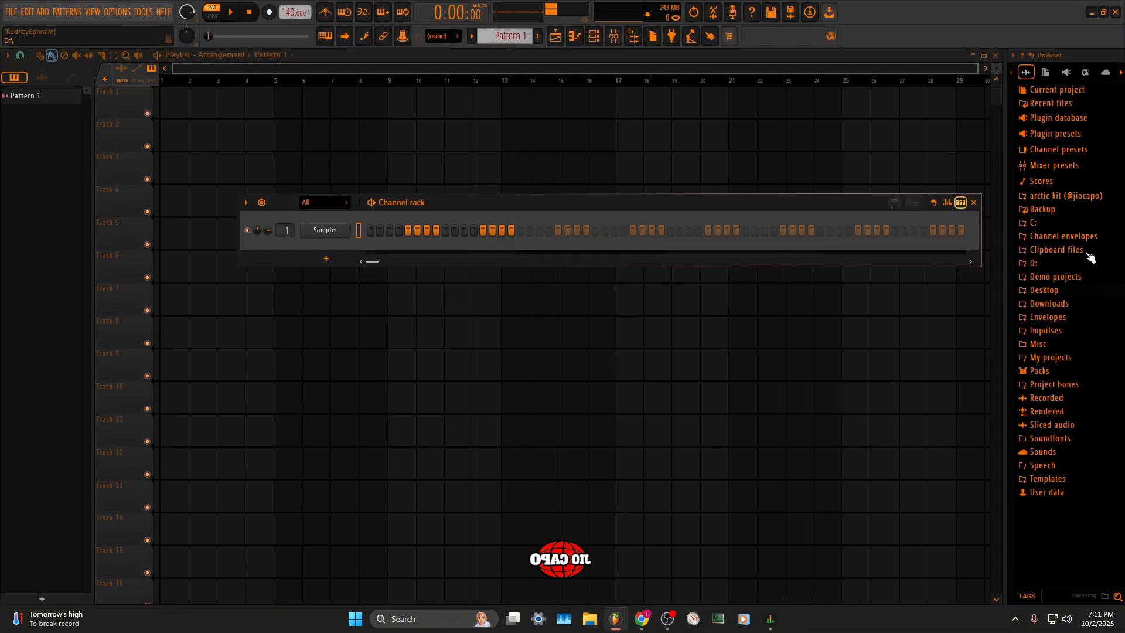
left_click(1055, 293)
left_click(1058, 330)
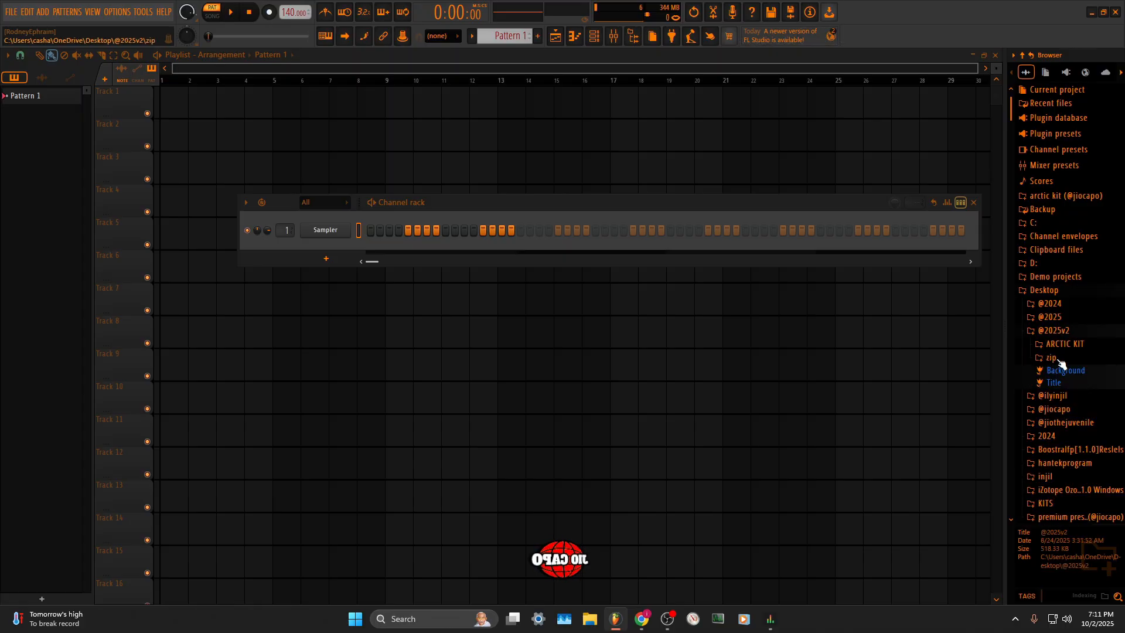
left_click_drag(1064, 370, 420, 367)
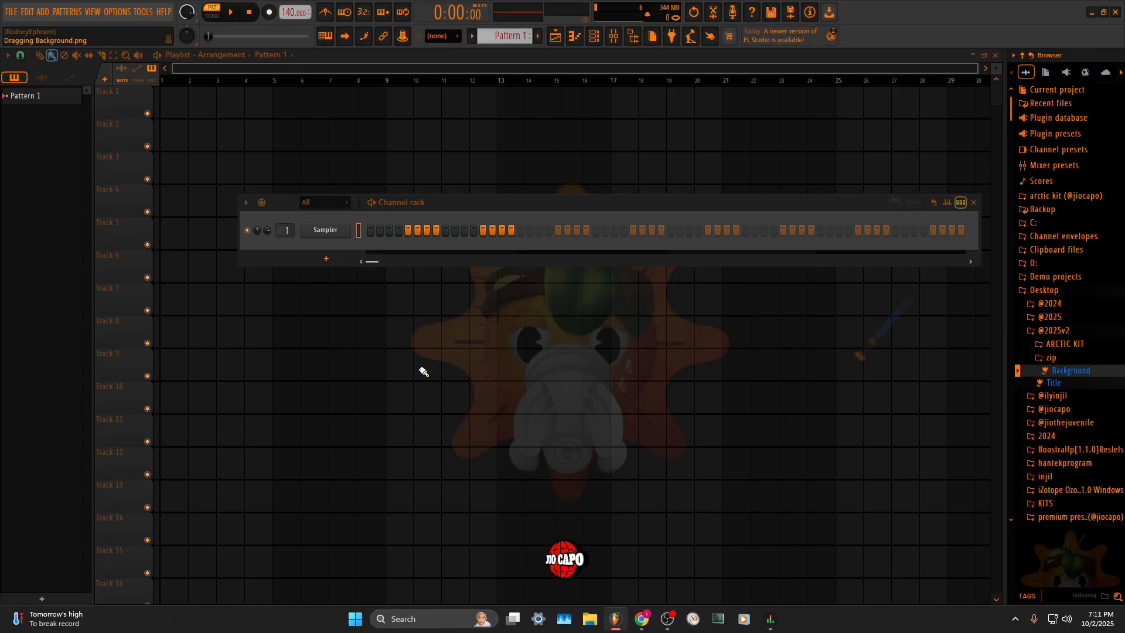
left_click(1104, 13)
left_click(1062, 333)
left_click(1059, 294)
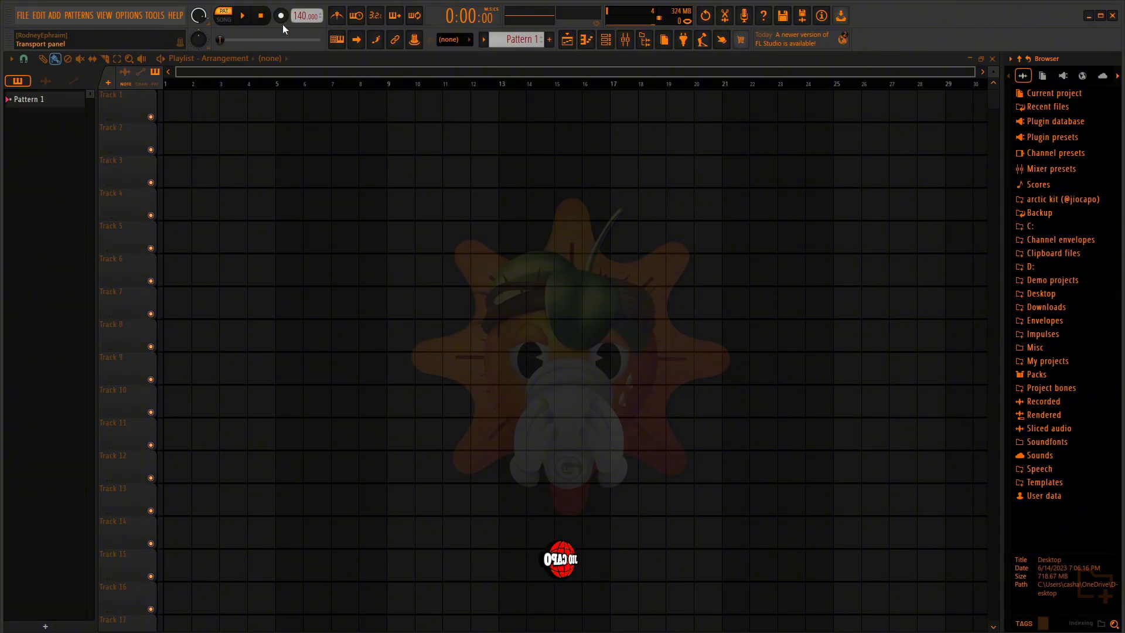
Switch playback to song mode and open the recording filter options
left_click(227, 21)
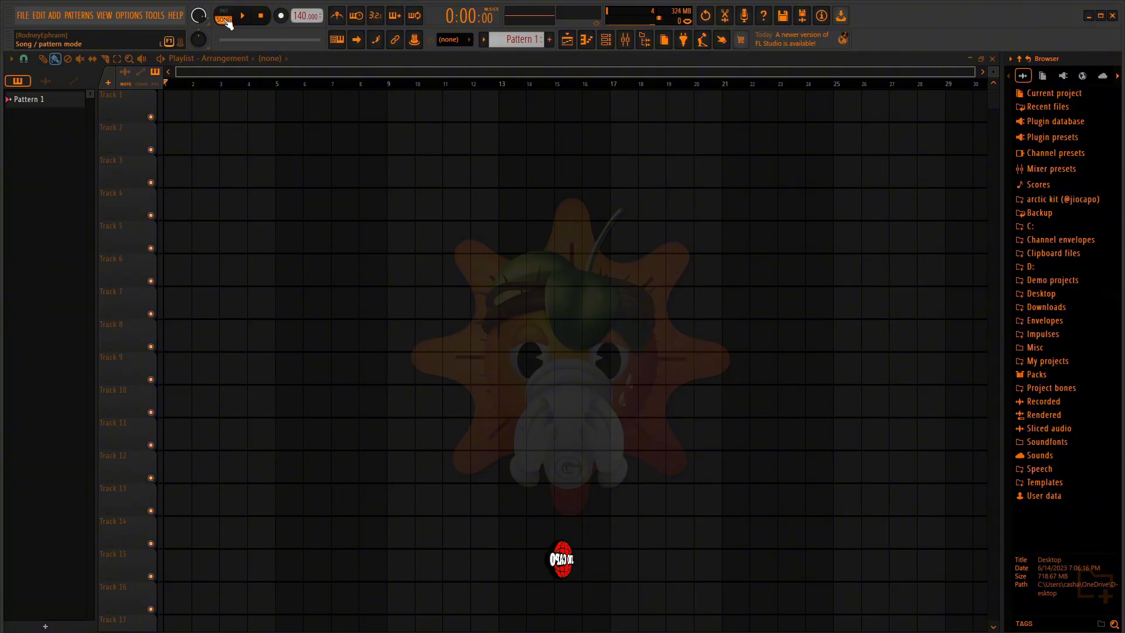
left_click(226, 18)
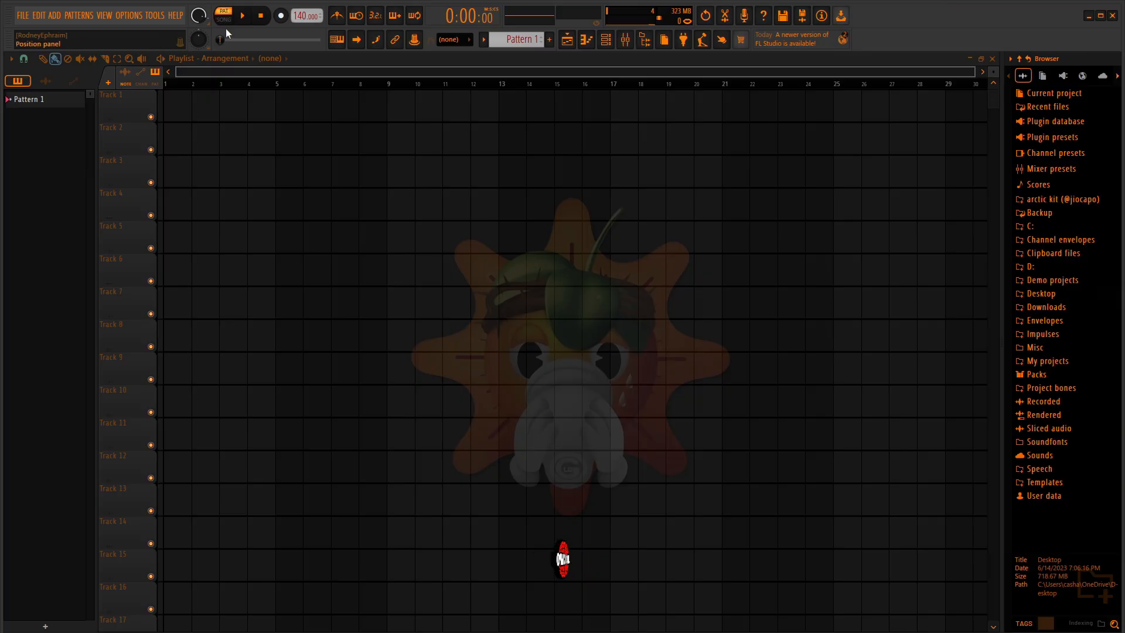
left_click(229, 21)
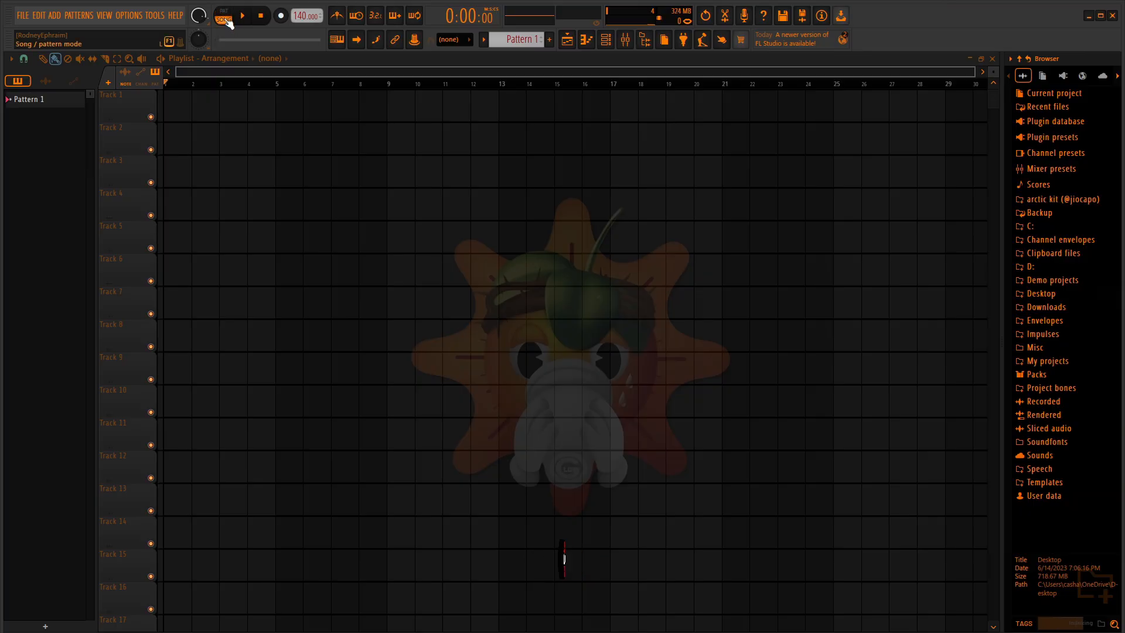
left_click(280, 19)
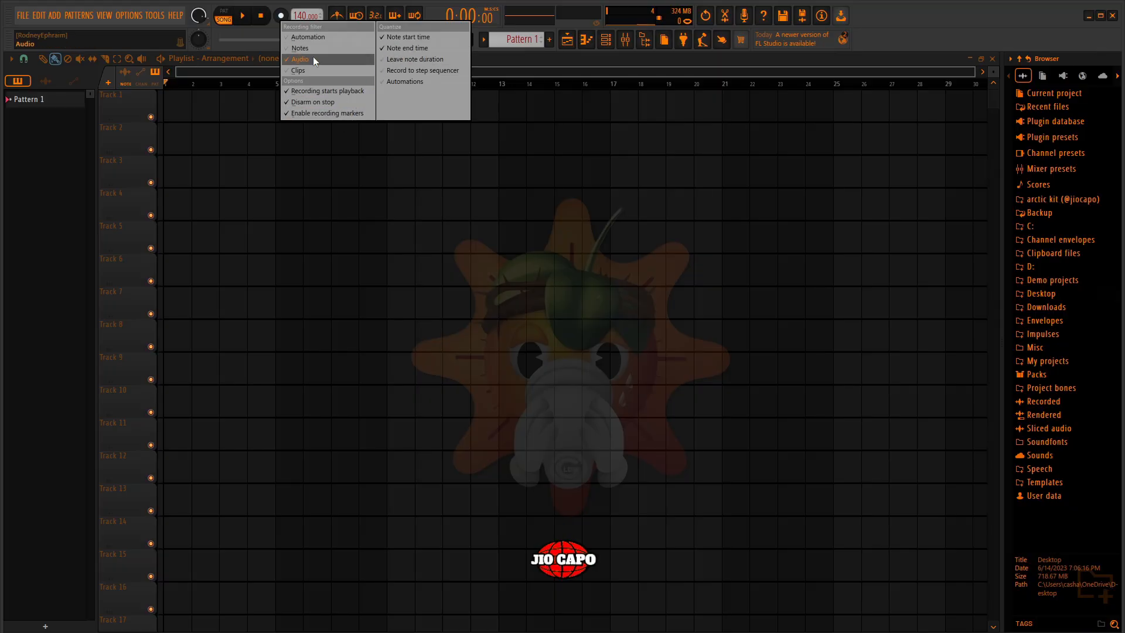
Set the audio device to FL Studio ASIO with a buffer length of 256
left_click(130, 16)
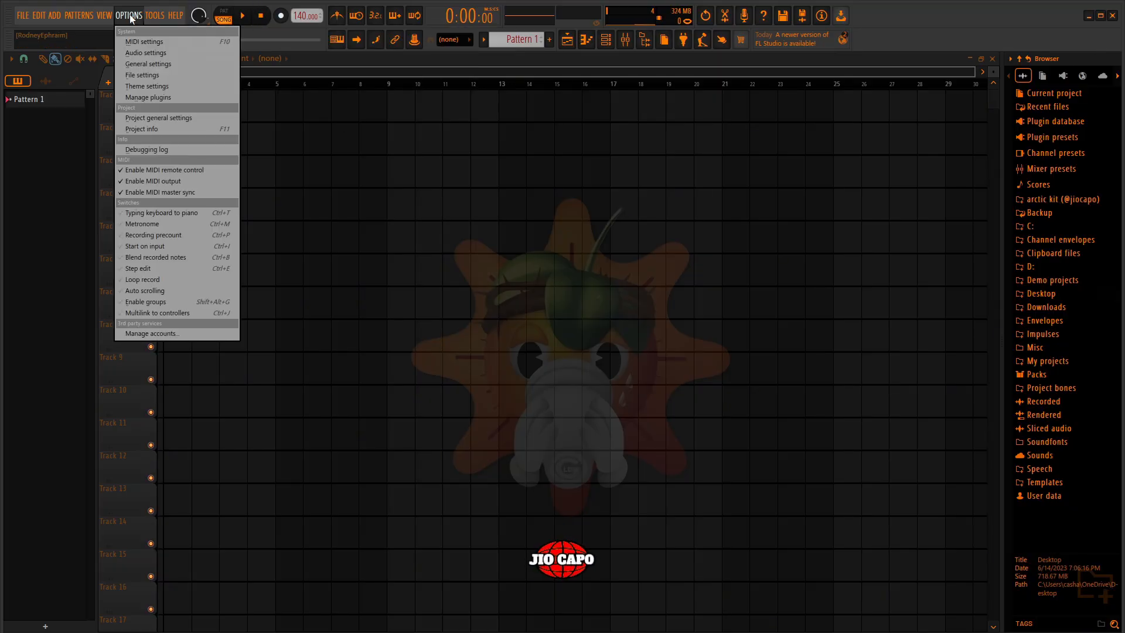
left_click(142, 50)
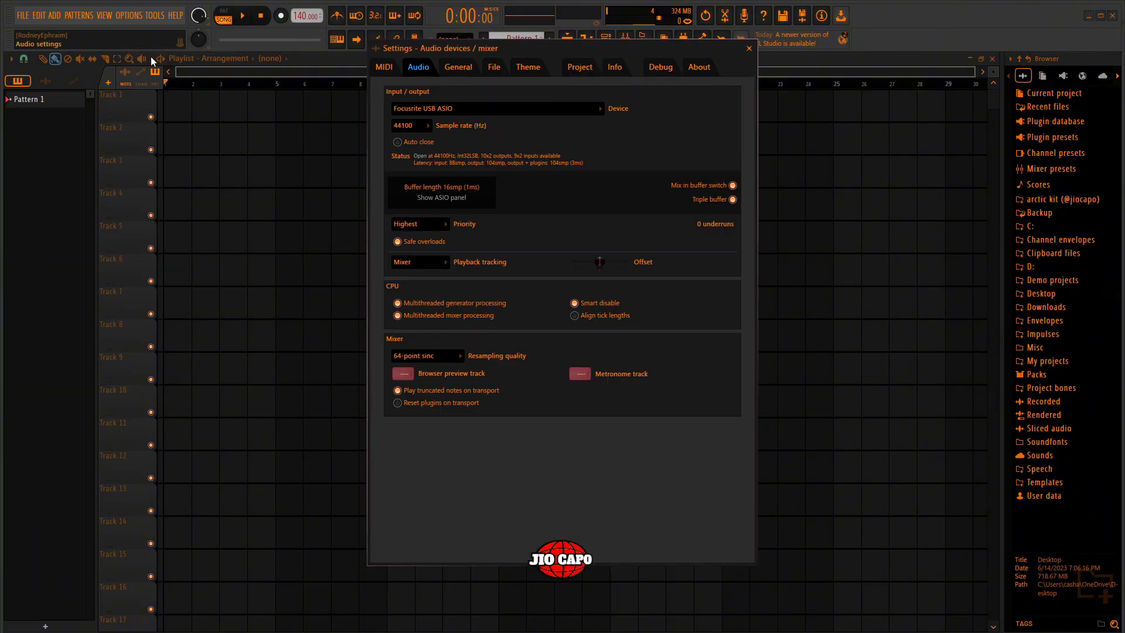
left_click(426, 111)
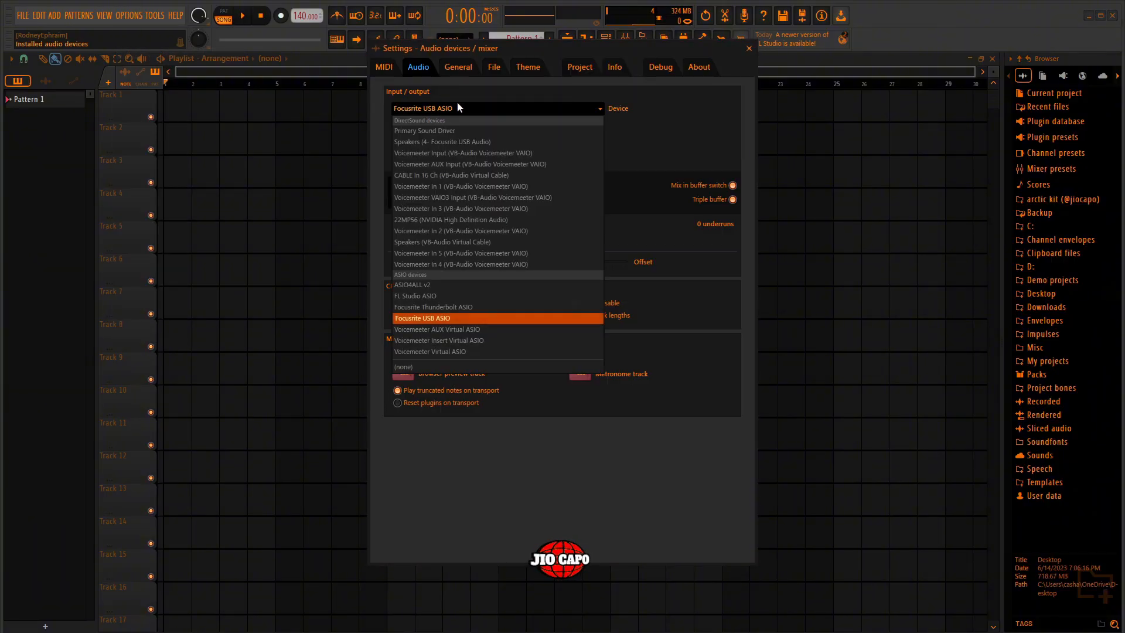
left_click(417, 297)
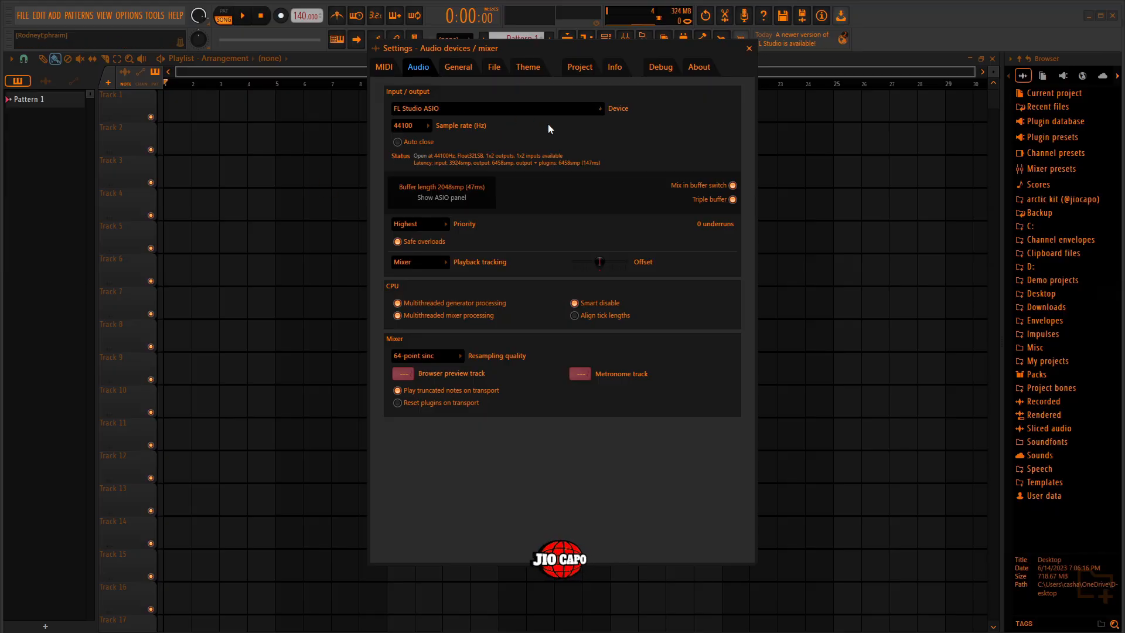
left_click(463, 183)
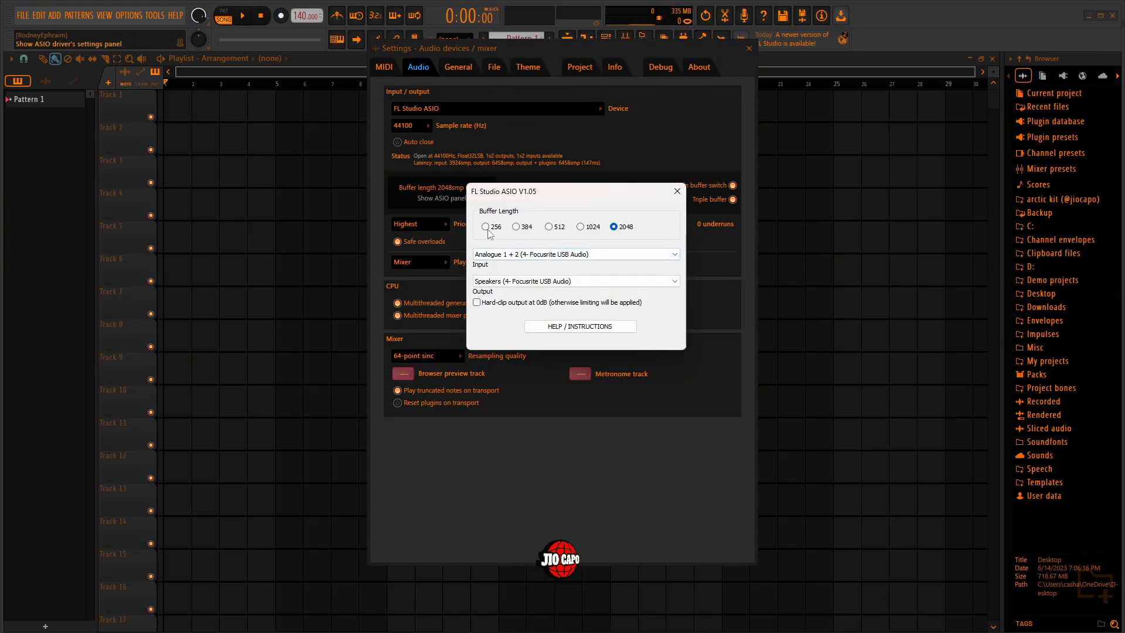
left_click(486, 226)
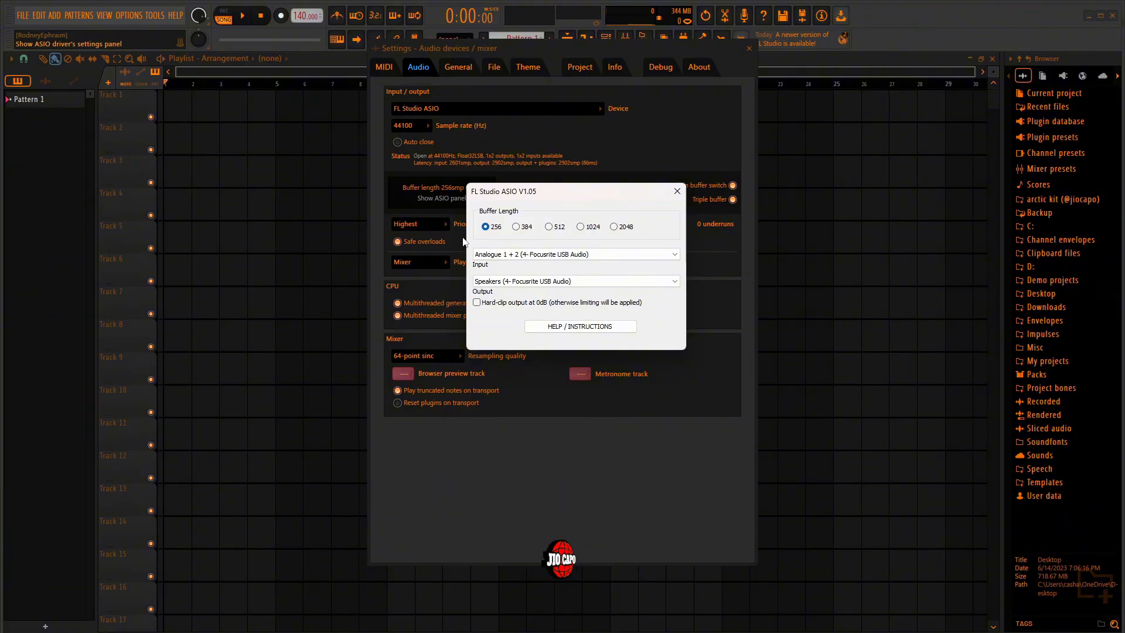
left_click(678, 191)
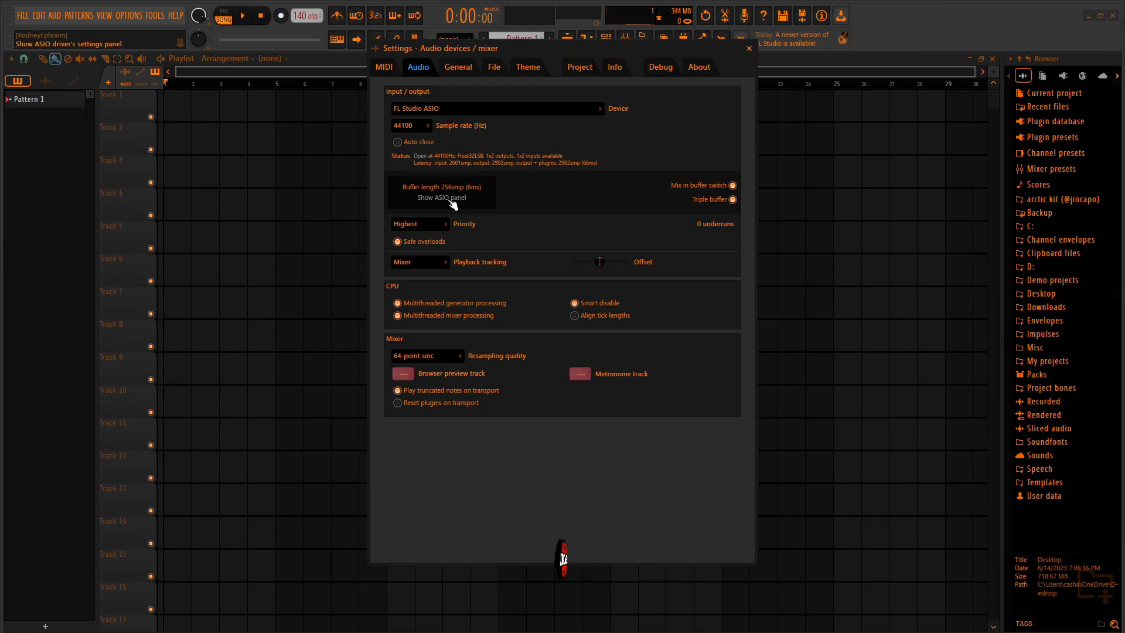
Set the audio device to Focusrite USB ASIO, view its buffer size options, and close the settings
left_click(463, 108)
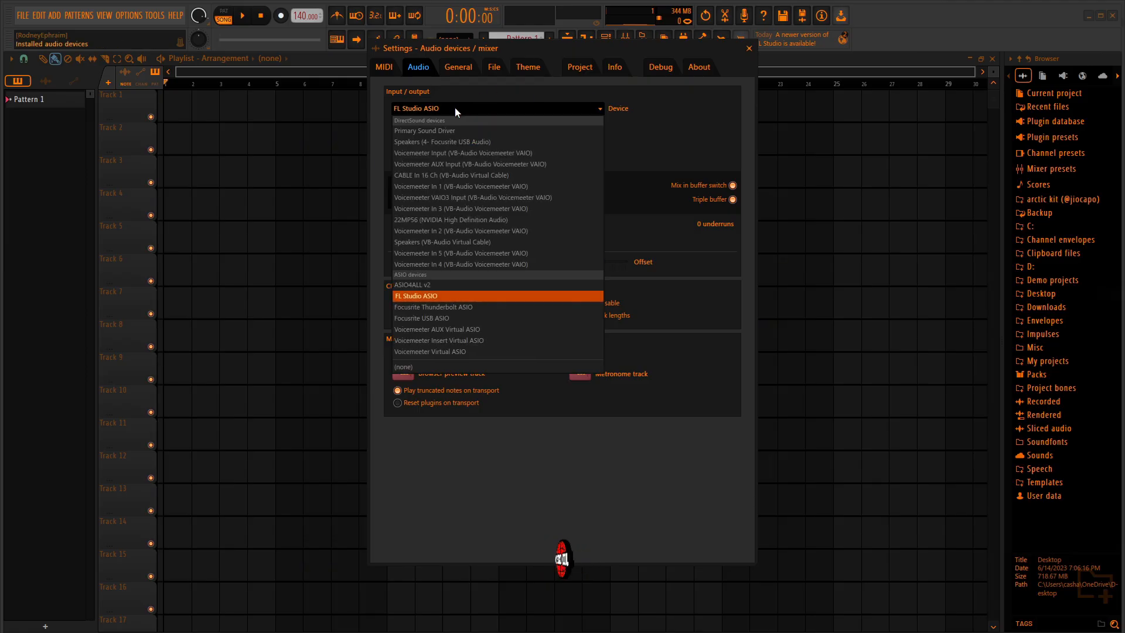
left_click(429, 317)
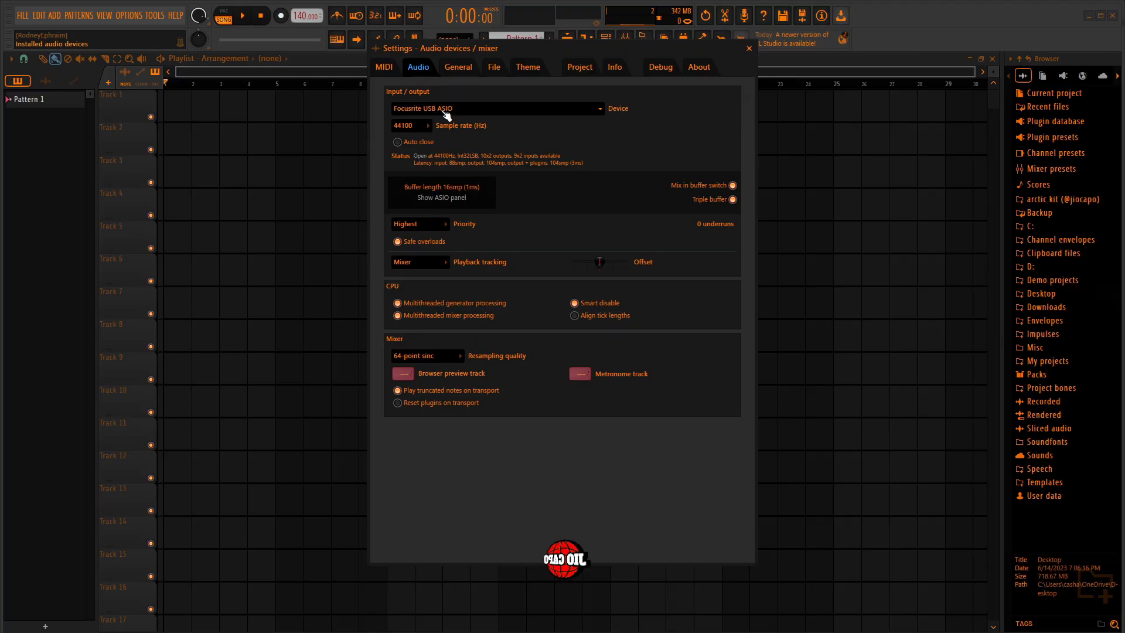
left_click(469, 187)
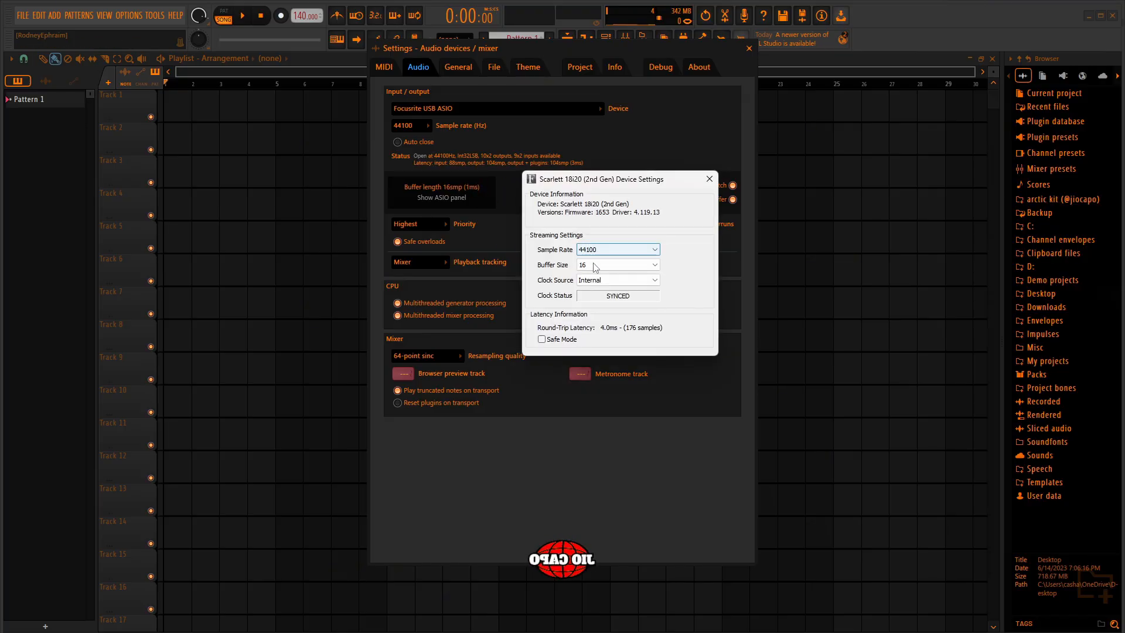
left_click(597, 267)
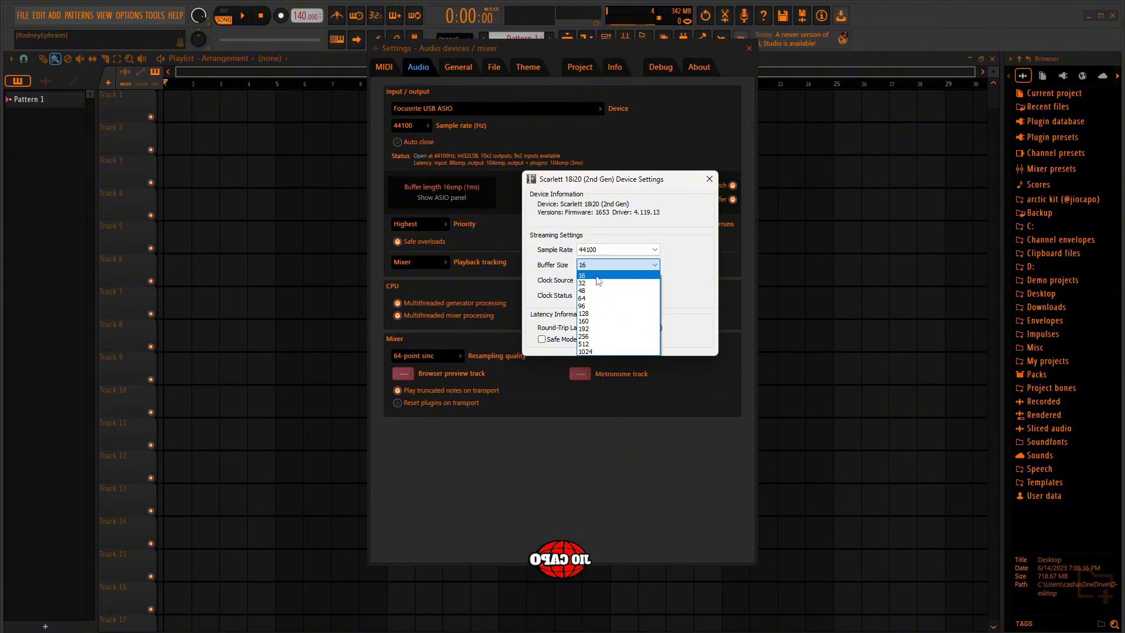
left_click(709, 180)
left_click(708, 180)
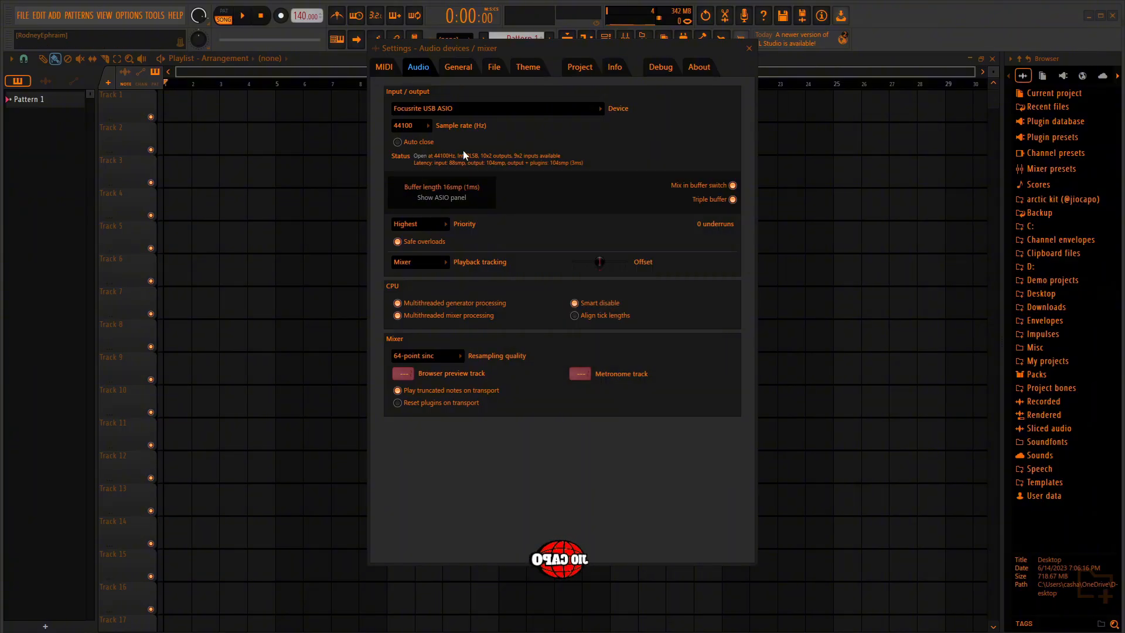
left_click(749, 49)
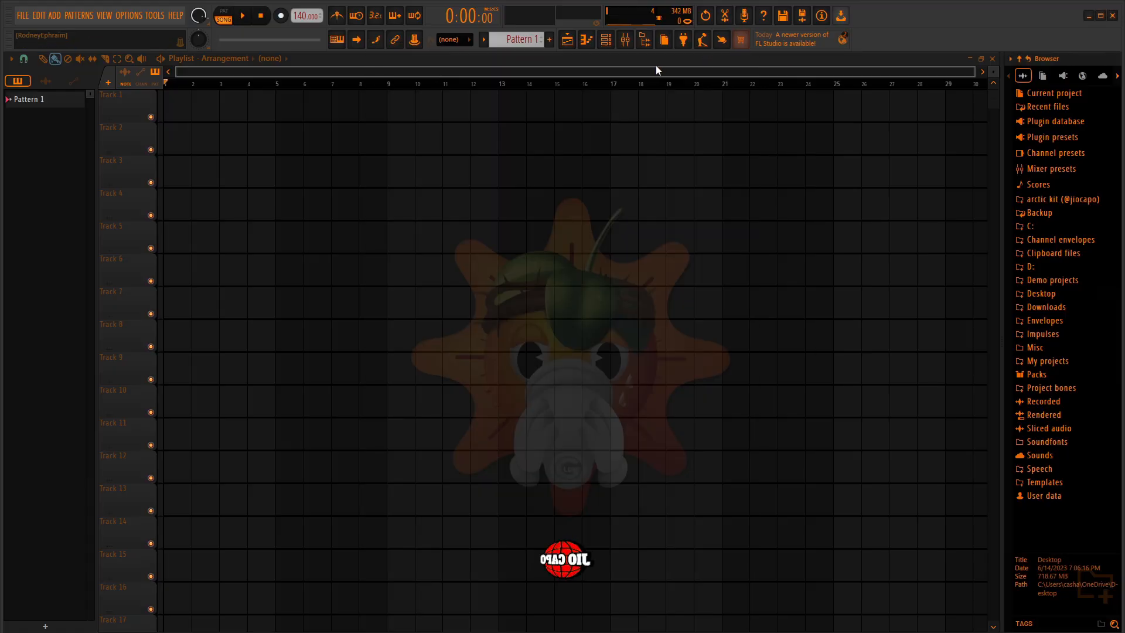
Set mixer track Insert 2 to record external input only, dismissing the notice
left_click(625, 42)
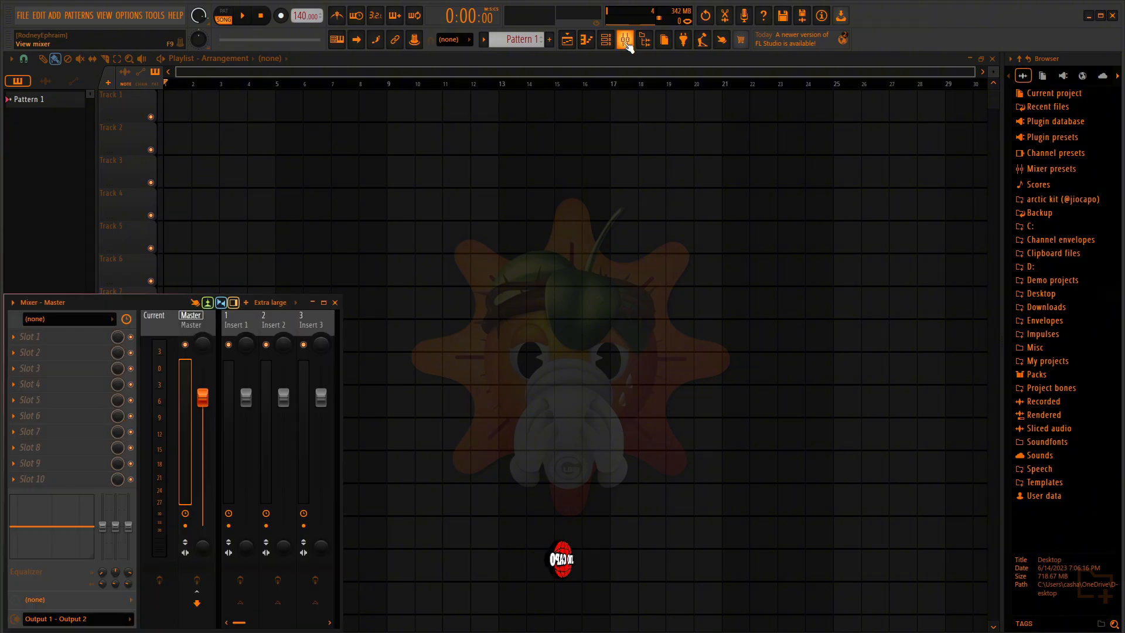
left_click(276, 320)
left_click(248, 319)
left_click(265, 317)
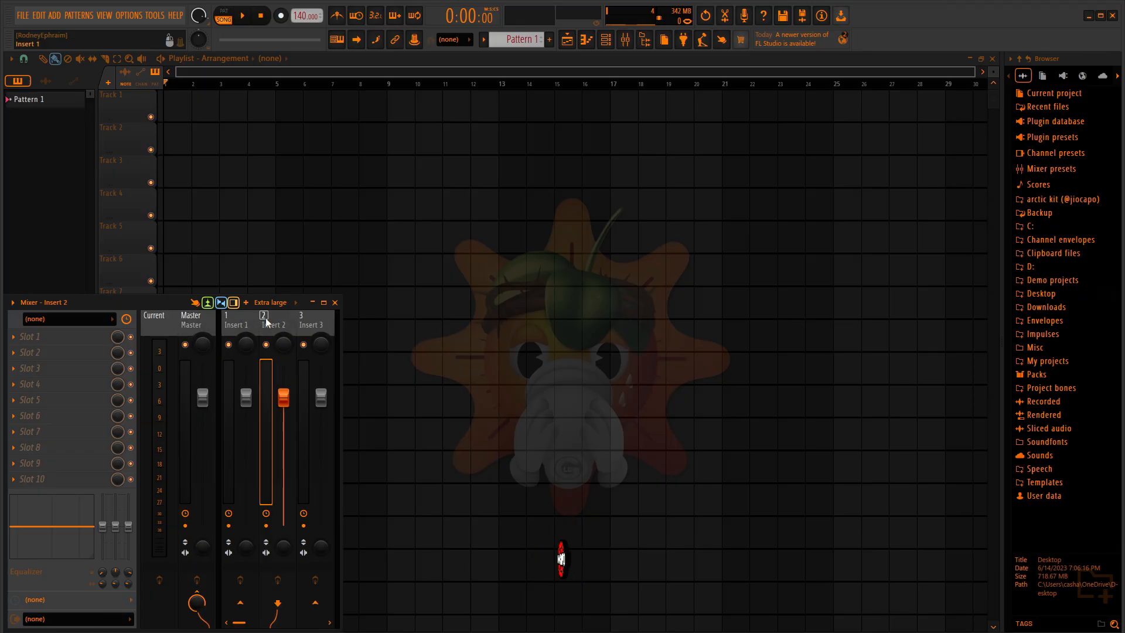
left_click(15, 319)
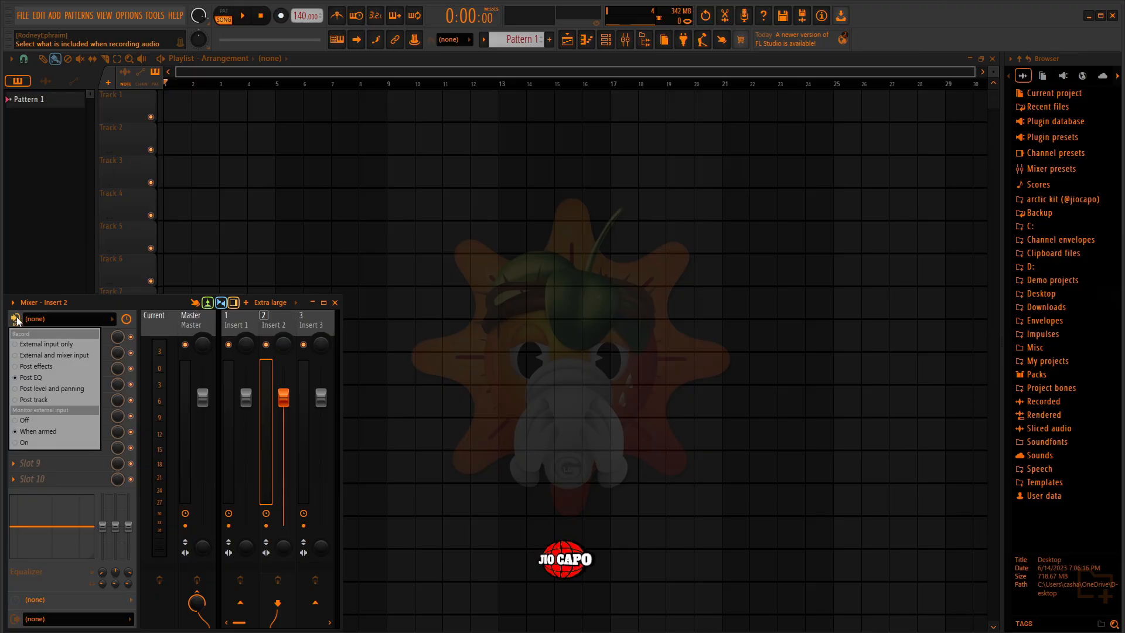
left_click(34, 342)
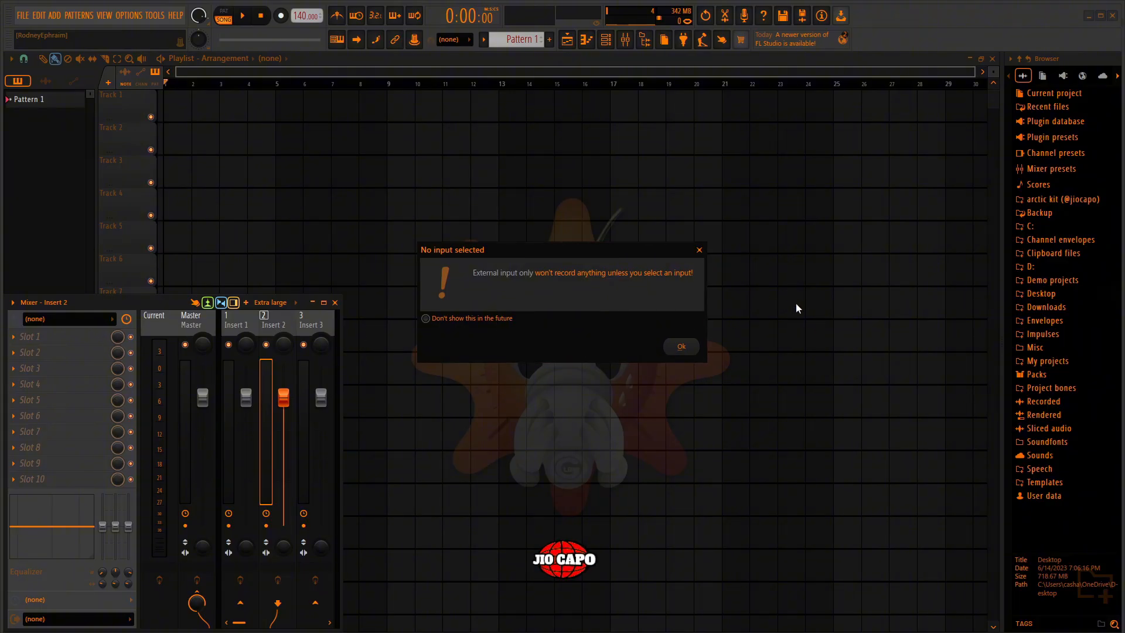
left_click(698, 346)
Assign the mono Input 1 of the Focusrite USB ASIO device as Insert 2's external input
left_click(16, 319)
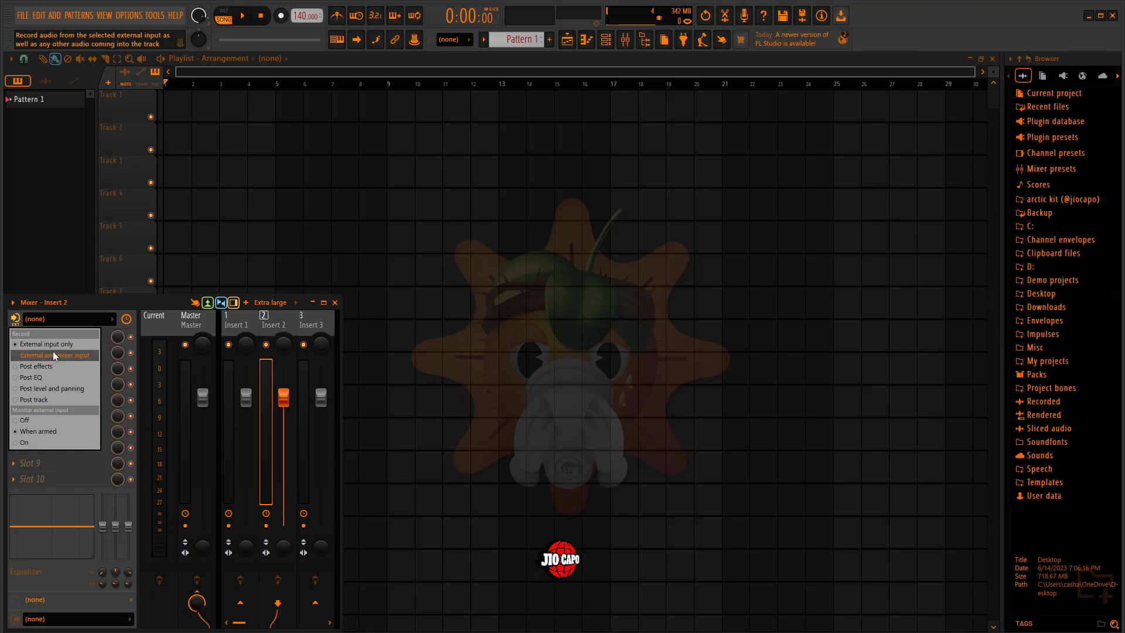
left_click(74, 344)
left_click(92, 320)
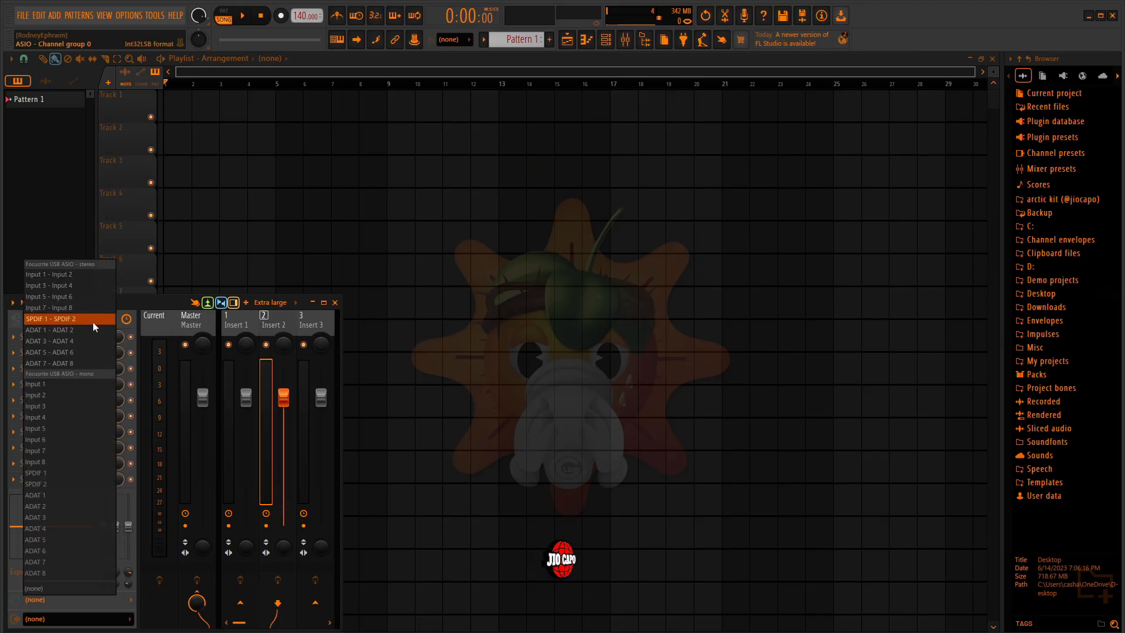
left_click(76, 383)
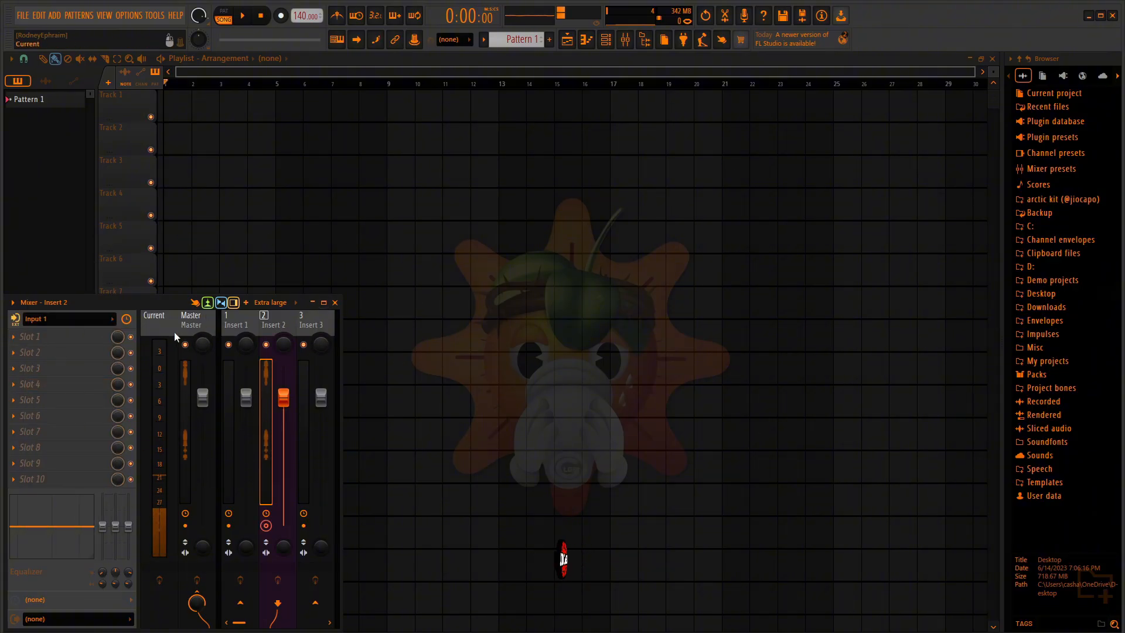
Load Fruity Soft Clipper in slot 10 and VoxengoRecorder in slot 9 of the Master mixer track
left_click(195, 315)
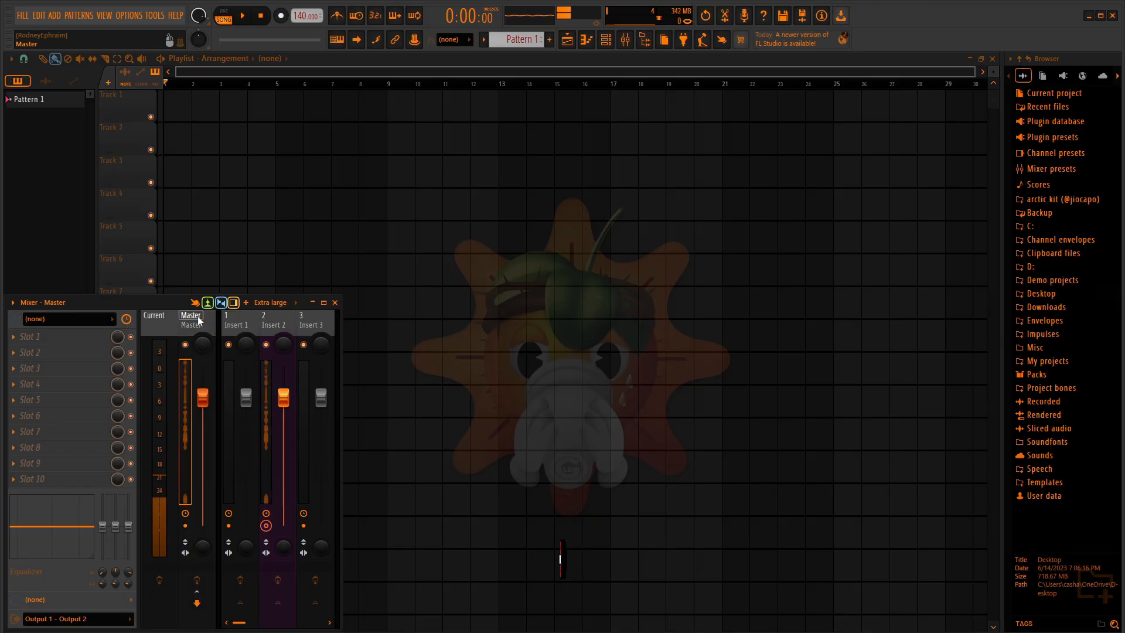
left_click(50, 479)
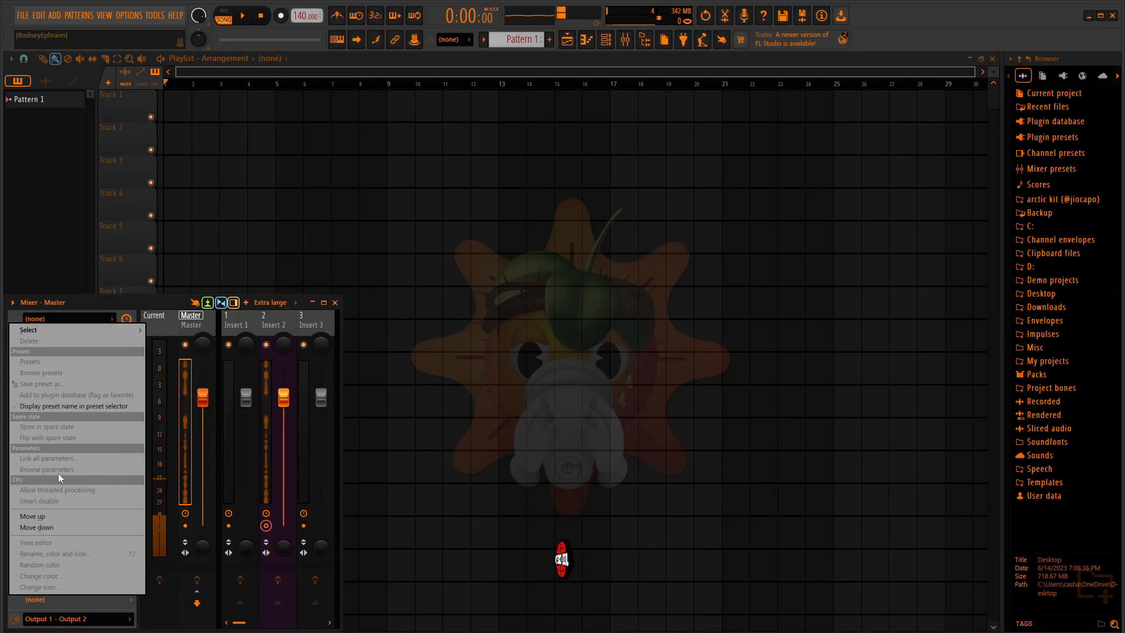
mouse_move(95, 326)
left_click(200, 273)
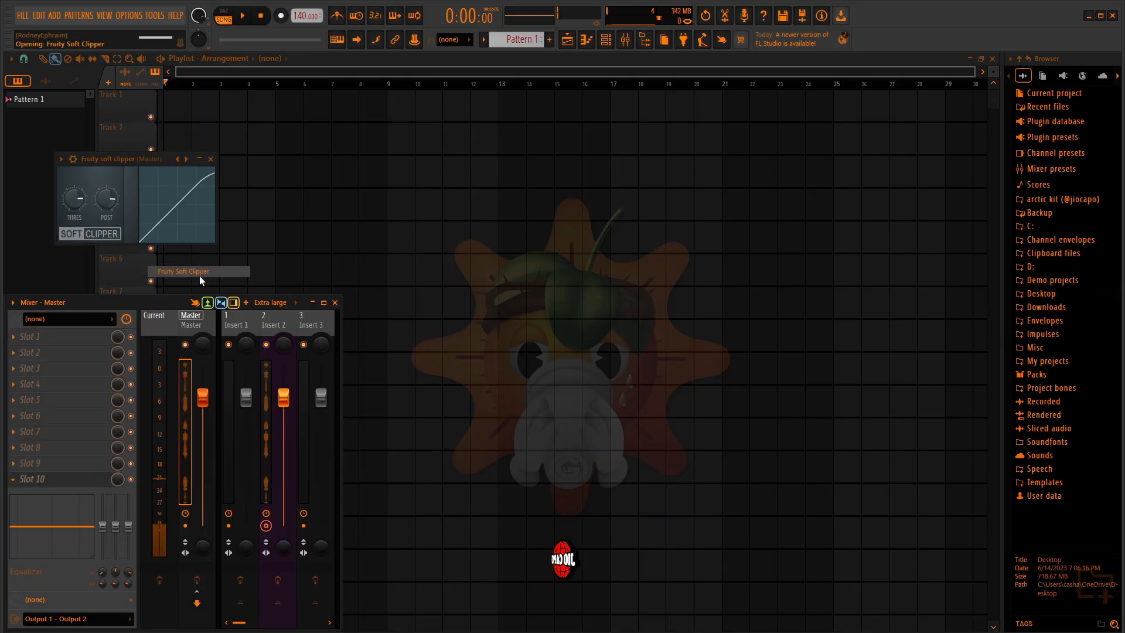
left_click(72, 478)
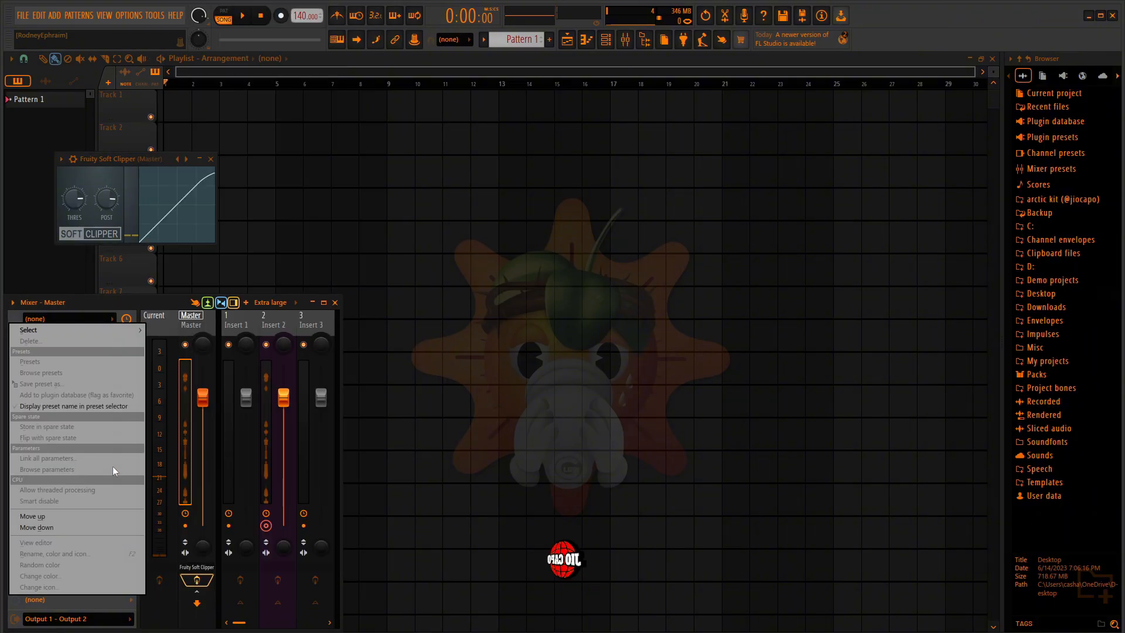
mouse_move(89, 331)
left_click(174, 410)
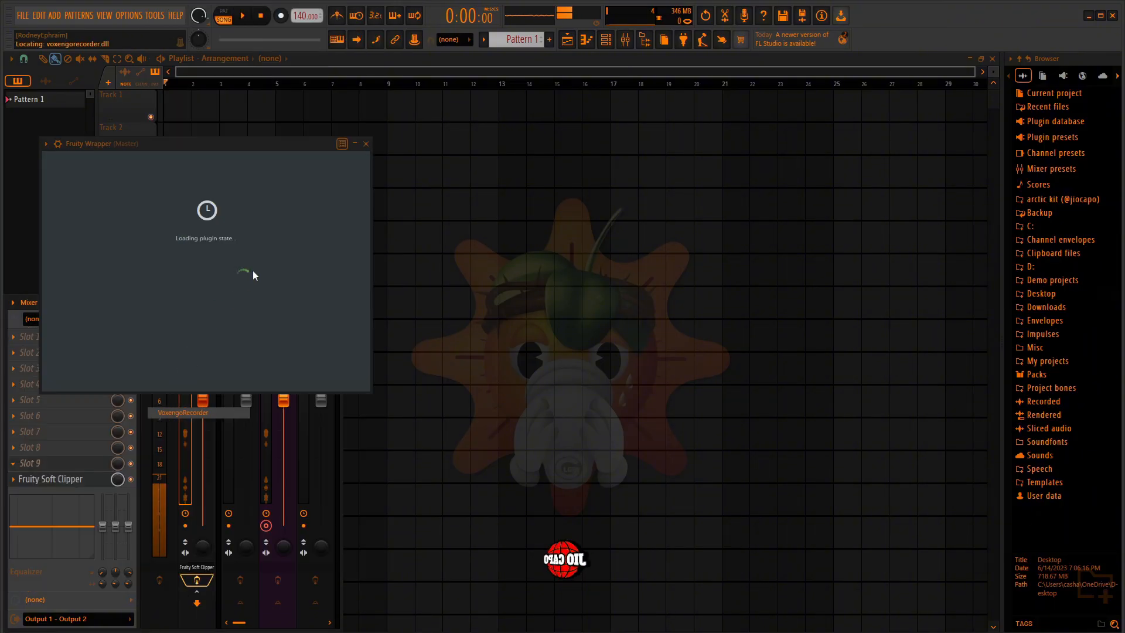
Set VoxengoRecorder's MME device to CABLE In 16 Ch (VB-Audio Virtual Cable) with output to MME, and start it
left_click(197, 174)
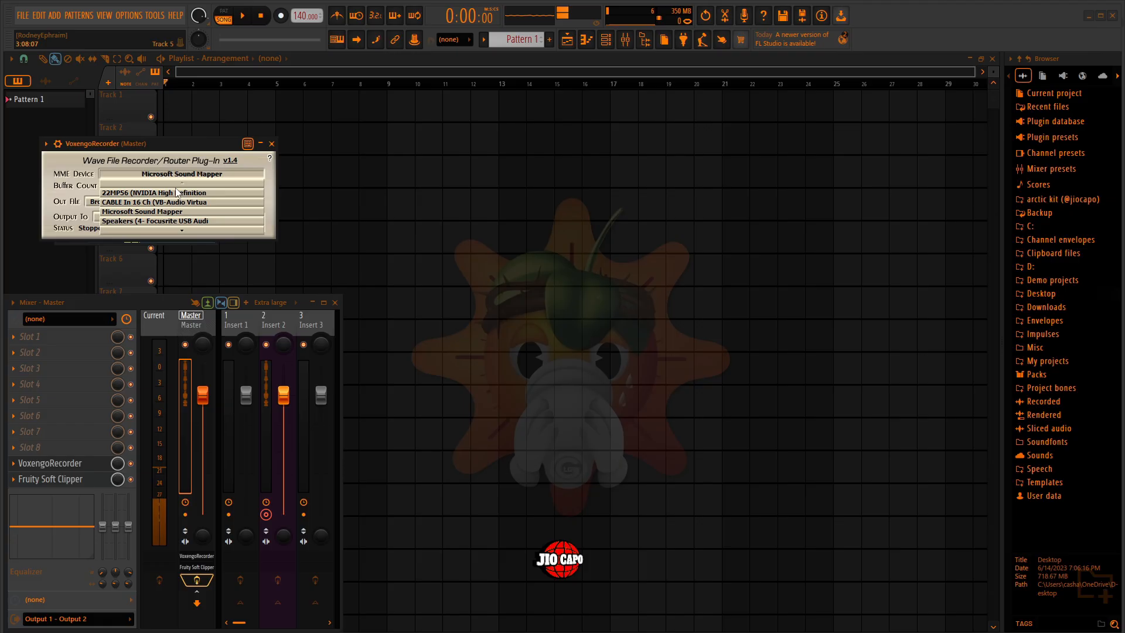
left_click(132, 194)
left_click(123, 186)
left_click(134, 224)
left_click(112, 216)
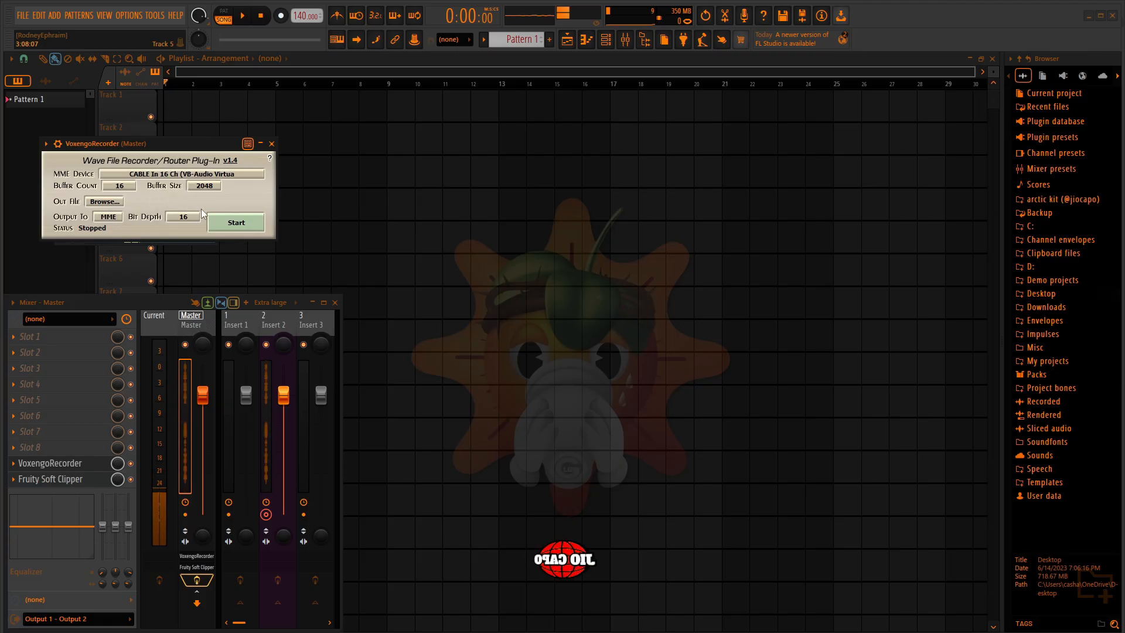
left_click(236, 222)
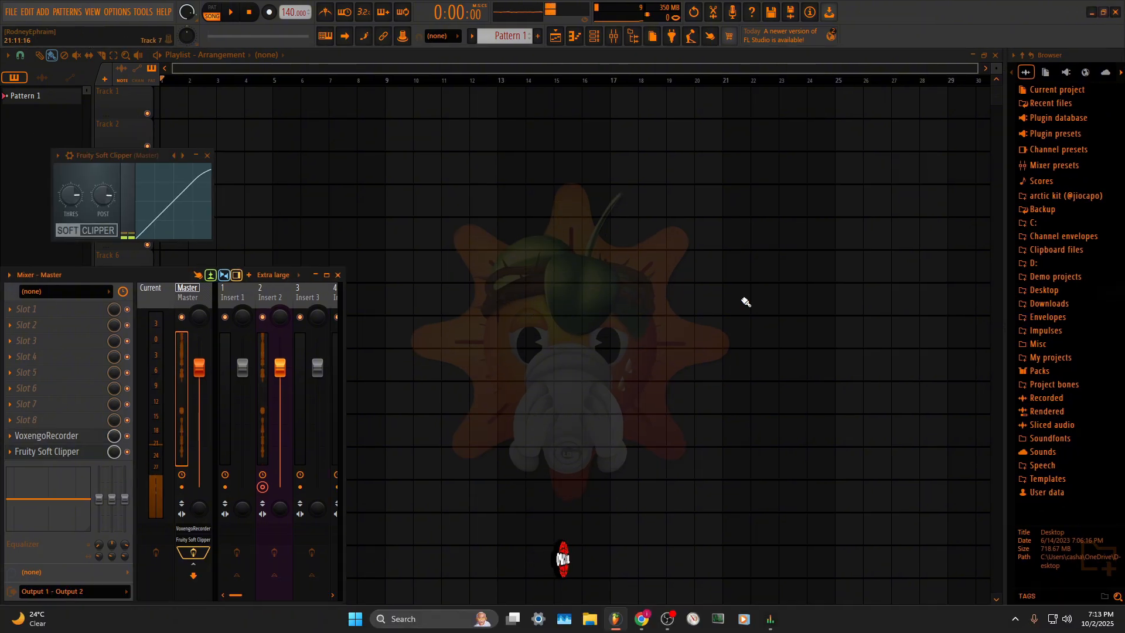
Switch to OBS and set the Desktop Audio device to CABLE In 16 Ch (VB-Audio Virtual Cable), then minimise OBS
left_click(667, 619)
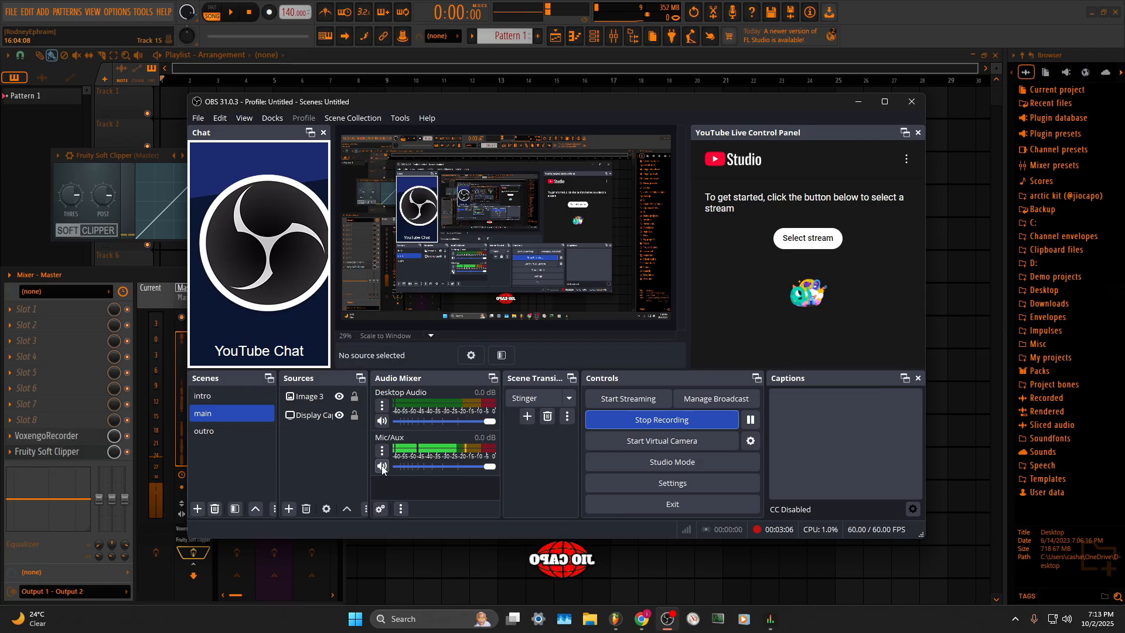
left_click(380, 409)
left_click(430, 554)
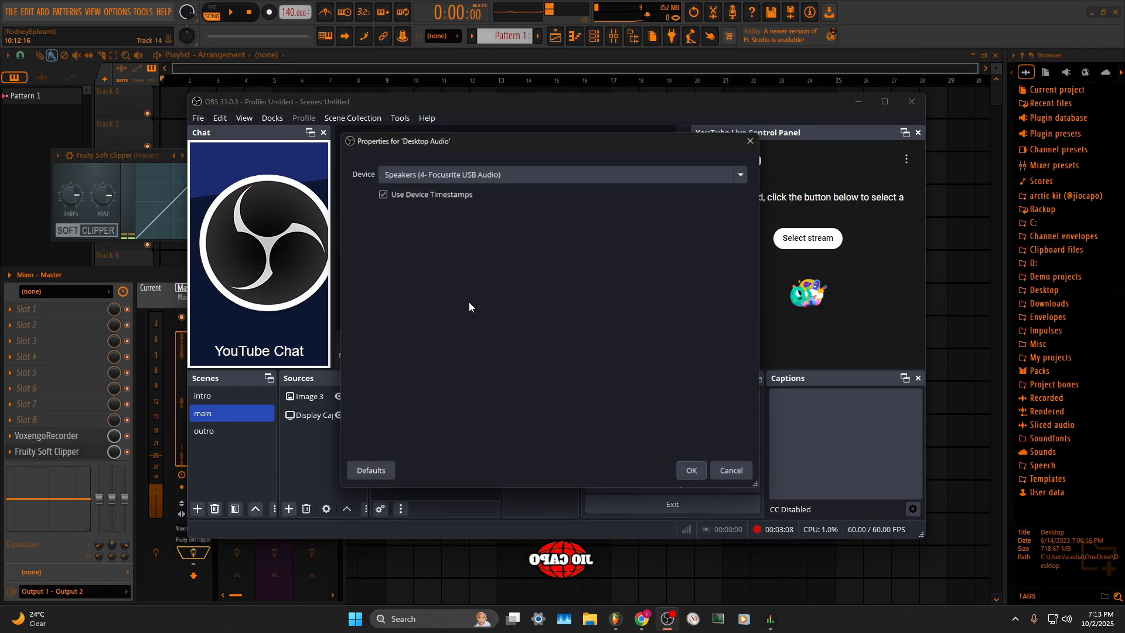
left_click(480, 172)
left_click(480, 213)
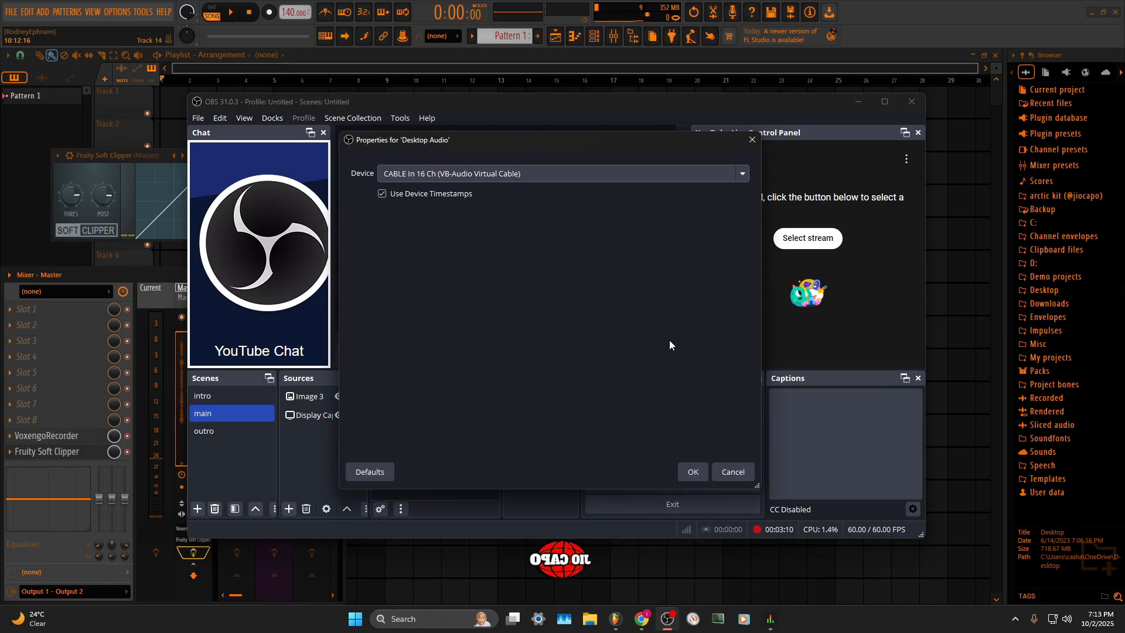
left_click(692, 471)
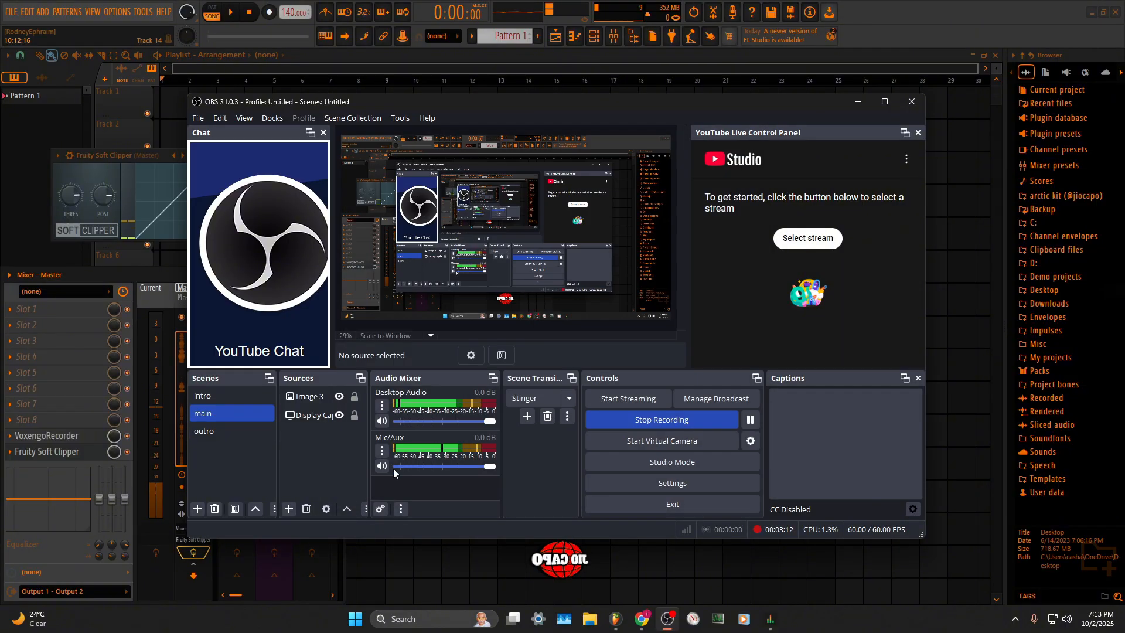
left_click(859, 101)
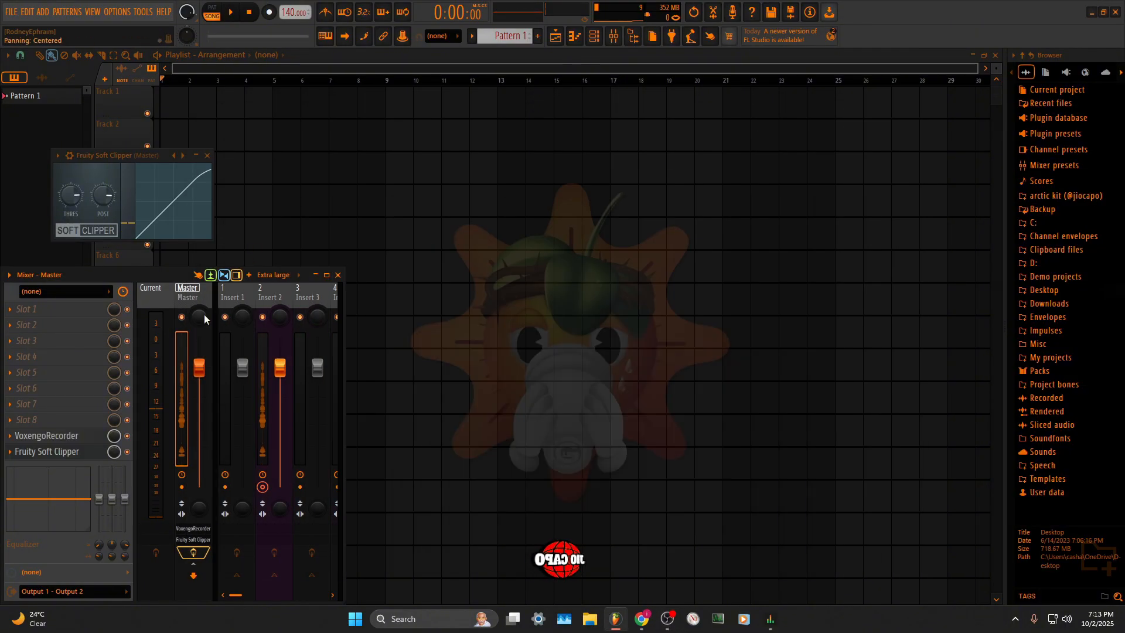
Close the Fruity Soft Clipper window and select mixer track Insert 2 in FL Studio
left_click(265, 297)
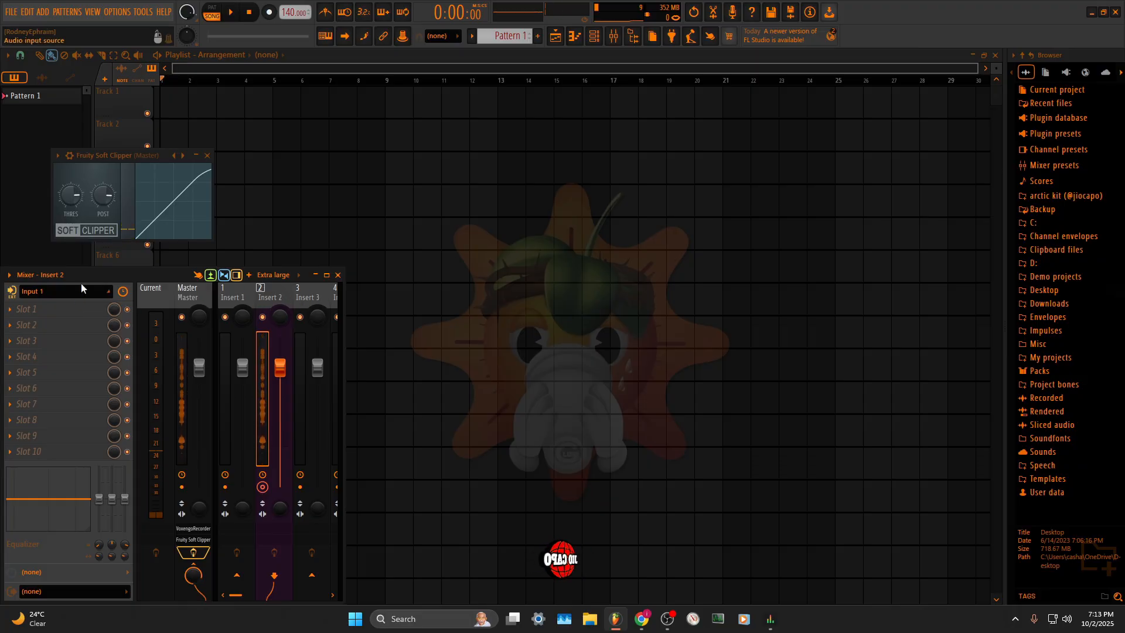
left_click(207, 155)
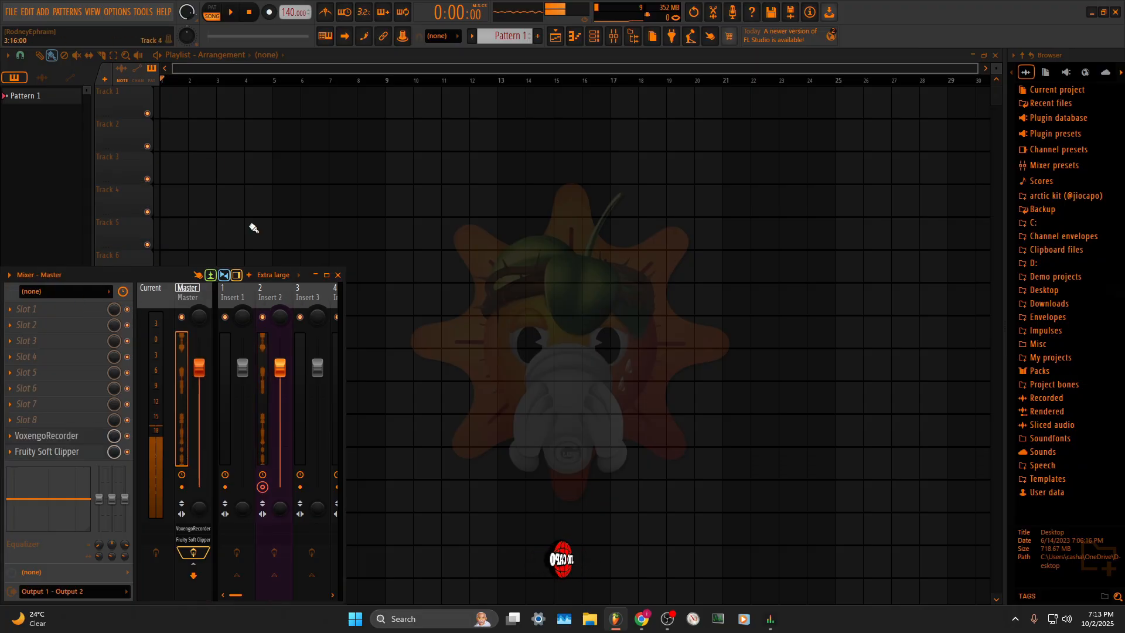
left_click(273, 299)
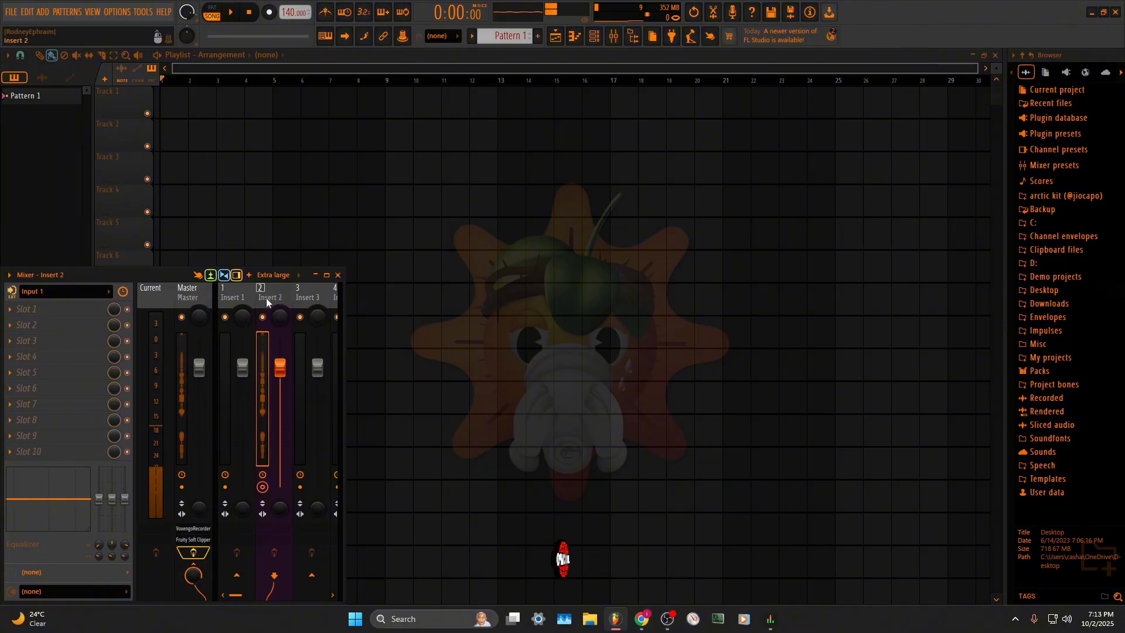
Minimise FL Studio, switch to Chrome and look through the open YouTube beat page and the home feed
left_click(1093, 12)
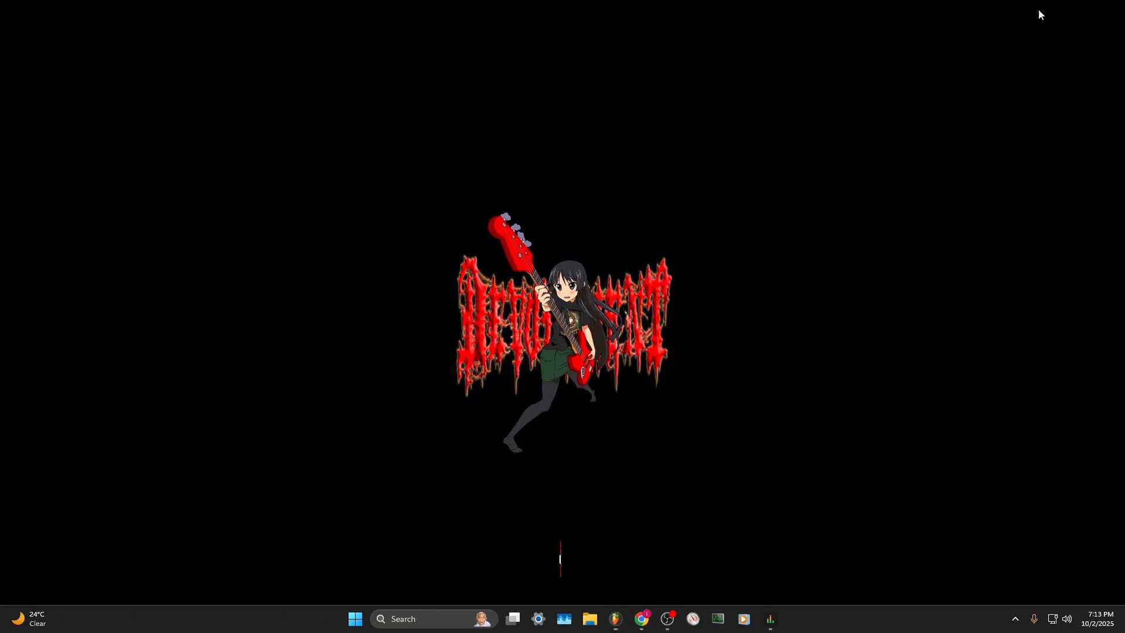
left_click(639, 624)
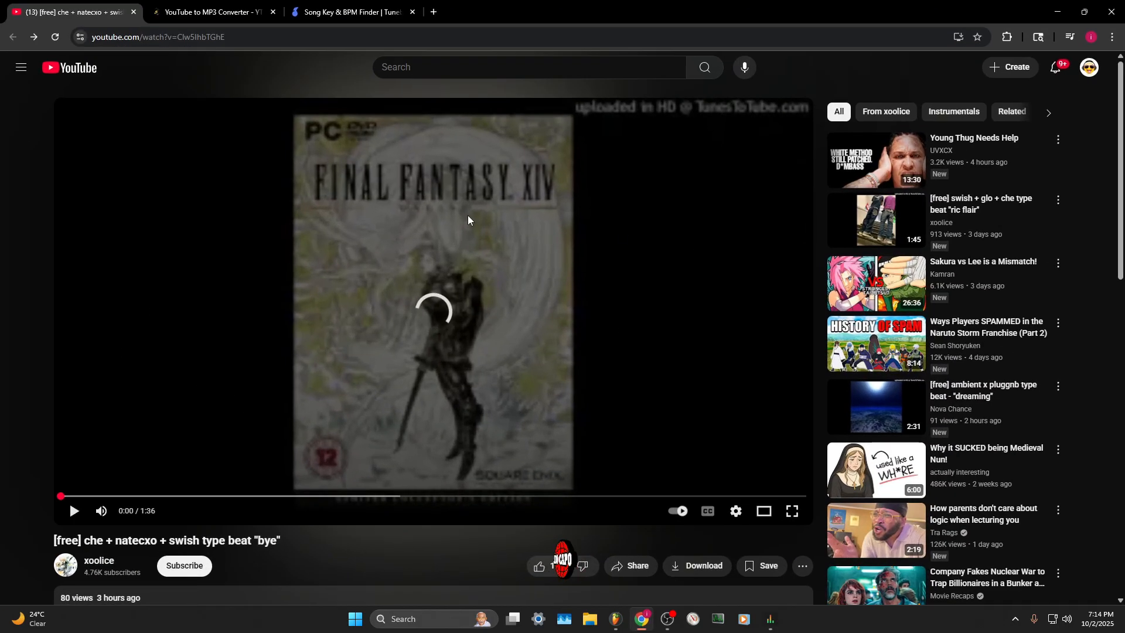
scroll(463, 226, "down", 4)
scroll(411, 264, "up", 4)
scroll(319, 220, "down", 10)
scroll(311, 226, "up", 4)
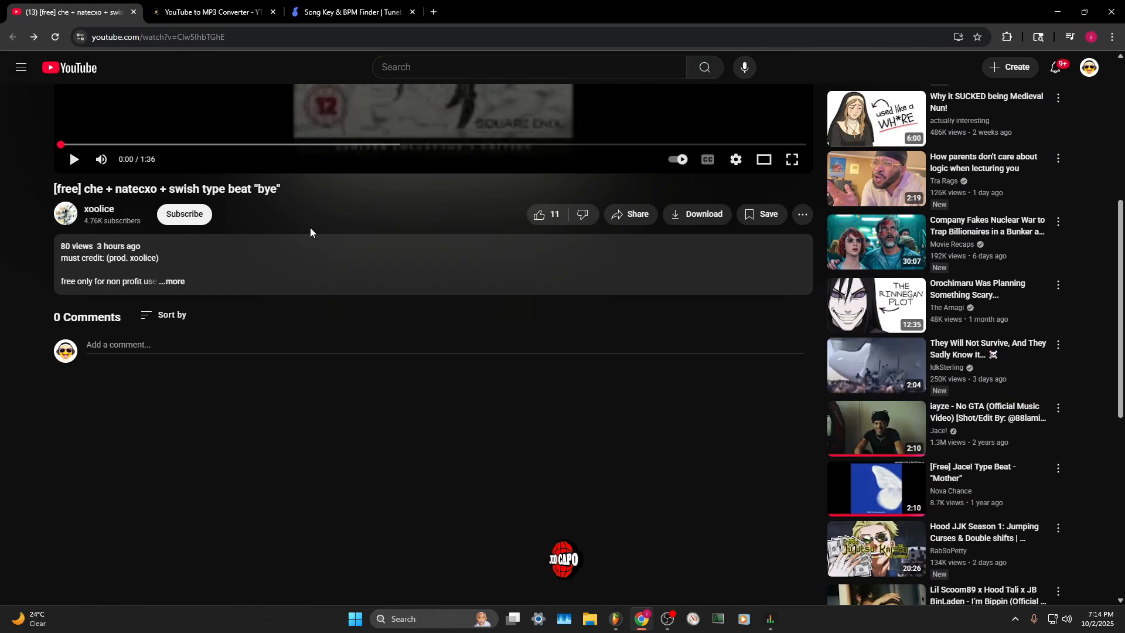
left_click(71, 71)
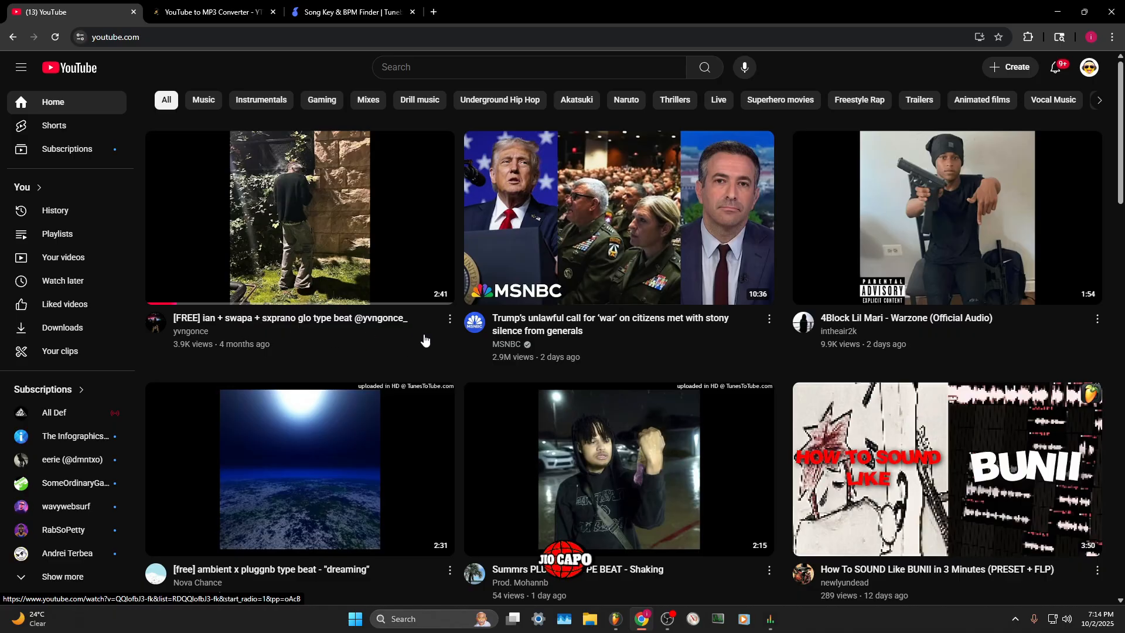
scroll(425, 339, "down", 3)
scroll(525, 276, "down", 3)
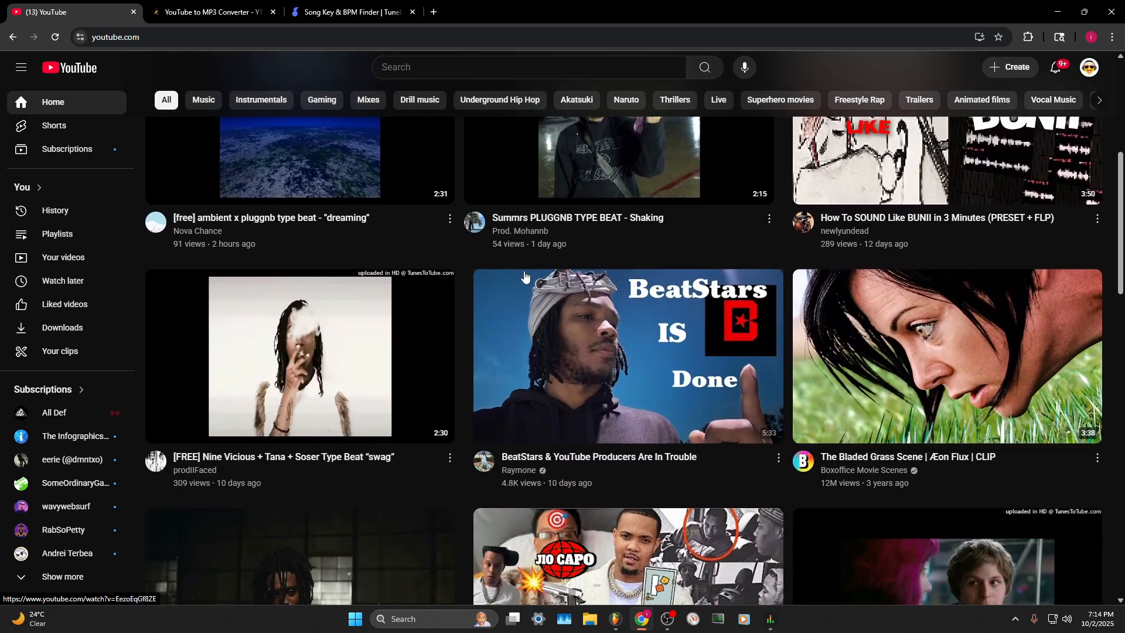
scroll(525, 276, "down", 3)
Search YouTube for xoolice and open the video [free] che + natecxo + swish type beat "bye"
left_click(441, 67)
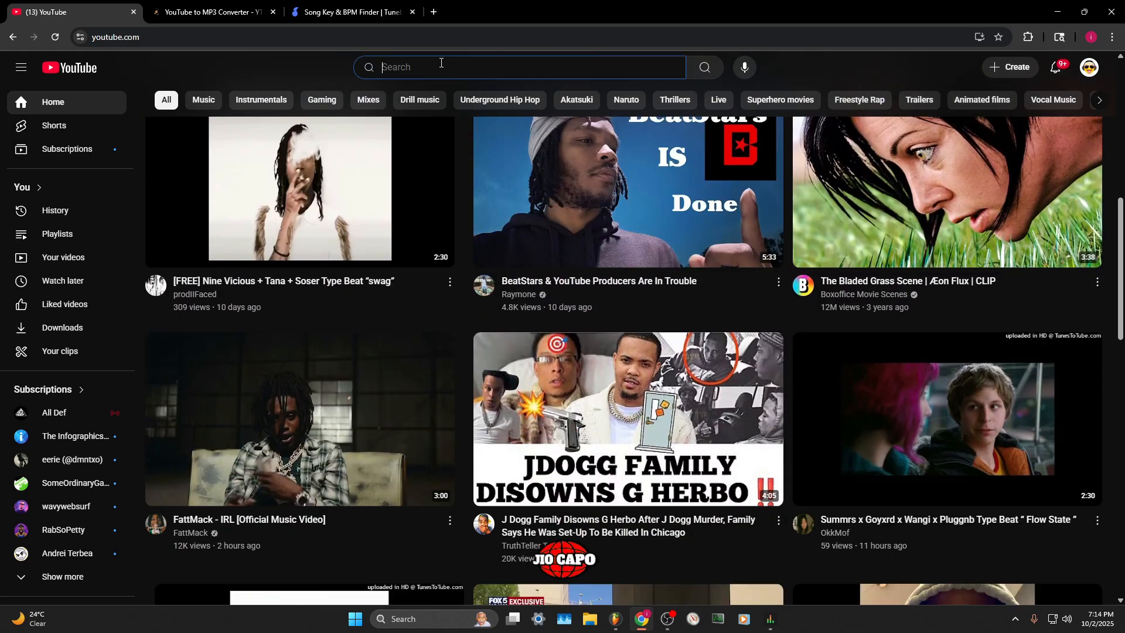
type("xoolice")
key("Return")
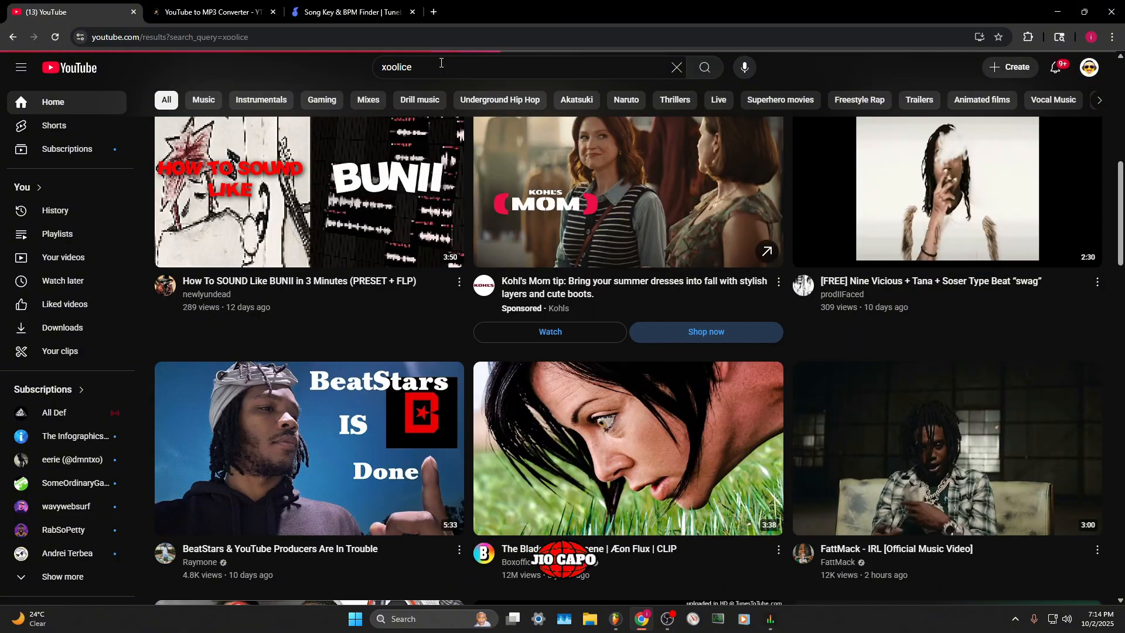
scroll(456, 492, "down", 3)
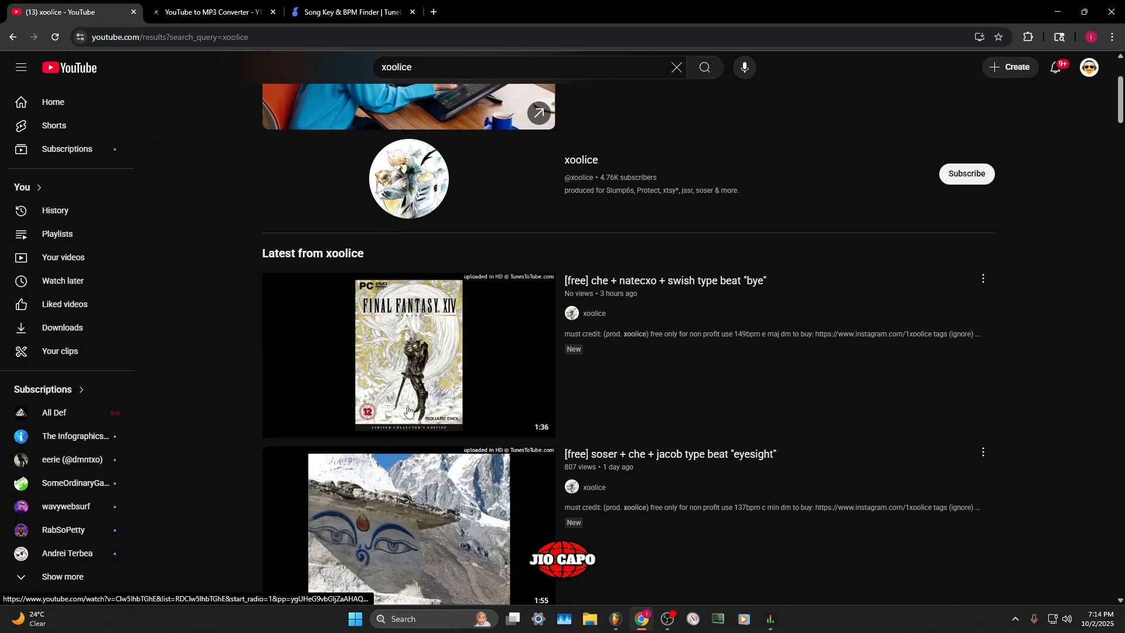
left_click(406, 405)
Expand the beat video's description and read its BPM and key
mouse_move(180, 512)
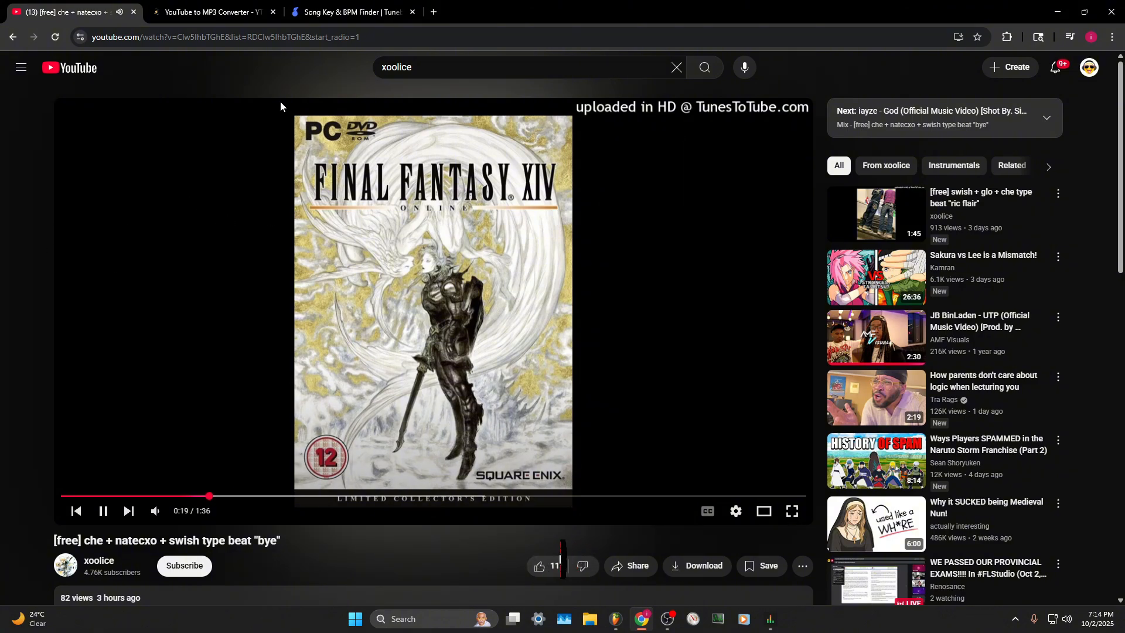
scroll(246, 305, "down", 4)
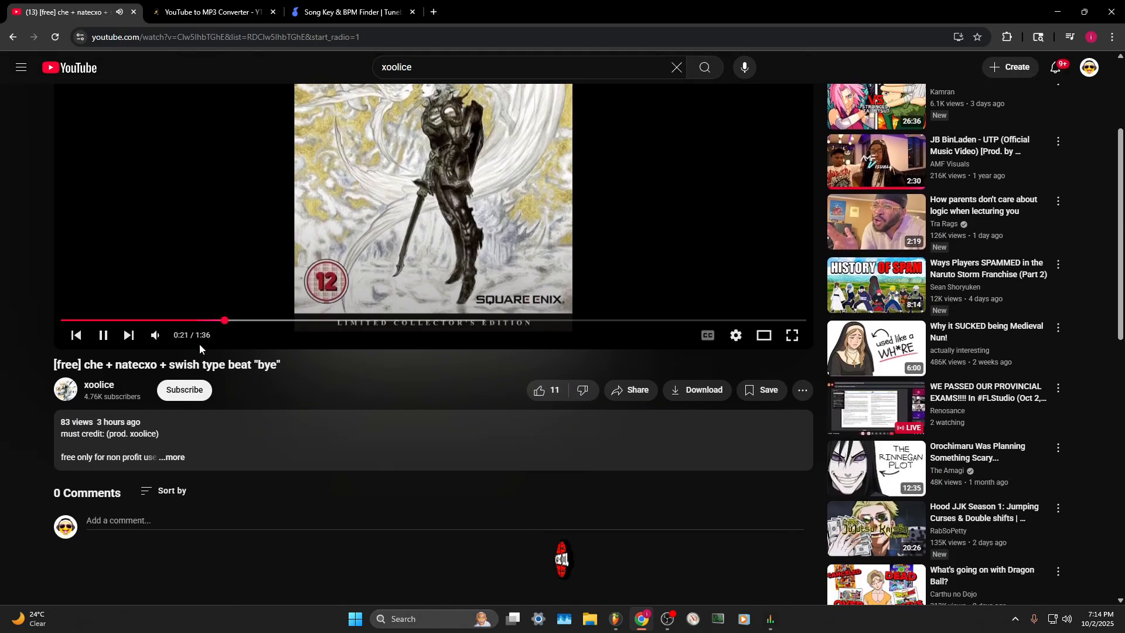
left_click(215, 384)
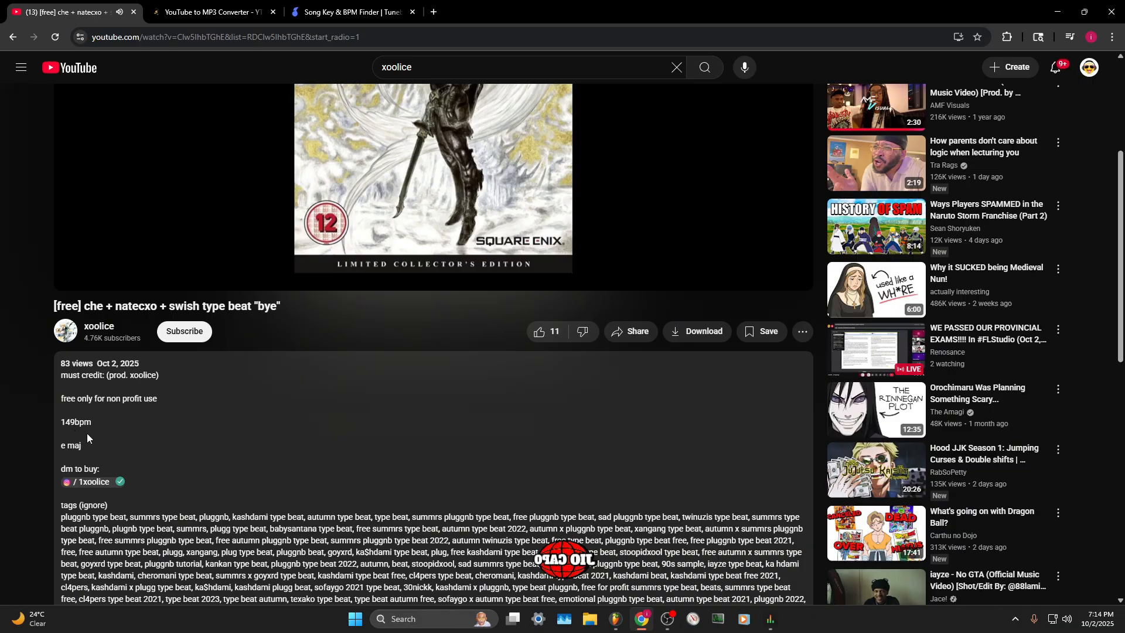
scroll(117, 434, "up", 4)
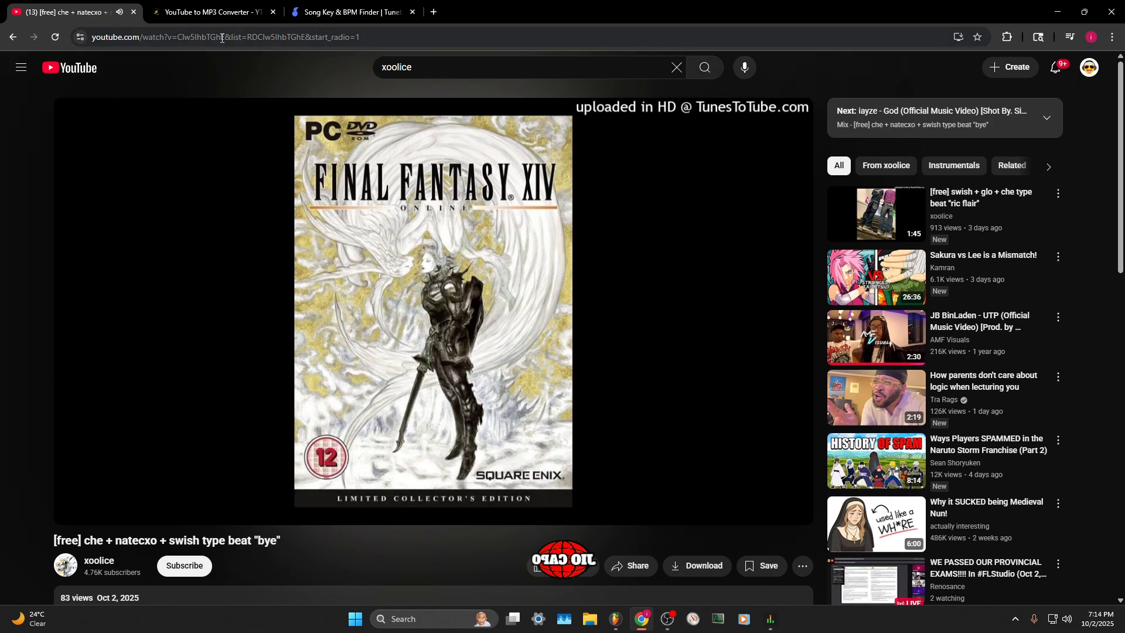
Copy the beat video's URL up to the video ID, leaving out the playlist part
left_click_drag(225, 40, 87, 39)
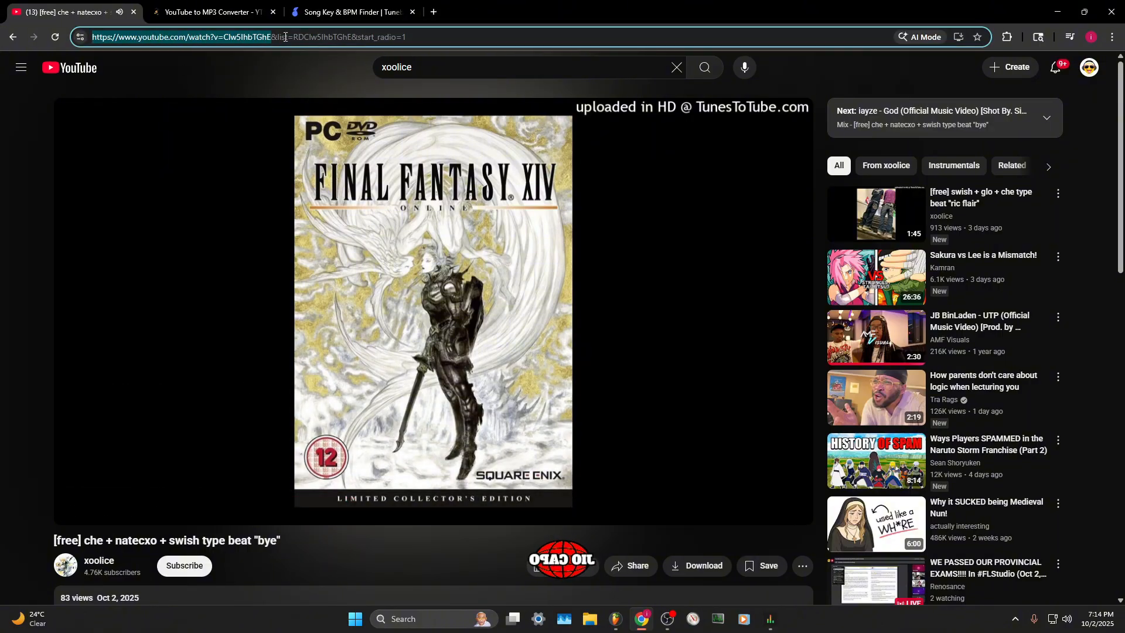
left_click(939, 105)
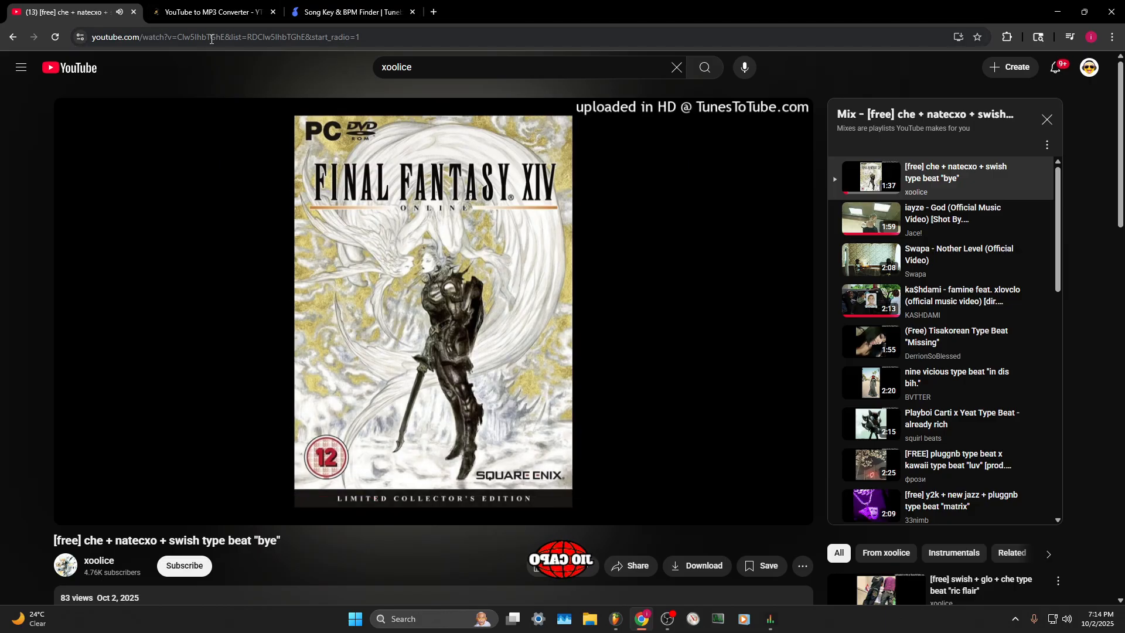
left_click_drag(226, 38, 92, 39)
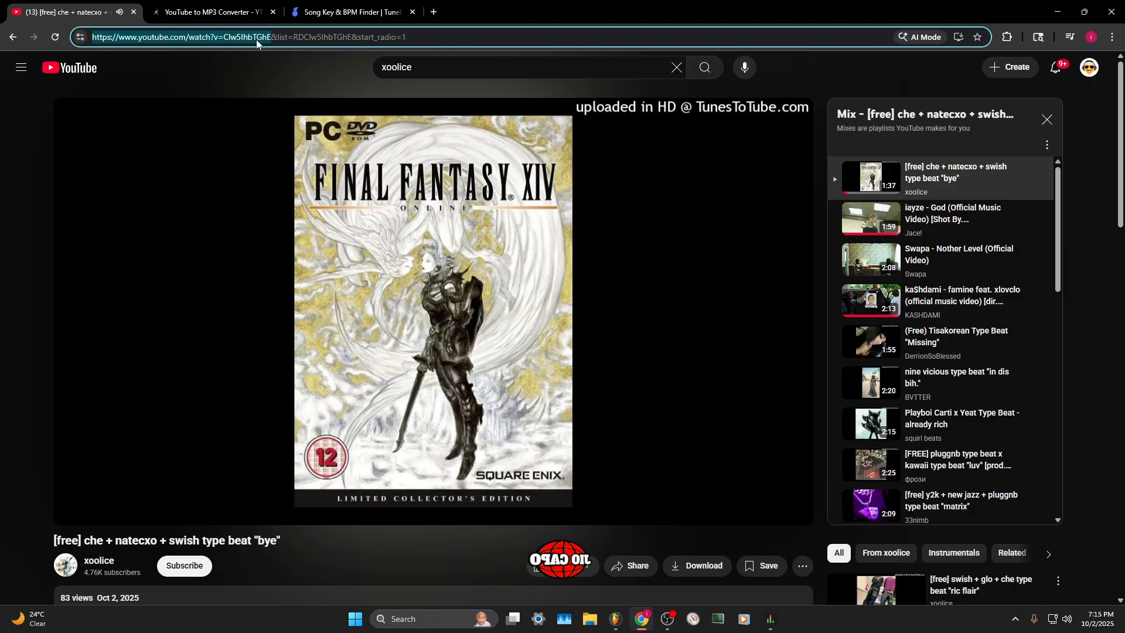
right_click(205, 39)
left_click(242, 146)
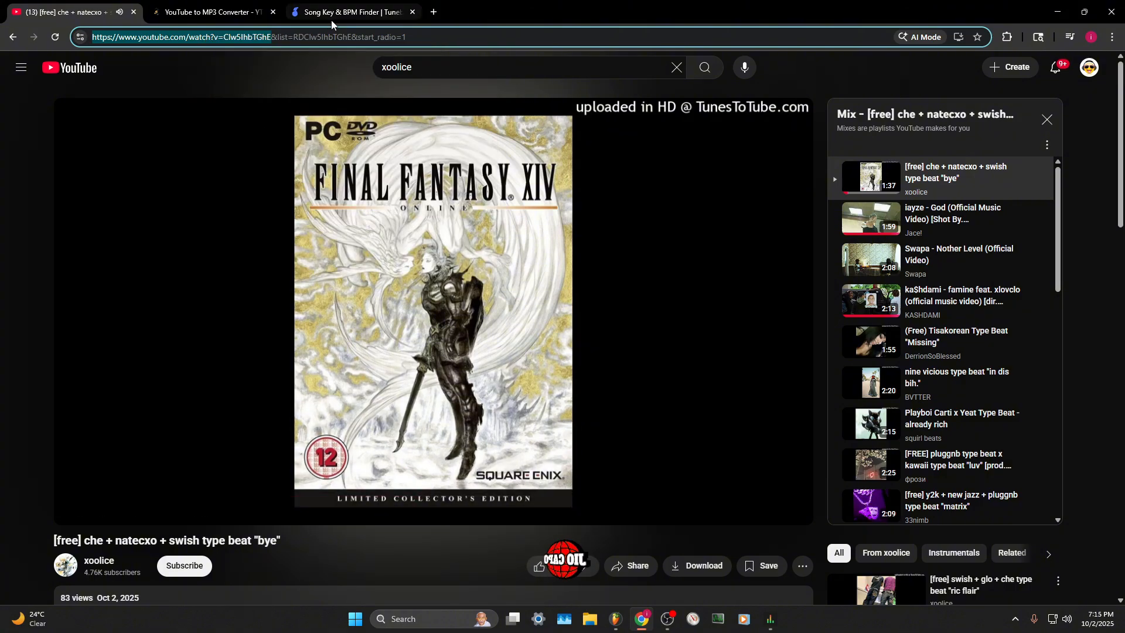
Paste the video link into the OGMP3 converter and download it as an MP3 at 320k quality
left_click(179, 12)
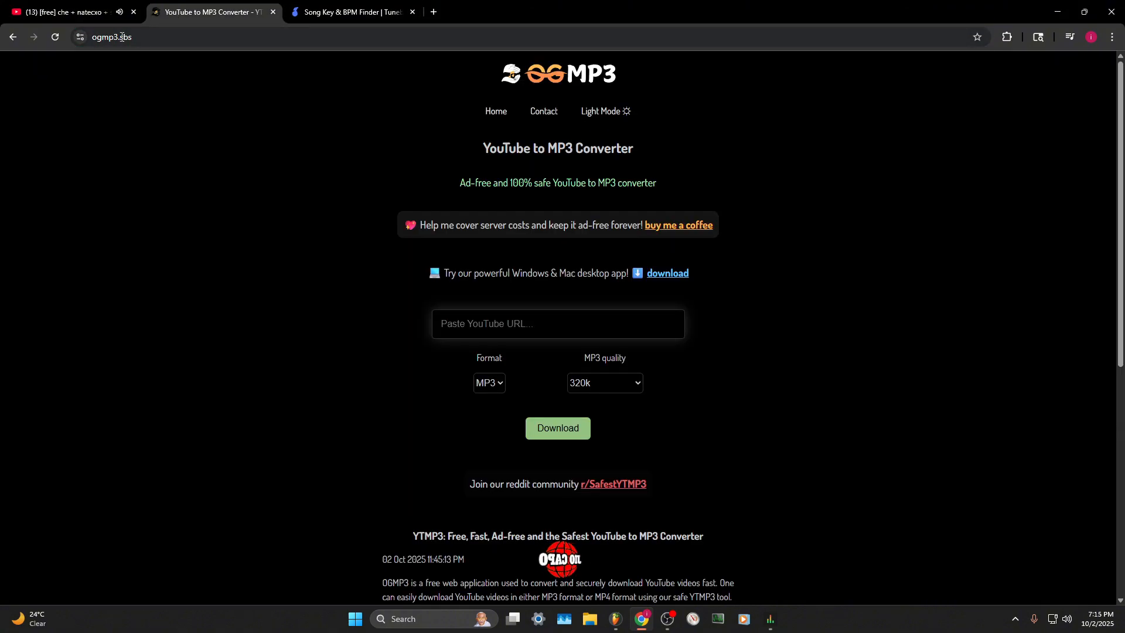
left_click(497, 328)
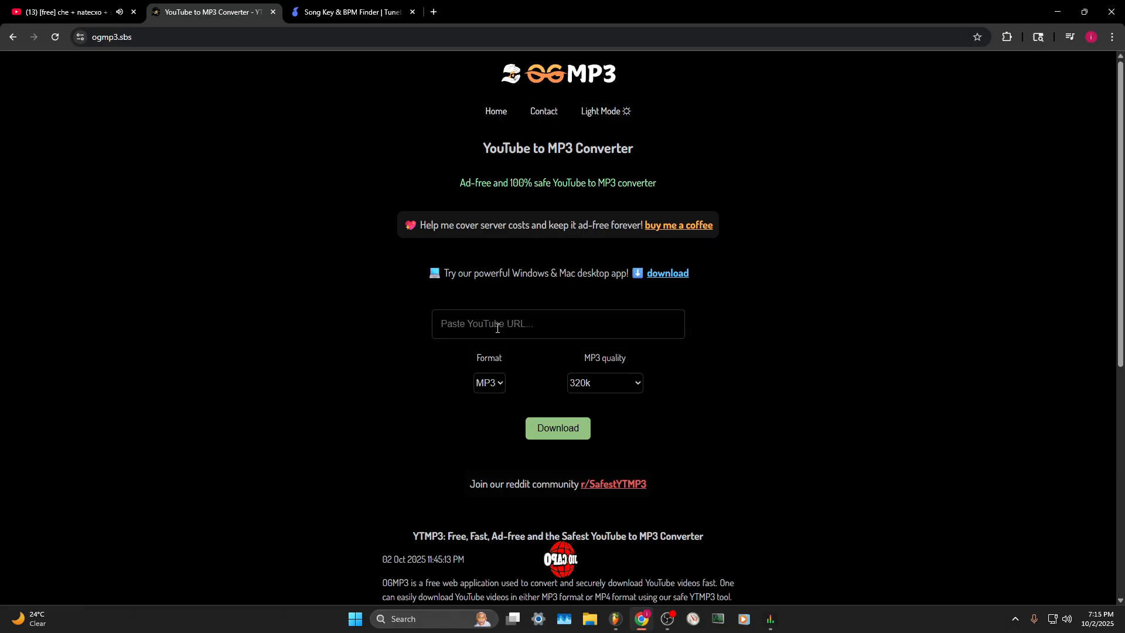
key("ctrl+v")
left_click(600, 382)
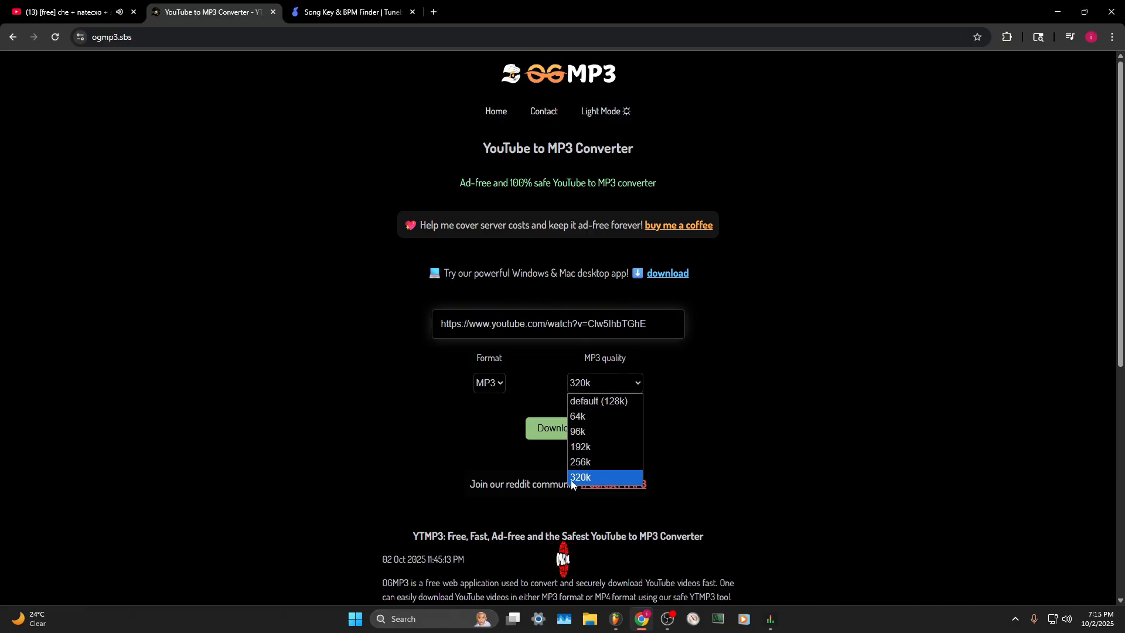
left_click(552, 432)
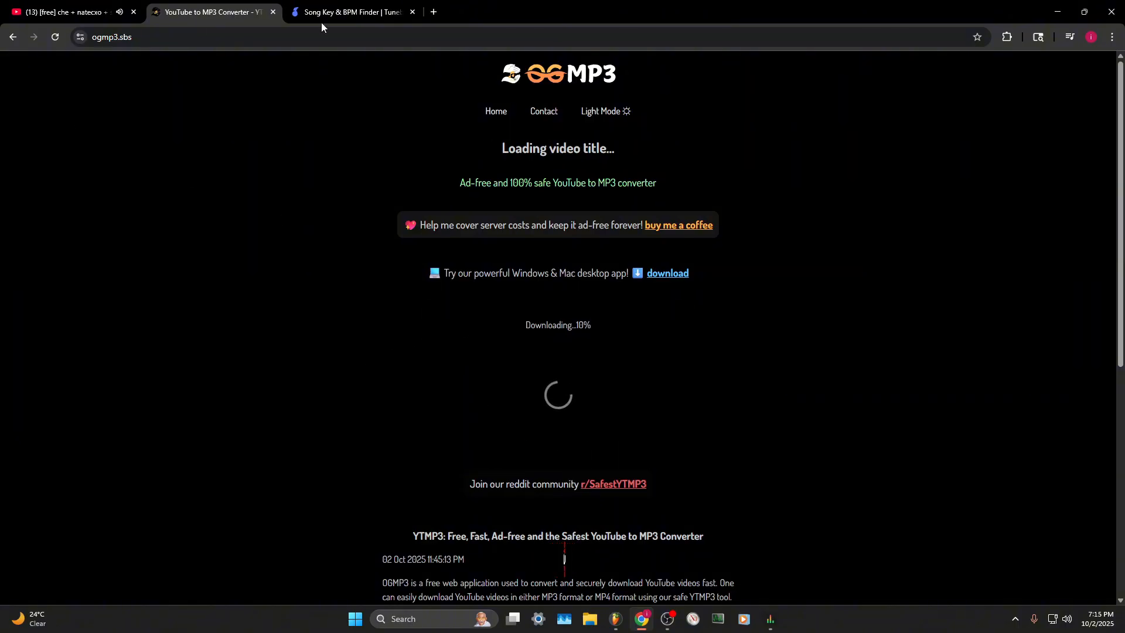
Return to the YouTube beat video, pause it and check the BPM and key in the description
left_click(64, 12)
scroll(230, 429, "down", 4)
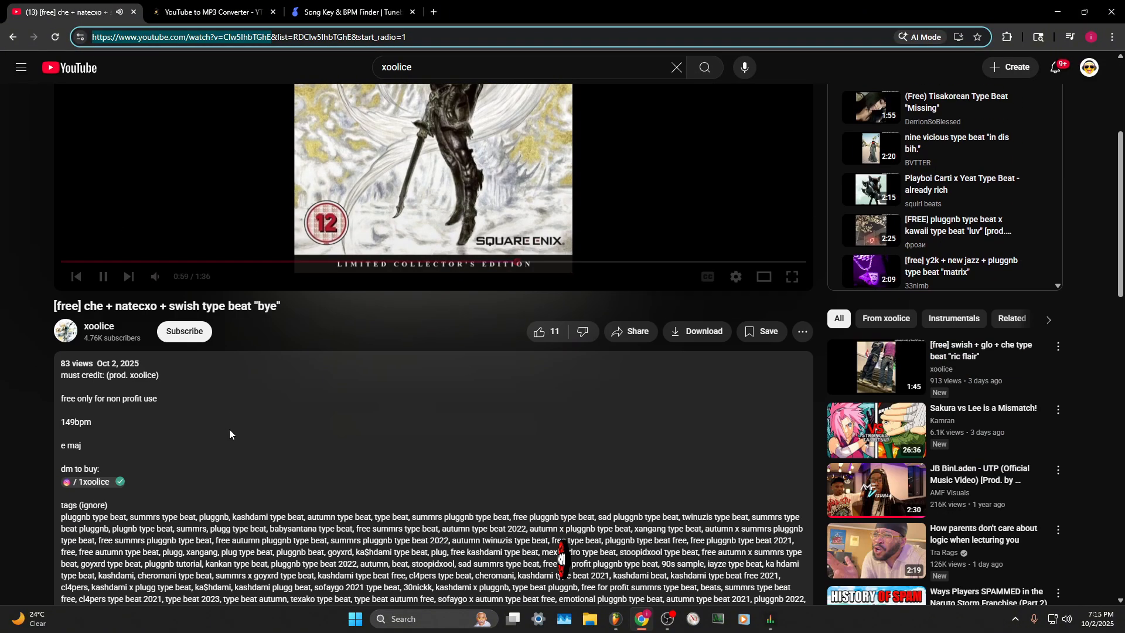
left_click(220, 360)
key("space")
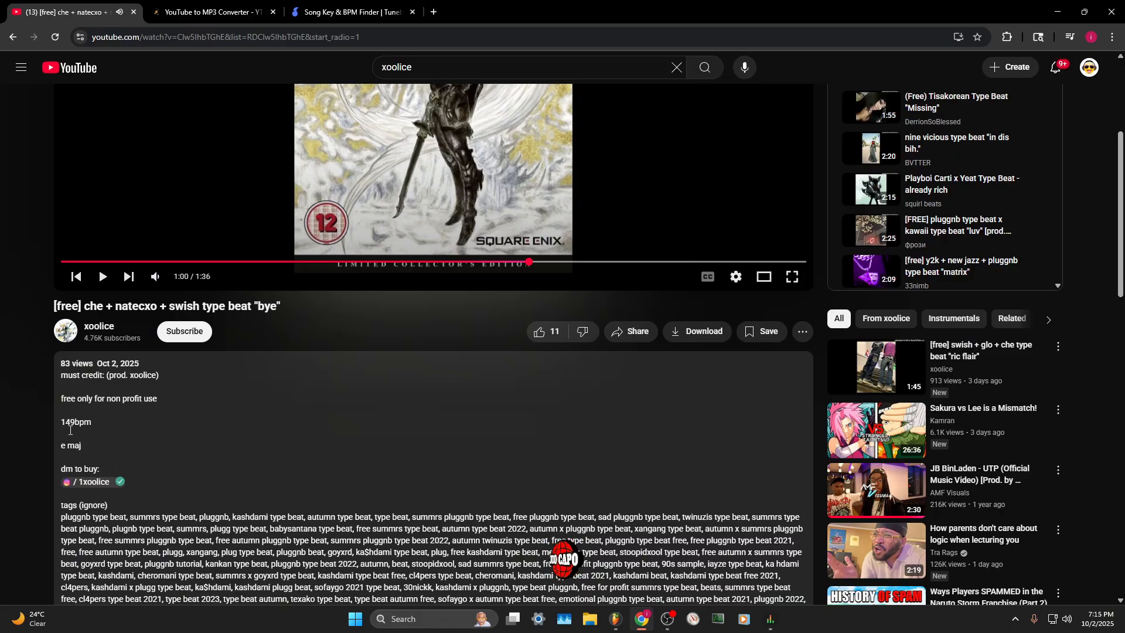
scroll(173, 417, "up", 4)
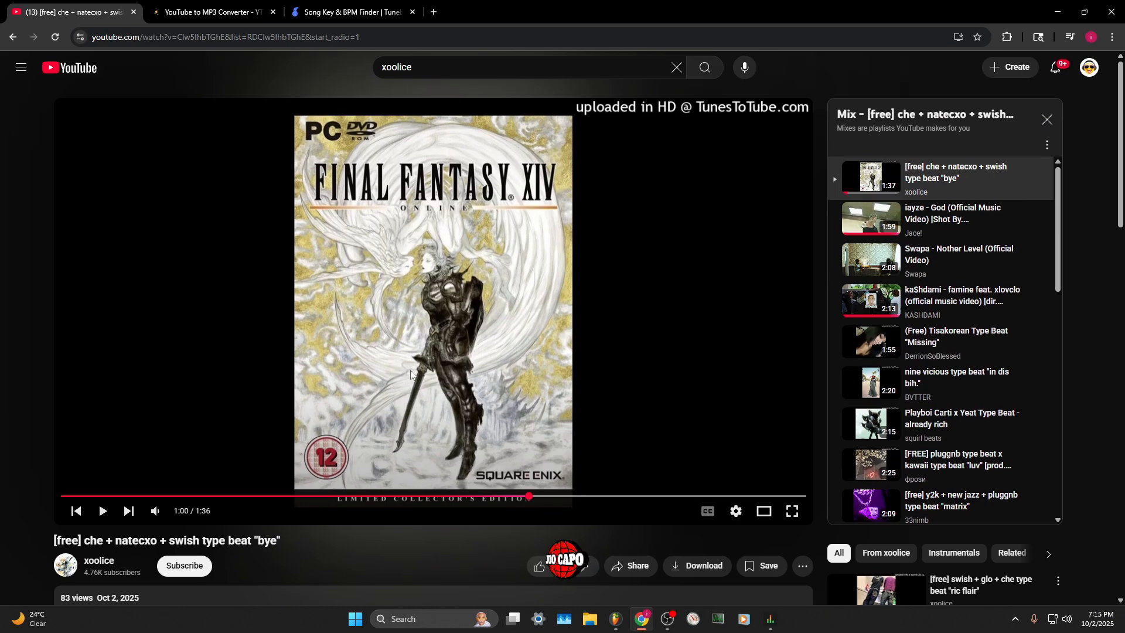
Upload the downloaded beat MP3 to Tunebat's Song Key & BPM Finder to analyze its key and tempo
left_click(247, 7)
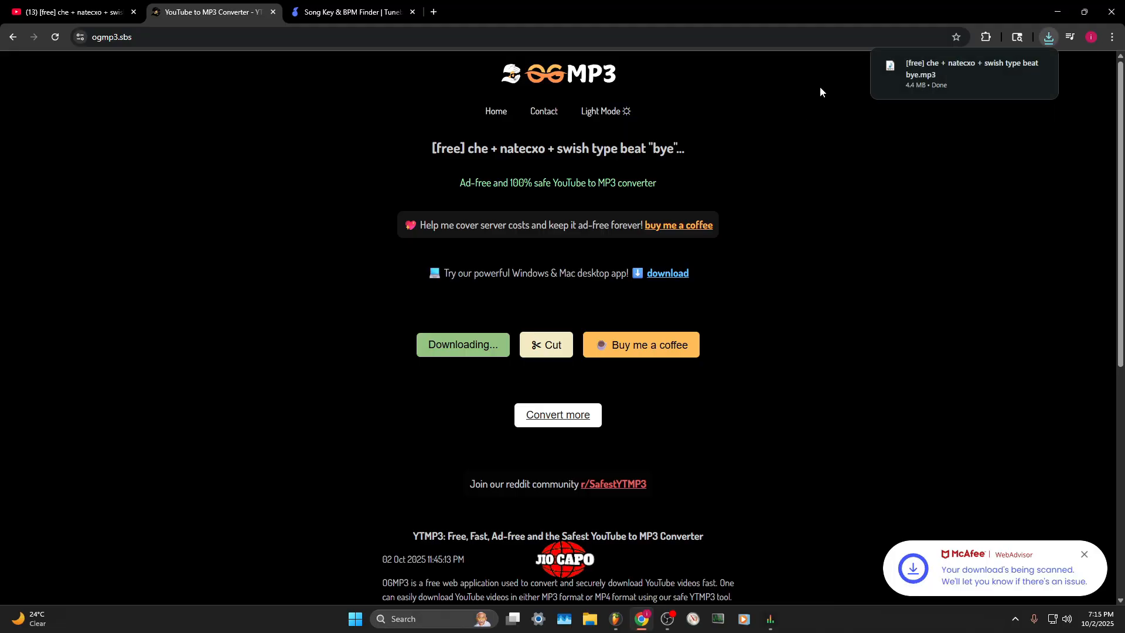
left_click(315, 14)
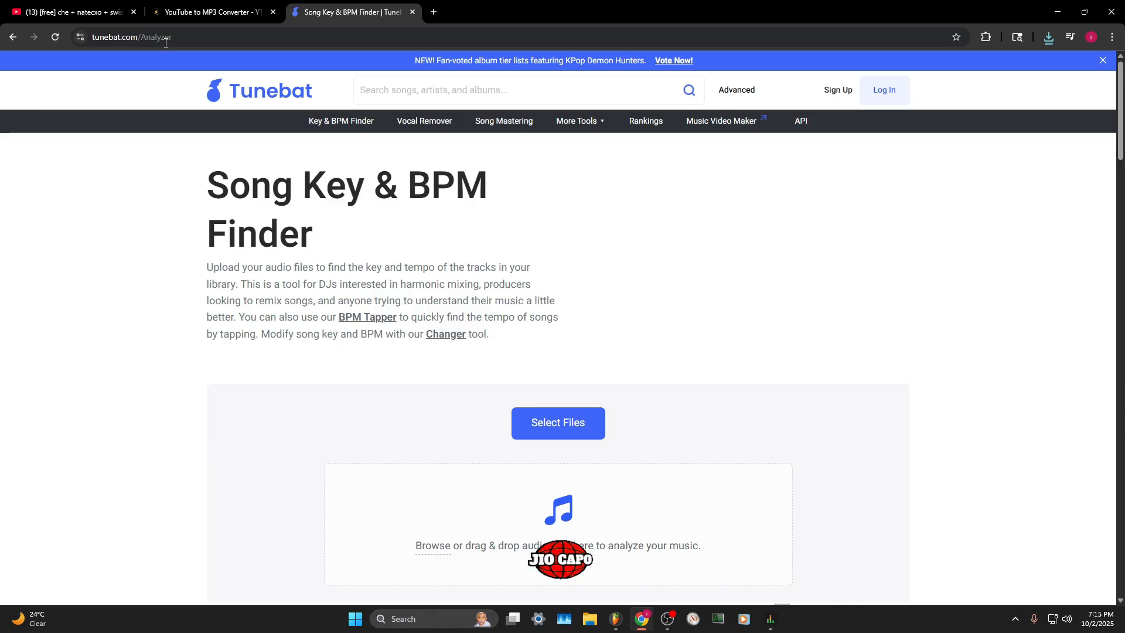
left_click(1054, 39)
left_click_drag(982, 89, 631, 304)
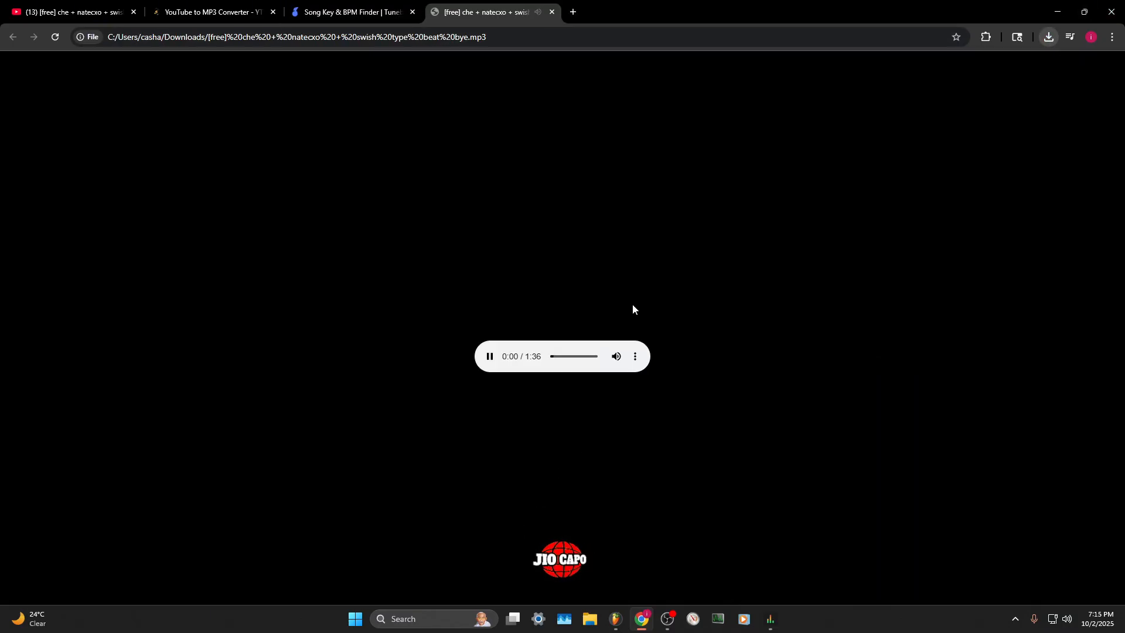
left_click(552, 12)
scroll(1003, 109, "down", 1)
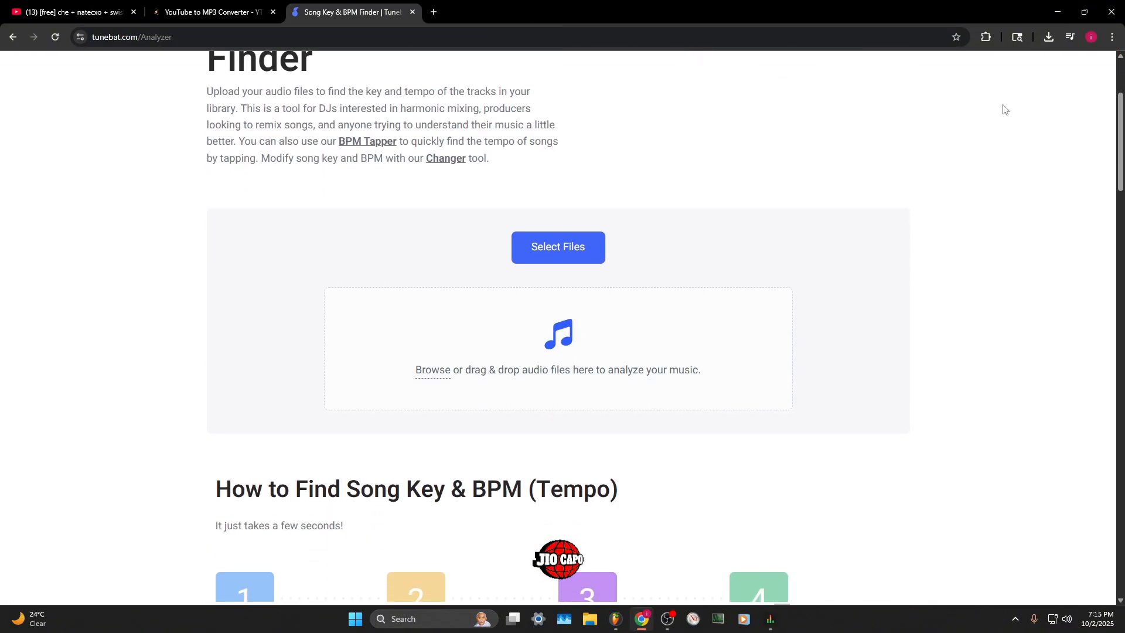
left_click(1049, 36)
left_click_drag(962, 101, 531, 367)
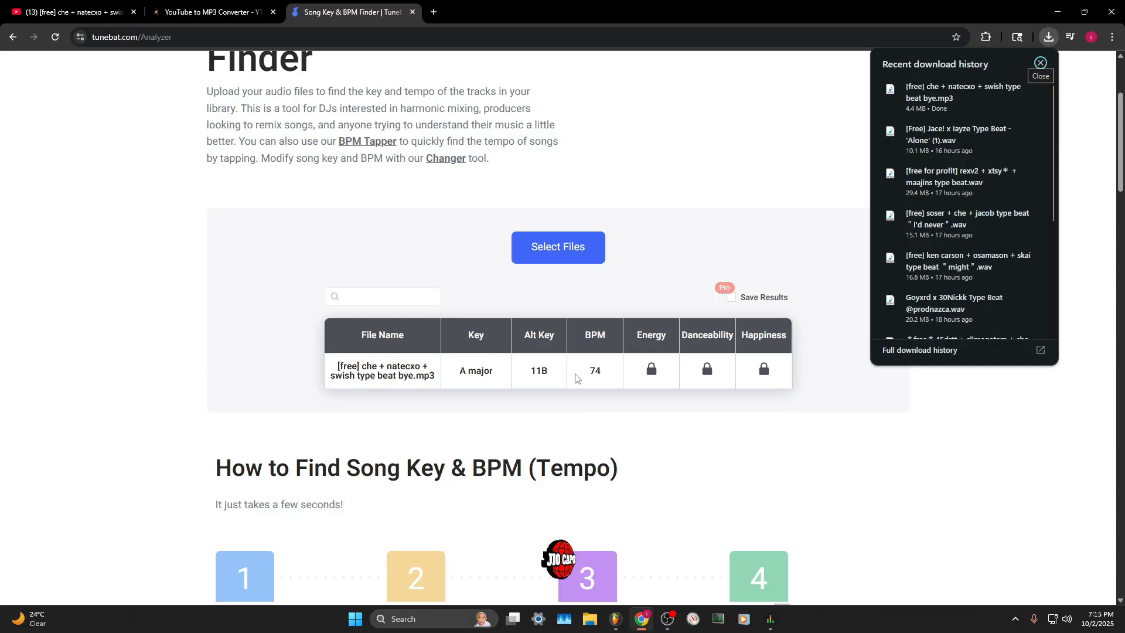
Compare Tunebat's detected key and BPM for the beat with those given in the YouTube video's description
left_click(53, 12)
scroll(65, 462, "down", 4)
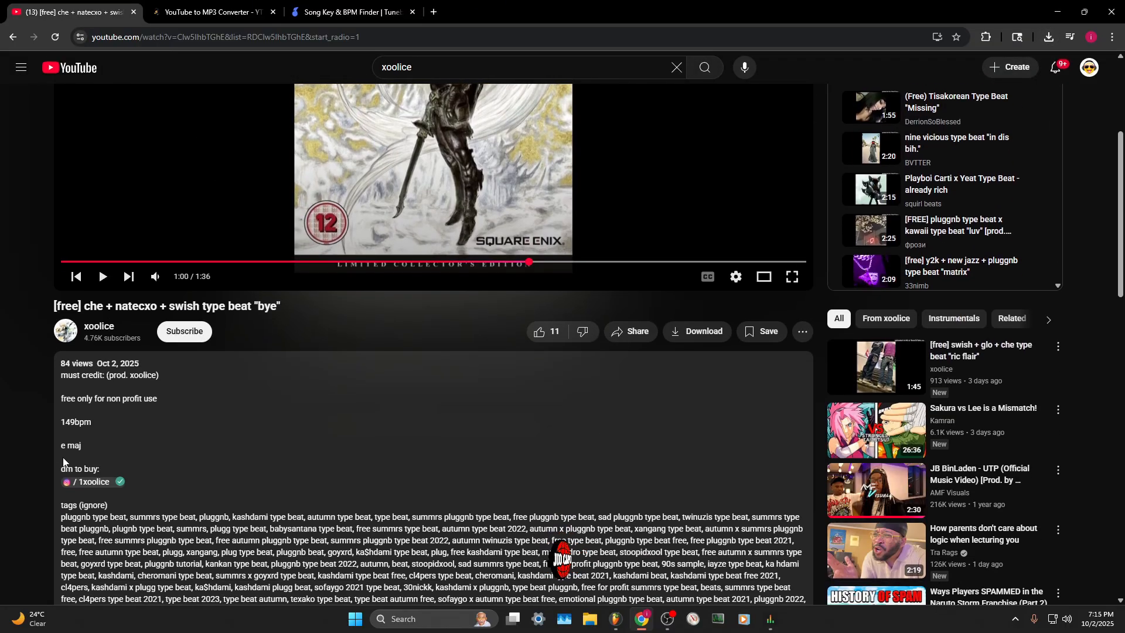
scroll(98, 453, "up", 5)
left_click(351, 12)
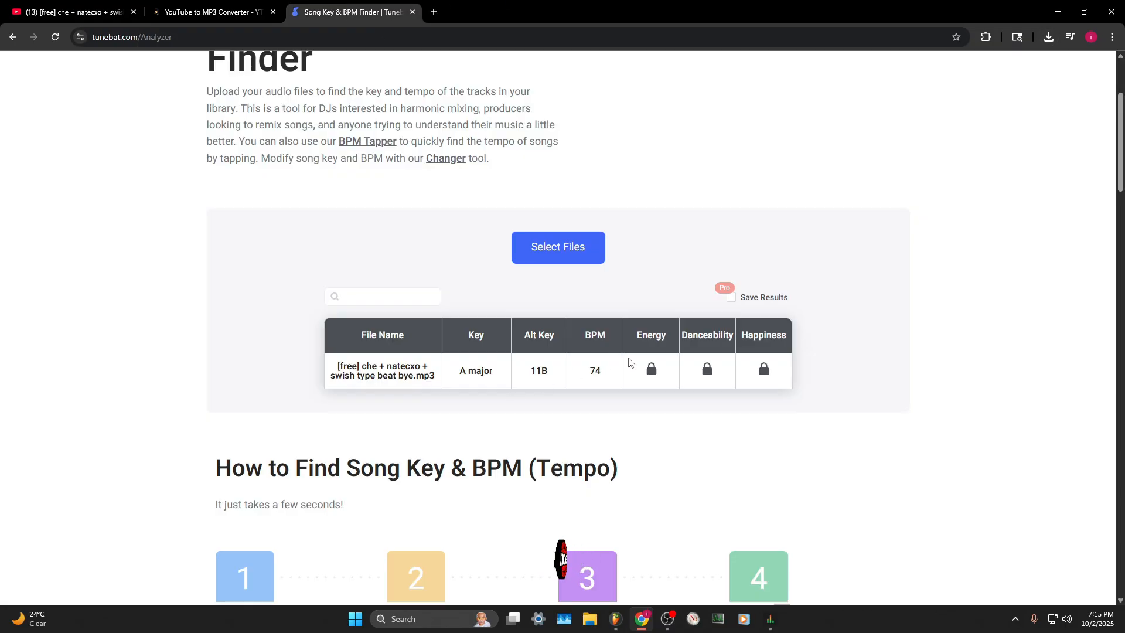
left_click(53, 12)
scroll(184, 480, "down", 3)
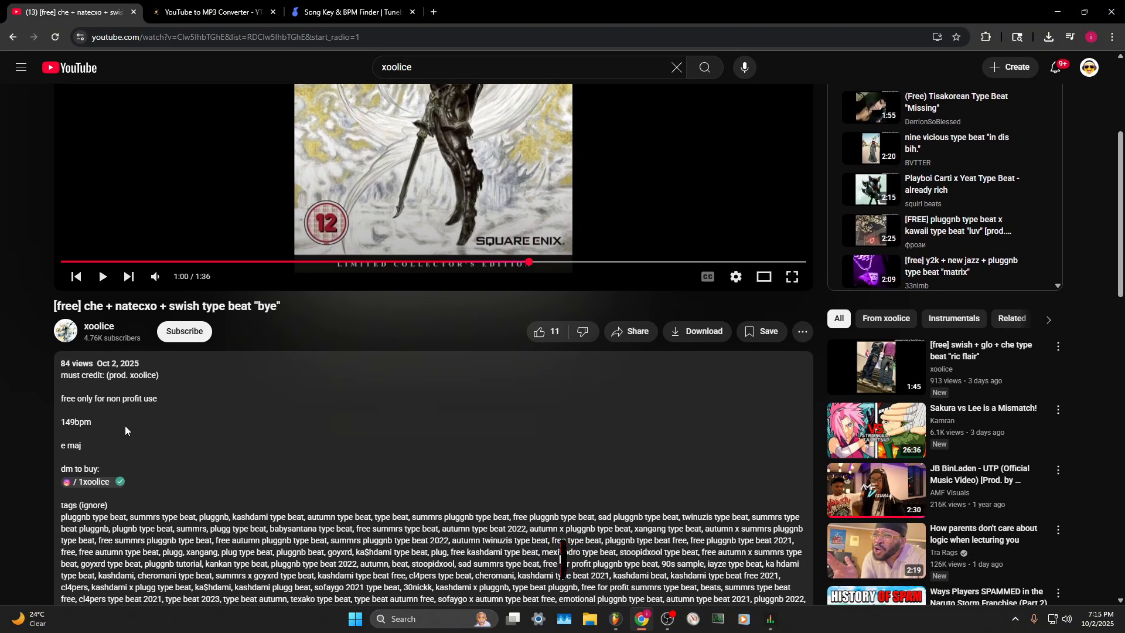
left_click(350, 12)
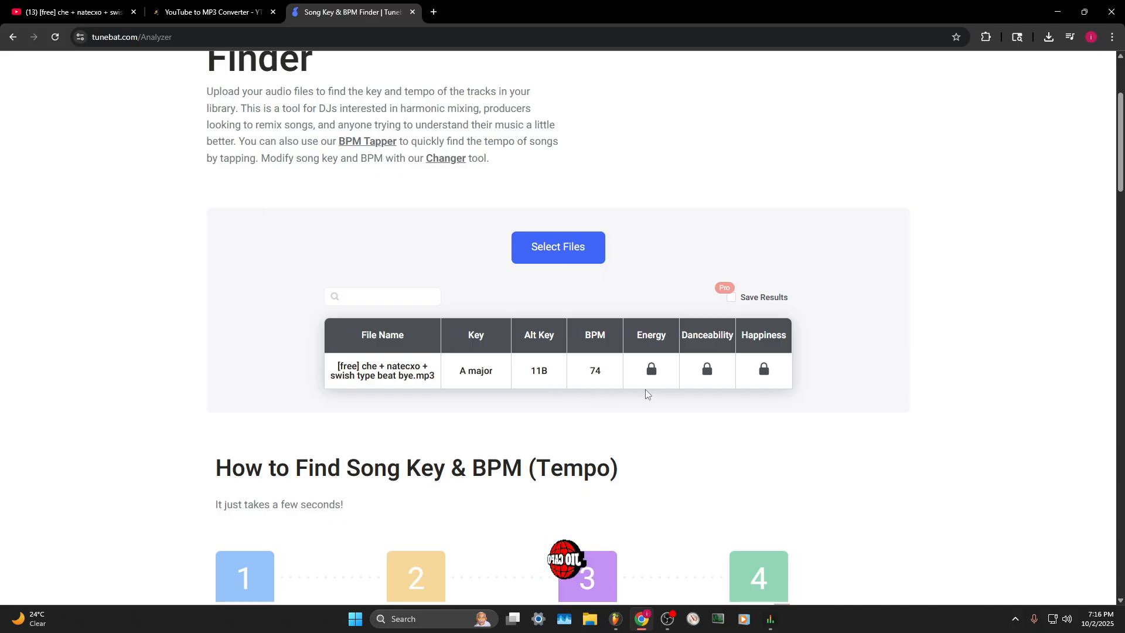
left_click(65, 8)
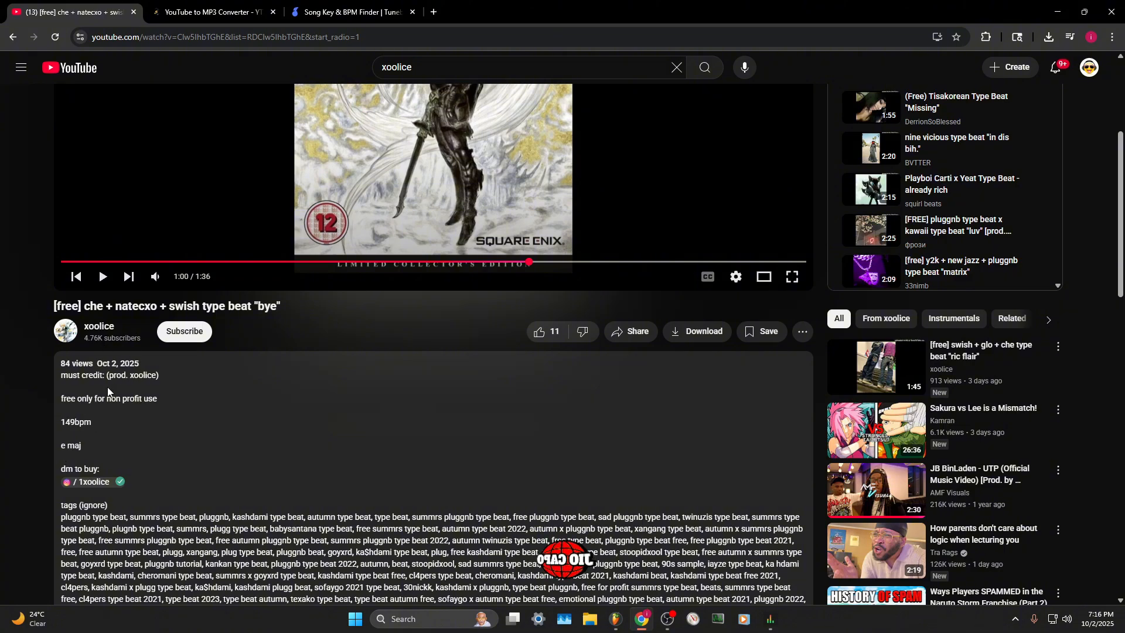
left_click(338, 5)
scroll(321, 245, "up", 3)
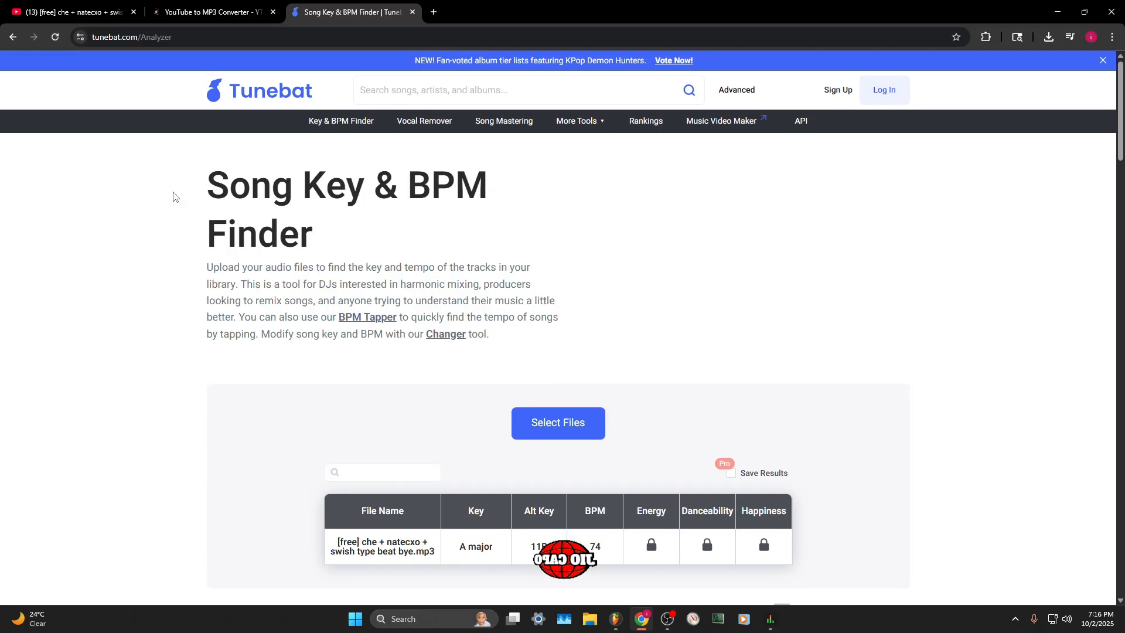
left_click(64, 10)
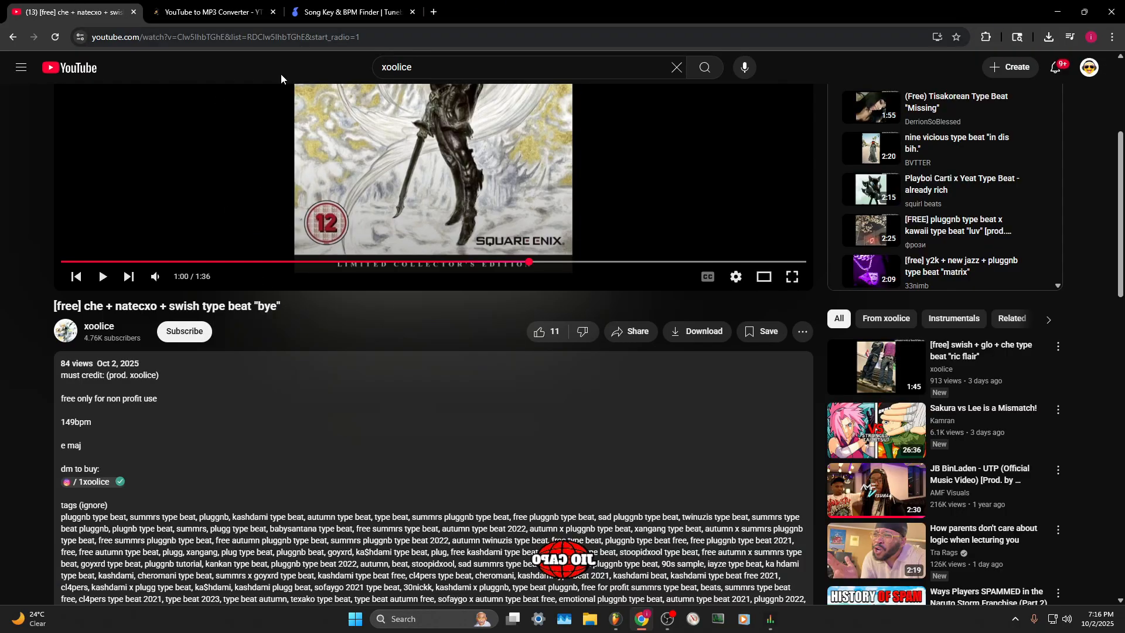
Switch to FL Studio and place the downloaded beat MP3 at the start of Track 1 in the playlist
left_click(1048, 36)
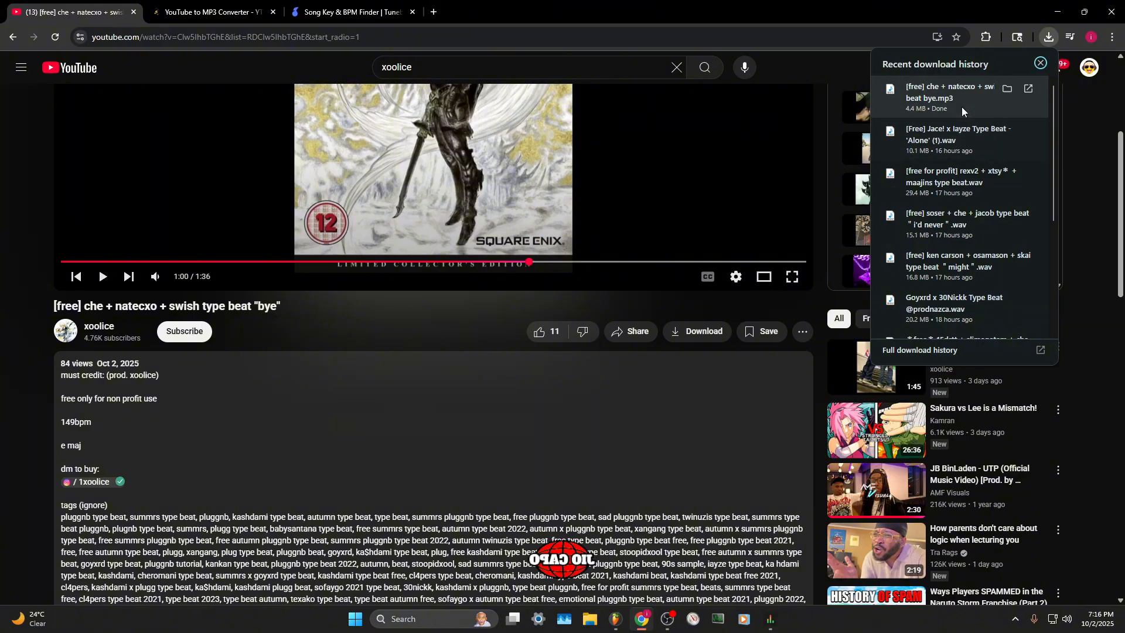
left_click_drag(932, 94, 166, 107)
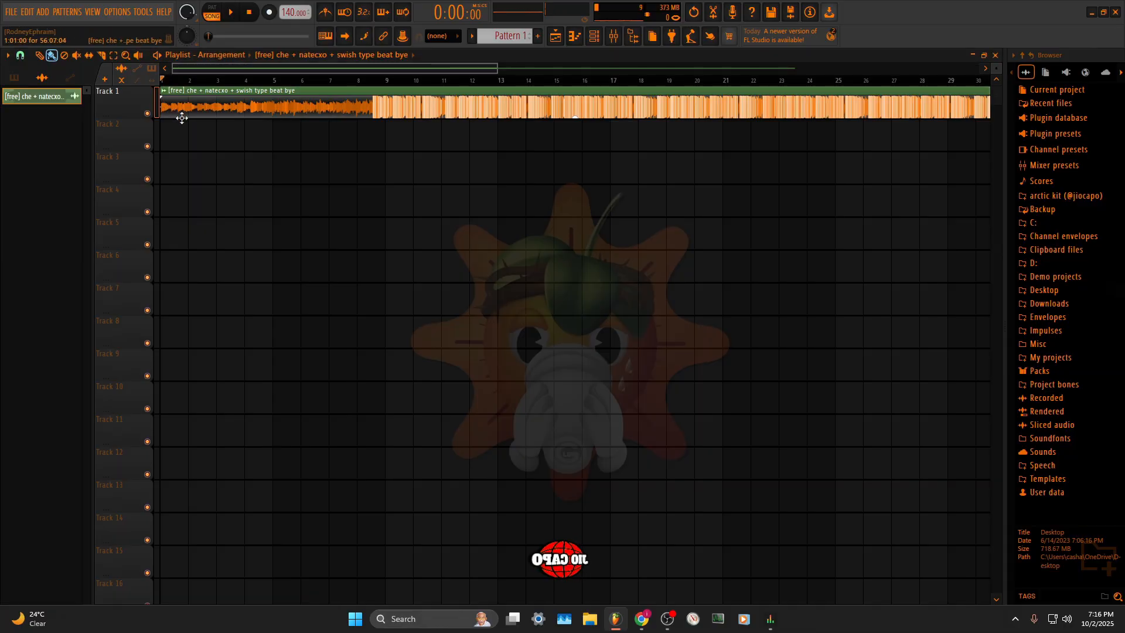
Try raising the beat sample's silence trimming threshold, and set it back to 0%
double_click(200, 110)
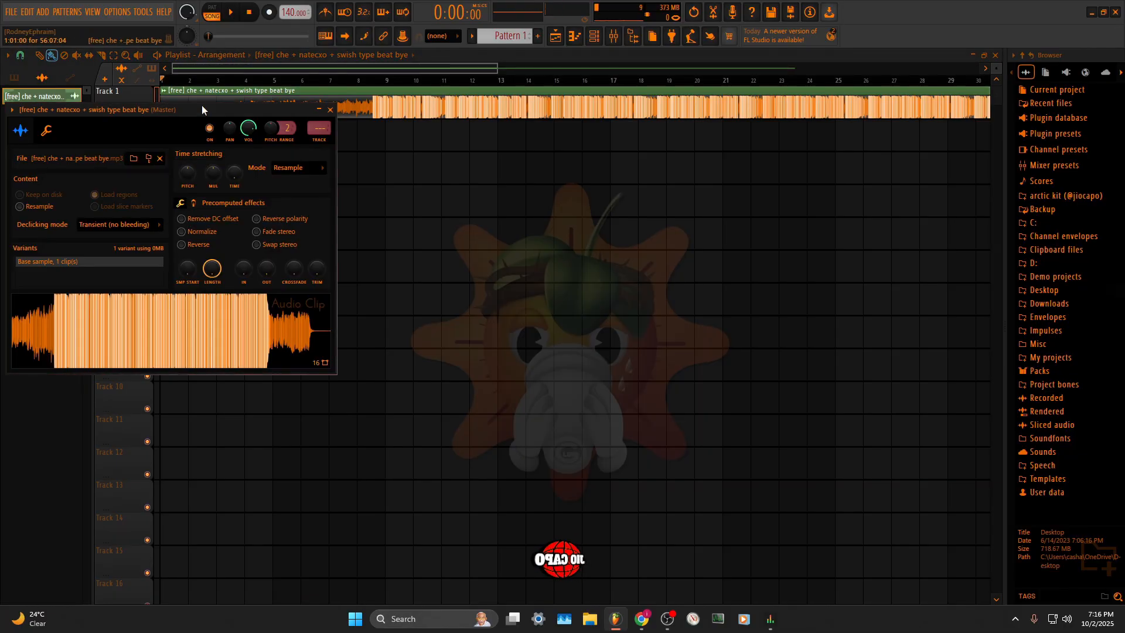
left_click_drag(316, 269, 317, 246)
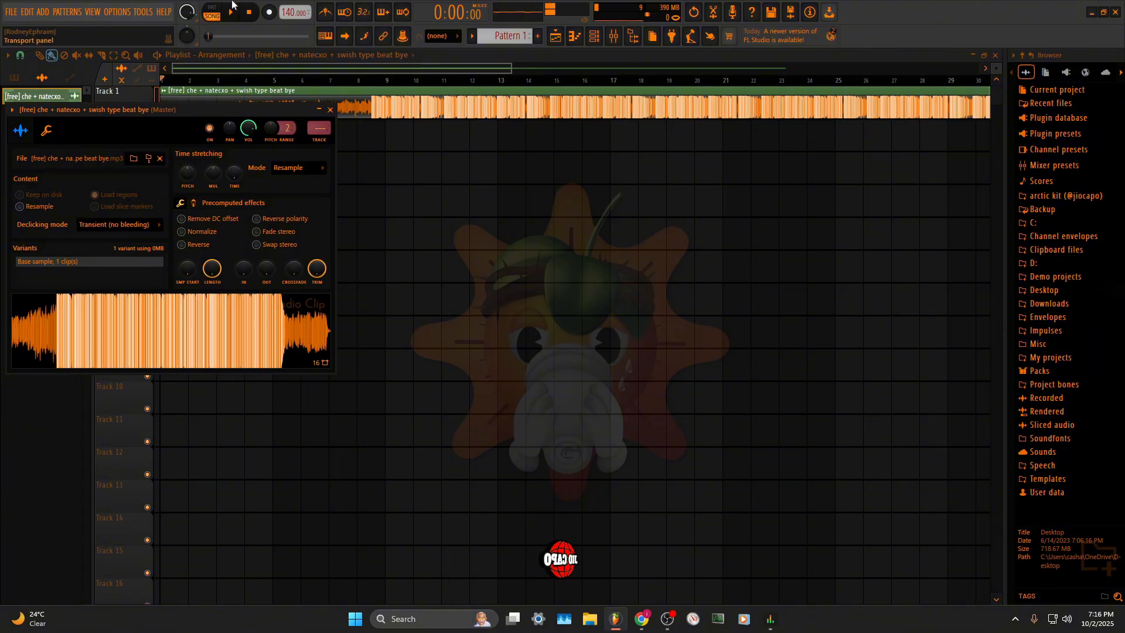
left_click_drag(317, 269, 317, 305)
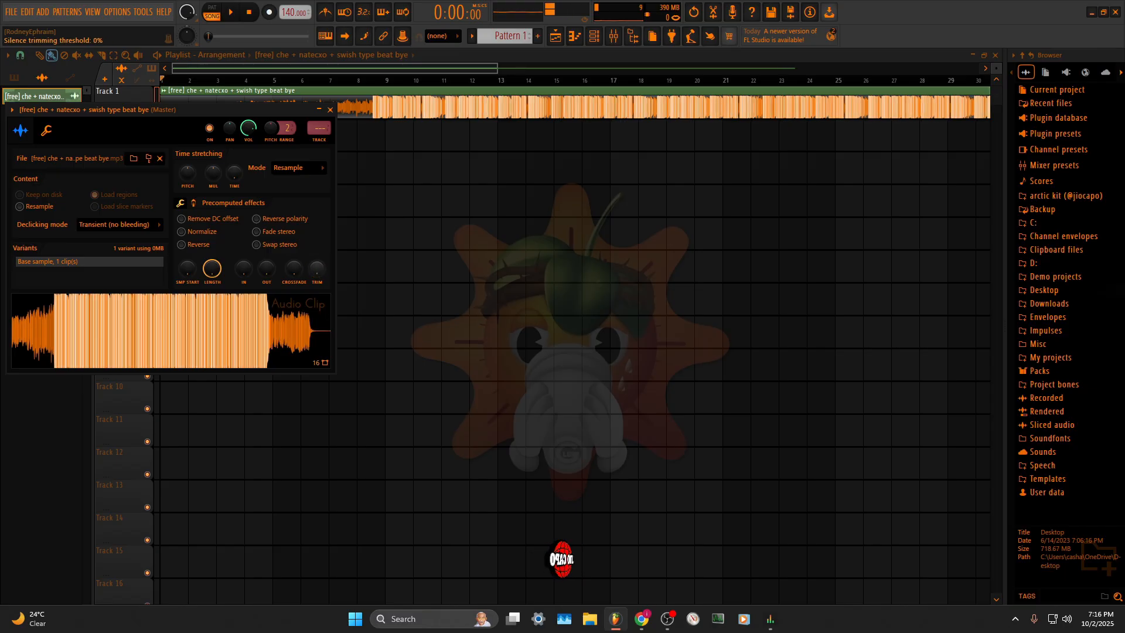
Examine the silent gap at the start of the beat clip and briefly play it with the metronome on
left_click(209, 62)
left_click_drag(506, 67, 176, 67)
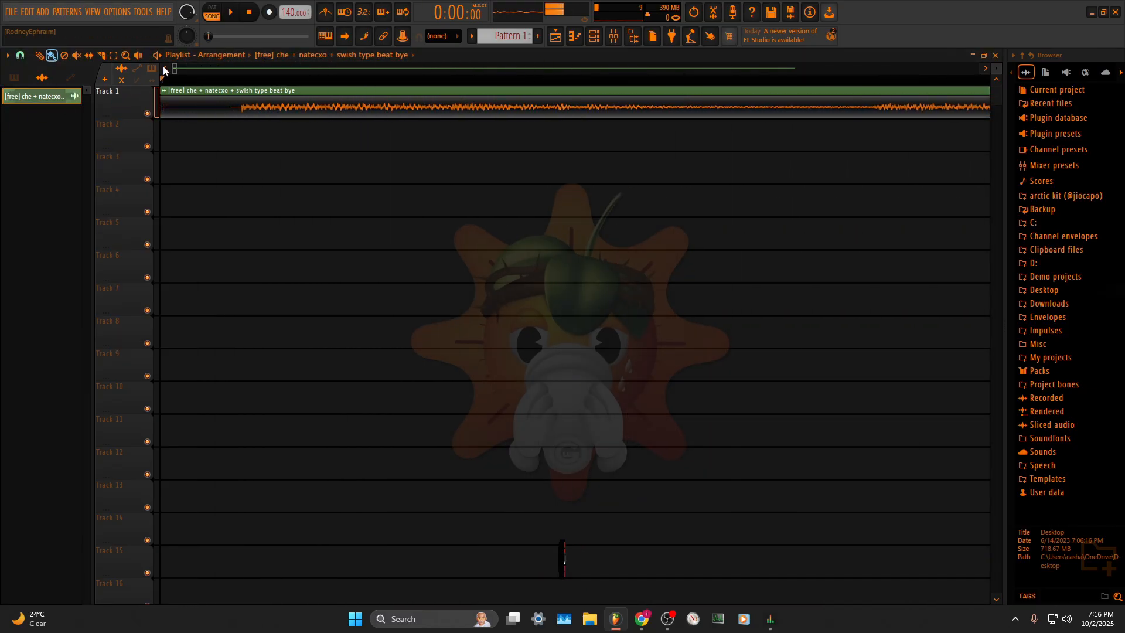
left_click_drag(180, 71, 456, 68)
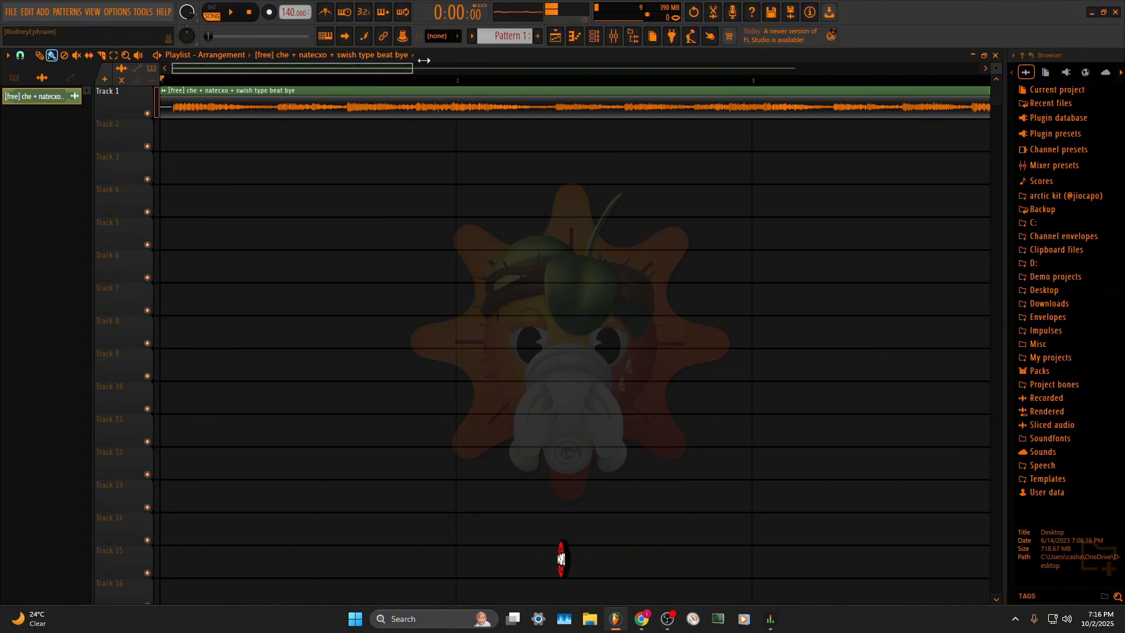
key("space")
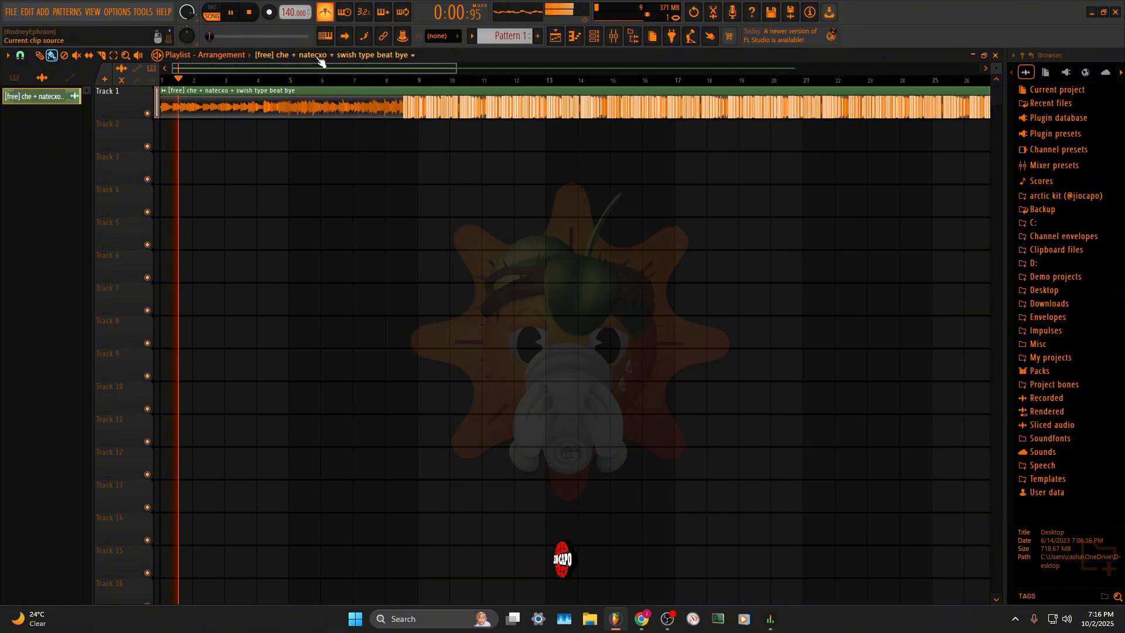
key("space")
Trim the silence from the beat sample by raising its silence trimming threshold
double_click(221, 111)
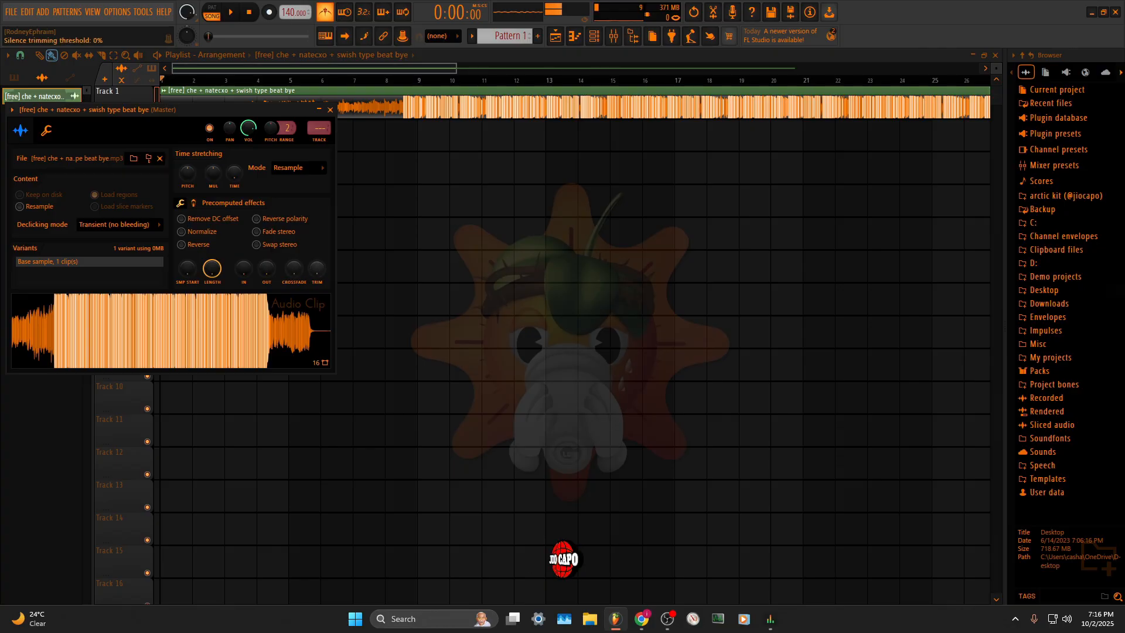
left_click_drag(317, 268, 317, 246)
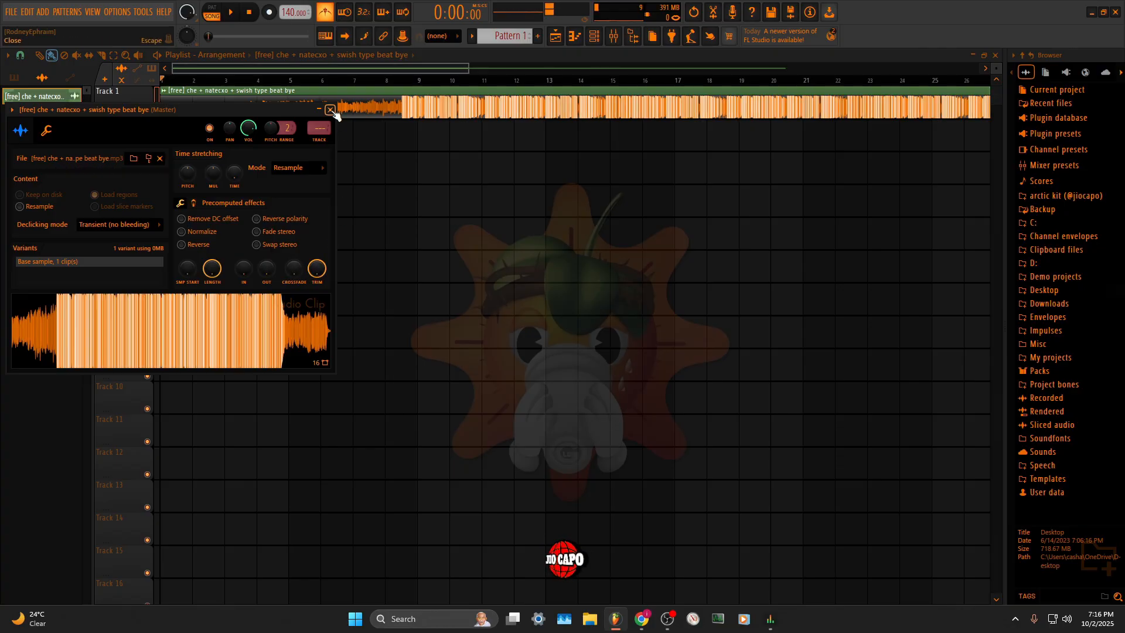
left_click(332, 111)
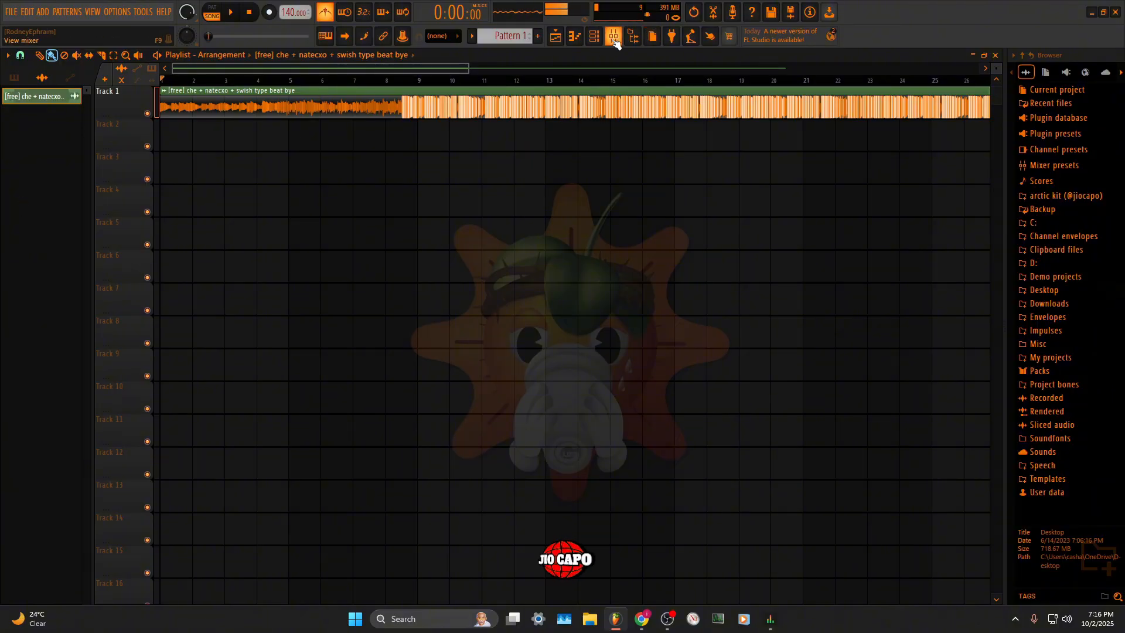
Route the beat sample to mixer track Insert 1
left_click(614, 37)
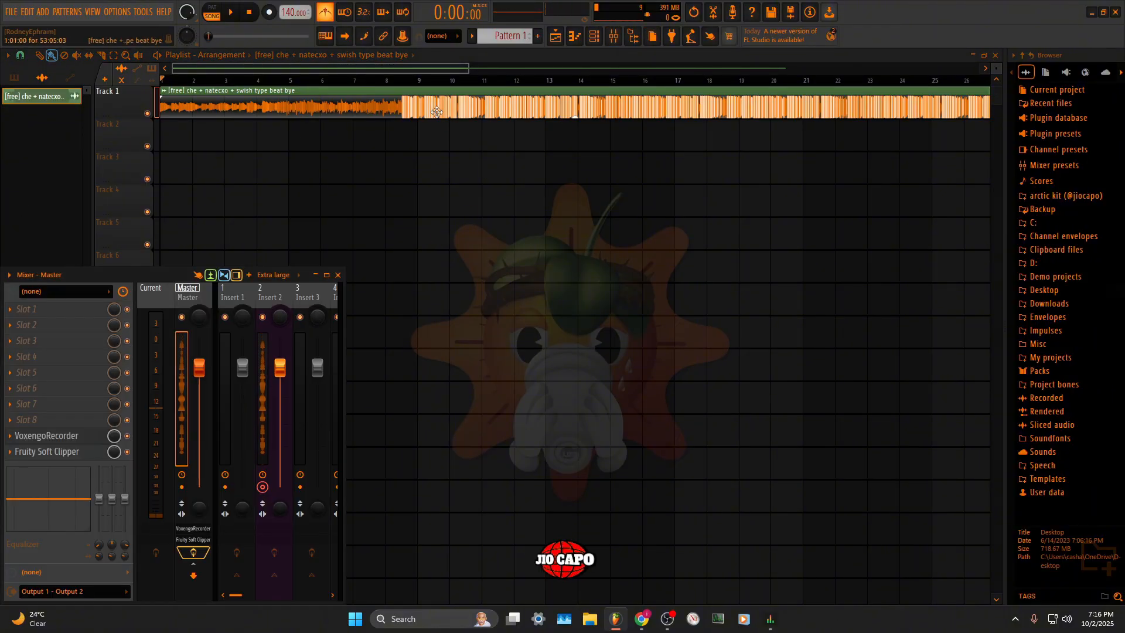
key("F9")
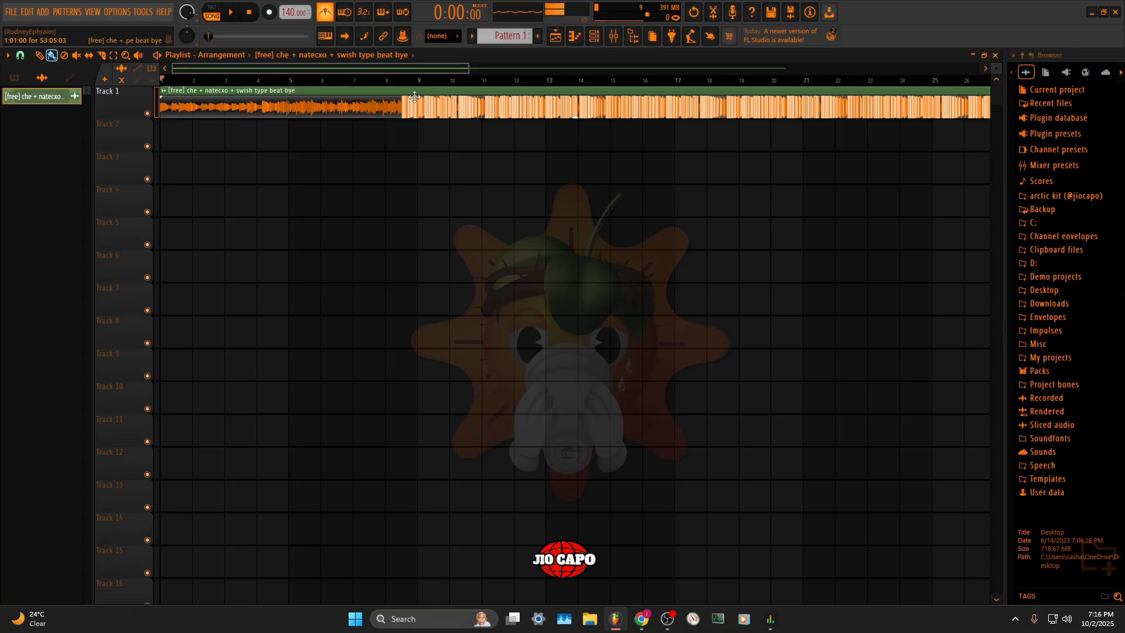
double_click(414, 97)
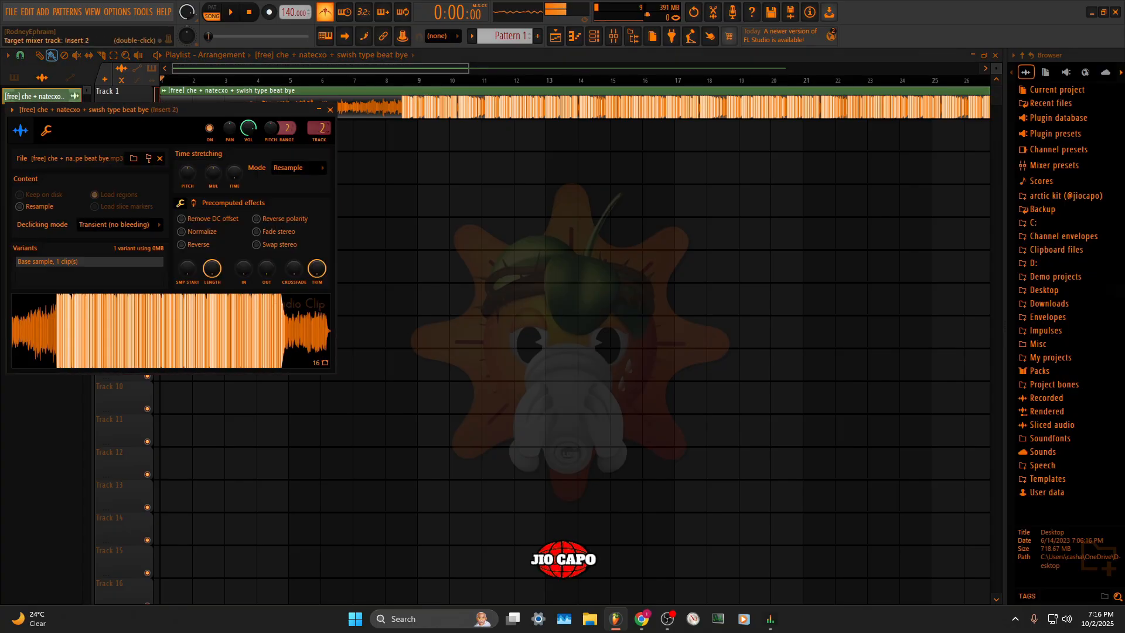
left_click_drag(319, 128, 319, 133)
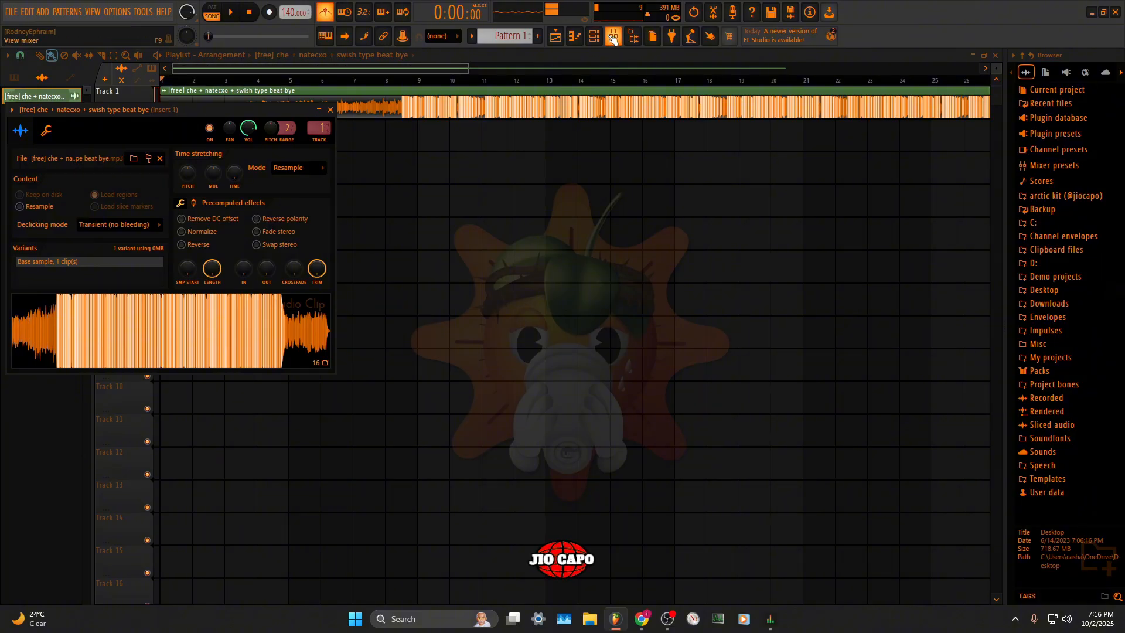
Lower the volume of mixer track Insert 1 to -8.0 dB and play the beat briefly to check its level
left_click(614, 37)
left_click_drag(243, 368, 242, 406)
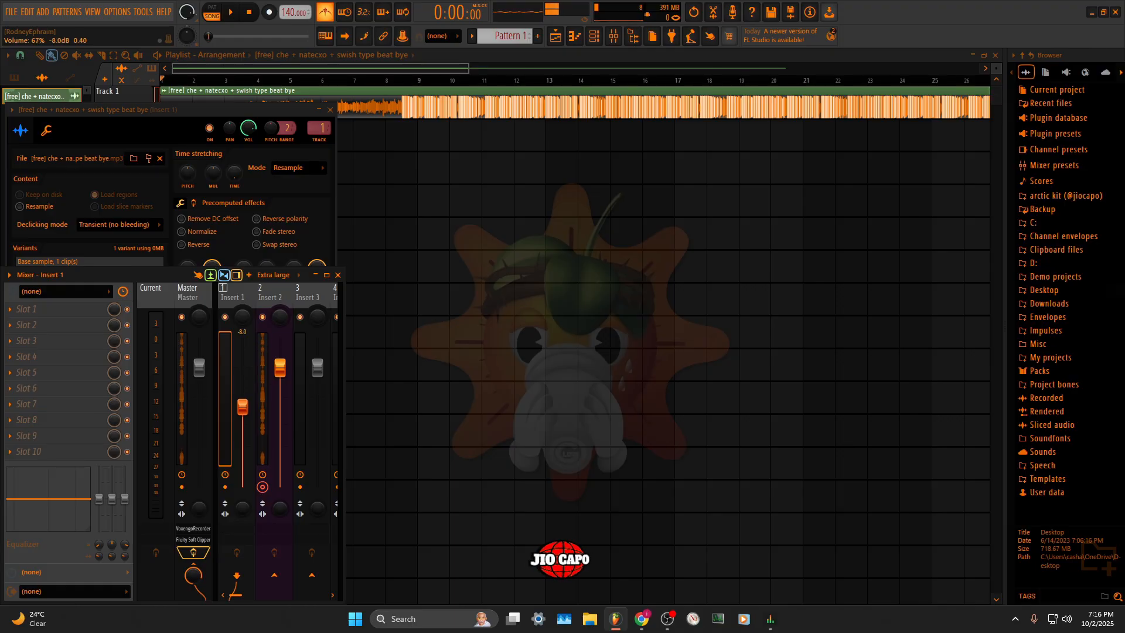
key("space")
left_click(330, 109)
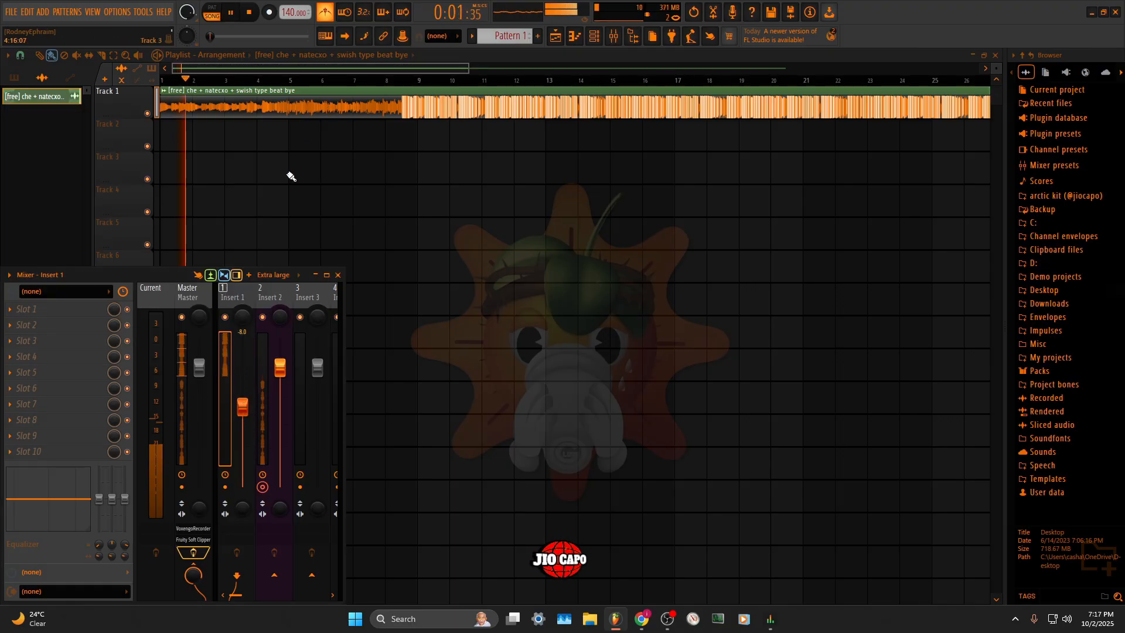
key("space")
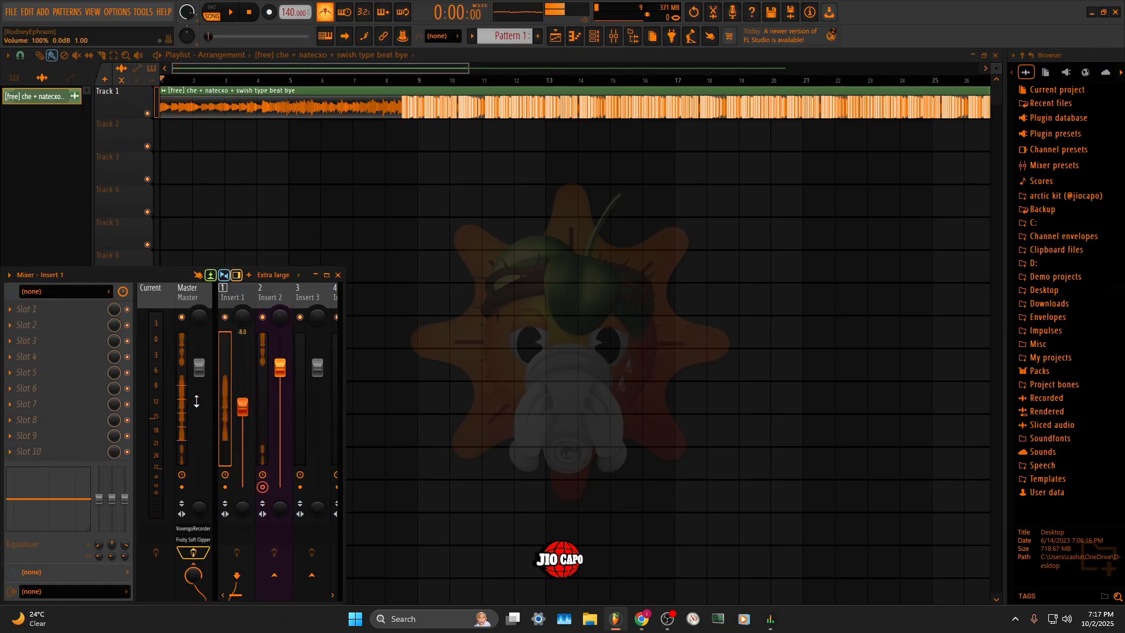
Detect the beat clip's tempo using the 100 to 200 BPM range and set the project tempo to 149 BPM
right_click(165, 94)
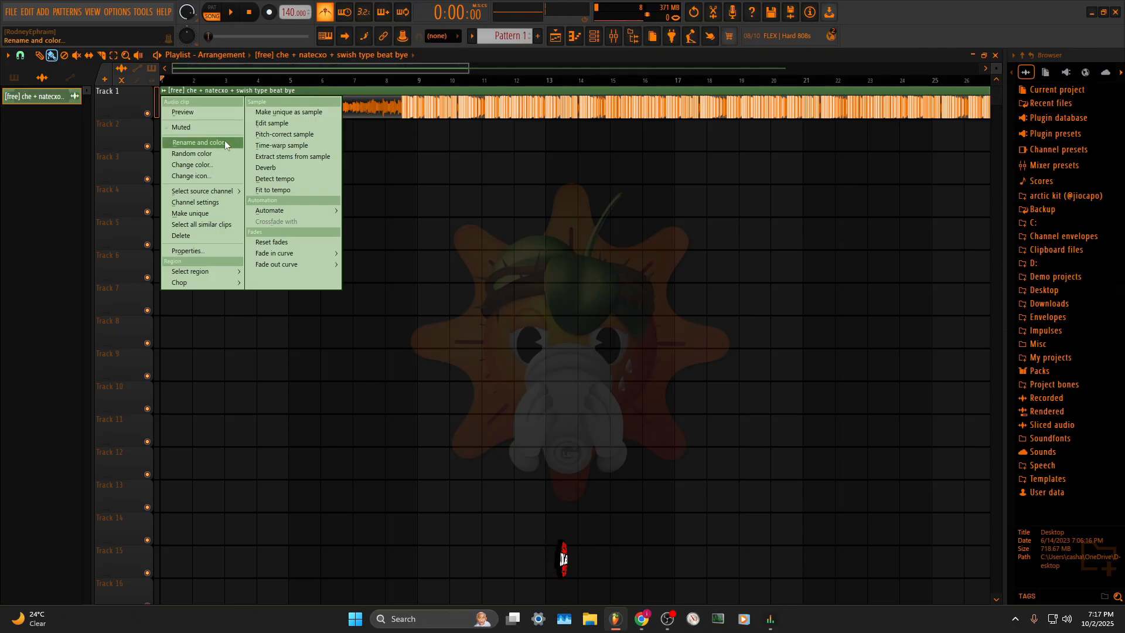
left_click(279, 180)
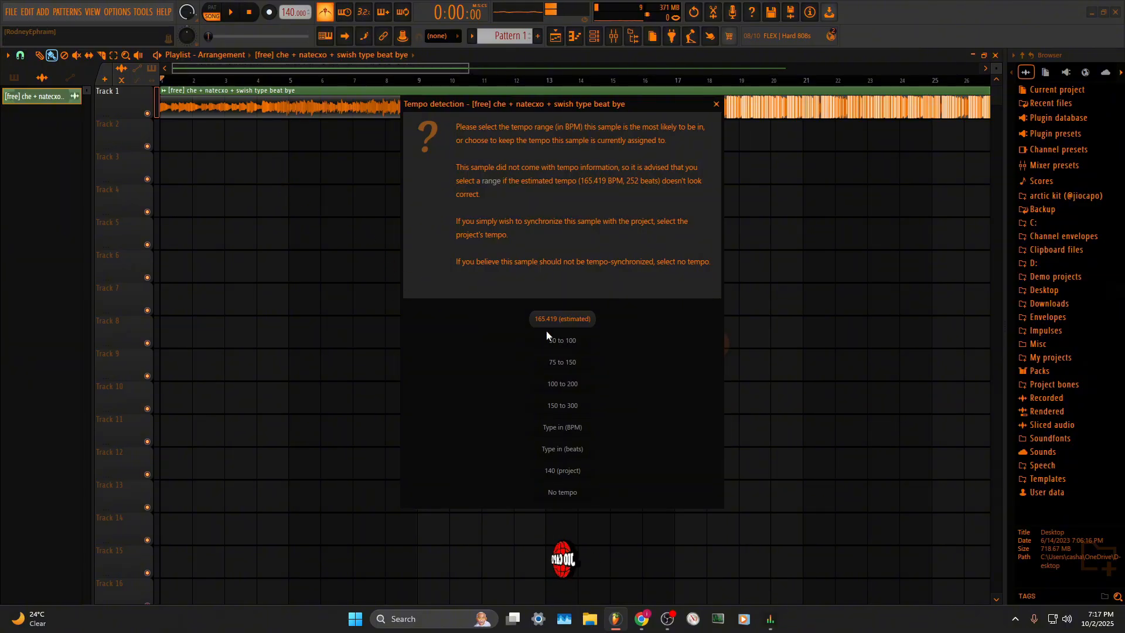
left_click(562, 384)
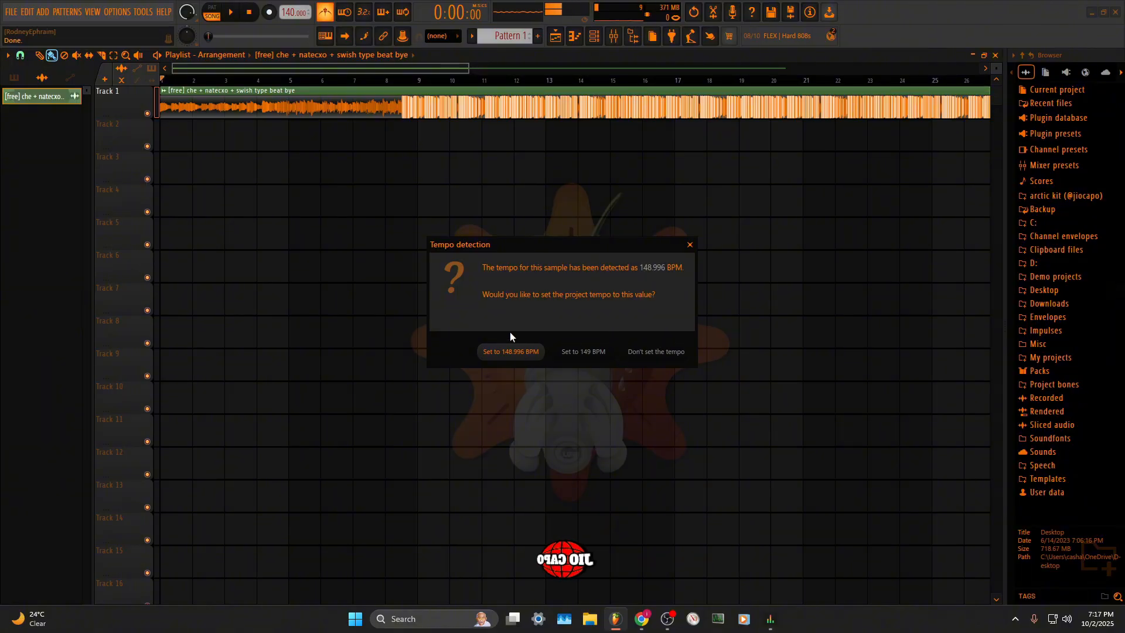
left_click(582, 353)
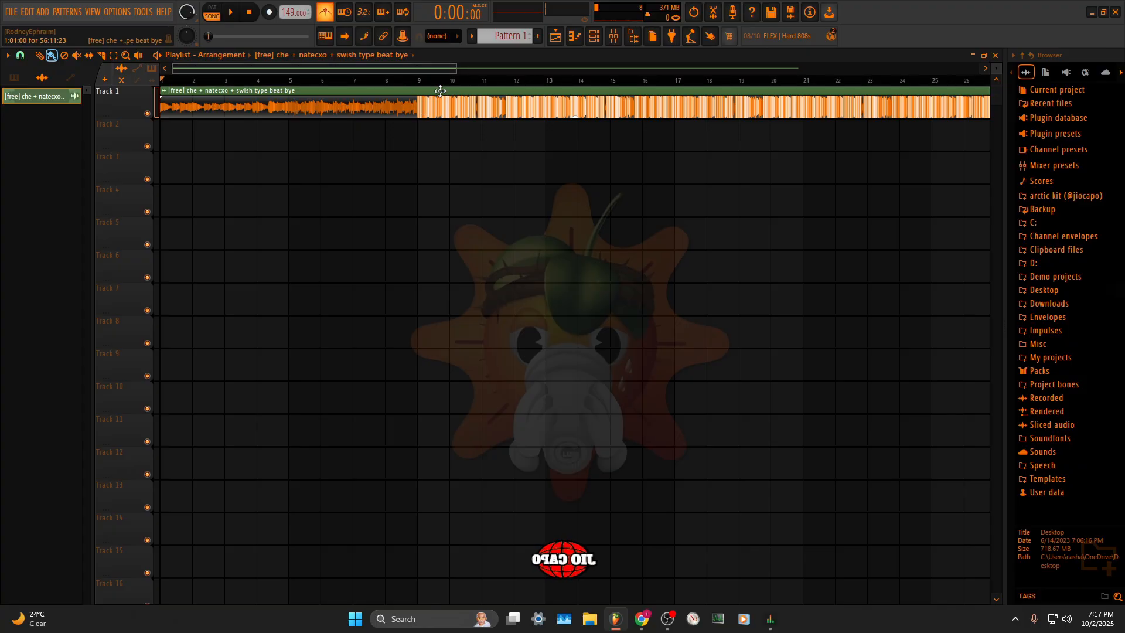
scroll(510, 125, "up", 10)
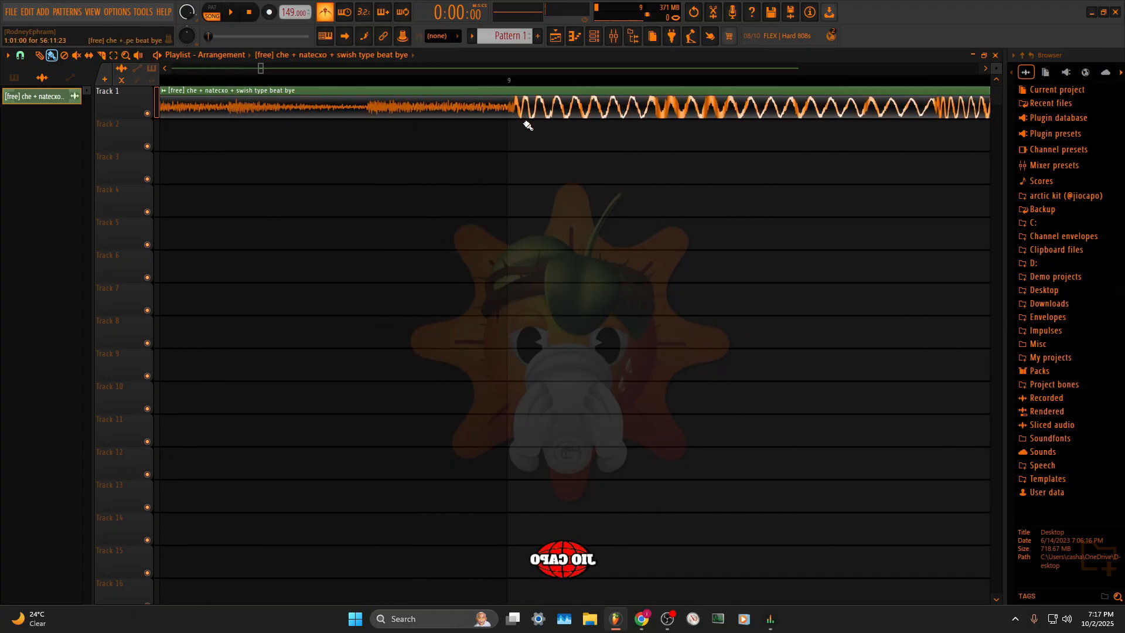
Examine the beat clip's alignment with the grid at bars 9 and 17, playing briefly from bar 17
scroll(527, 125, "up", 3)
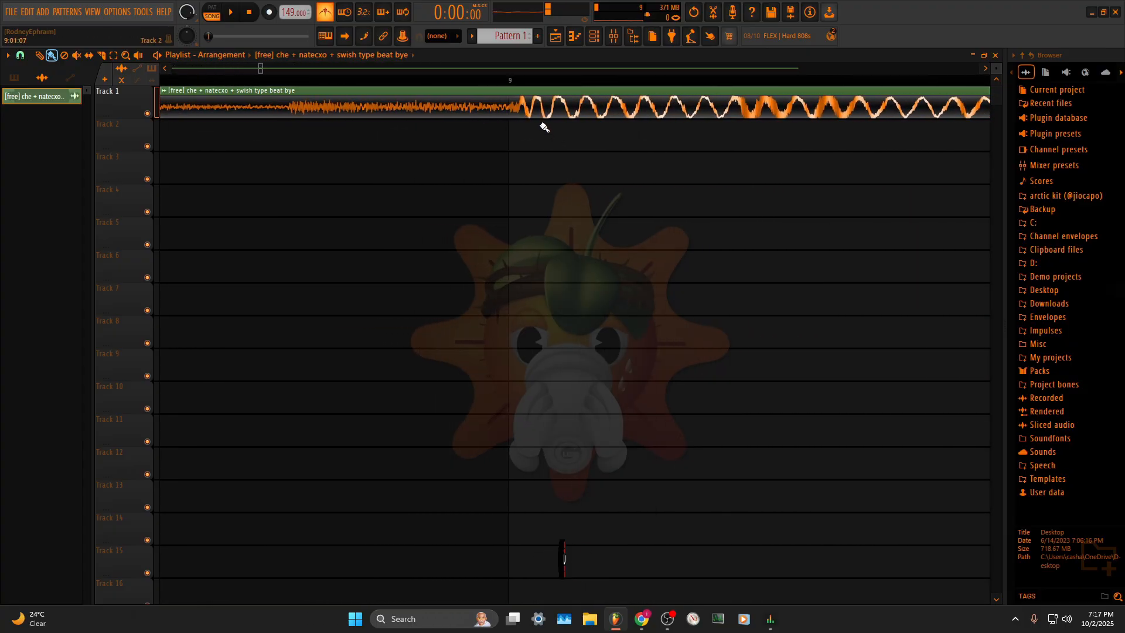
left_click(509, 81)
scroll(530, 97, "down", 12)
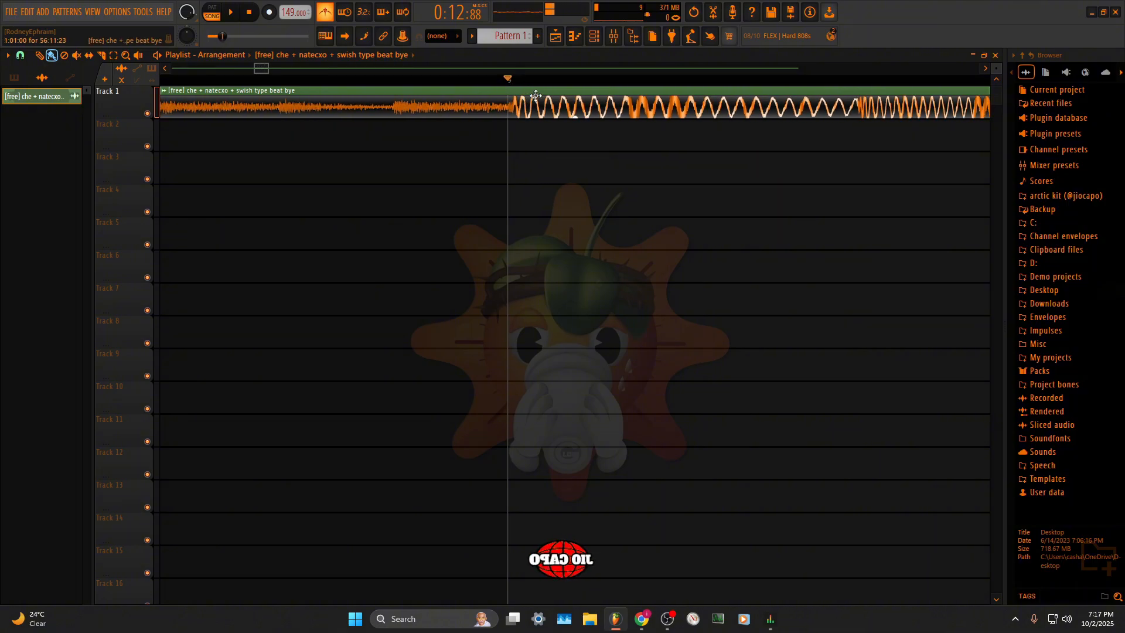
scroll(535, 99, "up", 15)
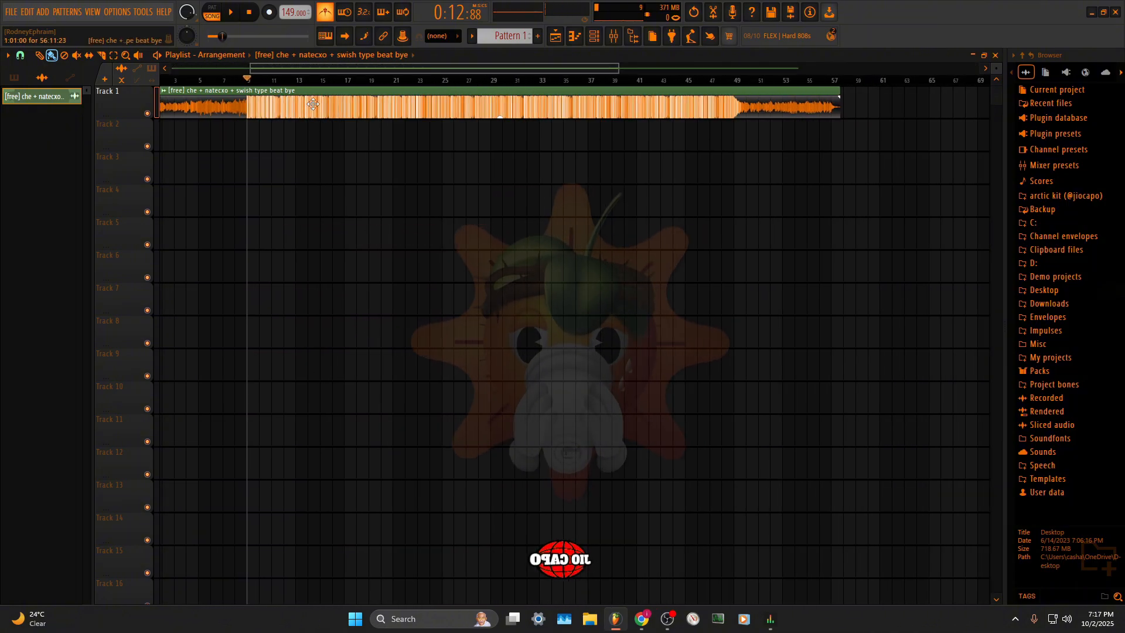
scroll(533, 129, "up", 3)
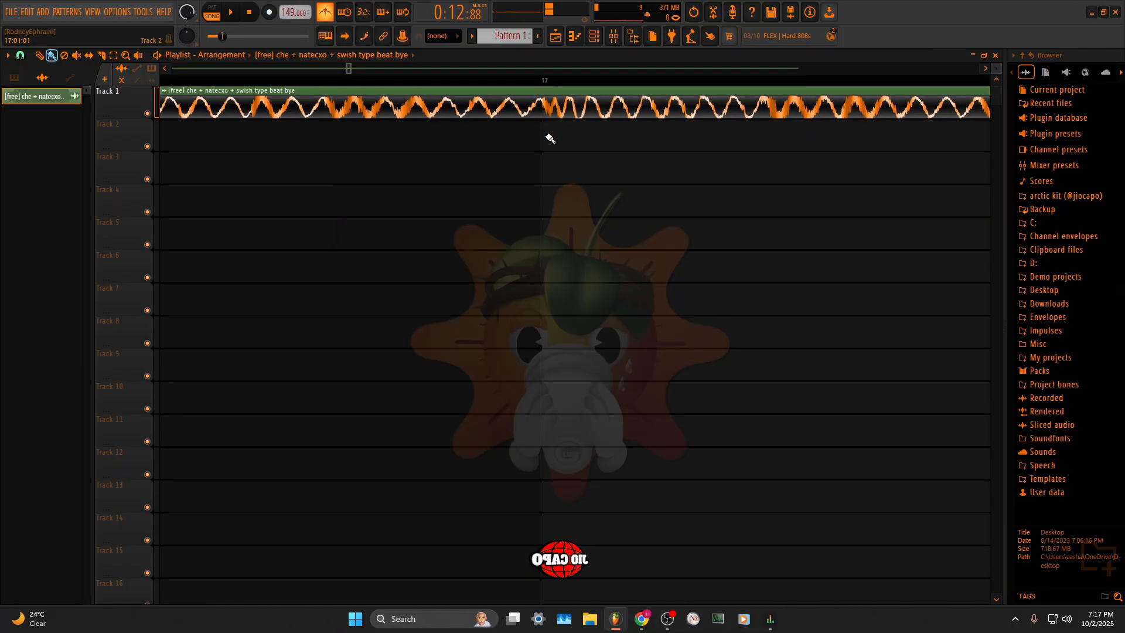
left_click(542, 80)
key("space")
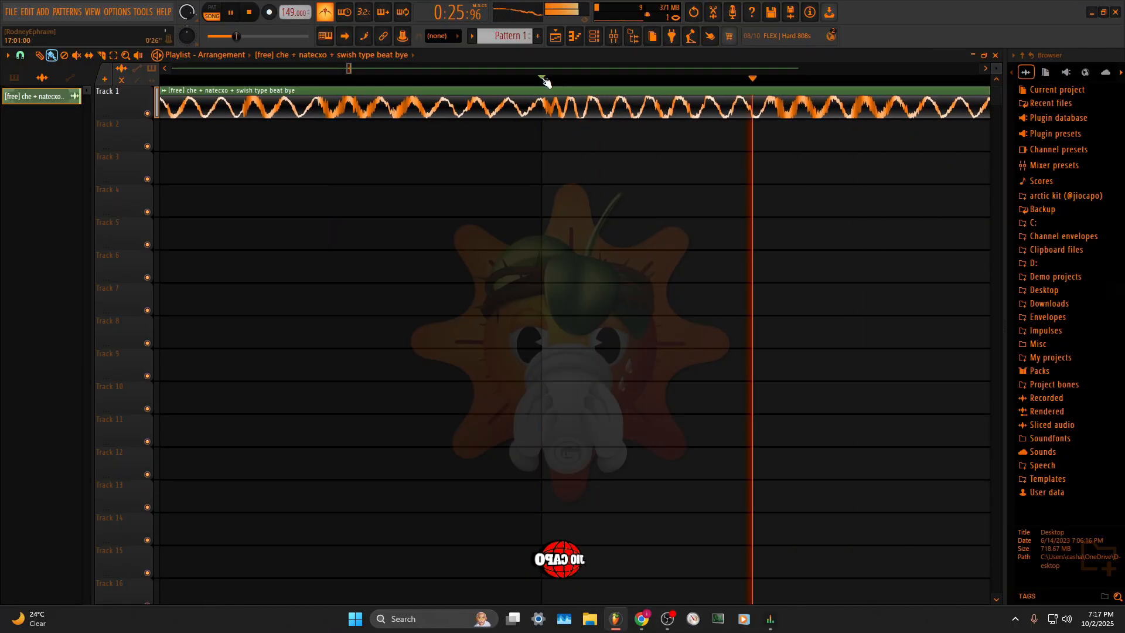
key("space")
scroll(475, 82, "down", 5)
scroll(472, 80, "down", 1)
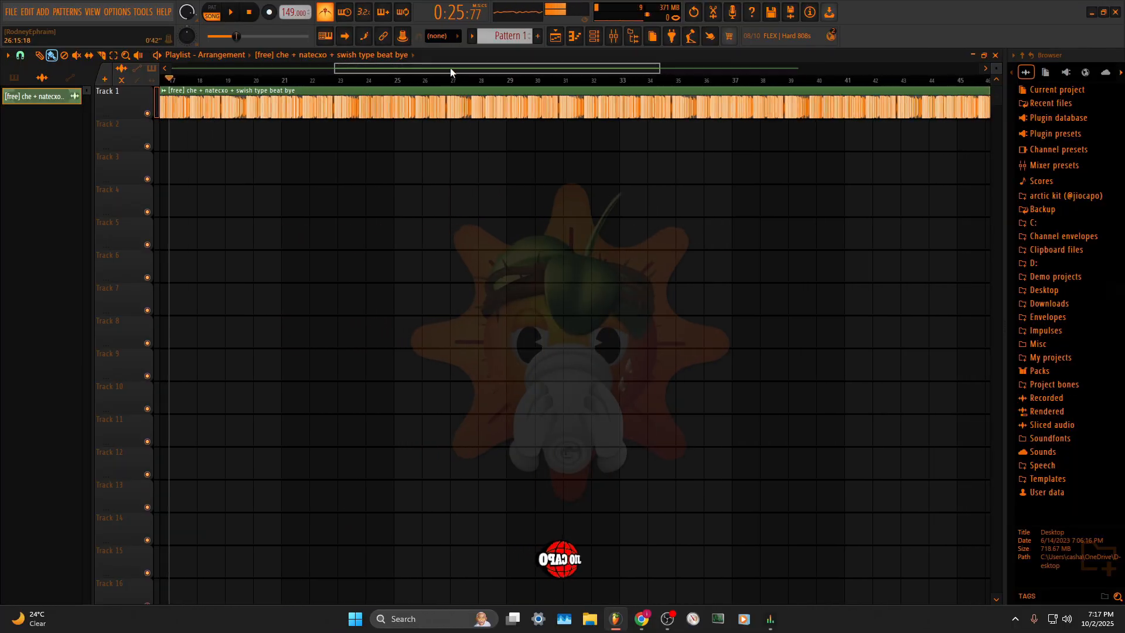
Play the beat against the metronome from several later points, including bars 25 and 33, to check its timing
left_click(235, 87)
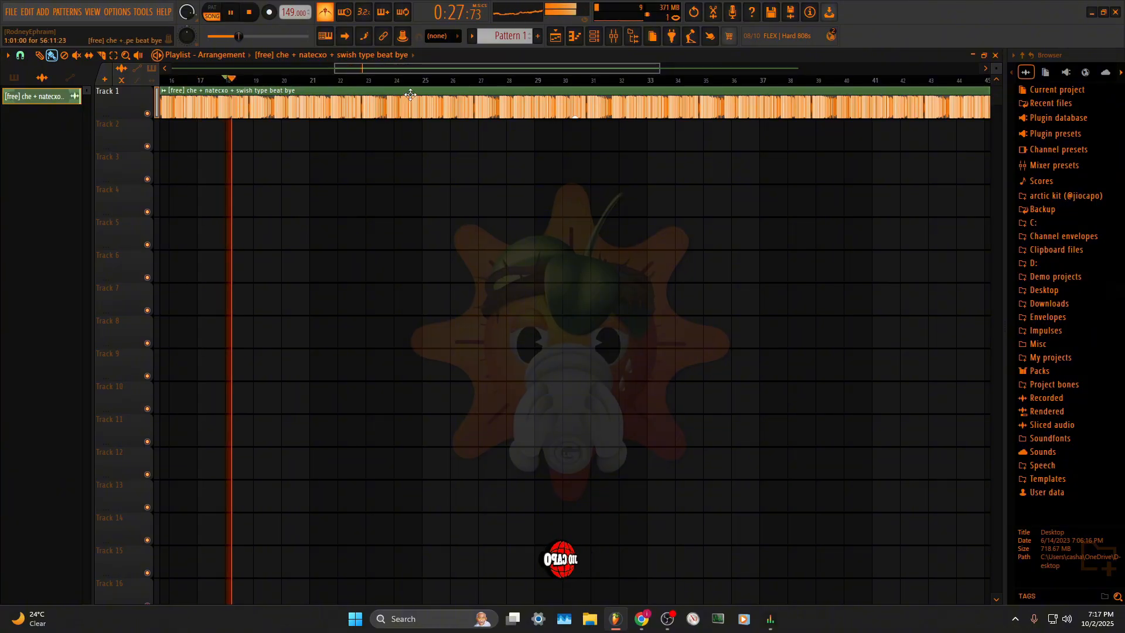
left_click(421, 87)
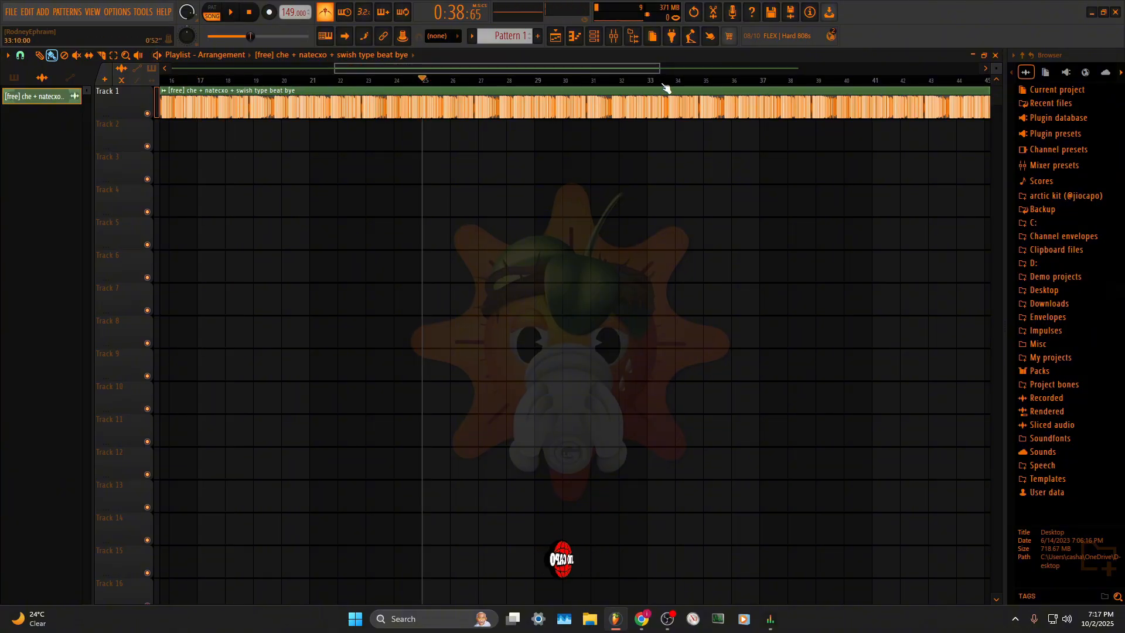
left_click(656, 83)
key("space")
key("space")
Play the beat from the start of the playlist, turn the metronome off and stop playback
left_click_drag(615, 69, 2, 77)
key("space")
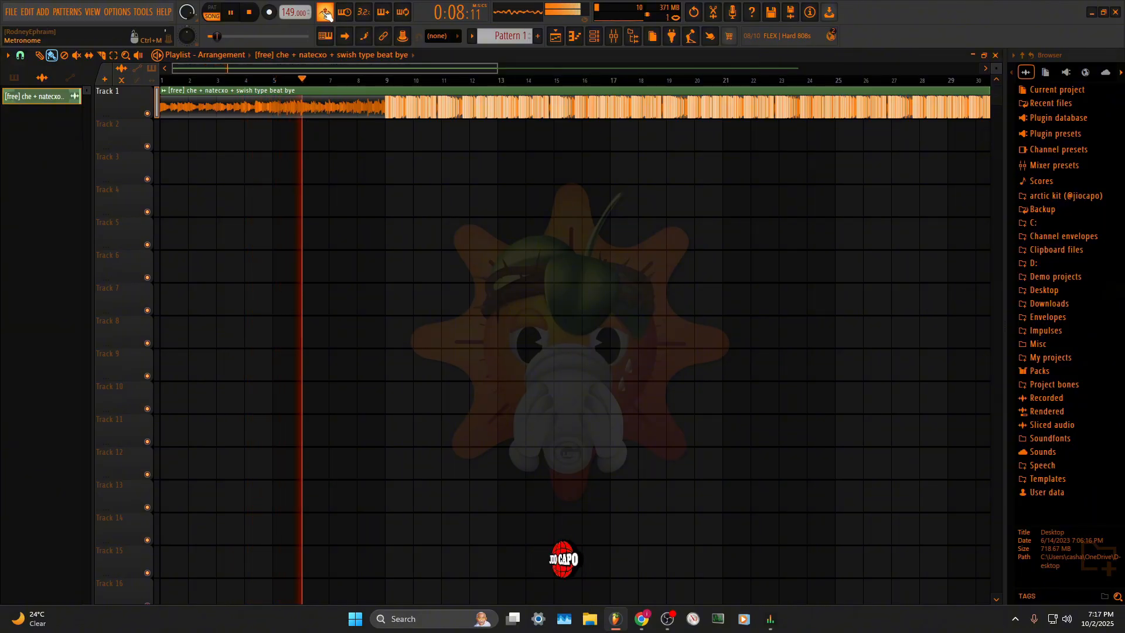
left_click(247, 13)
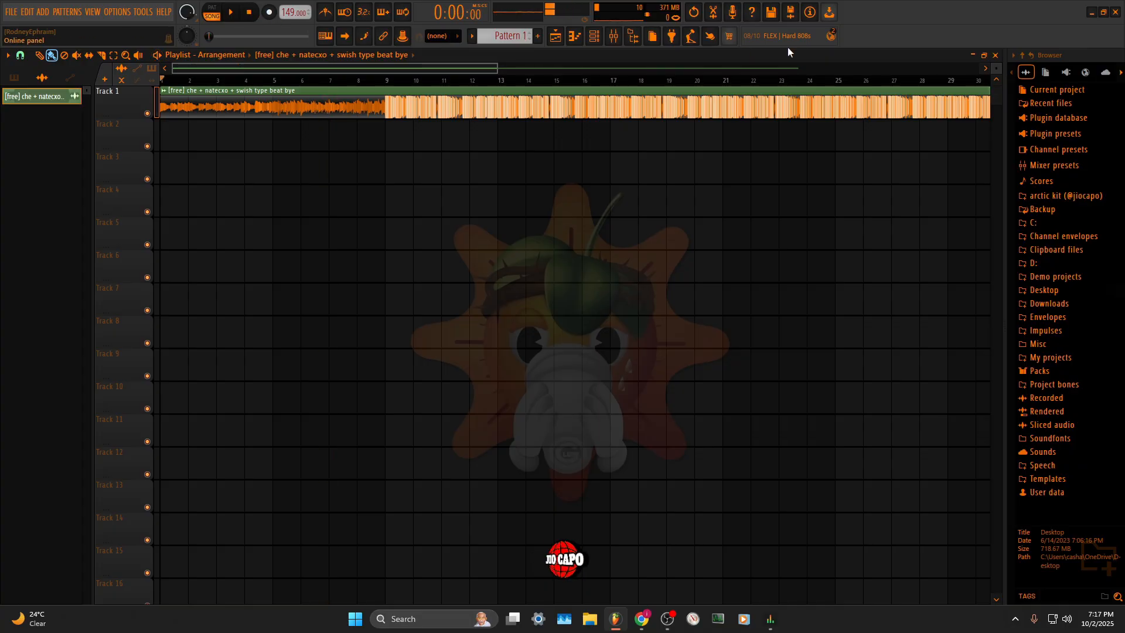
Load the Auto-Key plugin into the first effect slot of mixer track Insert 1 and move its window clear of the mixer
left_click(613, 35)
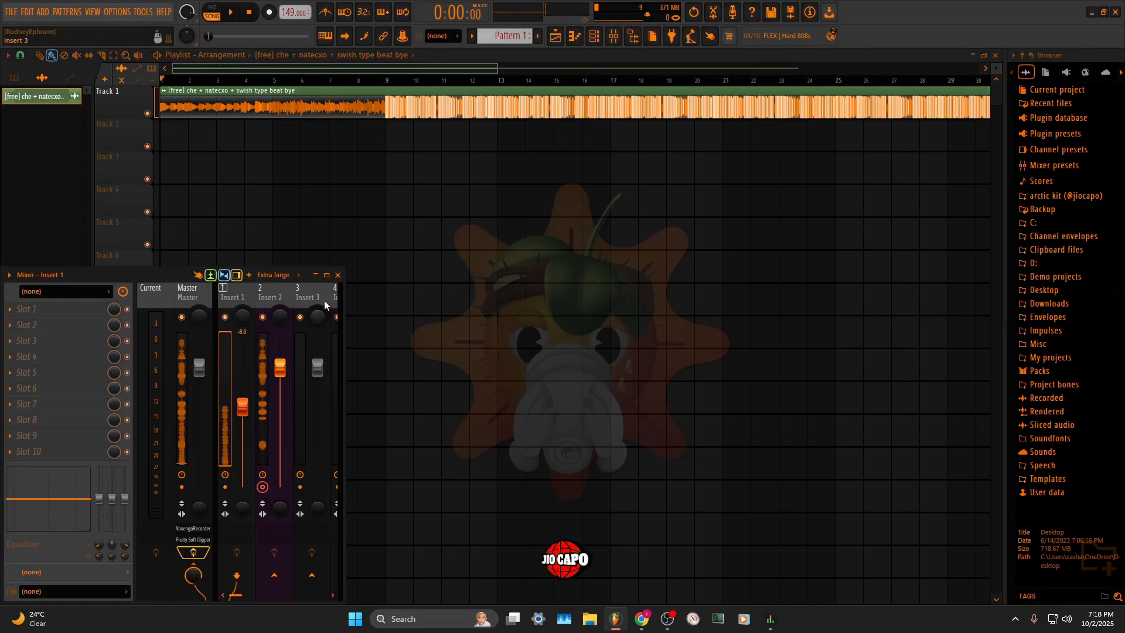
left_click(261, 290)
left_click(237, 288)
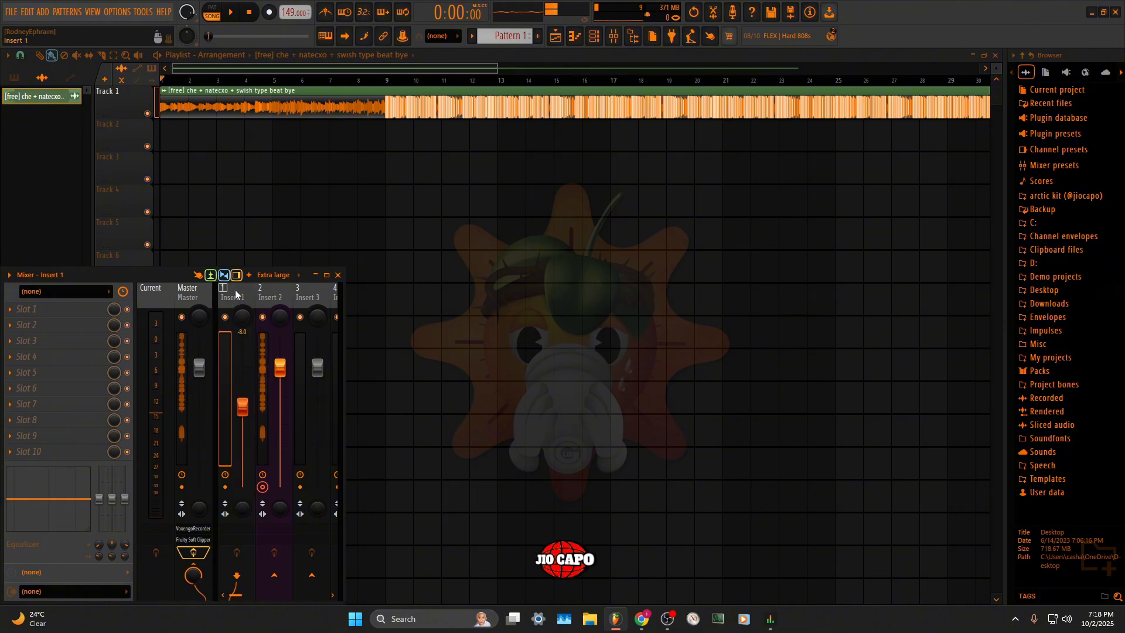
left_click(58, 308)
left_click(184, 17)
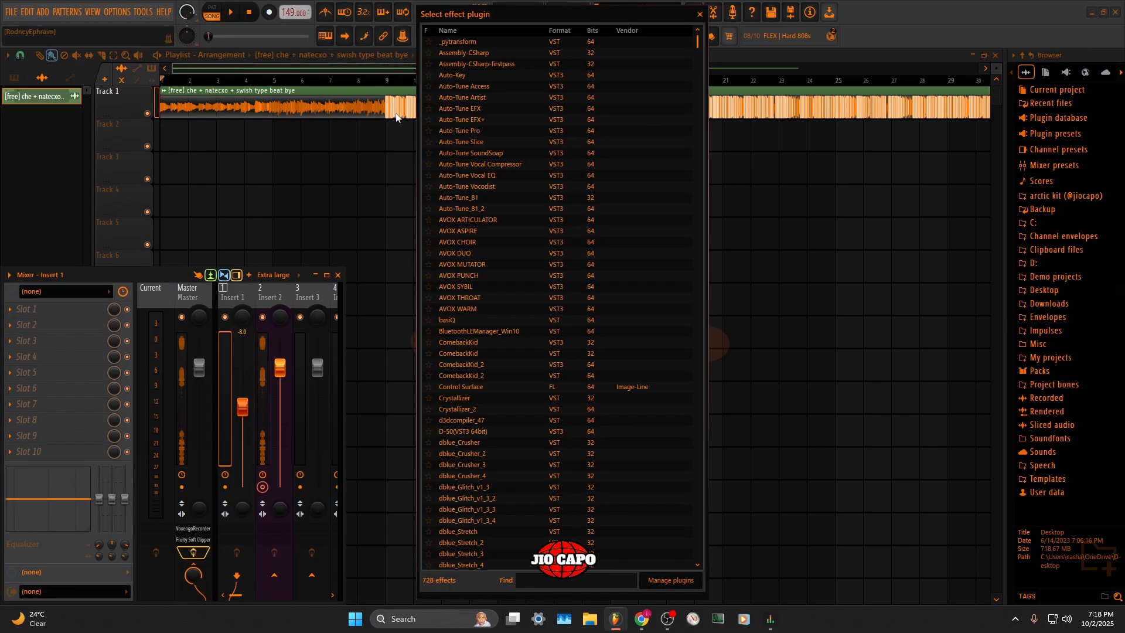
double_click(472, 78)
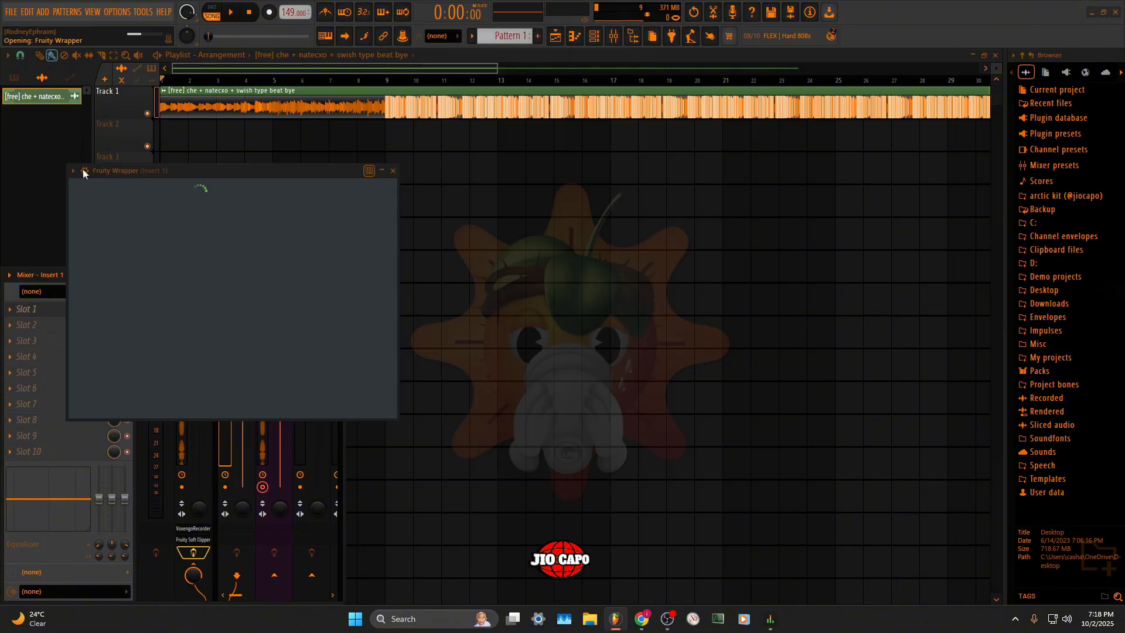
left_click_drag(253, 171, 591, 217)
Set the Focusrite ASIO device's buffer size to 1024 and close the audio settings
left_click(132, 12)
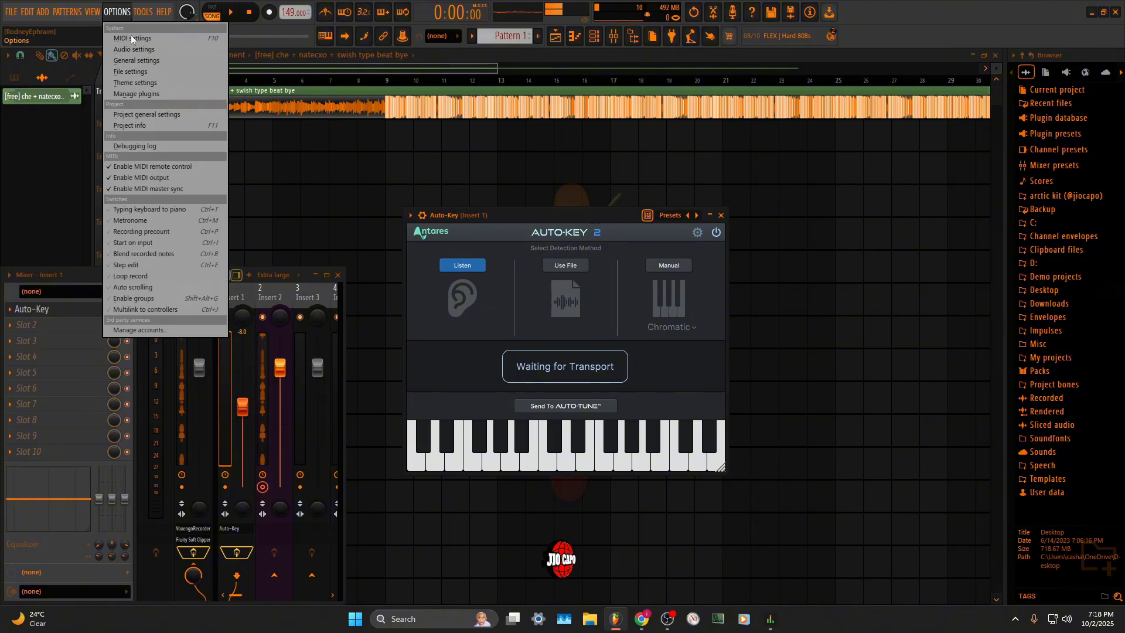
left_click(135, 47)
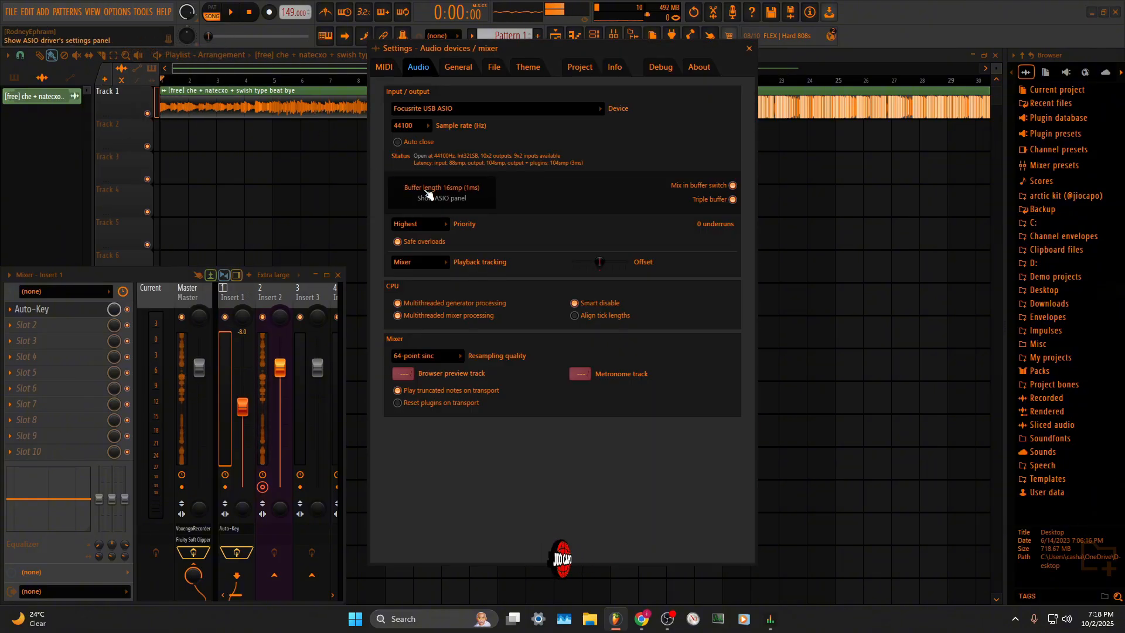
left_click(442, 197)
left_click(602, 265)
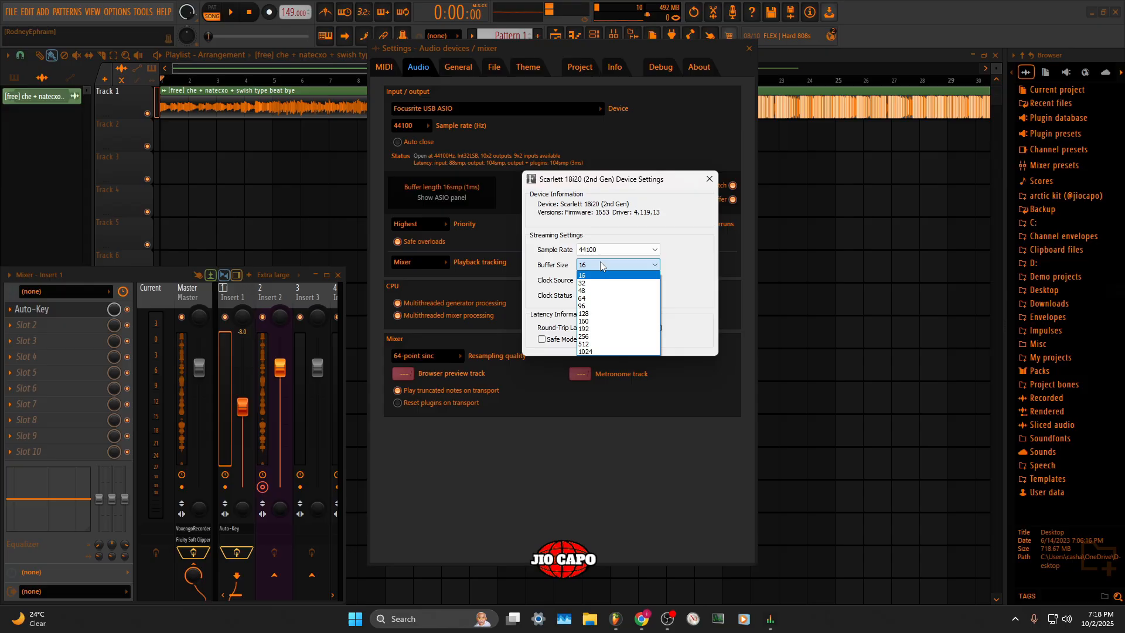
left_click(602, 352)
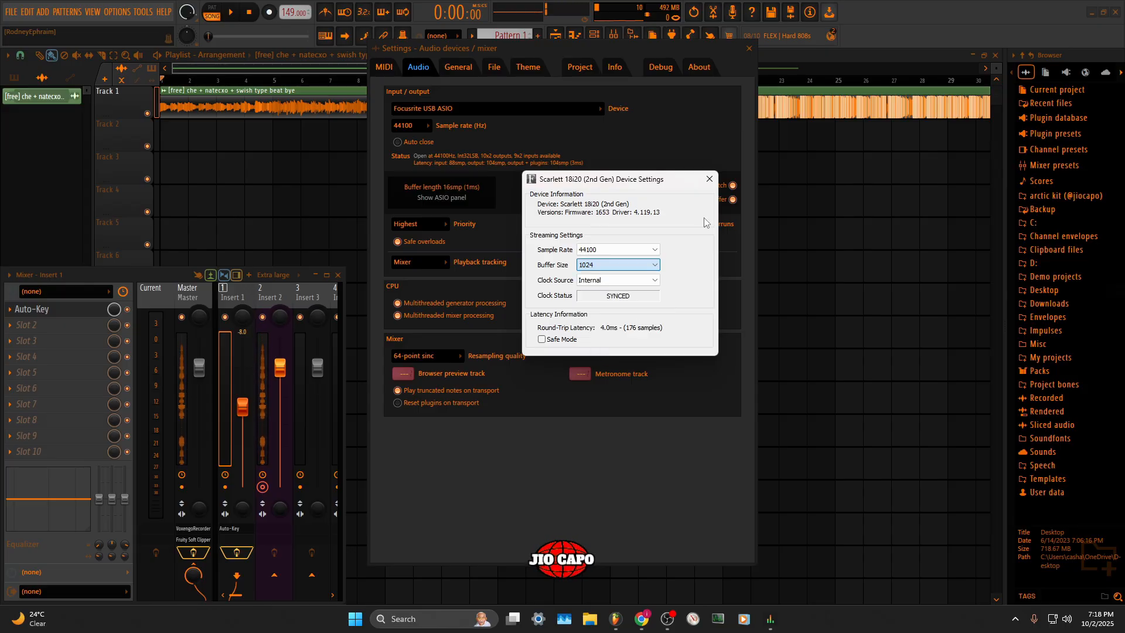
left_click(709, 178)
left_click(749, 48)
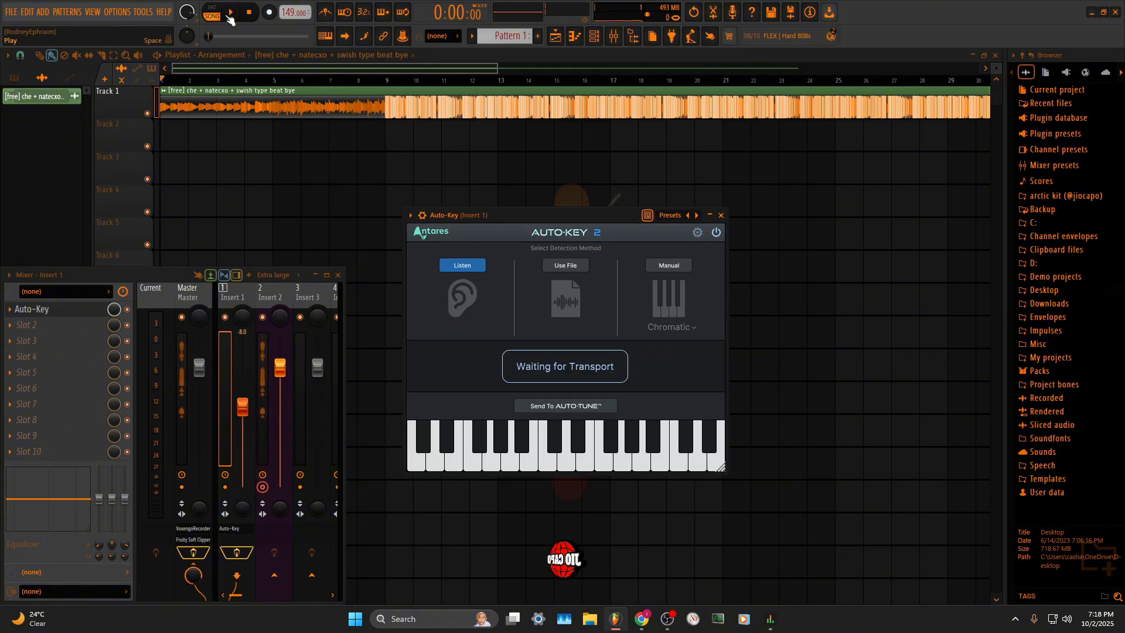
Play the beat so Auto-Key can listen and detect its key, and stop playback once it is found
left_click(229, 14)
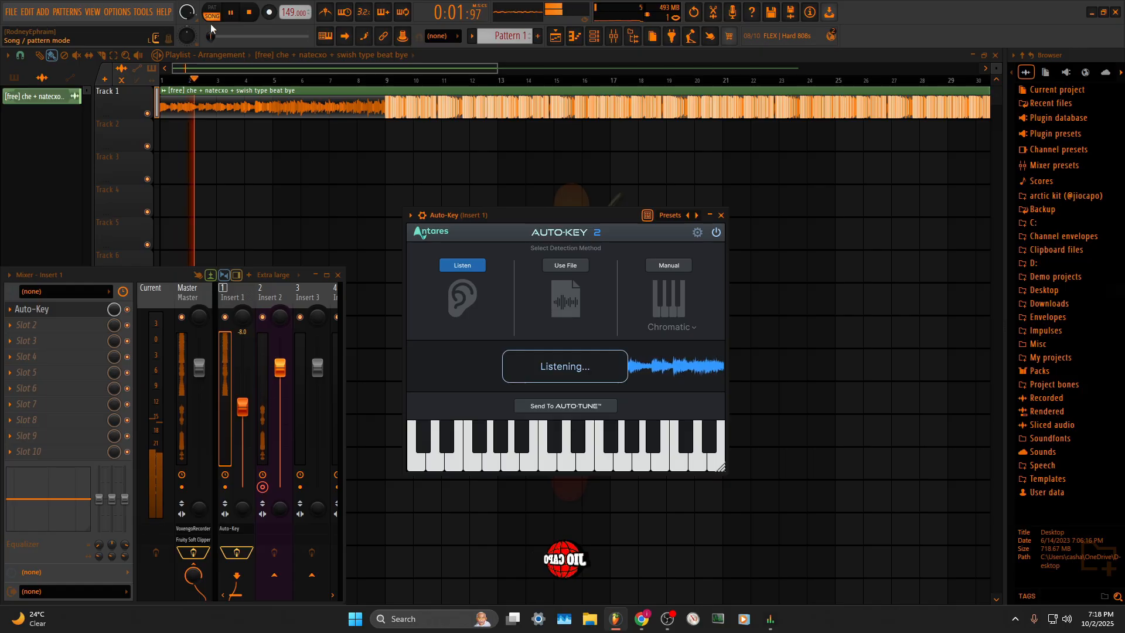
left_click(1104, 11)
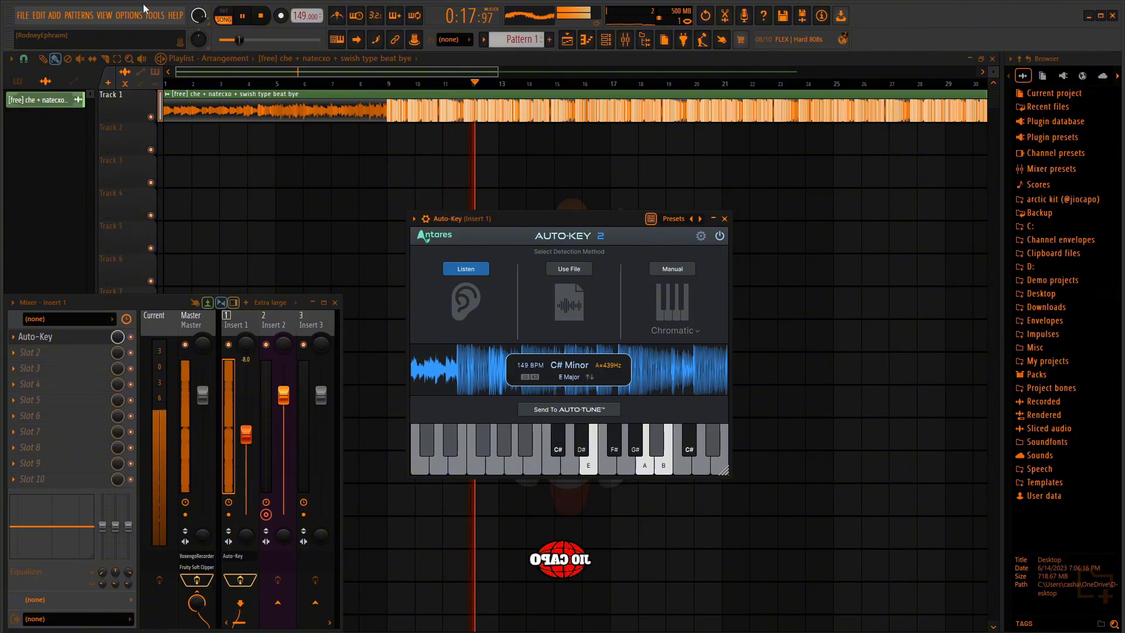
key("space")
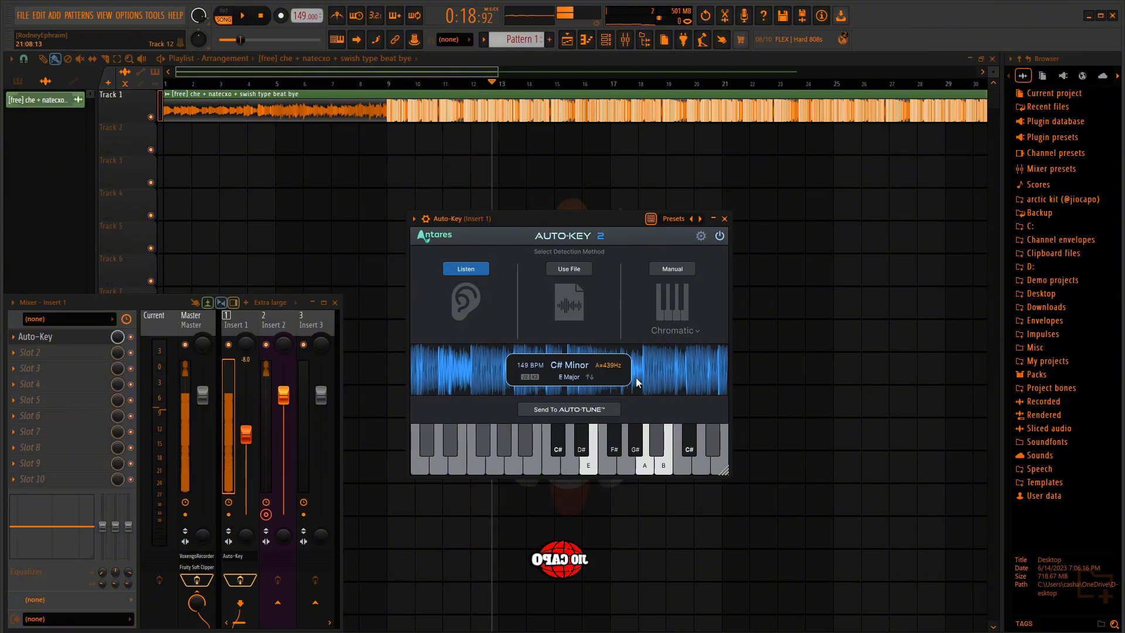
Set the Focusrite ASIO device's buffer size back to 16 and close the audio settings
left_click(128, 15)
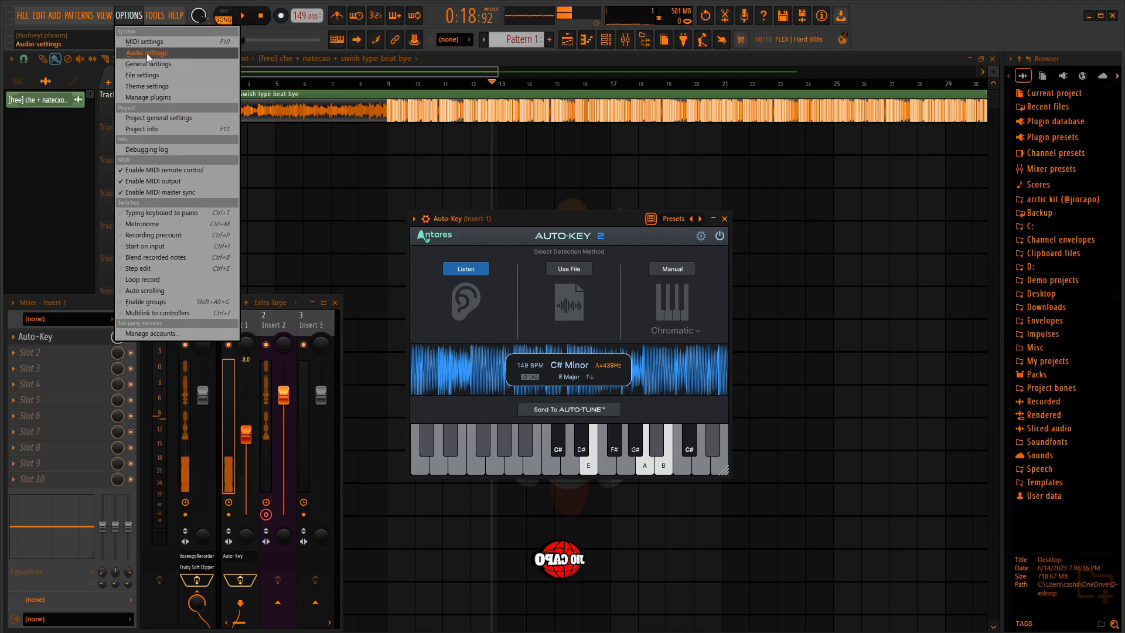
left_click(146, 53)
left_click(469, 191)
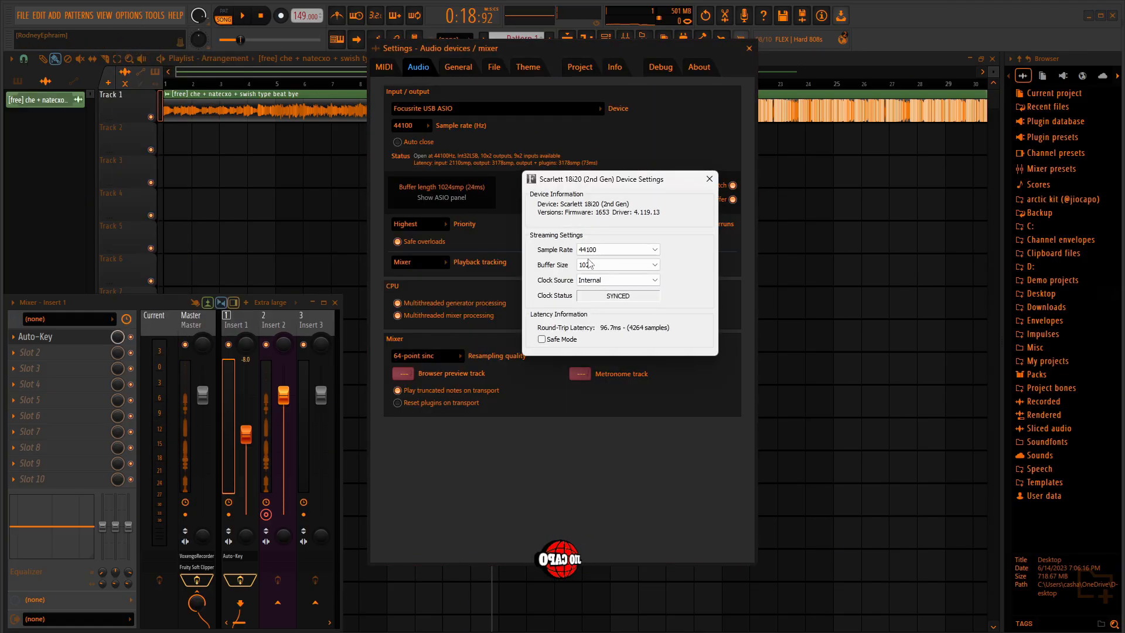
left_click(618, 265)
left_click(613, 277)
left_click(709, 179)
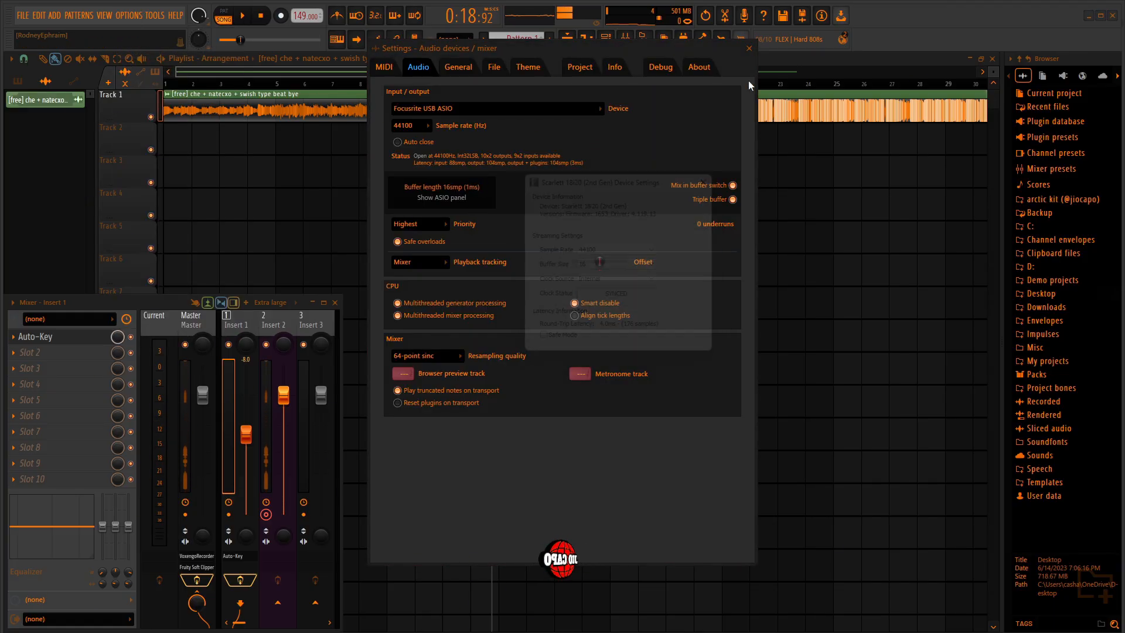
left_click(749, 48)
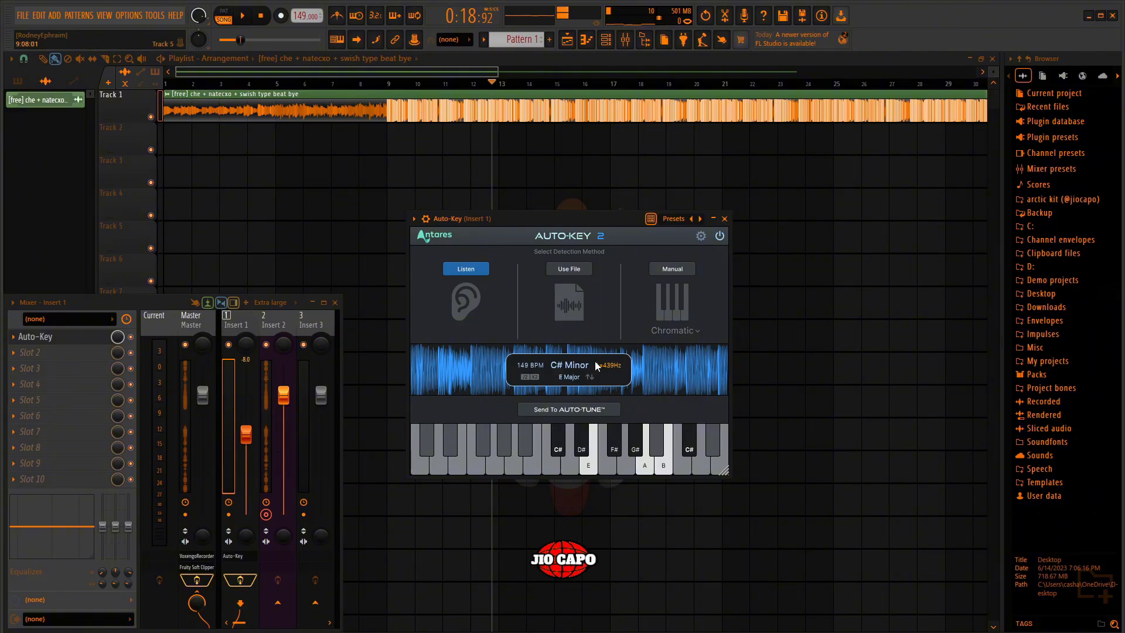
Delete Auto-Key from mixer track Insert 1 and raise the track's volume to -5.0 dB
left_click(14, 339)
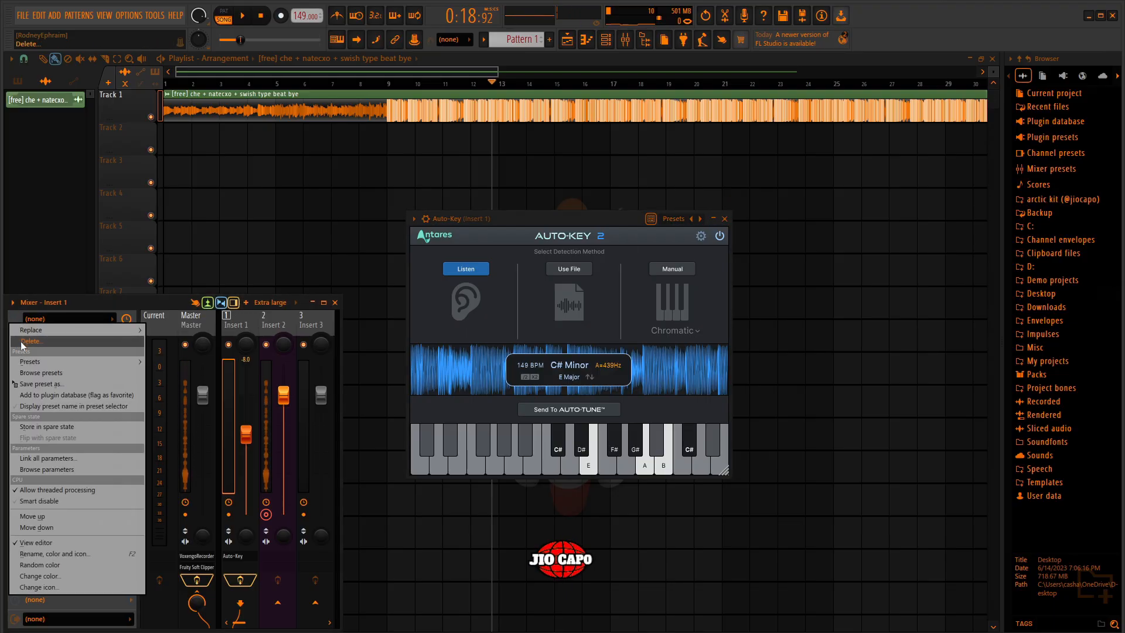
left_click(30, 344)
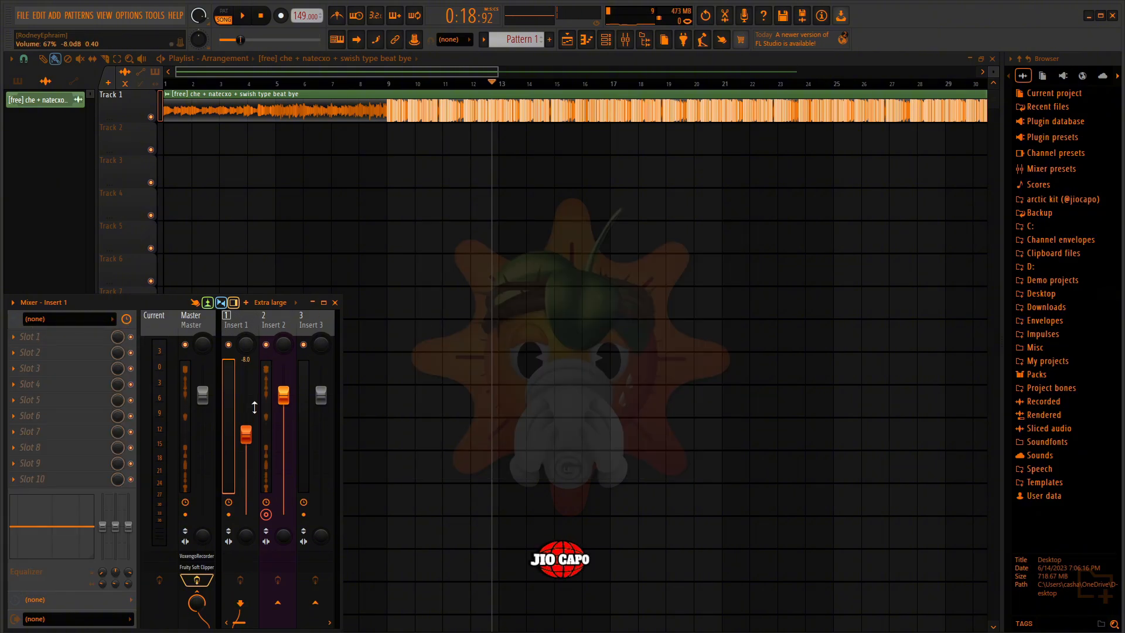
left_click_drag(246, 433, 246, 429)
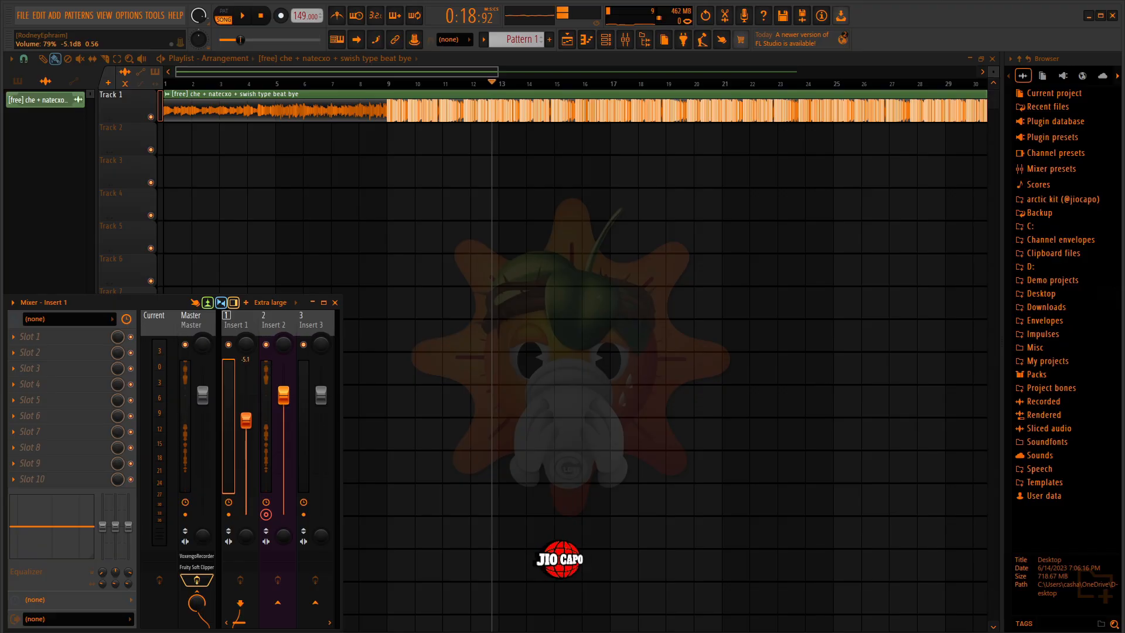
Load the Pitcher plugin into the first effect slot of mixer track Insert 2
left_click(275, 313)
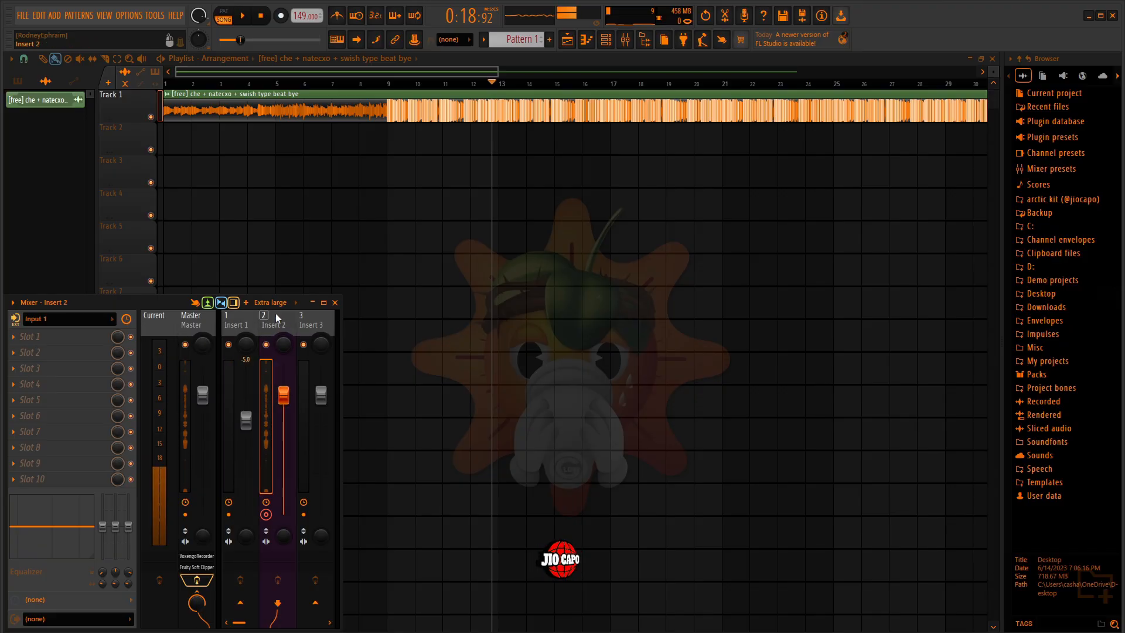
left_click(41, 335)
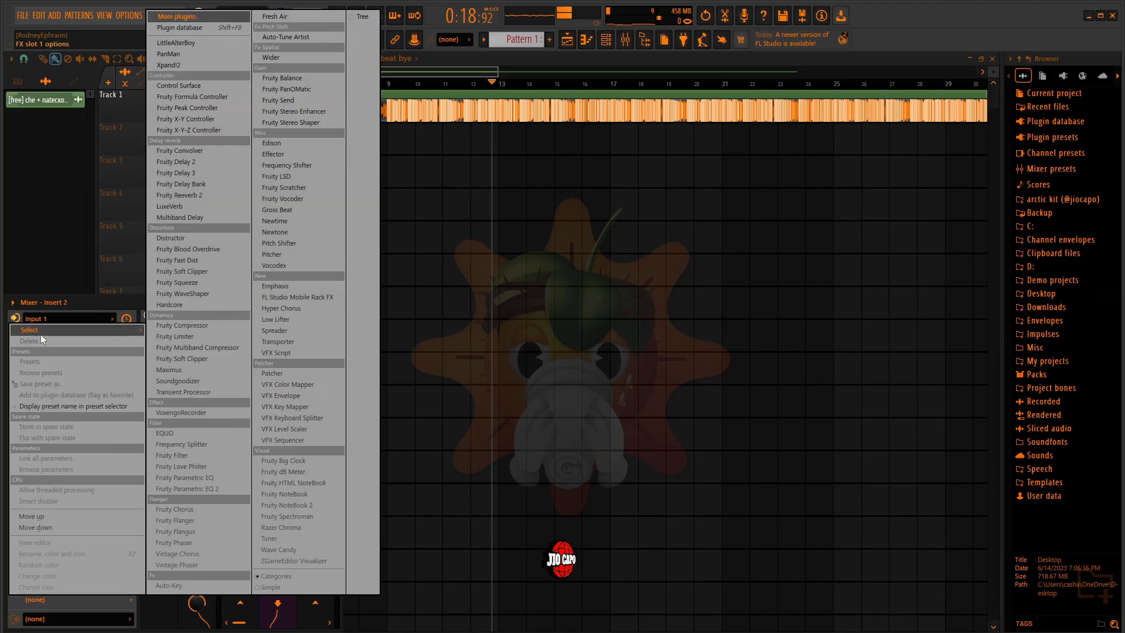
left_click(293, 257)
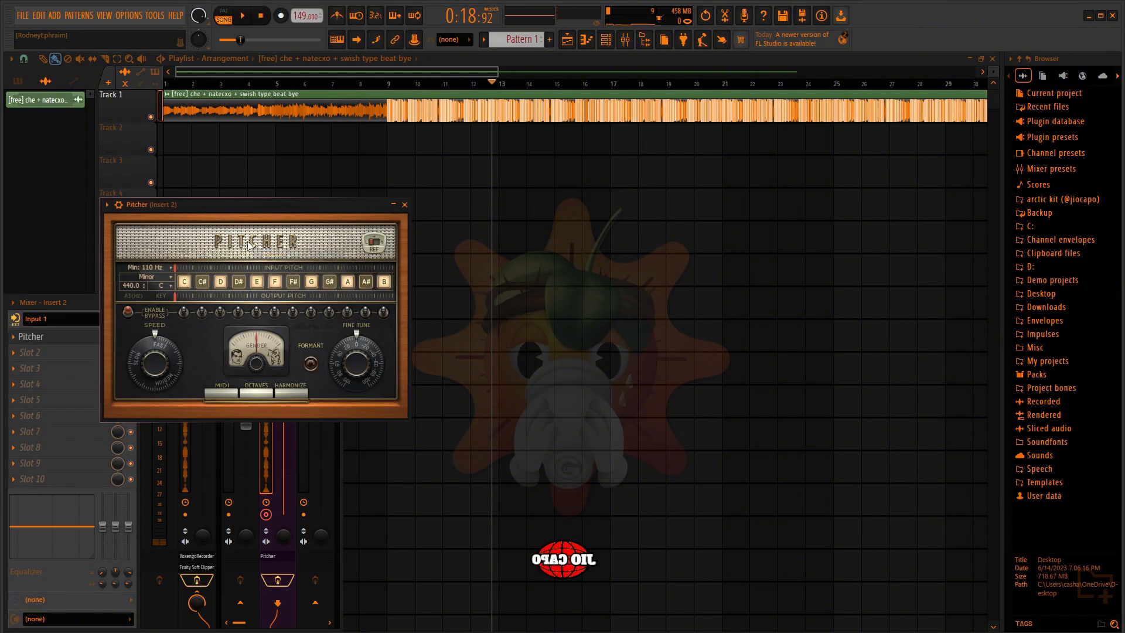
Set Pitcher's key to C# with the Minor scale and move its window clear of the mixer
left_click(170, 286)
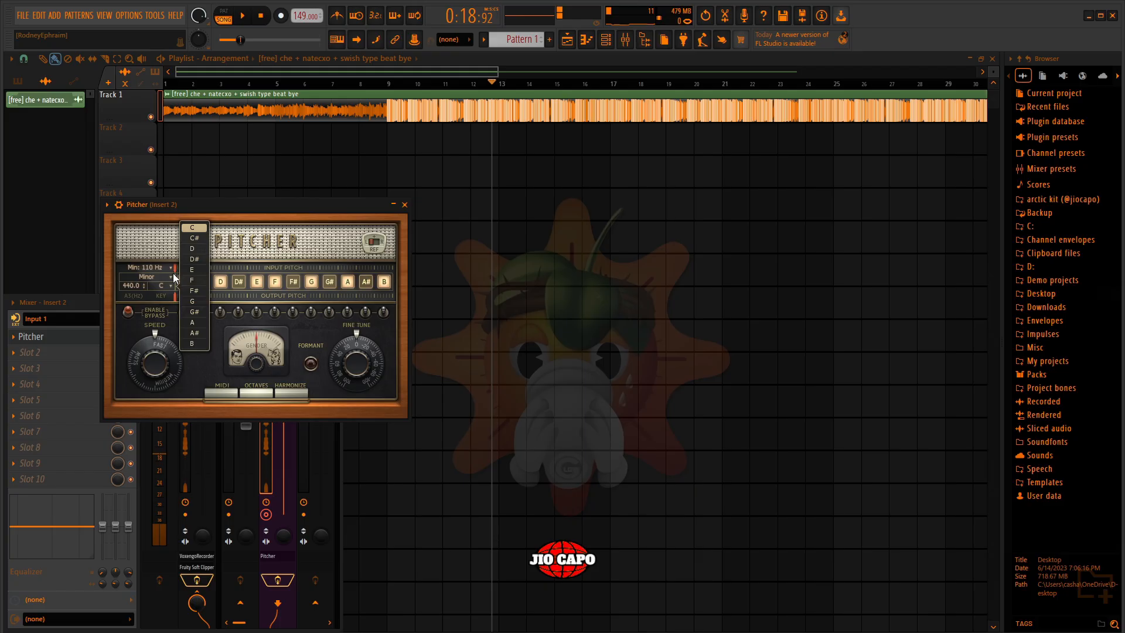
left_click(195, 239)
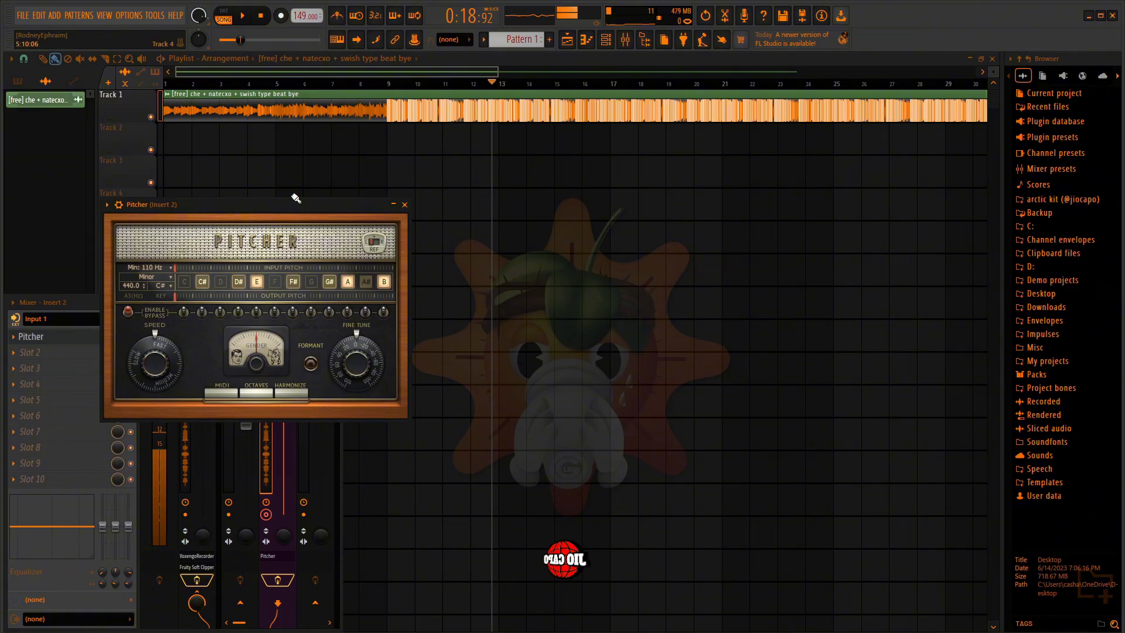
left_click_drag(296, 198, 636, 233)
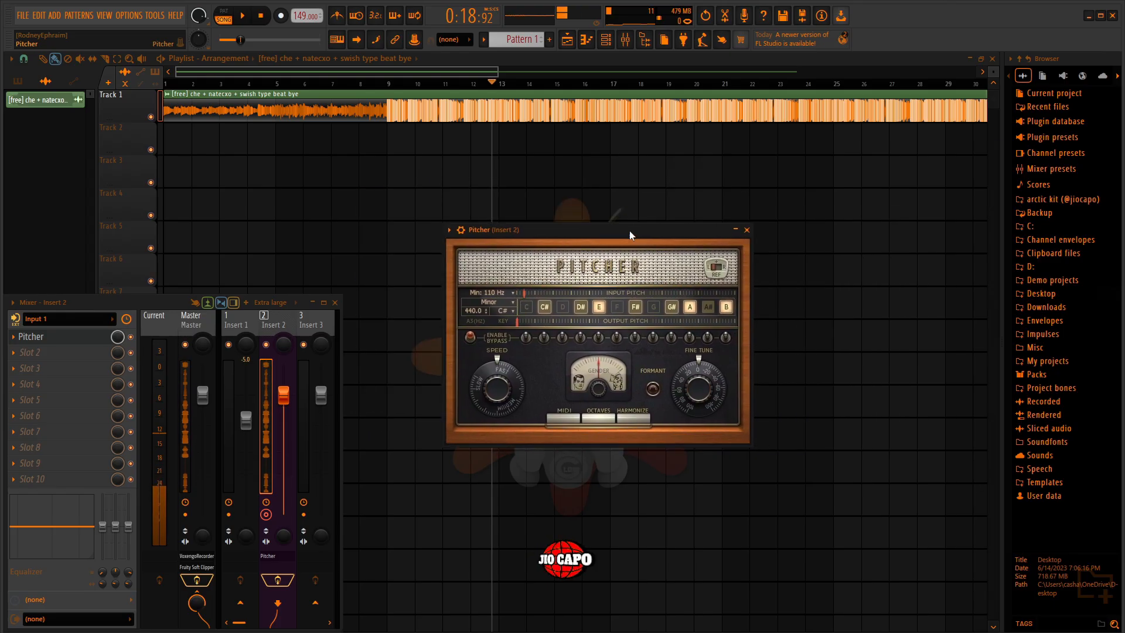
Stop playback and try D# and A# as Pitcher's key, setting it back to C# after each
left_click(263, 18)
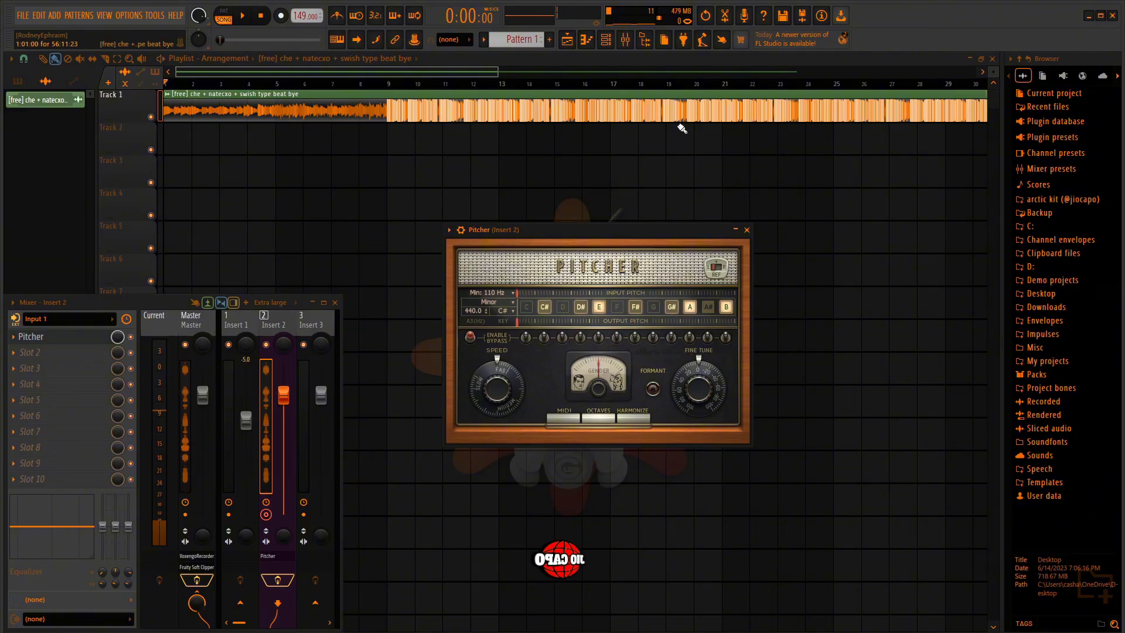
left_click(505, 311)
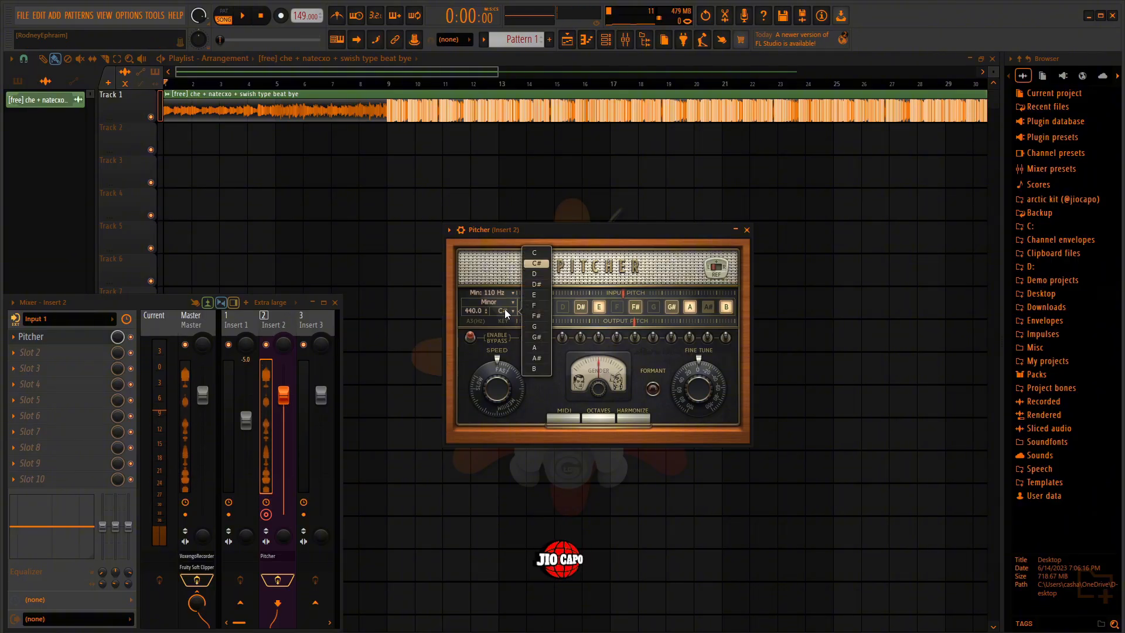
left_click(536, 285)
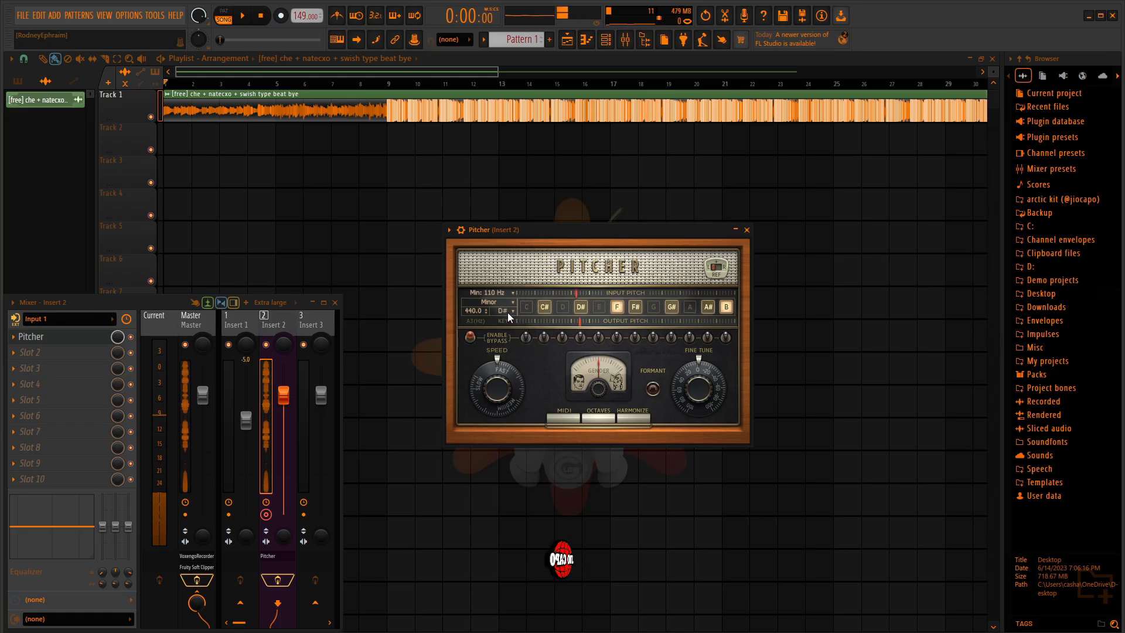
left_click(508, 311)
left_click(536, 265)
left_click(501, 310)
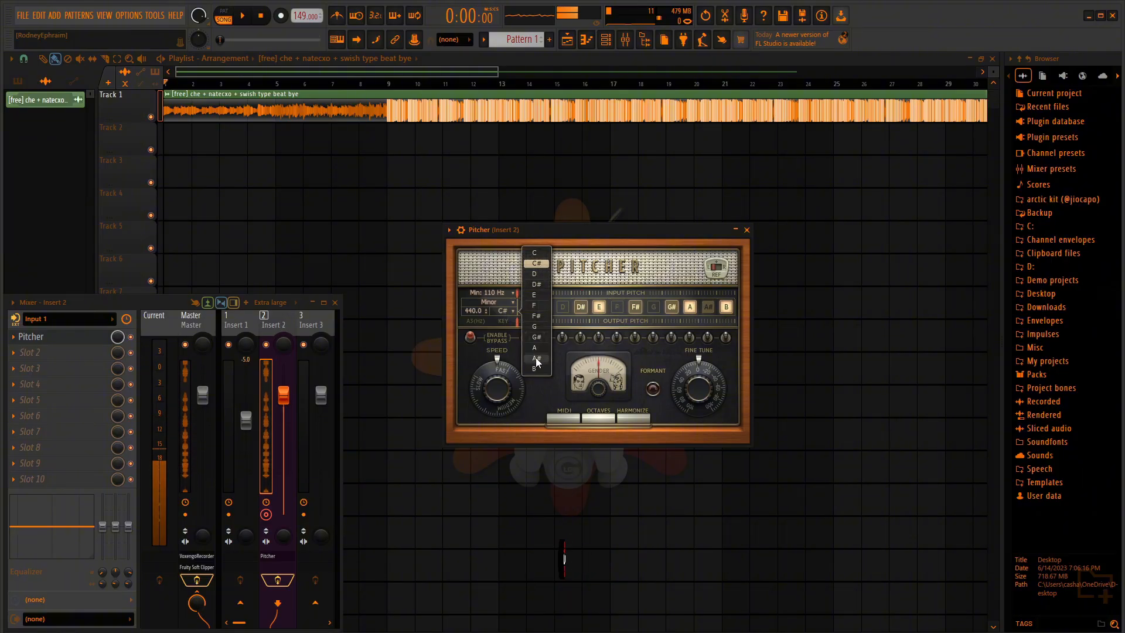
left_click(537, 358)
left_click(501, 310)
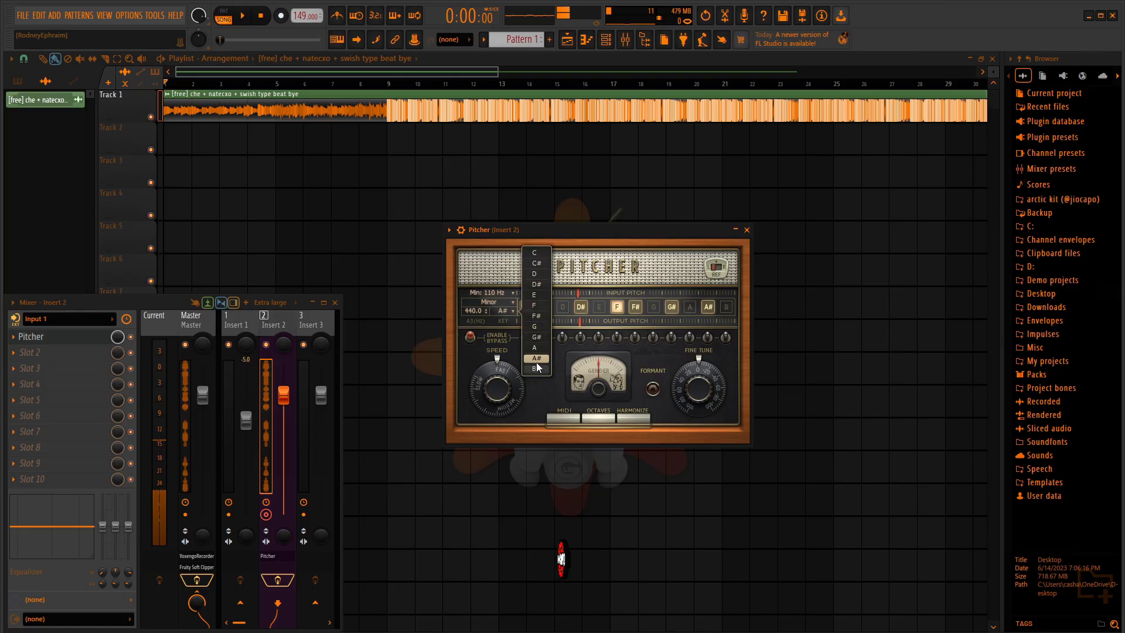
left_click(537, 263)
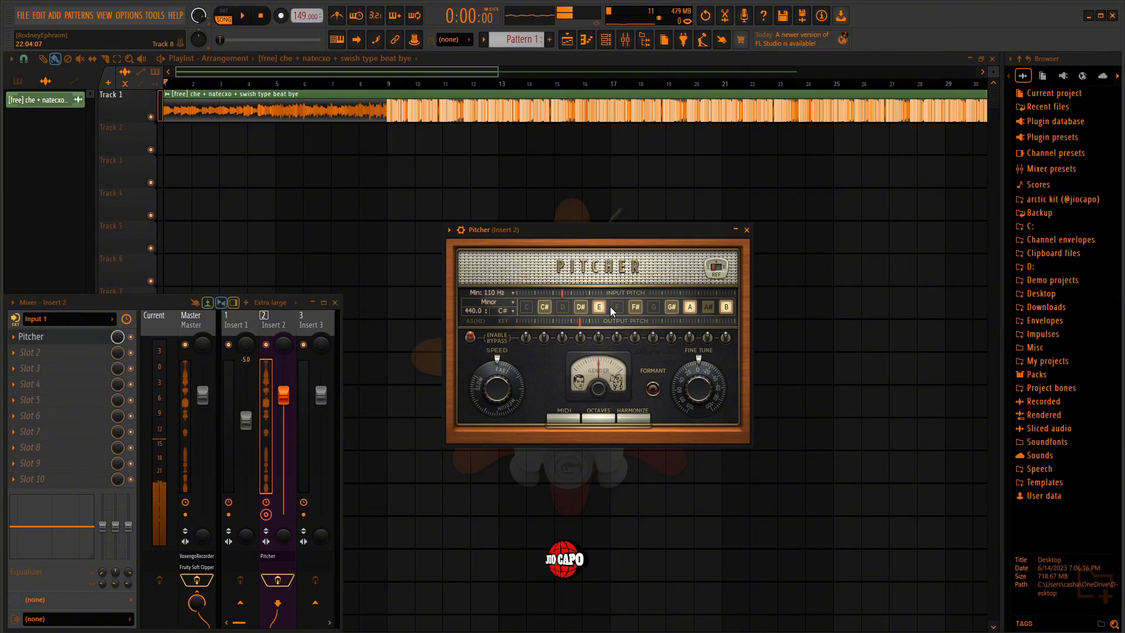
Try Pitcher with the key of E and the Major scale, and restore C# with the Minor scale
left_click(503, 311)
left_click(534, 297)
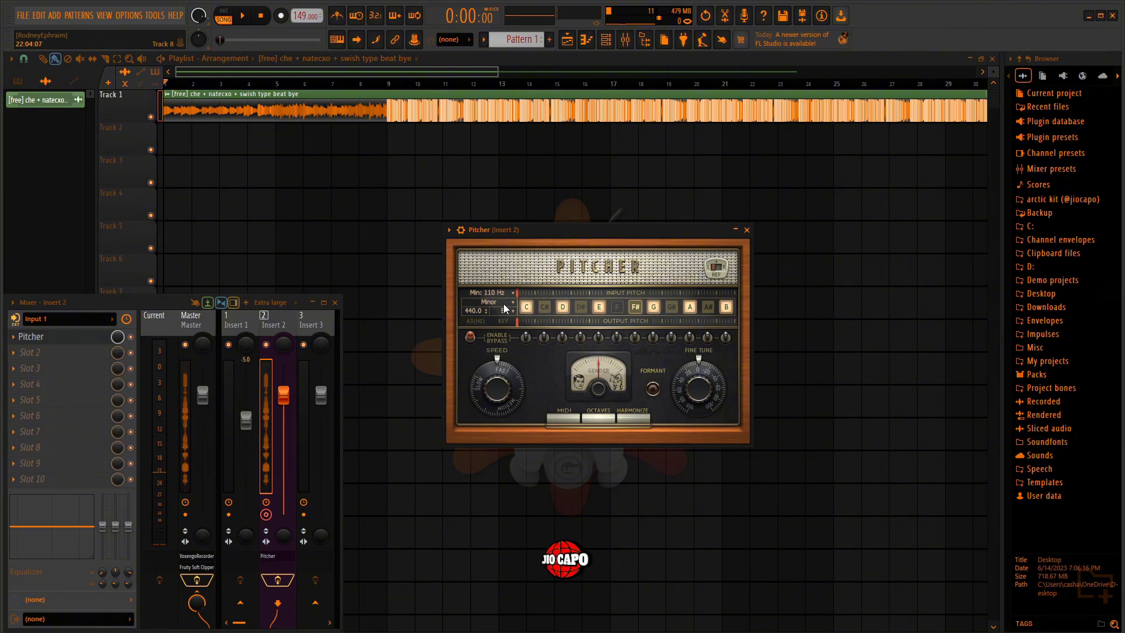
left_click(503, 303)
left_click(540, 294)
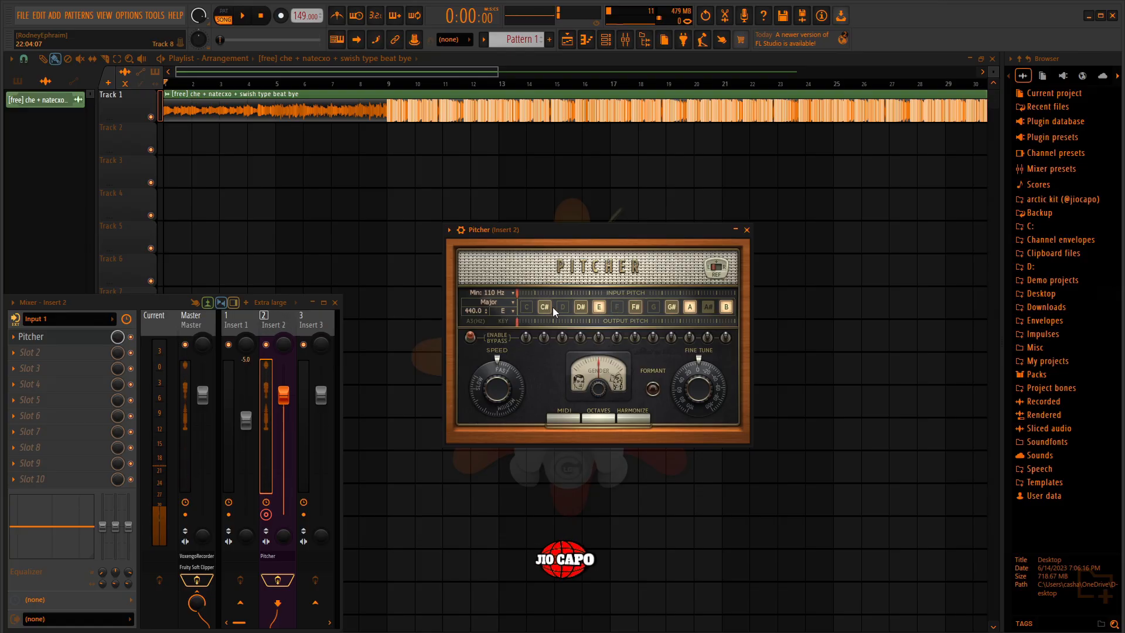
left_click(504, 310)
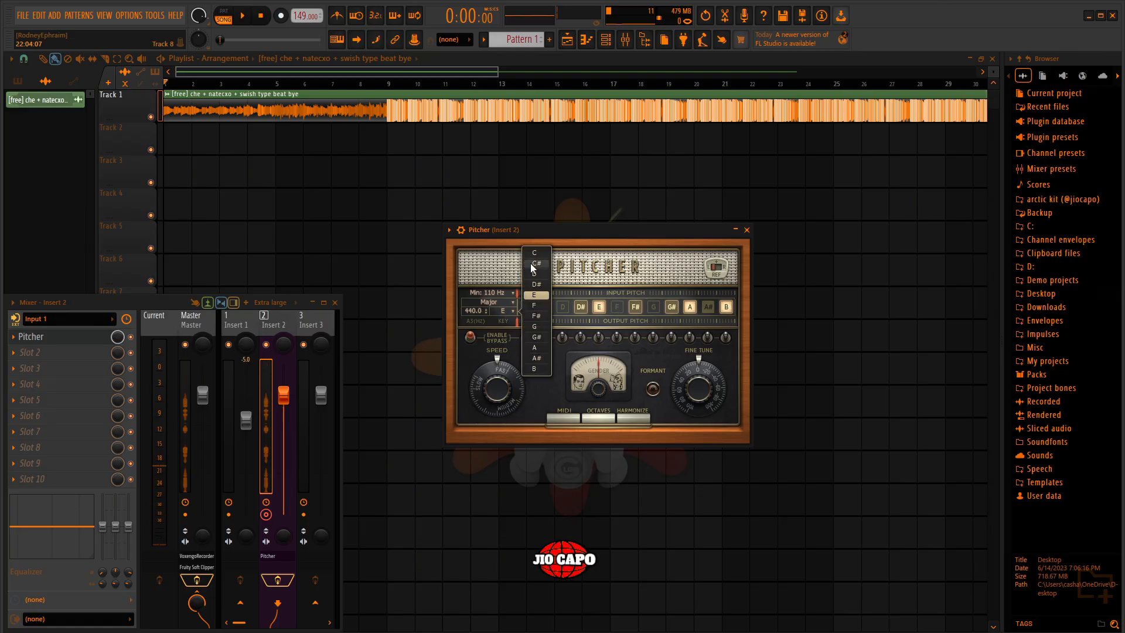
left_click(532, 264)
left_click(507, 302)
left_click(536, 291)
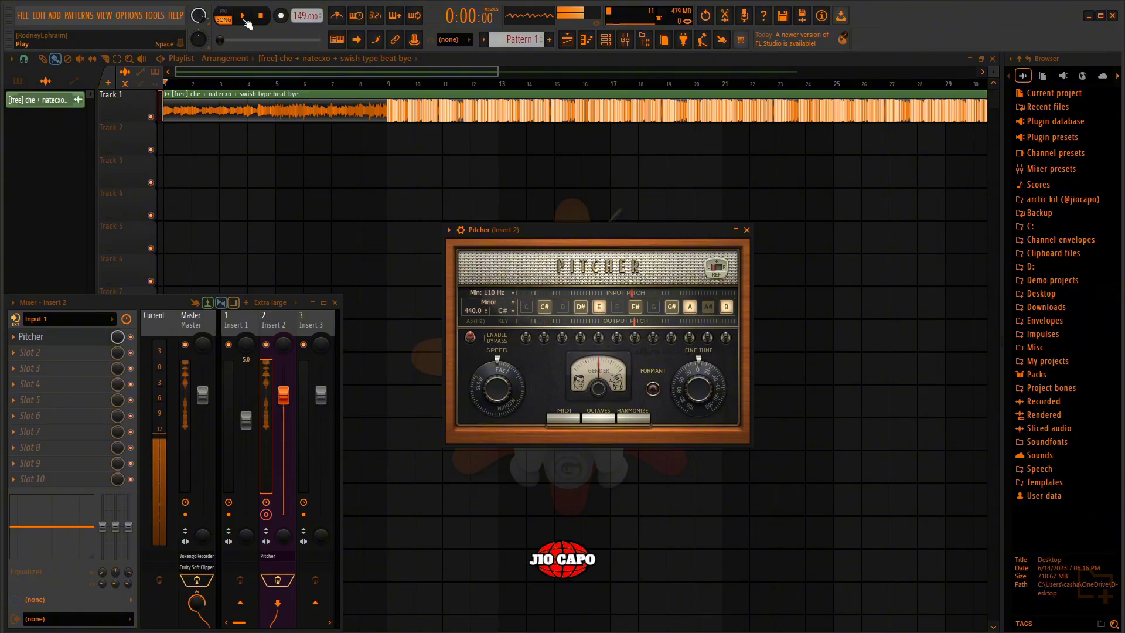
Audition the beat with Pitcher while lowering Insert 1's volume to -12.8 dB, close the plugin and stop playback
left_click(243, 16)
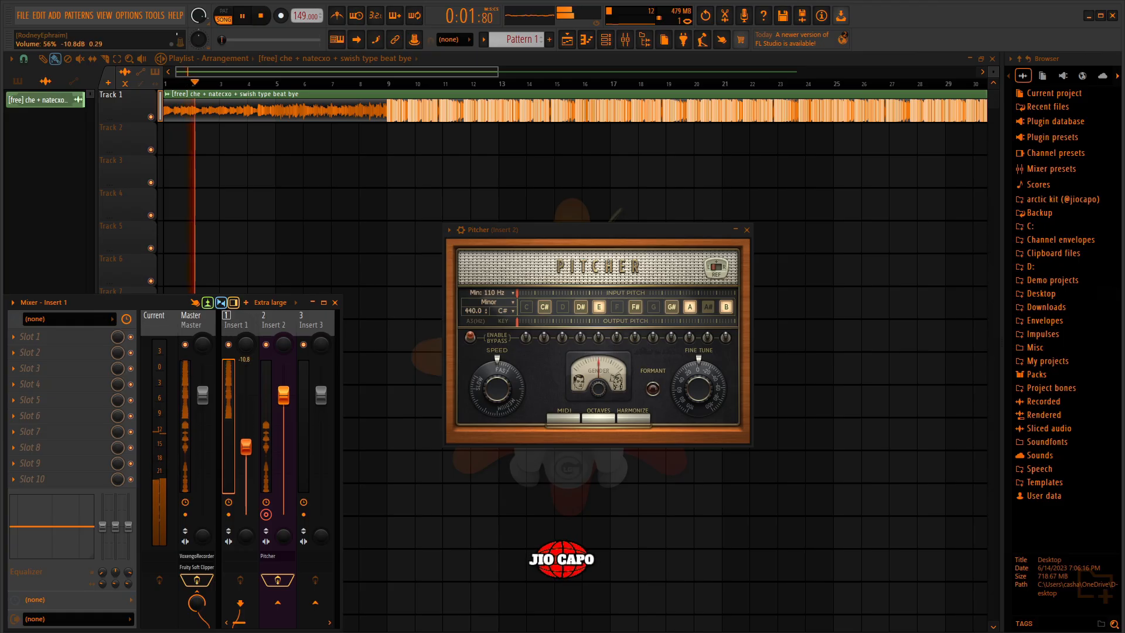
left_click(706, 393)
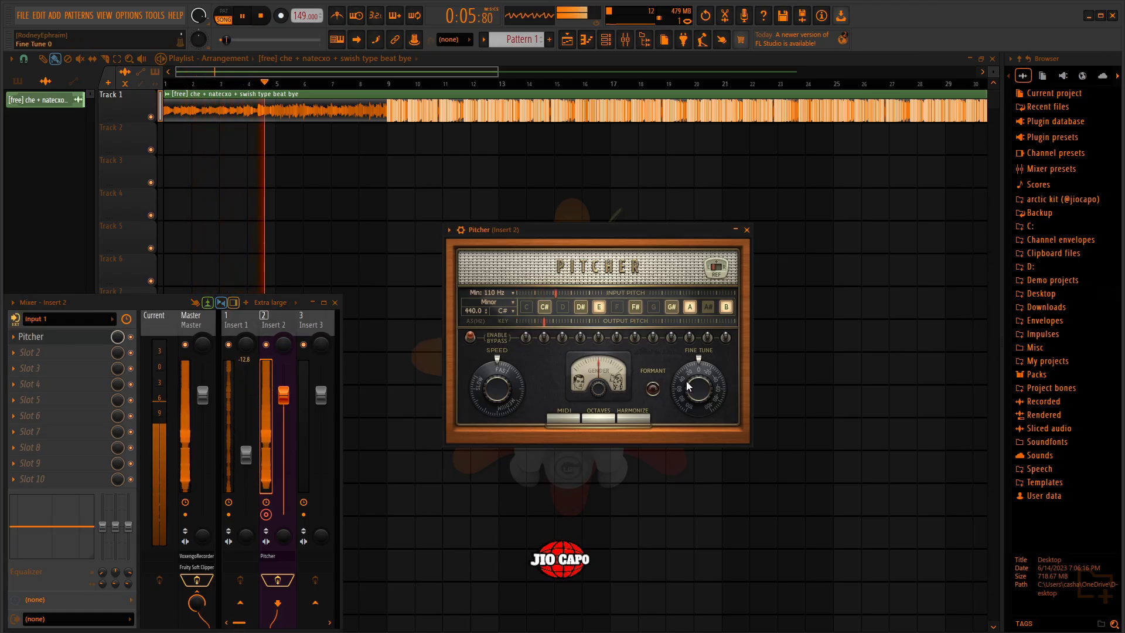
left_click(747, 231)
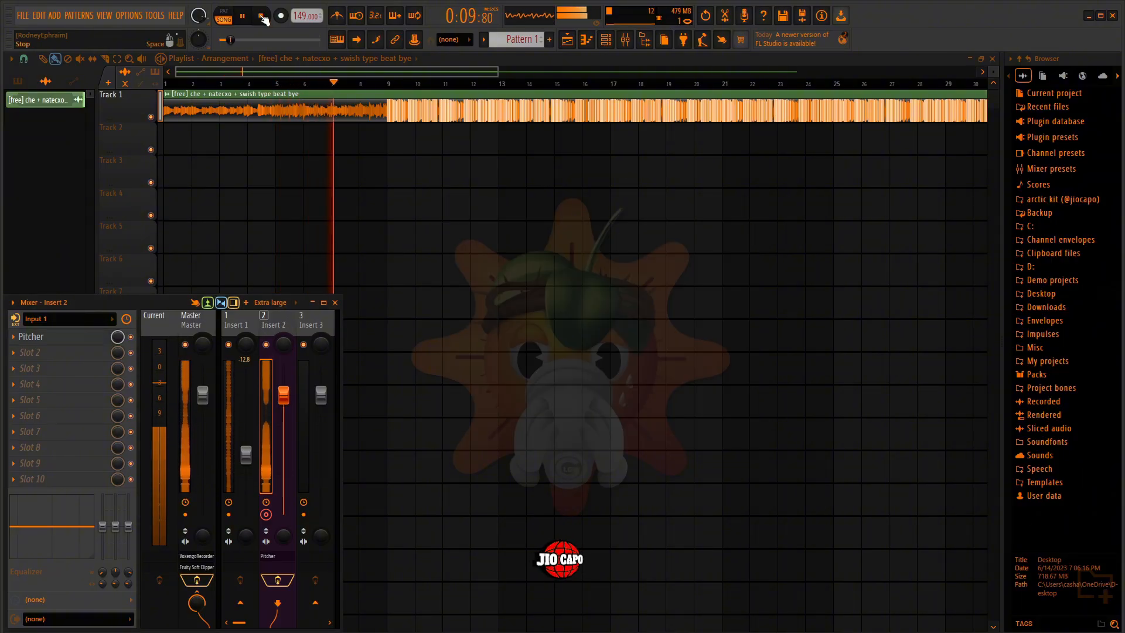
key("space")
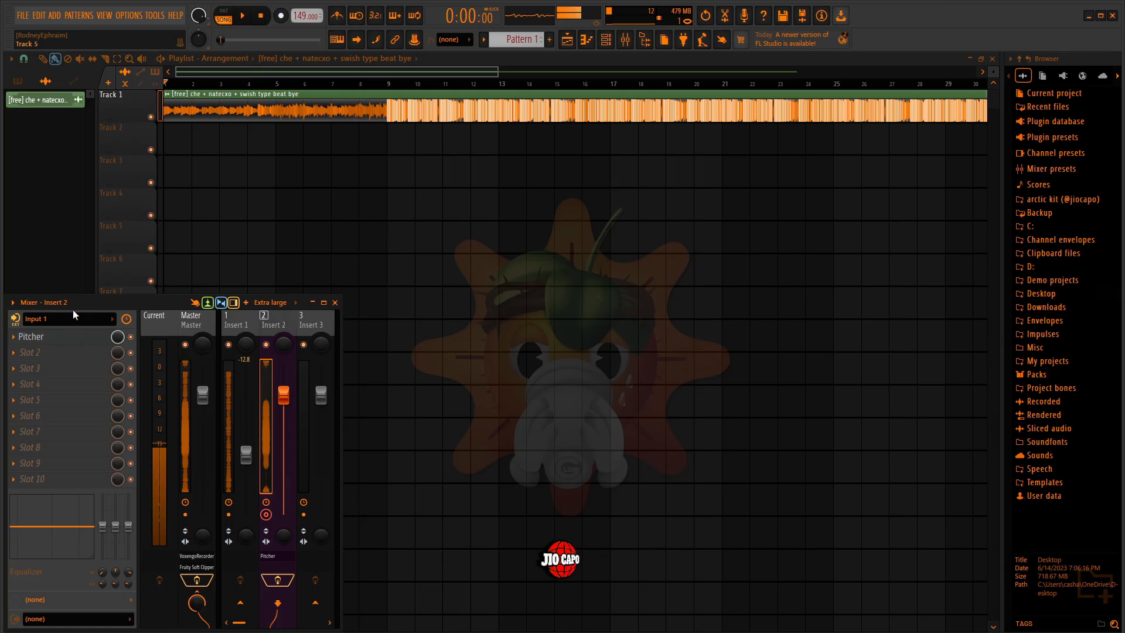
Reopen Pitcher on Insert 2, set its key to A with the Major scale, and close it
left_click(46, 337)
left_click(501, 311)
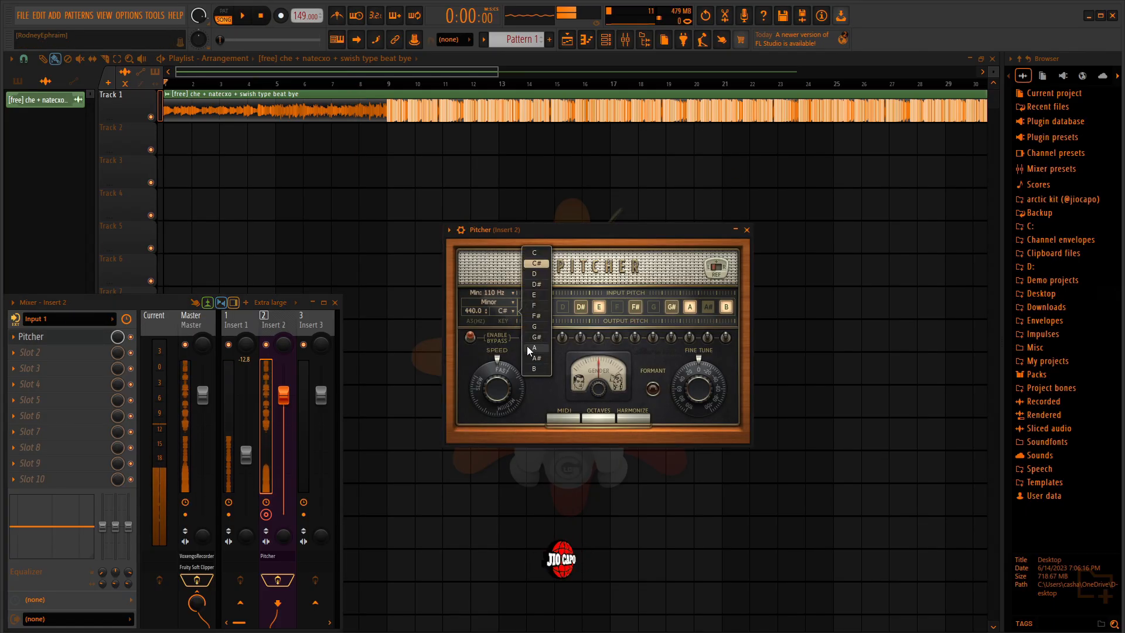
left_click(532, 349)
left_click(491, 303)
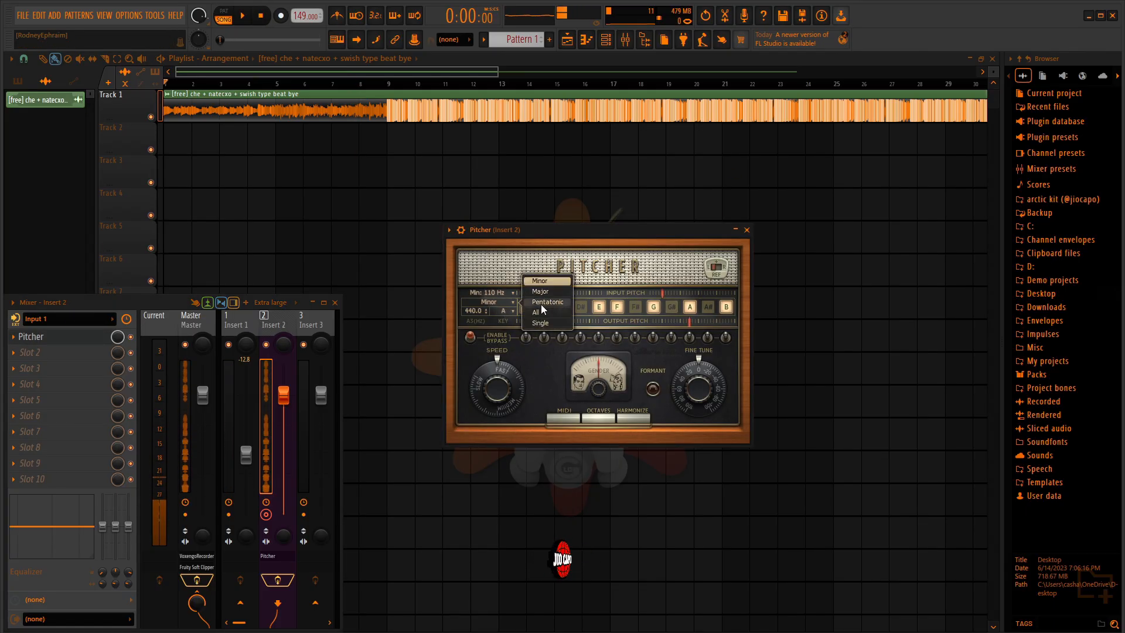
left_click(535, 280)
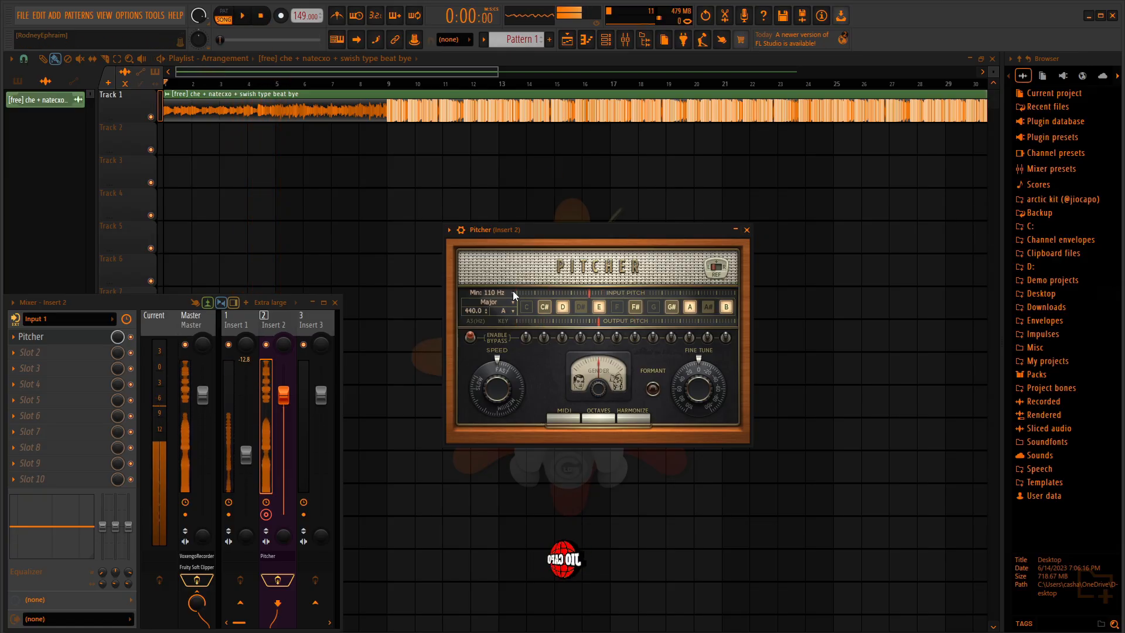
left_click(747, 231)
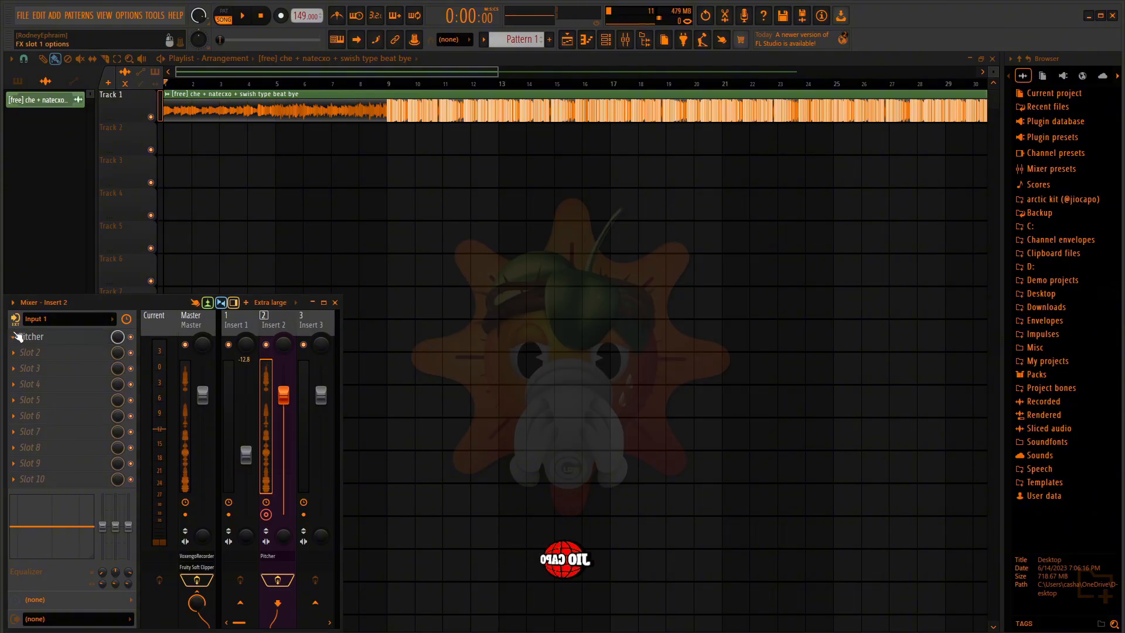
Replace Pitcher in the first effect slot of Insert 2 with Auto-Tune Pro and move its window fully into view
left_click(15, 337)
mouse_move(73, 309)
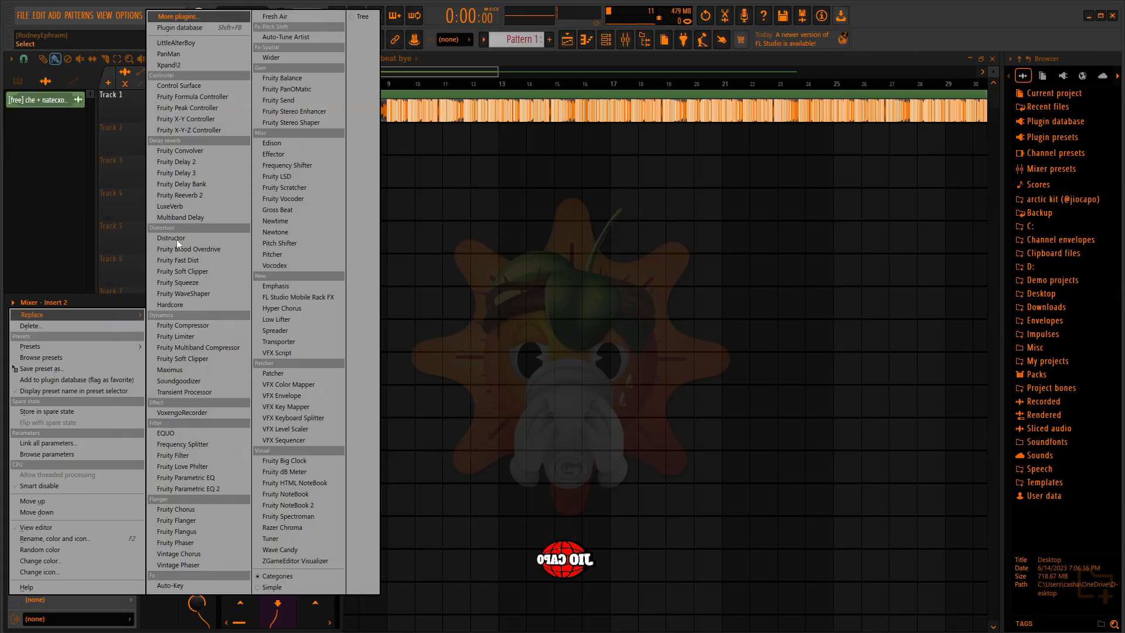
left_click(225, 17)
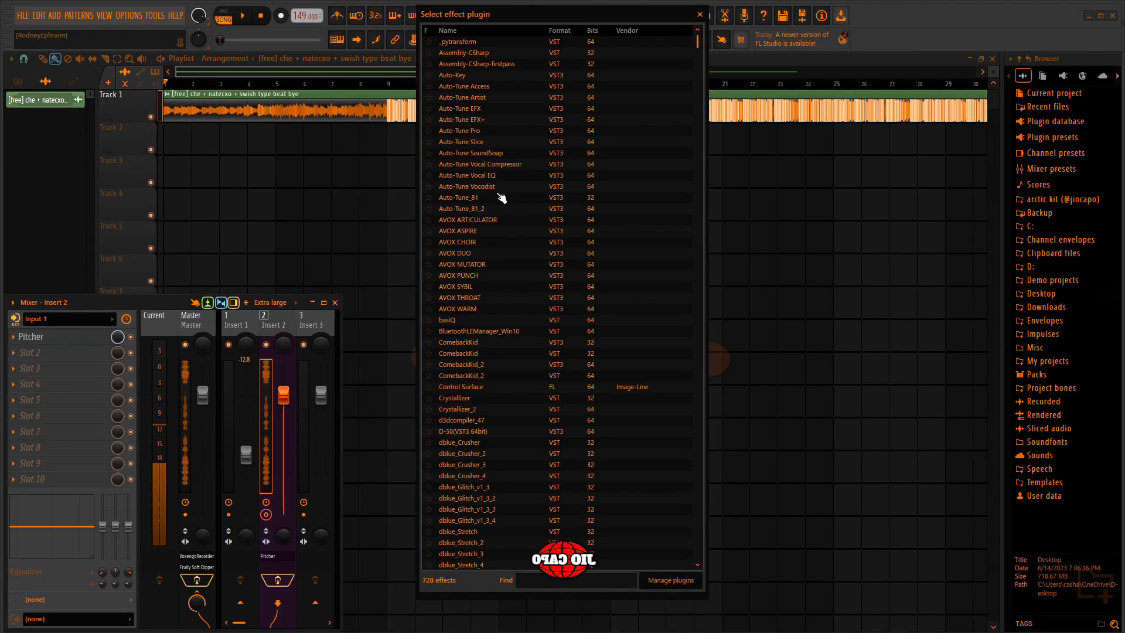
double_click(484, 131)
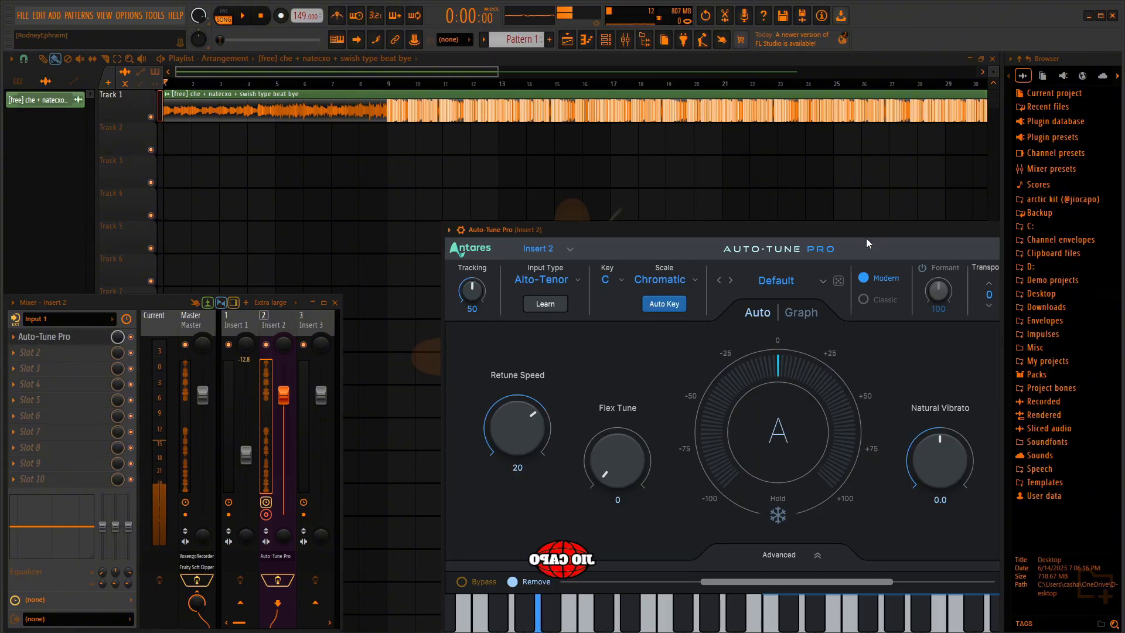
left_click_drag(868, 232, 575, 164)
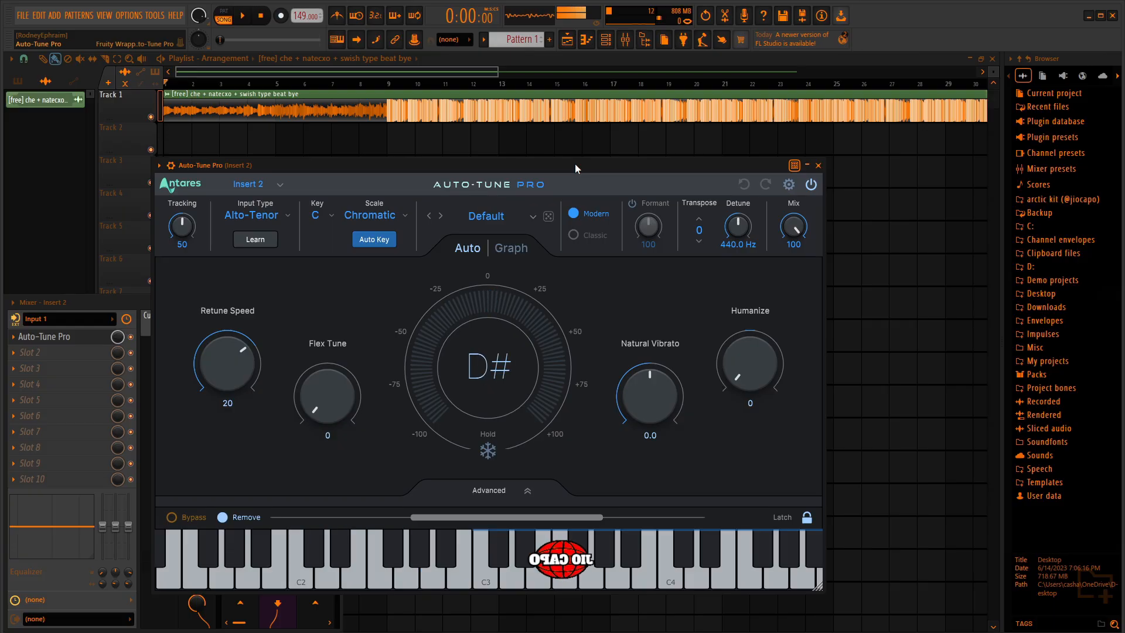
Enable Use Low Latency in Auto-Tune Pro and set its Detune to 439.0 Hz
left_click(788, 185)
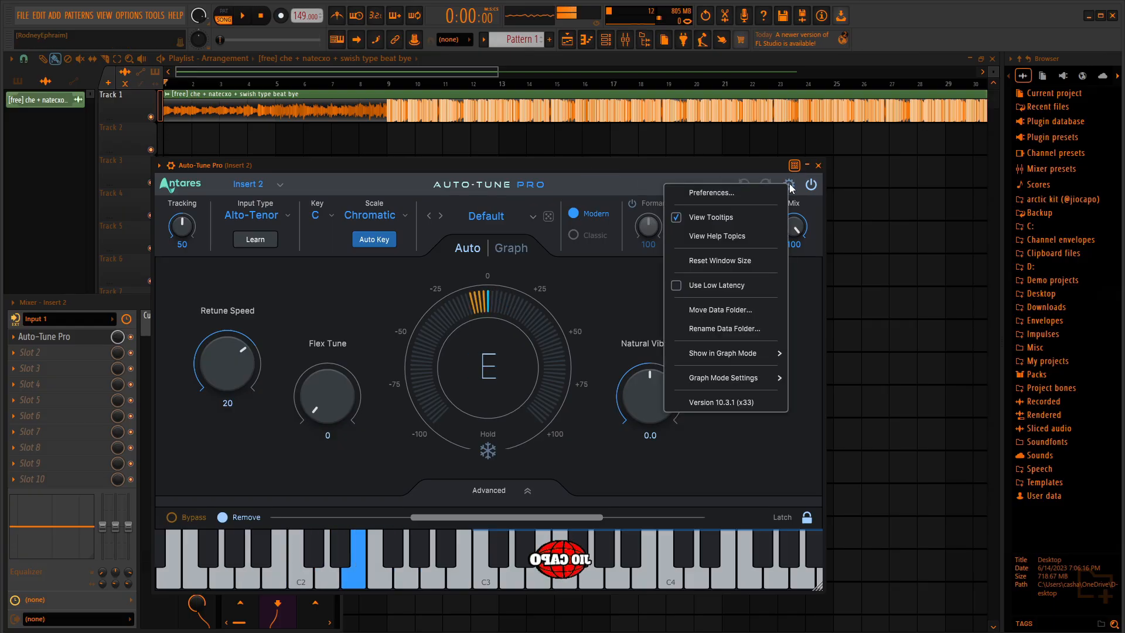
left_click(678, 286)
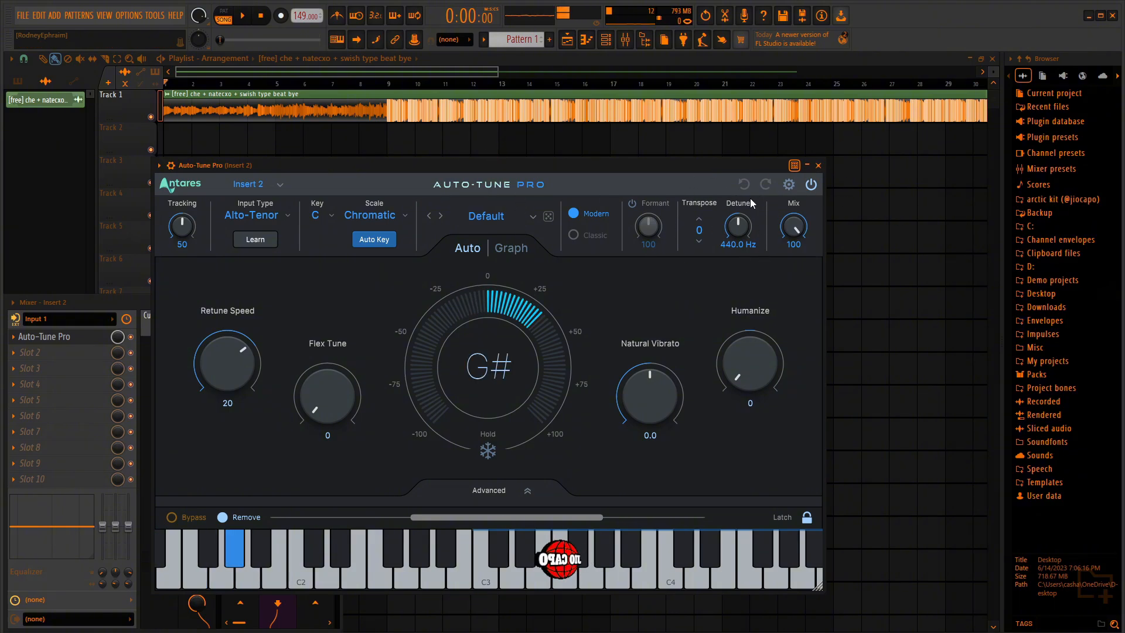
scroll(739, 225, "down", 2)
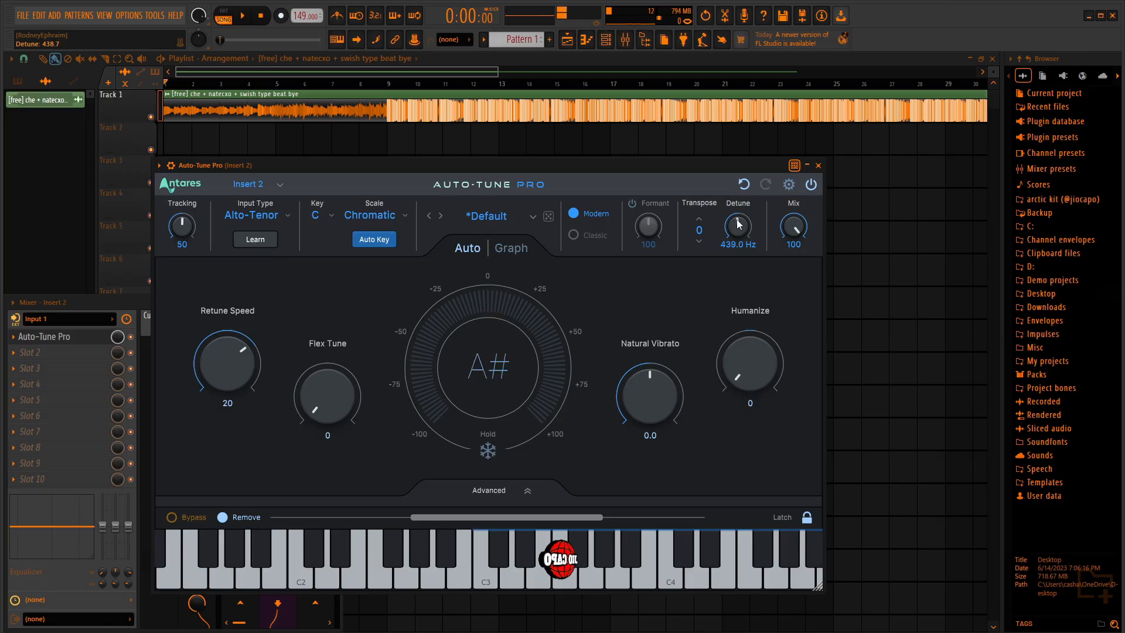
Set Auto-Tune Pro's key to A and its scale to Major
left_click(317, 216)
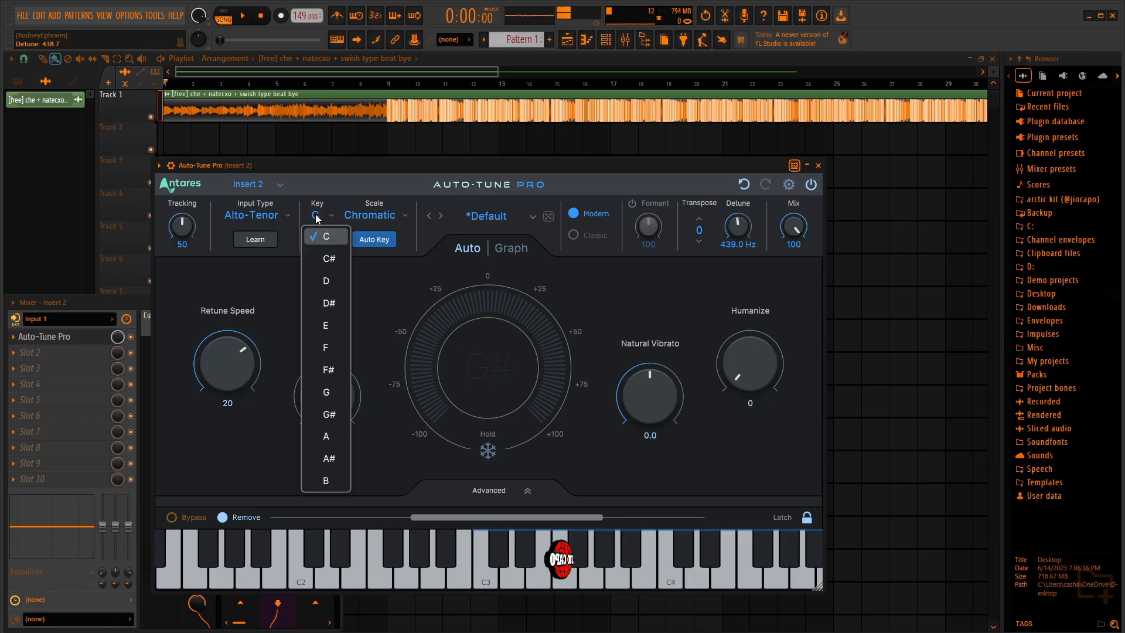
left_click(323, 437)
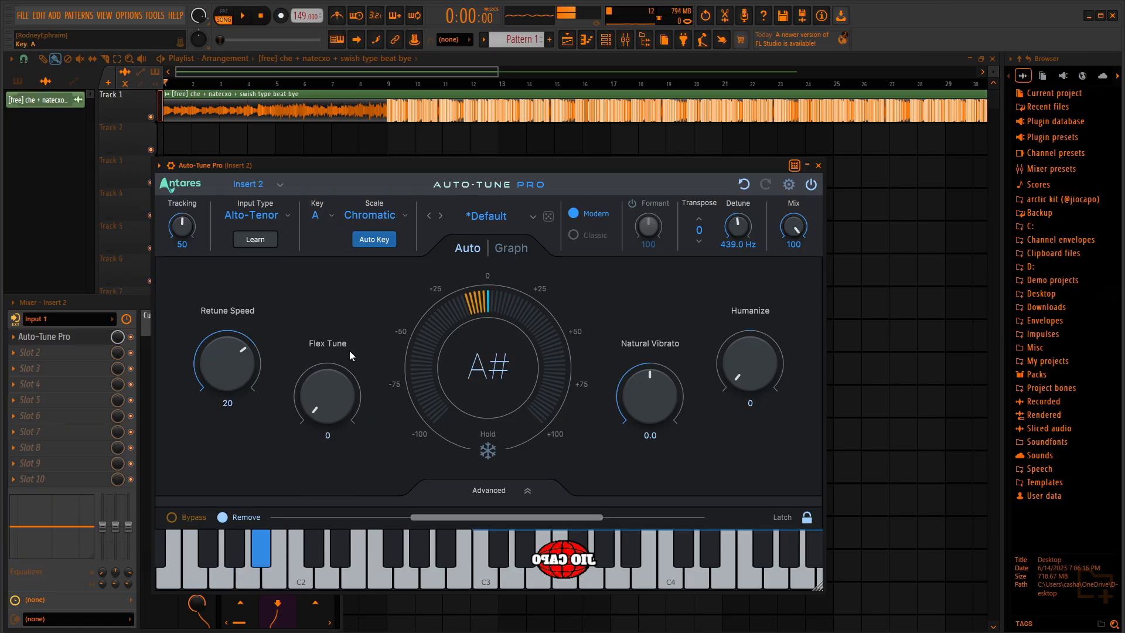
left_click(363, 219)
left_click(374, 171)
Set Auto-Tune Pro's Retune Speed to 3 and its Humanize amount to 32
scroll(245, 367, "down", 3)
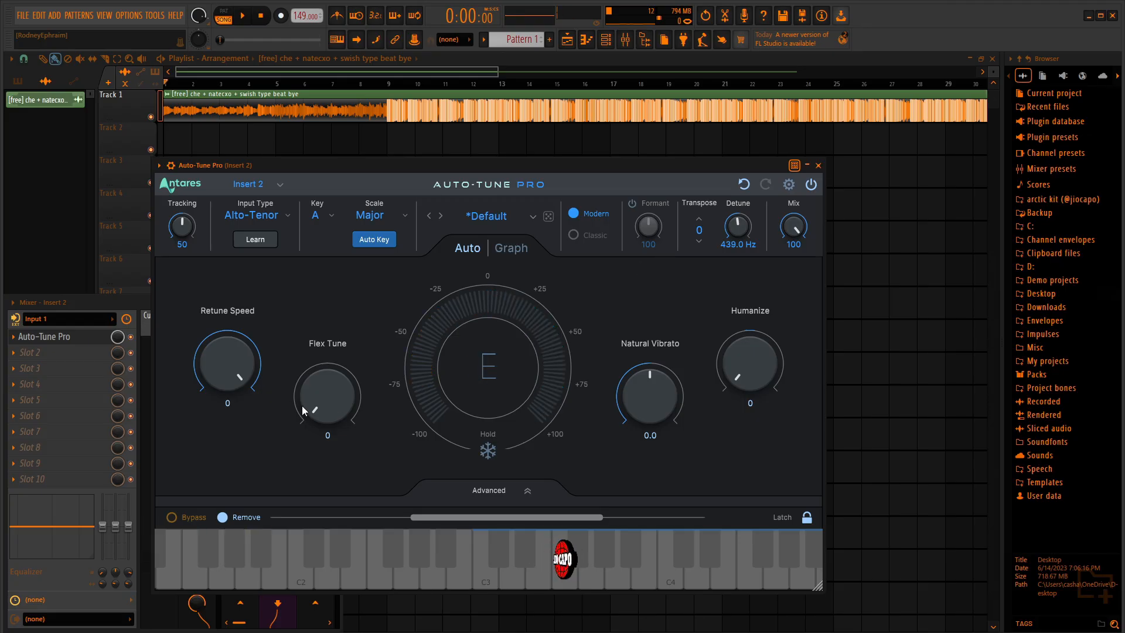
scroll(240, 383, "up", 1)
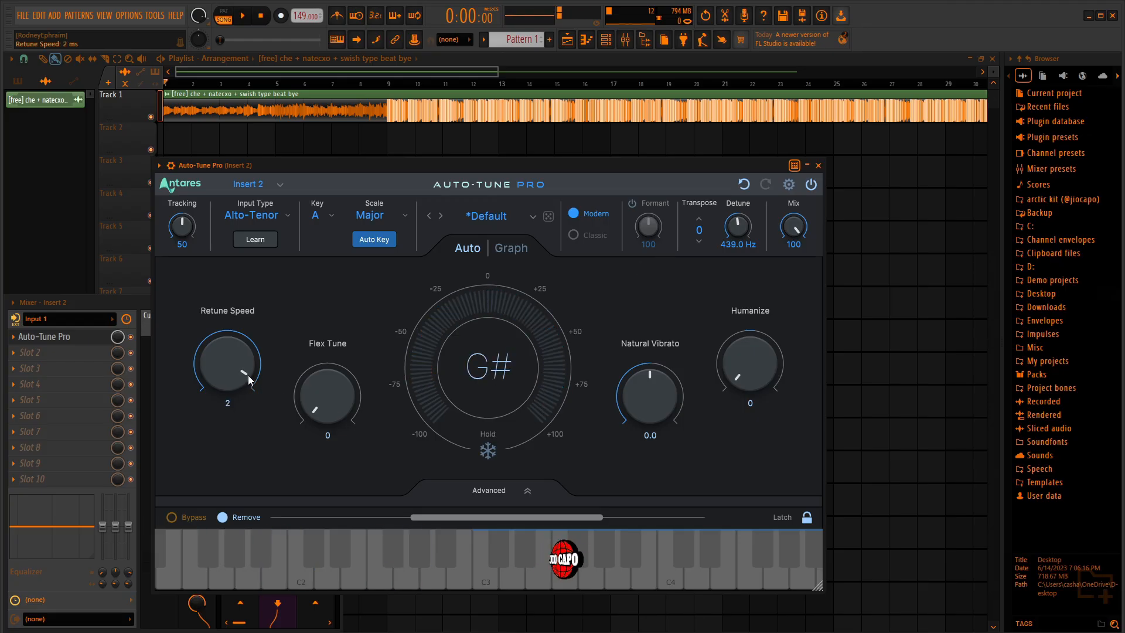
scroll(249, 380, "up", 1)
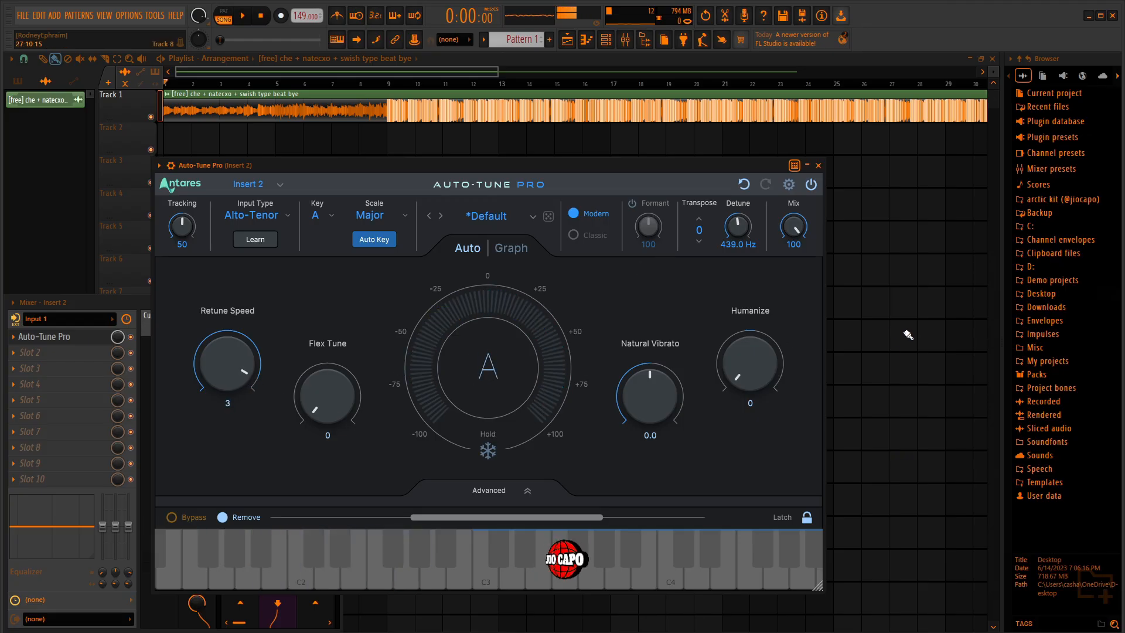
left_click_drag(739, 380, 730, 346)
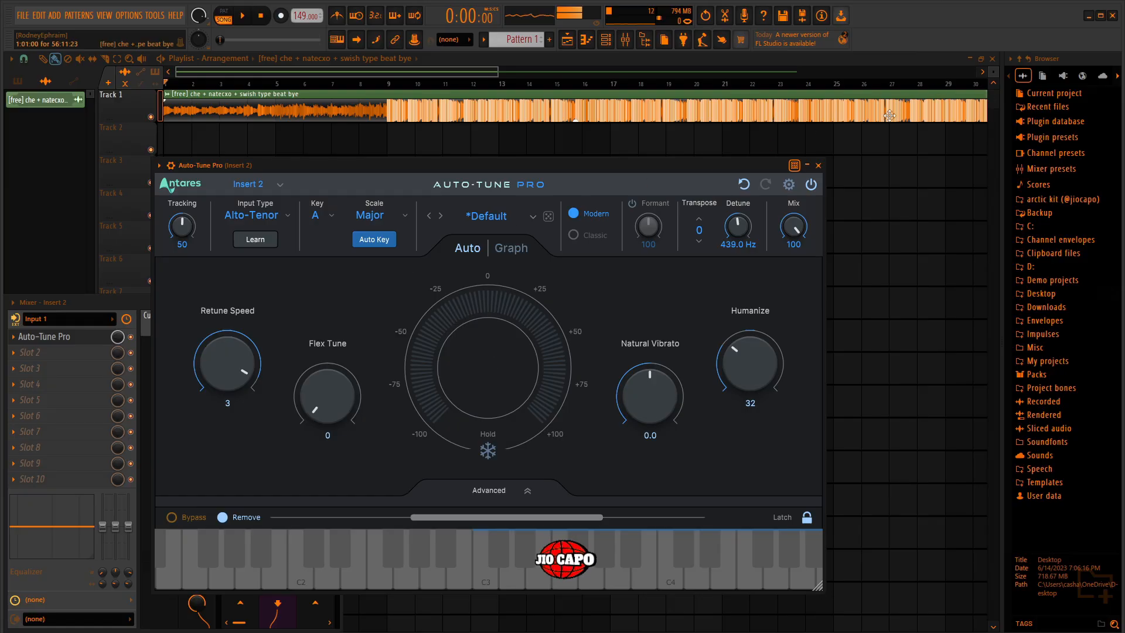
Close Auto-Tune Pro, play the beat while raising Insert 1's volume to -11.7 dB, and select Insert 2
left_click(818, 165)
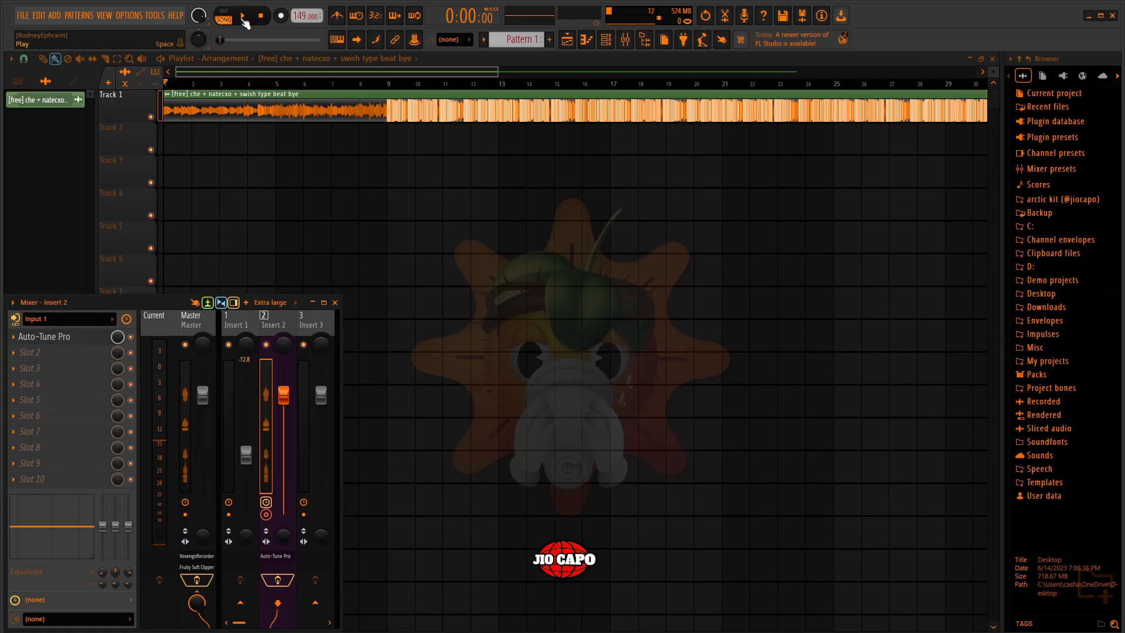
left_click(245, 22)
left_click_drag(247, 454, 246, 450)
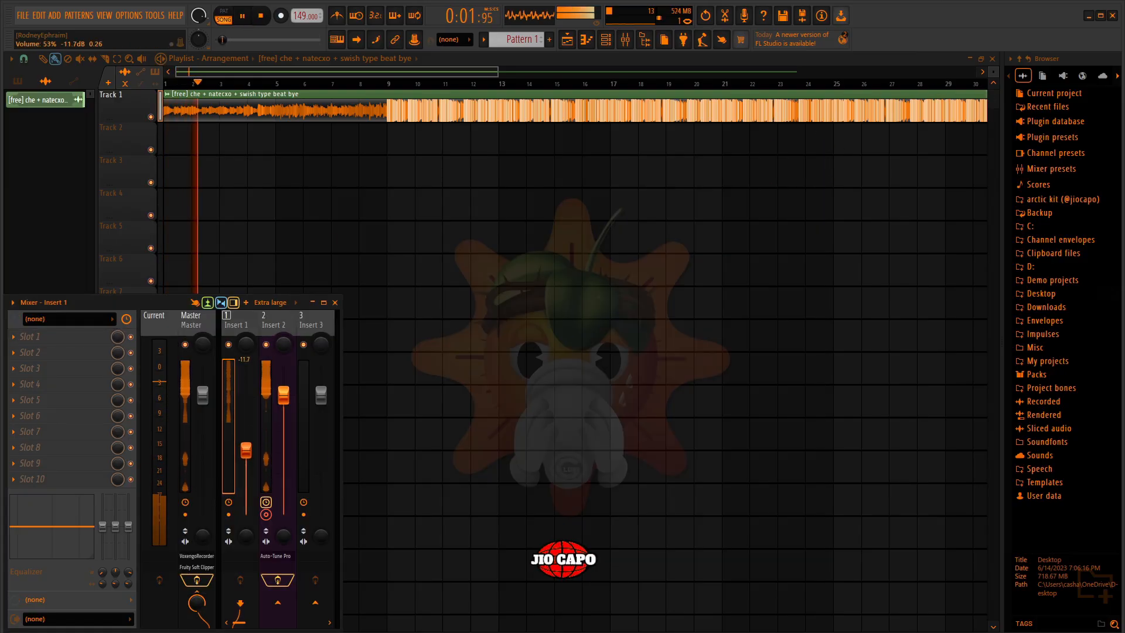
left_click(289, 317)
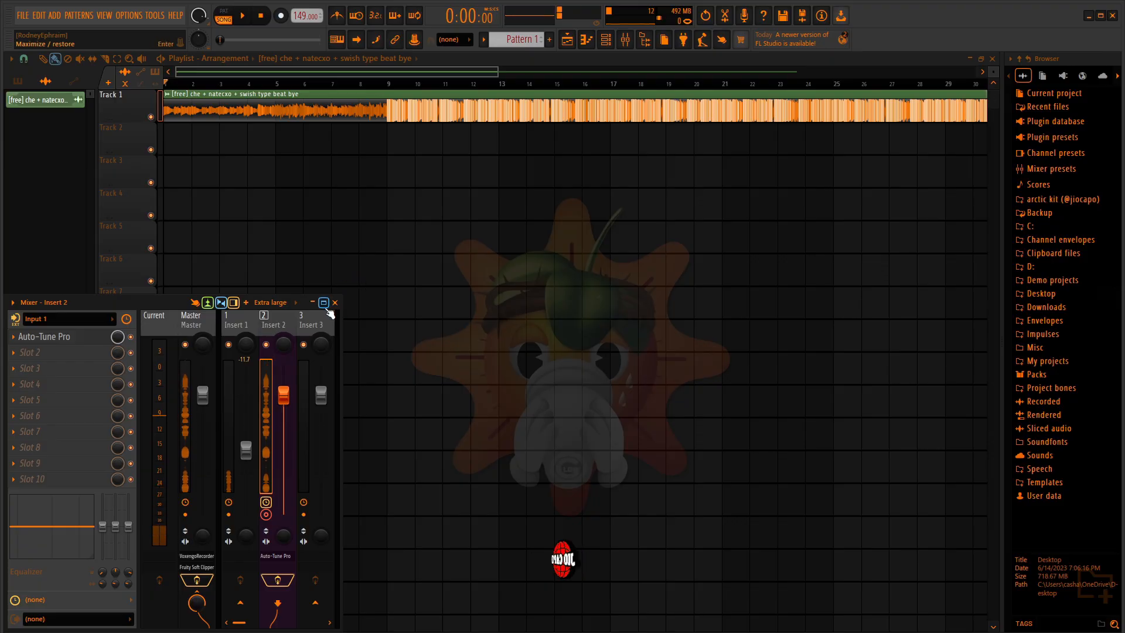
Load Fruity Limiter into slot 2 of Insert 2 and apply its Noise gate preset
left_click(73, 355)
mouse_move(70, 328)
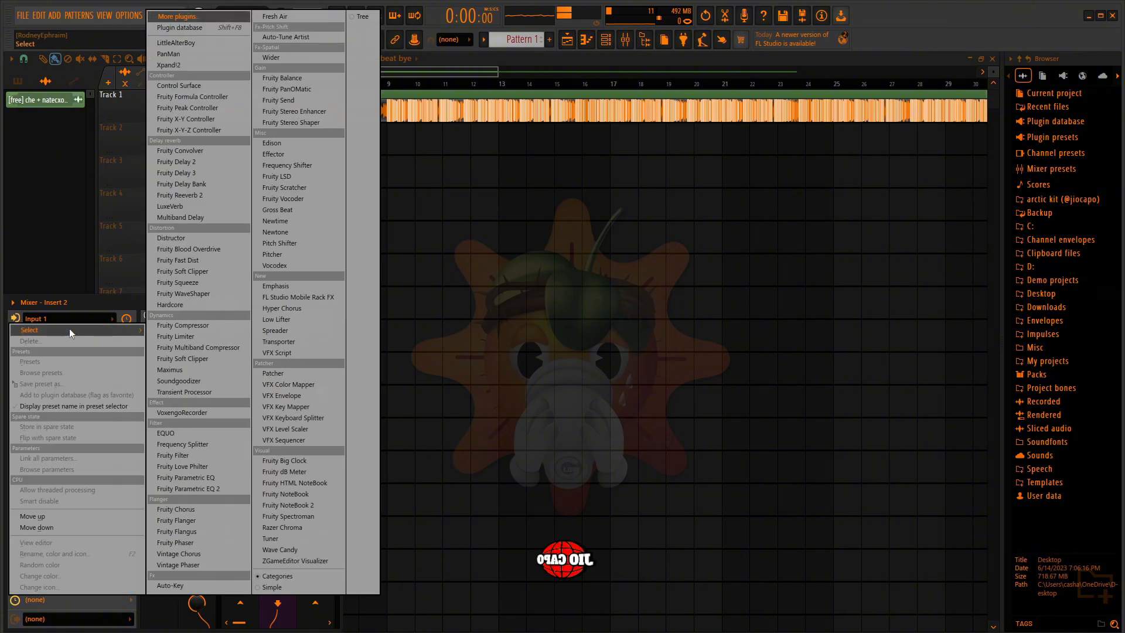
left_click(181, 335)
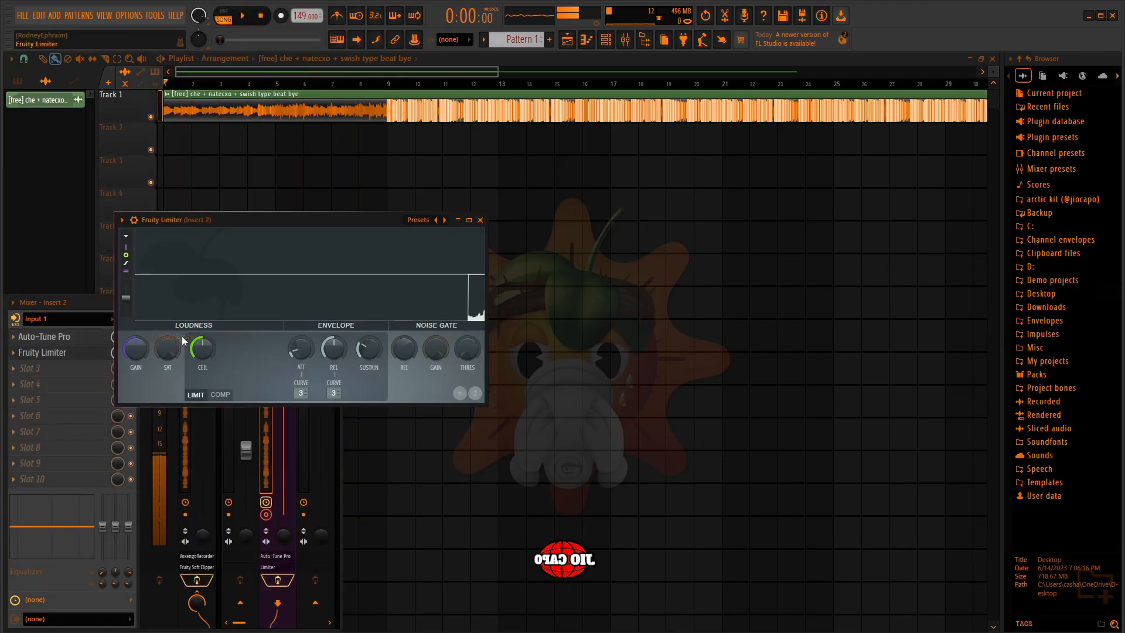
left_click(422, 222)
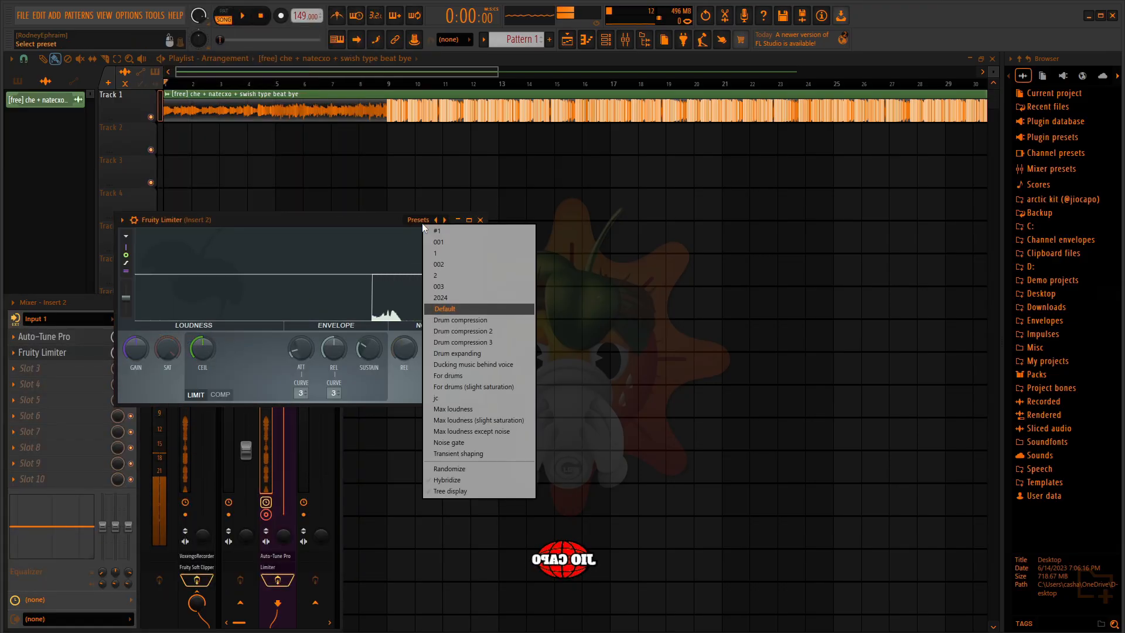
left_click(444, 444)
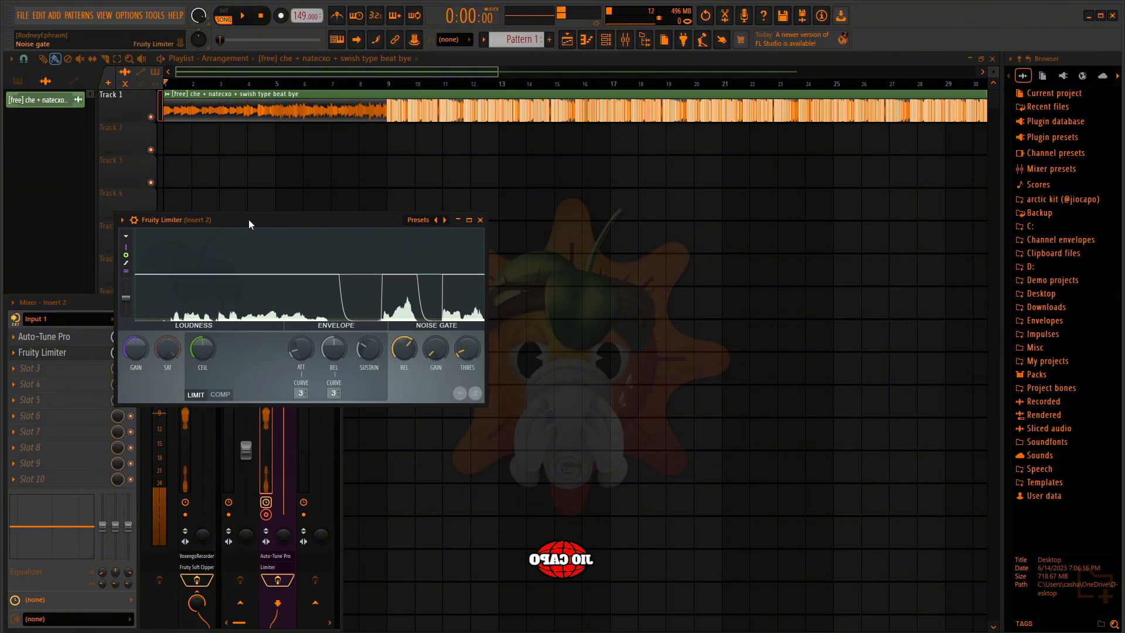
Bypass and re-enable Fruity Limiter on Insert 2 to compare the microphone signal with and without the noise gate
left_click_drag(249, 219, 370, 219)
left_click(131, 353)
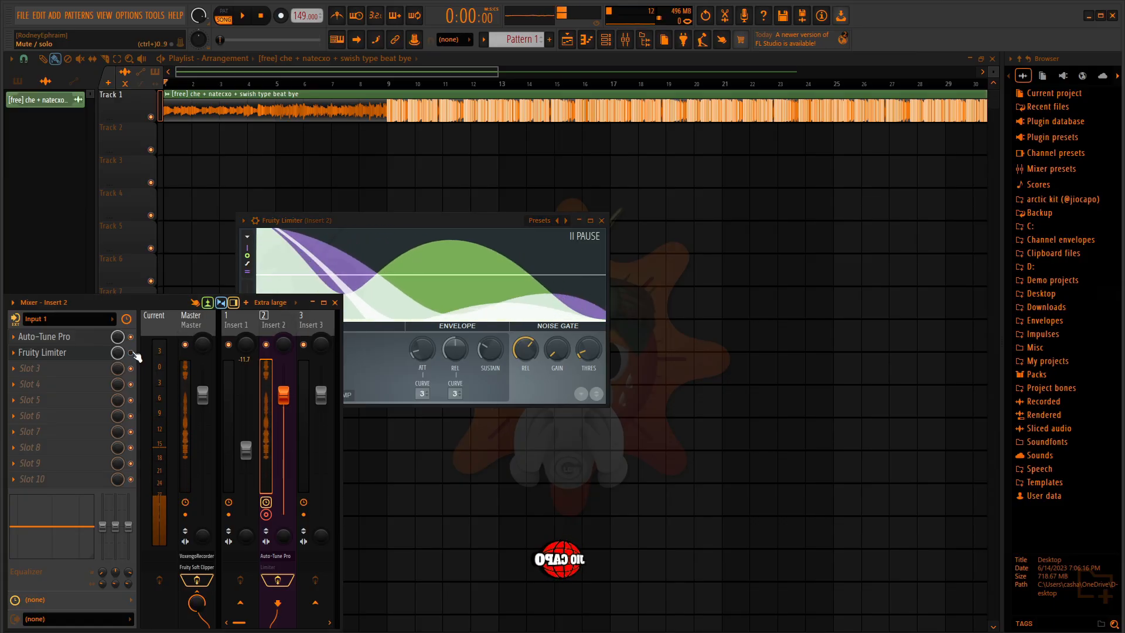
left_click(132, 353)
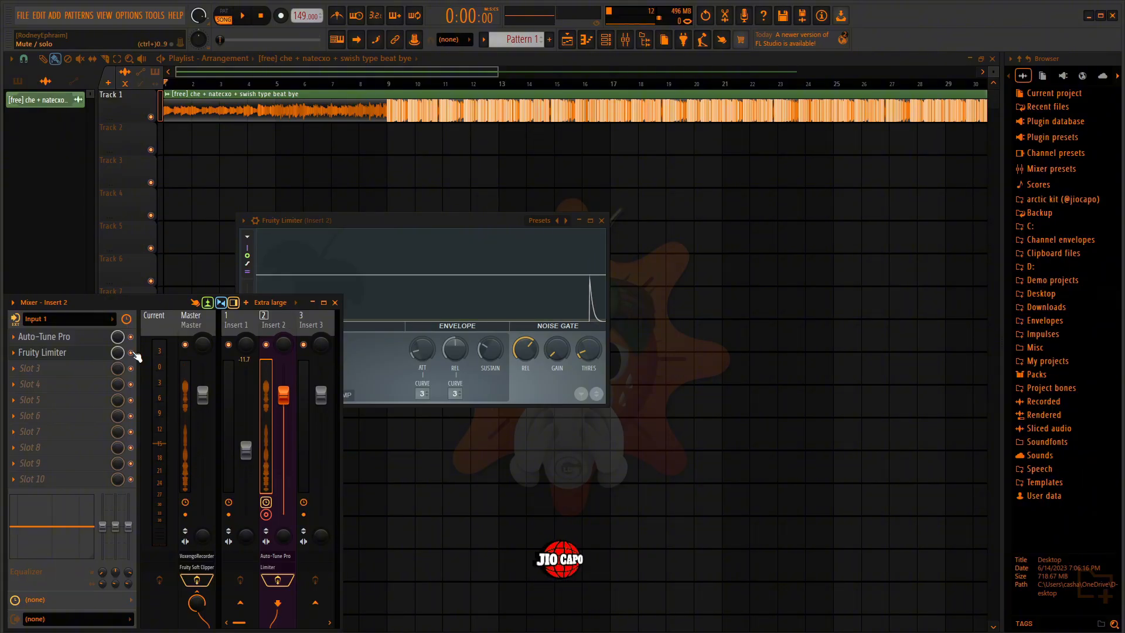
left_click(448, 219)
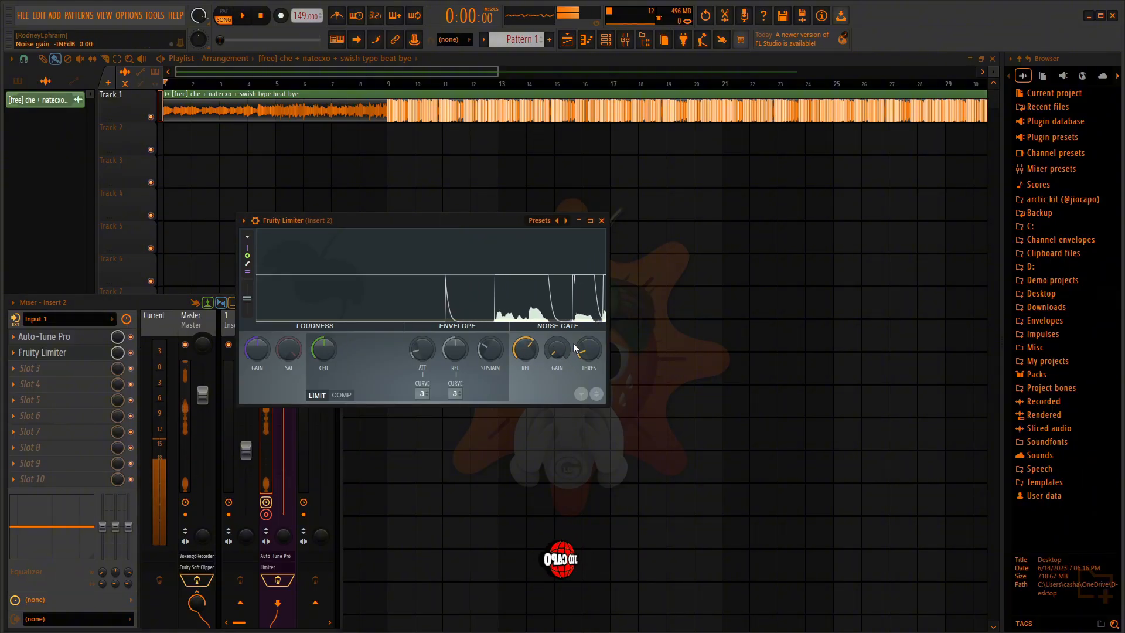
Try the noise gate's gain at 0 dB, return it to -INF dB, and fine-tune the gate's threshold
left_click_drag(558, 352, 557, 264)
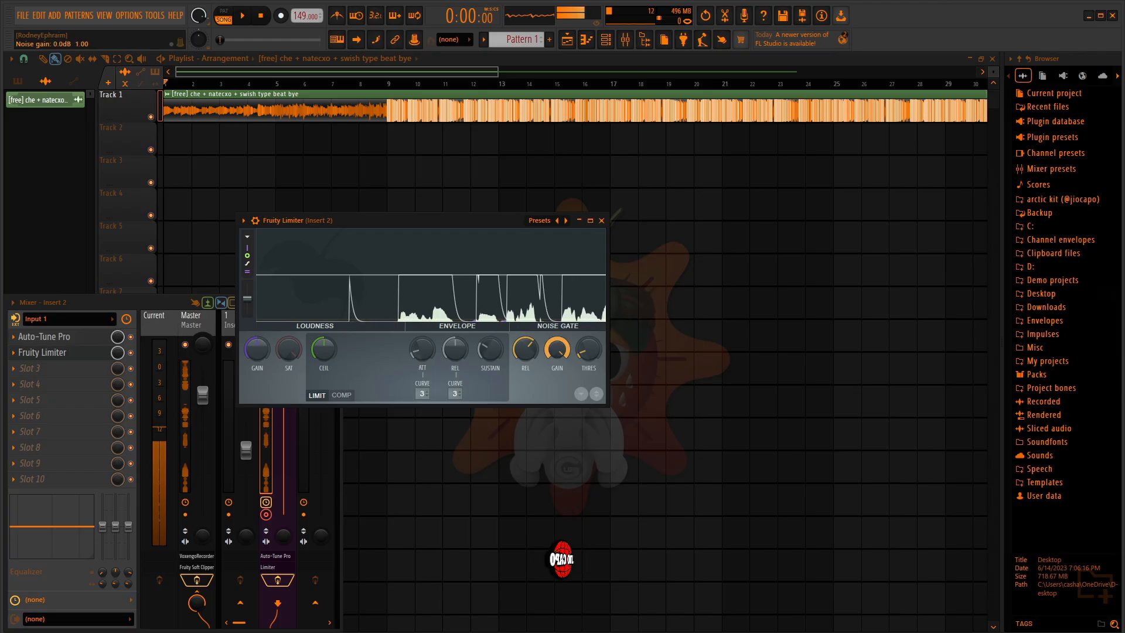
left_click_drag(555, 357, 556, 410)
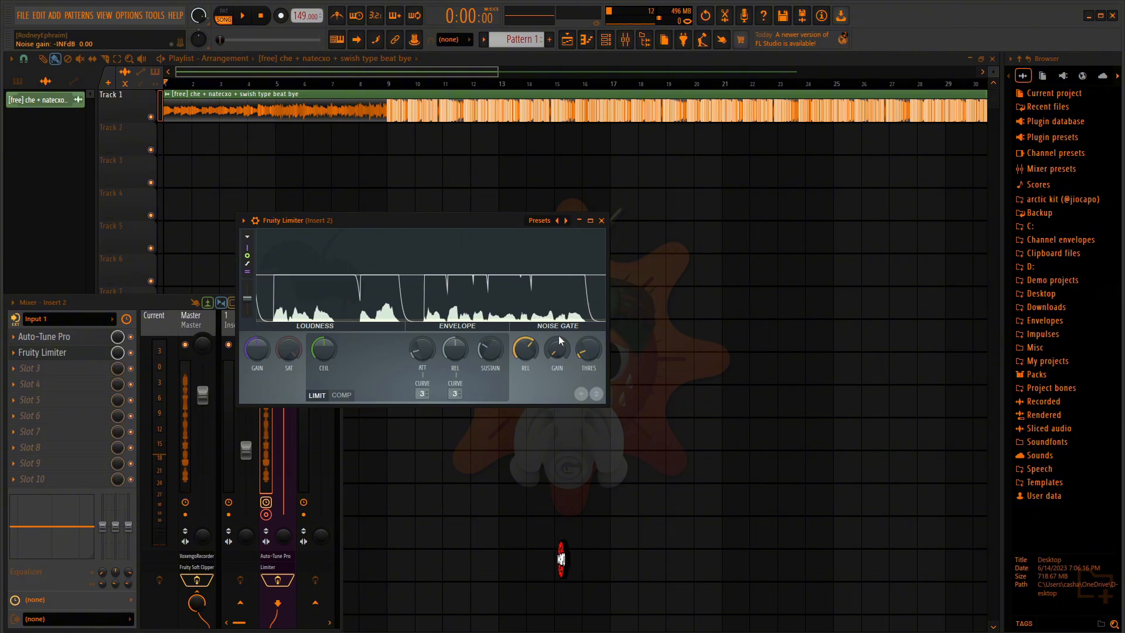
left_click_drag(583, 353, 582, 372)
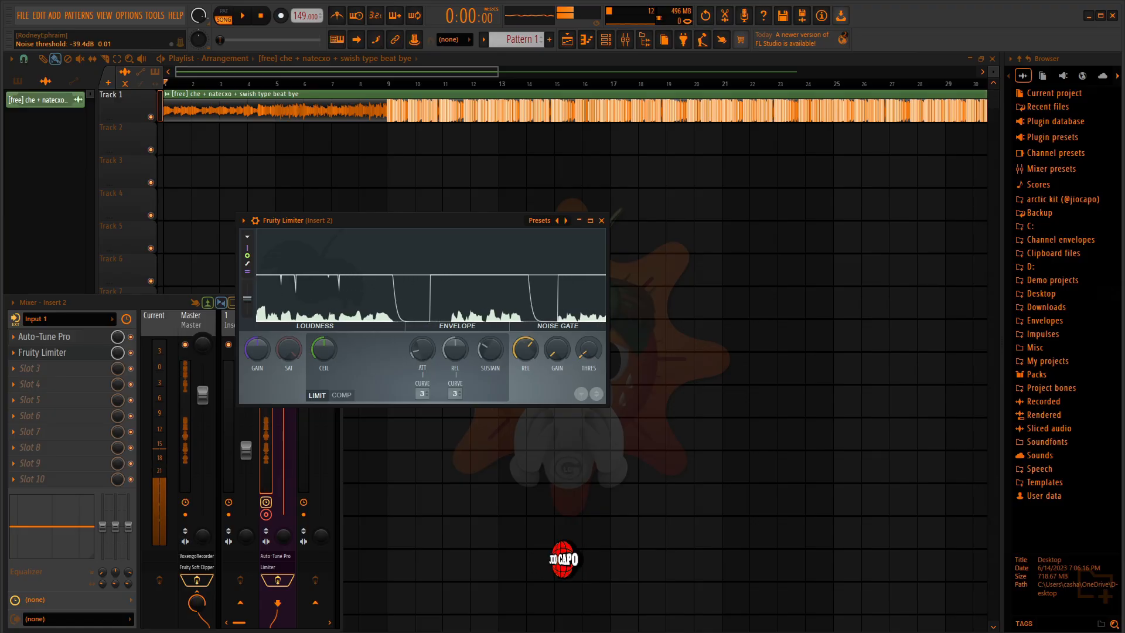
mouse_move(588, 350)
left_mouse_down()
mouse_move(588, 332)
mouse_move(589, 350)
left_mouse_up()
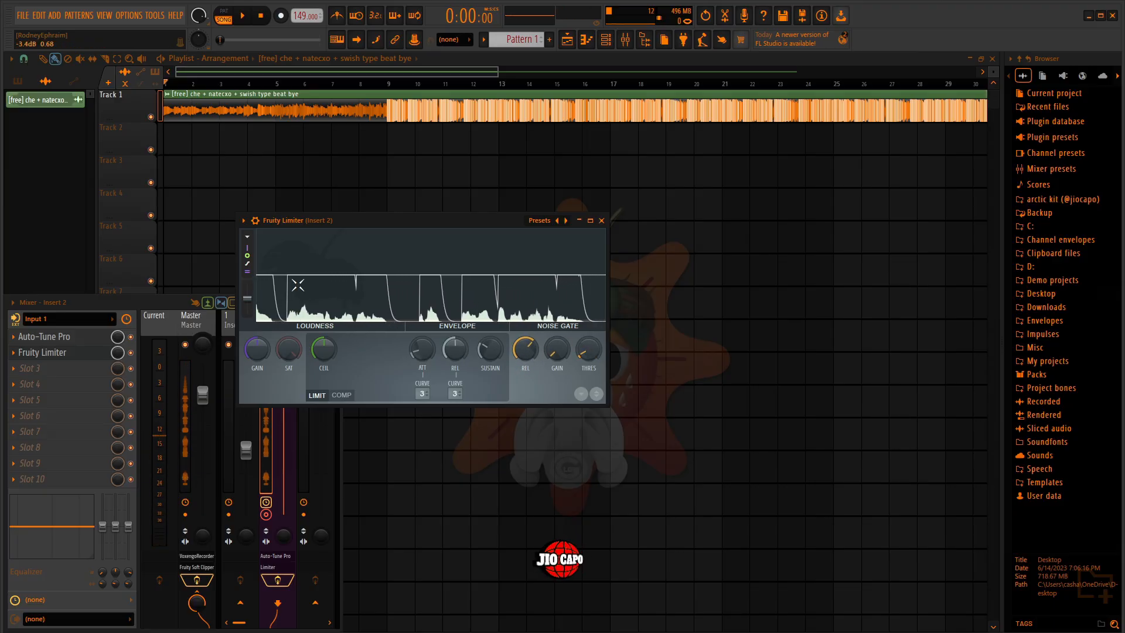
In Fruity Limiter's compressor mode, lower the threshold to about -25.1 dB and raise the ratio
left_click(342, 396)
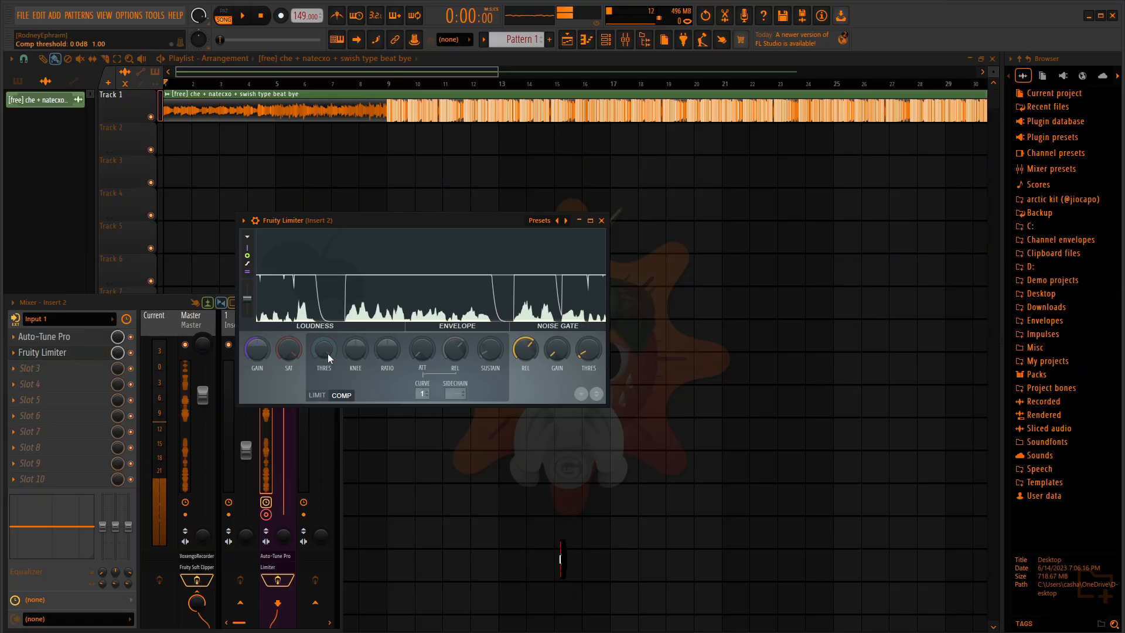
left_click_drag(333, 350, 333, 401)
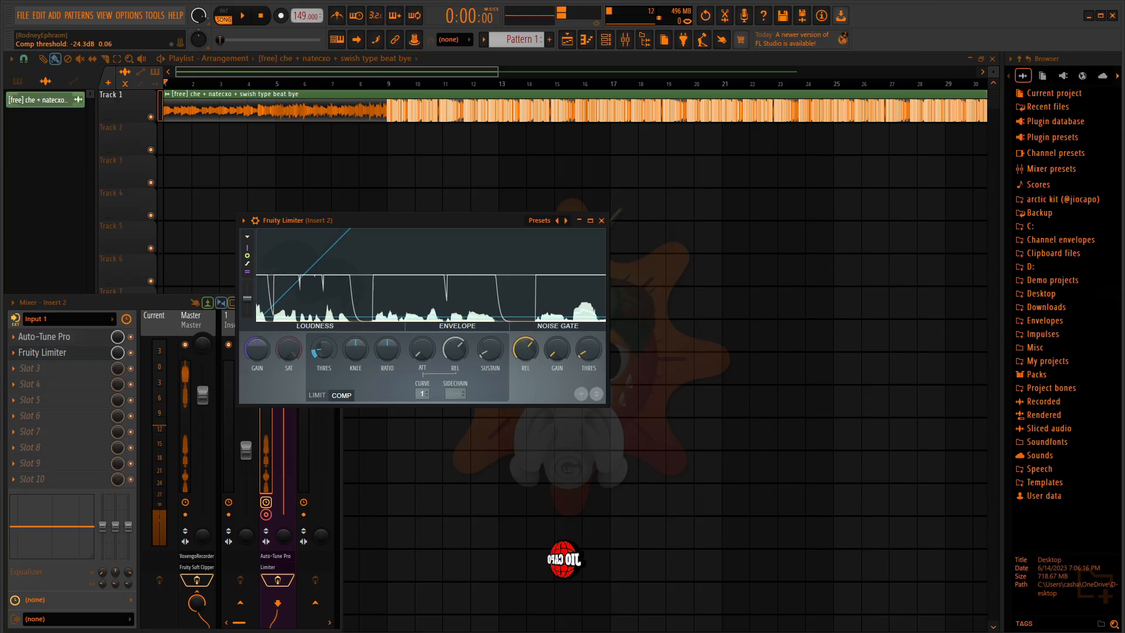
right_click(324, 350)
left_click(357, 340)
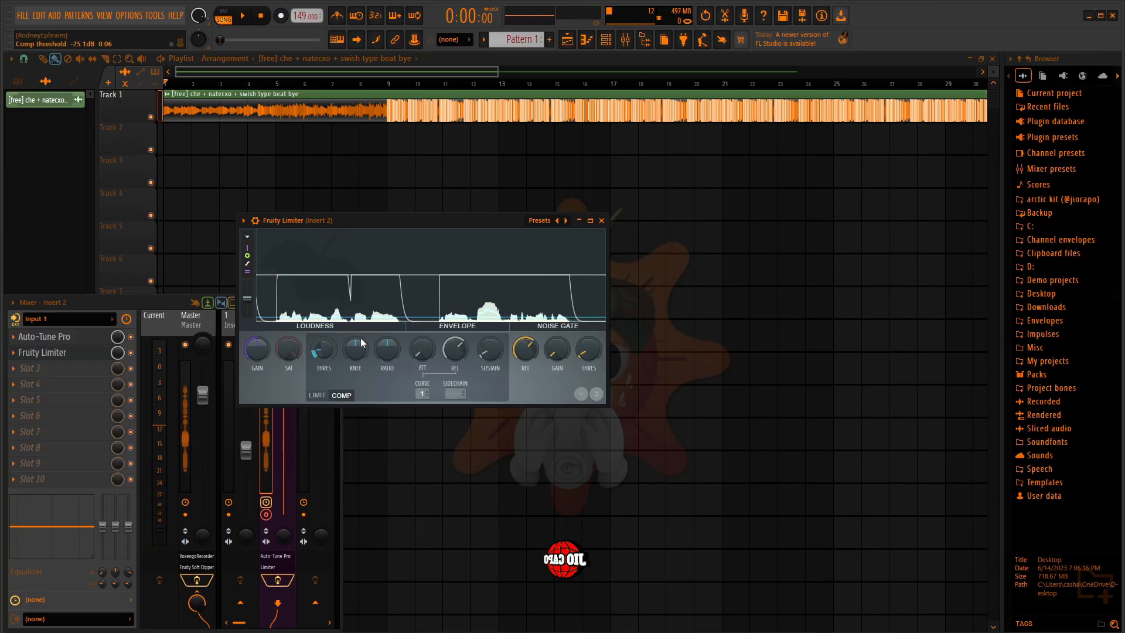
mouse_move(387, 349)
left_mouse_down()
mouse_move(387, 328)
mouse_move(385, 351)
left_mouse_up()
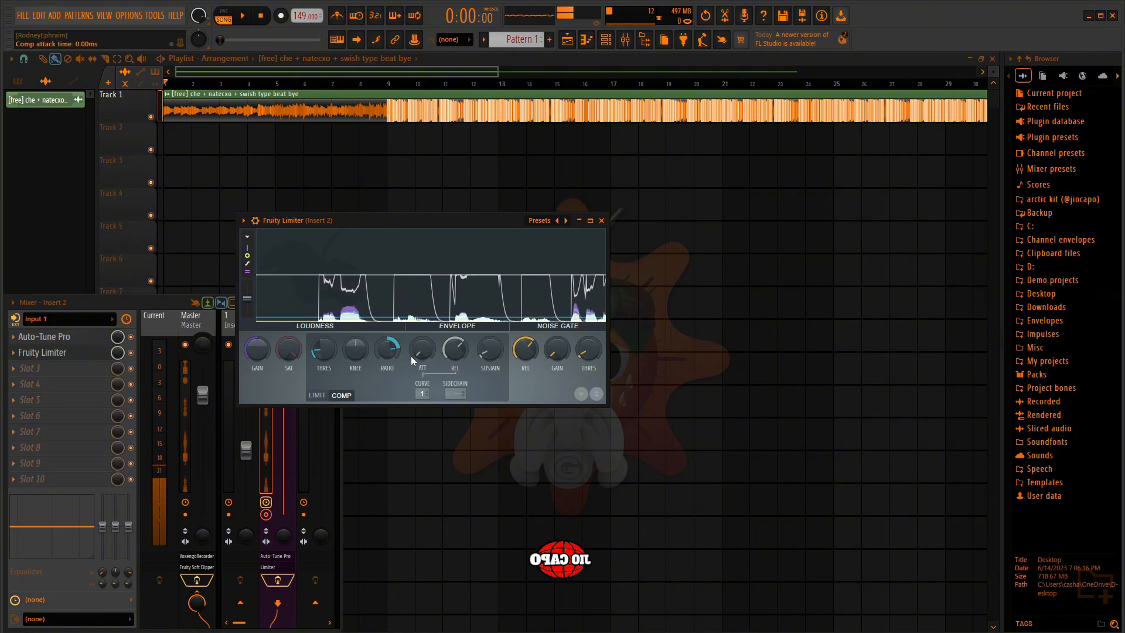
Compare the vocal with Fruity Limiter bypassed and active, and close the limiter's window
left_click(132, 353)
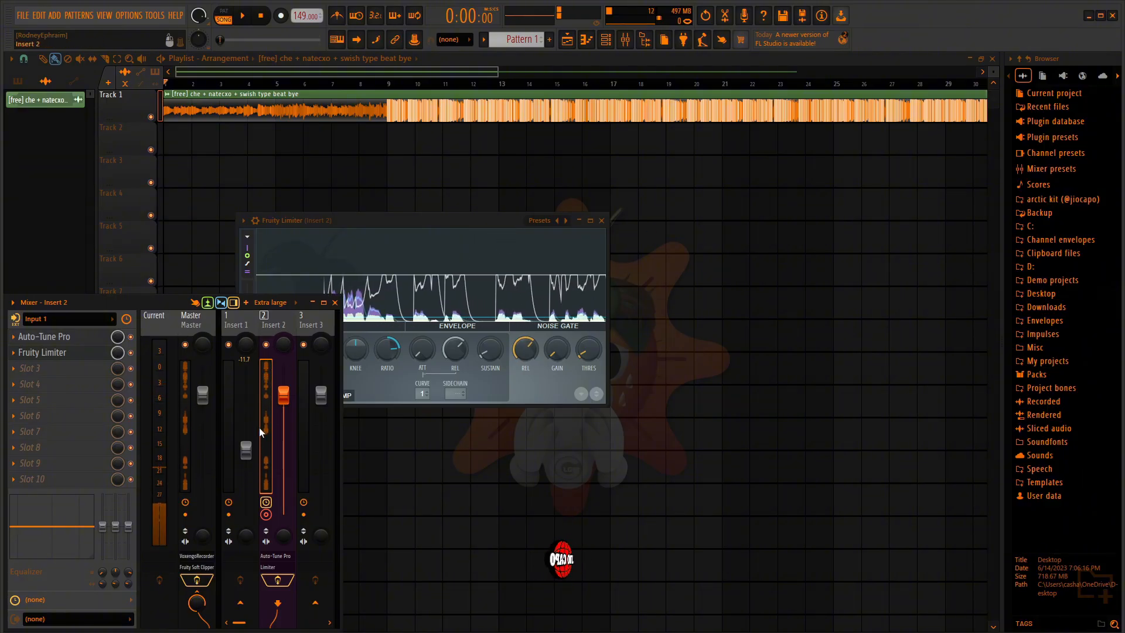
left_click(446, 221)
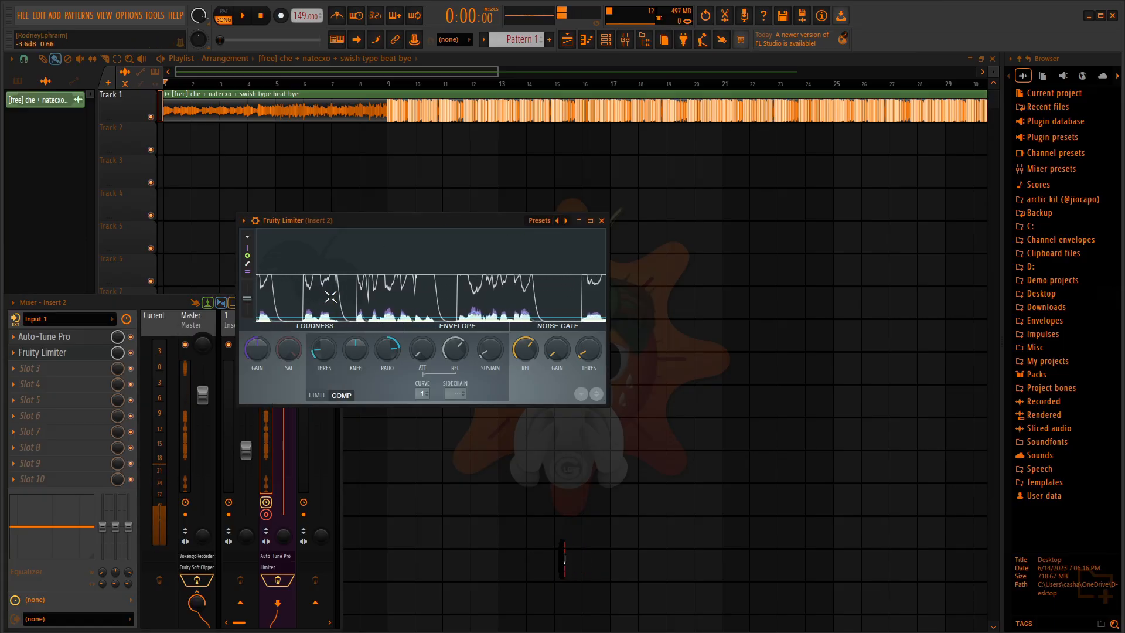
left_click(601, 221)
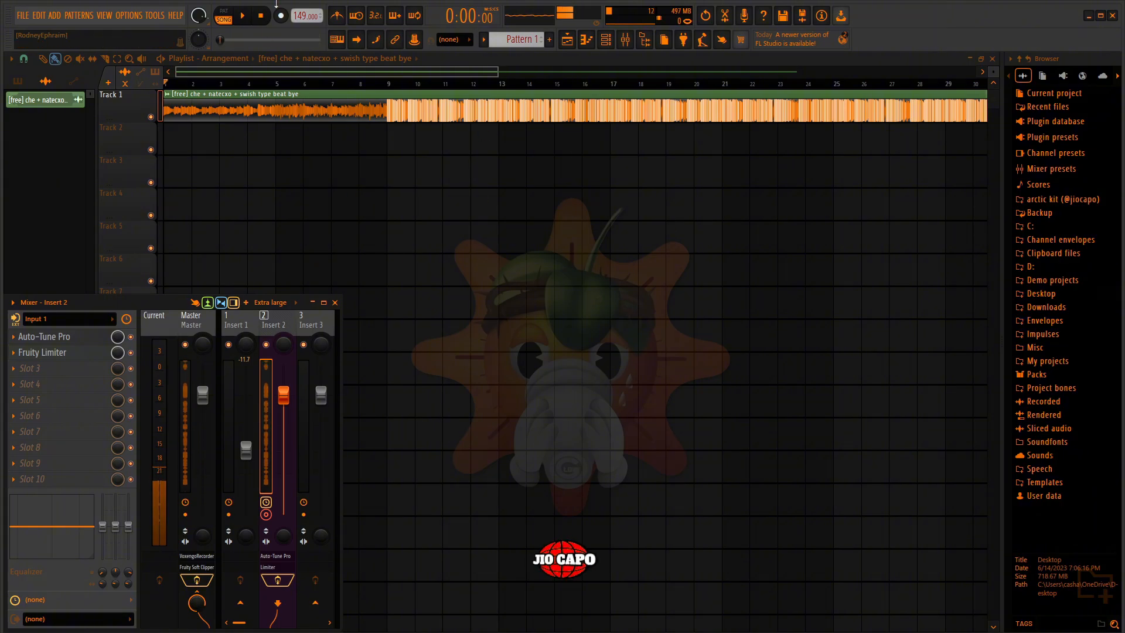
Record a vocal take through Insert 2 over the first eight bars of the beat
left_click(282, 17)
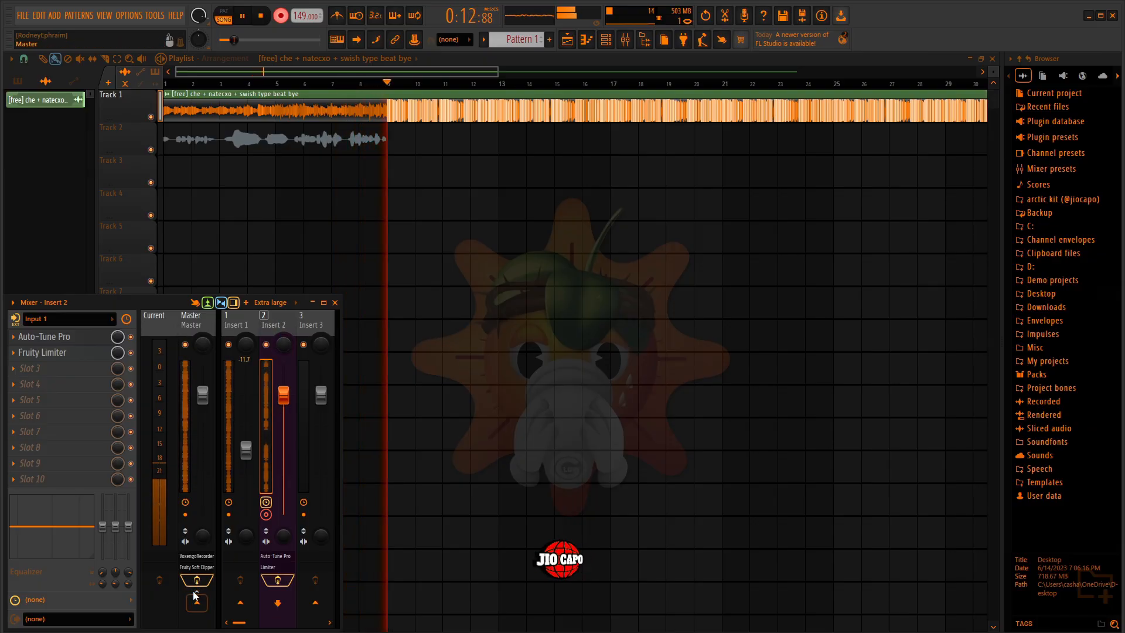
key("space")
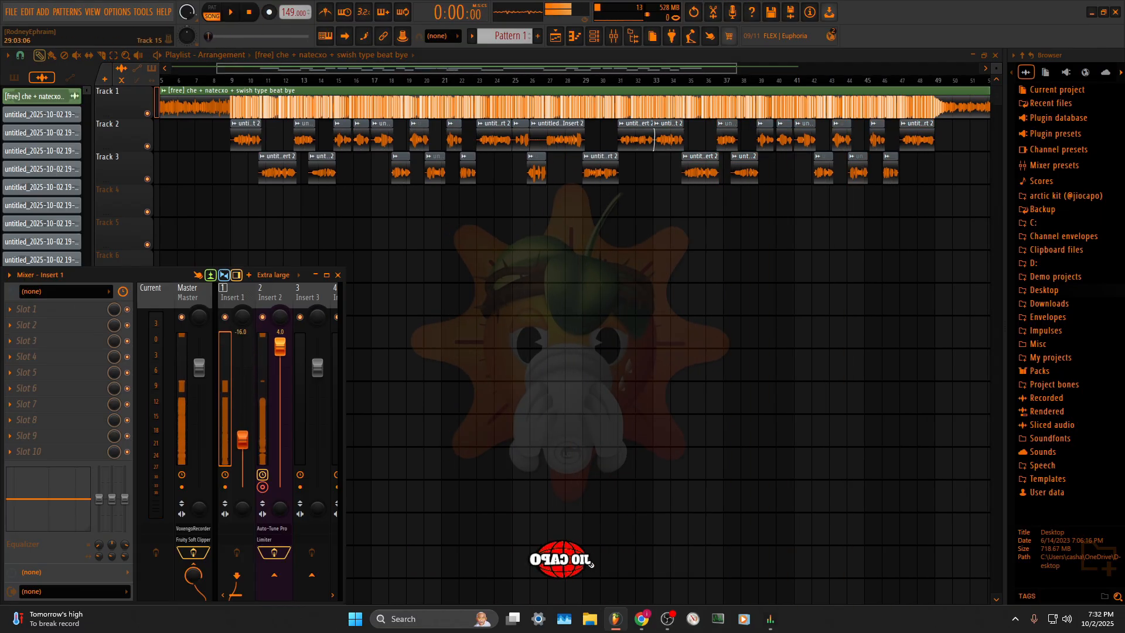
Disarm recording on Insert 2 and assign Input 1 as the audio input of Insert 3
left_click(269, 297)
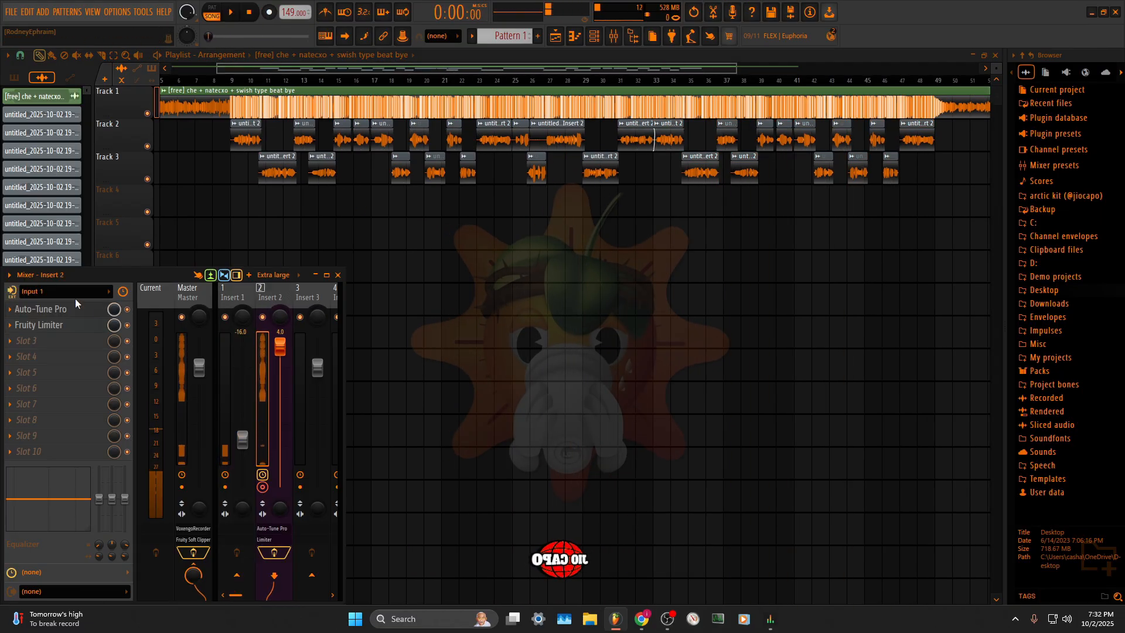
left_click(265, 487)
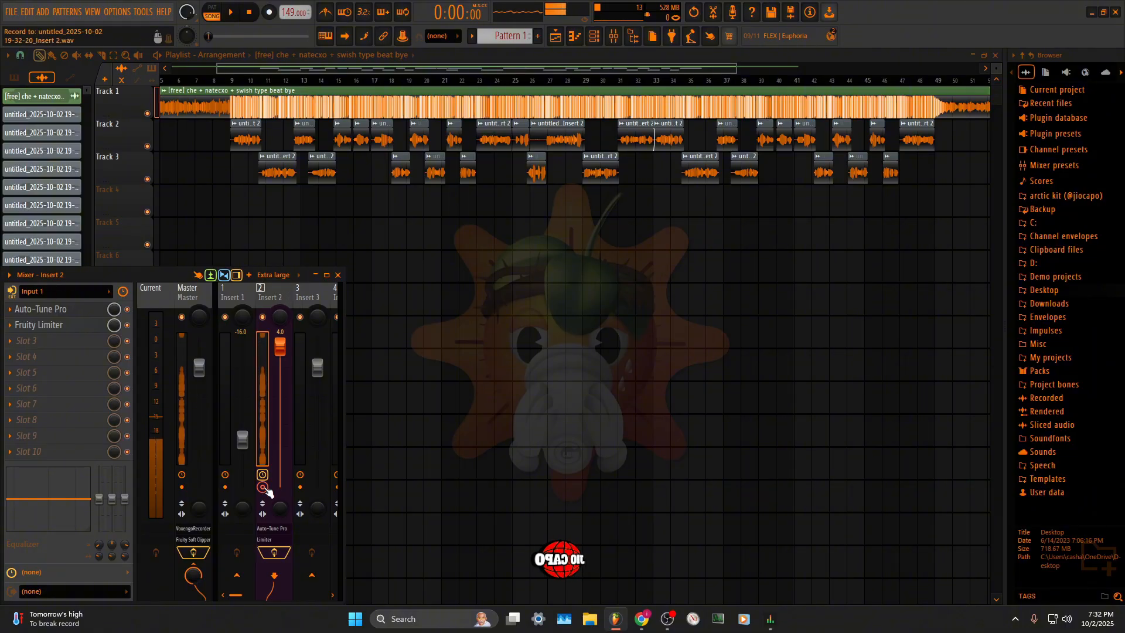
left_click(264, 487)
left_click(311, 295)
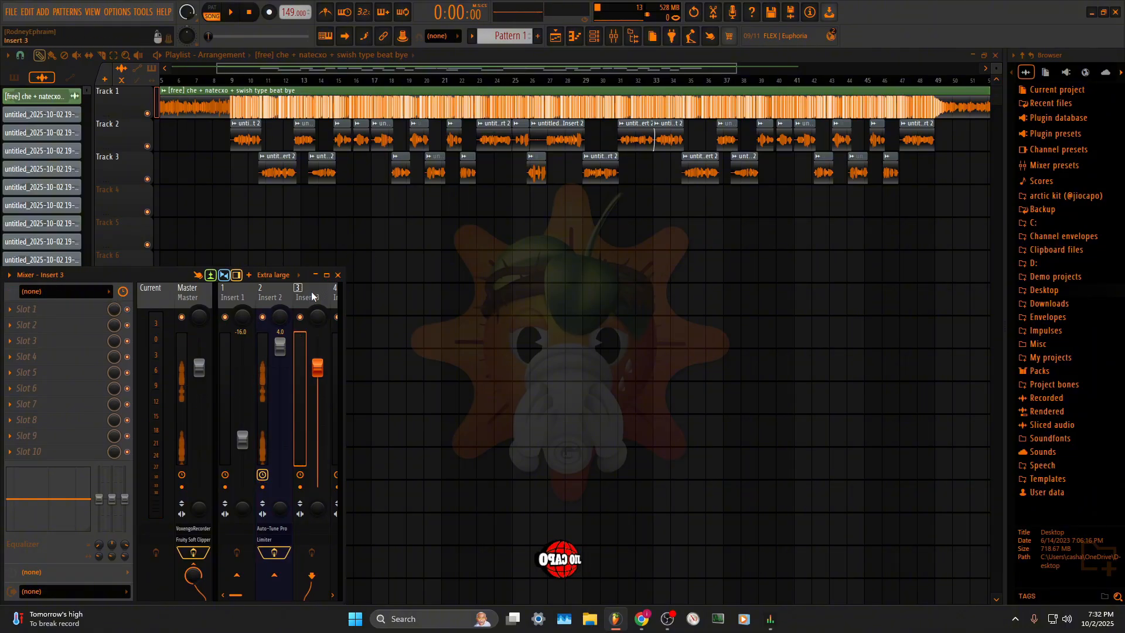
left_click(65, 292)
left_click(48, 383)
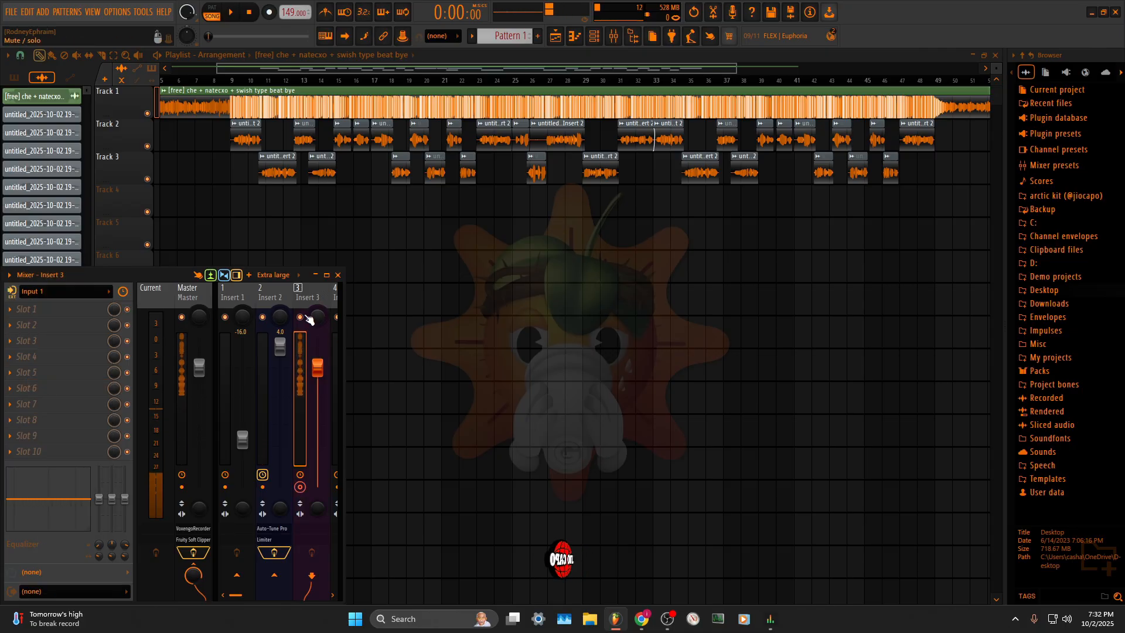
Check Insert 2's effect chain and load Auto-Tune Pro into slot 1 of Insert 3
left_click(272, 297)
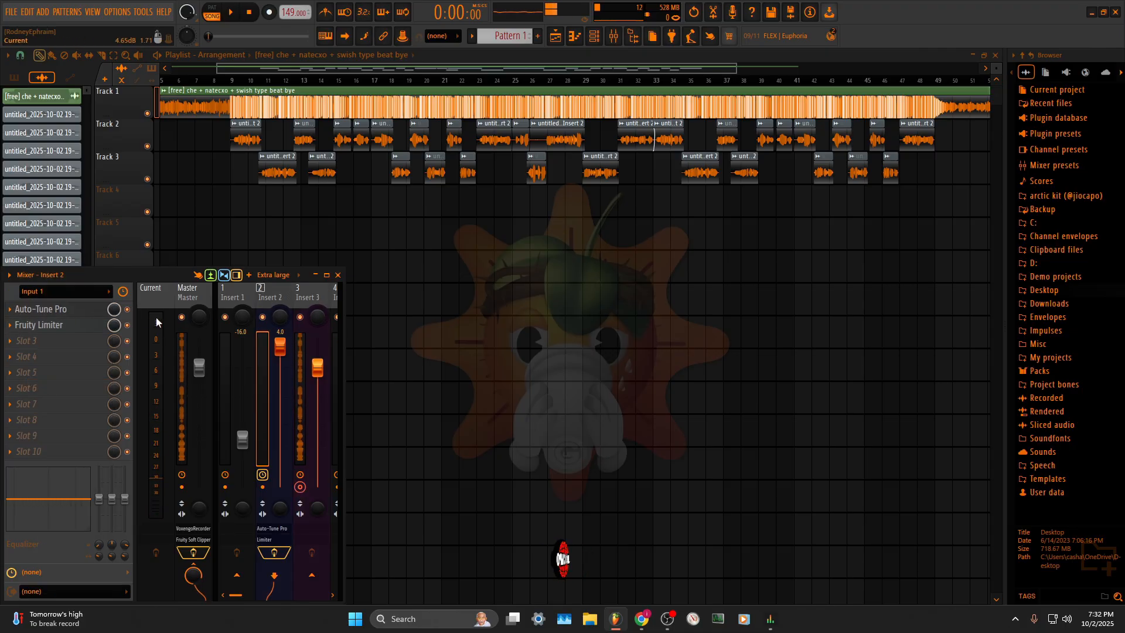
left_click(295, 295)
left_click(38, 309)
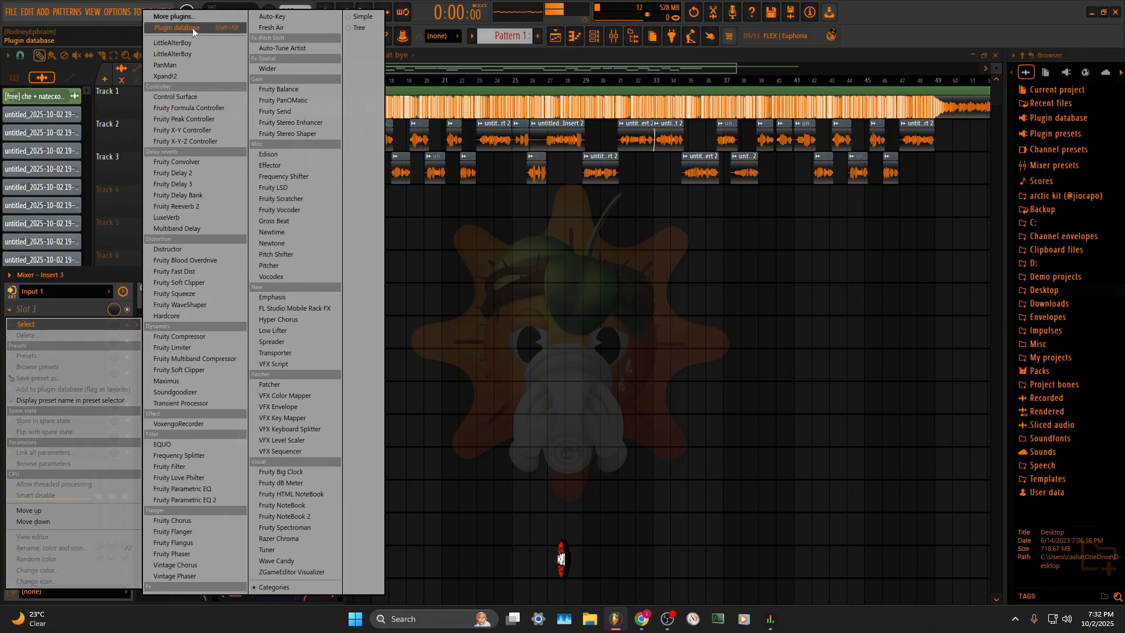
left_click(175, 17)
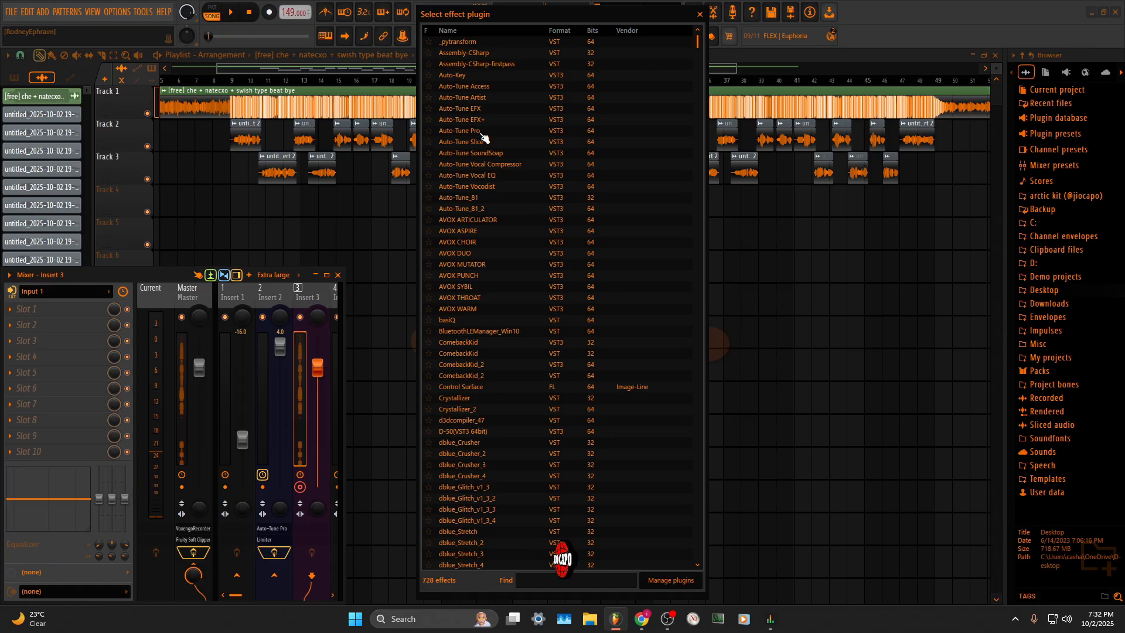
double_click(484, 133)
Set the key to A and the scale to Major in Insert 3's Auto-Tune Pro
left_click(175, 159)
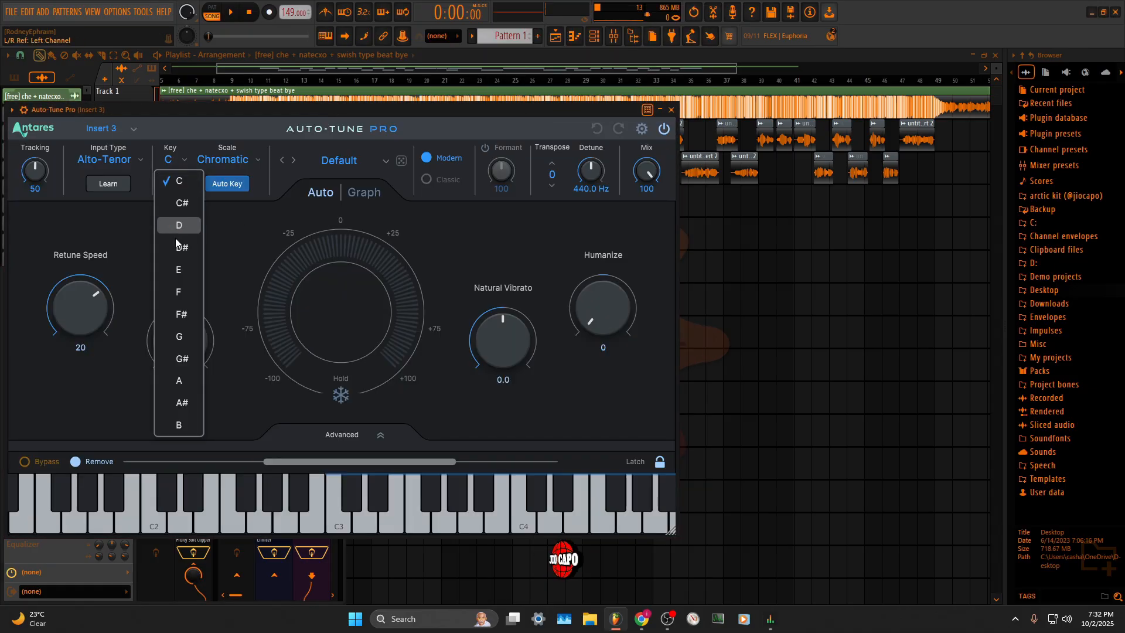
left_click(171, 378)
left_click(231, 153)
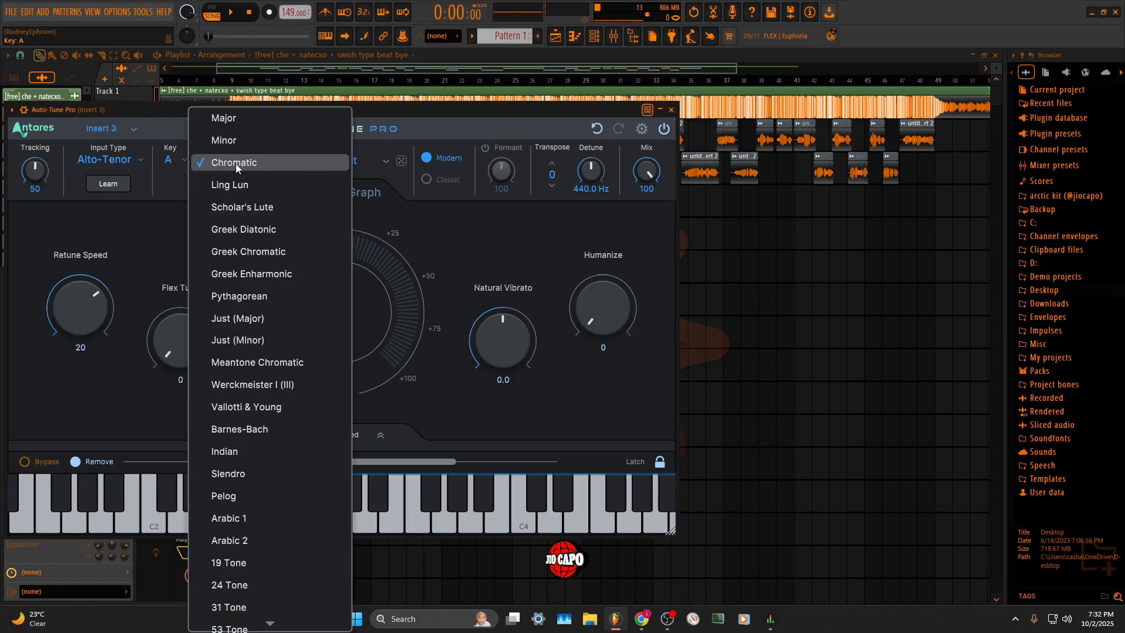
left_click(223, 91)
Enable Use Low Latency in Insert 3's Auto-Tune Pro and set its Detune to 439.0 Hz
left_click(643, 128)
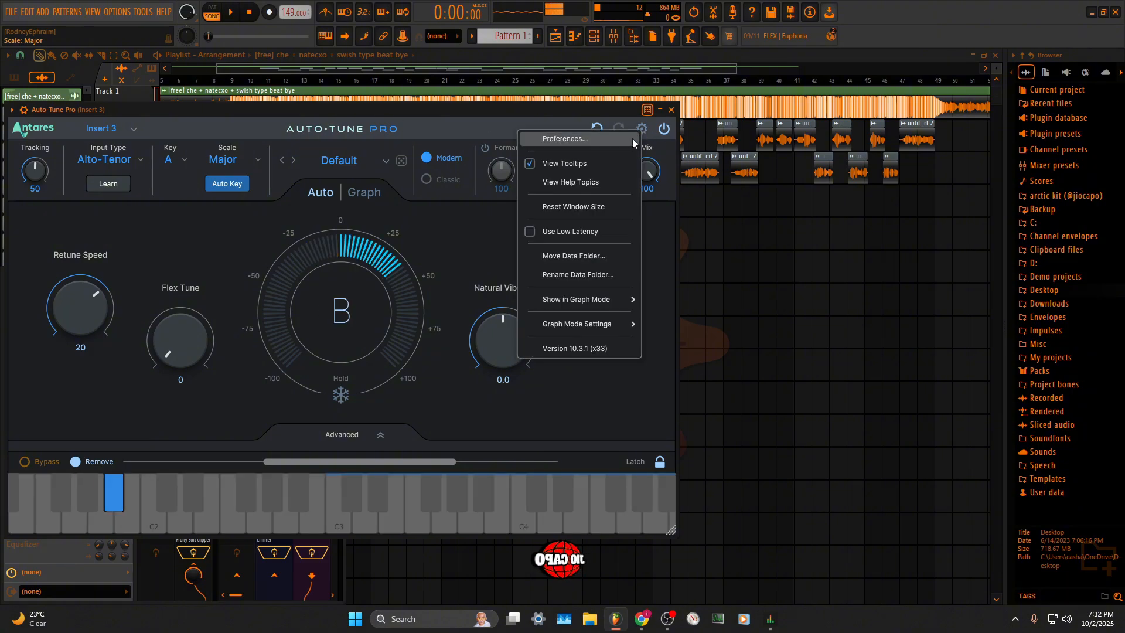
left_click(531, 233)
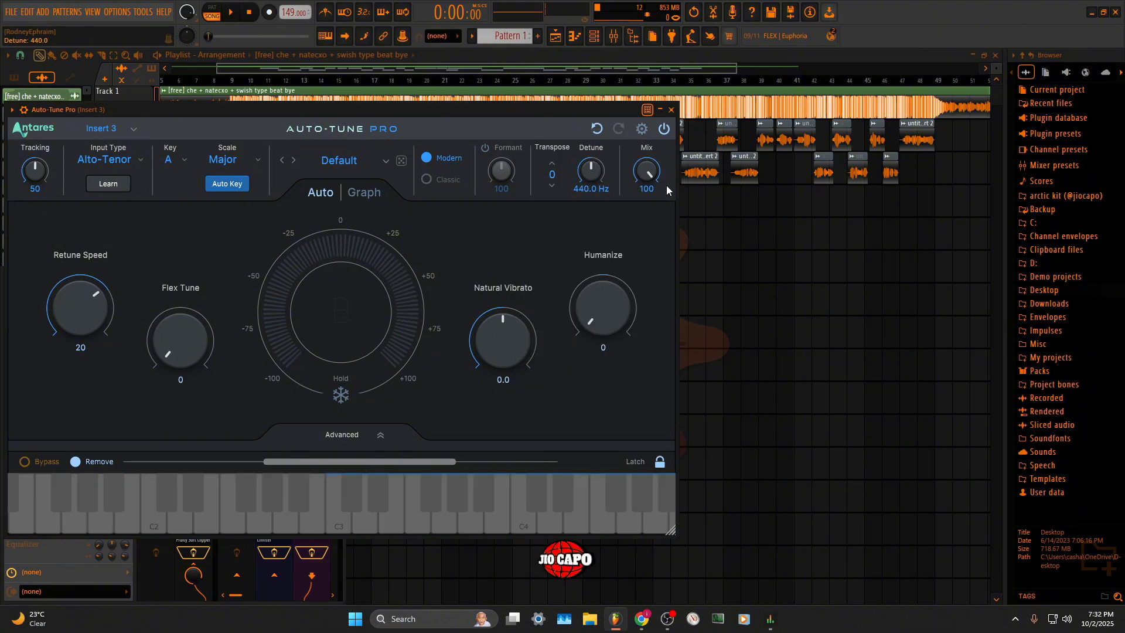
left_click_drag(590, 170, 590, 167)
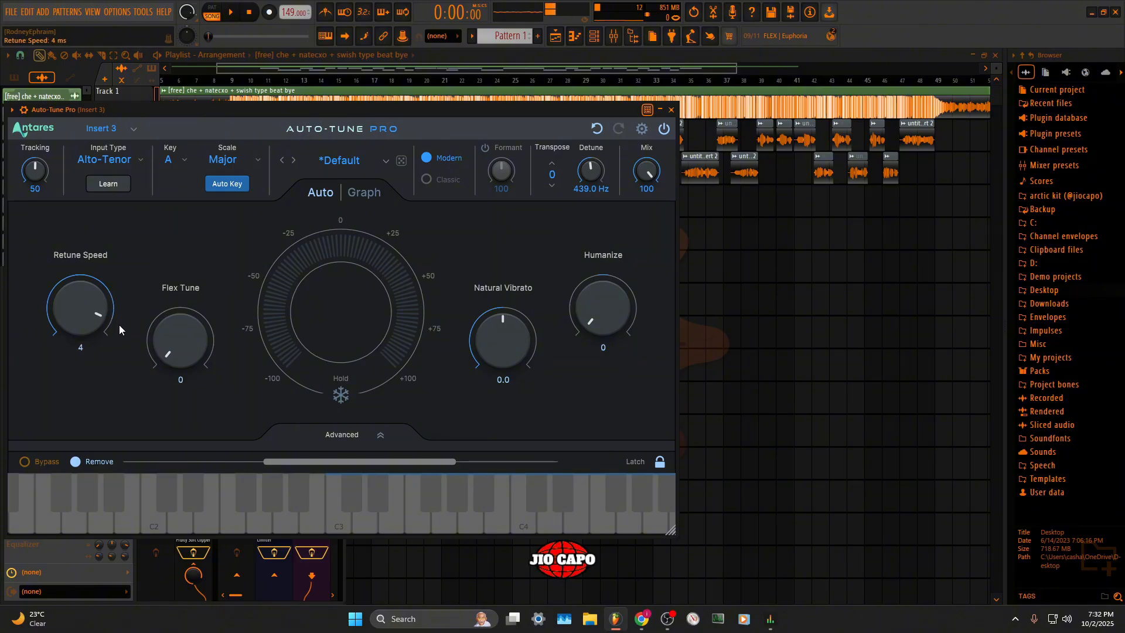
Set Retune Speed to 3 and Humanize to 33 in Insert 3's Auto-Tune Pro, and dismiss its window
left_click_drag(119, 325, 115, 327)
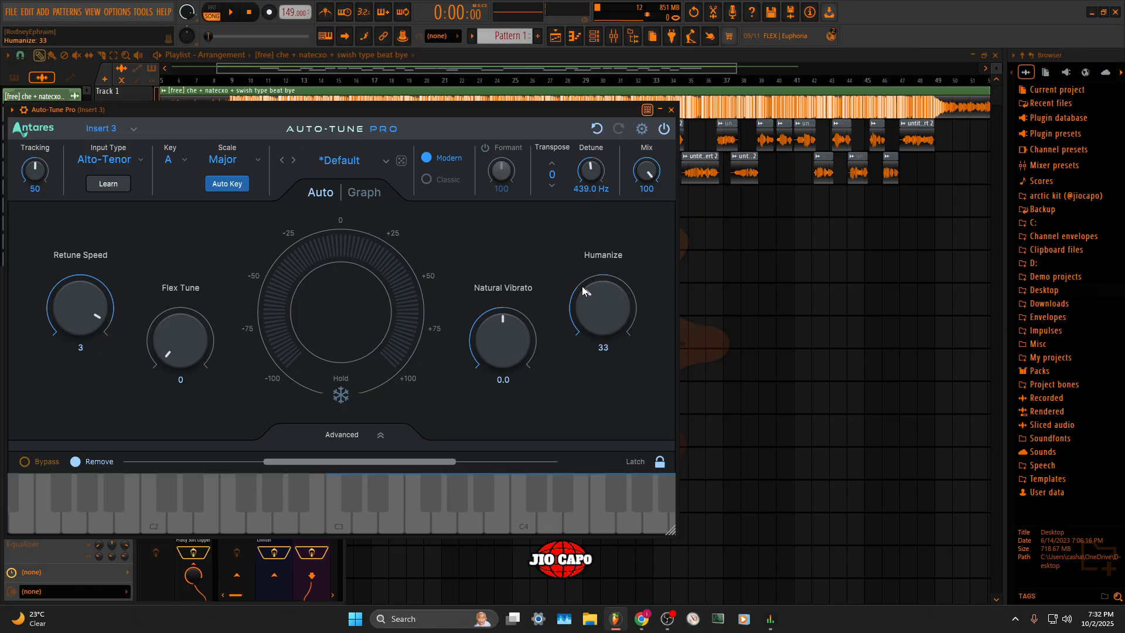
left_click(660, 110)
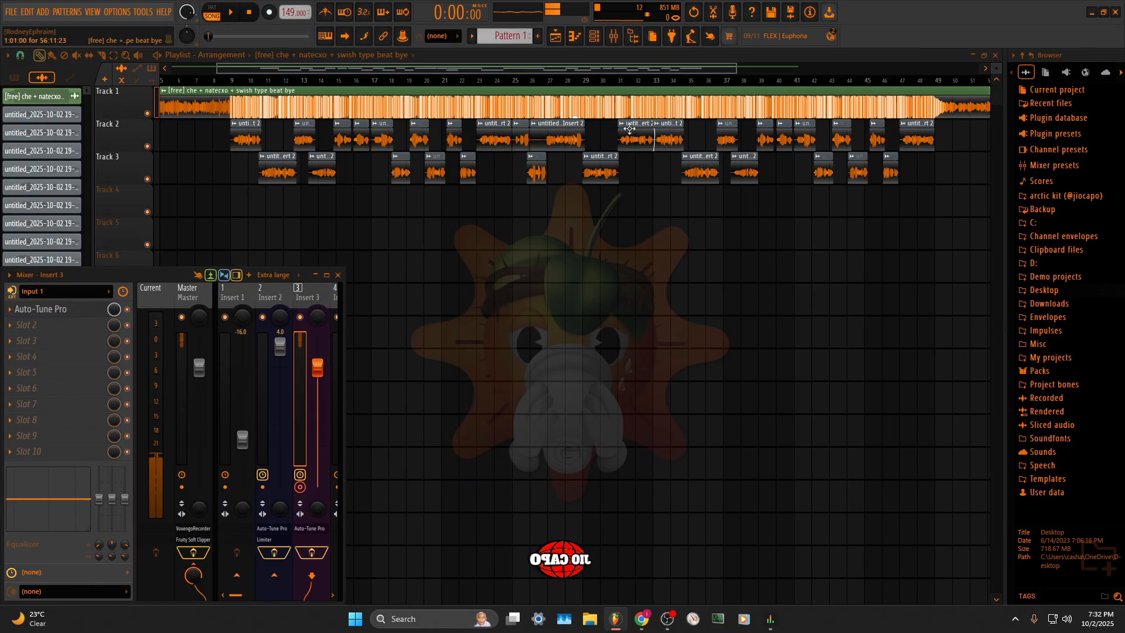
Load Fruity Limiter into slot 2 of Insert 3 and apply its Noise gate preset
left_click(62, 325)
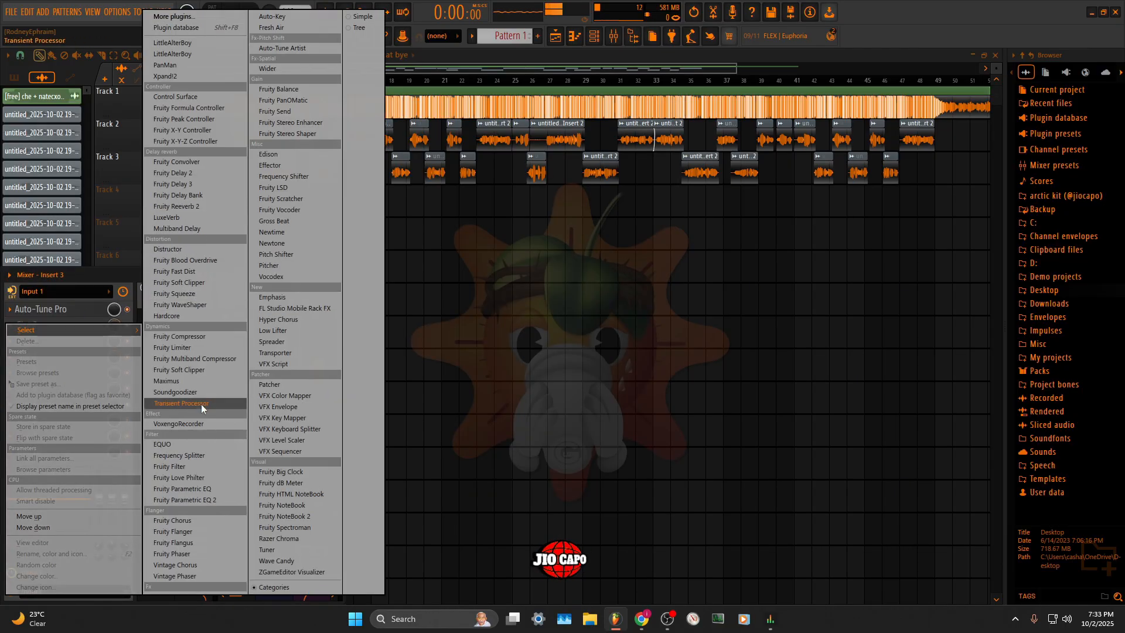
left_click(203, 347)
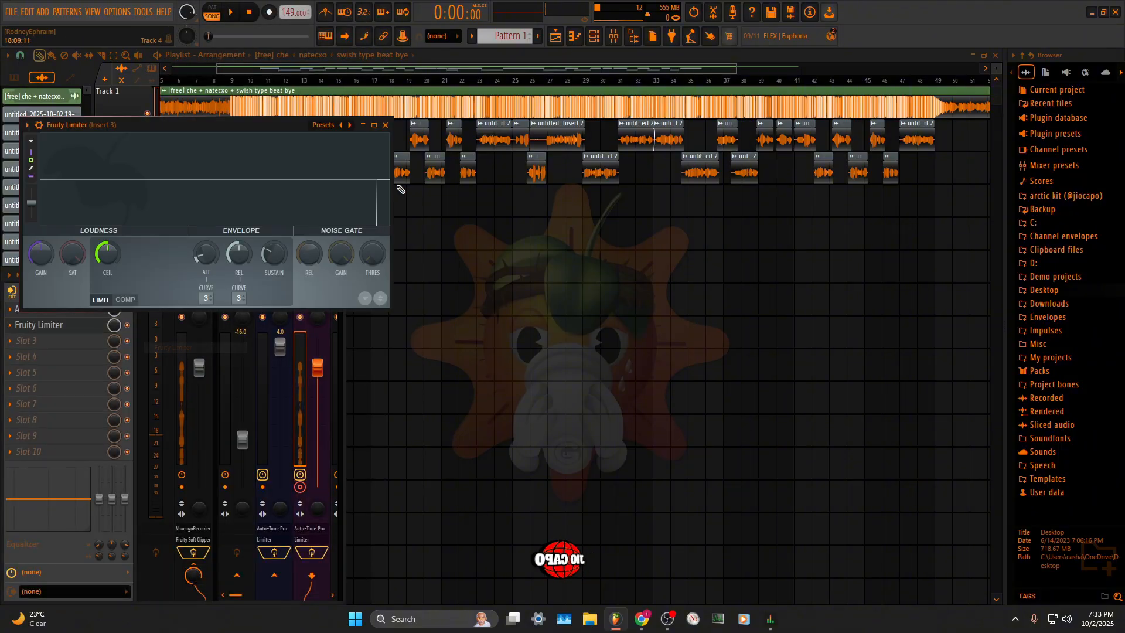
right_click(335, 252)
left_click(362, 344)
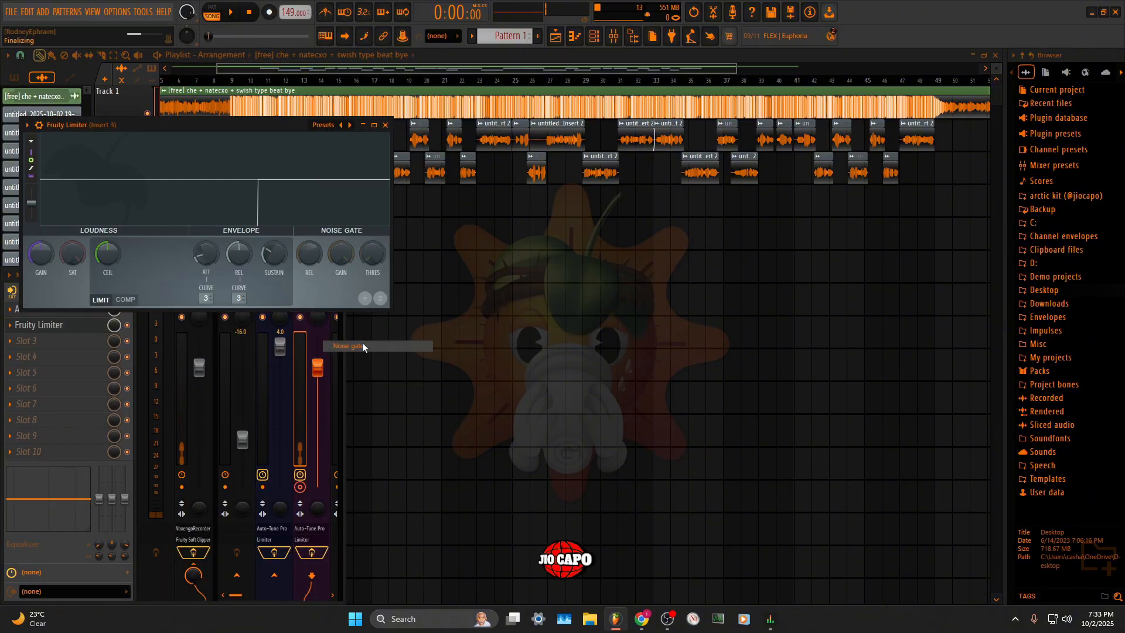
Switch Insert 3's Fruity Limiter to compressor mode, adjust its threshold and ratio, and close its window
left_click(124, 299)
left_click_drag(107, 254, 171, 248)
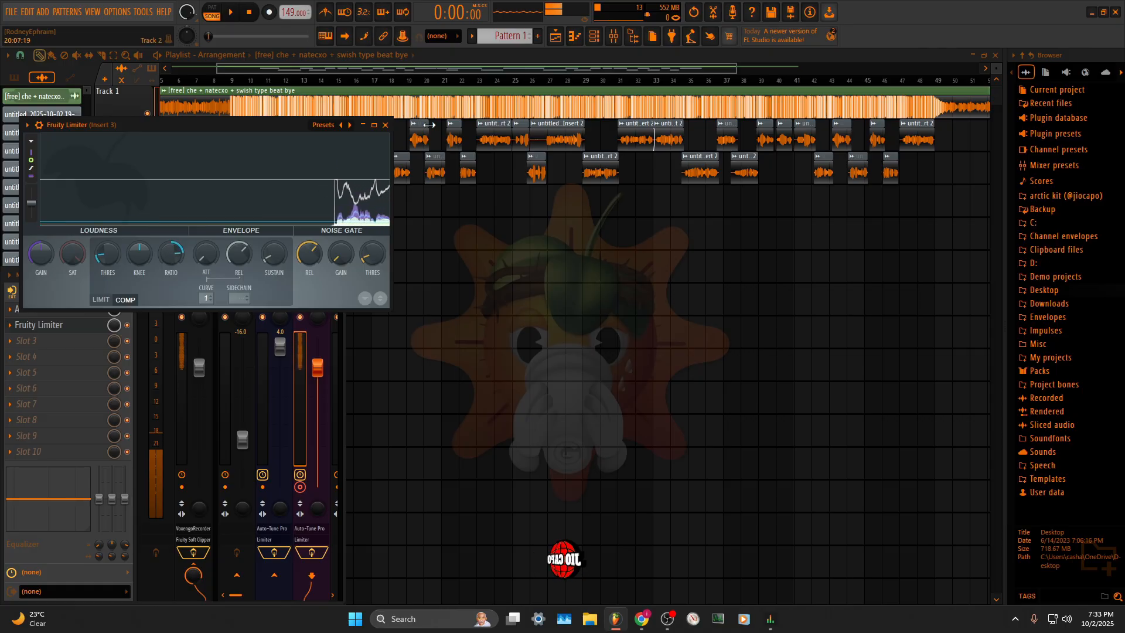
left_click(386, 124)
Raise Insert 3's volume fader slightly above Insert 2's level and set its Fruity Limiter noise gate threshold to -35.7 dB
left_click(272, 300)
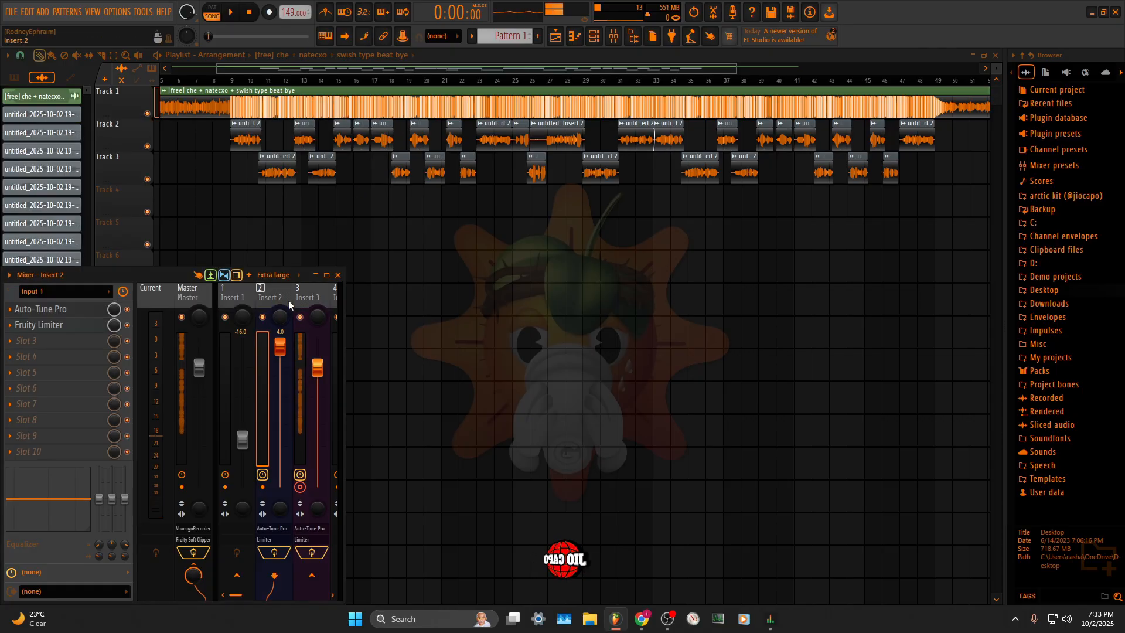
left_click(311, 297)
left_click_drag(317, 368, 317, 341)
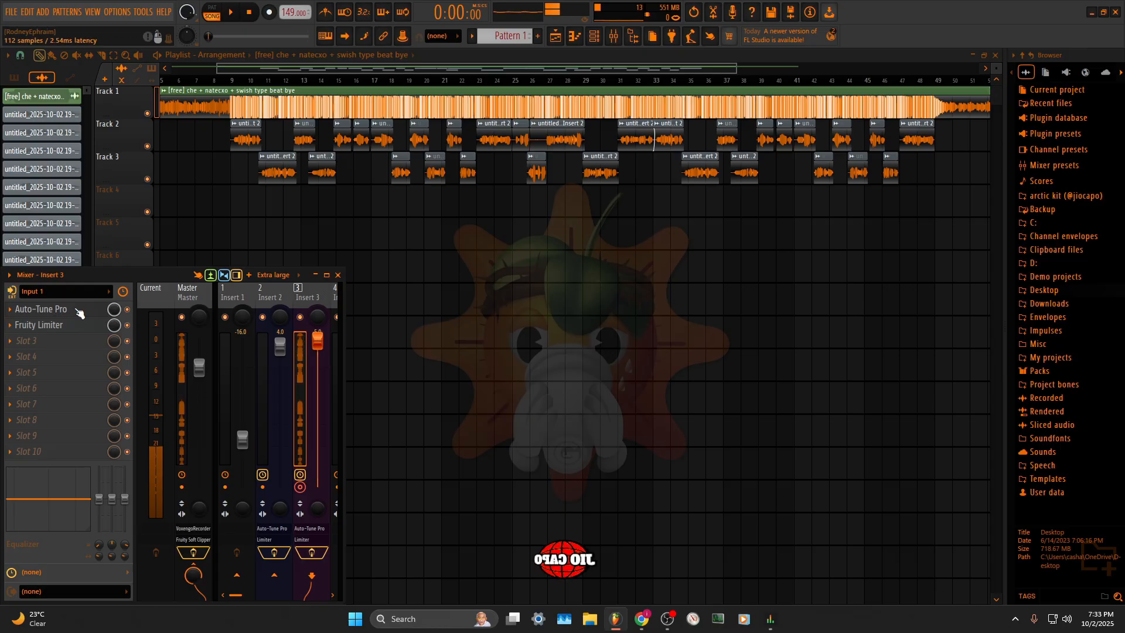
left_click(39, 324)
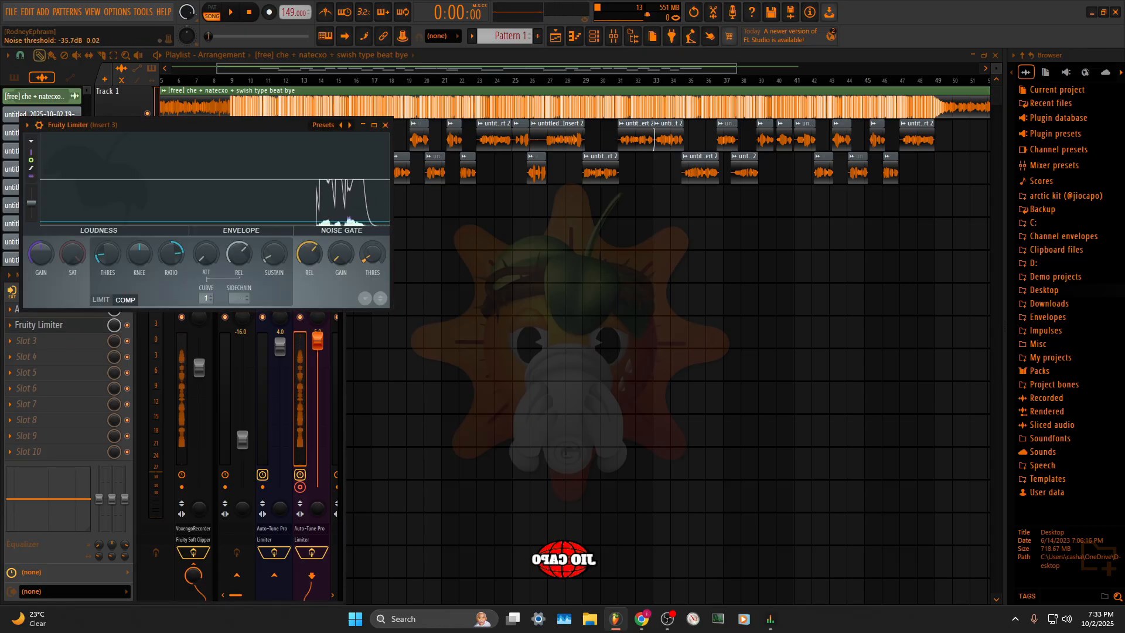
left_click(385, 125)
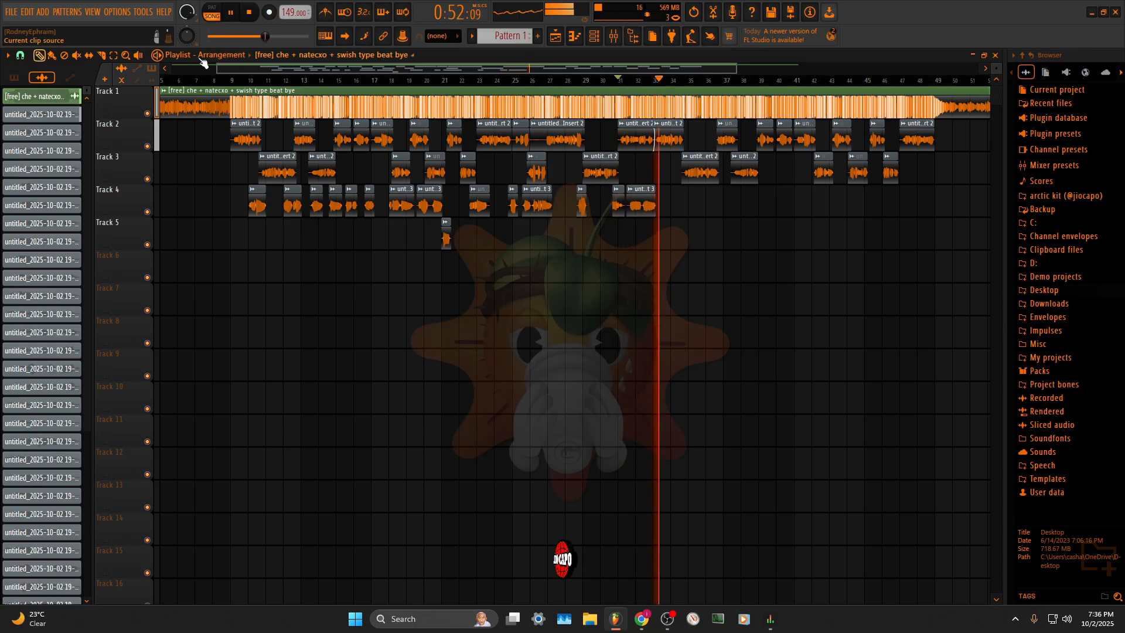
Stop playback and look over the recorded vocal clips across the whole arrangement
key("space")
left_click_drag(682, 69, 448, 70)
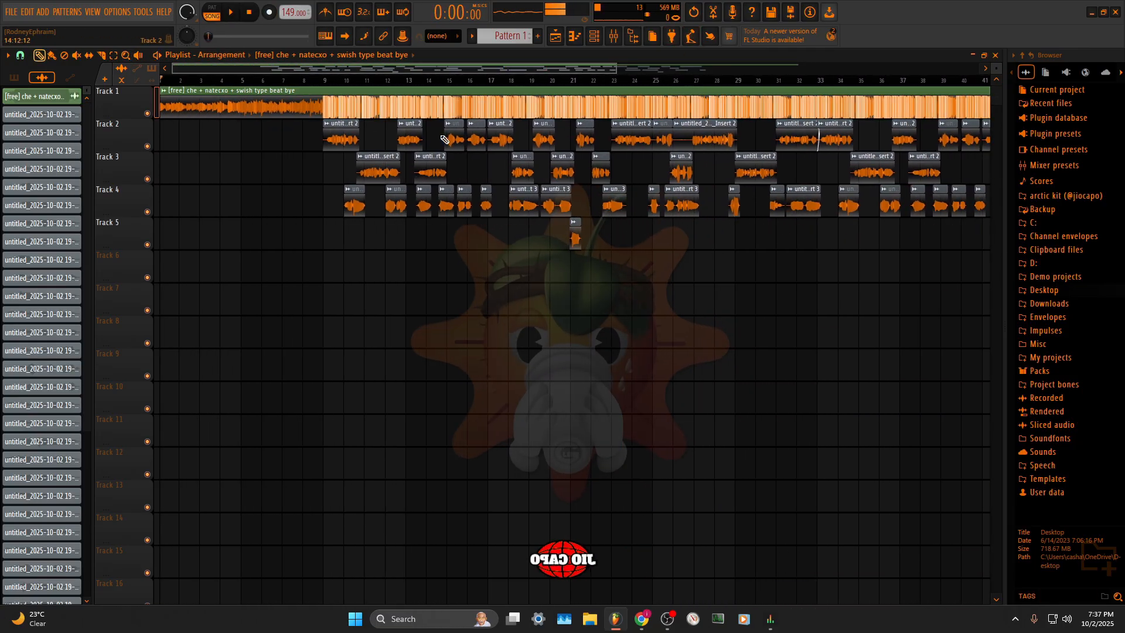
scroll(493, 110, "down", 3)
scroll(493, 110, "down", 2)
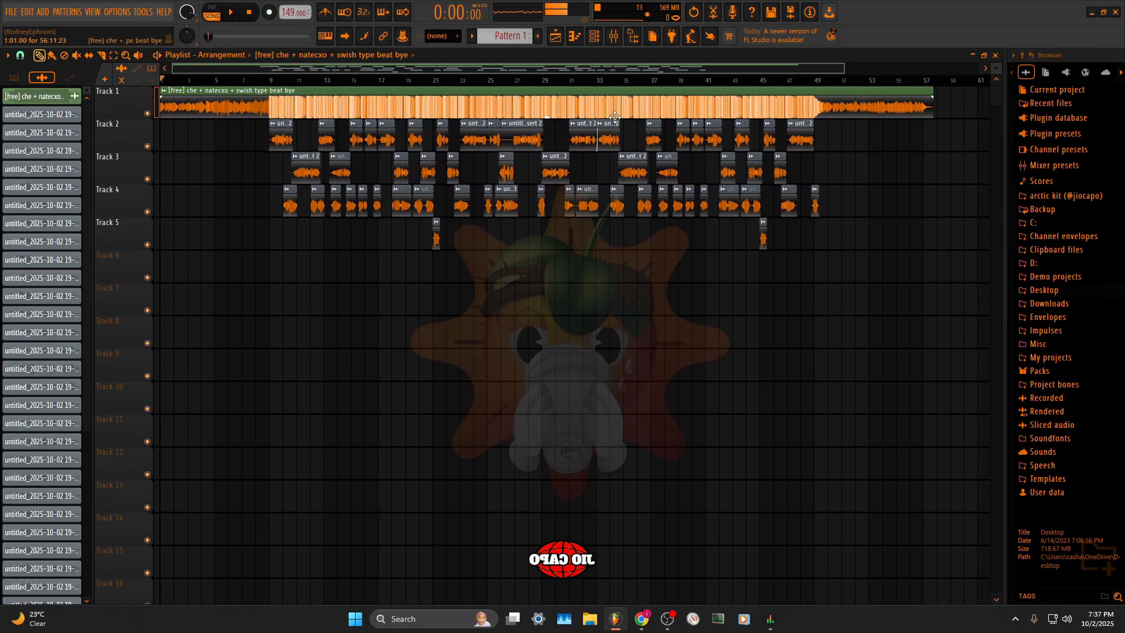
scroll(495, 118, "up", 5)
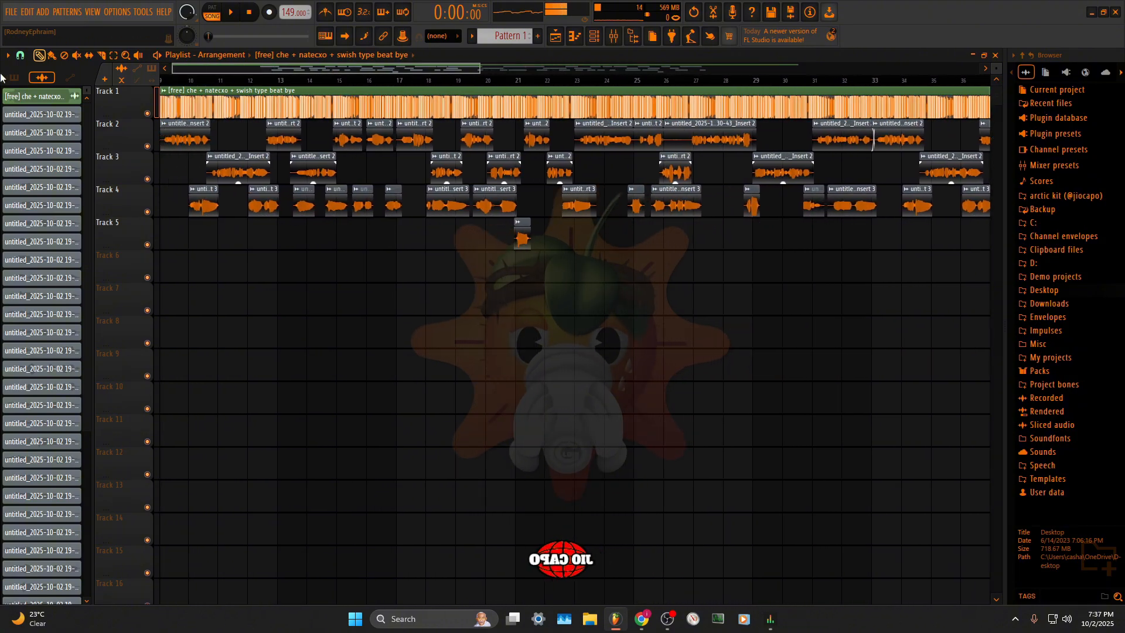
Change the playlist's snap setting and trim the first vocal clip on Track 2
left_click_drag(272, 66, 180, 67)
left_click(20, 54)
left_click(39, 111)
scroll(468, 180, "up", 5)
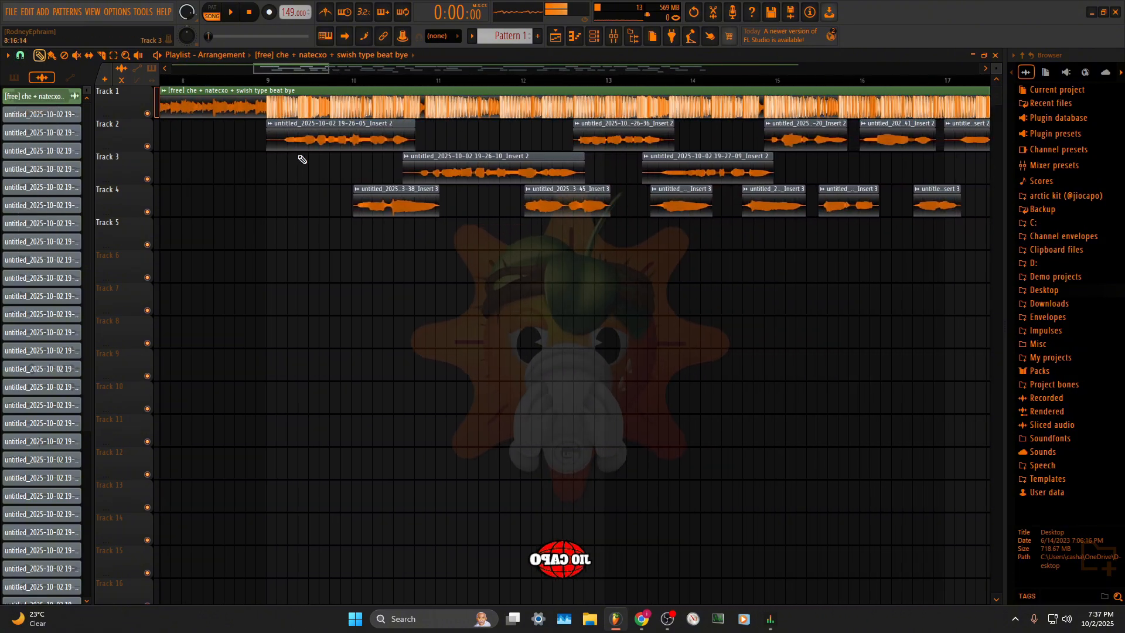
left_click_drag(236, 146, 255, 150)
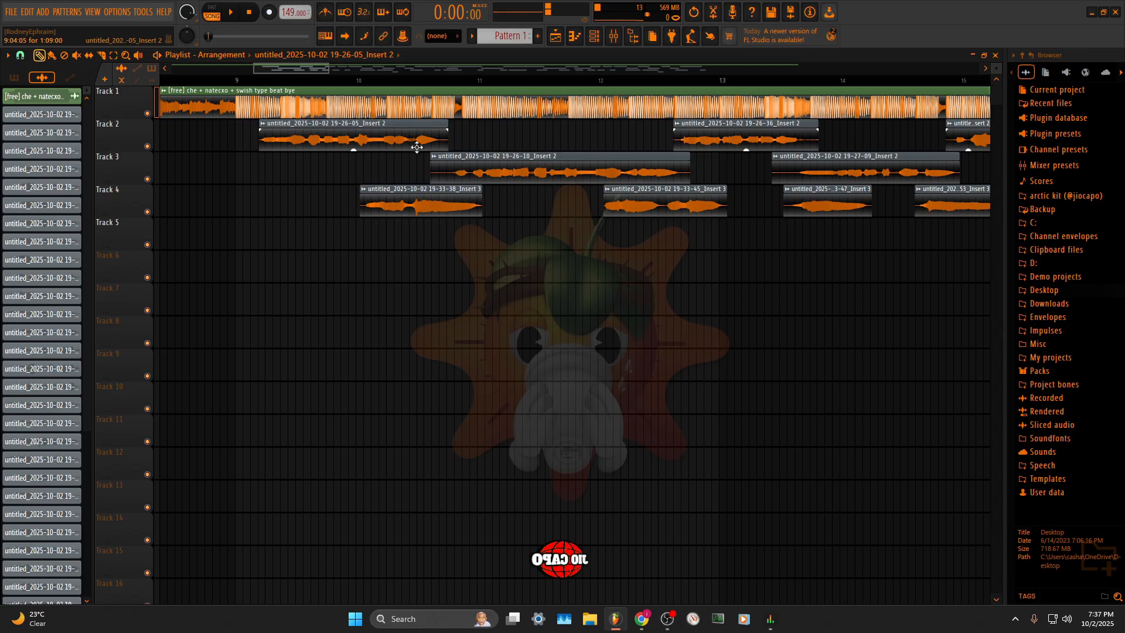
Trim the silent starts and ends of the vocal clips on Track 3 and the neighbouring vocal tracks
left_click_drag(430, 175, 451, 182)
left_click_drag(690, 176, 679, 182)
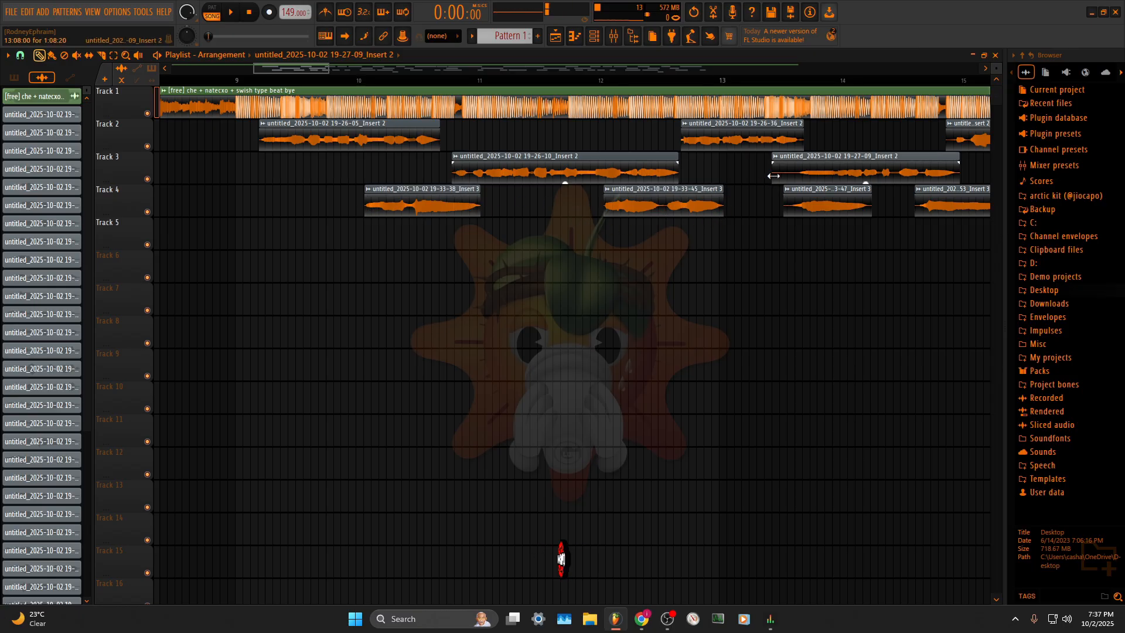
left_click_drag(774, 175, 797, 185)
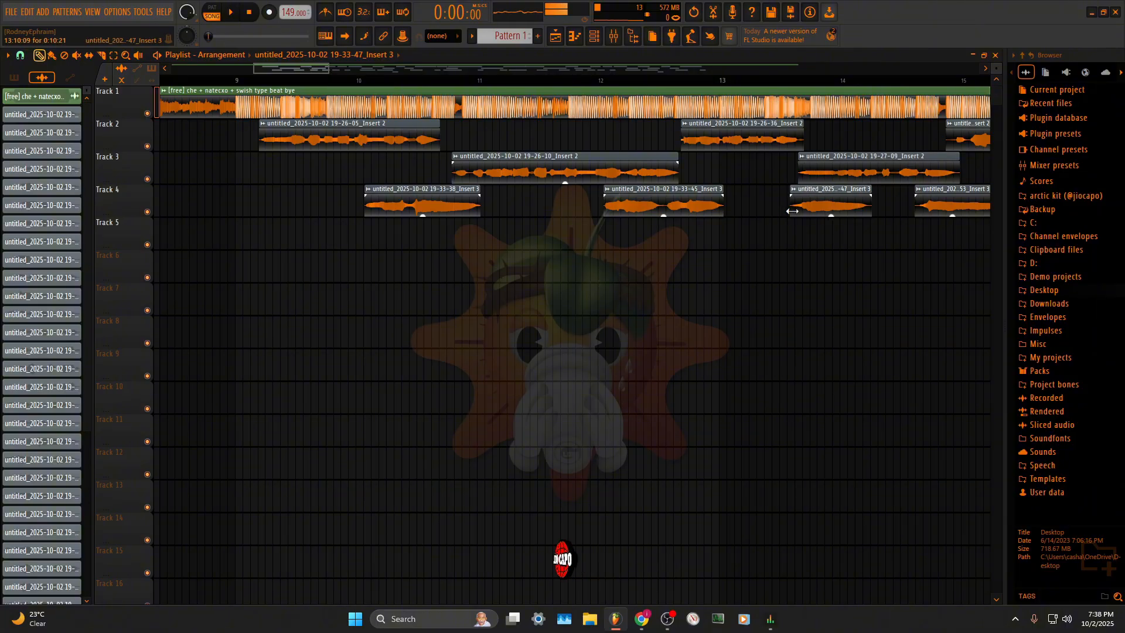
scroll(793, 214, "down", 3)
left_click_drag(310, 65, 375, 69)
scroll(362, 188, "up", 3)
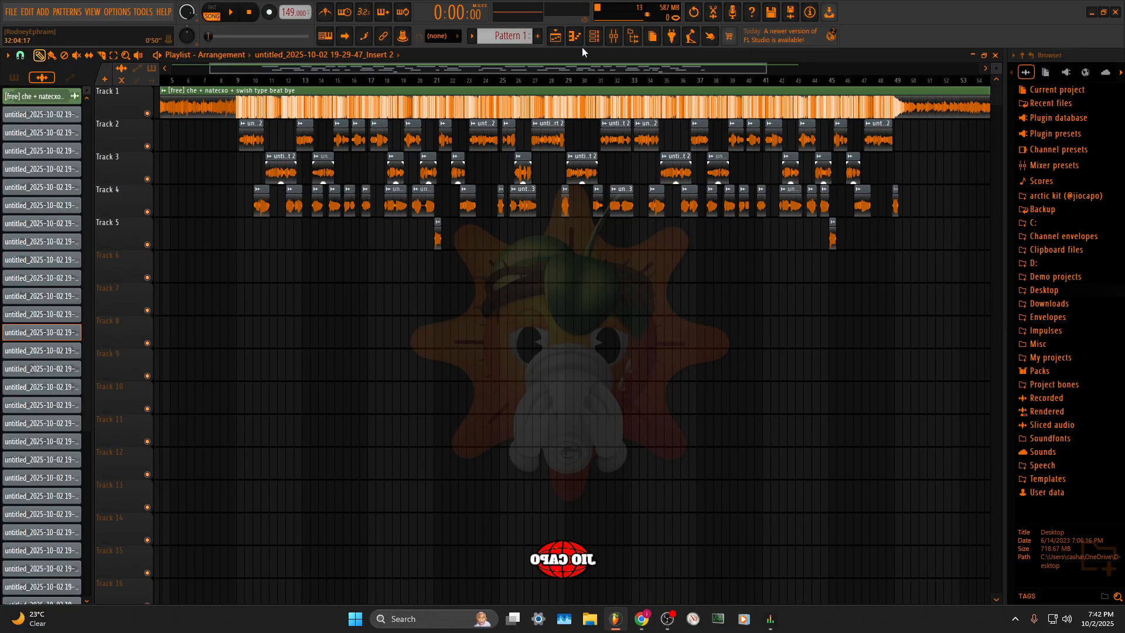
left_click(594, 36)
left_click(594, 36)
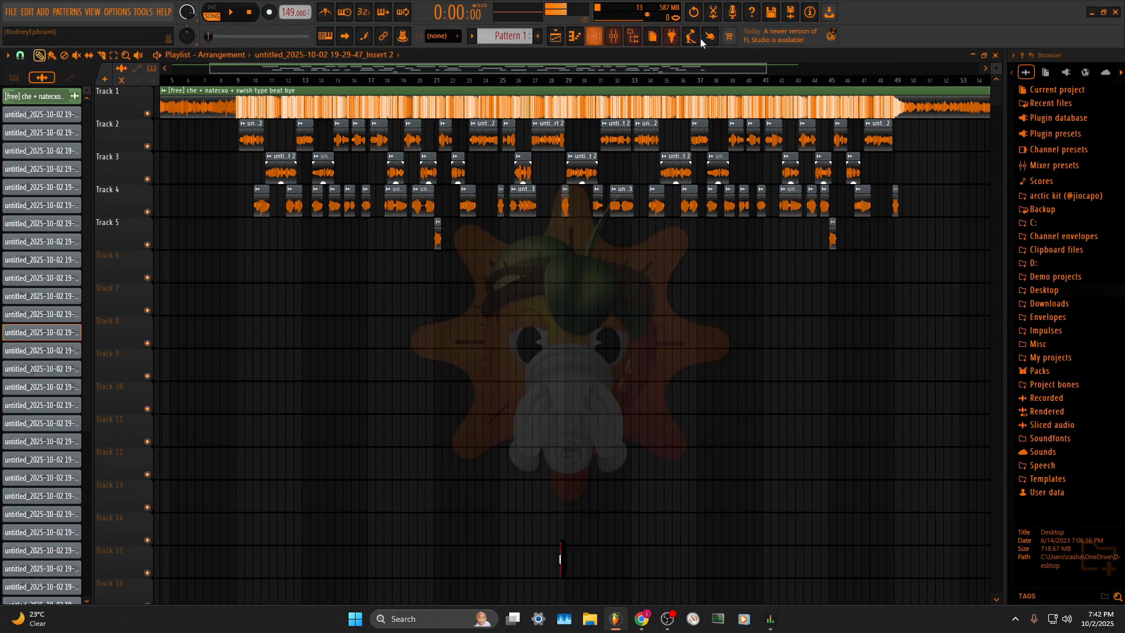
left_click(1103, 12)
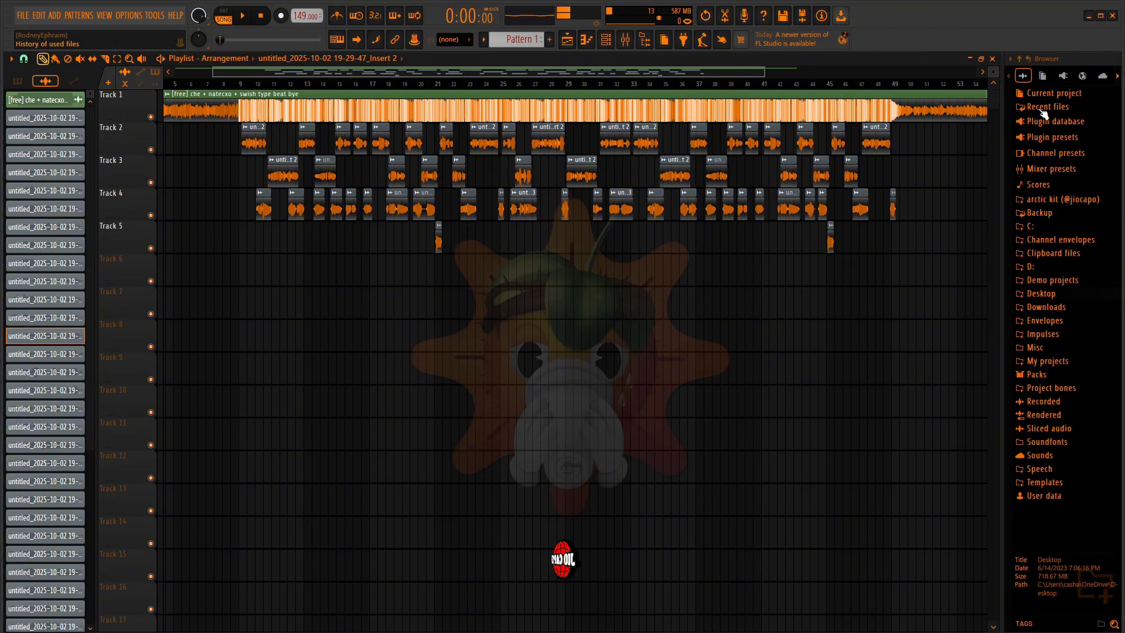
left_click(1101, 16)
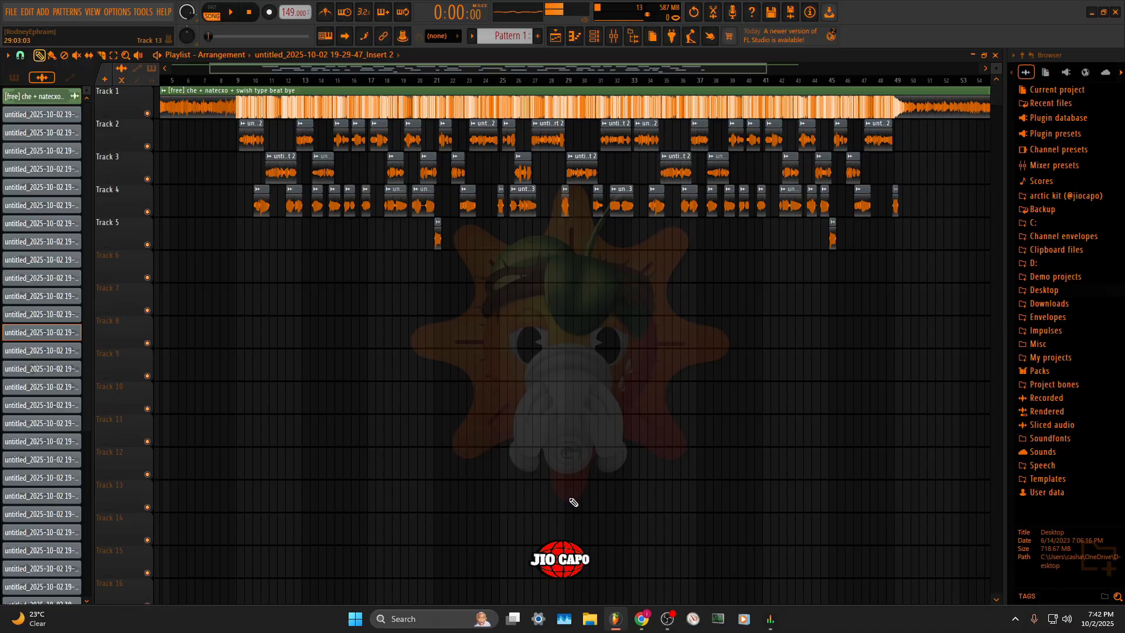
left_click(666, 619)
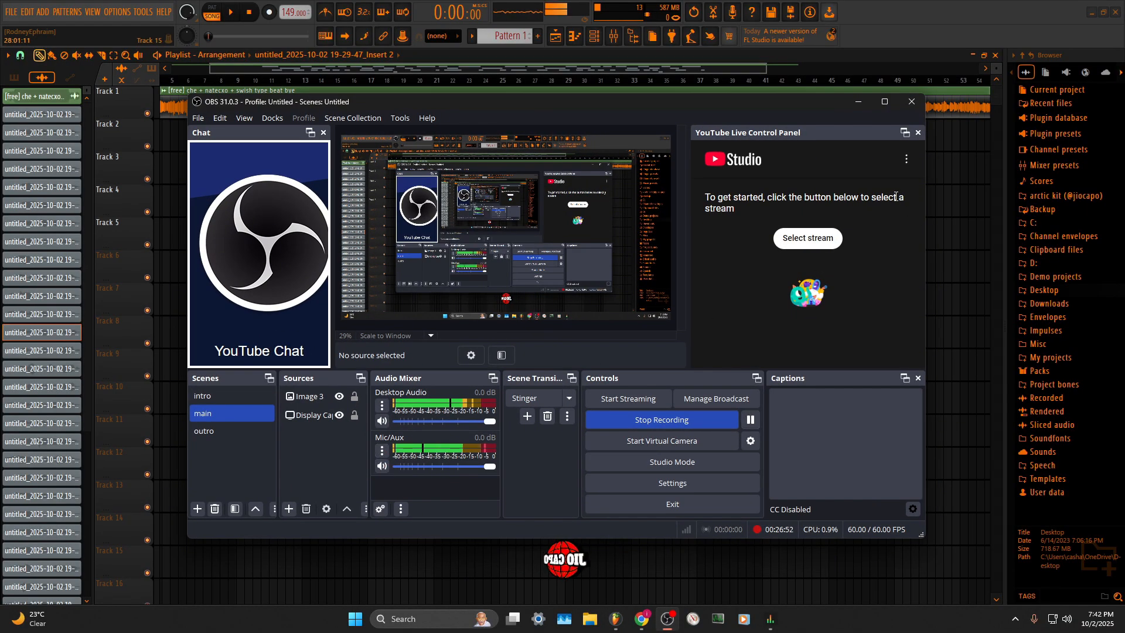
left_click(866, 102)
Disarm recording on Insert 3 in the mixer and reset the volume faders of Inserts 1, 2 and 3 to default
left_click(614, 36)
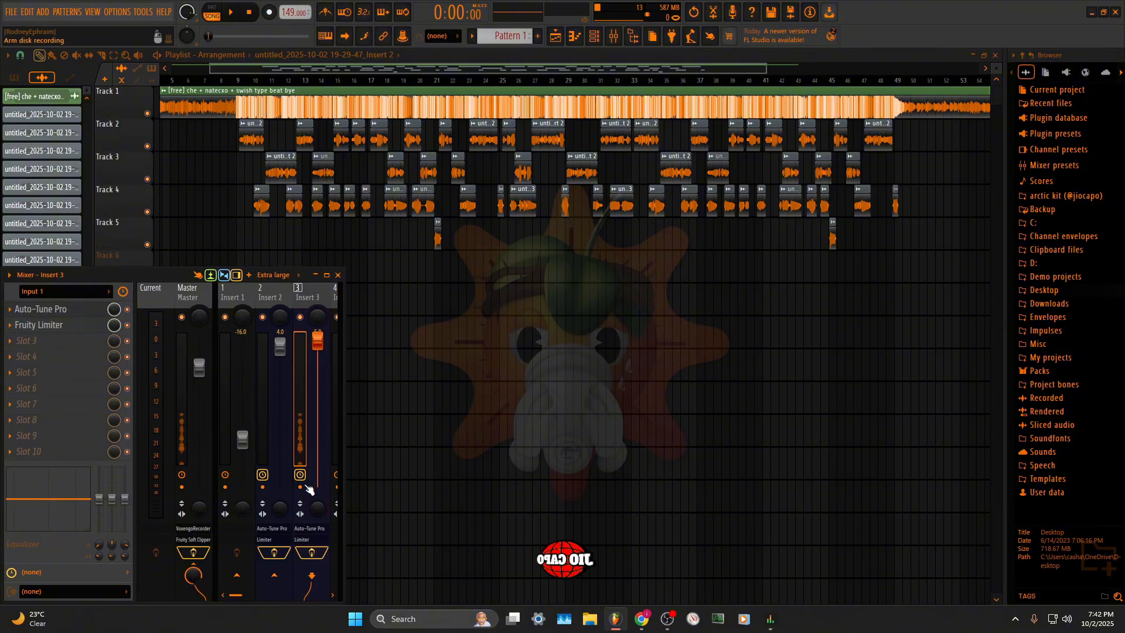
right_click(241, 436)
left_click(256, 409)
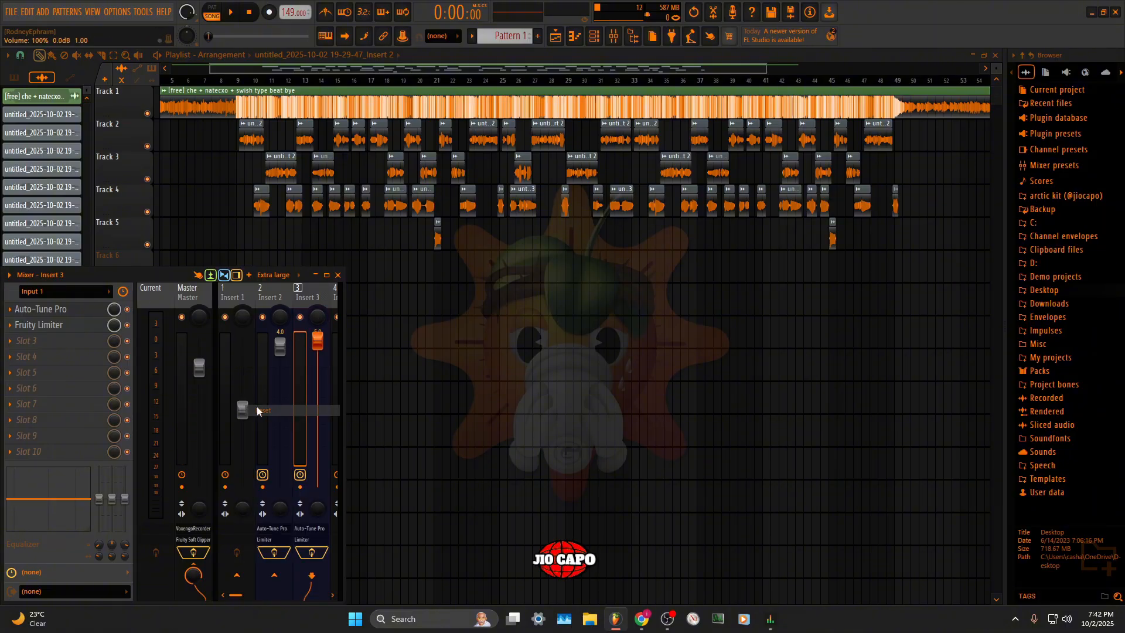
right_click(290, 346)
left_click(302, 348)
right_click(317, 339)
left_click(328, 341)
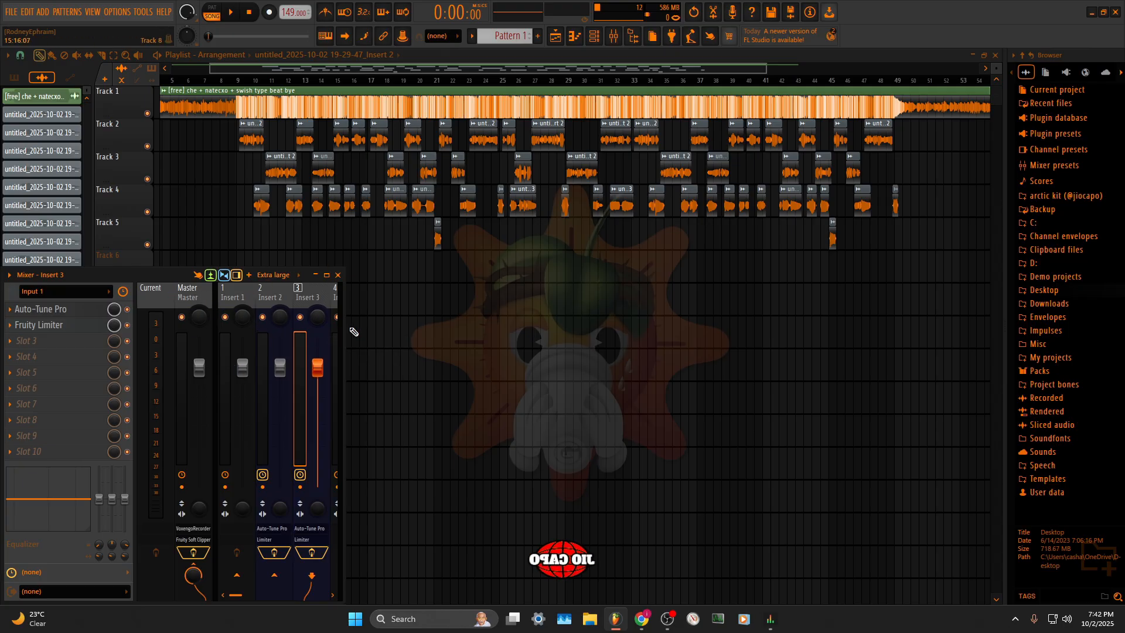
Widen the mixer to show more inserts and route Insert 2 to Insert 4 only
left_click_drag(344, 329, 747, 350)
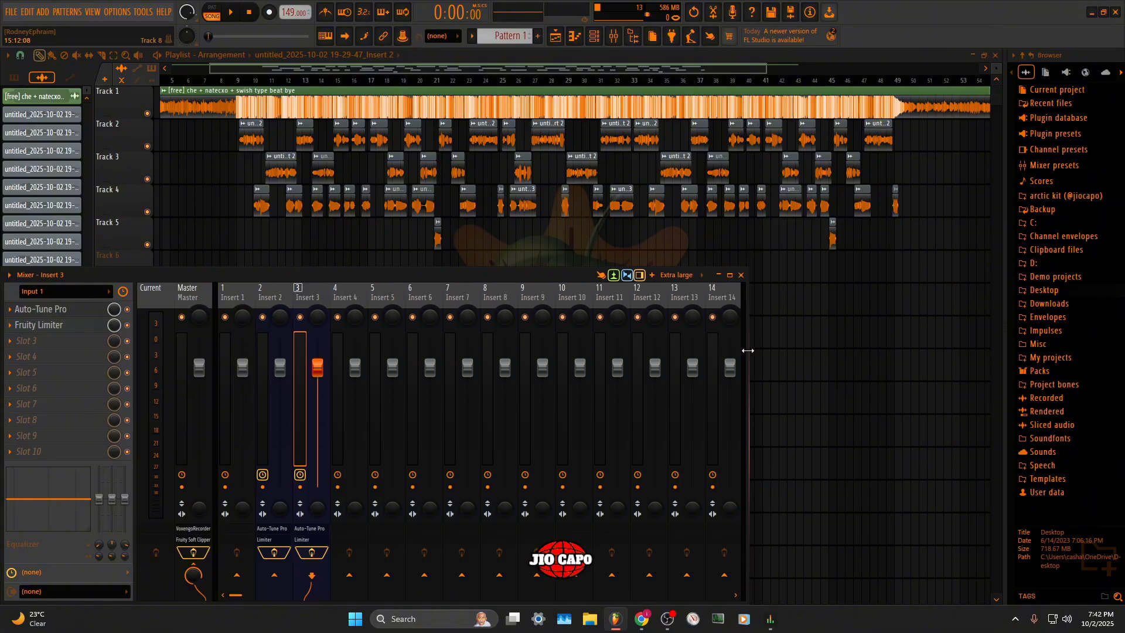
left_click(283, 293)
left_click(271, 297)
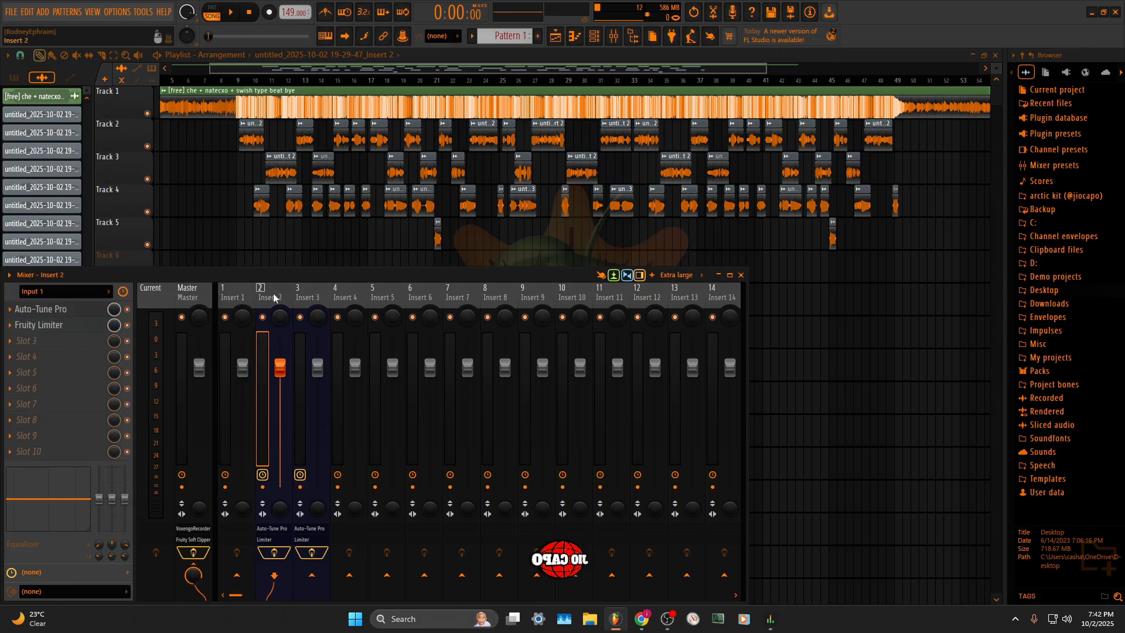
right_click(349, 574)
left_click(387, 551)
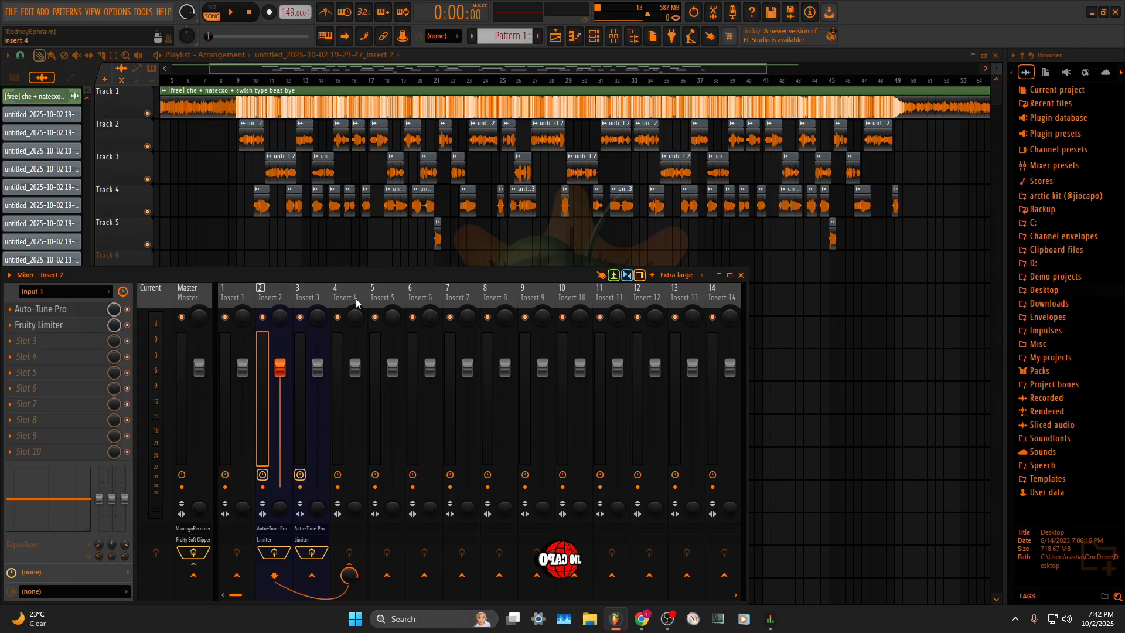
Route Insert 3 to Insert 5 only
left_click(306, 297)
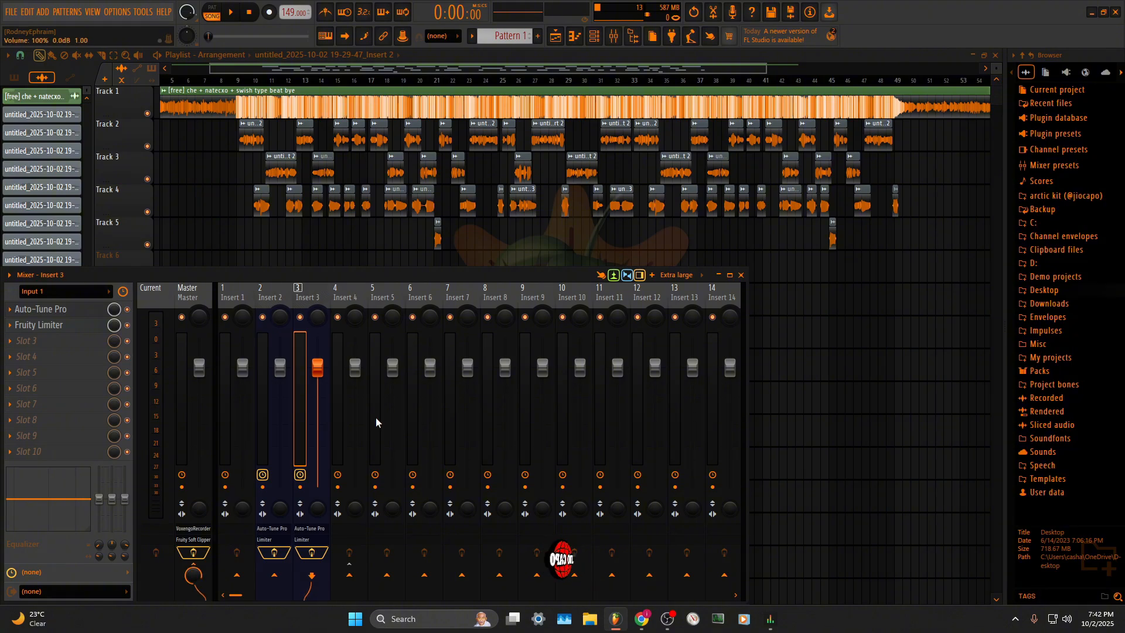
right_click(386, 576)
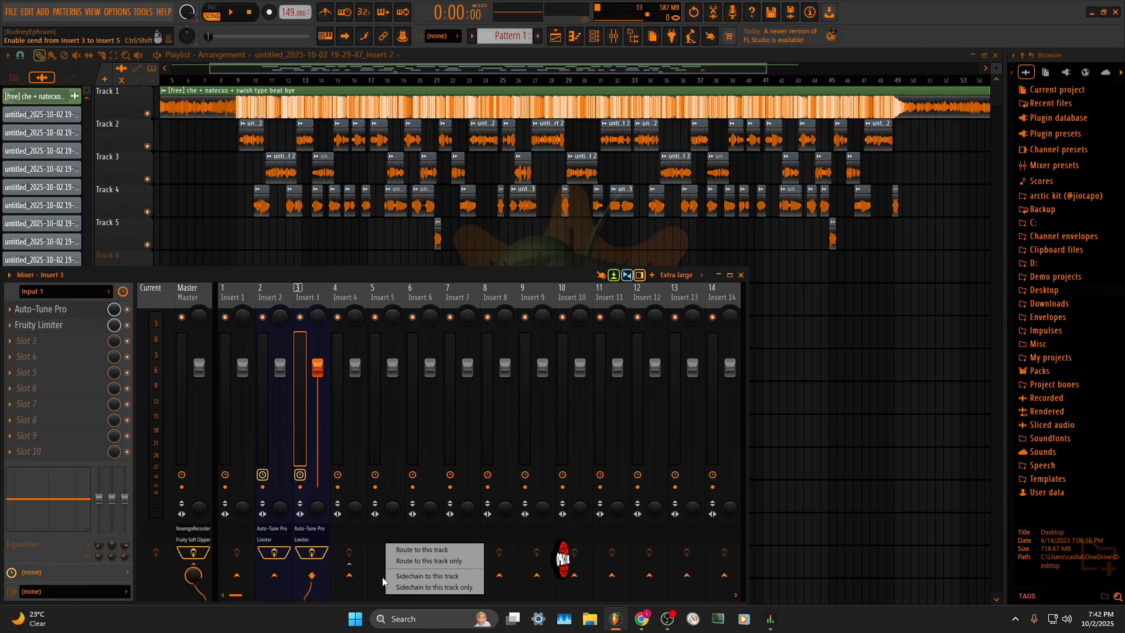
left_click(422, 550)
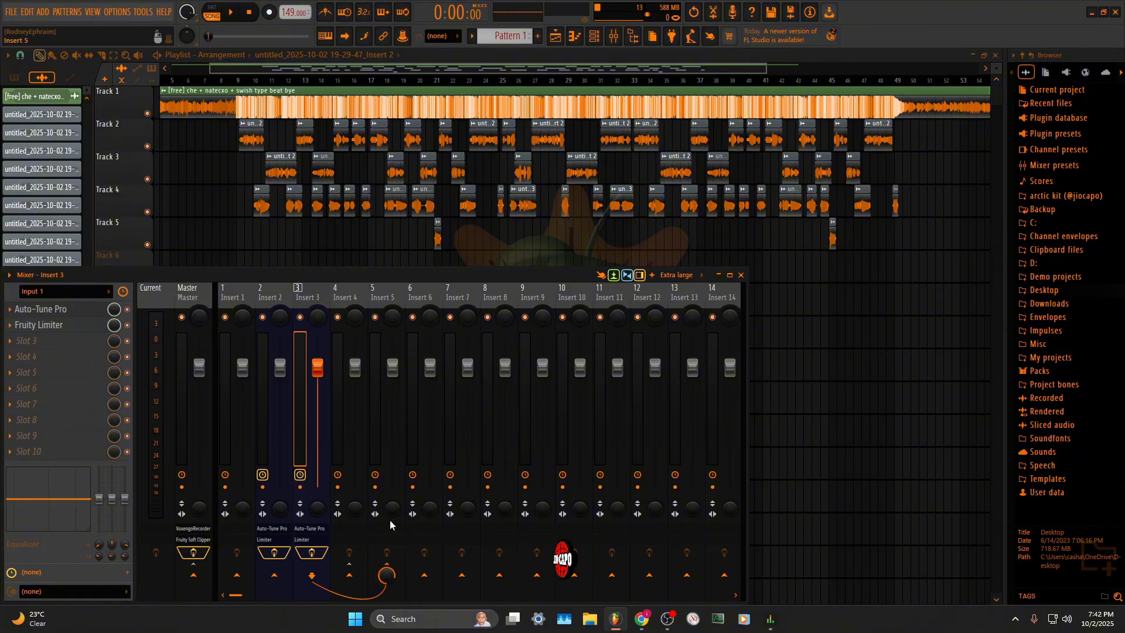
Check the mixer routing of Inserts 2, 3 and 4
left_click(263, 301)
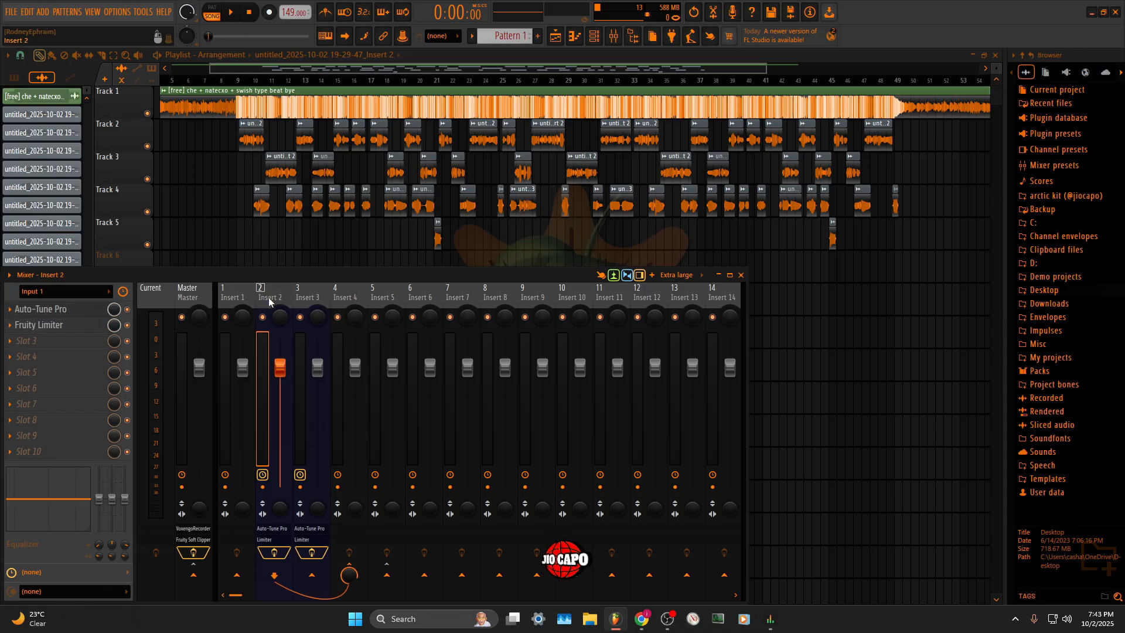
left_click(319, 302)
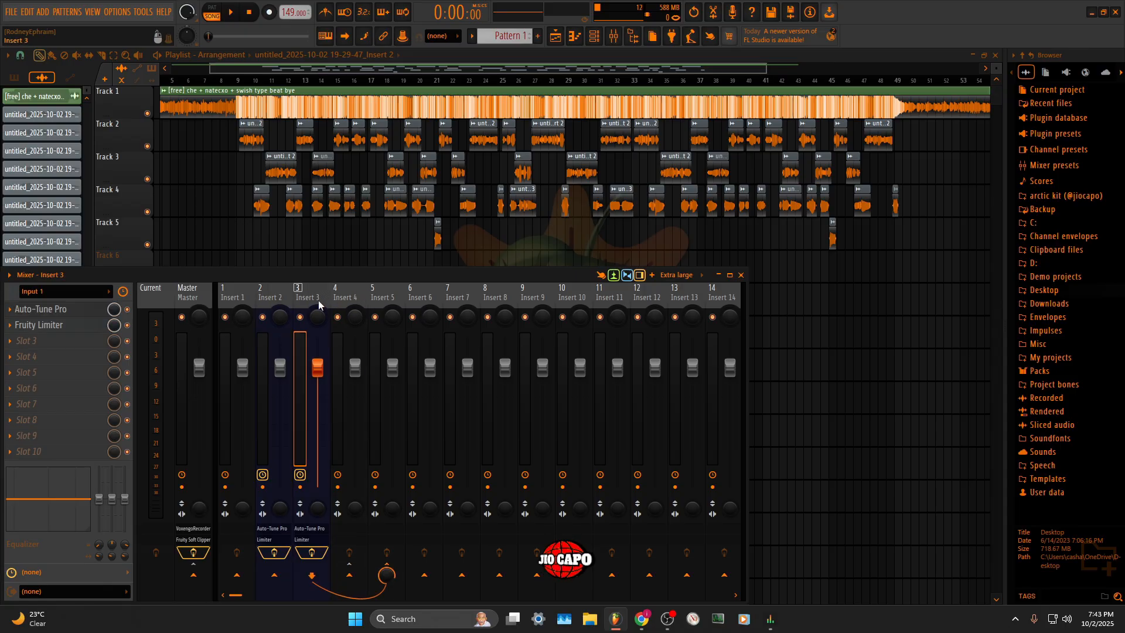
left_click(346, 297)
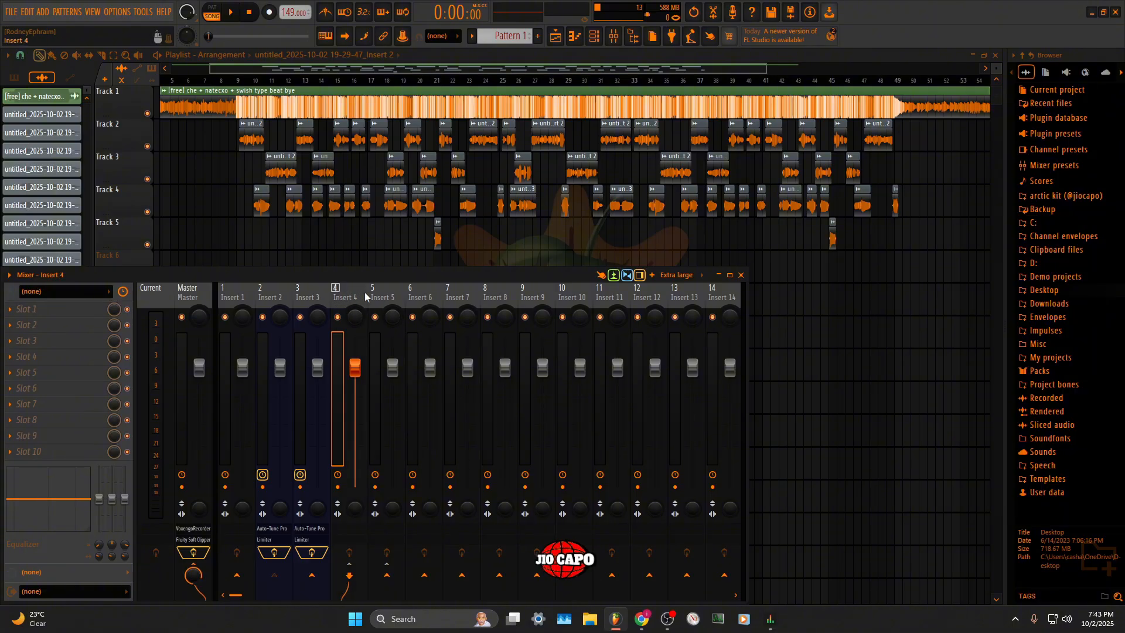
left_click(270, 295)
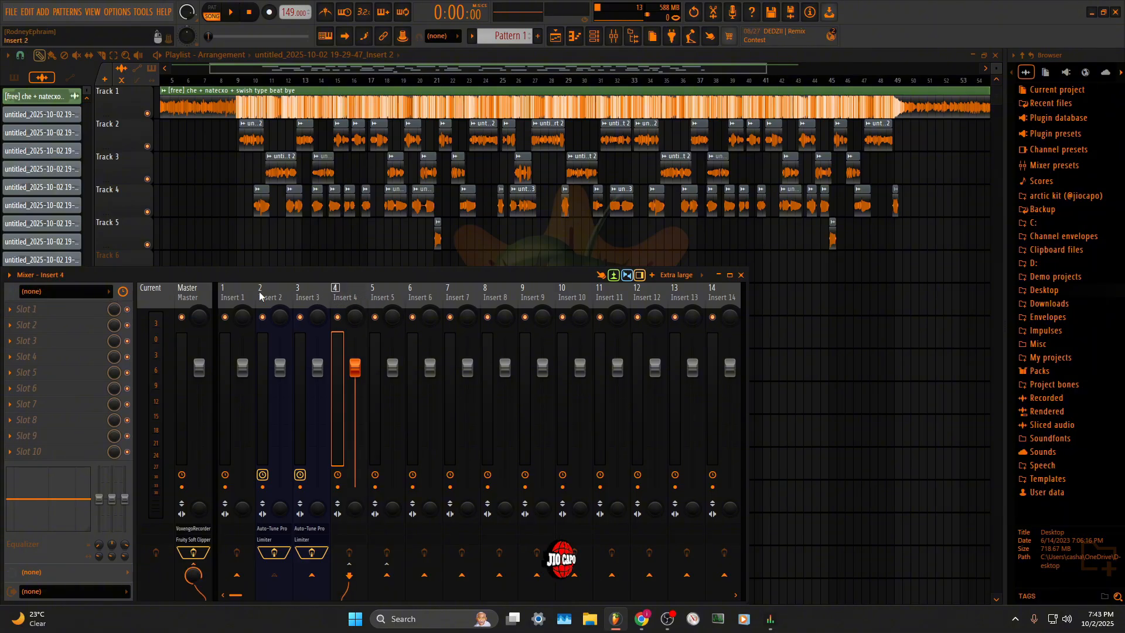
left_click(355, 296)
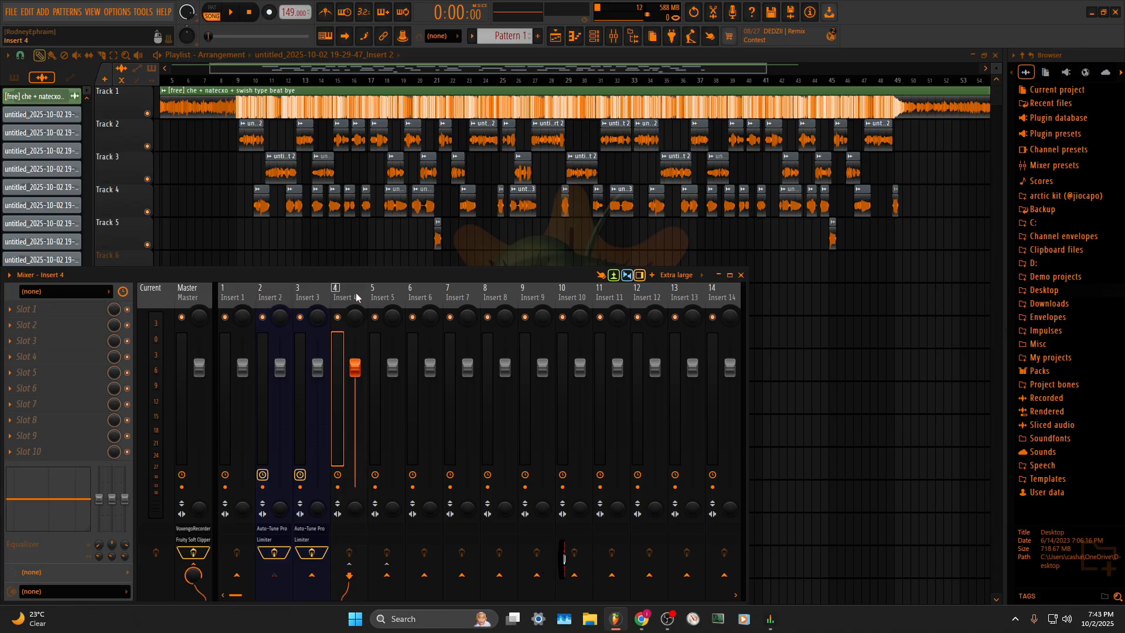
left_click(276, 297)
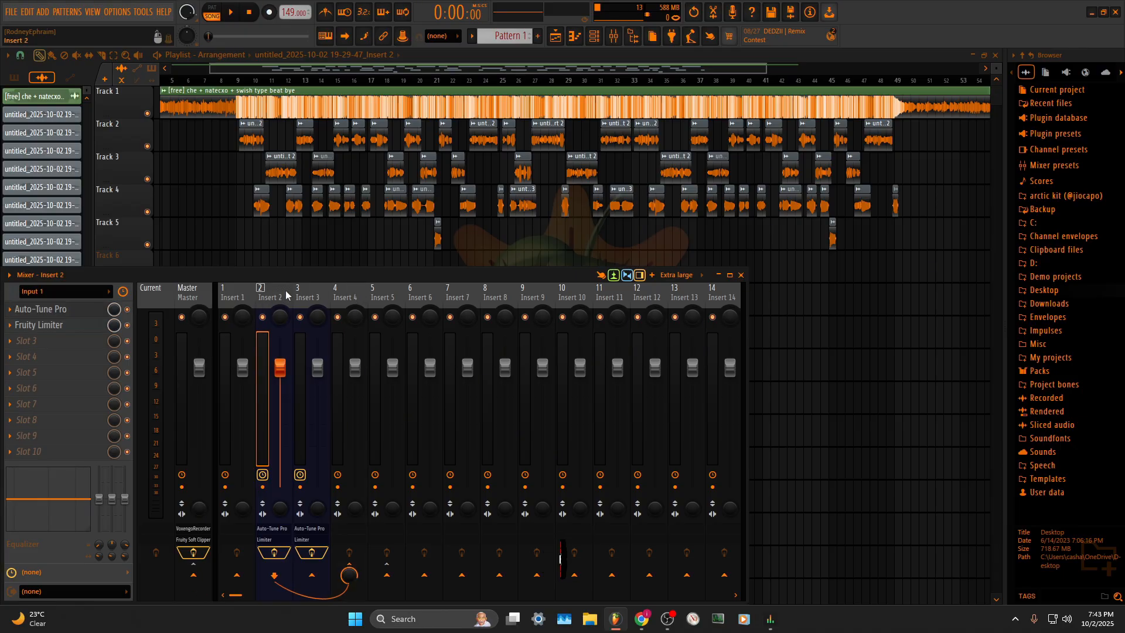
Load Auto-Tune Pro into the first effect slot of Insert 4
left_click(342, 289)
left_click(21, 310)
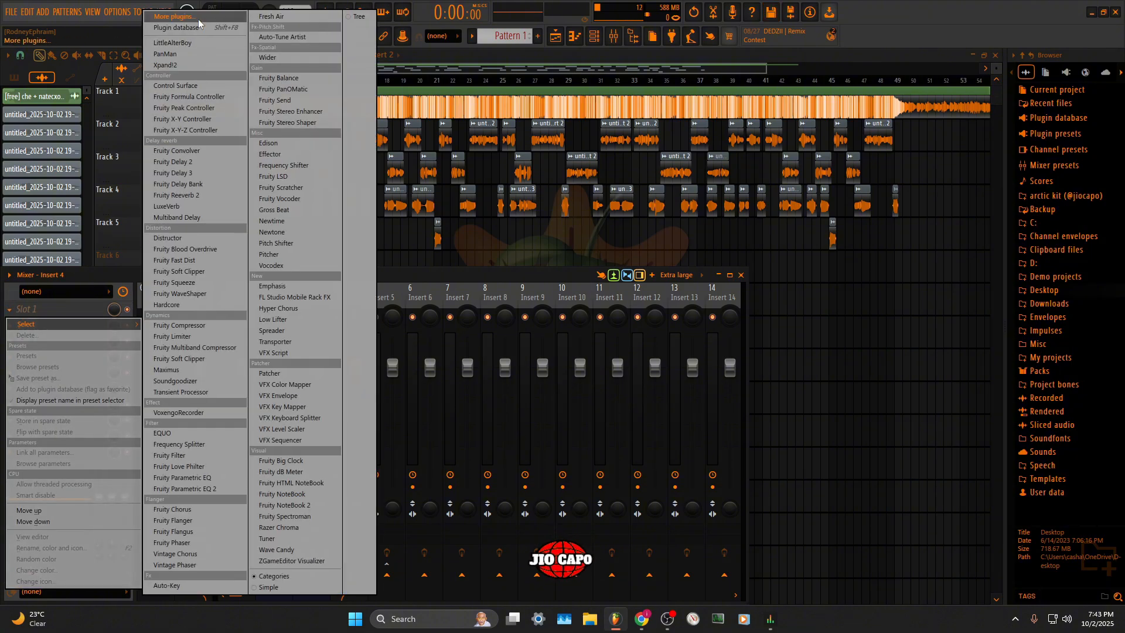
left_click(176, 16)
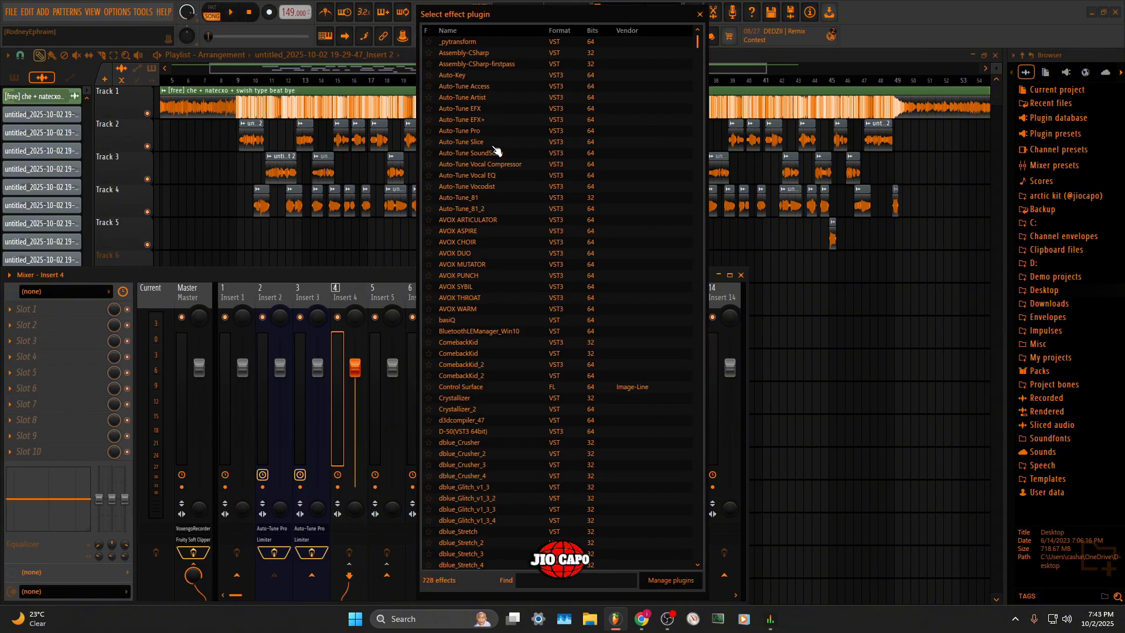
double_click(493, 132)
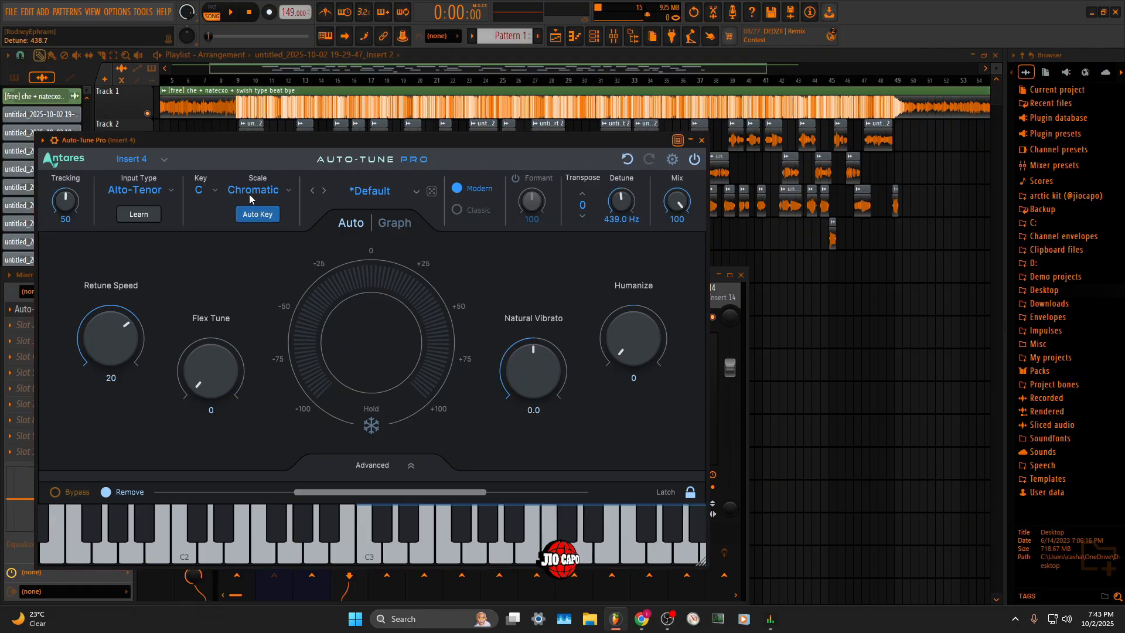
Set Insert 4's Auto-Tune Pro to the key of A Major with a retune speed of 0
left_click(206, 194)
left_click(211, 412)
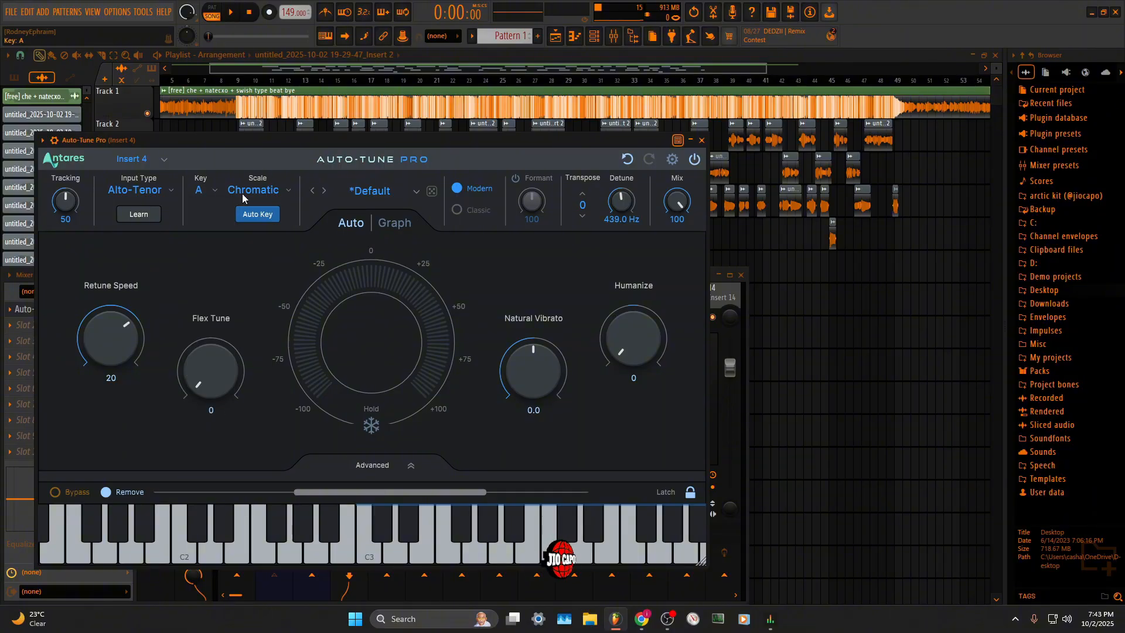
left_click(257, 190)
left_click(262, 150)
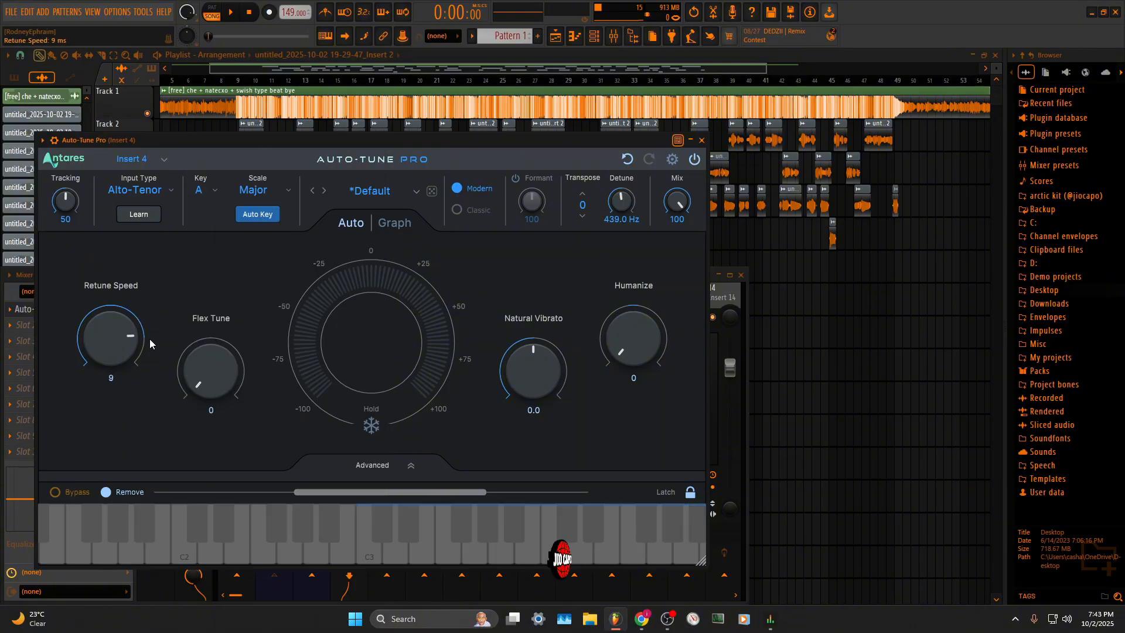
left_click(702, 141)
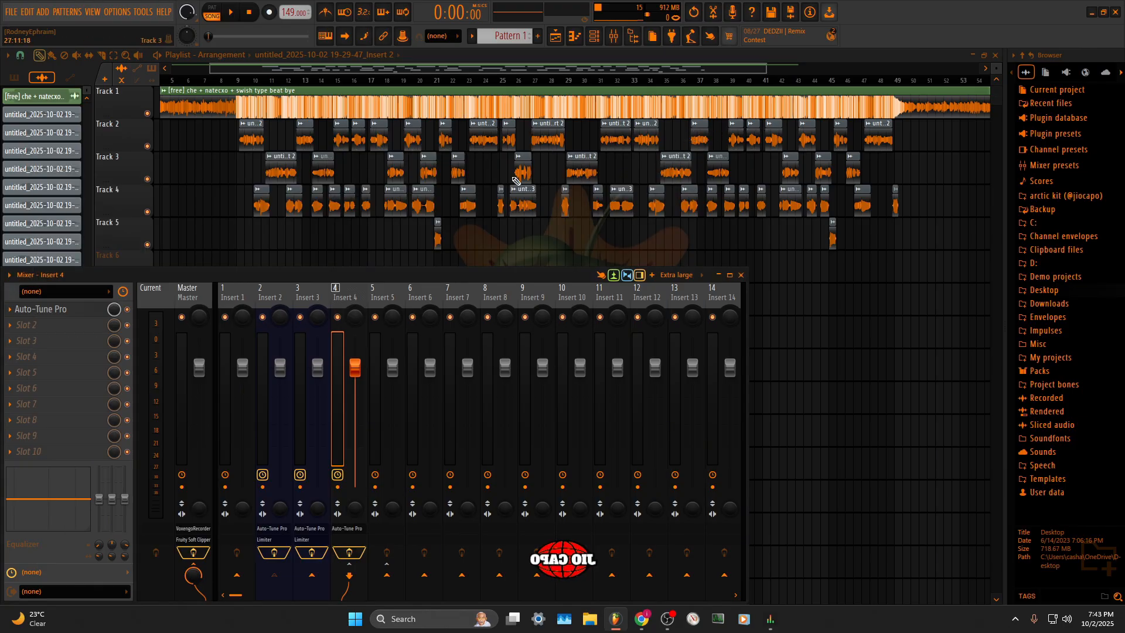
Enable Use Low Latency in the settings of Insert 4's Auto-Tune Pro
left_click(54, 316)
left_click(672, 159)
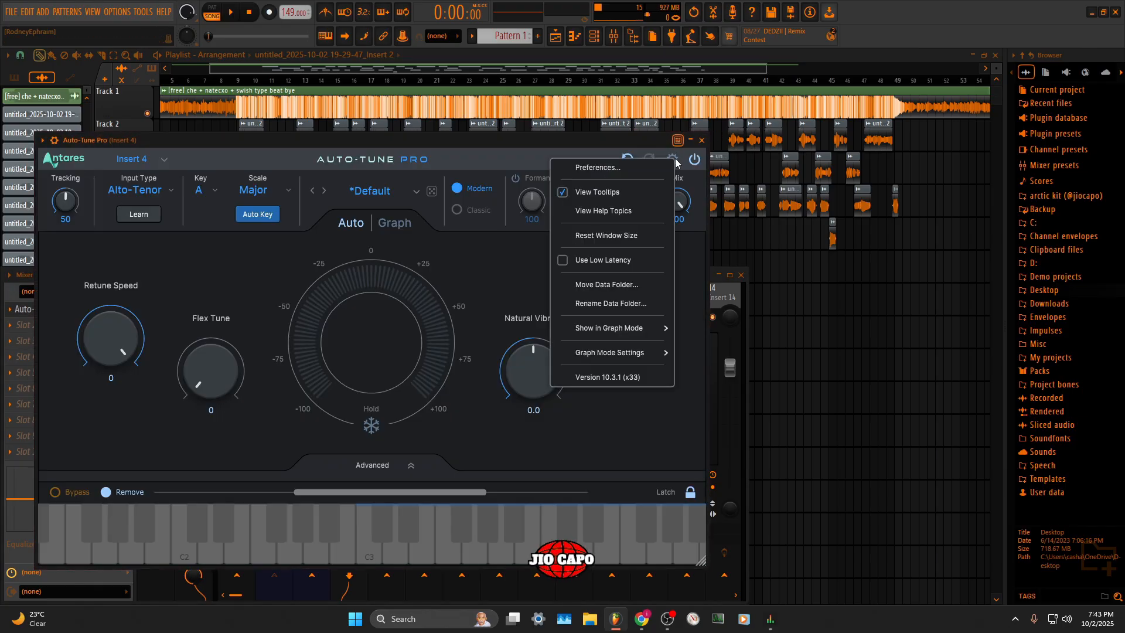
left_click(560, 263)
left_click(702, 140)
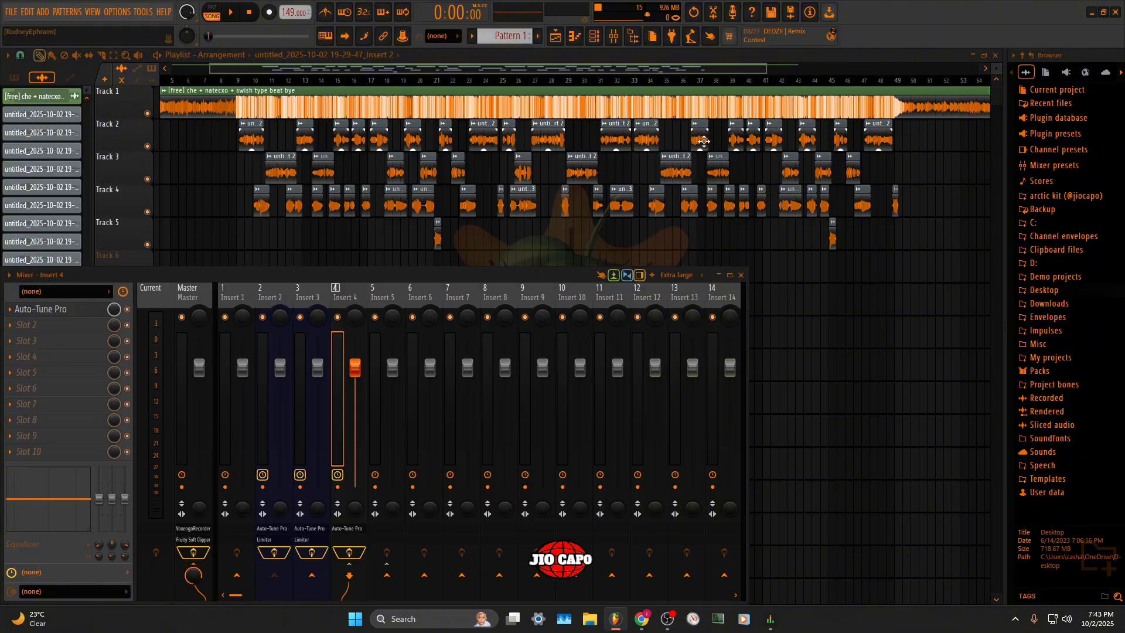
Add Fruity Limiter to the second slot of Insert 4 and load its Noise gate preset
left_click(94, 325)
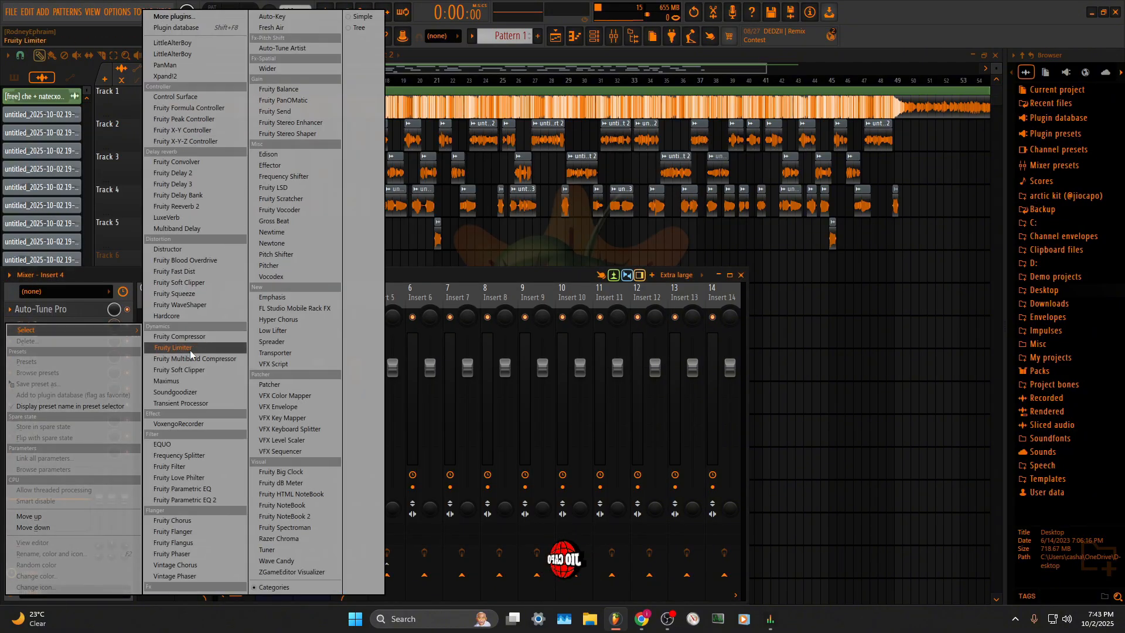
left_click(190, 352)
left_click(347, 155)
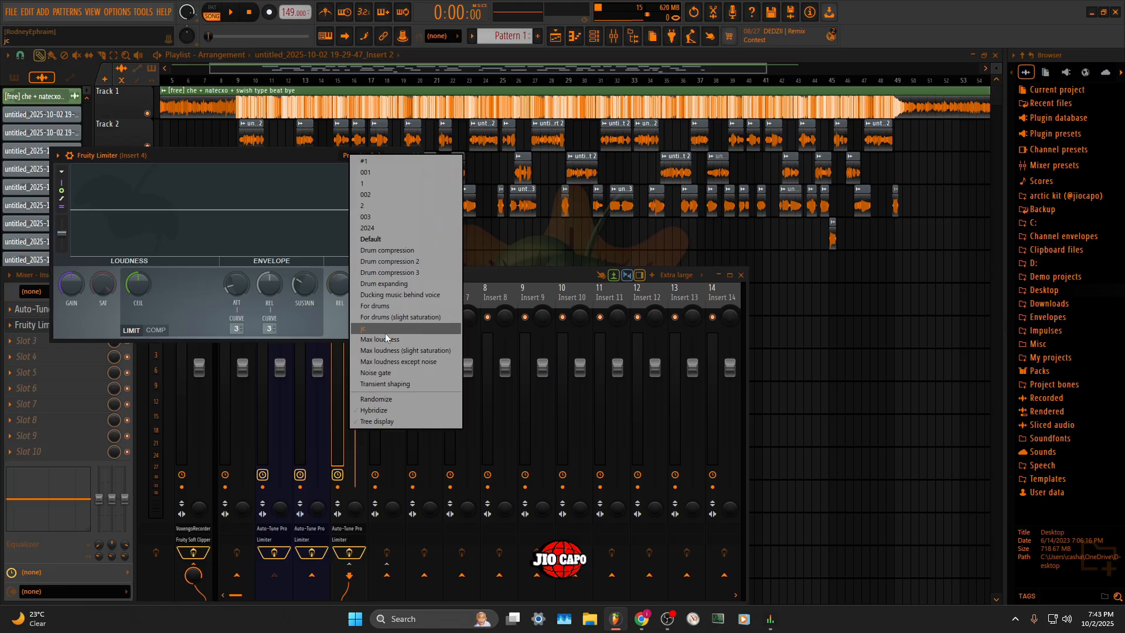
left_click(376, 368)
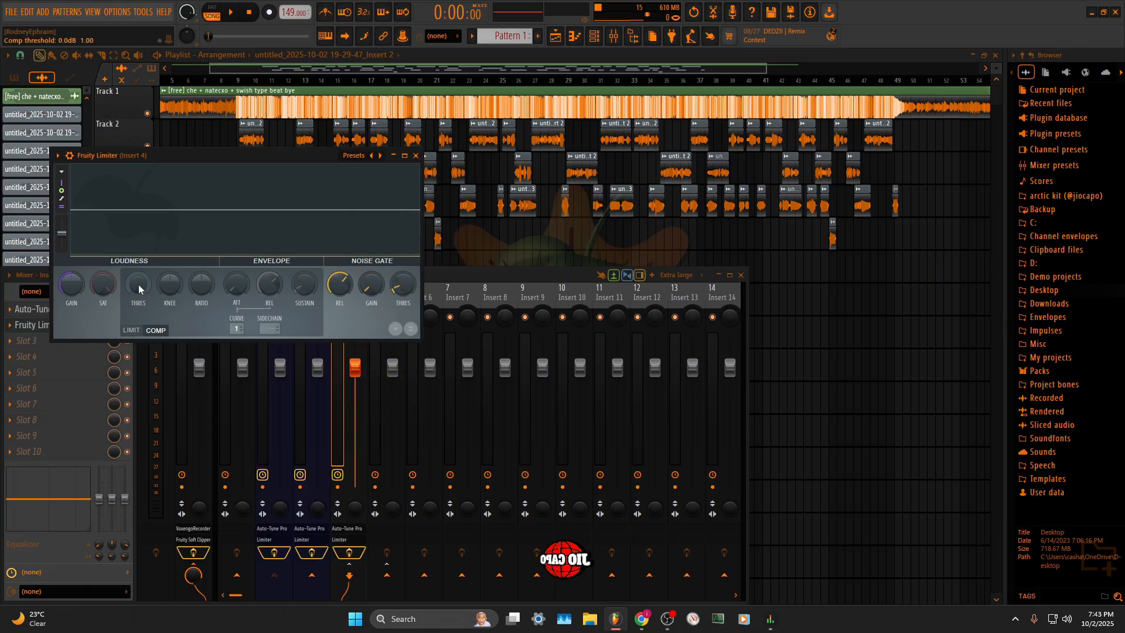
Lower the compressor threshold of Insert 4's Fruity Limiter and set its ratio to 2.5:1
left_click_drag(139, 288, 139, 337)
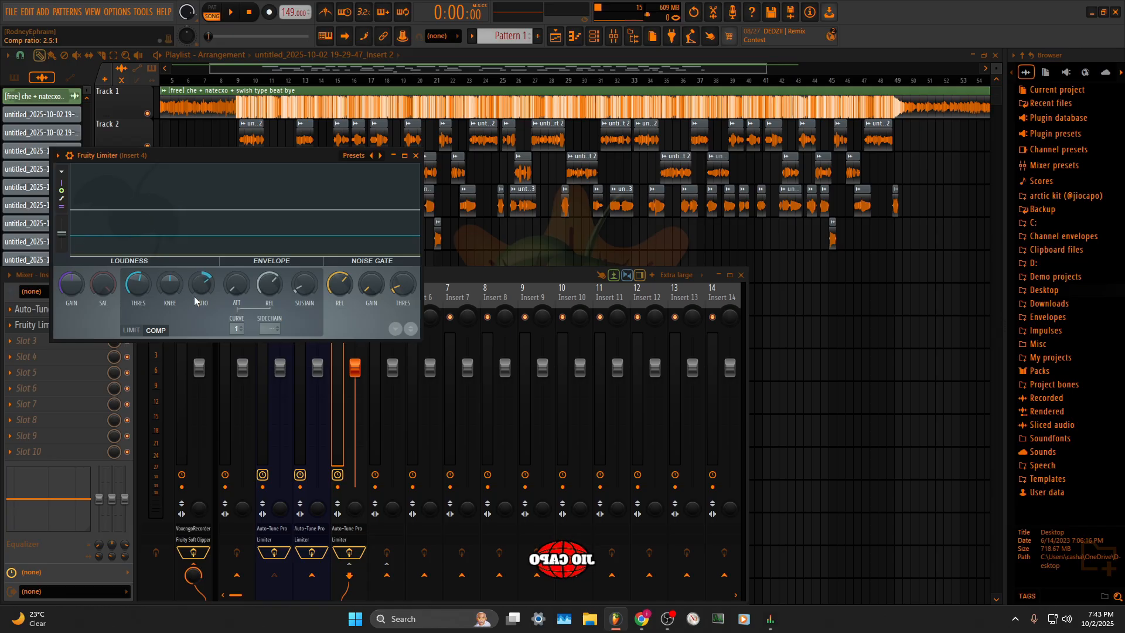
left_click(132, 329)
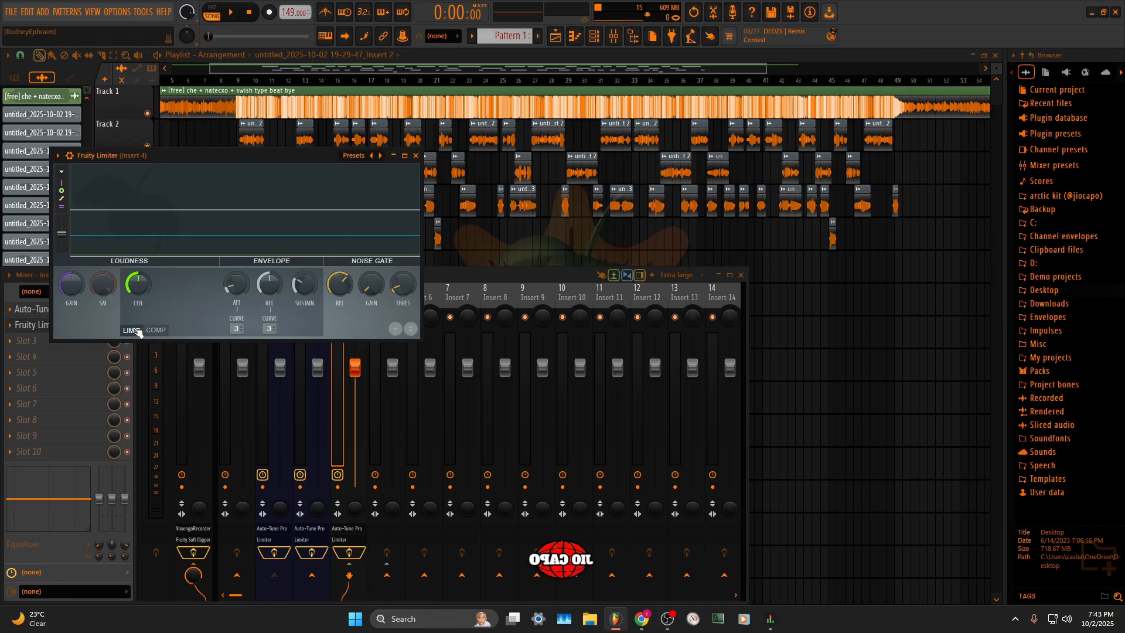
left_click(416, 155)
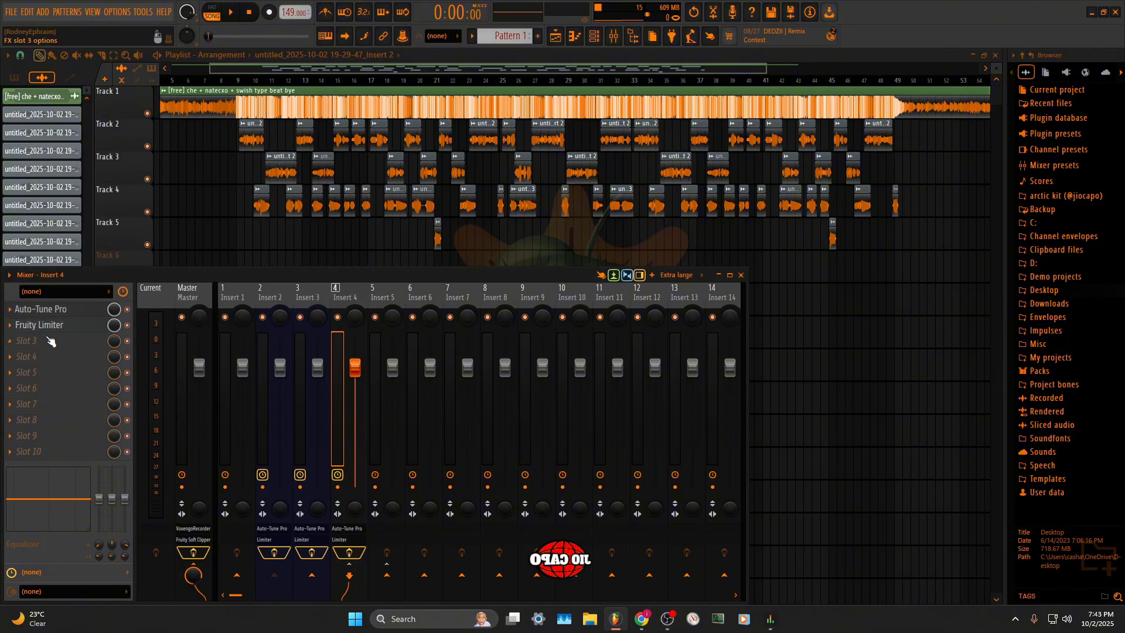
Add Fruity Parametric EQ 2 to the third slot of Insert 4 and move its window clear of the Insert 1–4 strips
left_click(47, 339)
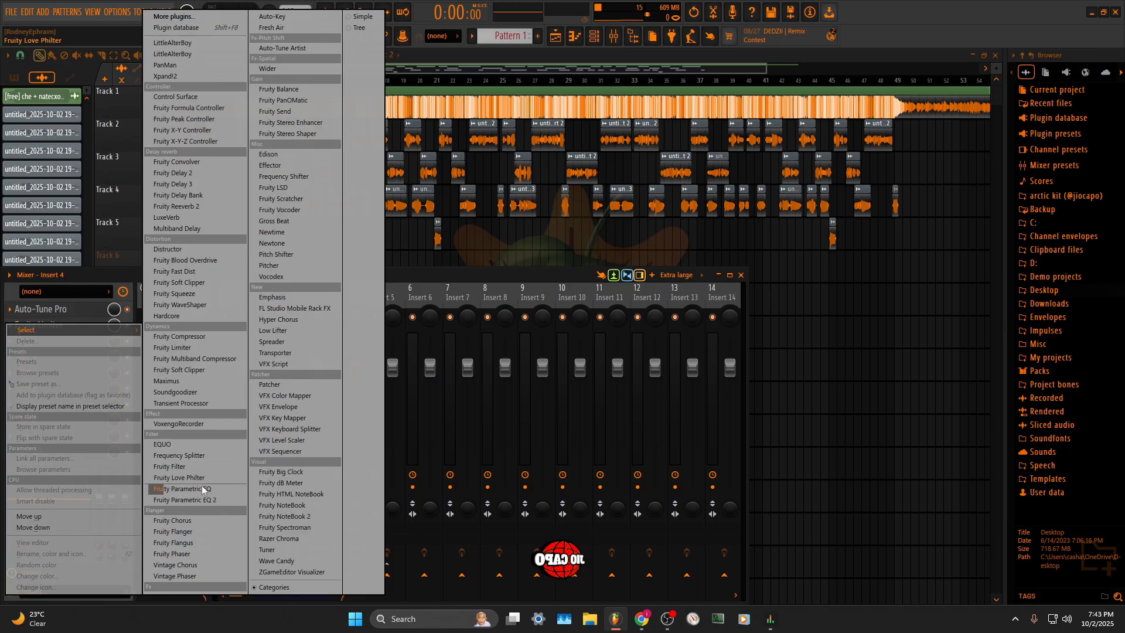
left_click(194, 499)
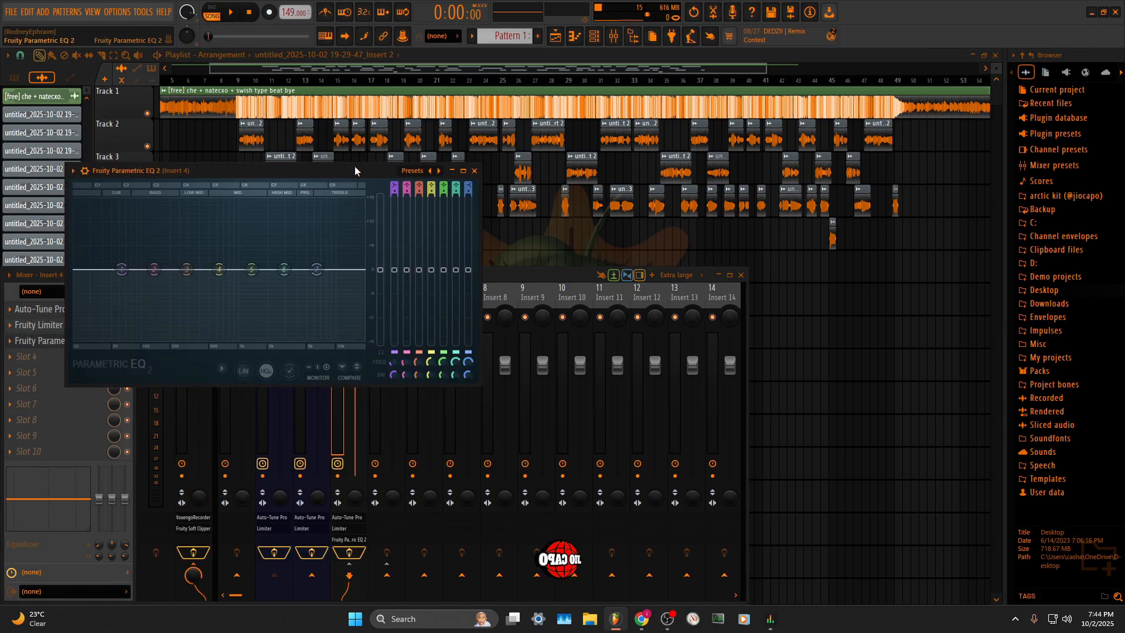
left_click_drag(355, 171, 720, 204)
Mute Insert 3, start song playback and pull the beat's volume on Insert 1 far down
left_click(302, 319)
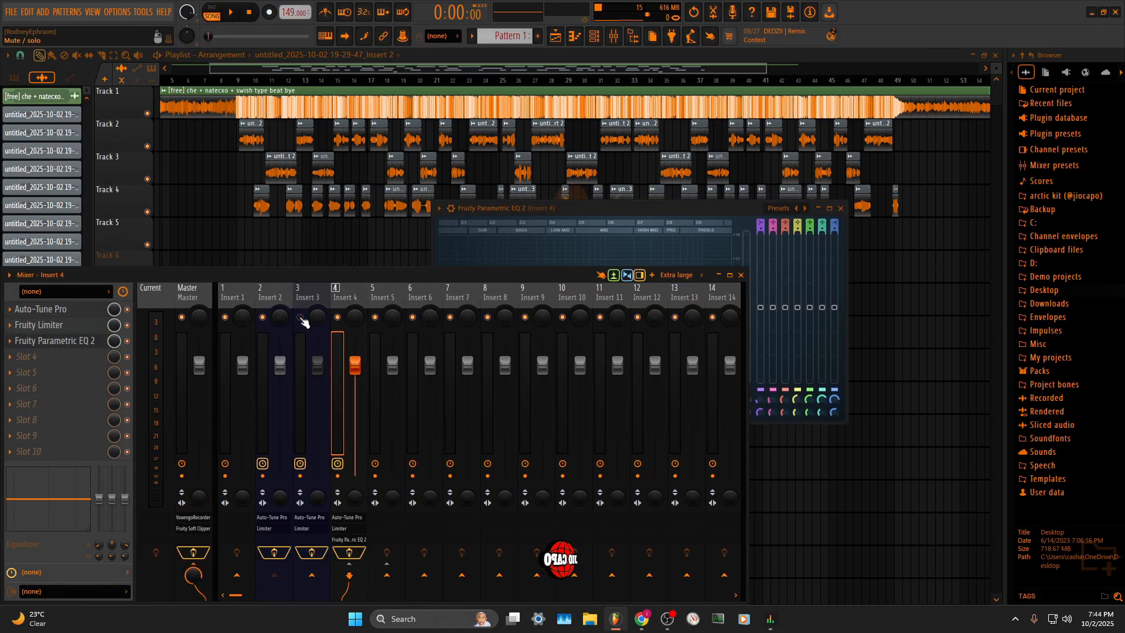
left_click(228, 21)
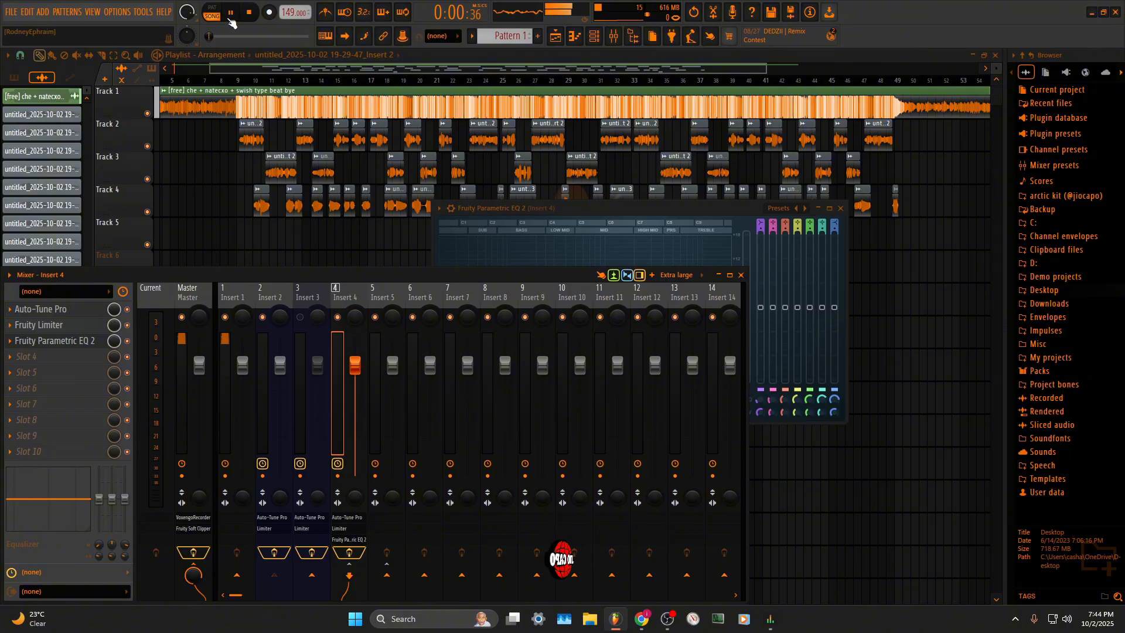
left_click_drag(243, 364, 243, 449)
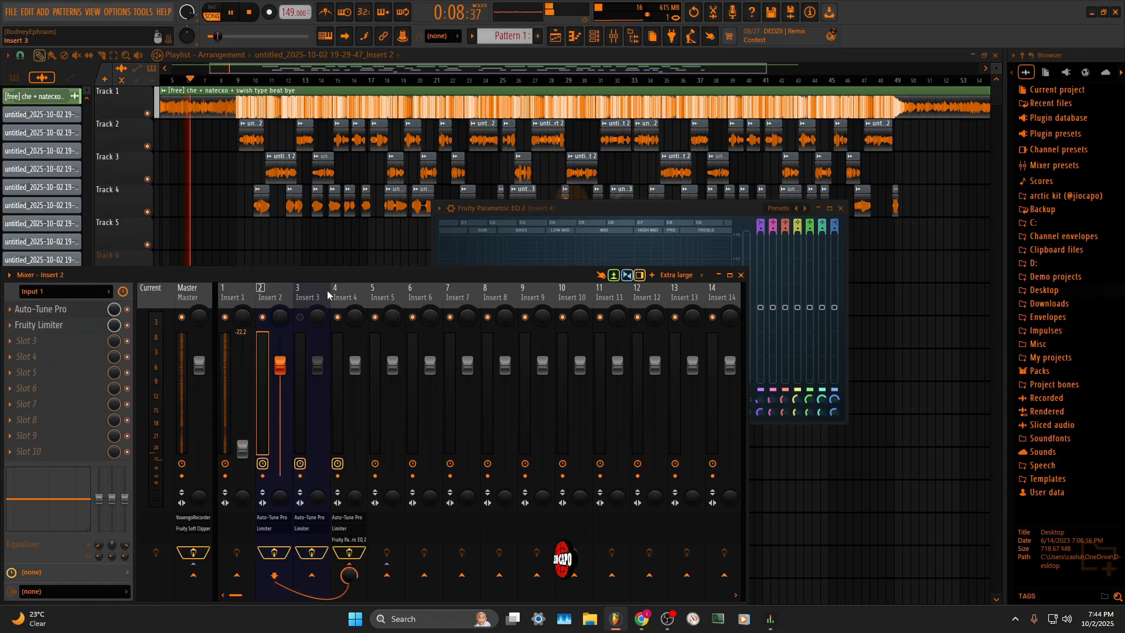
Sweep band 4 of Insert 4's Parametric EQ 2 as a narrow boost, and cut it by 3 dB at 549 Hz
left_click(345, 297)
left_click(614, 207)
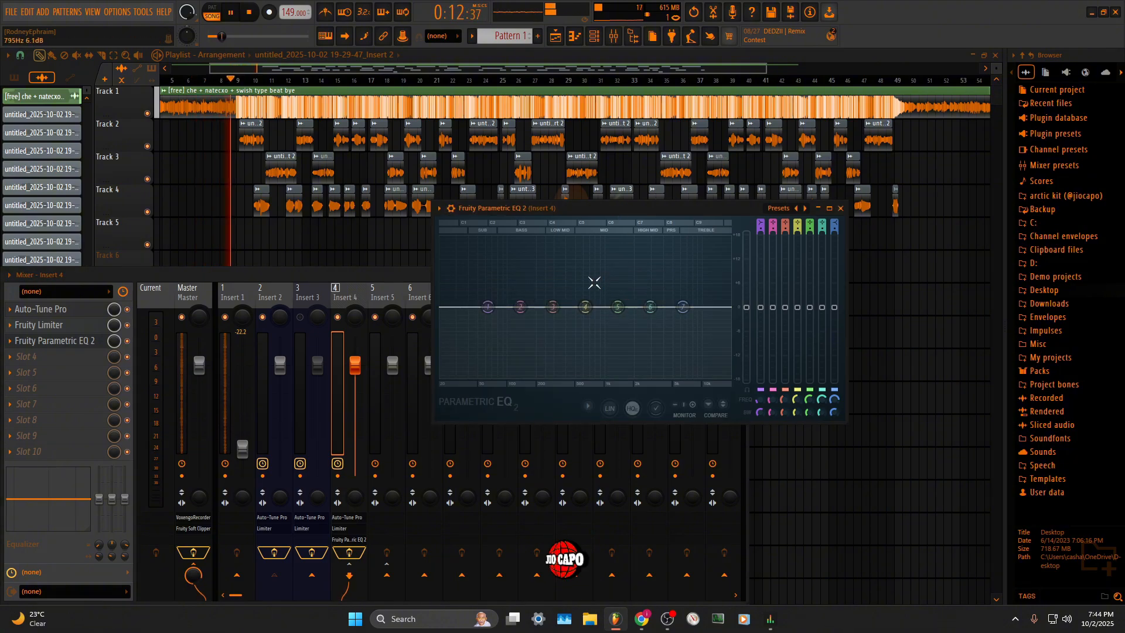
left_click_drag(585, 309, 575, 237)
scroll(578, 242, "down", 10)
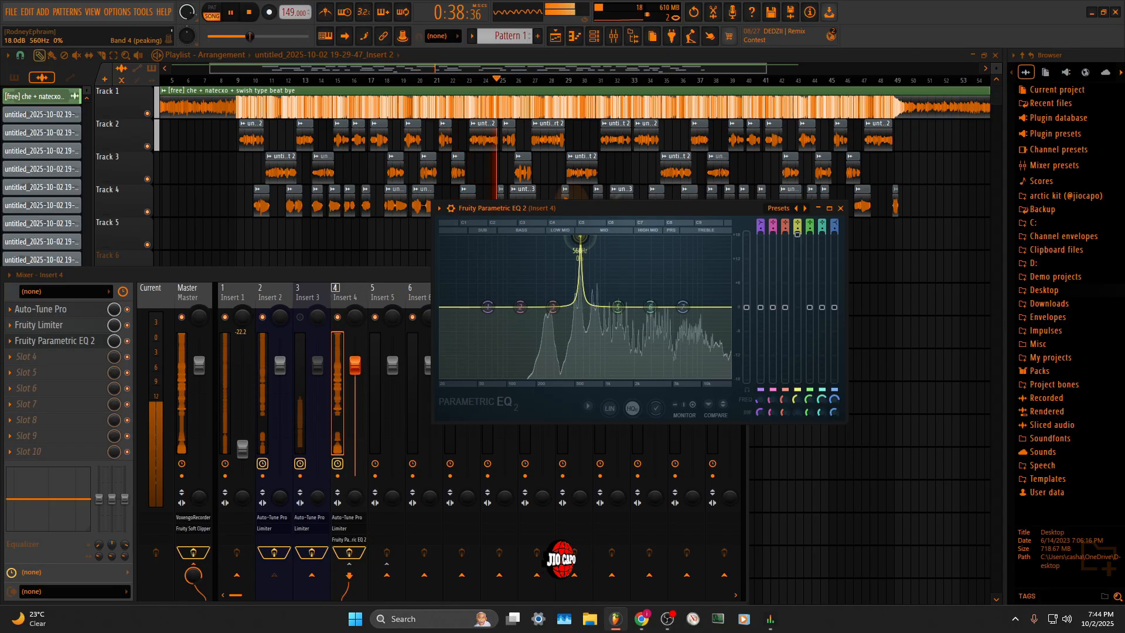
left_click_drag(580, 237, 578, 237)
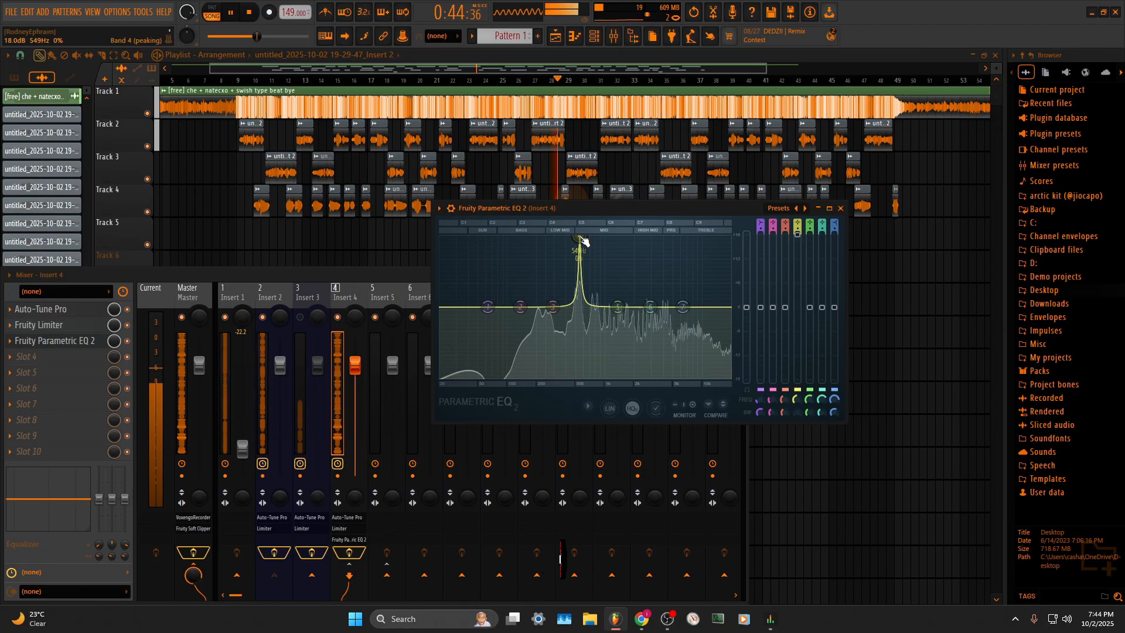
left_click_drag(798, 234, 798, 313)
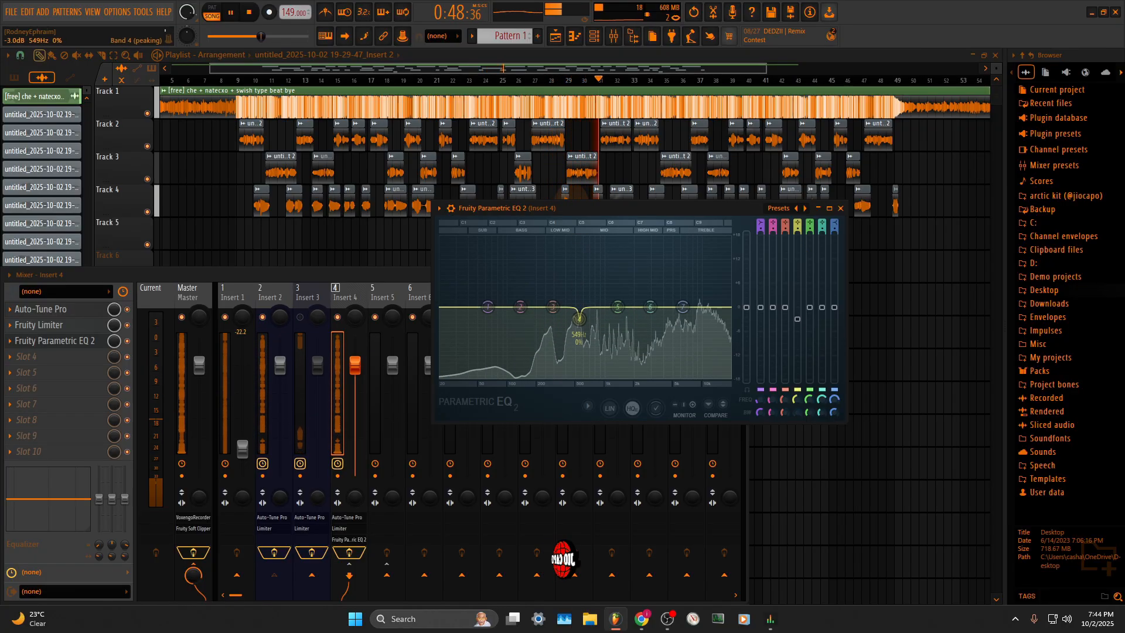
left_click_drag(579, 319, 579, 319)
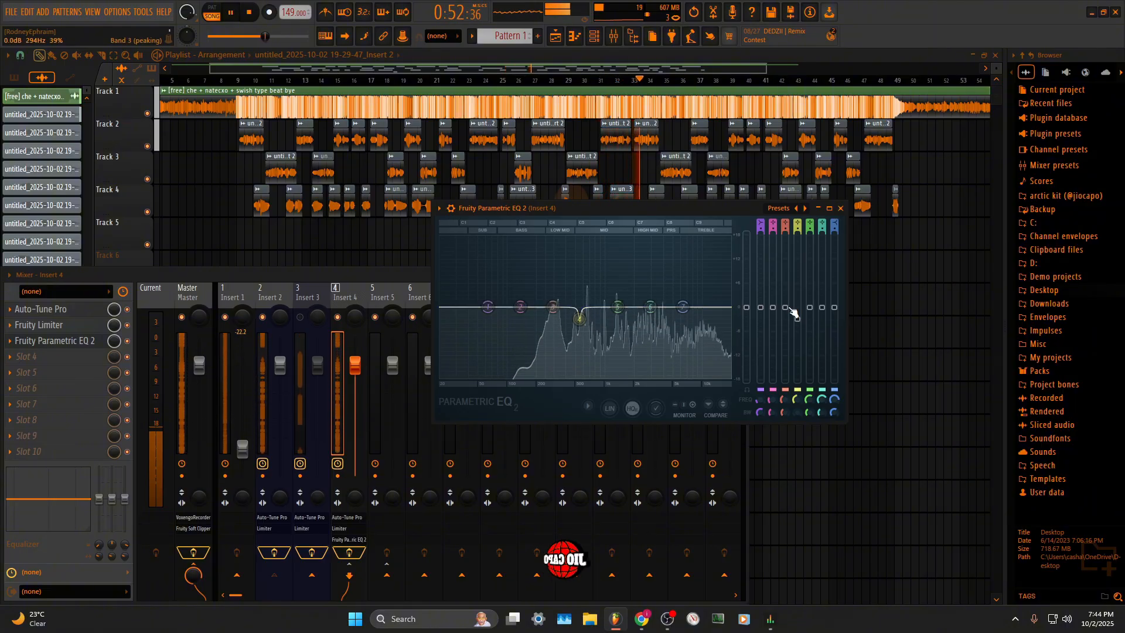
Sweep EQ band 3 as a narrow 18 dB boost through the low mids, cut it slightly, and set band 4 to -2.4 dB
left_click_drag(787, 307, 785, 235)
scroll(556, 239, "down", 5)
scroll(566, 239, "down", 3)
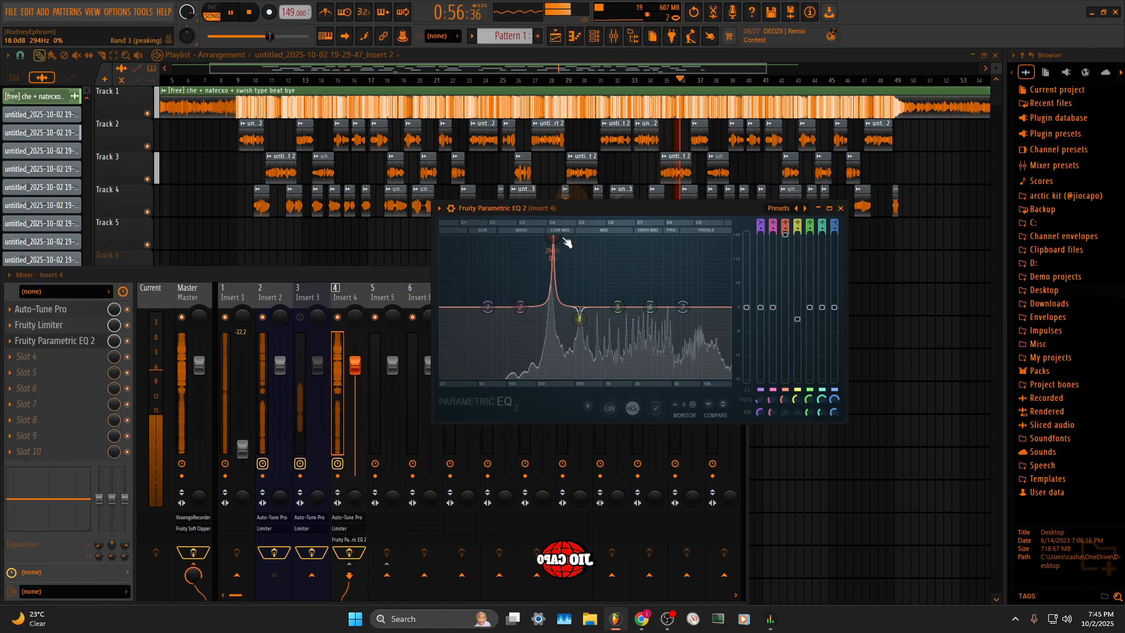
left_click_drag(554, 237, 552, 237)
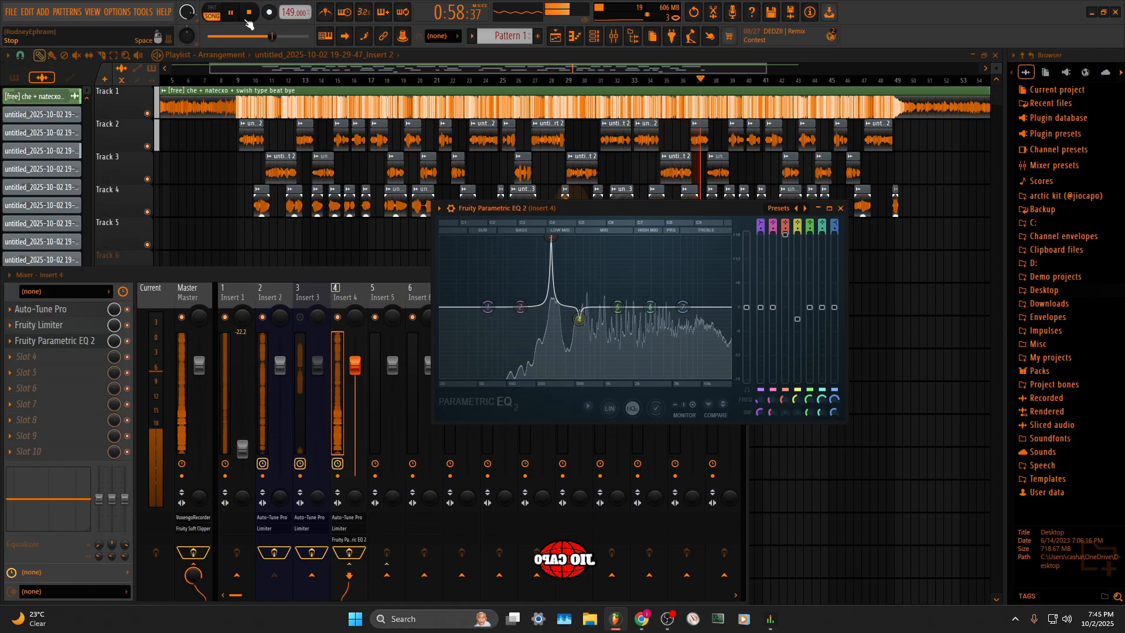
key("space")
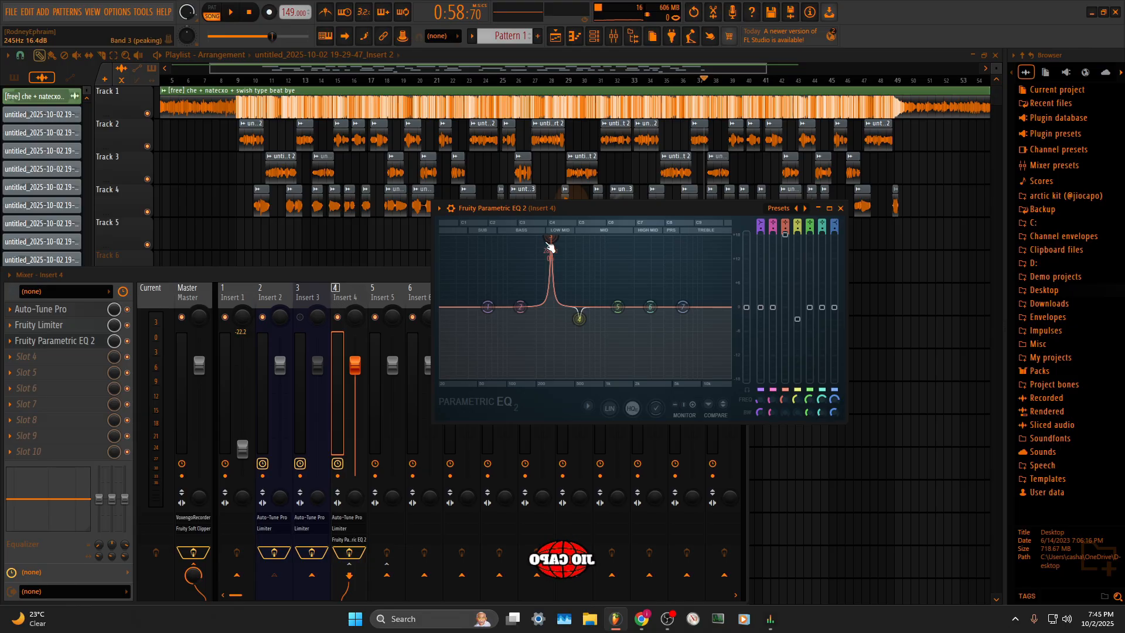
scroll(550, 248, "up", 1)
scroll(550, 249, "down", 1)
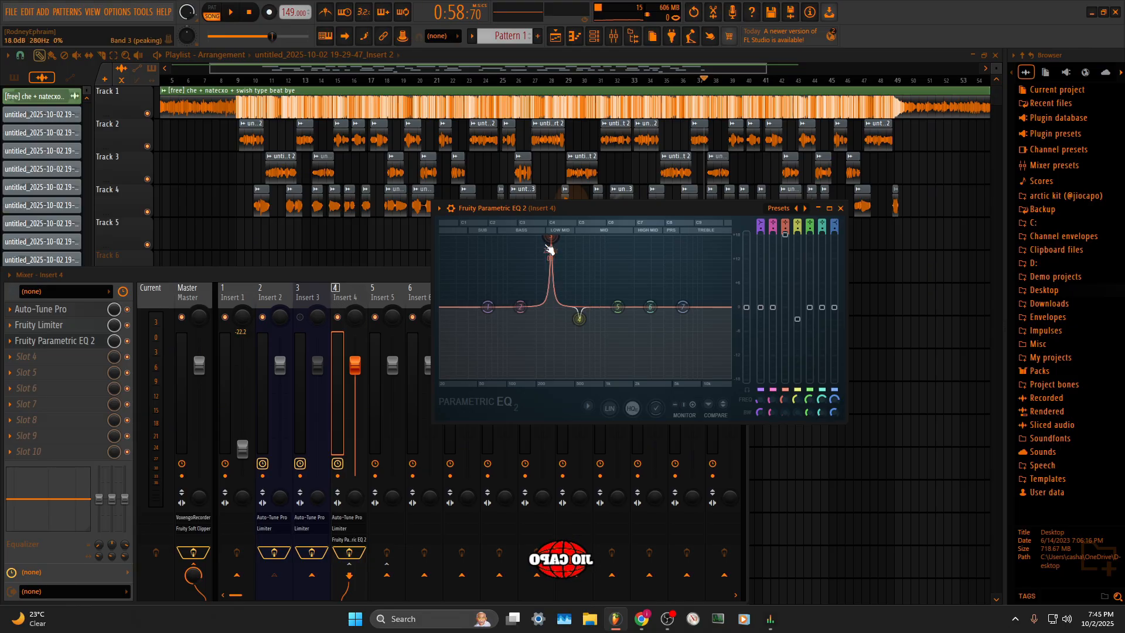
scroll(548, 251, "up", 1)
scroll(549, 246, "down", 1)
key("space")
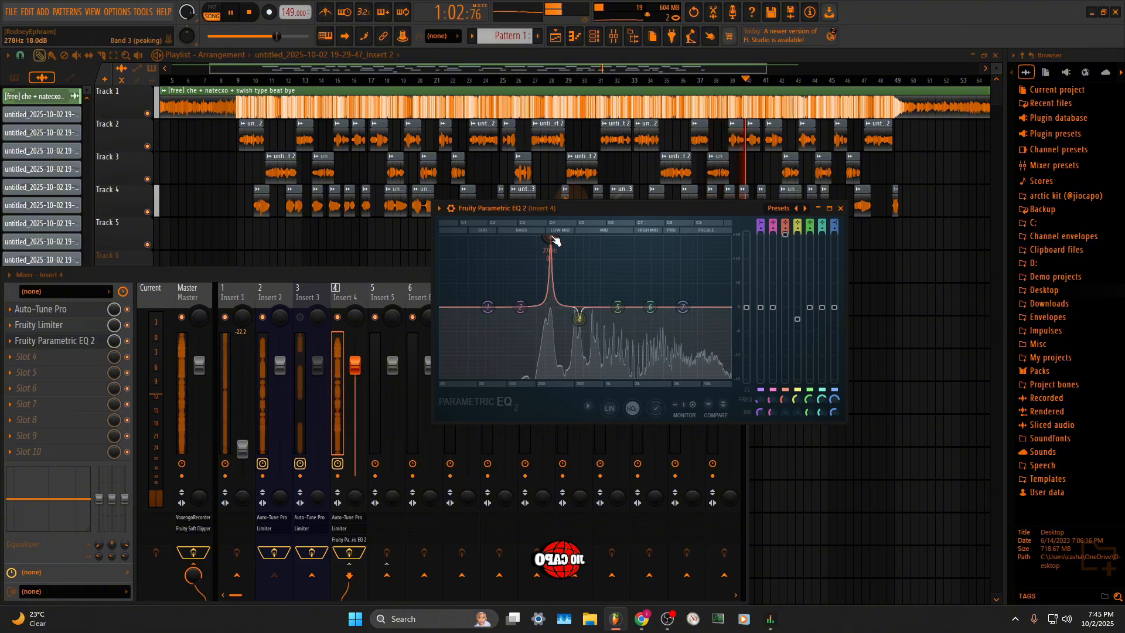
left_click_drag(549, 237, 549, 318)
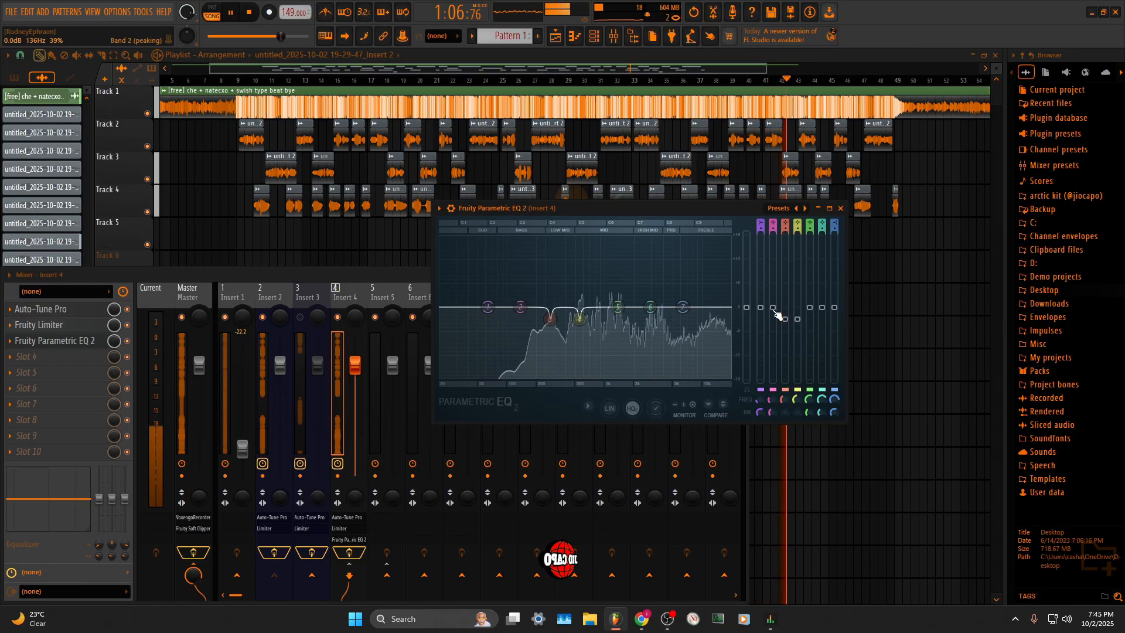
mouse_move(786, 319)
left_mouse_down()
mouse_move(785, 308)
mouse_move(797, 316)
left_mouse_up()
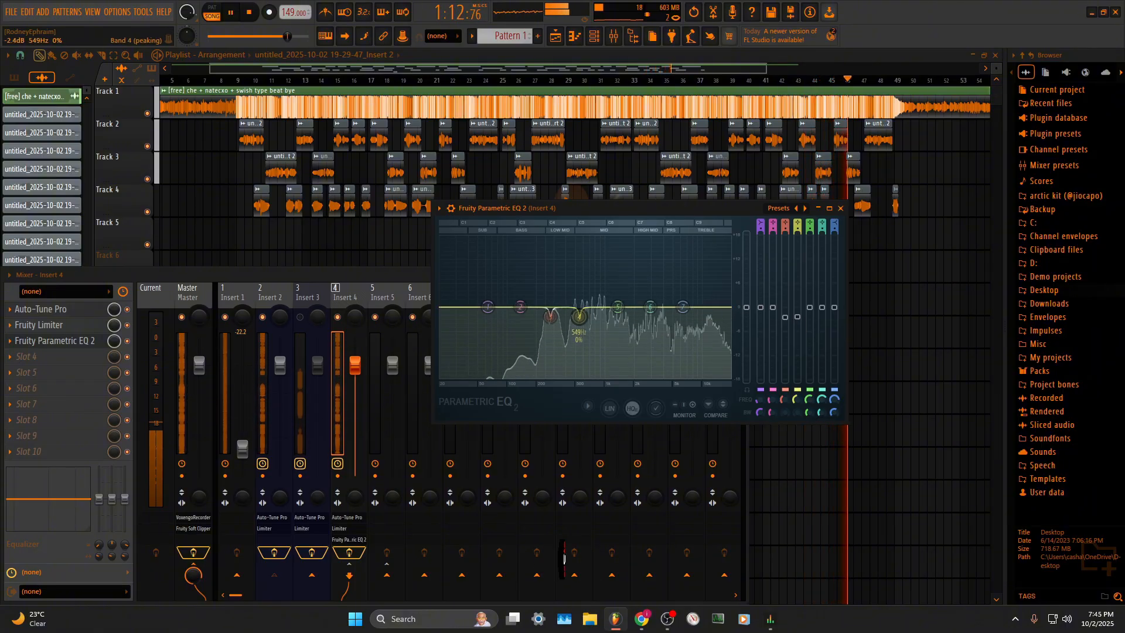
Sweep EQ band 2 as a narrow 18 dB boost up to about 250 Hz and turn it into a slight cut
left_click_drag(520, 307, 546, 237)
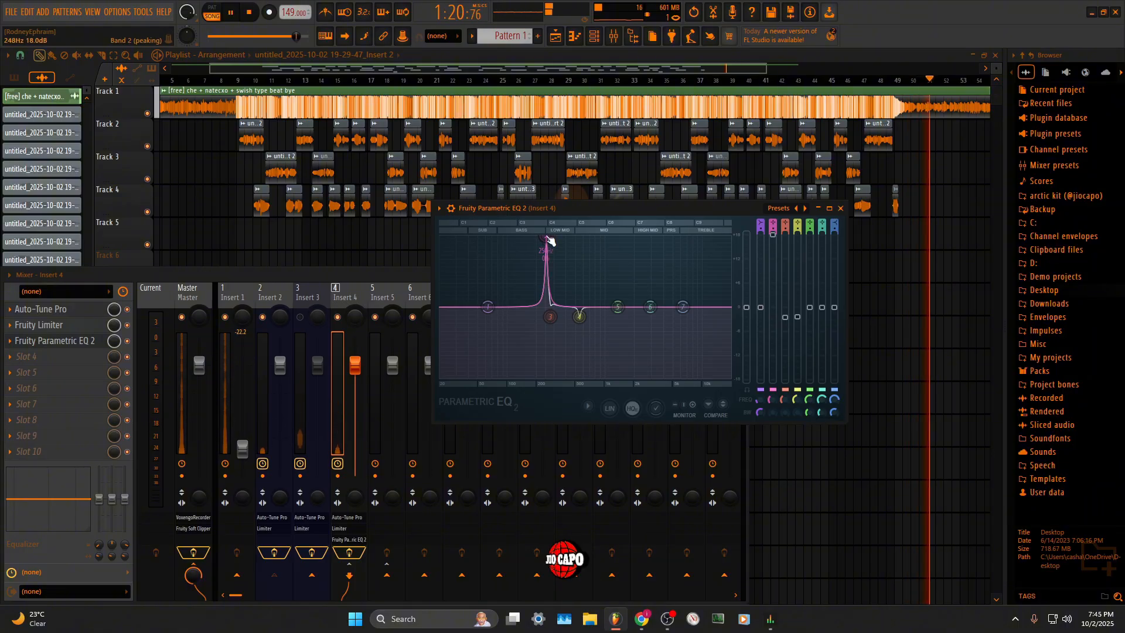
left_click_drag(773, 236, 774, 322)
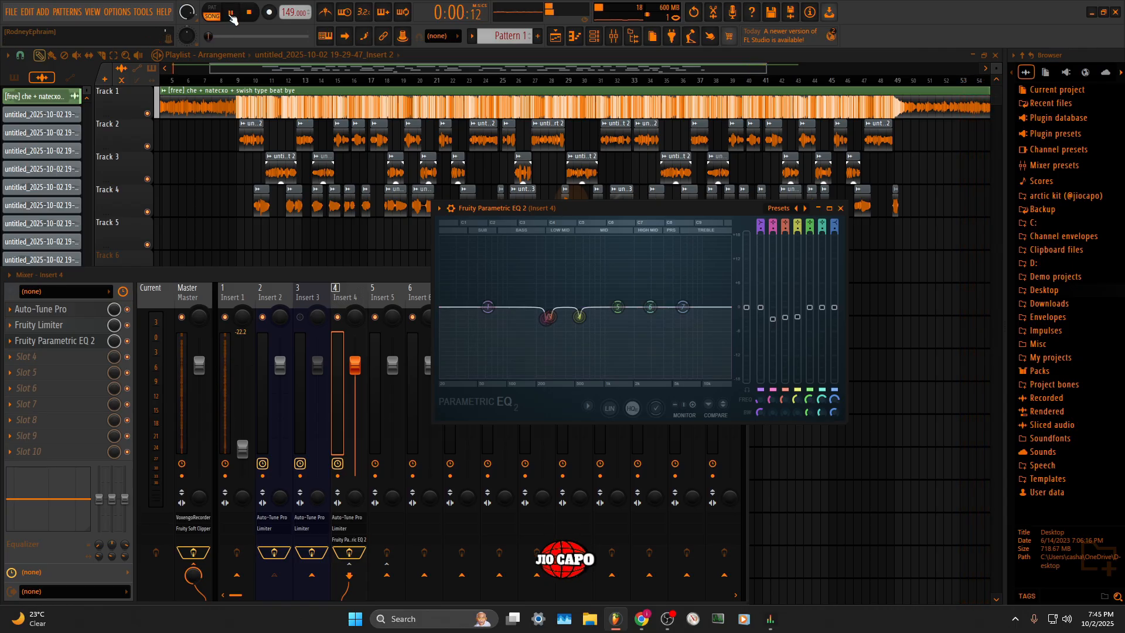
Play the song from the first vocal clip around bar 9 and reopen the mixer with Insert 4's Parametric EQ 2
left_click(240, 84)
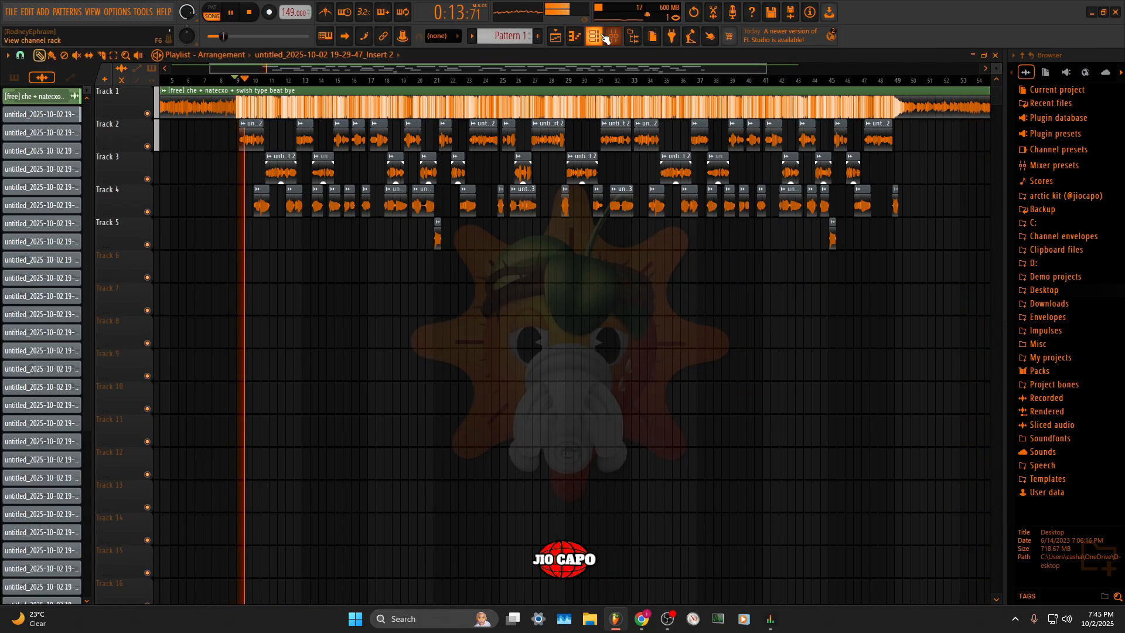
left_click(613, 36)
left_click(47, 341)
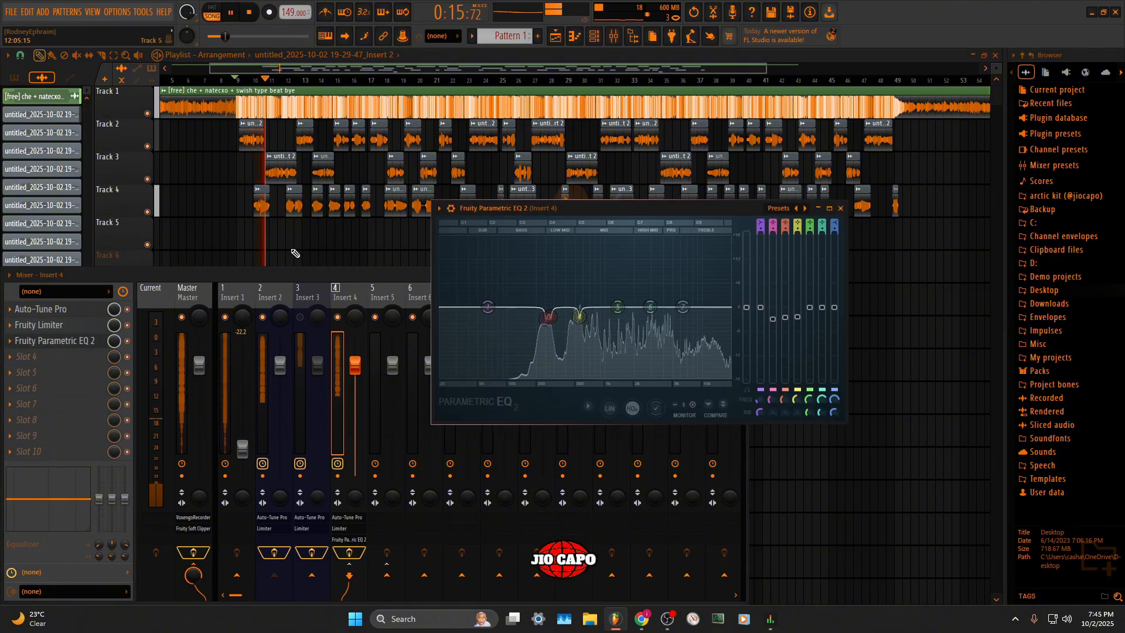
Sweep band 5 of Insert 4's Parametric EQ 2 as a narrow 18 dB boost, and cut it by 1.9 dB at about 986 Hz
left_click_drag(615, 316, 610, 238)
scroll(621, 243, "up", 5)
left_click_drag(609, 236, 606, 236)
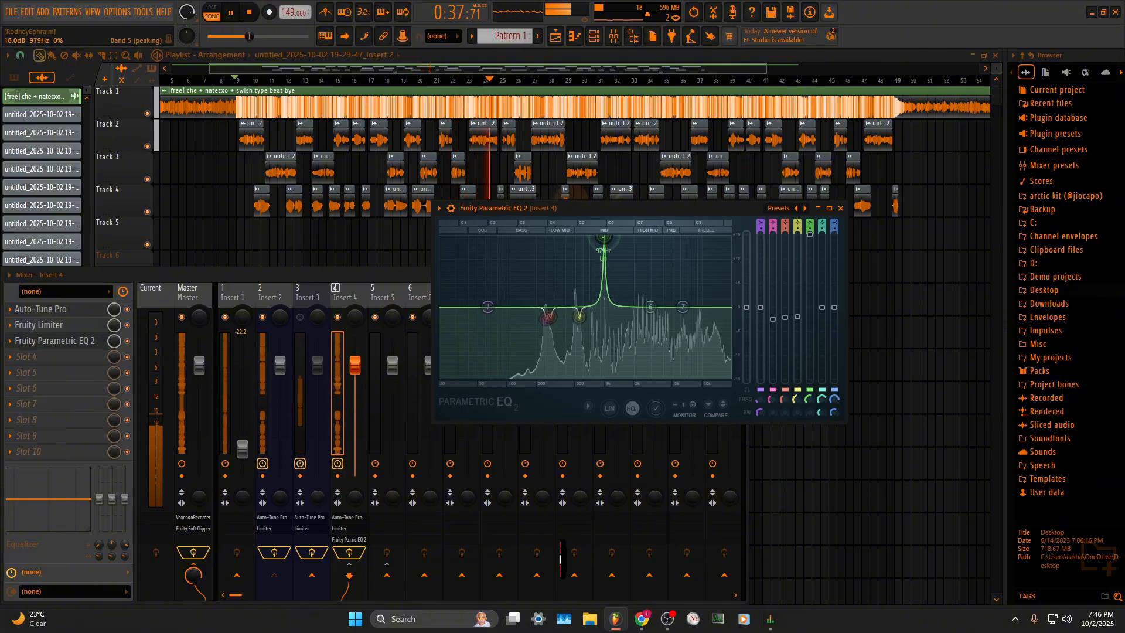
left_click_drag(604, 237, 605, 237)
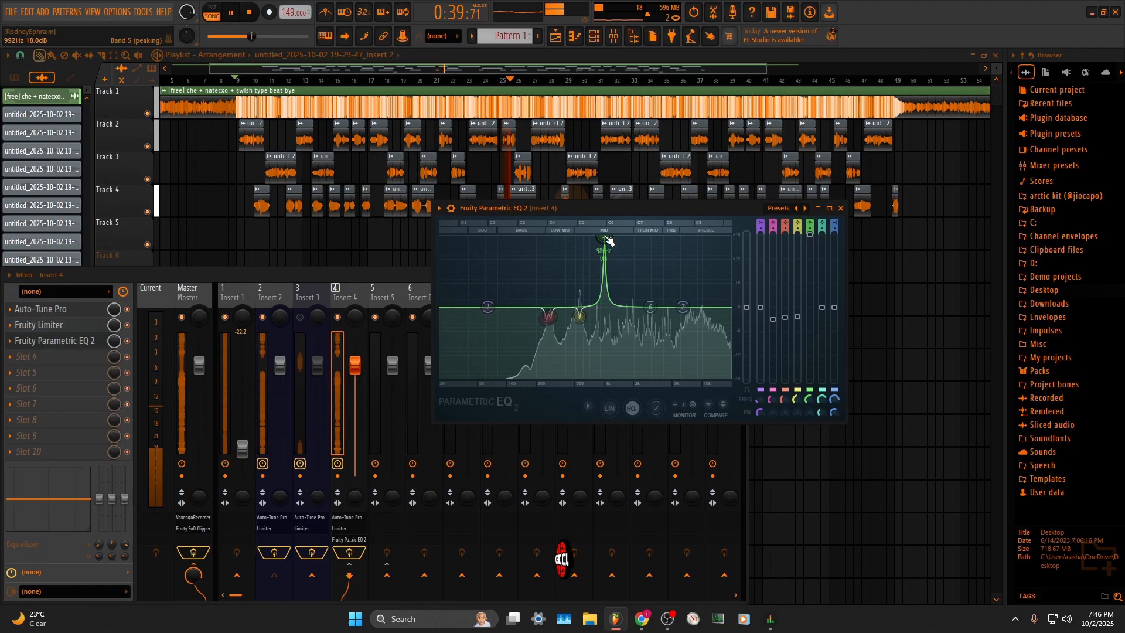
left_click_drag(810, 234, 810, 281)
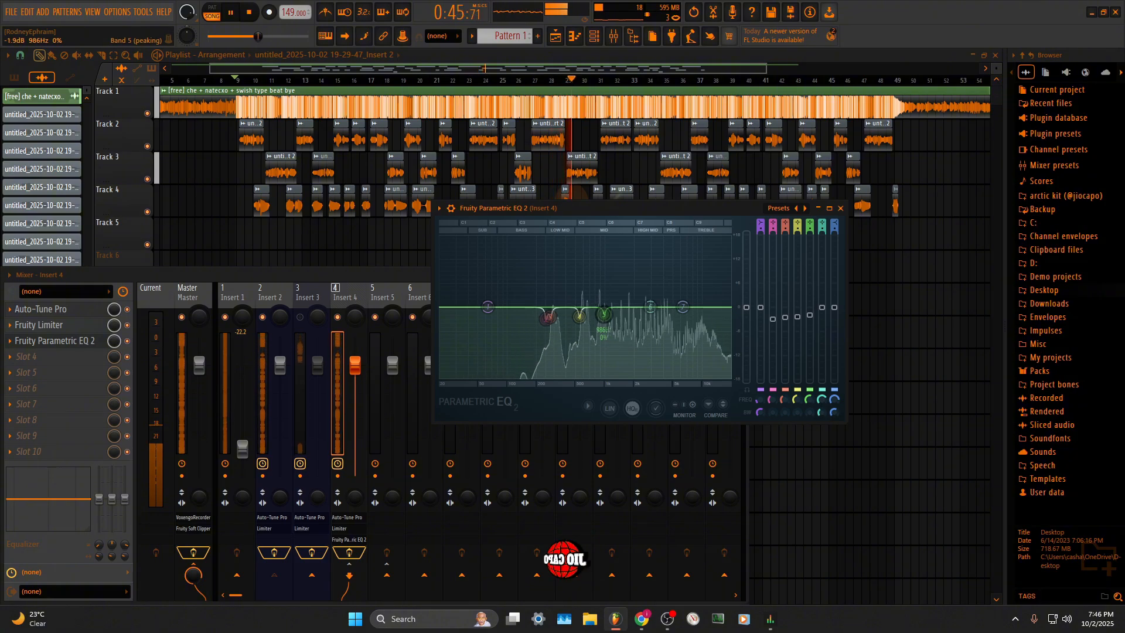
Sweep EQ band 6 as a narrow 18 dB boost around 2.8 kHz, adjust its bandwidth, and turn it into a slight cut
left_click_drag(822, 309, 822, 234)
scroll(648, 249, "down", 10)
mouse_move(650, 250)
left_mouse_down()
mouse_move(628, 251)
mouse_move(655, 251)
mouse_move(649, 243)
left_mouse_up()
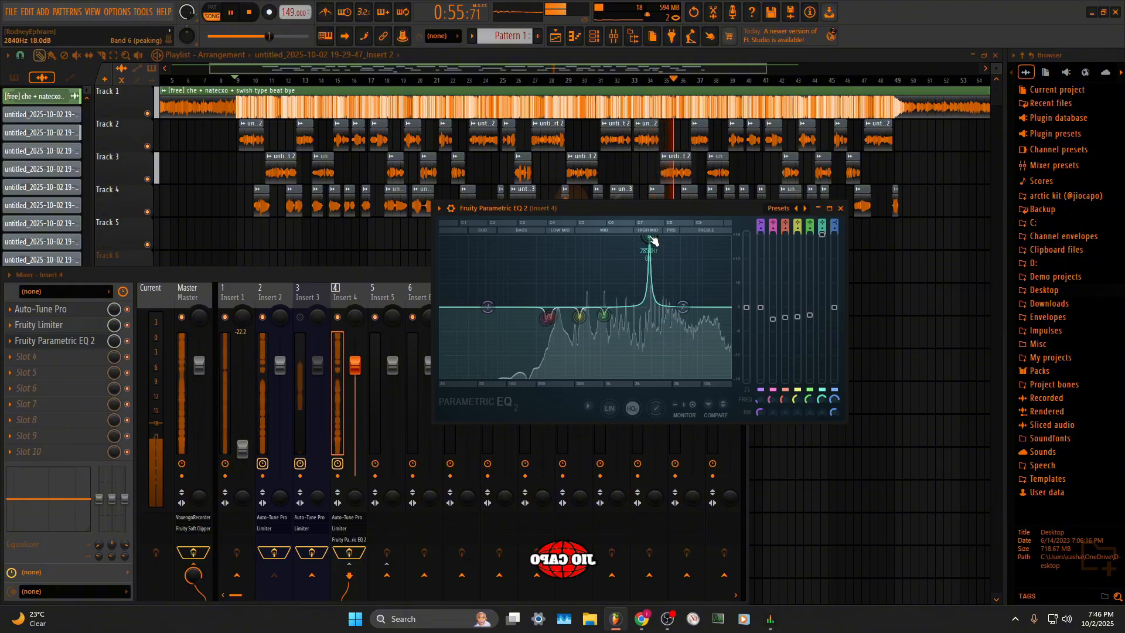
scroll(652, 243, "up", 2)
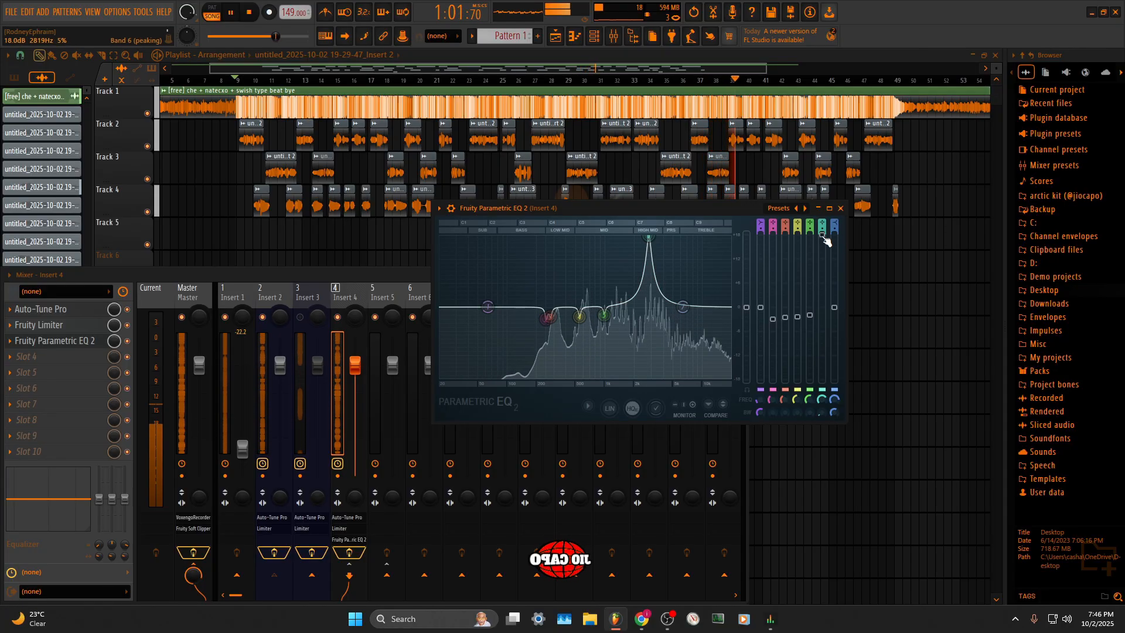
left_click_drag(648, 237, 649, 314)
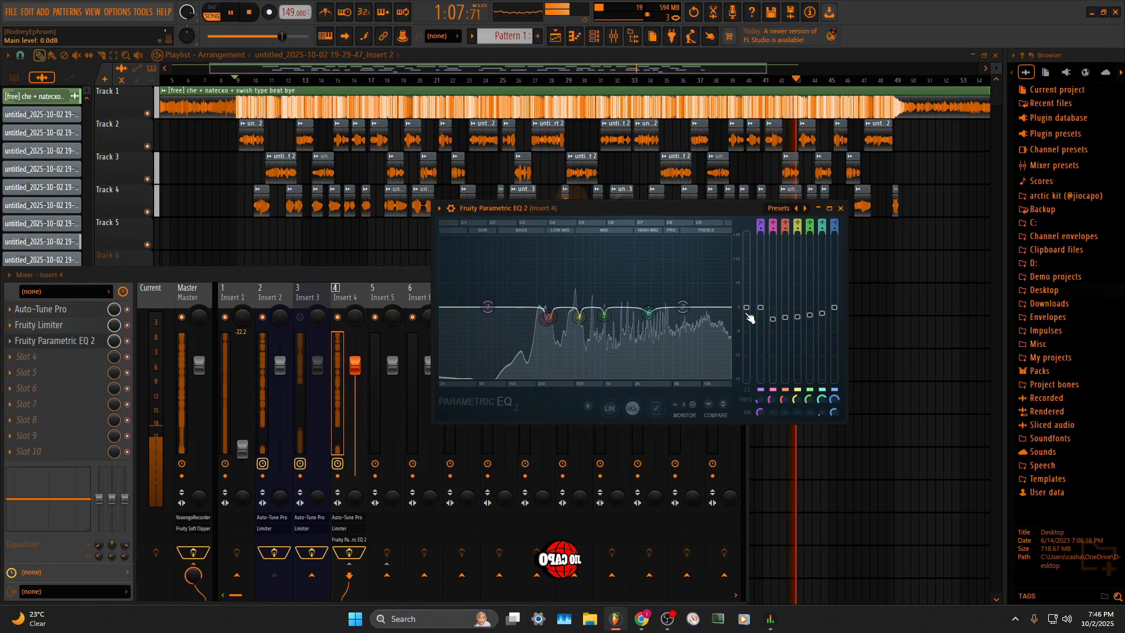
Change the filter type of EQ band 1 to High pass
right_click(488, 307)
mouse_move(501, 340)
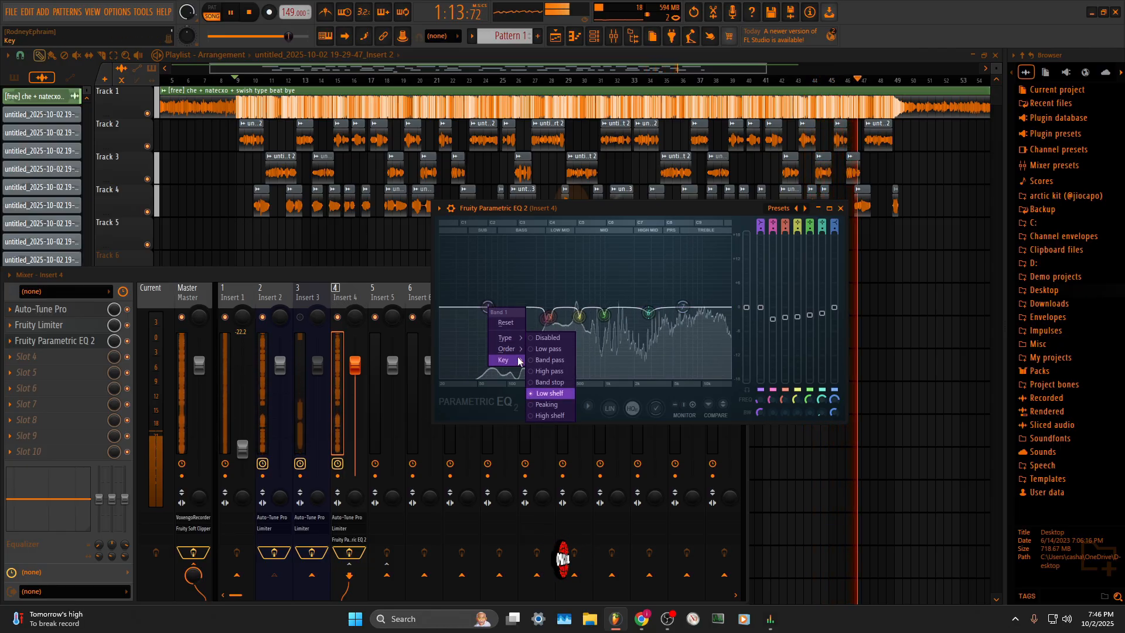
left_click(549, 371)
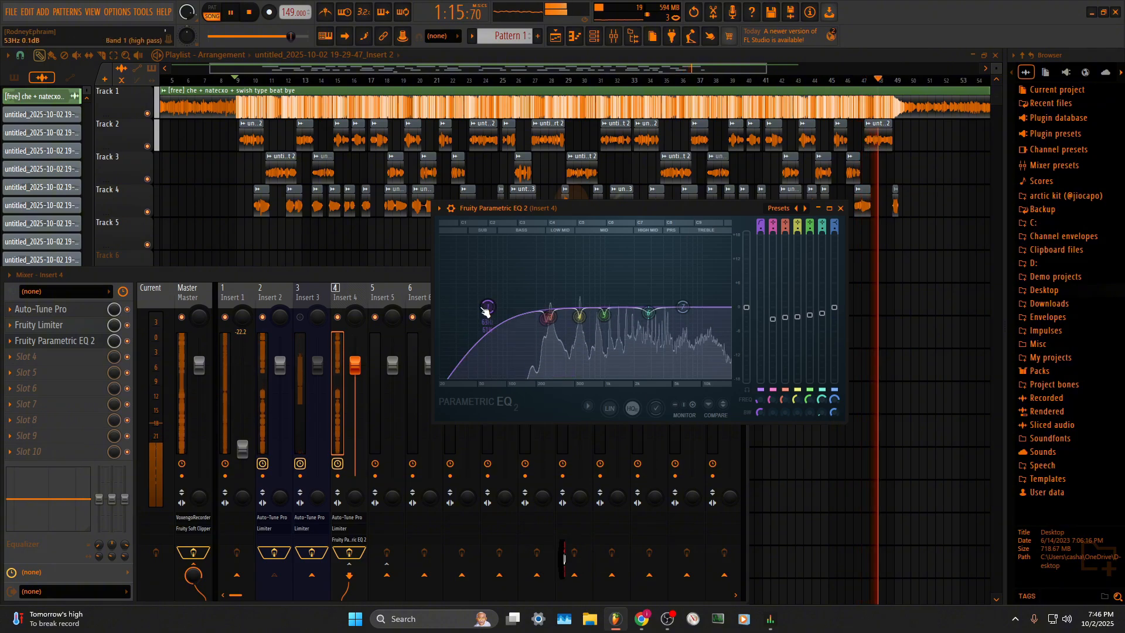
Raise the high-pass cutoff of Insert 4's Fruity Parametric EQ 2 to about 111 Hz and close the EQ
left_click_drag(488, 306, 512, 306)
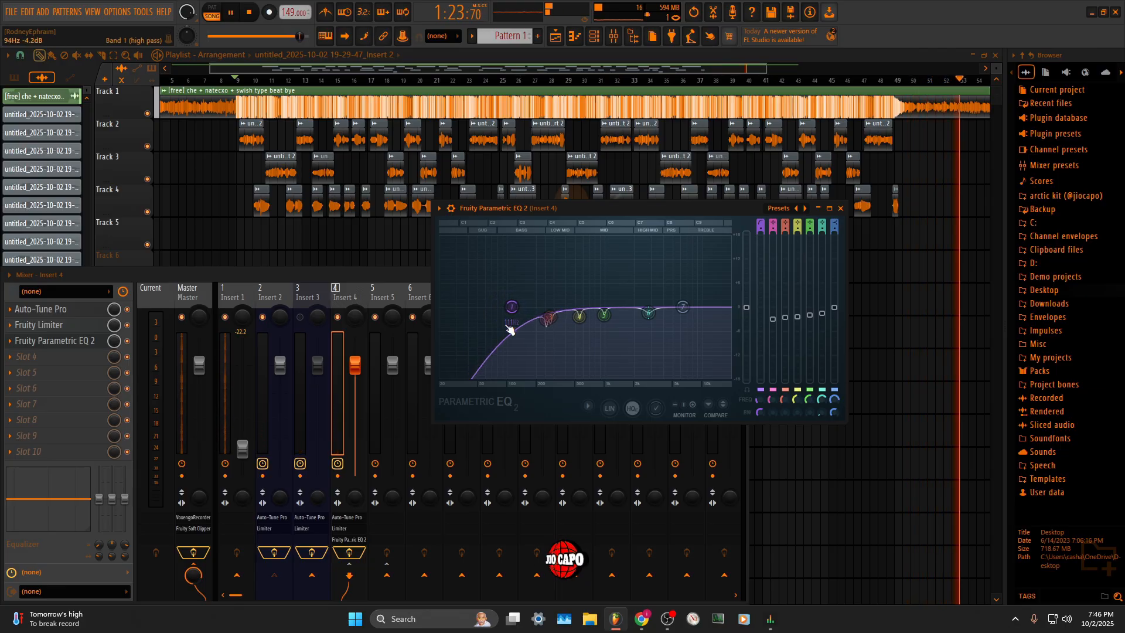
scroll(510, 312, "up", 1)
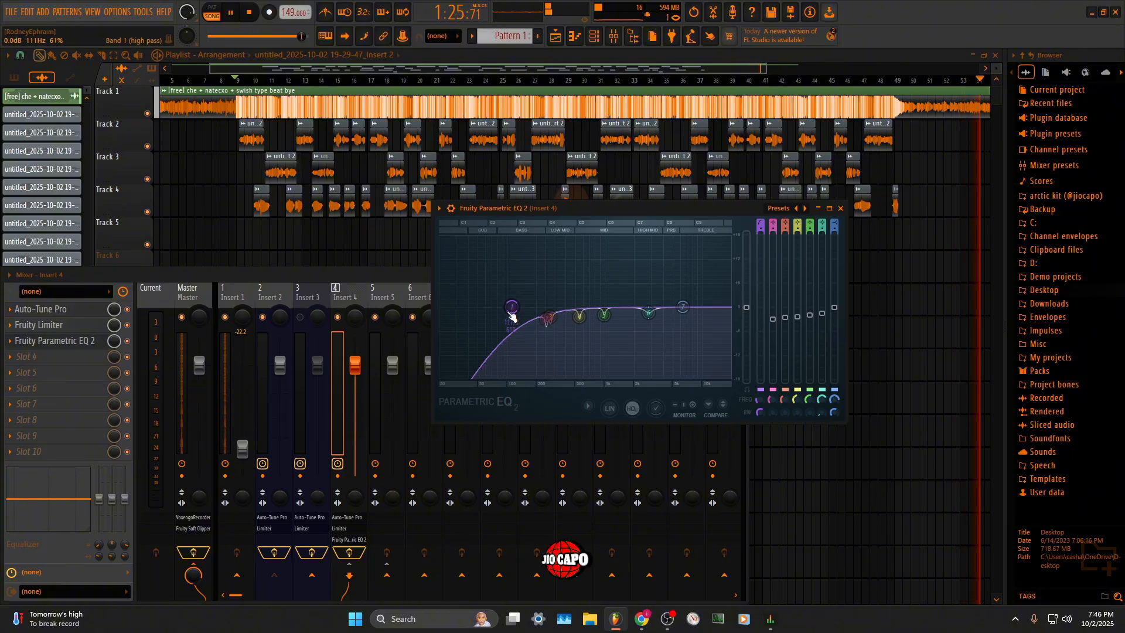
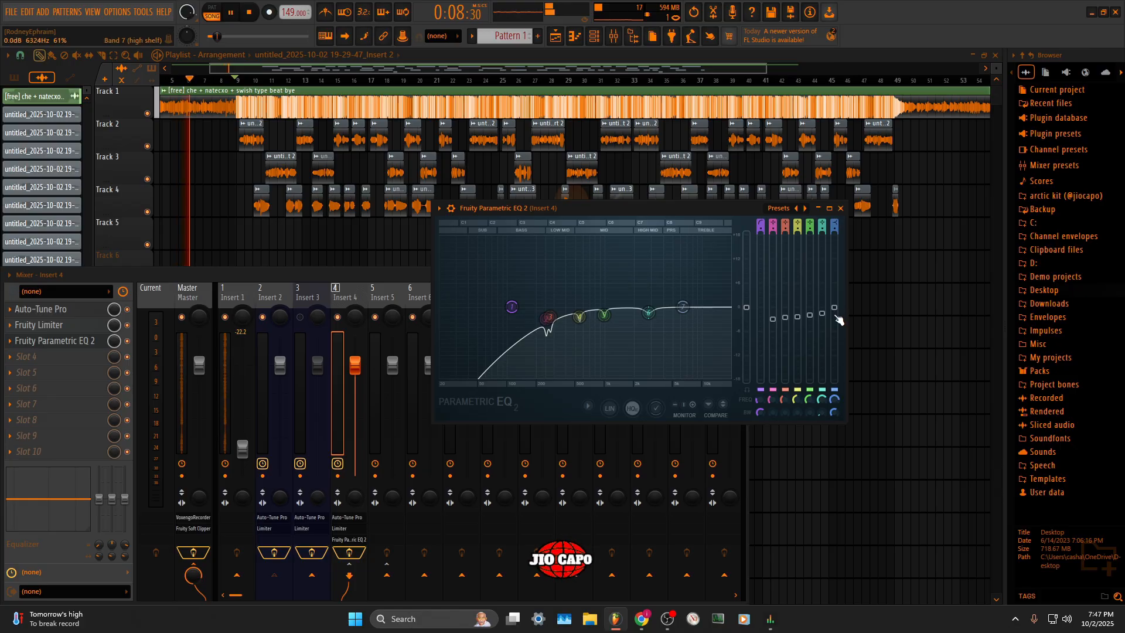
left_click(840, 209)
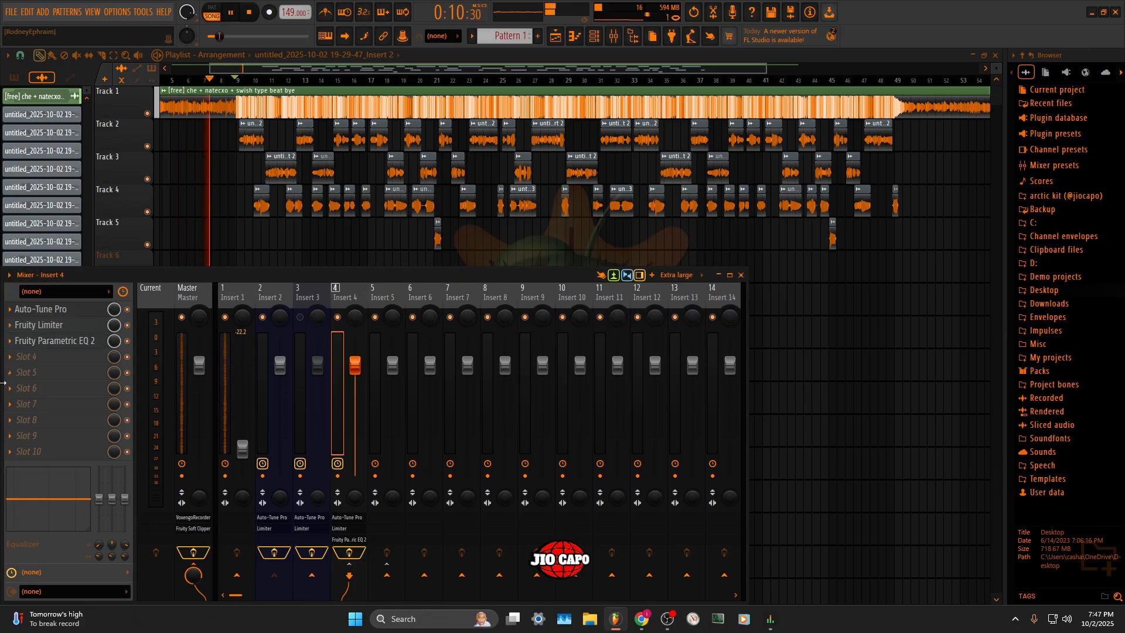
Load a second Fruity Parametric EQ 2 in slot 4 of Insert 4 and play the song
left_click(86, 342)
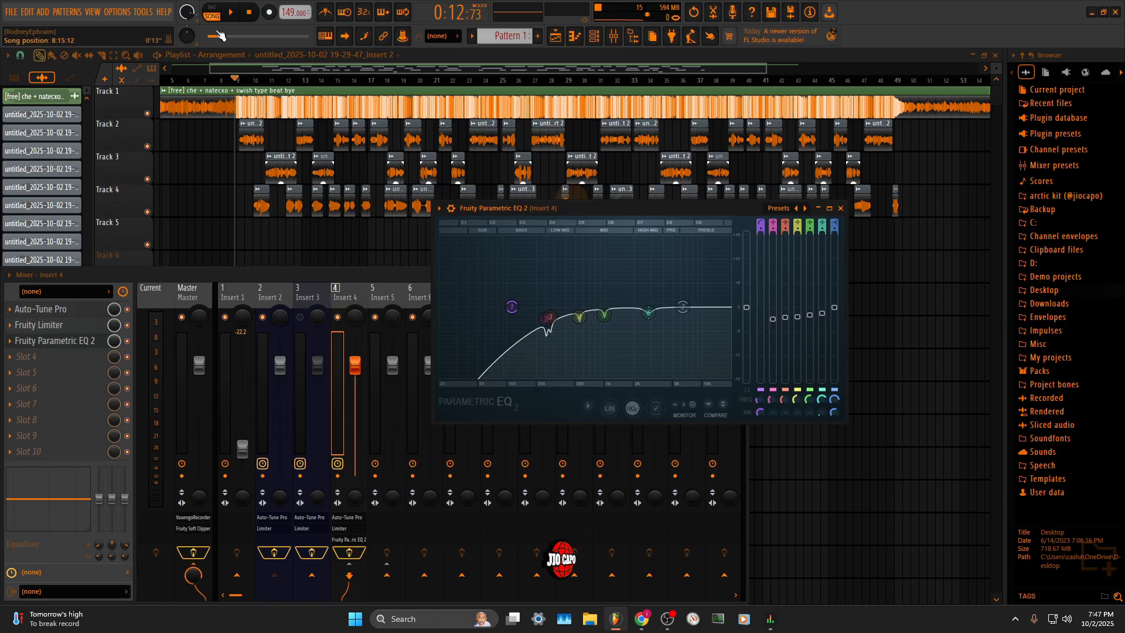
left_click(75, 360)
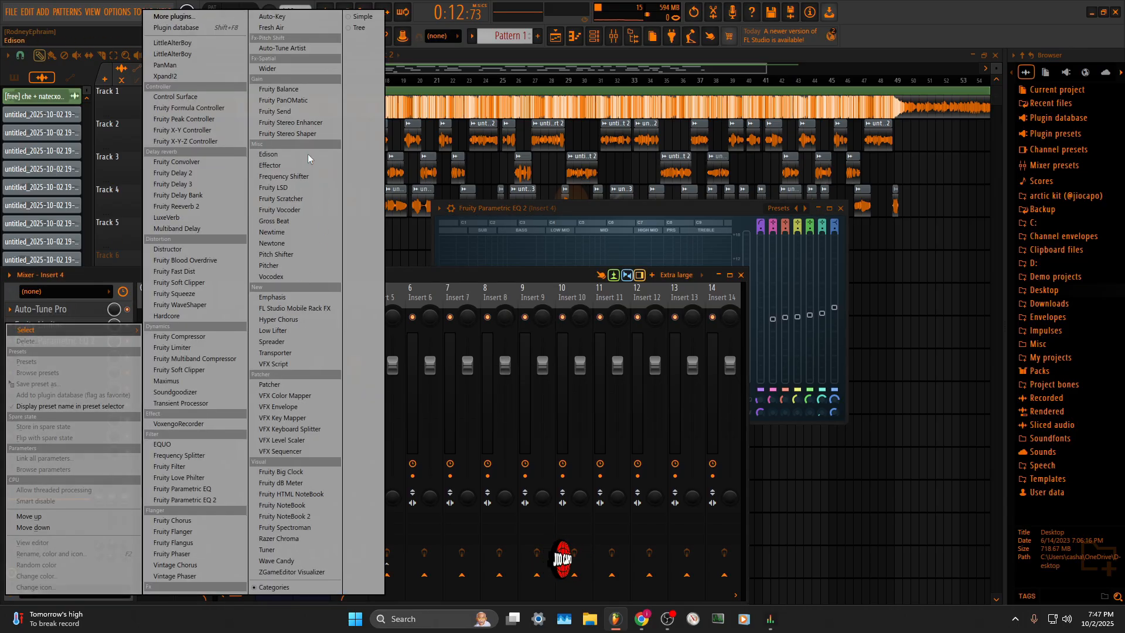
left_click(226, 500)
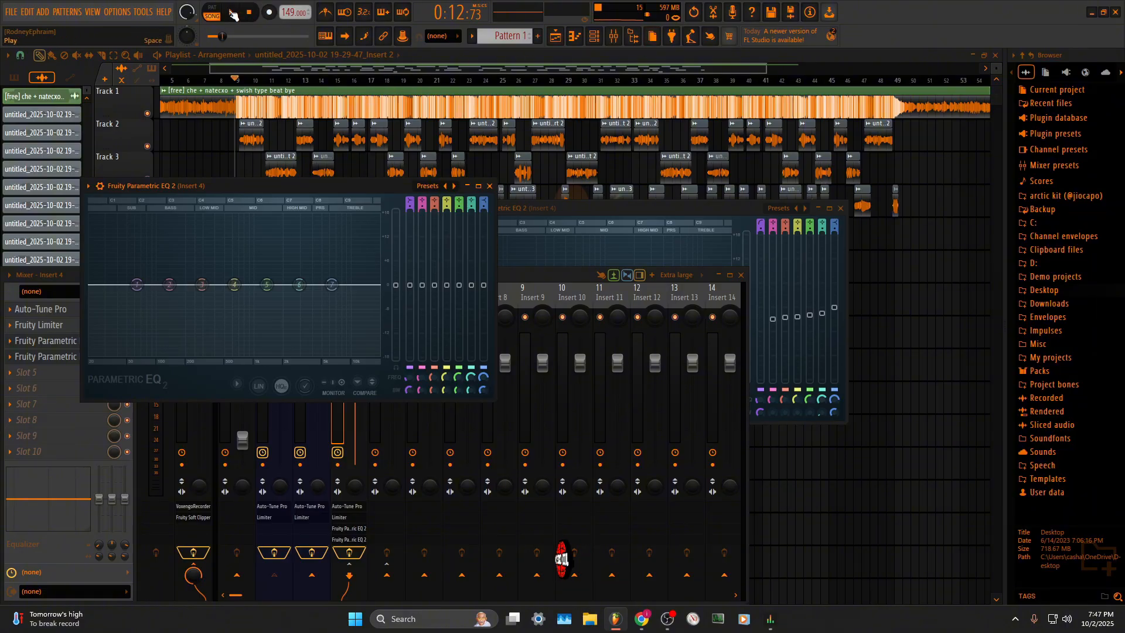
left_click(232, 13)
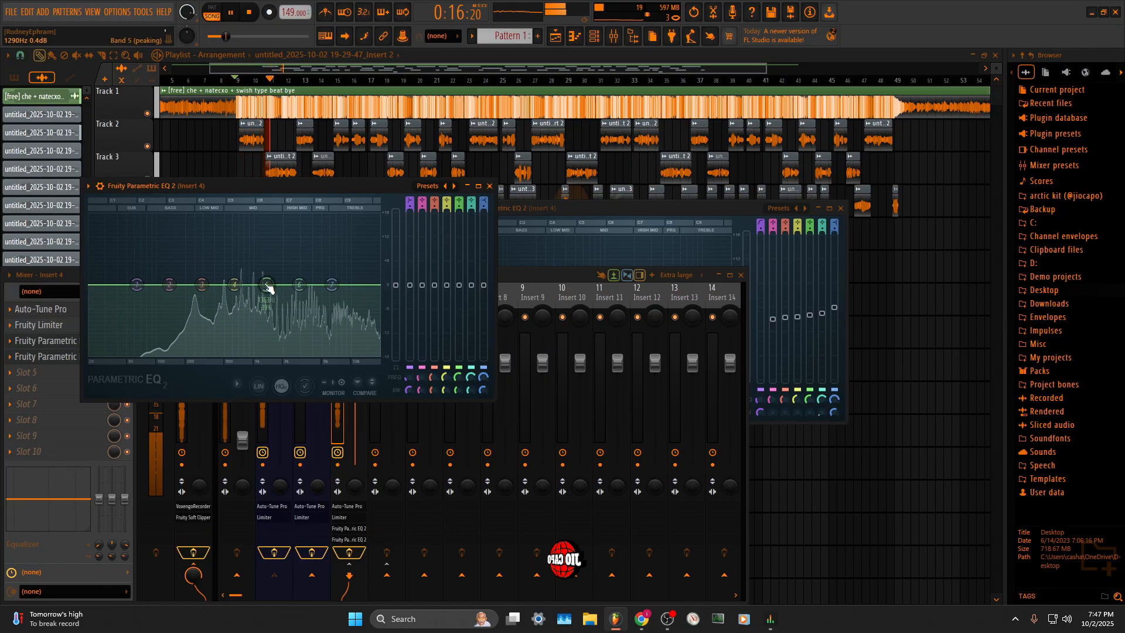
Shape the new EQ's highs with gentle boosts on band 5 near 4147 Hz, band 6 near 2012 Hz and a high shelf of about 3.3 dB
left_click_drag(268, 285, 314, 272)
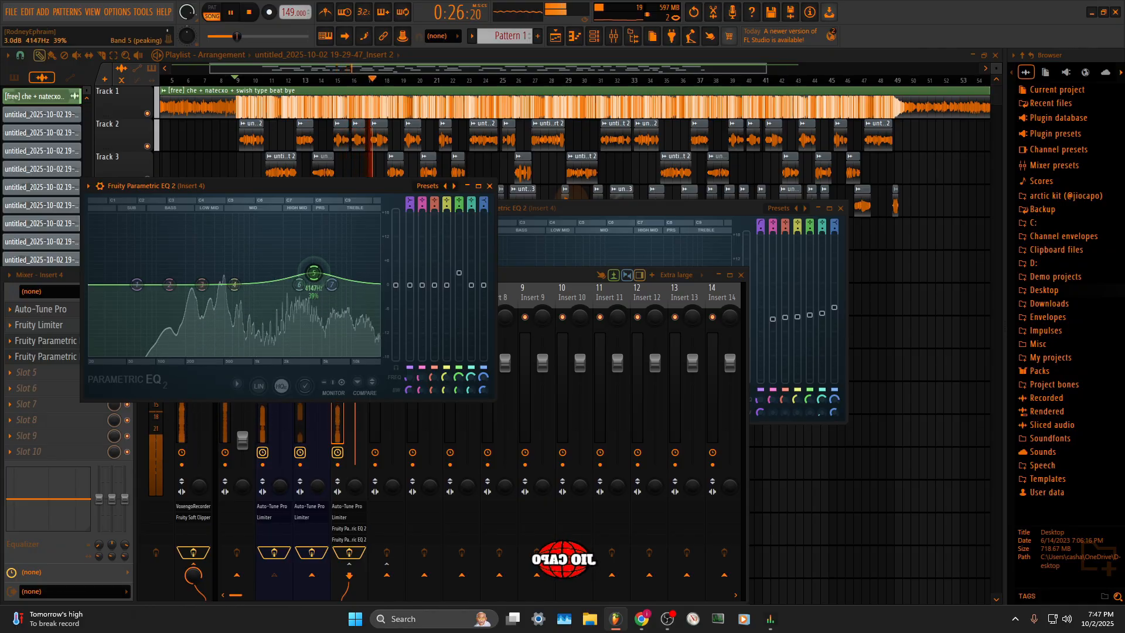
left_click_drag(298, 284, 279, 269)
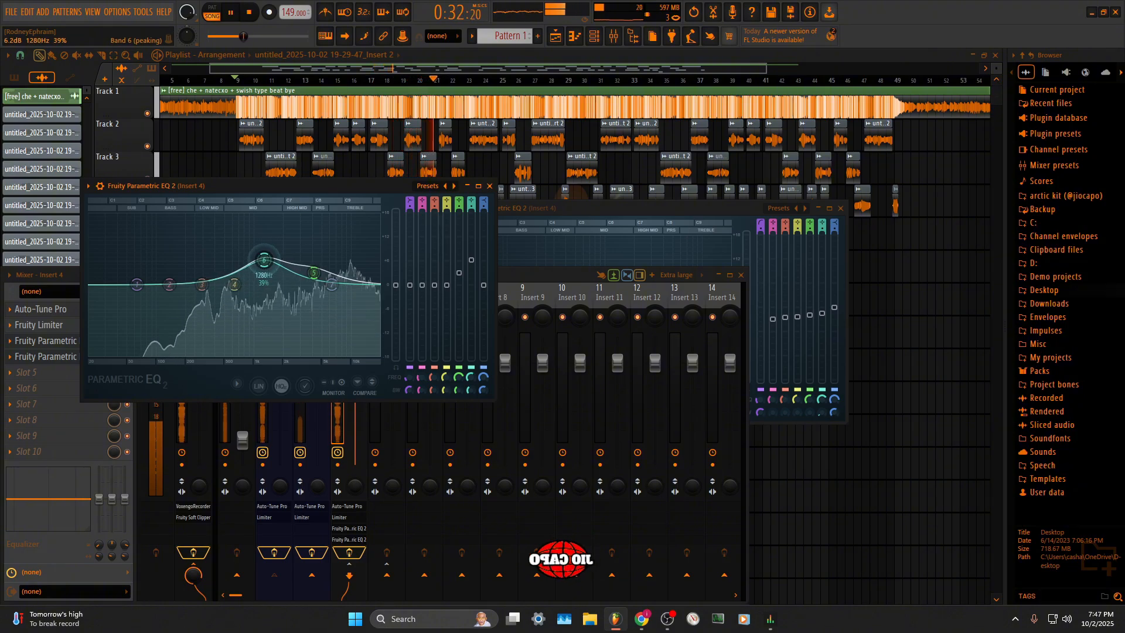
left_click_drag(264, 260, 283, 265)
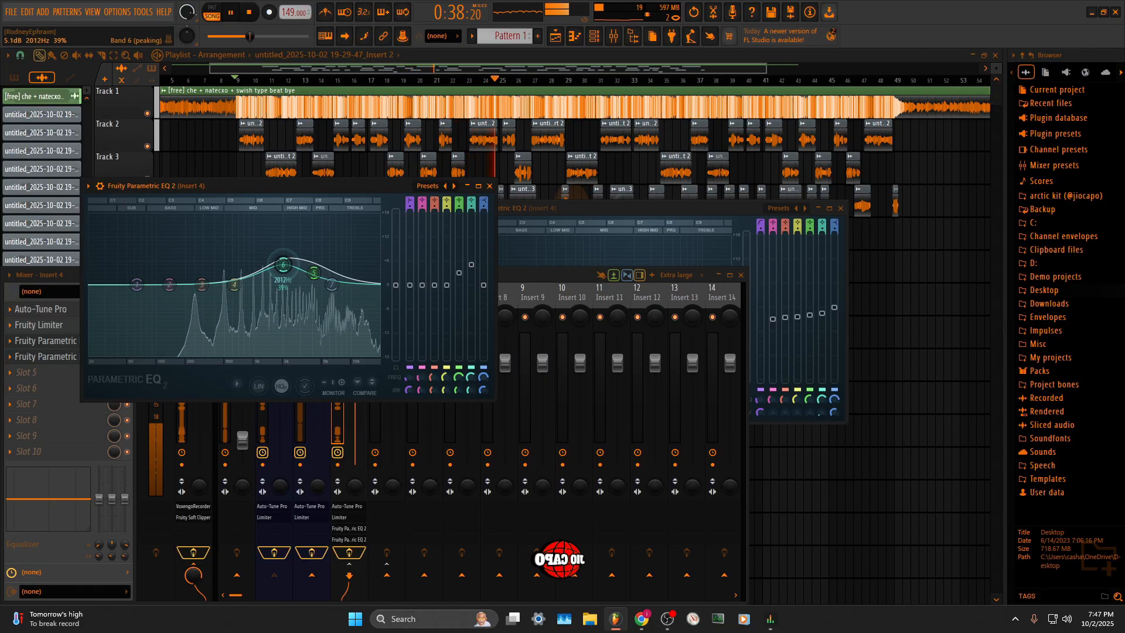
left_click_drag(471, 265, 463, 283)
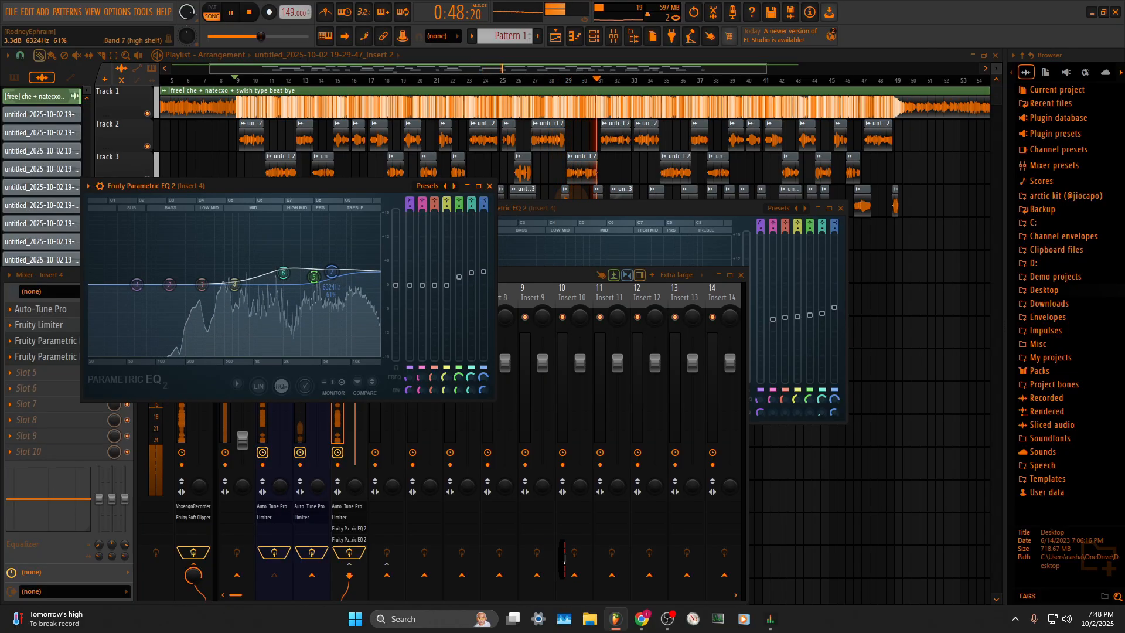
left_click_drag(483, 272, 450, 291)
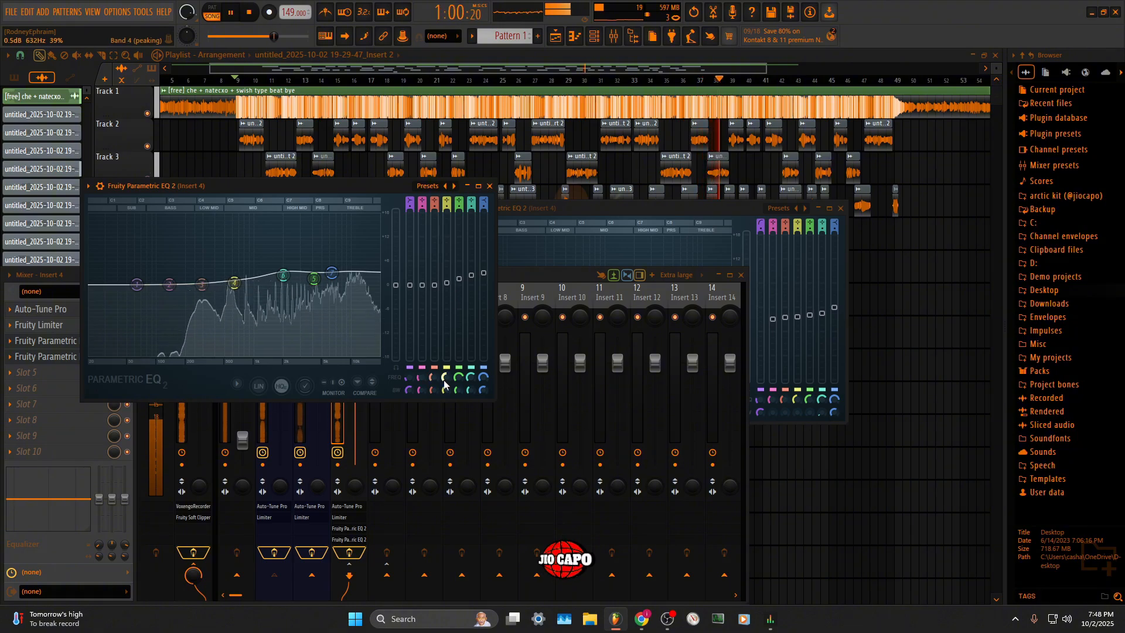
Move band 4 to about 1028 Hz with only a slight boost and raise band 3 to about 2.3 dB
left_click_drag(450, 287, 449, 261)
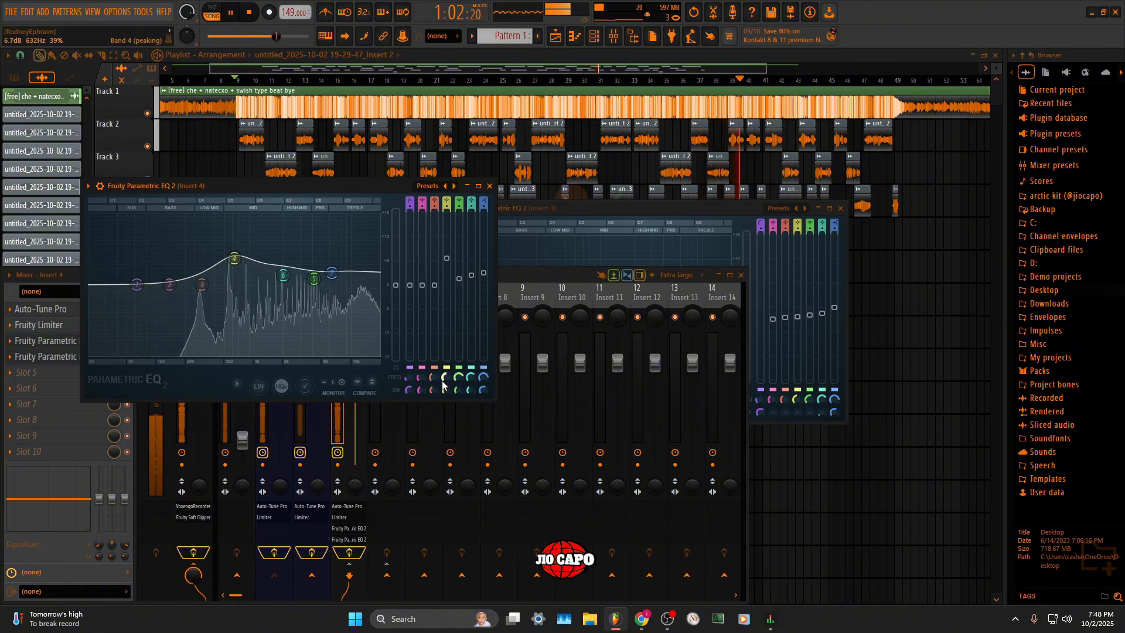
left_click_drag(447, 378, 447, 359)
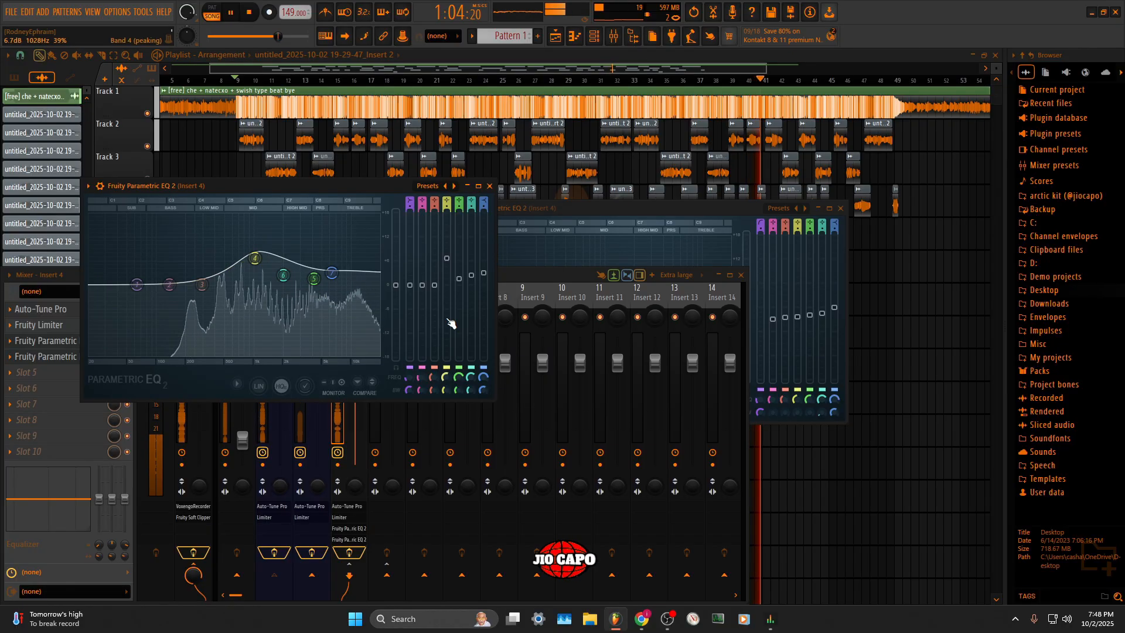
mouse_move(448, 258)
left_mouse_down()
mouse_move(448, 283)
mouse_move(436, 276)
left_mouse_up()
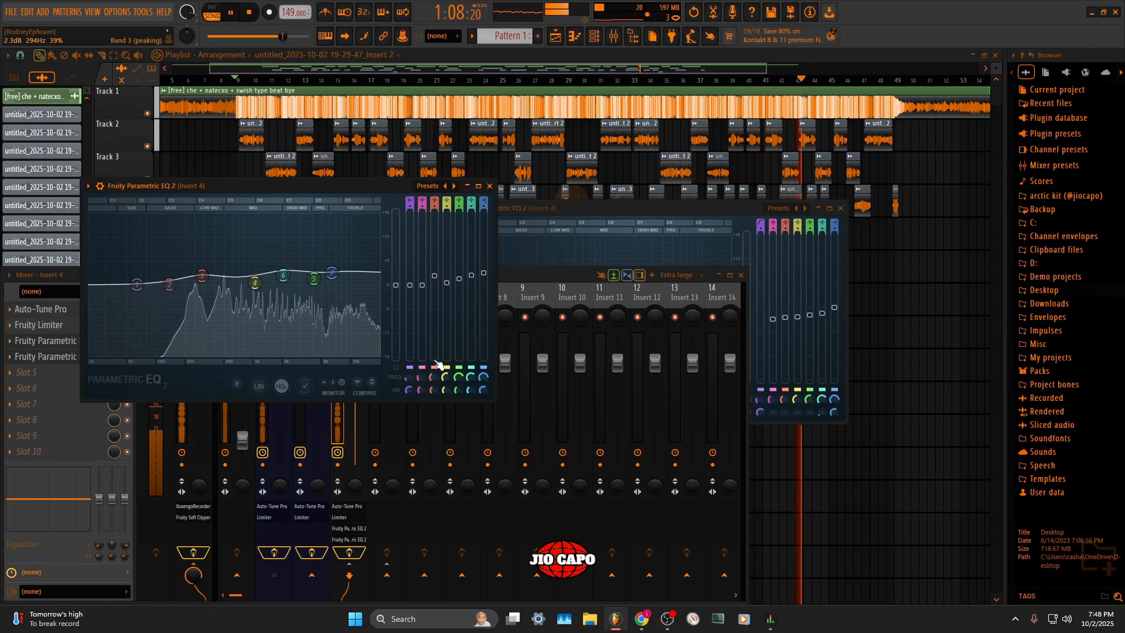
Sweep band 3 while replaying the vocals from bar 8, and settle it near 294 Hz with about 3 dB of boost
mouse_move(435, 378)
left_mouse_down()
mouse_move(434, 345)
mouse_move(434, 360)
left_mouse_up()
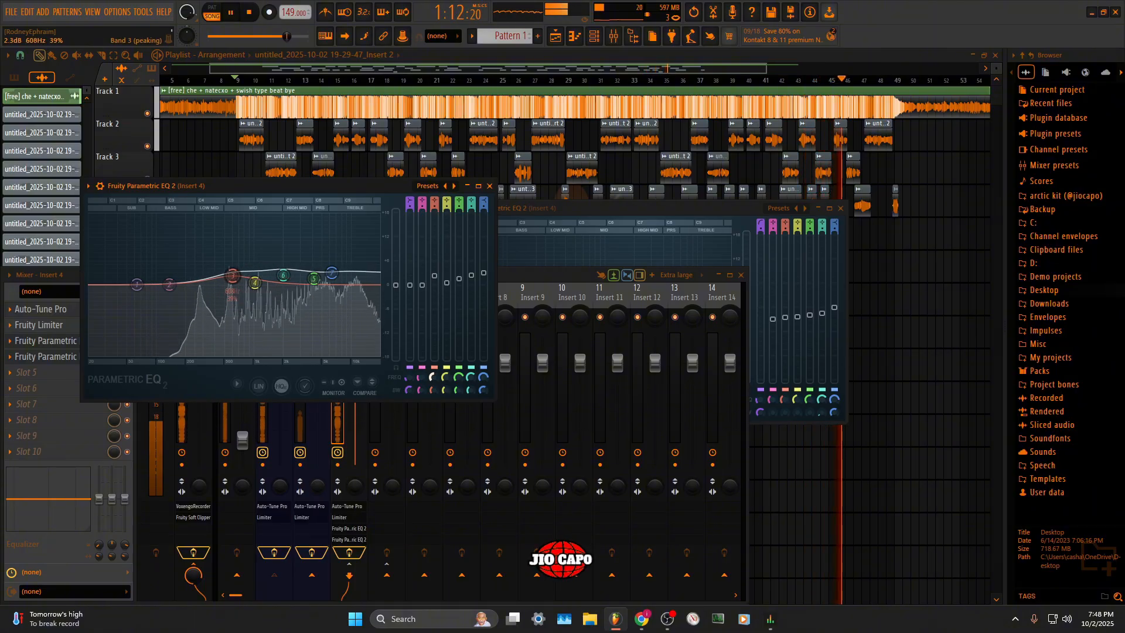
key("space")
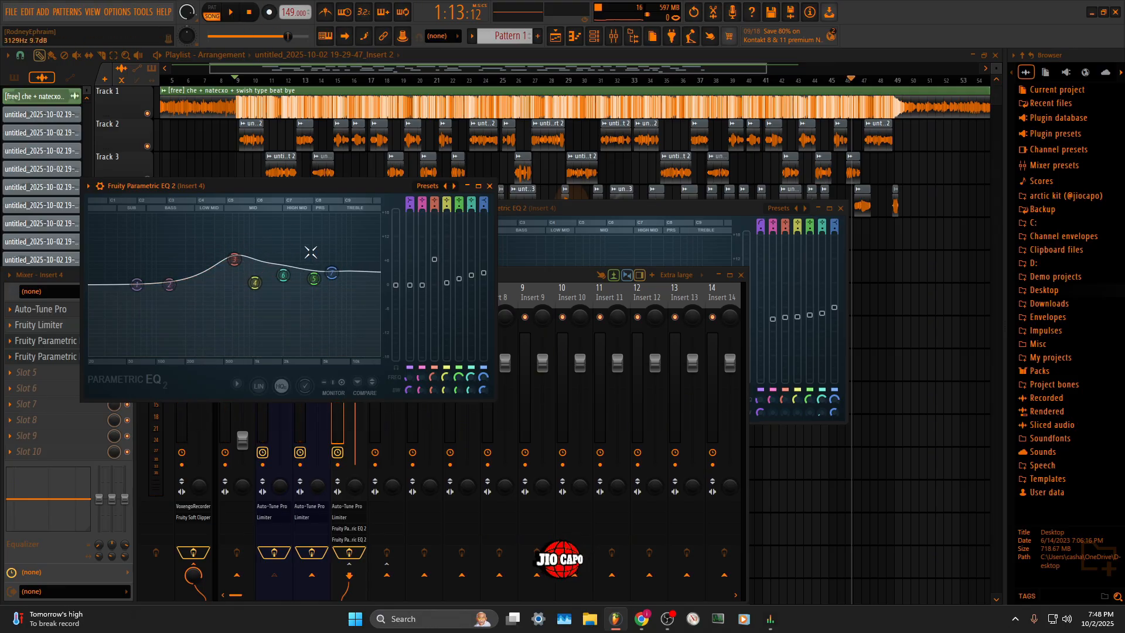
left_click(250, 17)
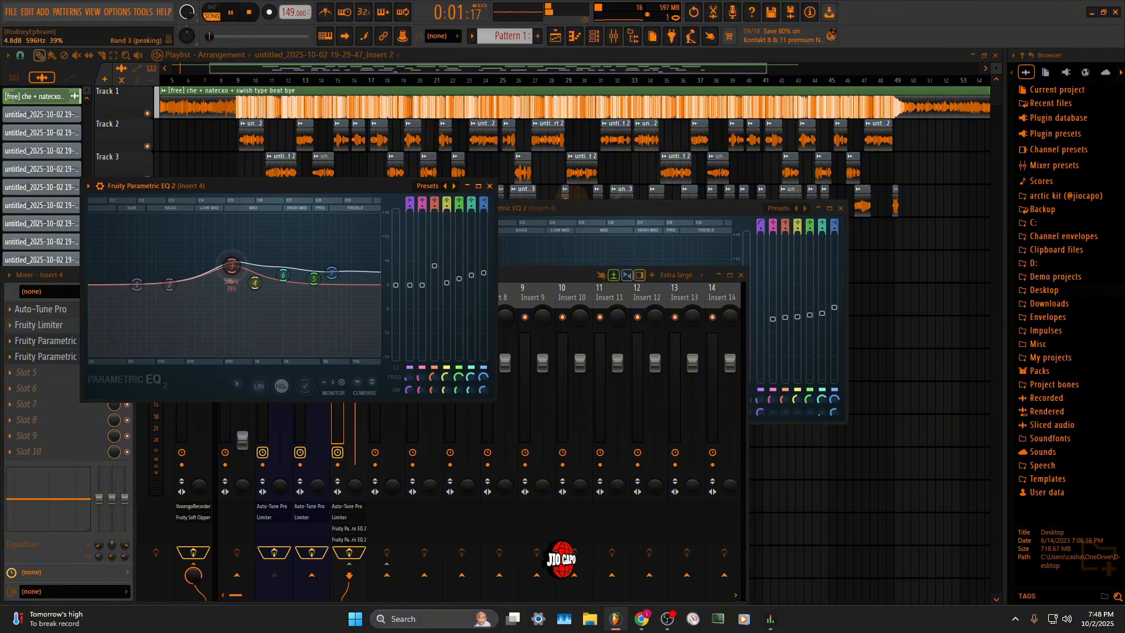
left_click(235, 80)
left_click(613, 37)
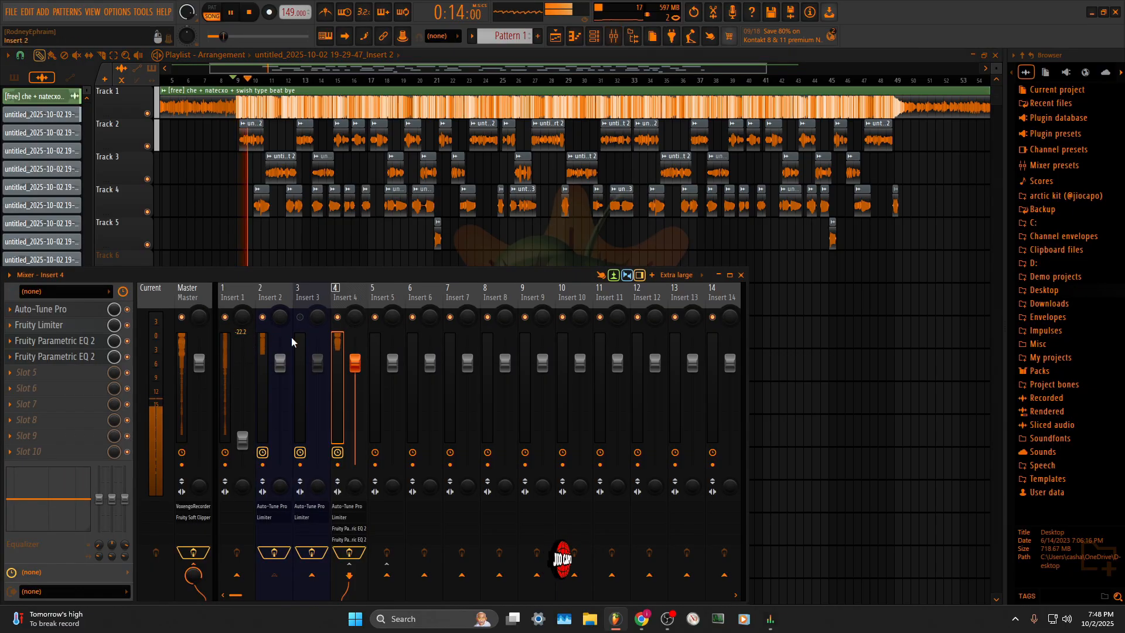
left_click(86, 357)
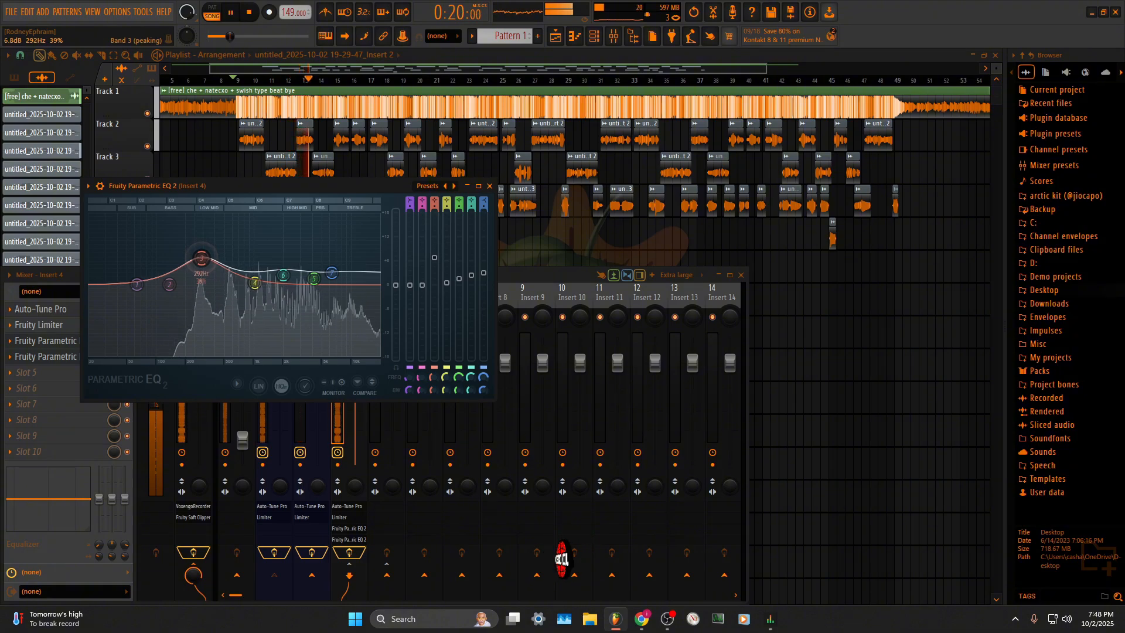
left_click_drag(201, 258, 202, 272)
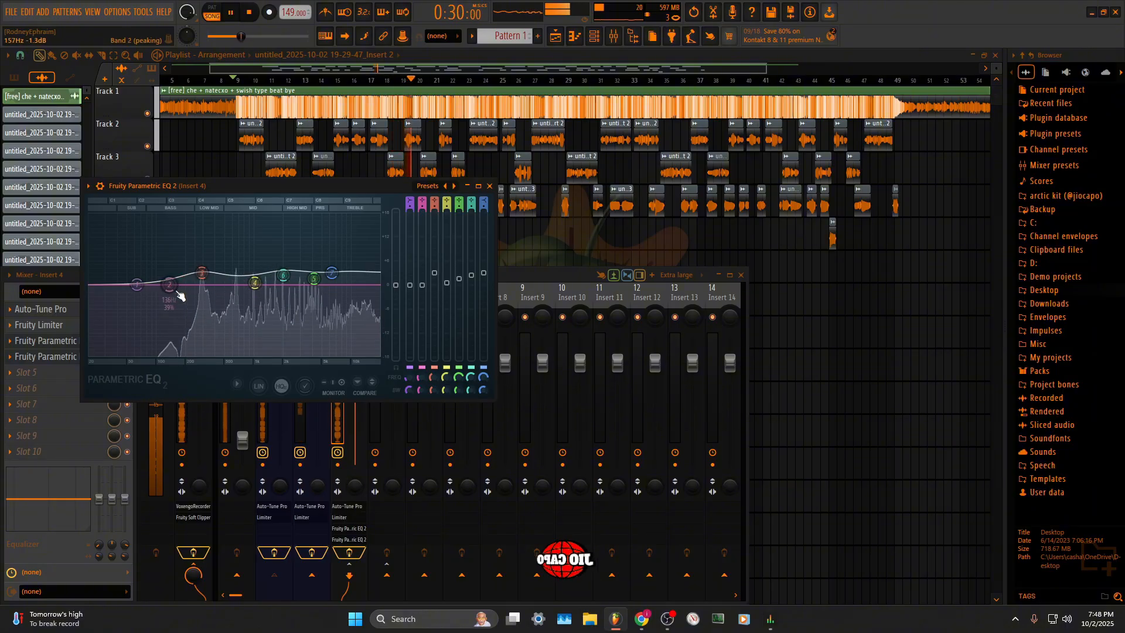
Cut the low end by lowering band 1 to its minimum gain and raising its frequency
left_click_drag(137, 285, 137, 340)
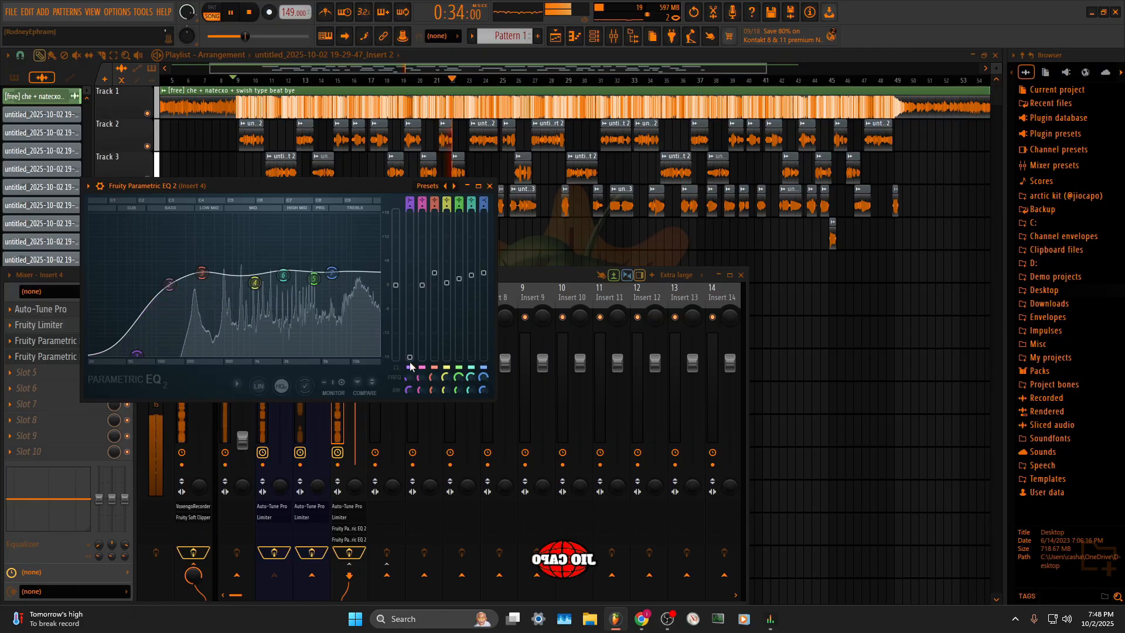
mouse_move(407, 381)
left_mouse_down()
mouse_move(408, 362)
mouse_move(409, 400)
left_mouse_up()
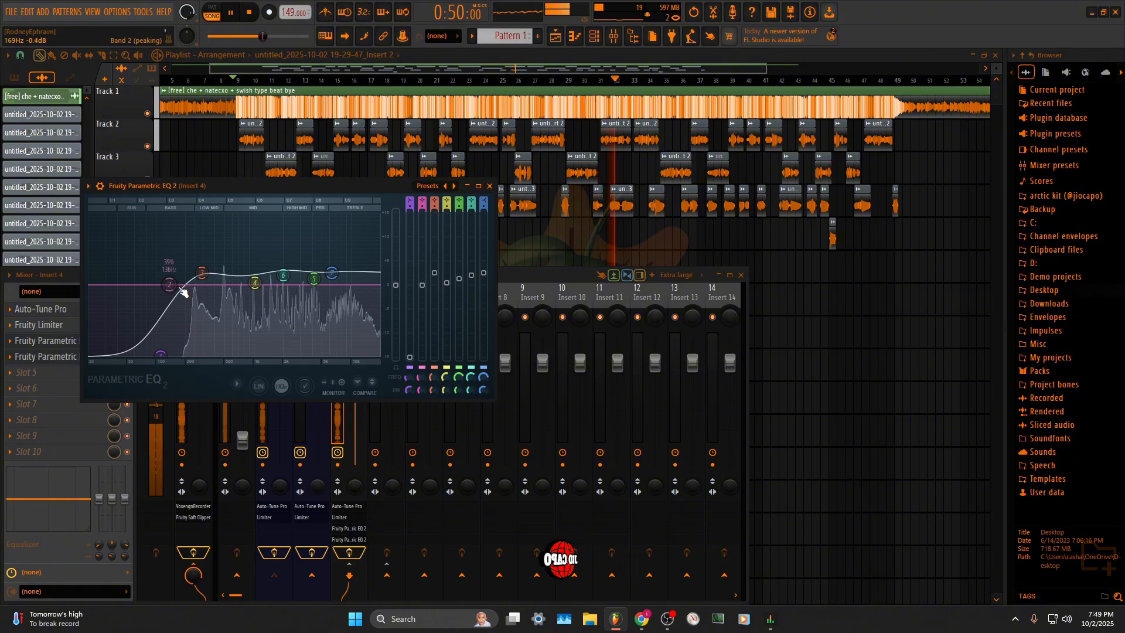
Move band 2 up into the mids between bands 3 and 4 and boost it about 1.5 dB
right_click(421, 391)
left_click(434, 398)
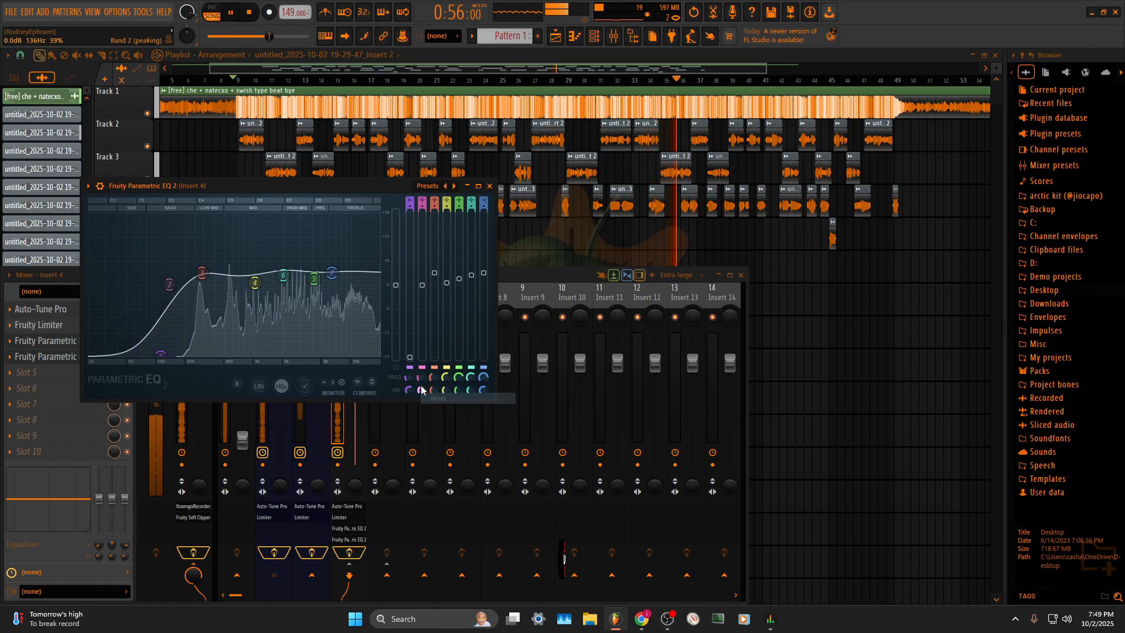
mouse_move(421, 378)
left_mouse_down()
mouse_move(421, 360)
mouse_move(421, 374)
left_mouse_up()
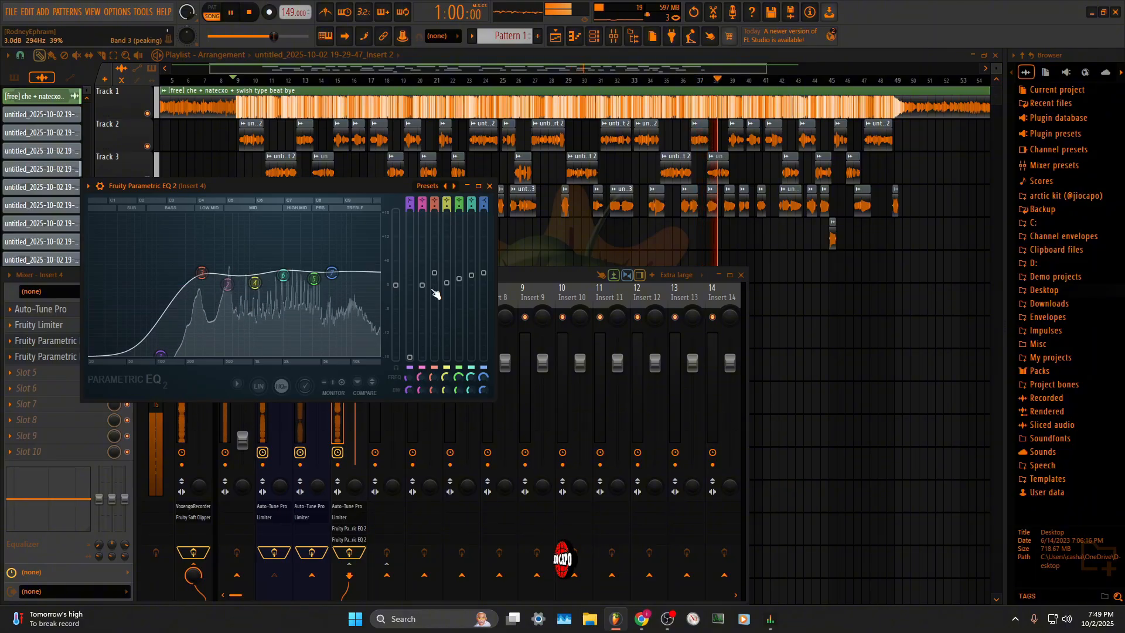
left_click_drag(422, 280, 422, 279)
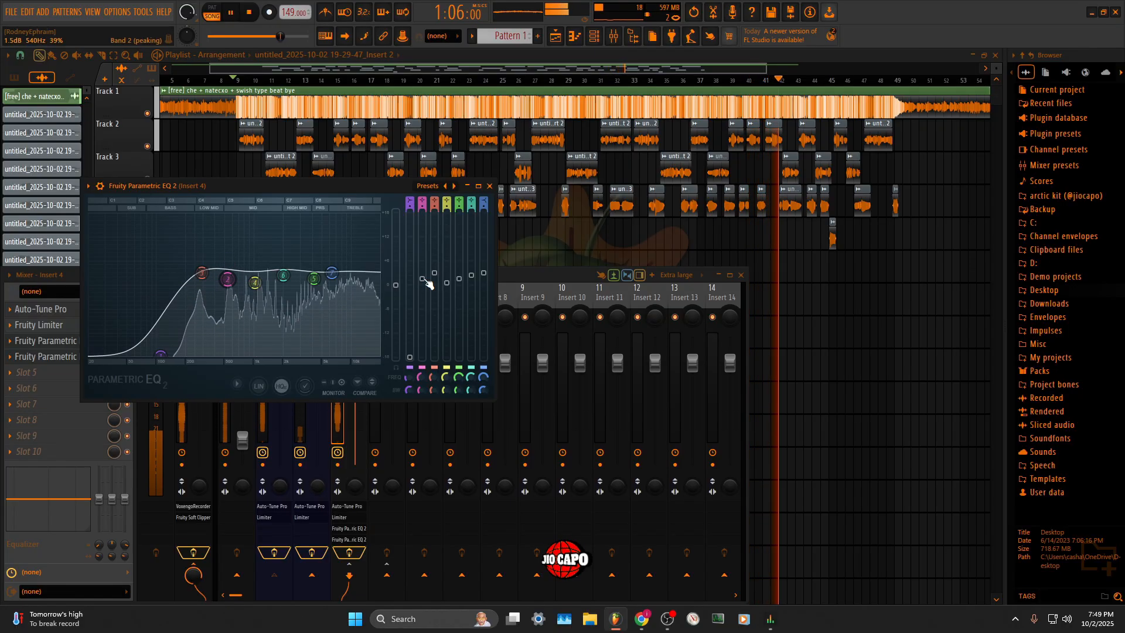
Trim the gains of bands 2 and 3 and slightly raise bands 5, 6 and 7
mouse_move(434, 274)
left_mouse_down()
mouse_move(422, 283)
mouse_move(434, 279)
left_mouse_up()
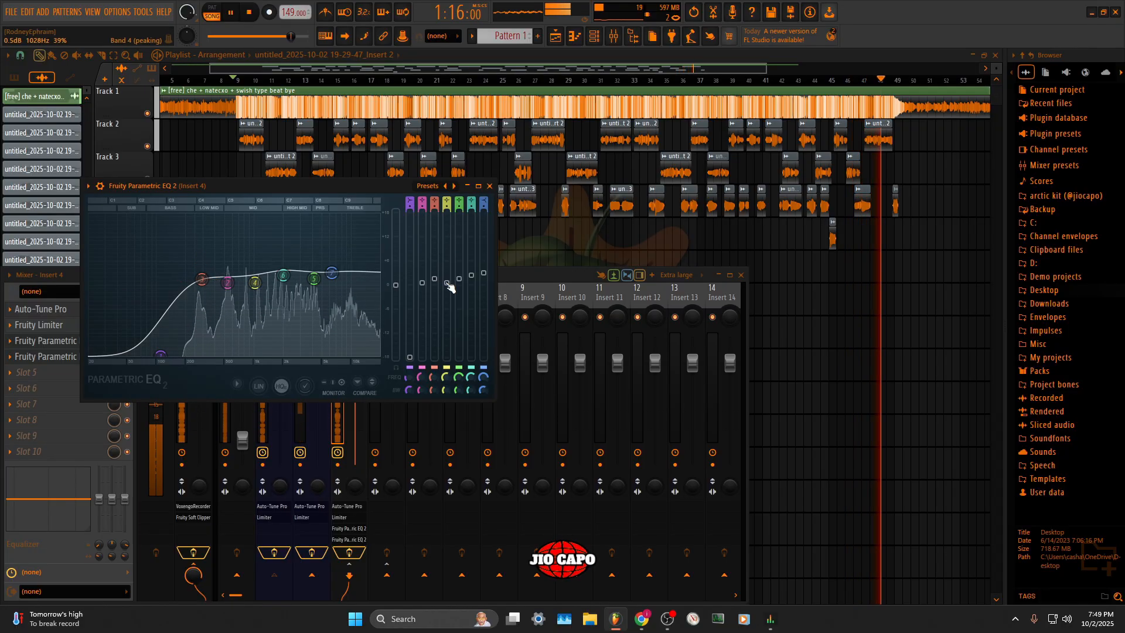
left_click_drag(460, 280, 484, 268)
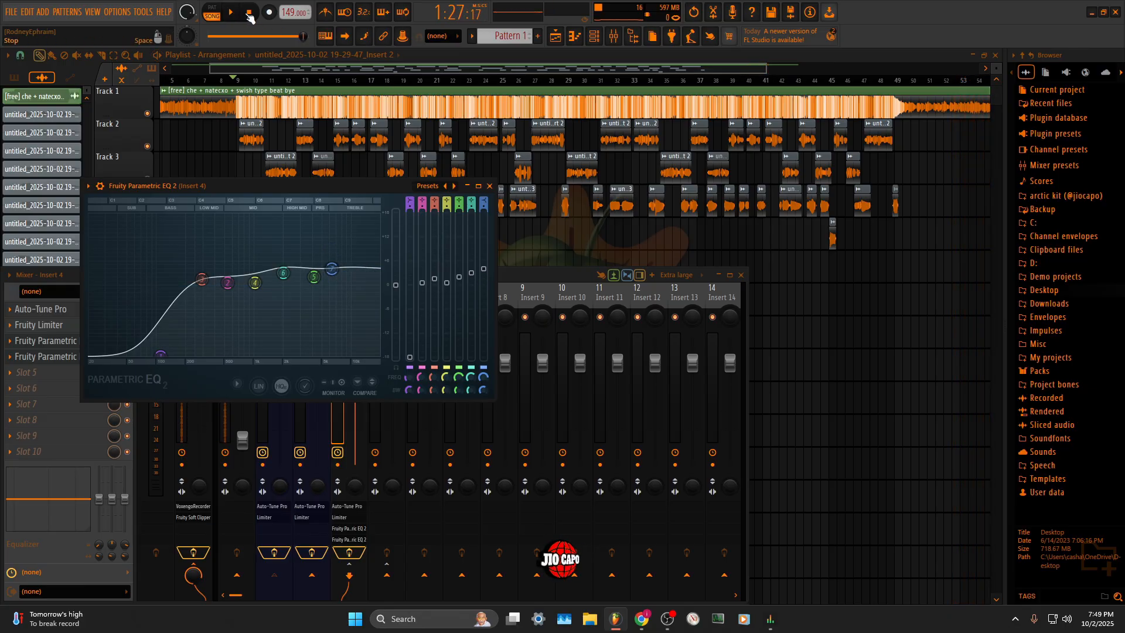
Replay the vocals from bar 8 and compare the sound with both Insert 4 EQs bypassed and re-enabled
left_click(230, 79)
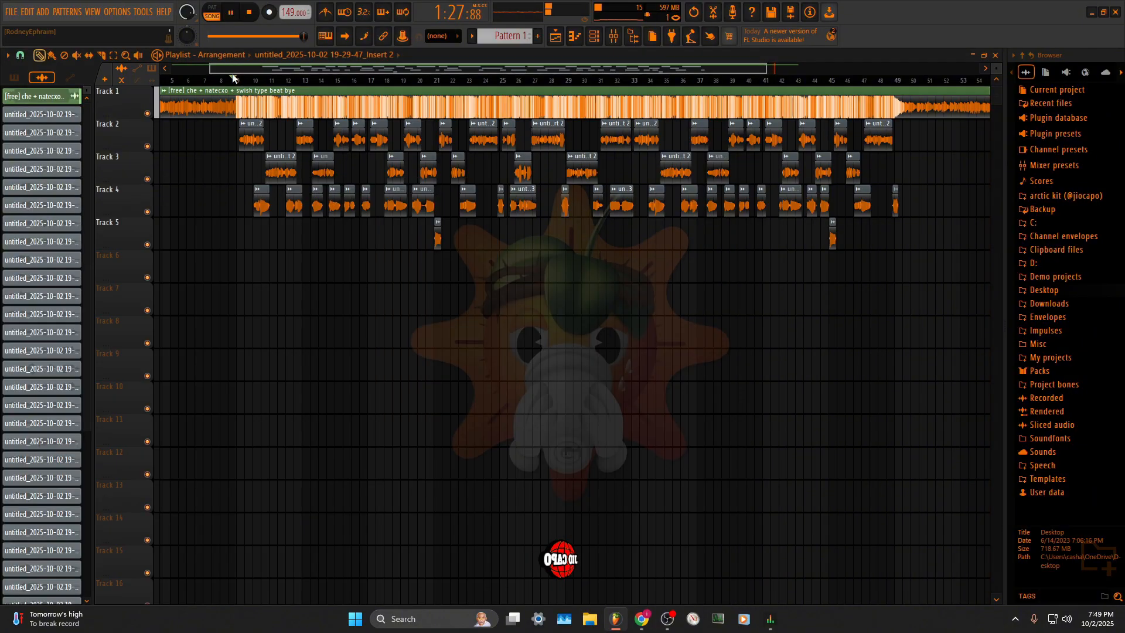
left_click(614, 37)
left_click(128, 356)
left_click(127, 341)
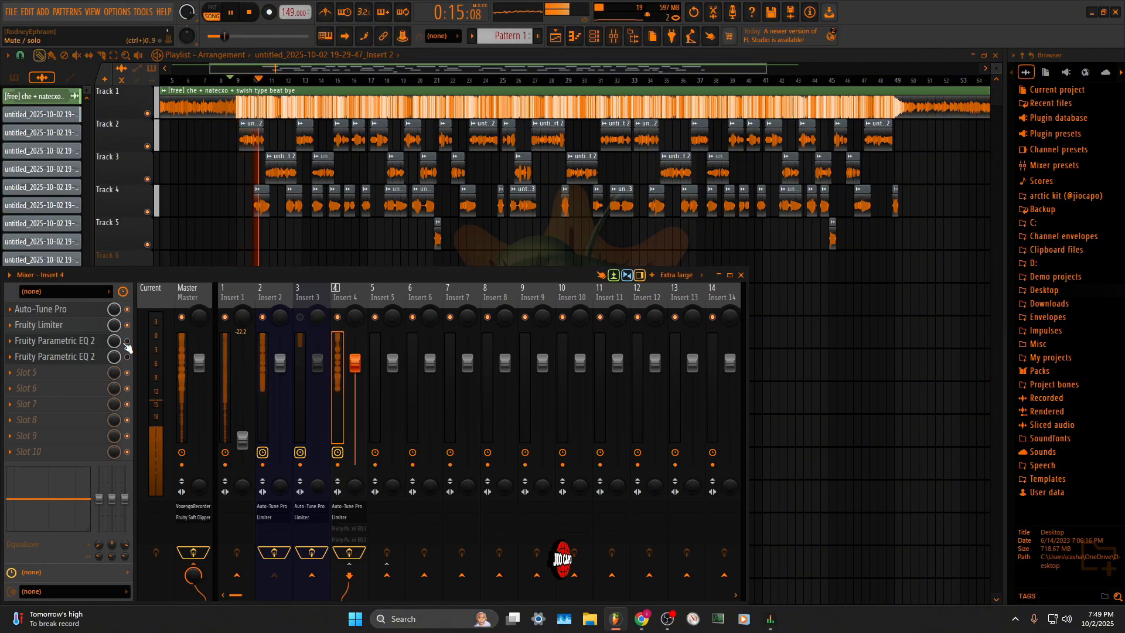
left_click(127, 357)
left_click(127, 341)
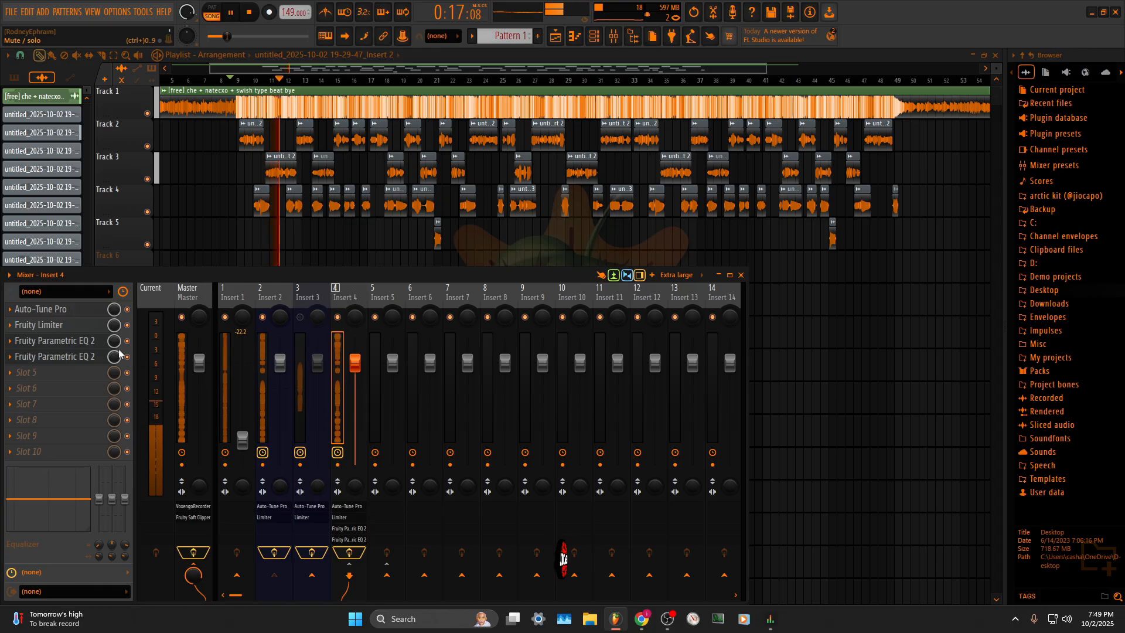
Lower the high-pass cutoff of Insert 4's first Fruity Parametric EQ 2 to 100 Hz and close it
left_click(93, 341)
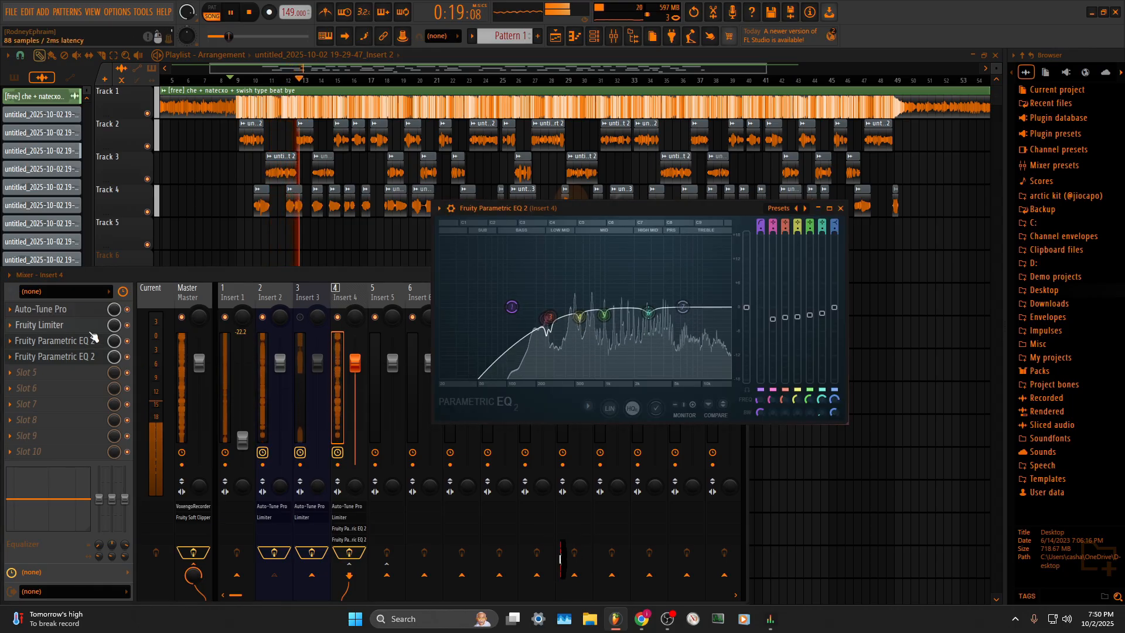
left_click_drag(512, 307, 508, 307)
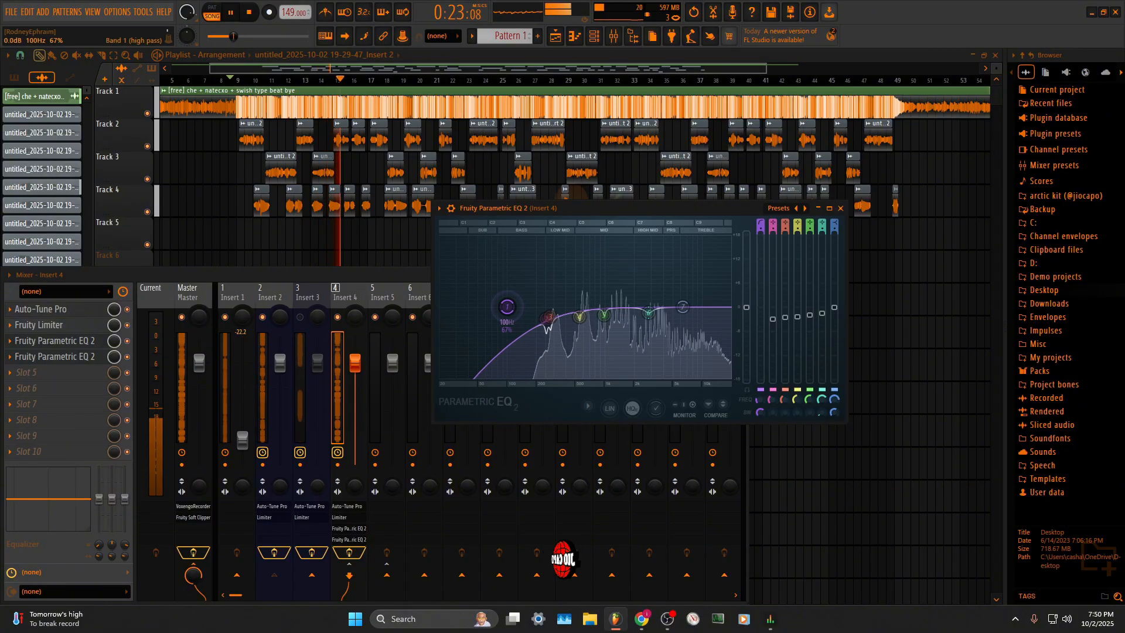
left_click(94, 340)
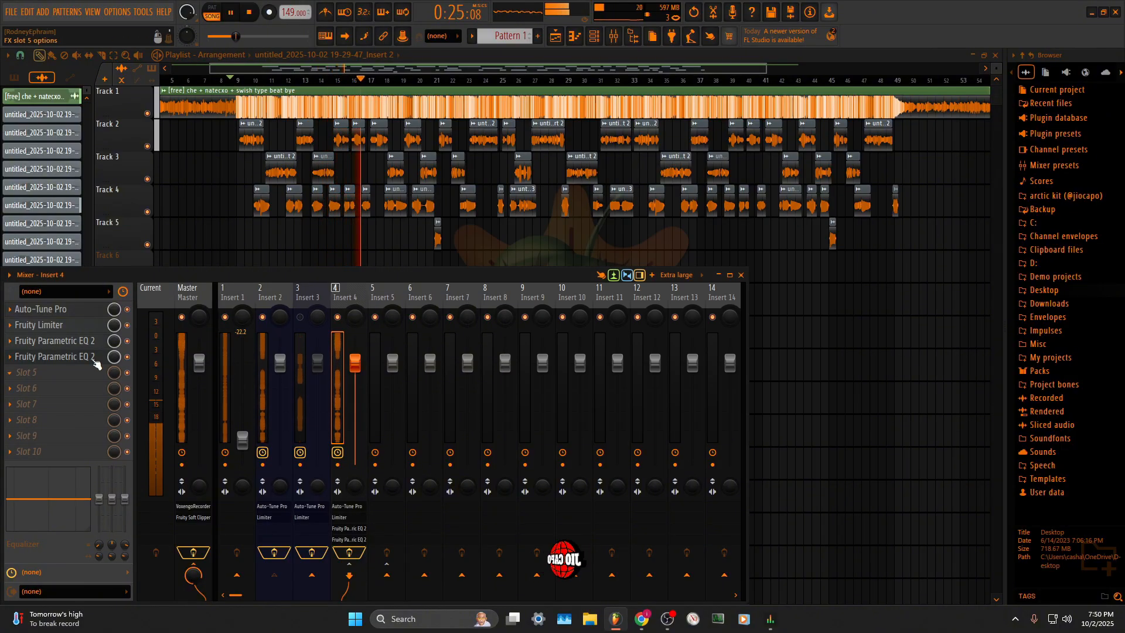
Slightly lower the high-pass cutoff of Insert 4's second Fruity Parametric EQ 2, check the first EQ, and close both
left_click(93, 357)
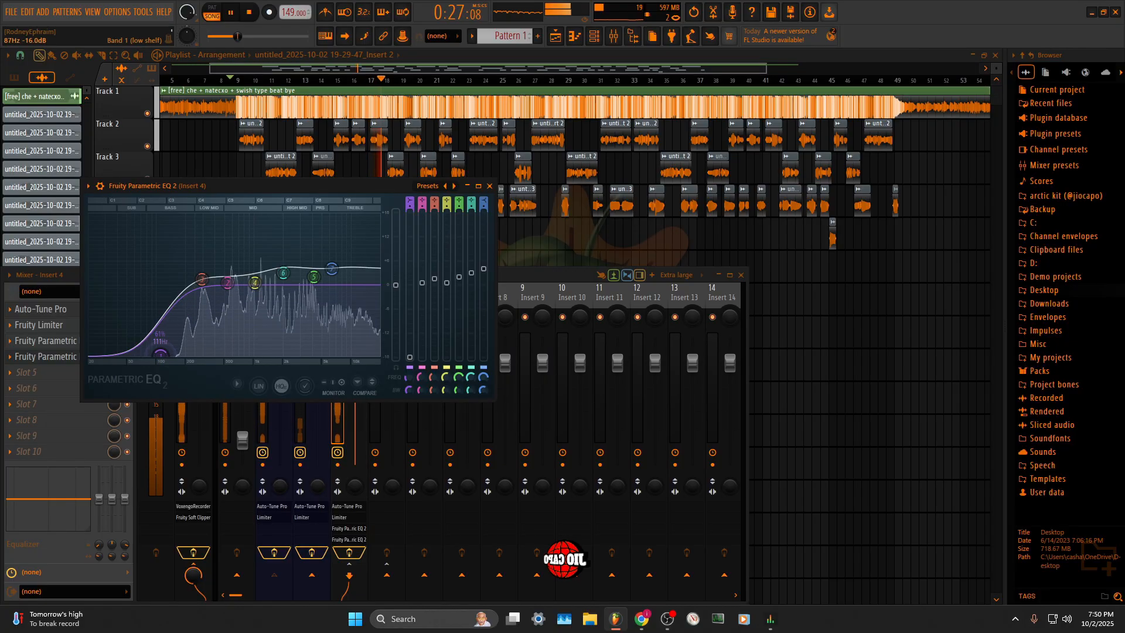
left_click_drag(159, 354, 155, 354)
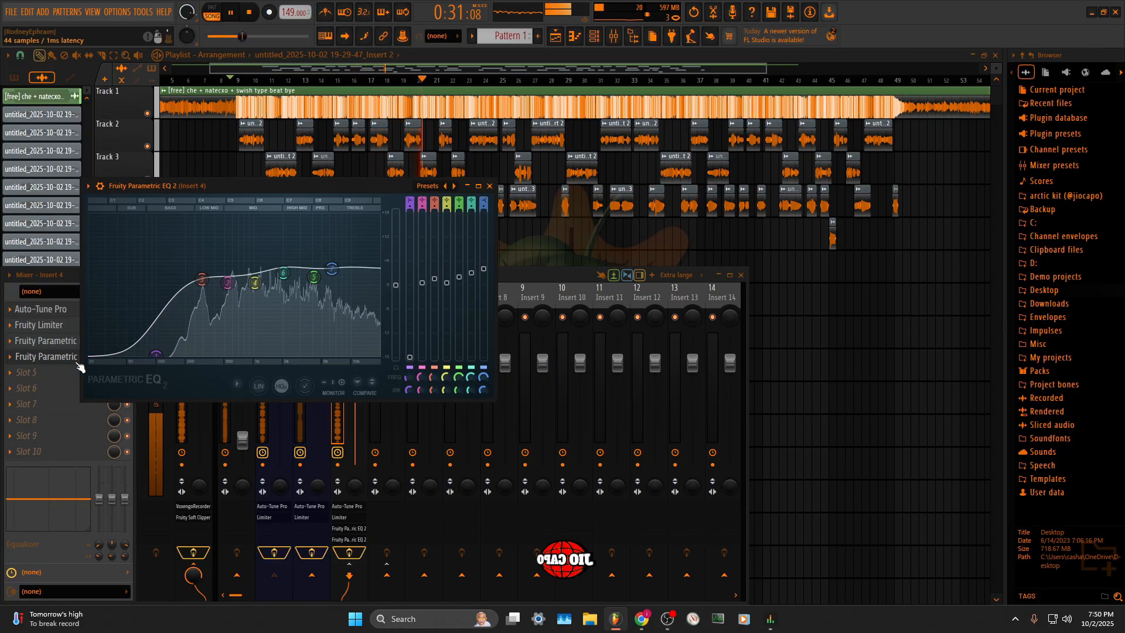
left_click(67, 343)
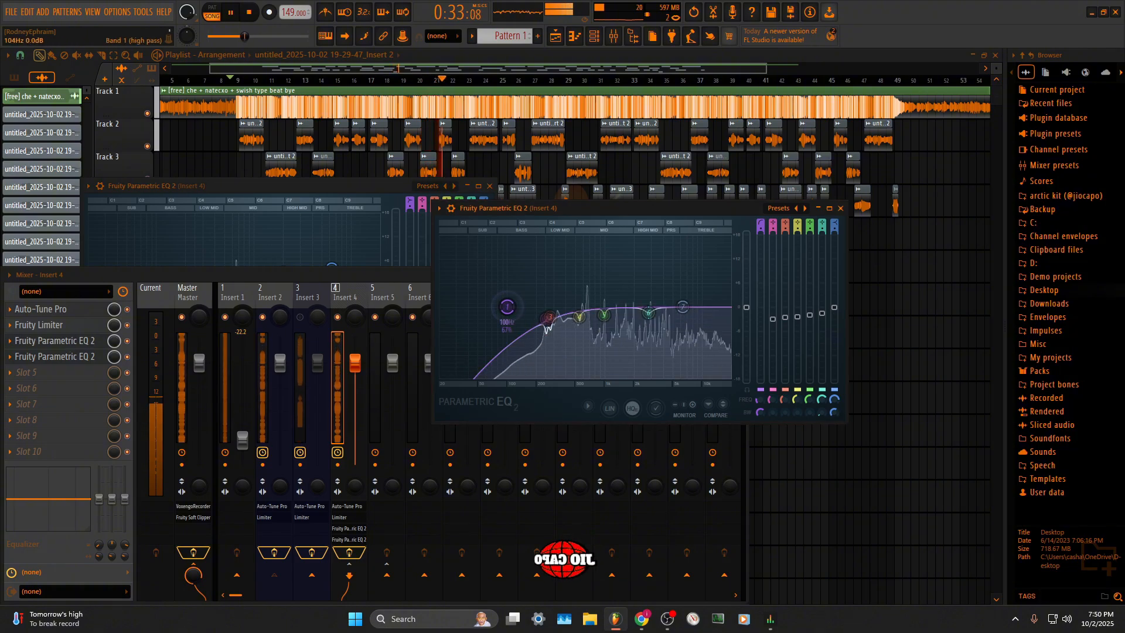
left_click(452, 186)
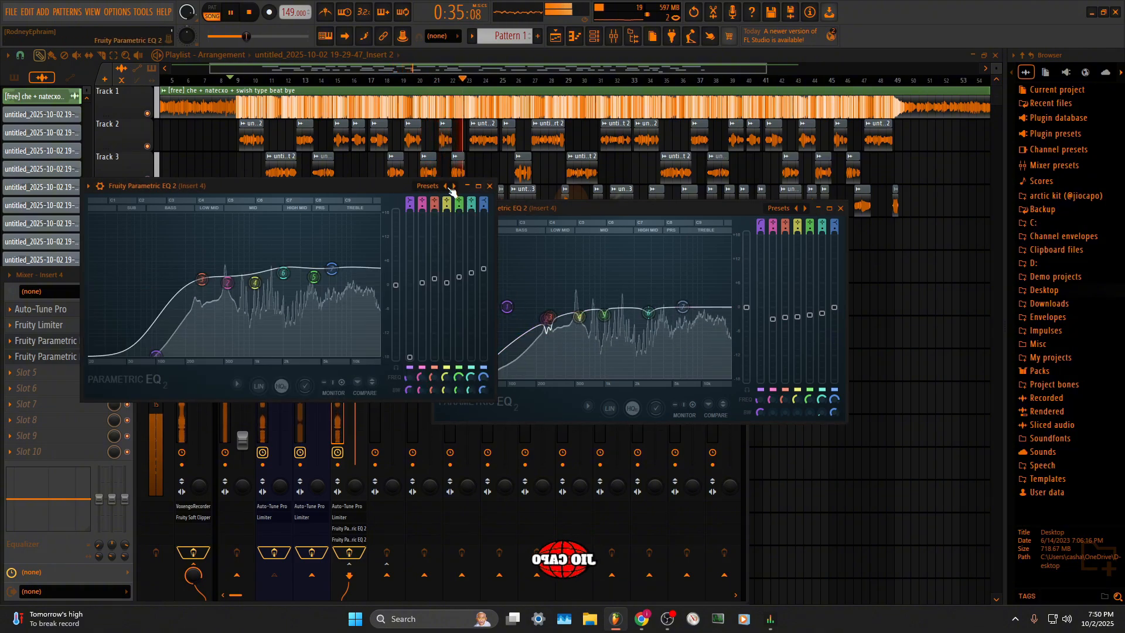
left_click(490, 186)
left_click(840, 208)
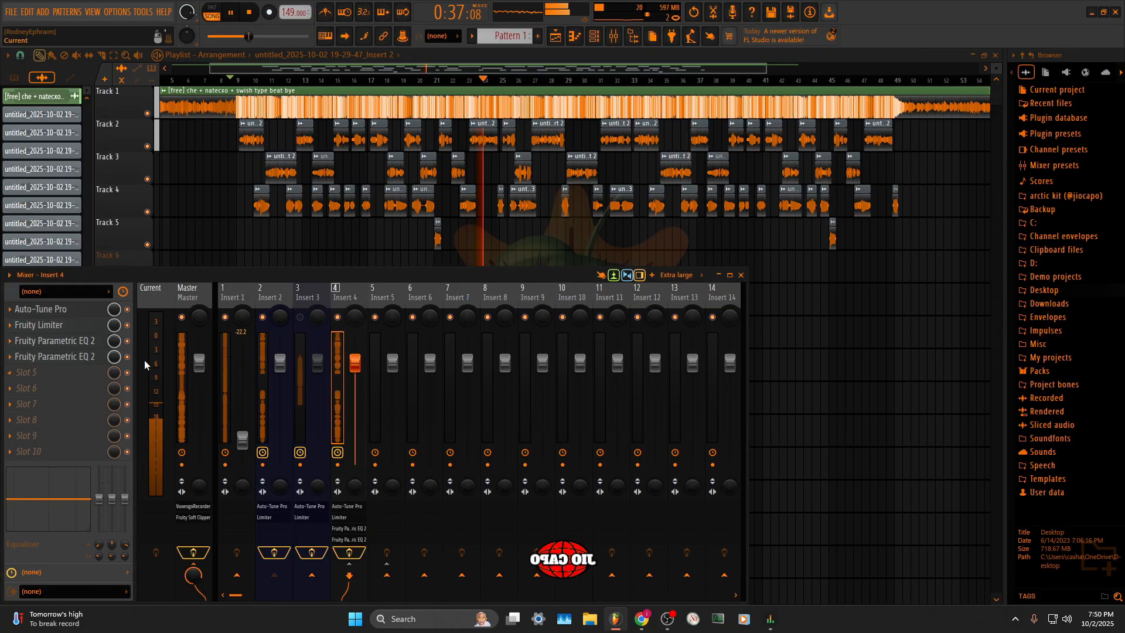
Compare the vocals with Insert 4's second EQ bypassed and re-enabled, review its curve, and stop playback
left_click(126, 357)
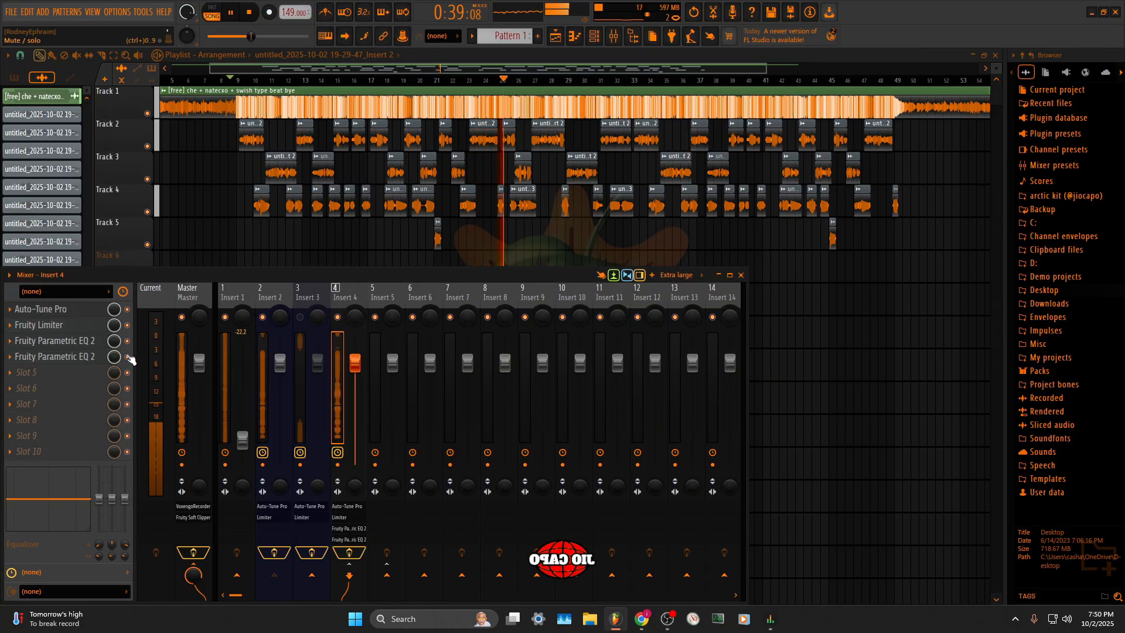
left_click(59, 356)
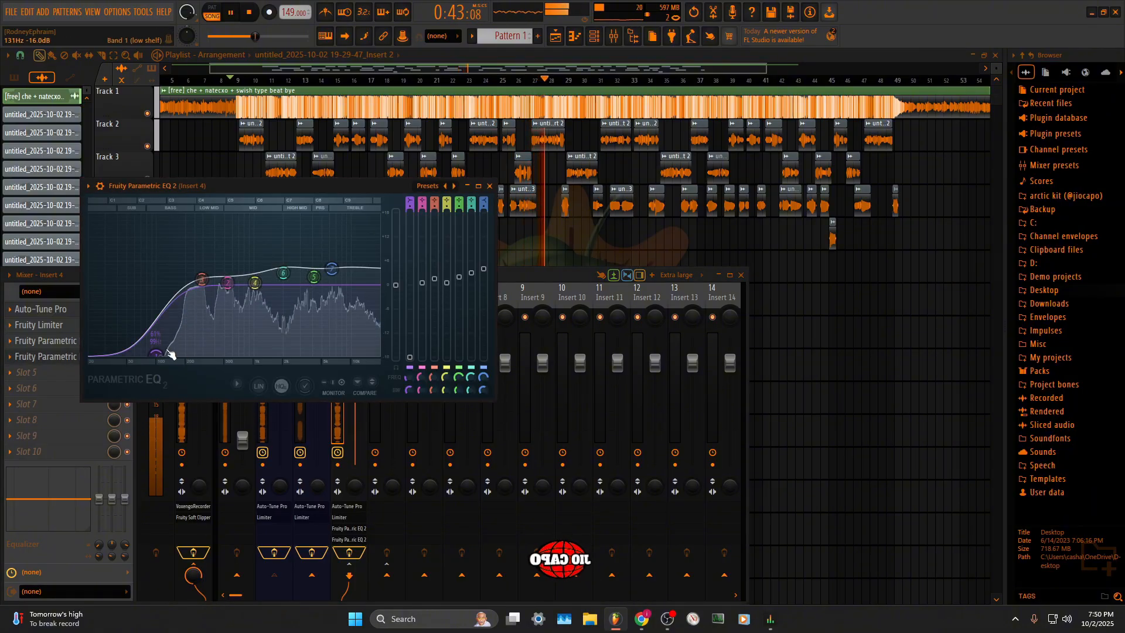
left_click(490, 186)
key("space")
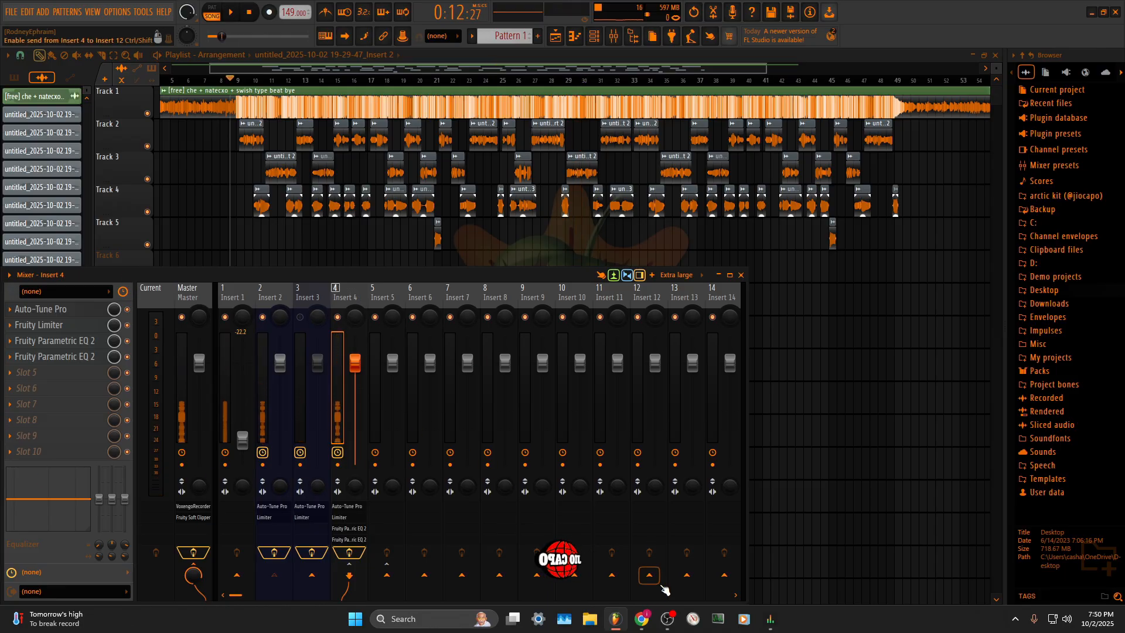
Switch to OBS to check the recording status, and minimise it again
left_click(667, 618)
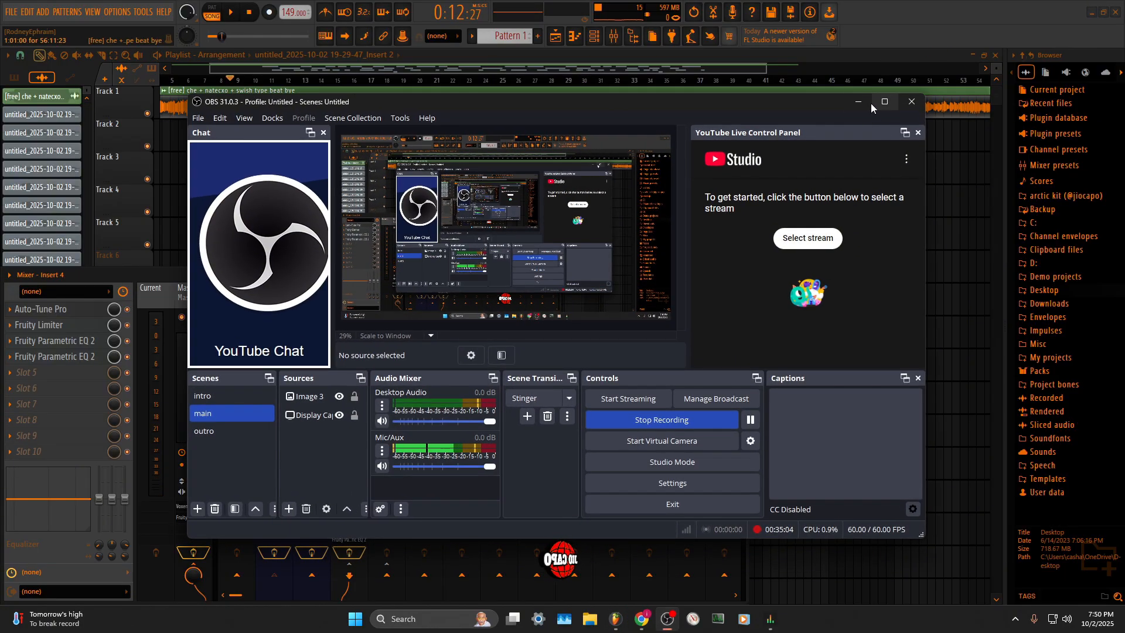
left_click(858, 102)
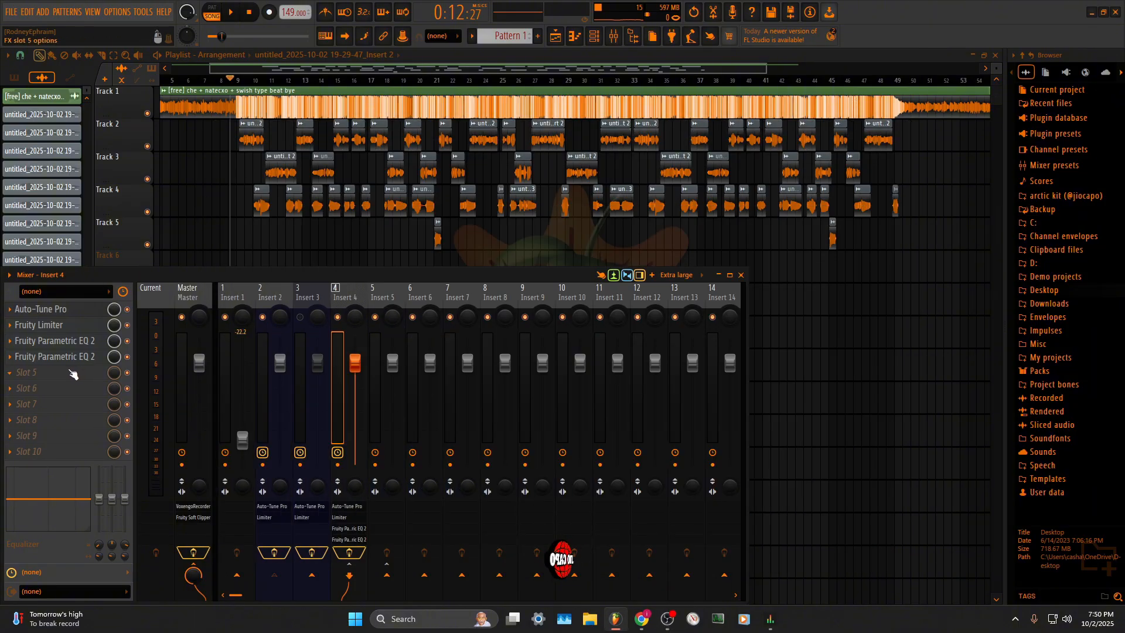
Load Fruity Compressor in slot 5 of Insert 4 with threshold -15 dB, ratio 15:1, gain 5 dB, attack 0 ms, release 200 ms and Vintage type
left_click(69, 377)
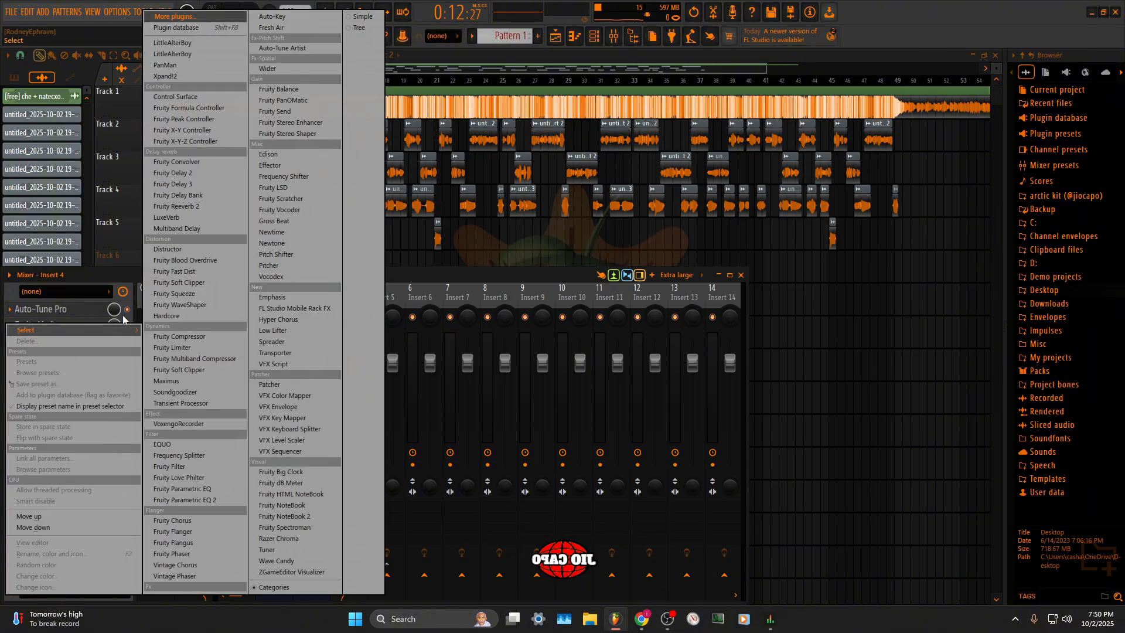
left_click(171, 336)
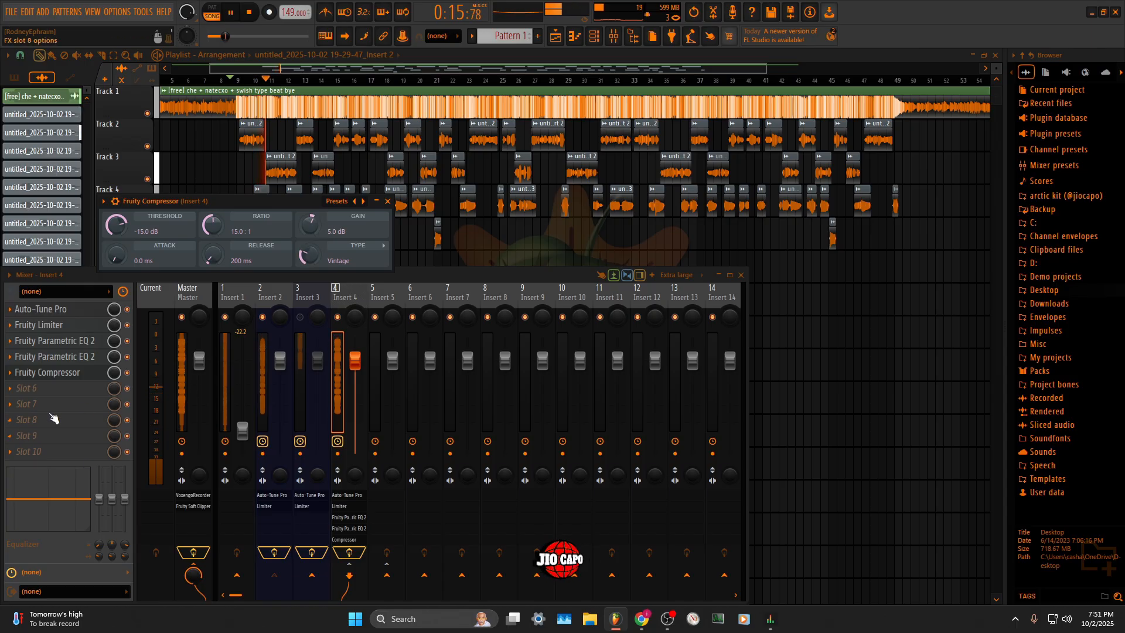
Listen to the vocals with the Fruity Compressor bypassed and enabled, review its settings, and stop playback
left_click(127, 373)
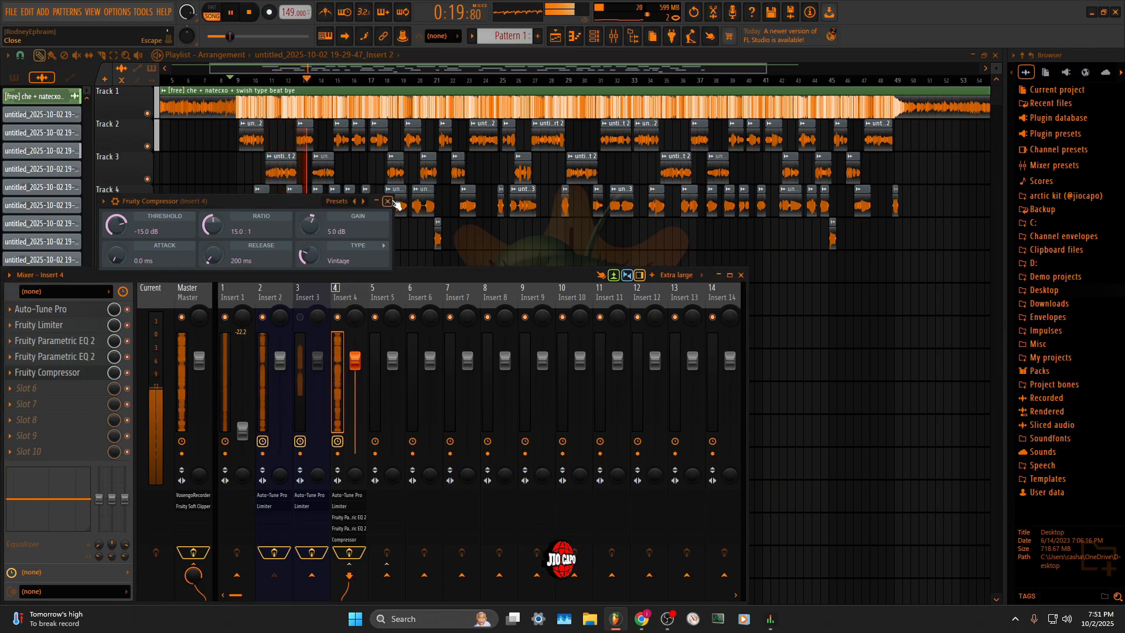
left_click(35, 372)
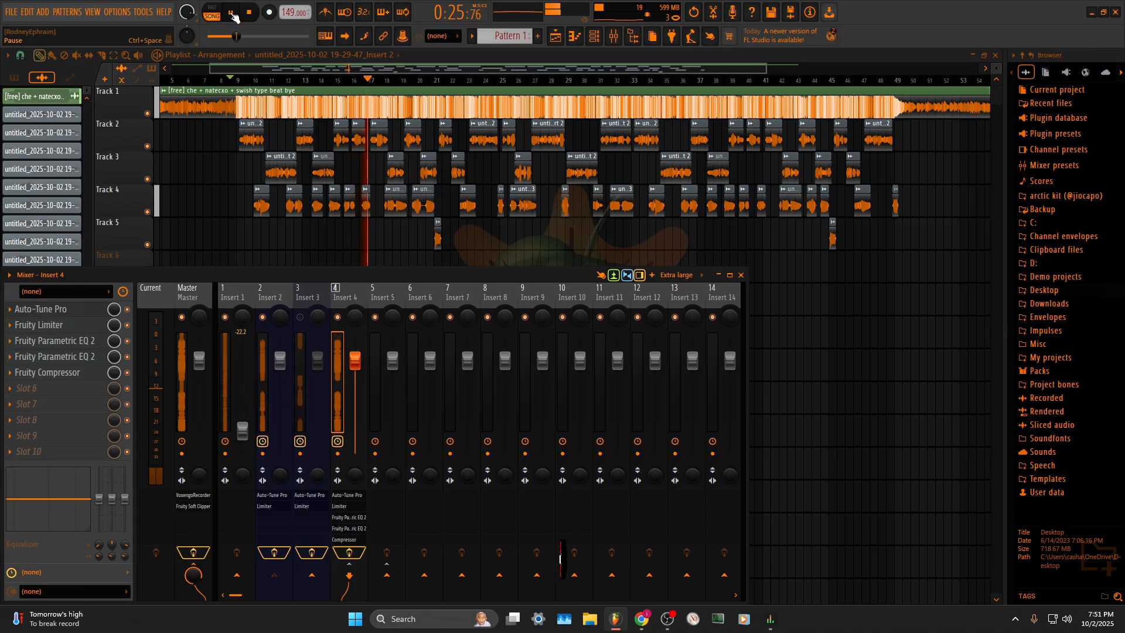
left_click(41, 372)
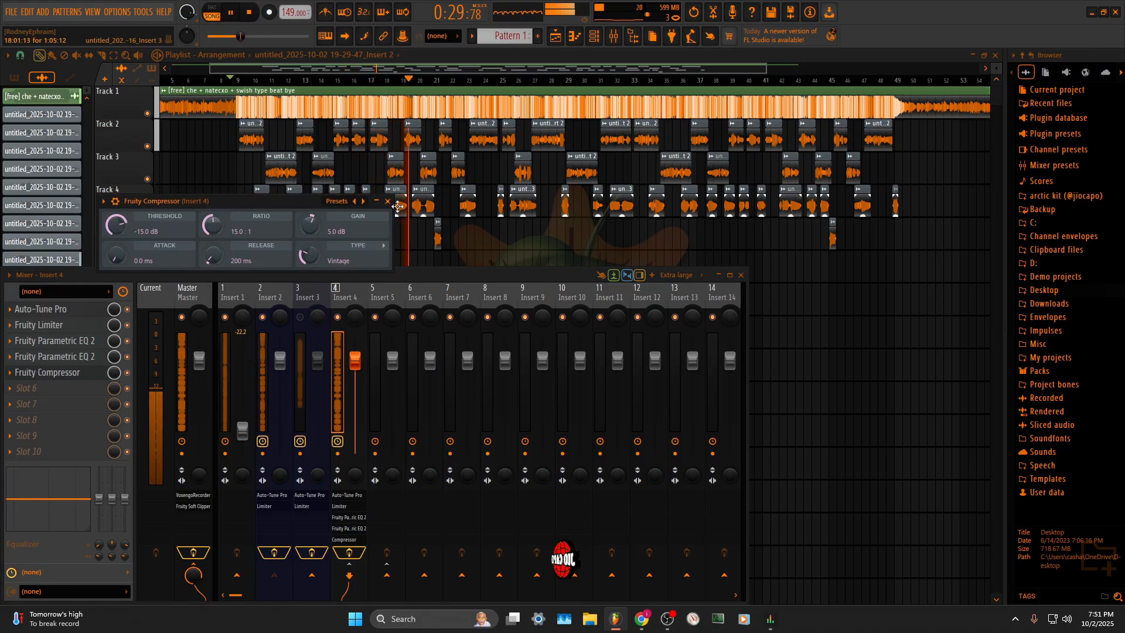
left_click(41, 373)
key("space")
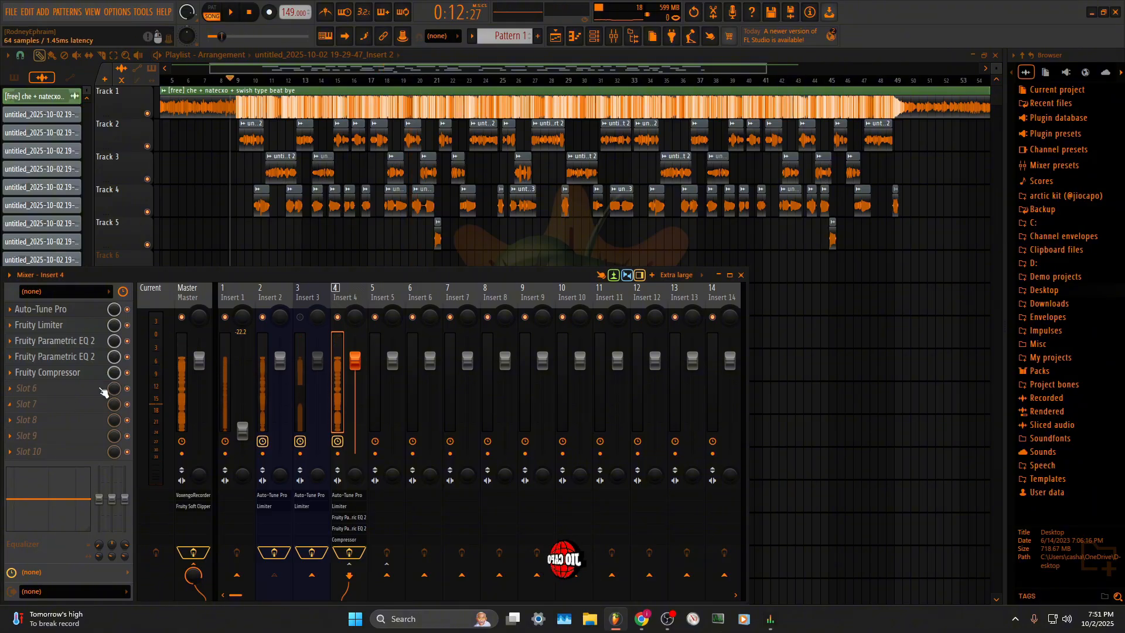
Load Maximus in slot 6 of Insert 4 with the De-esser narrow-band preset, audition the vocals, and close it
left_click(66, 391)
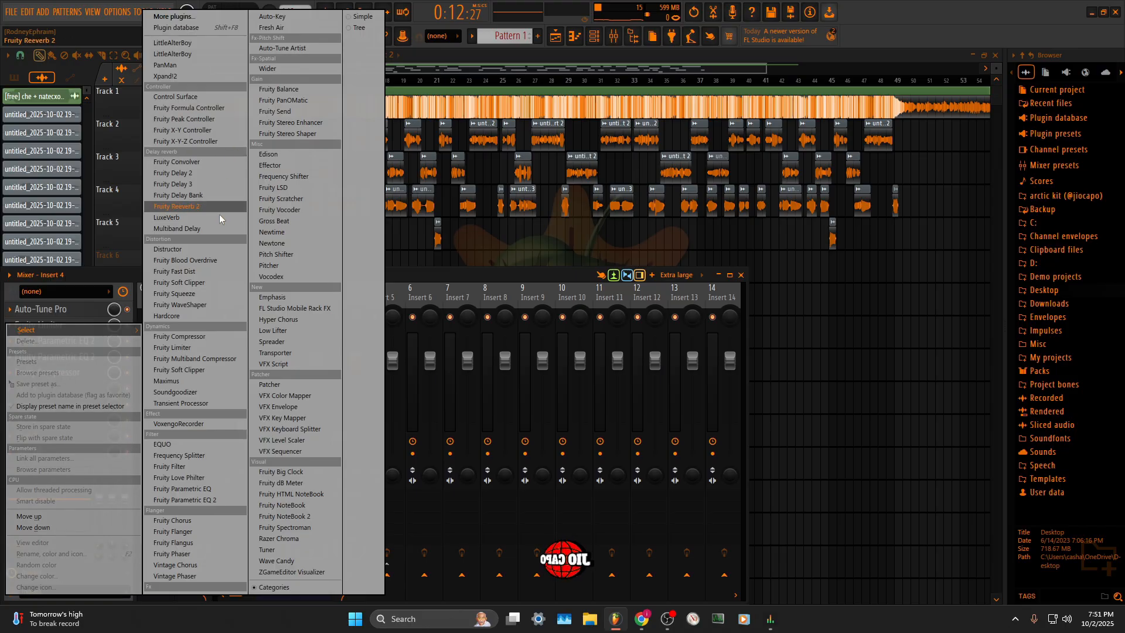
left_click(181, 384)
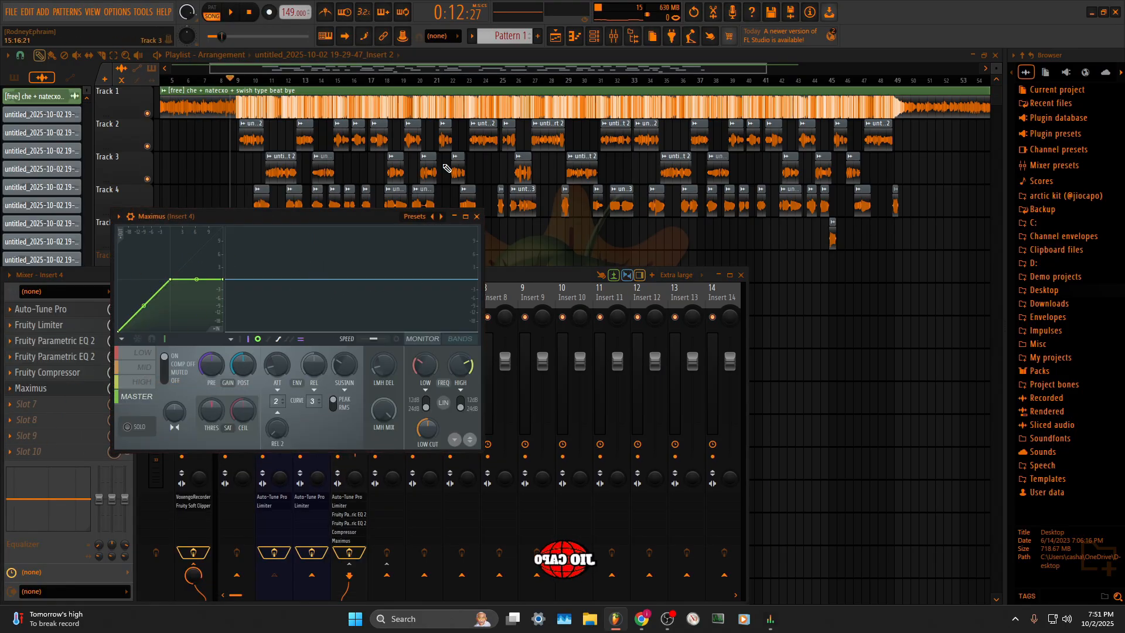
left_click(414, 216)
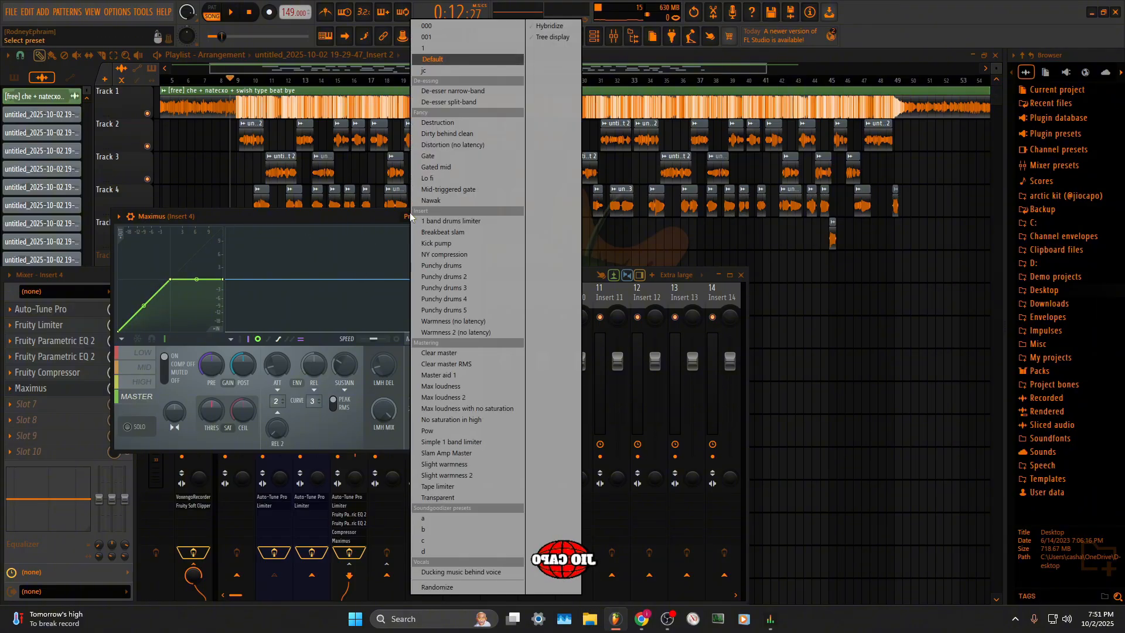
left_click(459, 92)
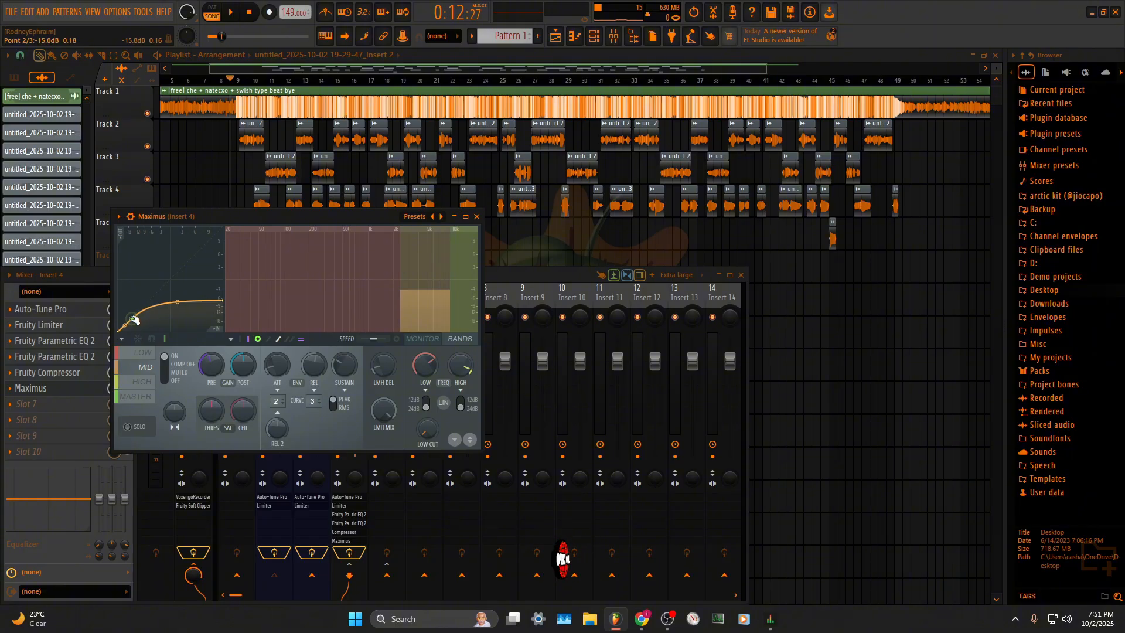
key("space")
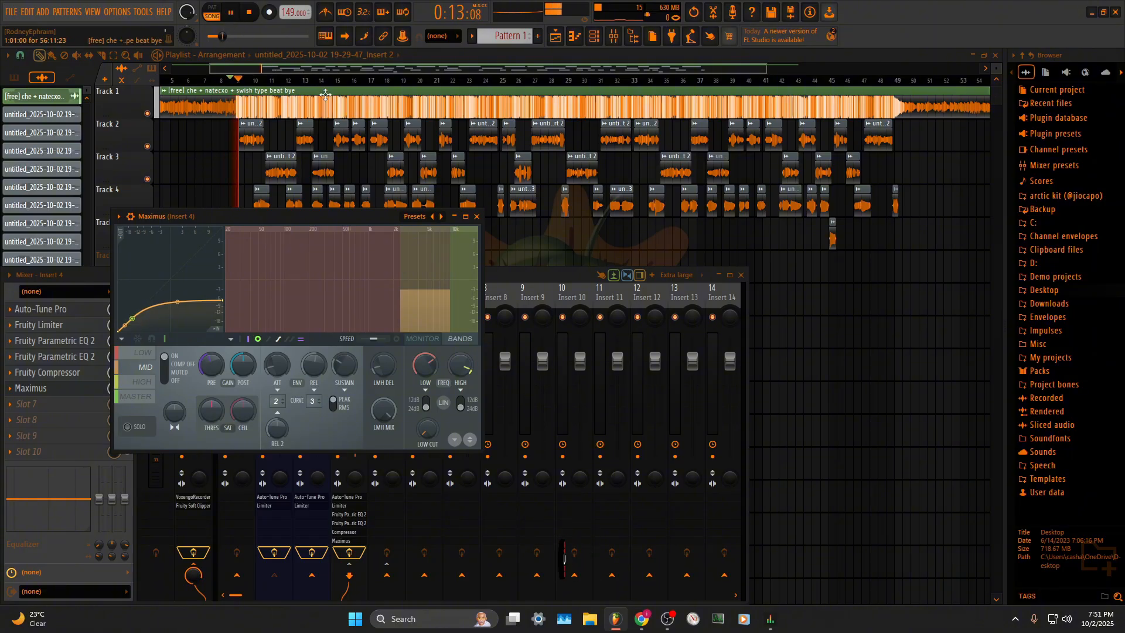
left_click(477, 217)
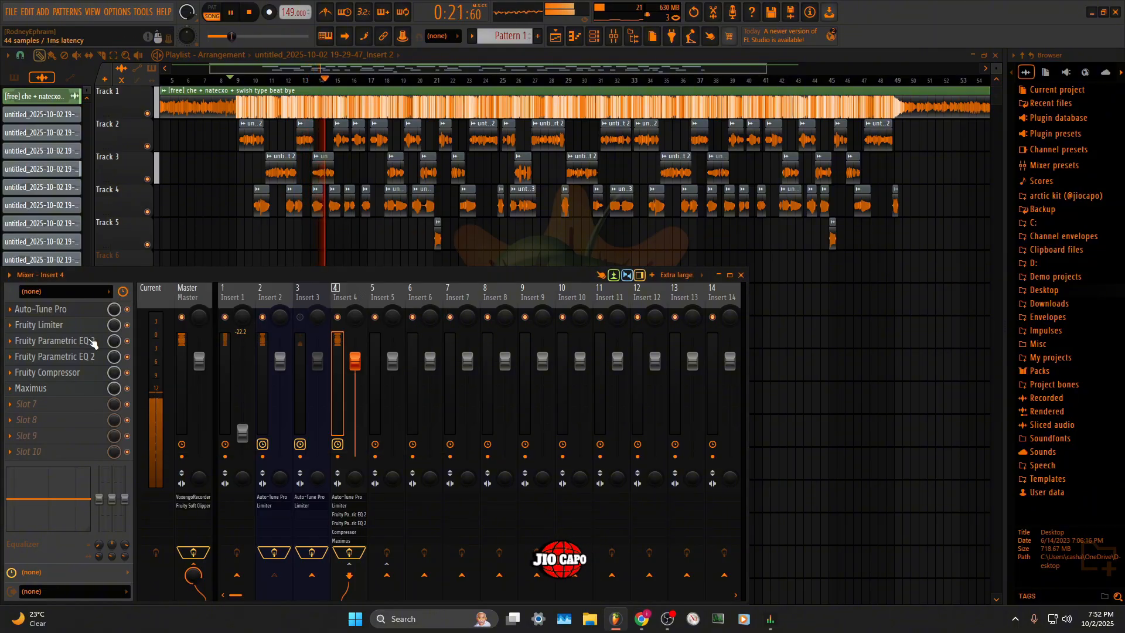
left_click(240, 21)
Load Soundgoodizer in slot 7 of Insert 4
right_click(9, 326)
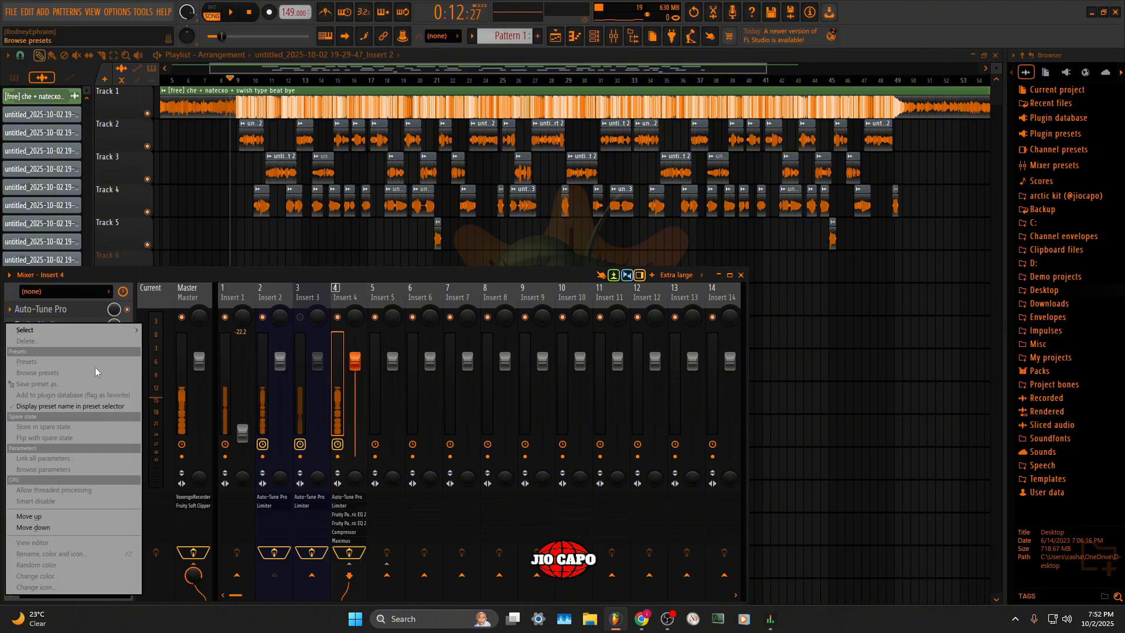
mouse_move(76, 325)
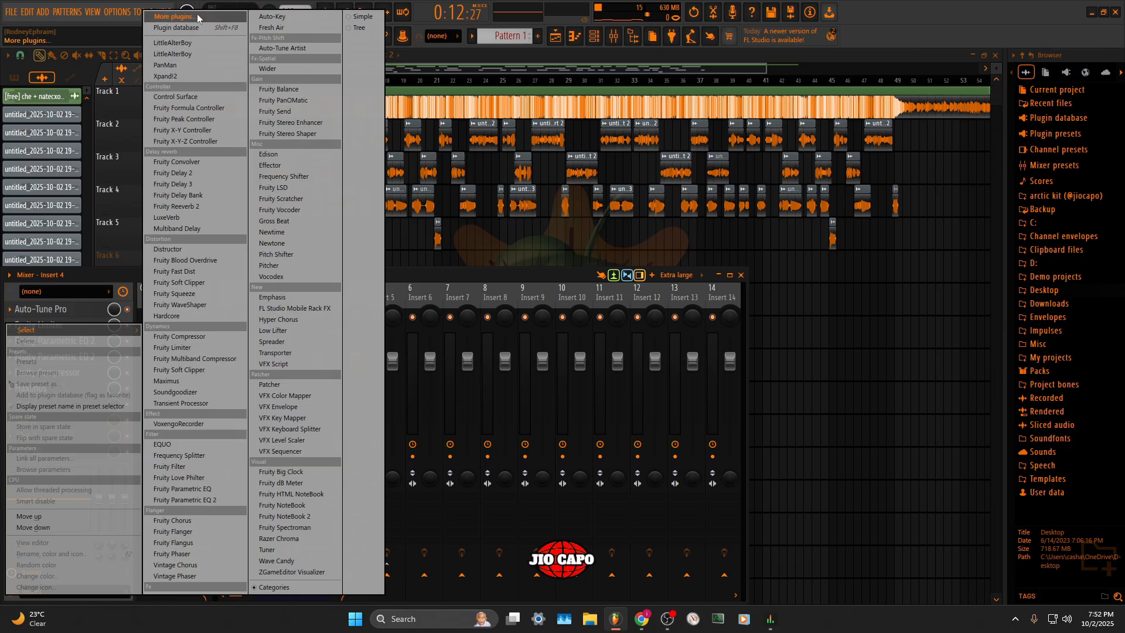
left_click(206, 387)
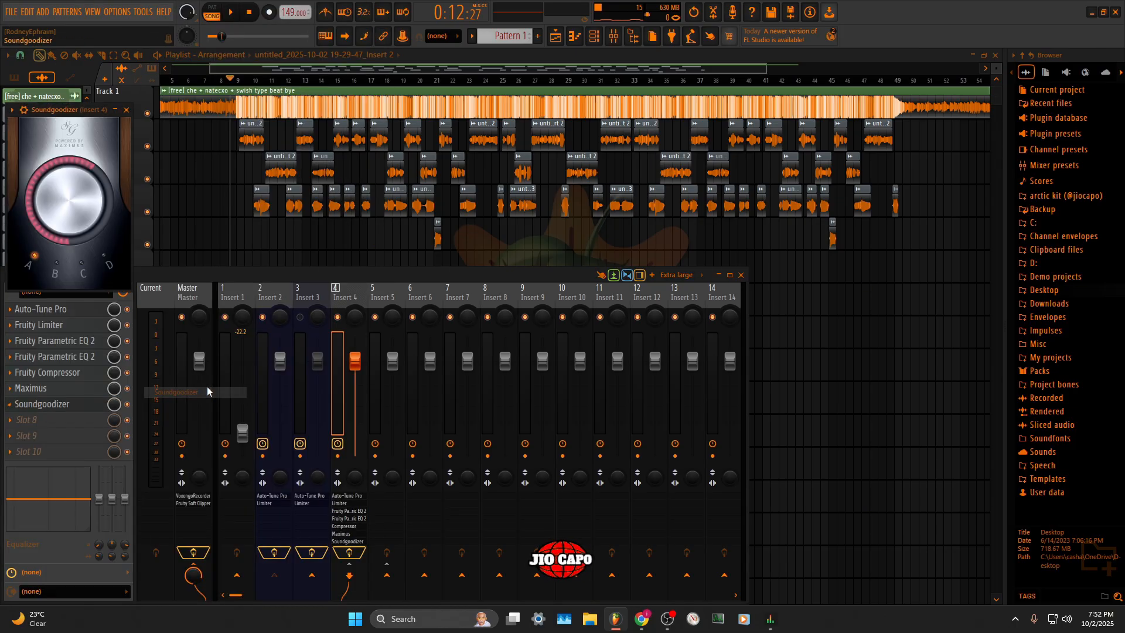
Set Soundgoodizer to mode D at about 49% after auditioning mode C during playback, and close it
left_click(237, 12)
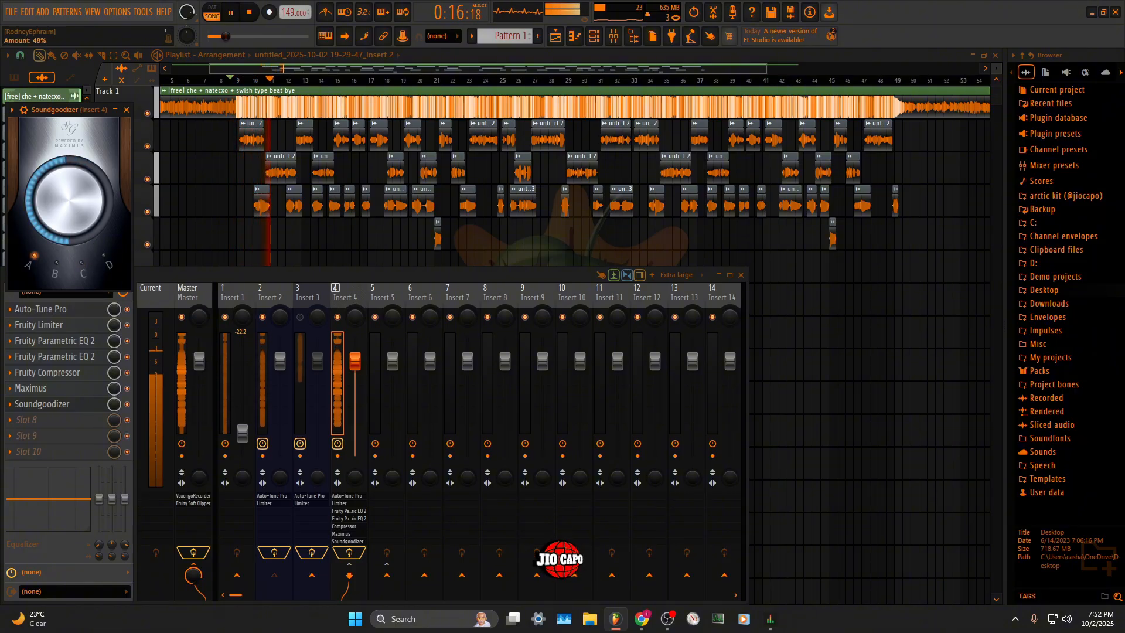
left_click(87, 260)
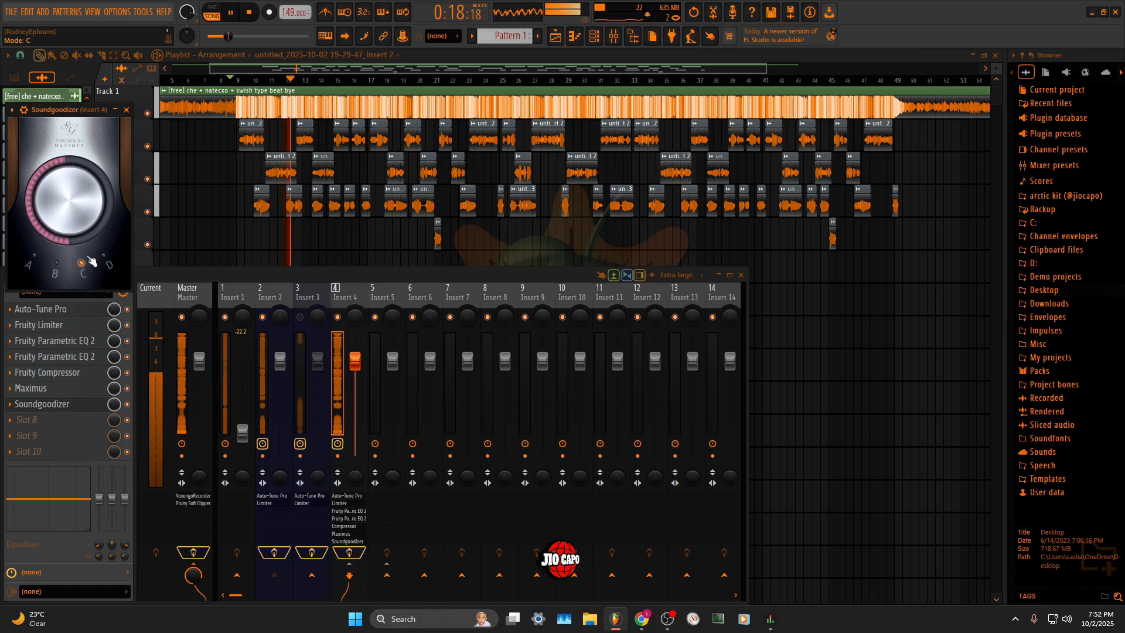
left_click(105, 257)
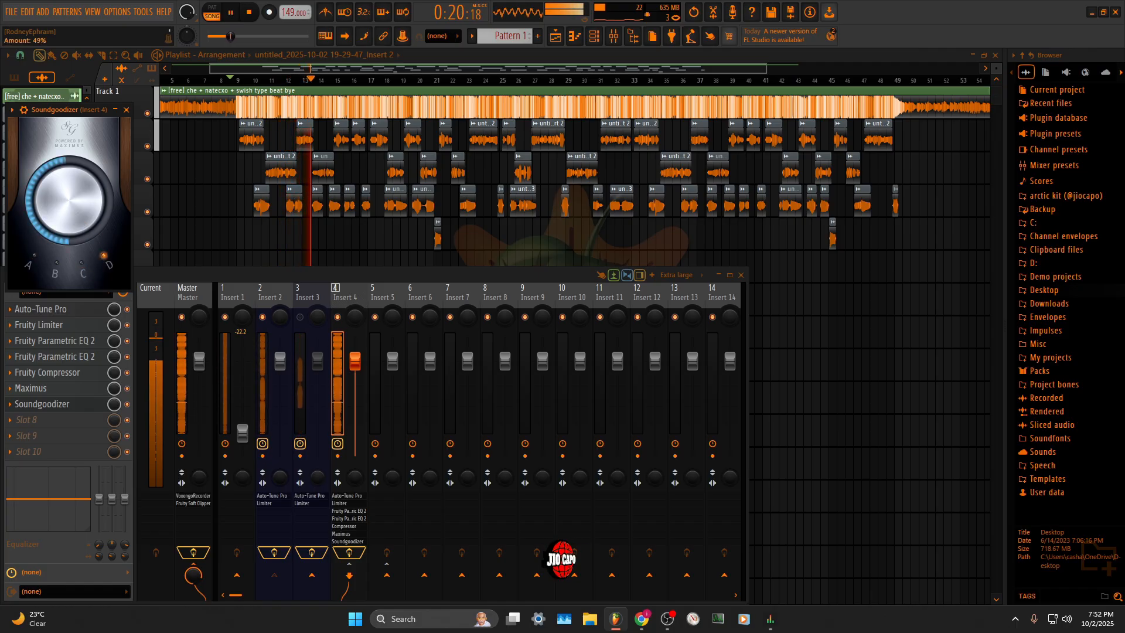
left_click(126, 110)
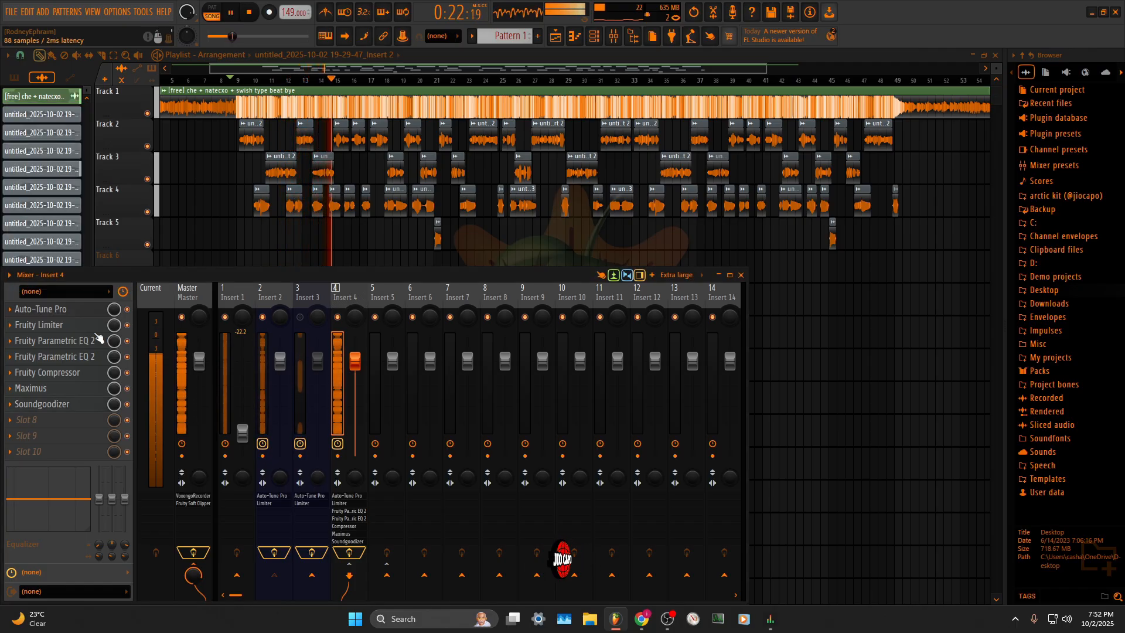
Lower the Fruity Compressor's gain on Insert 4 to 2.8 dB and close it
left_click(82, 373)
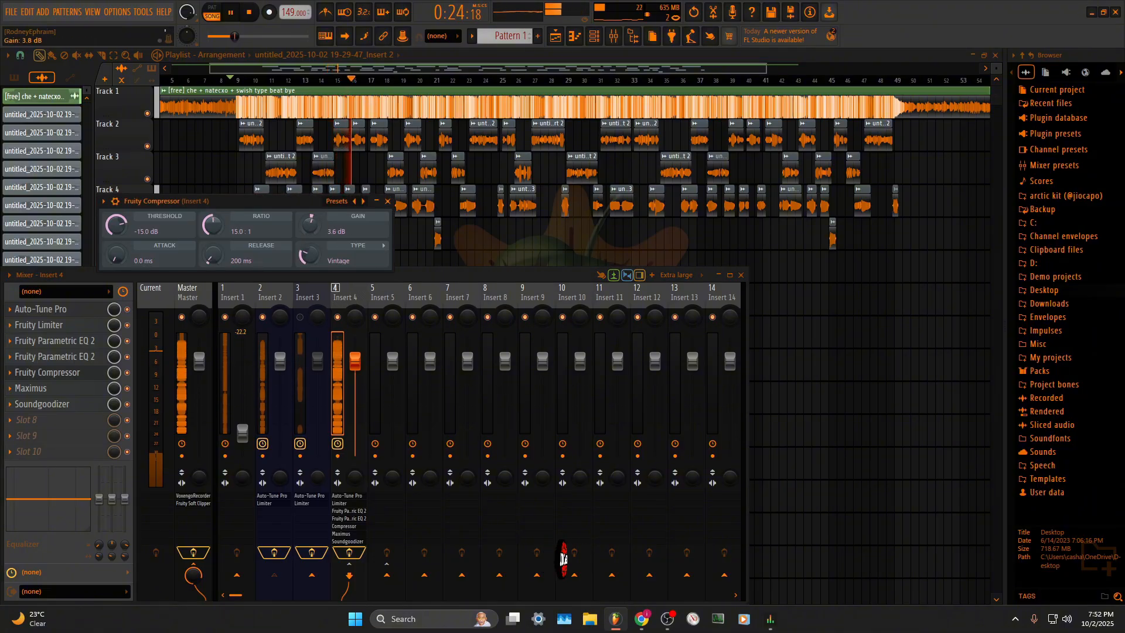
left_click_drag(311, 225, 311, 228)
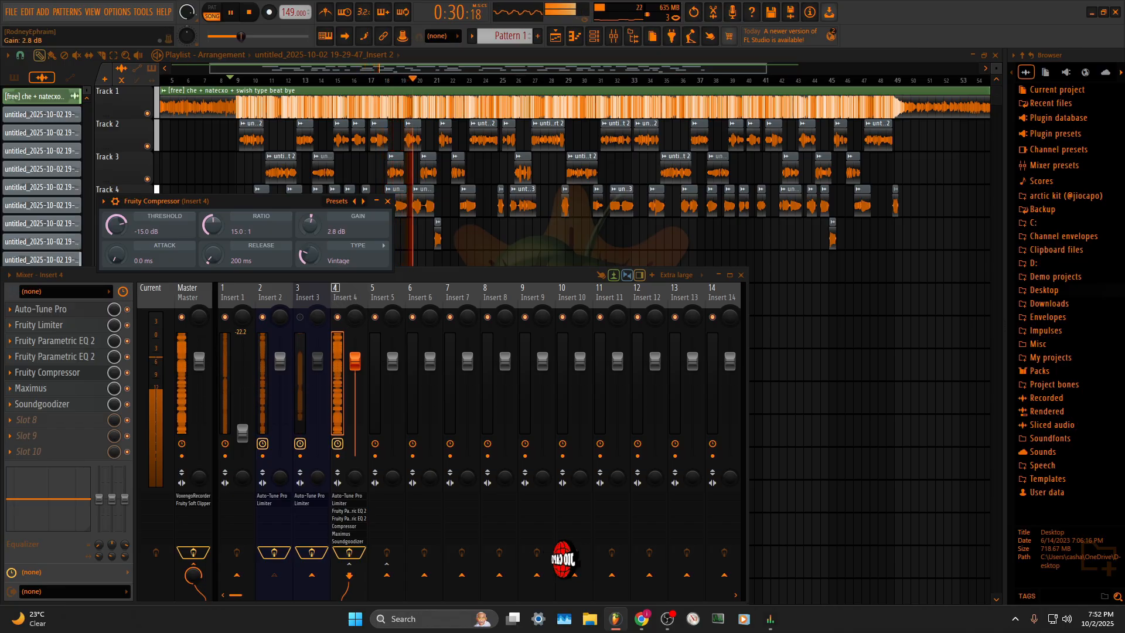
left_click(387, 202)
Lower the pre gain of the mid band in Insert 4's Maximus to about -5.9 dB, close it, and stop playback
left_click(82, 391)
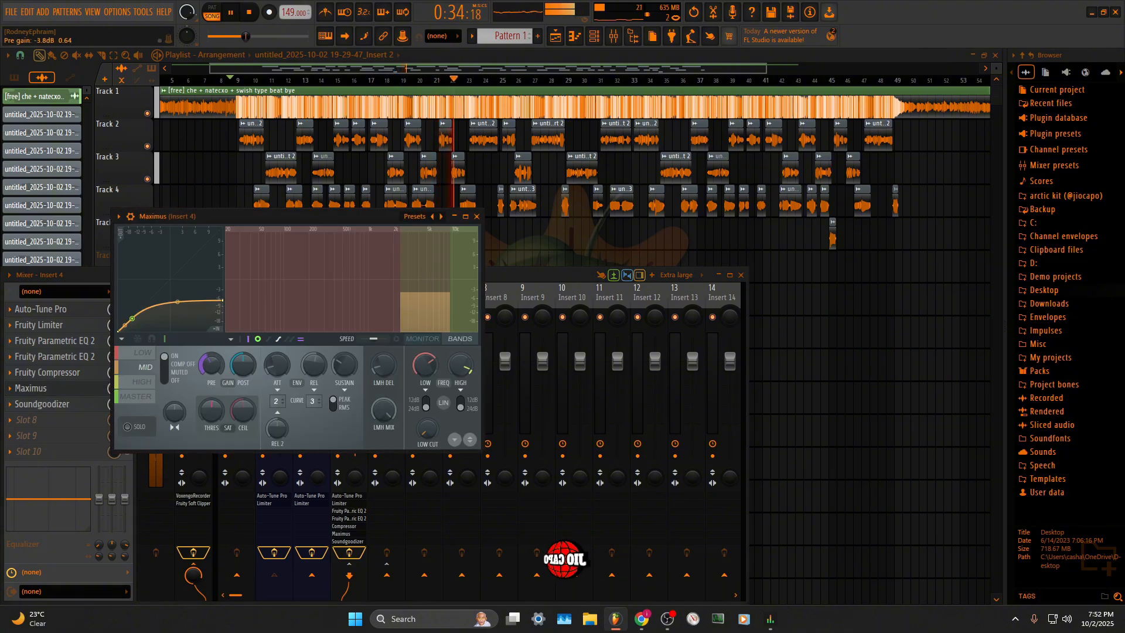
left_click_drag(211, 364, 211, 367)
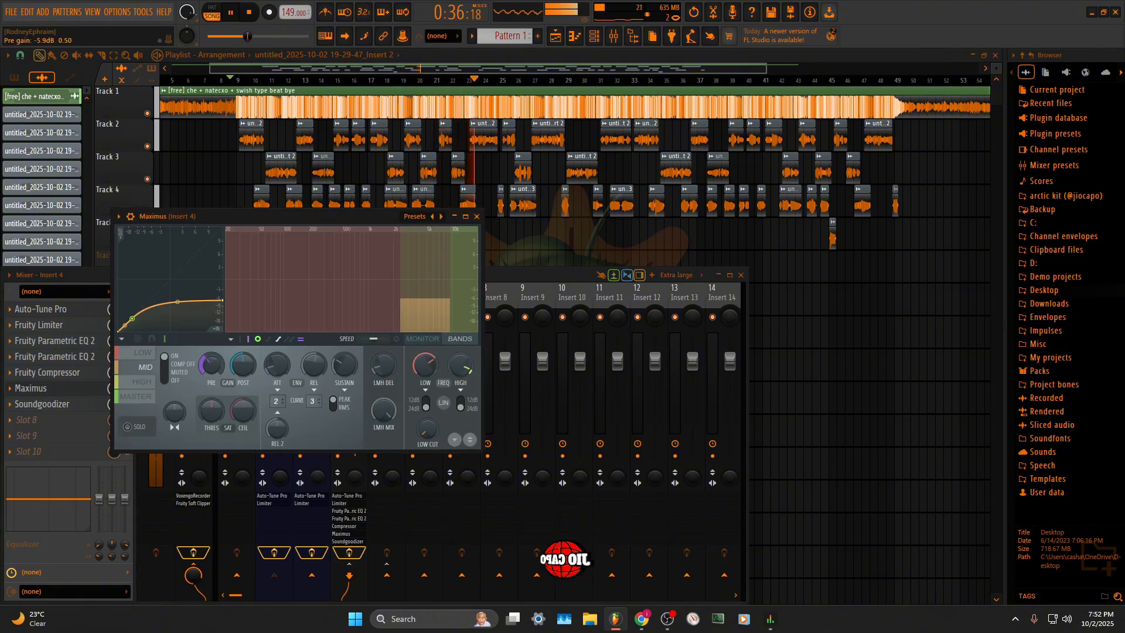
left_click(476, 216)
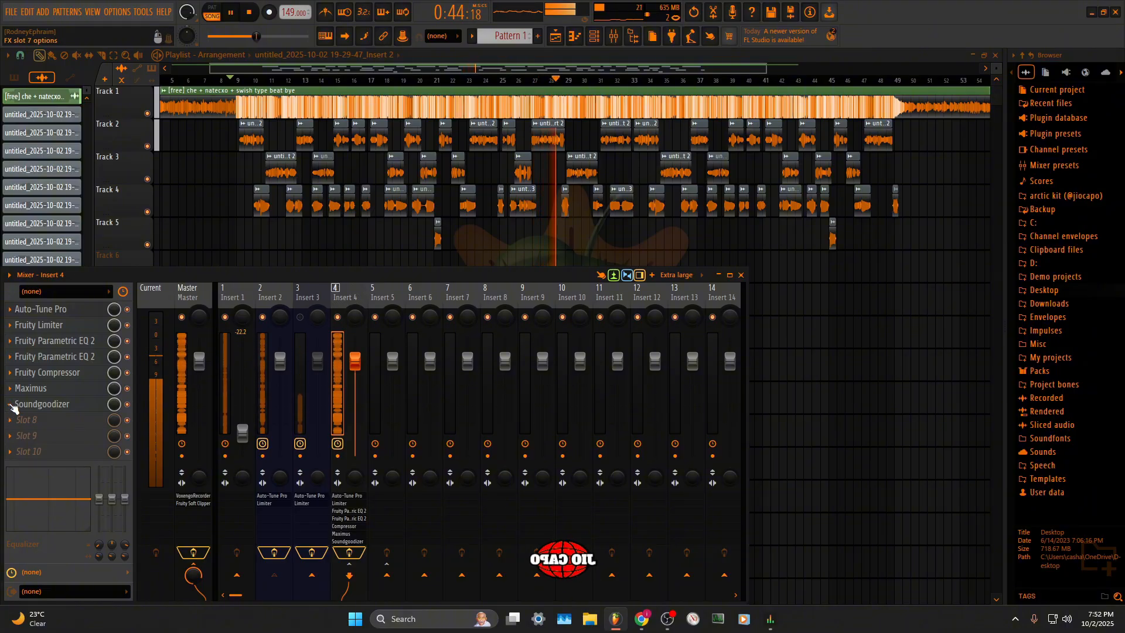
key("space")
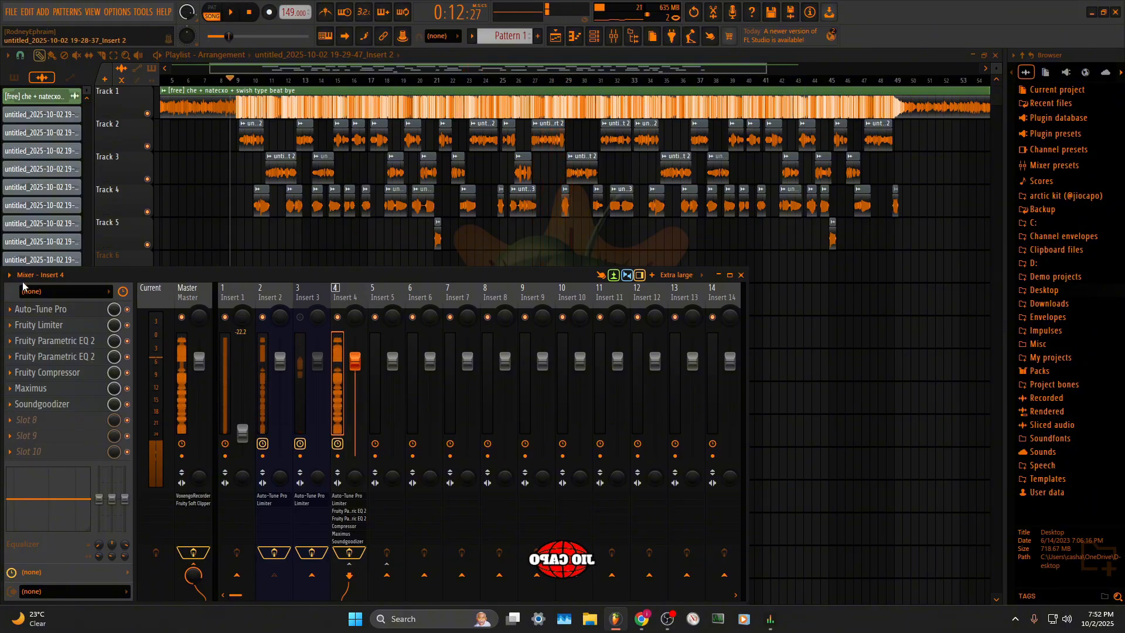
Load Fruity Flangus in slot 8 of Insert 4, try one of its presets, and choose the Flanger preset
left_click(37, 417)
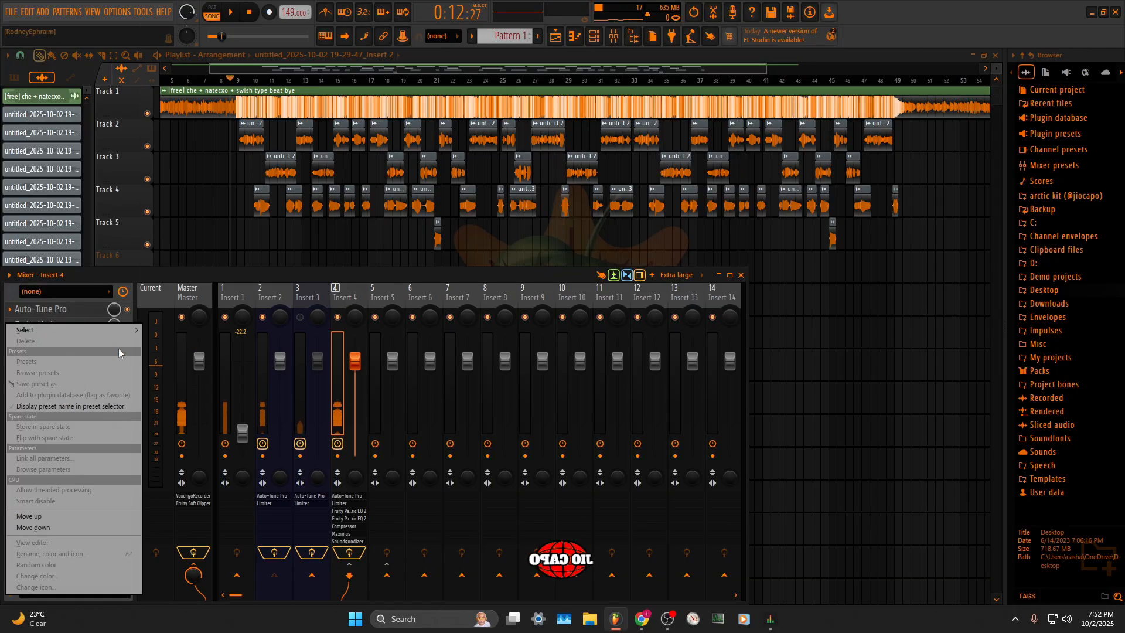
mouse_move(99, 331)
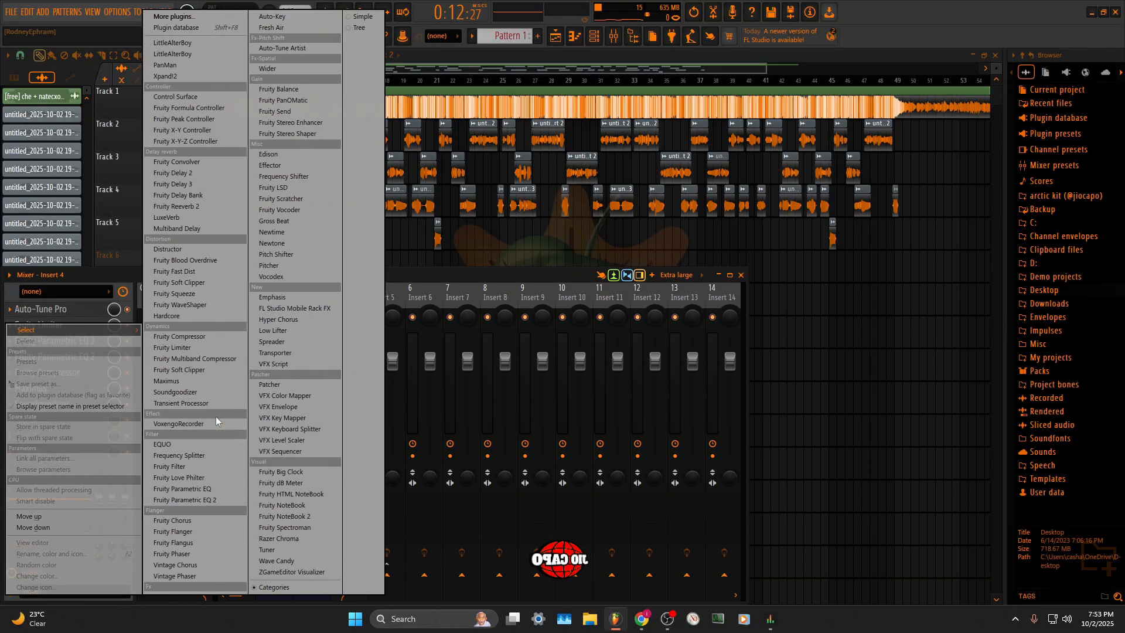
left_click(209, 541)
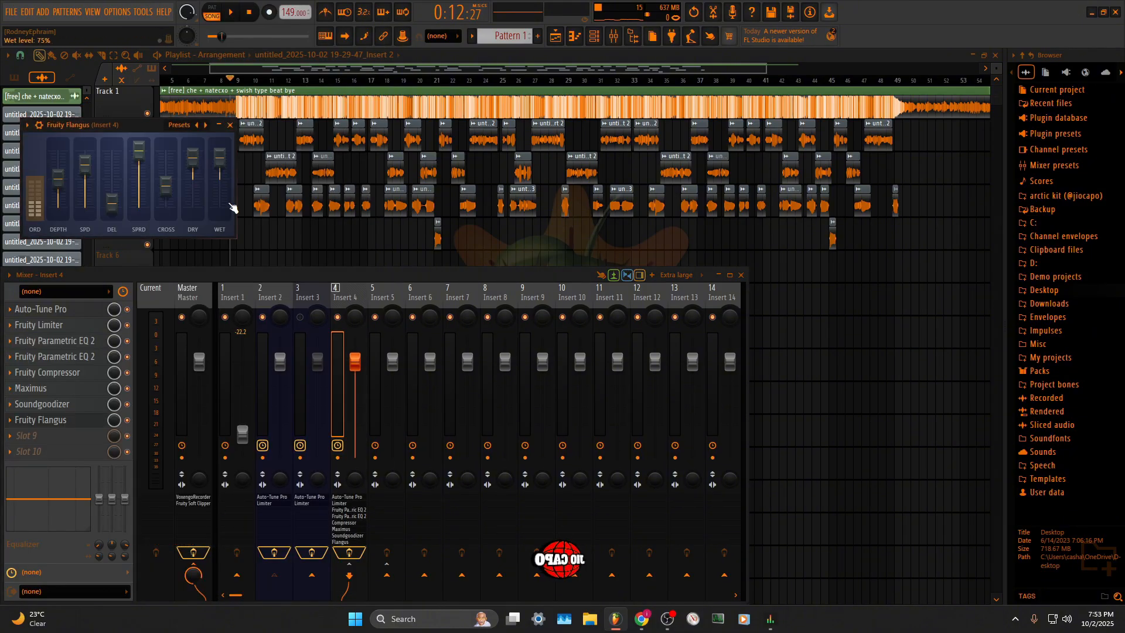
left_click(183, 128)
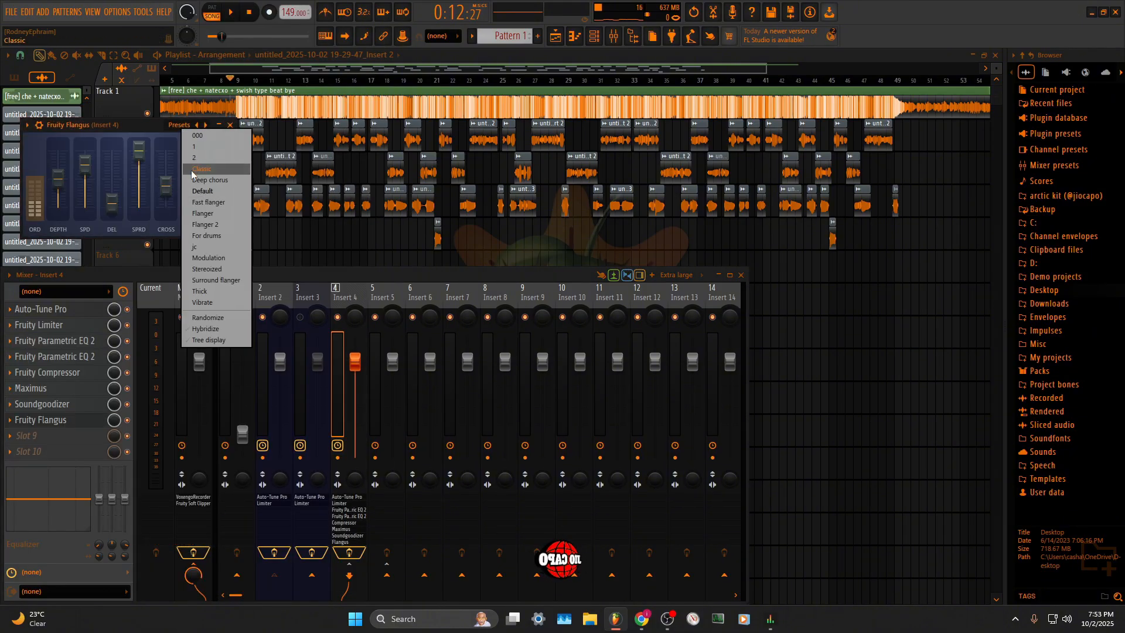
left_click(212, 136)
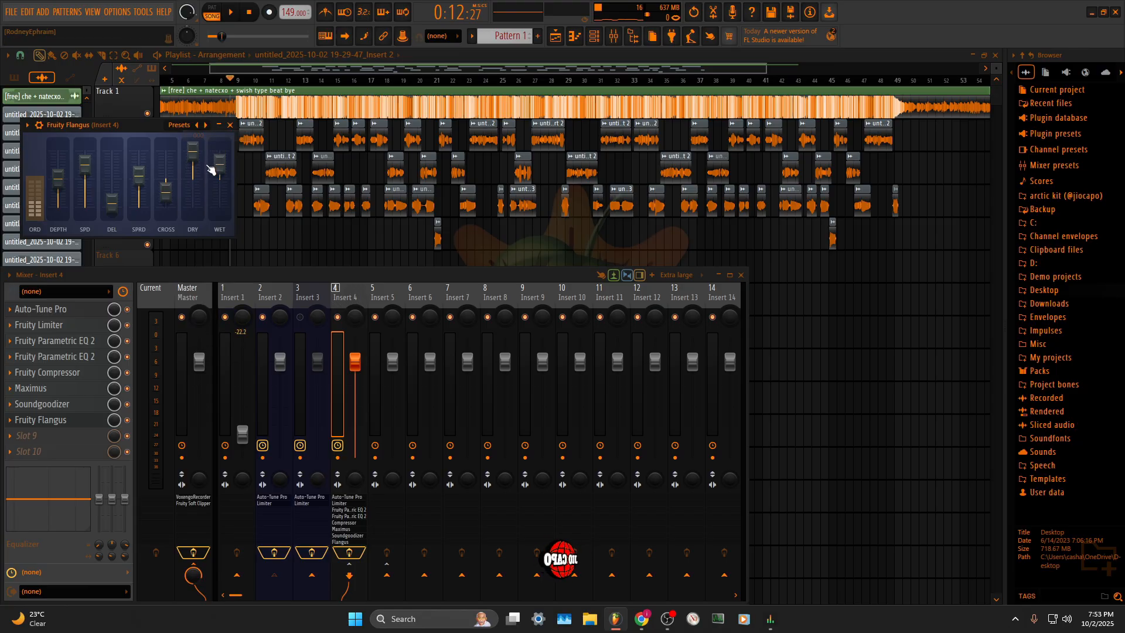
left_click(186, 125)
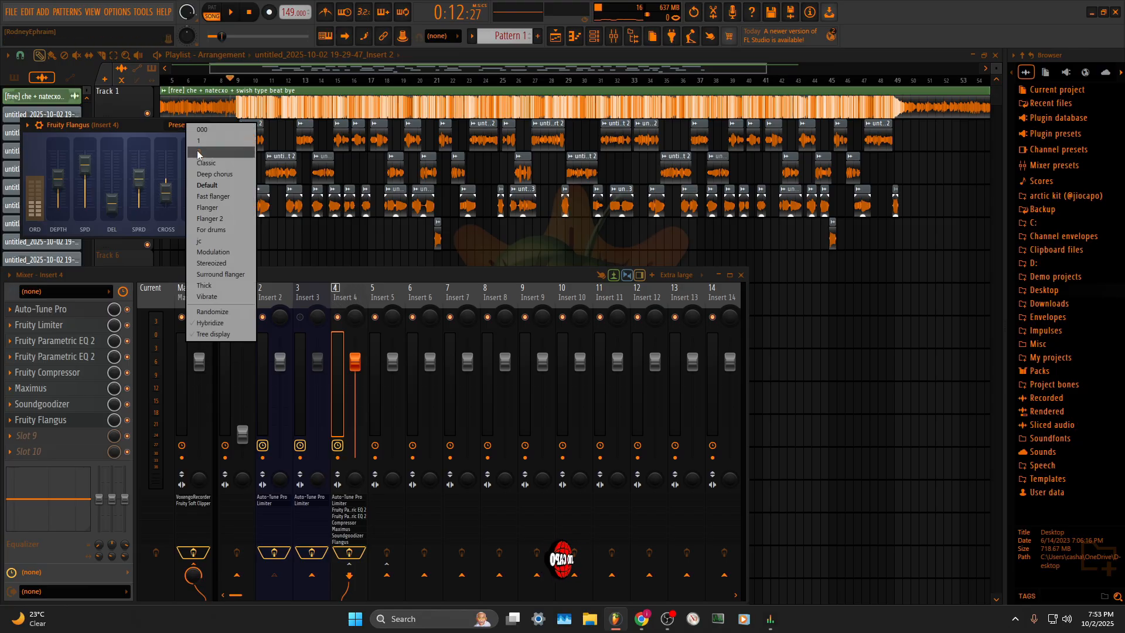
left_click(218, 207)
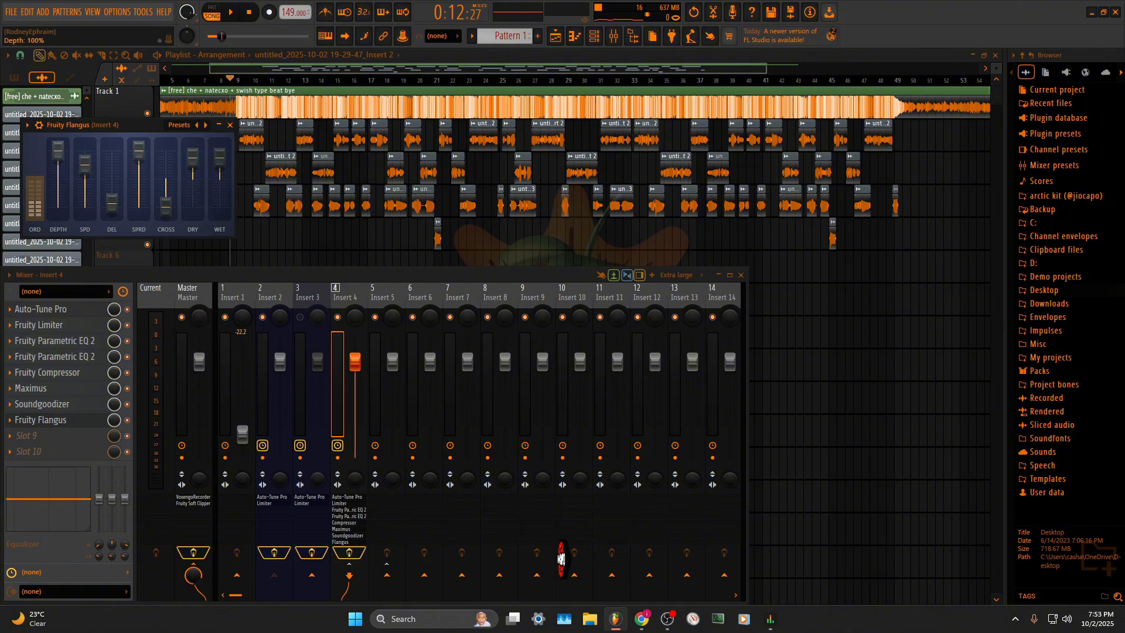
During playback, lower Fruity Flangus's wet level well below zero, set its slot mix level to about 40%, and close it
left_click(232, 11)
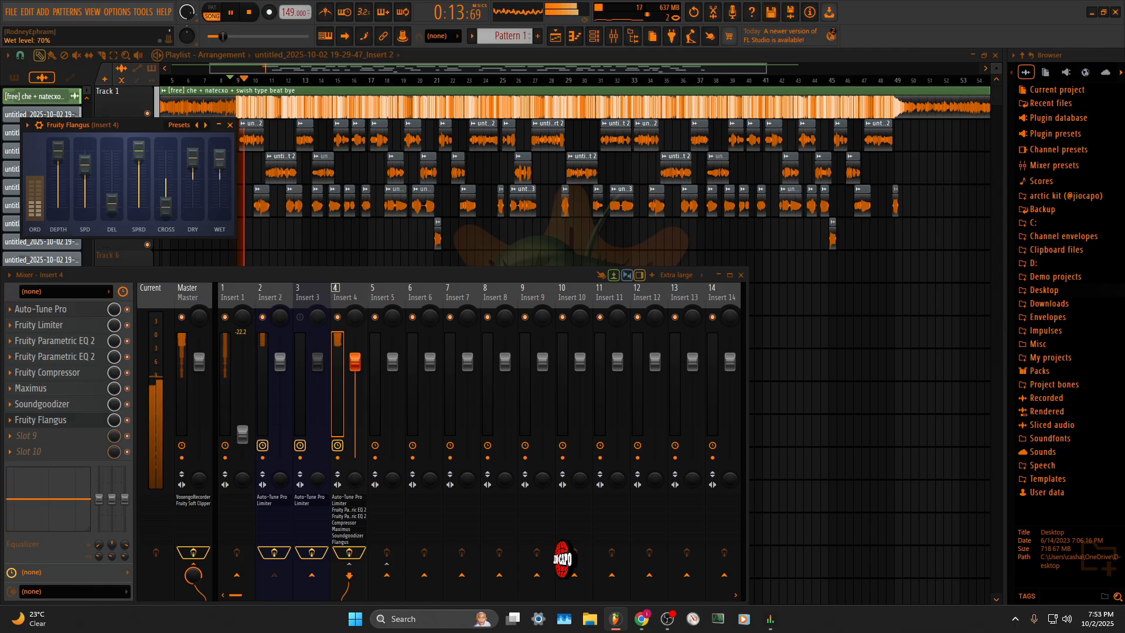
left_click_drag(220, 157, 220, 205)
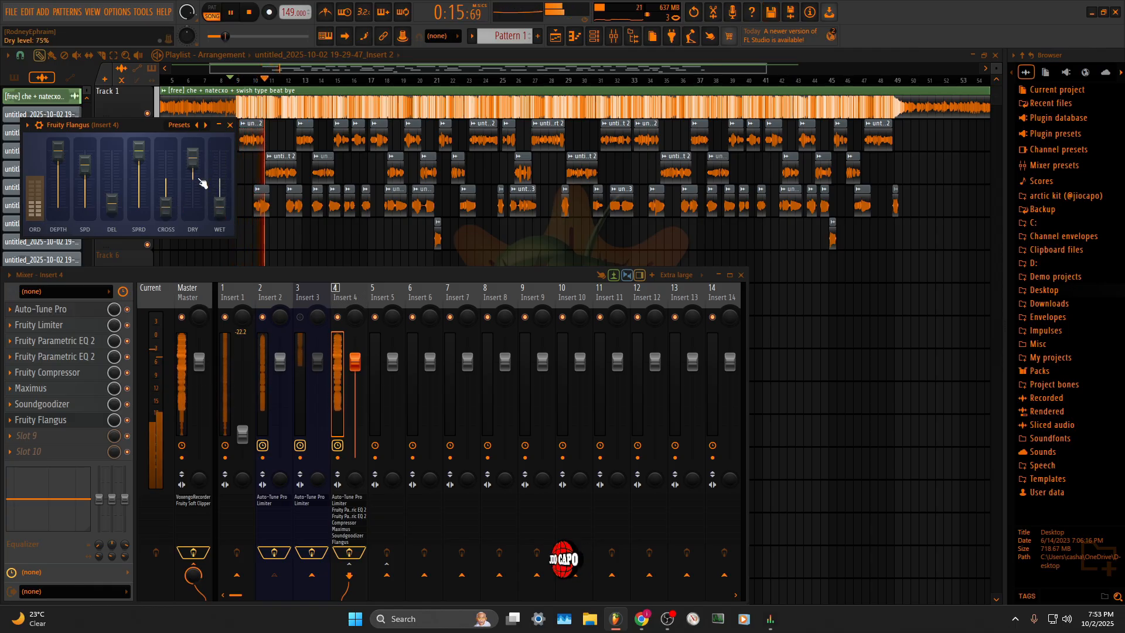
left_click_drag(114, 420, 114, 437)
key("space")
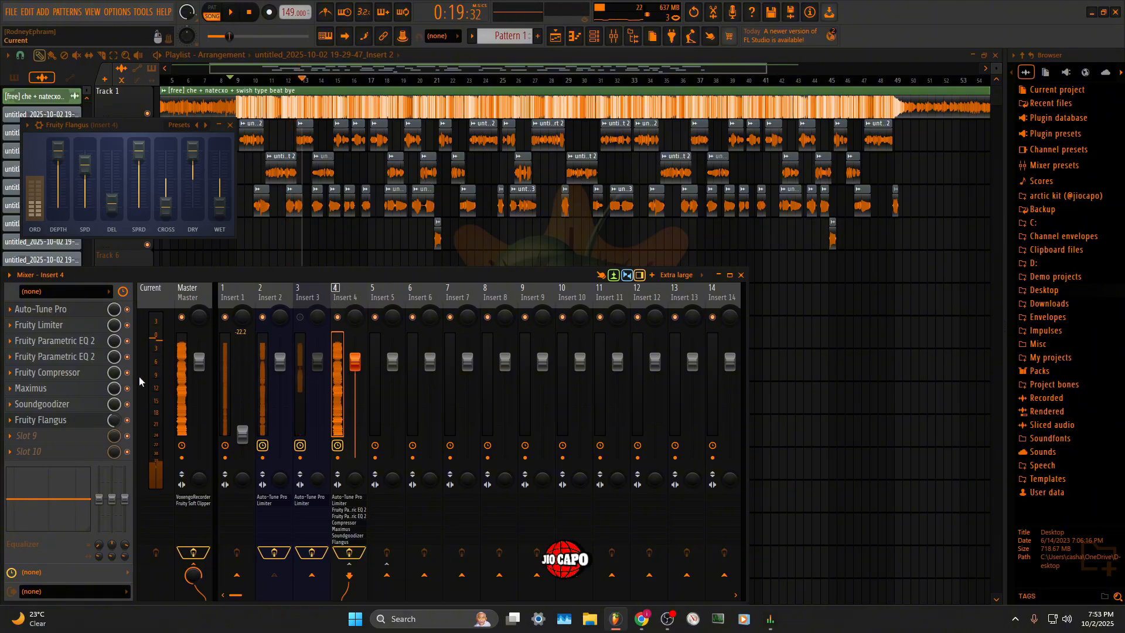
key("space")
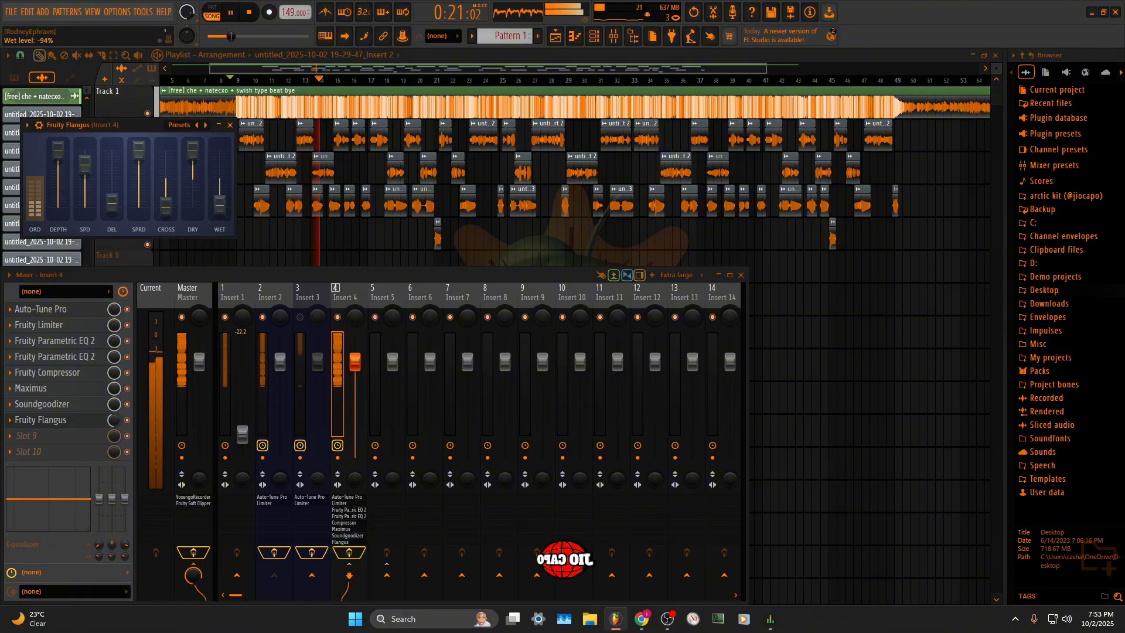
left_click_drag(219, 205, 220, 202)
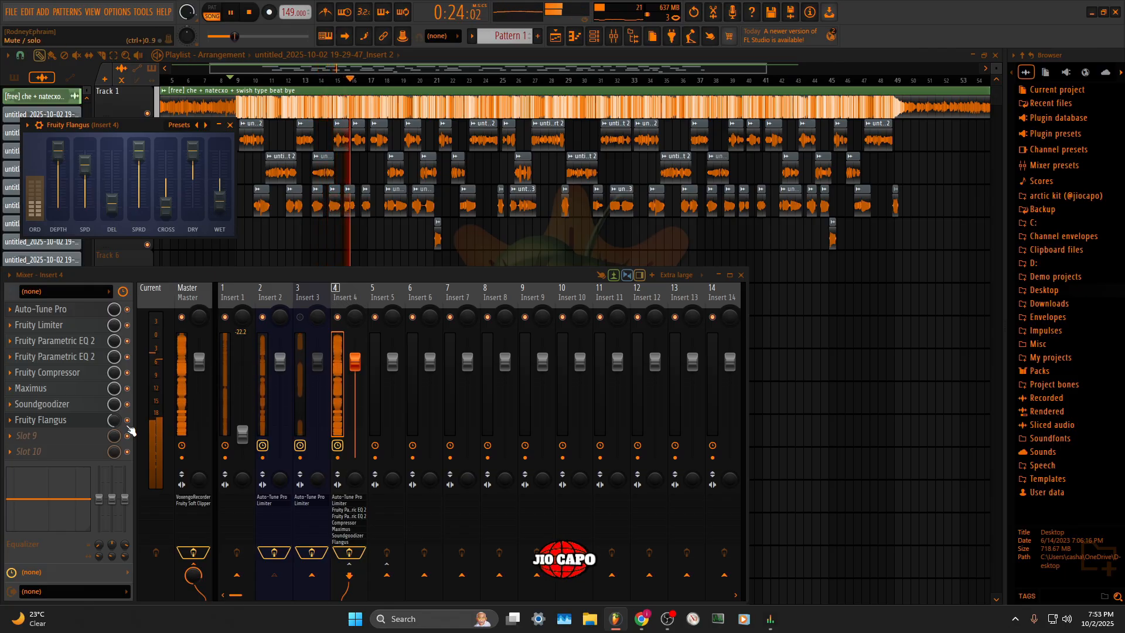
left_click_drag(114, 420, 115, 420)
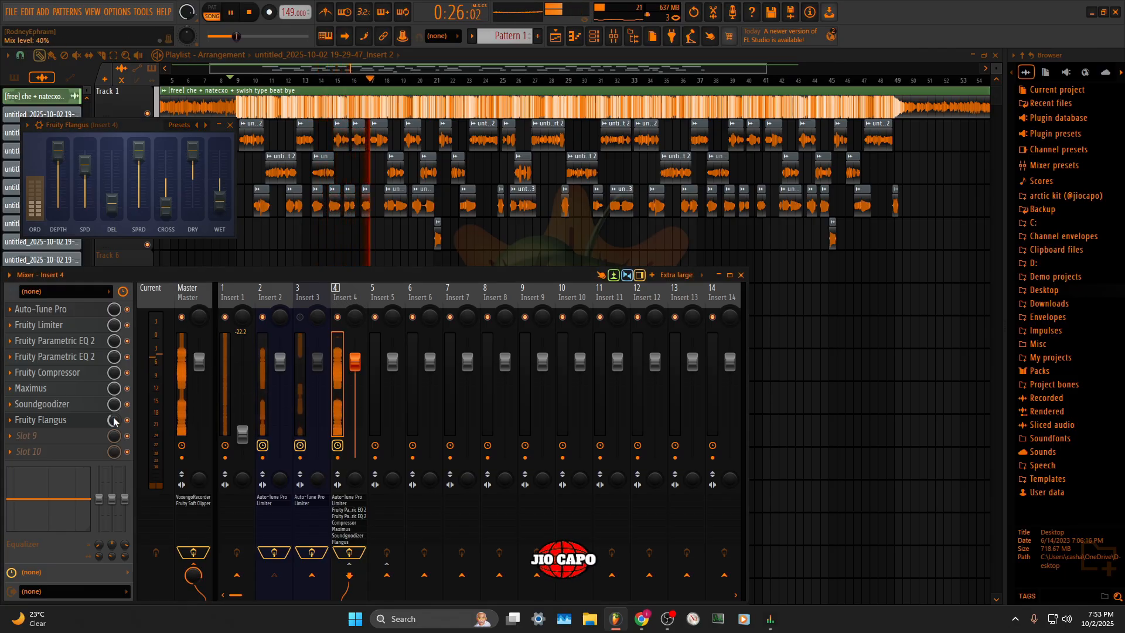
left_click(229, 124)
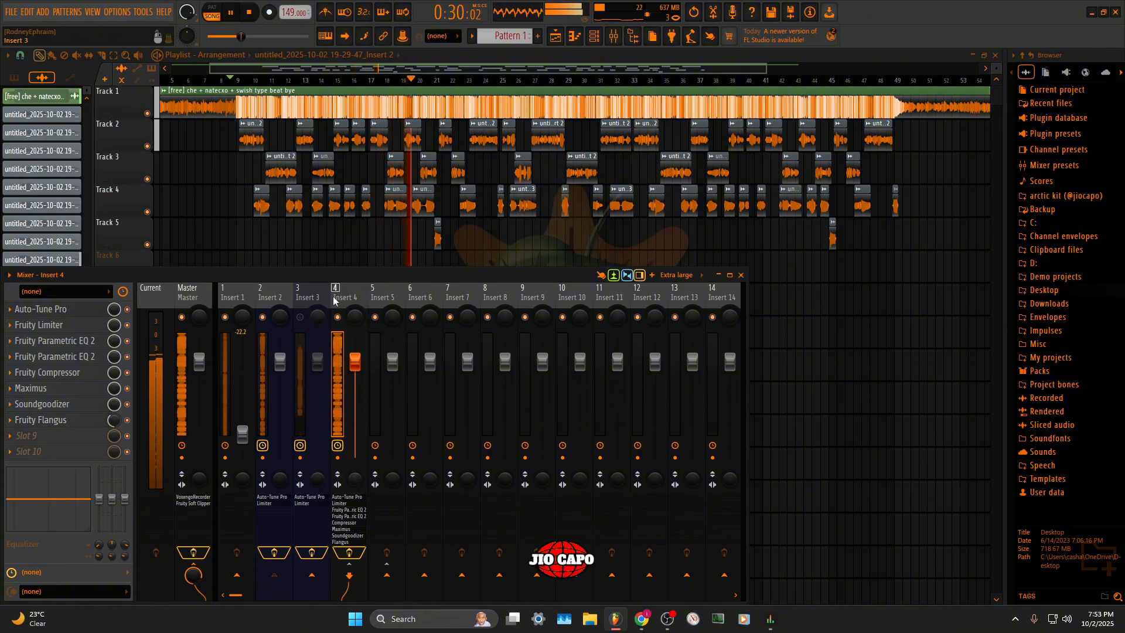
Set Insert 4's stereo separation to 19% separated with playback stopped, and play the mix to check it
key("space")
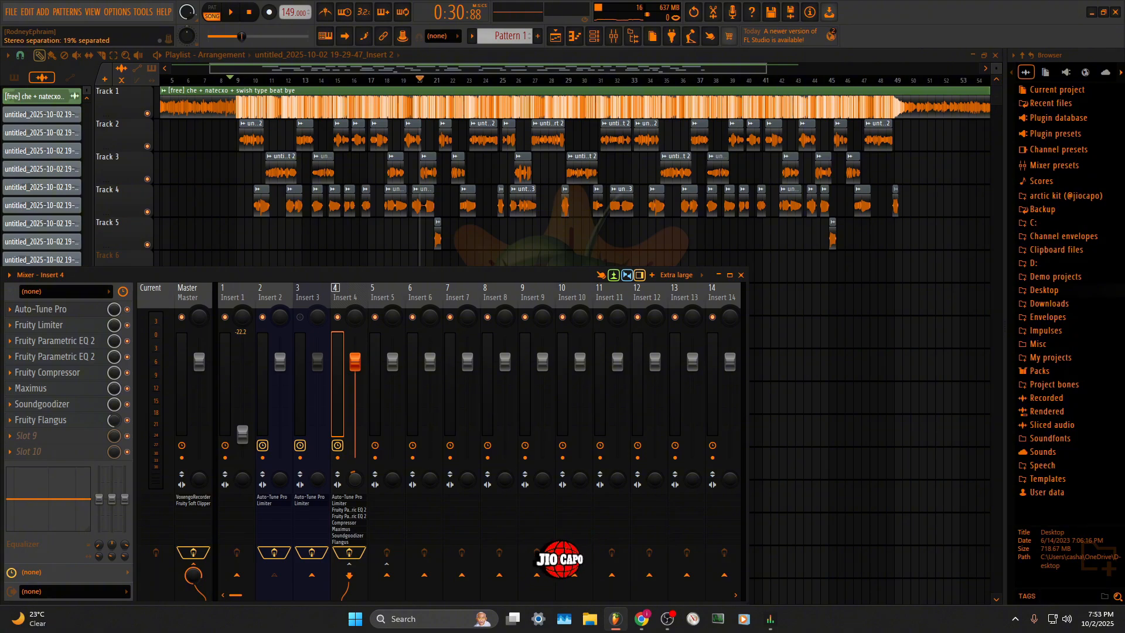
key("space")
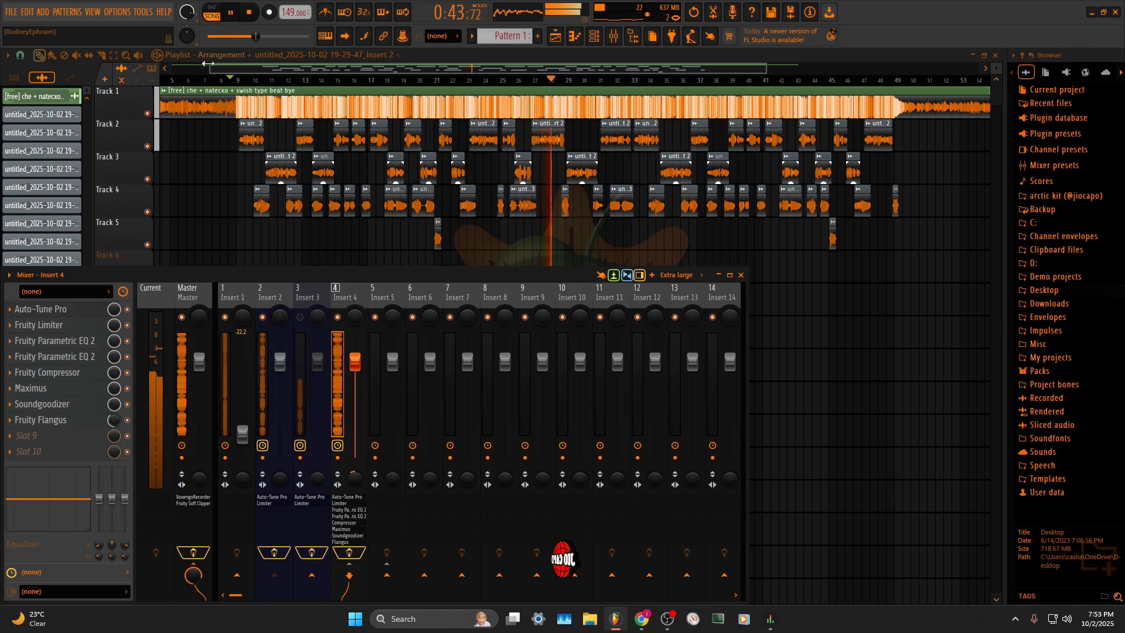
left_click(251, 11)
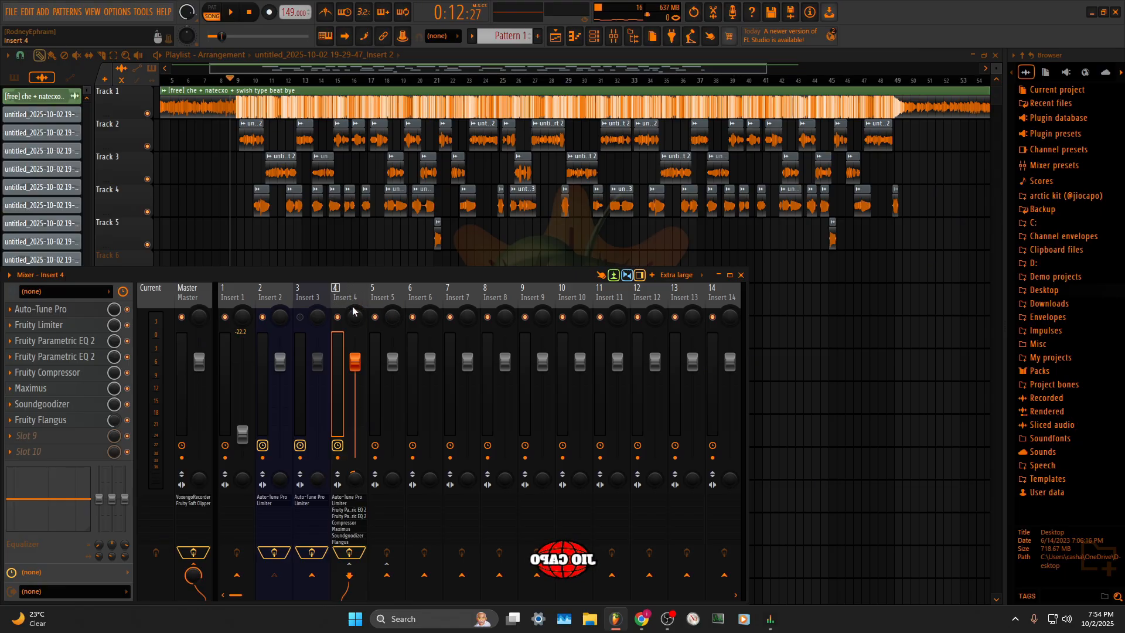
Send Insert 4 to Inserts 6 and 7, and load Fruity Reeverb 2 in slot 1 of Insert 6
left_click(424, 576)
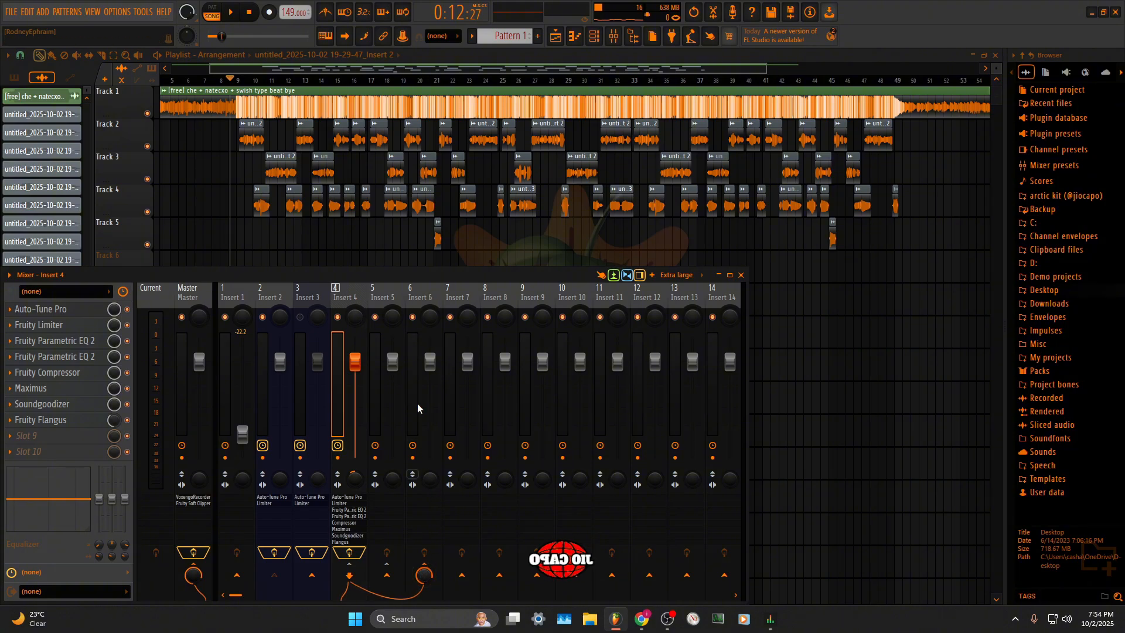
left_click(462, 576)
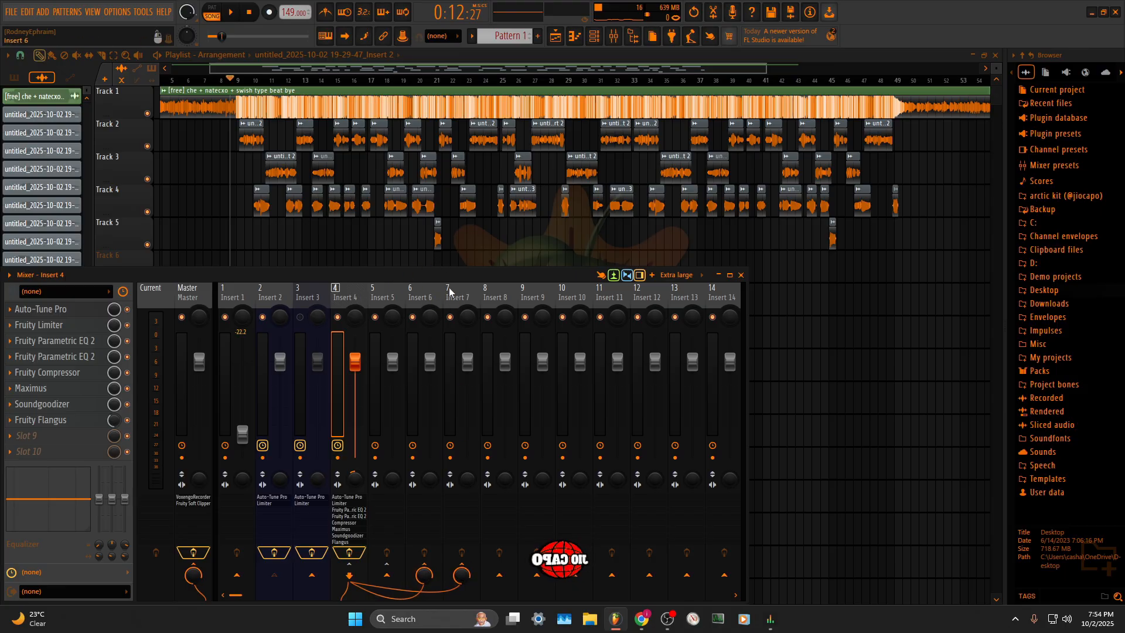
left_click(417, 292)
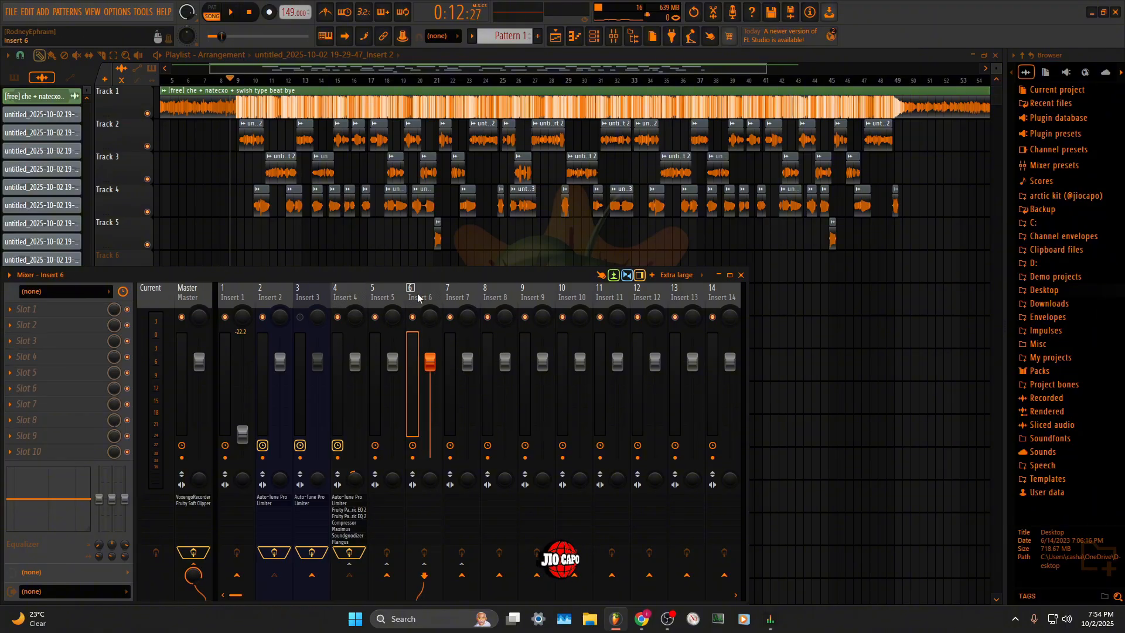
left_click(73, 312)
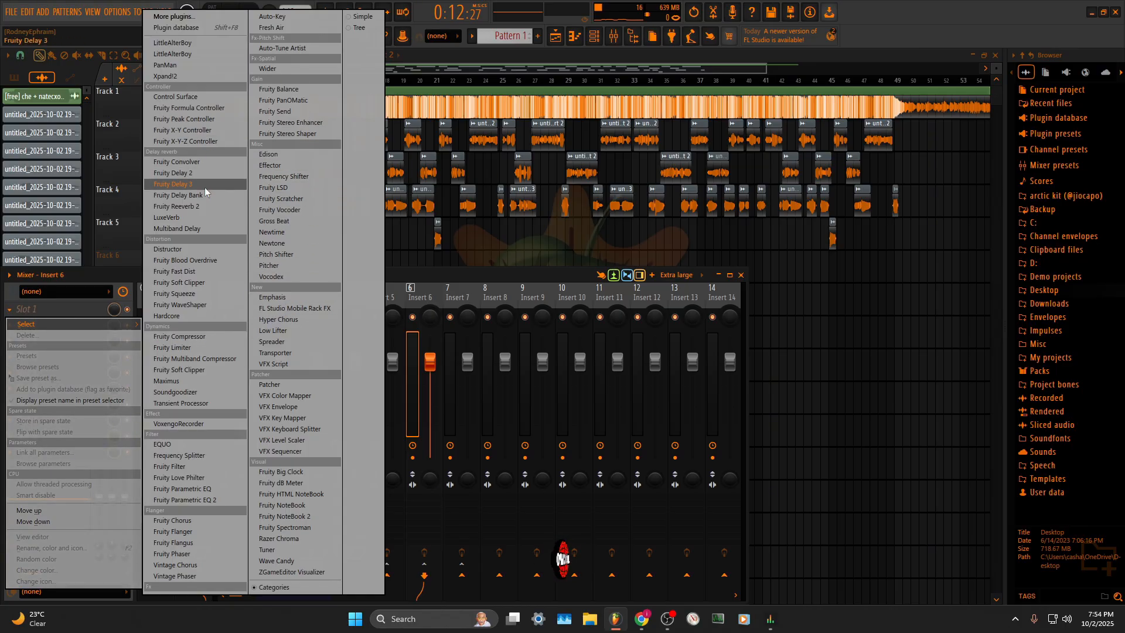
left_click(204, 206)
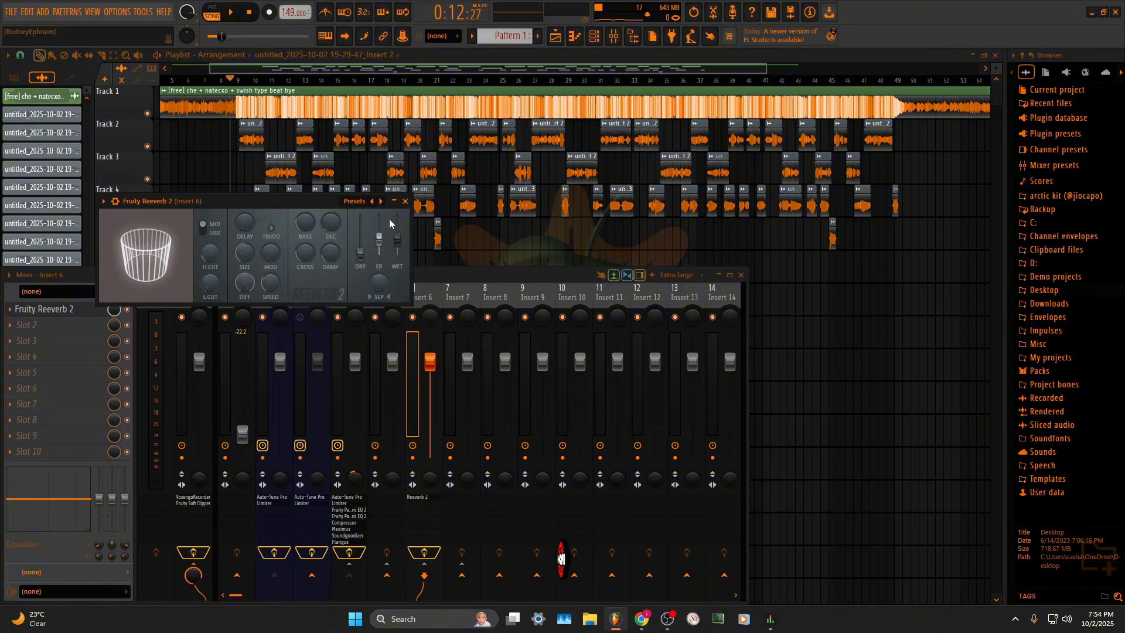
left_click(405, 201)
Load Fruity Delay 3 in slot 1 of Insert 7 and close its window
left_click(463, 287)
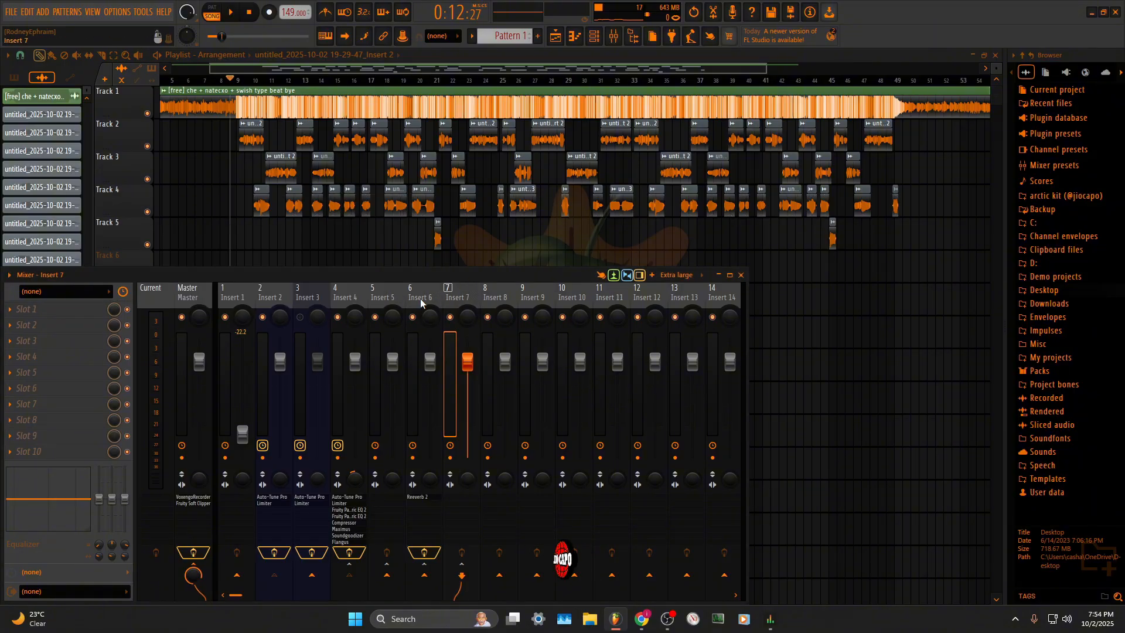
left_click(38, 309)
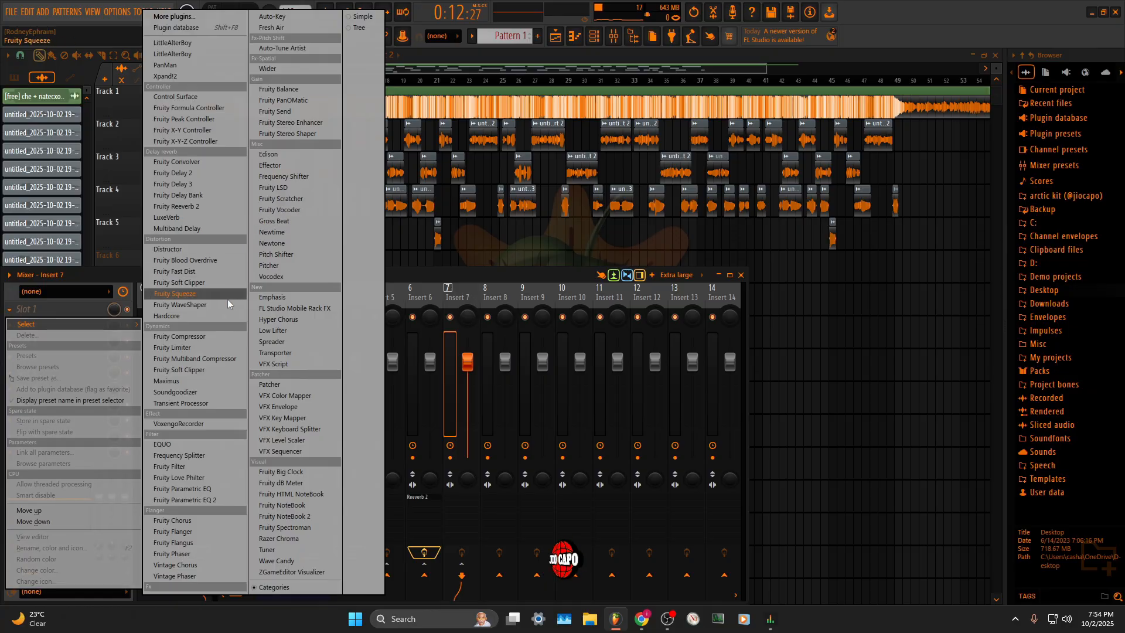
left_click(220, 186)
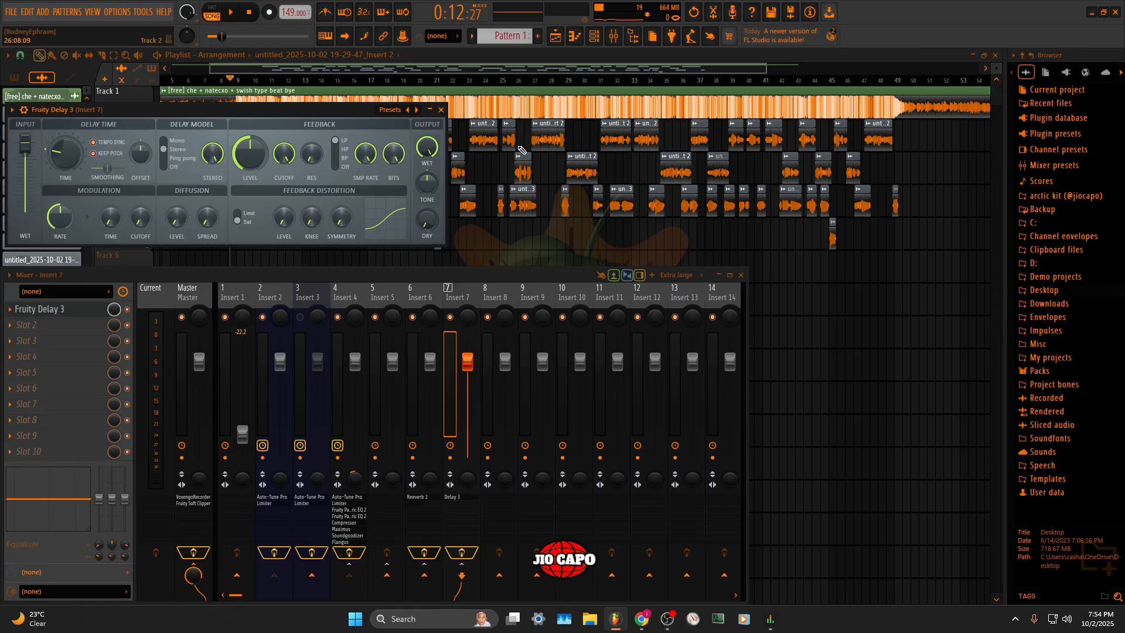
left_click(441, 110)
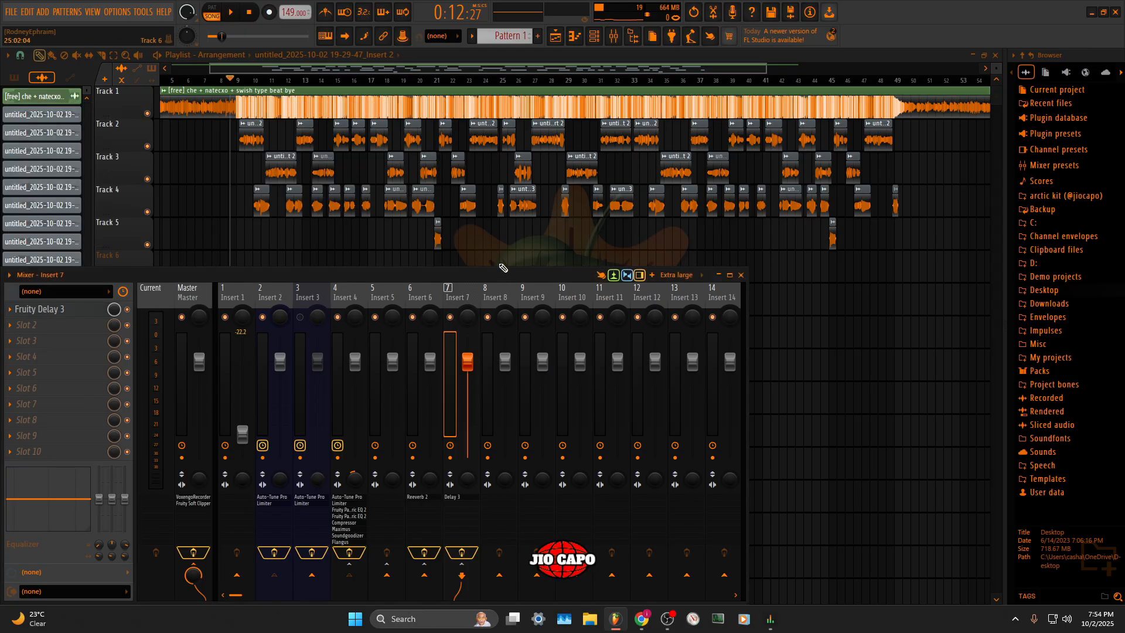
Load Fruity Limiter in slot 2 of Insert 6 in compressor mode with a 6.0:1 ratio and about -23.6 dB threshold, and close it
left_click(422, 297)
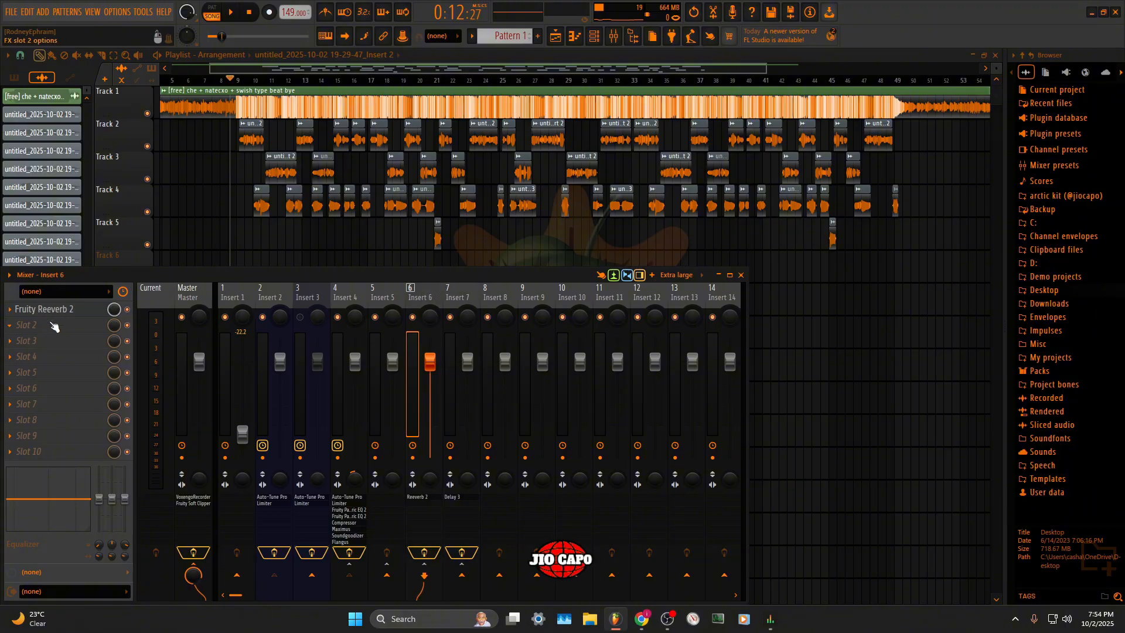
right_click(50, 321)
left_click(240, 348)
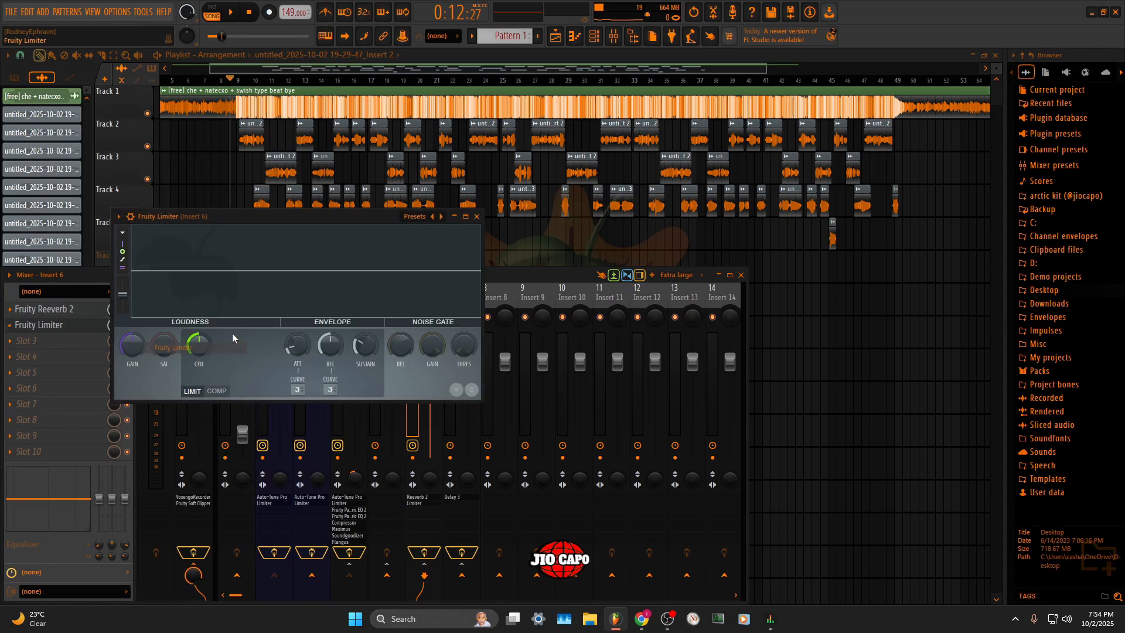
left_click(217, 390)
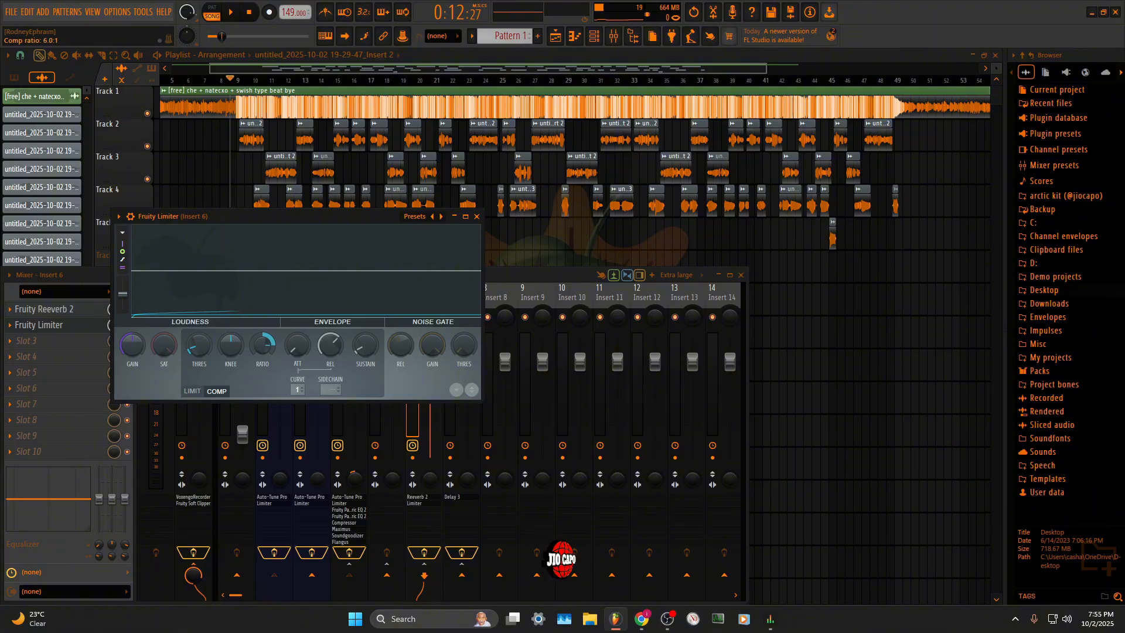
left_click_drag(202, 358, 202, 350)
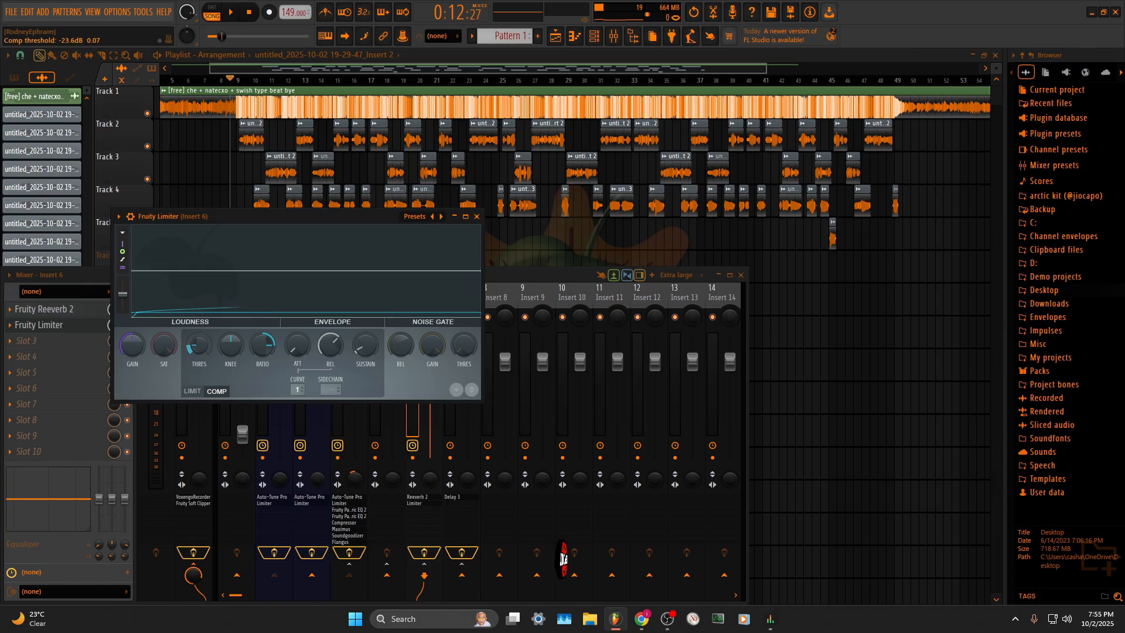
left_click(477, 216)
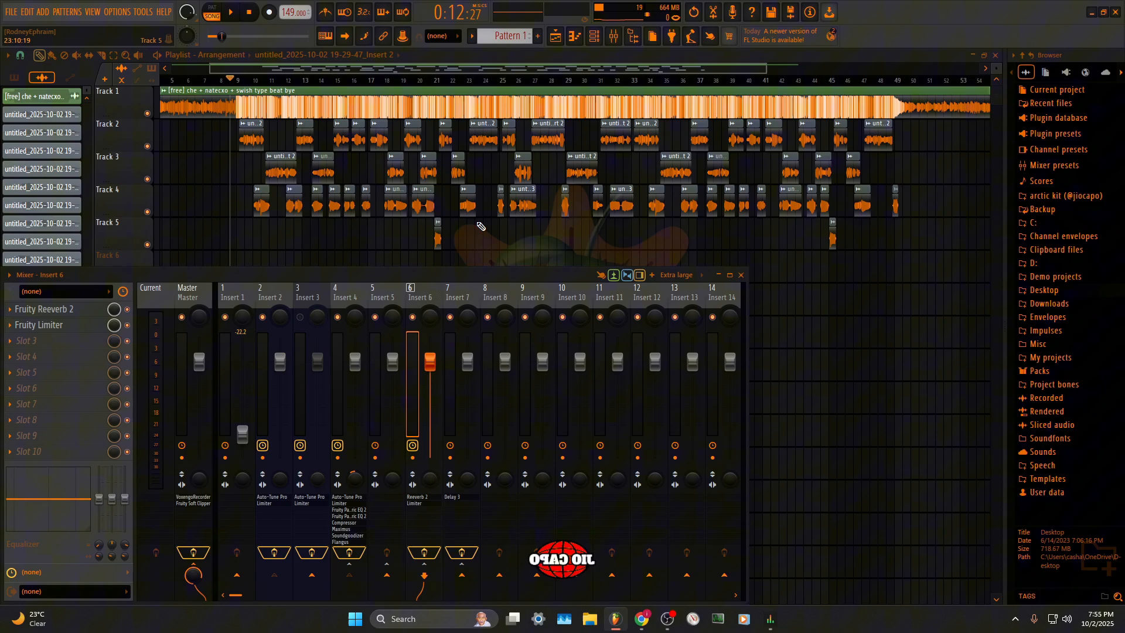
Load Fruity Limiter in slot 2 of Insert 7, set its compressor to a 6.0:1 ratio and -35.0 dB threshold, and close it
left_click(459, 294)
left_click(40, 326)
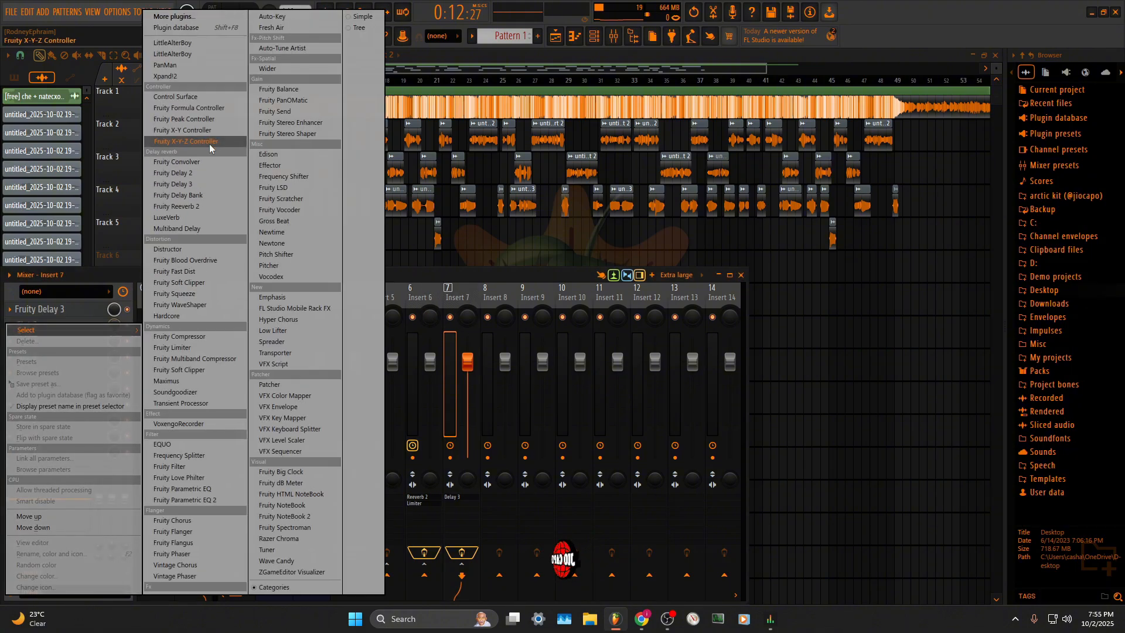
left_click(176, 347)
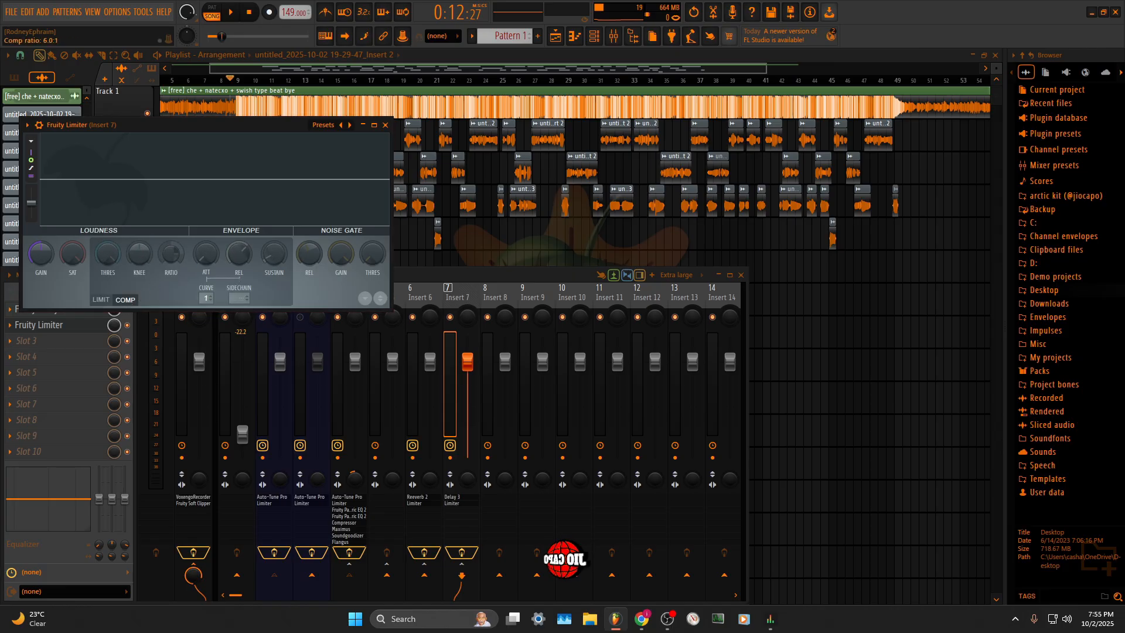
mouse_move(113, 259)
left_mouse_down()
mouse_move(113, 294)
mouse_move(117, 261)
left_mouse_up()
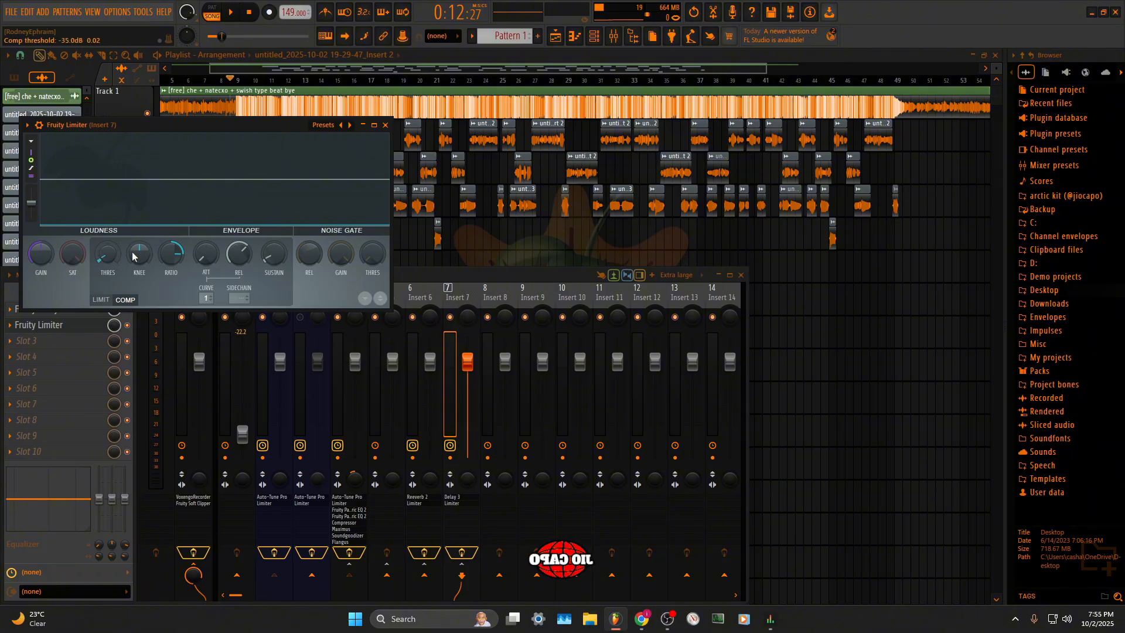
left_click(388, 125)
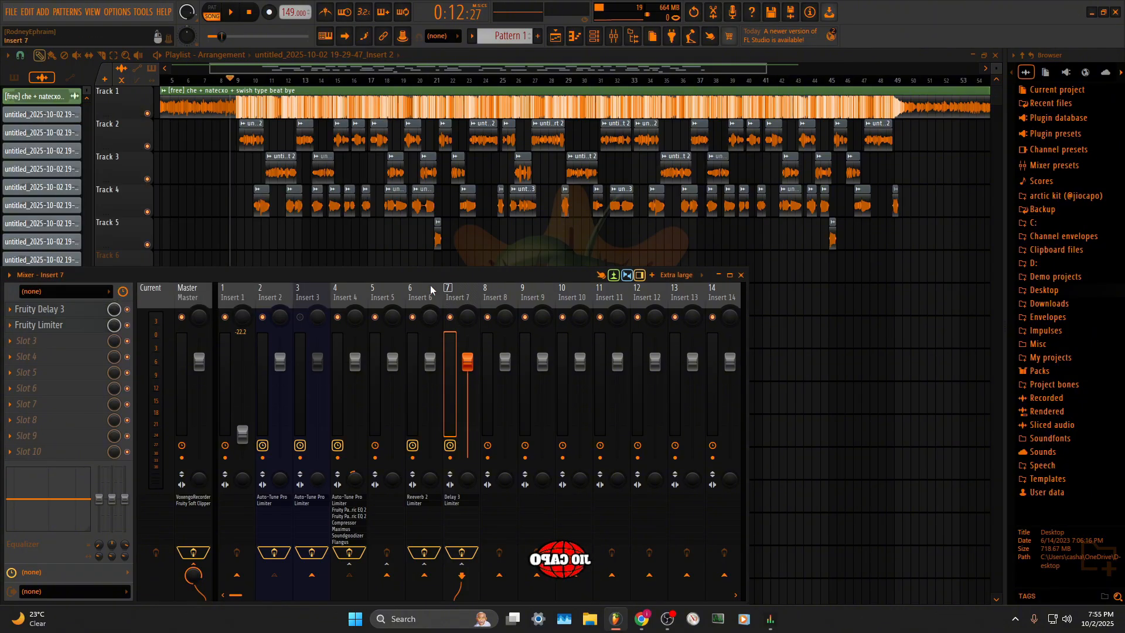
left_click(416, 290)
left_click(447, 292)
left_click(422, 300)
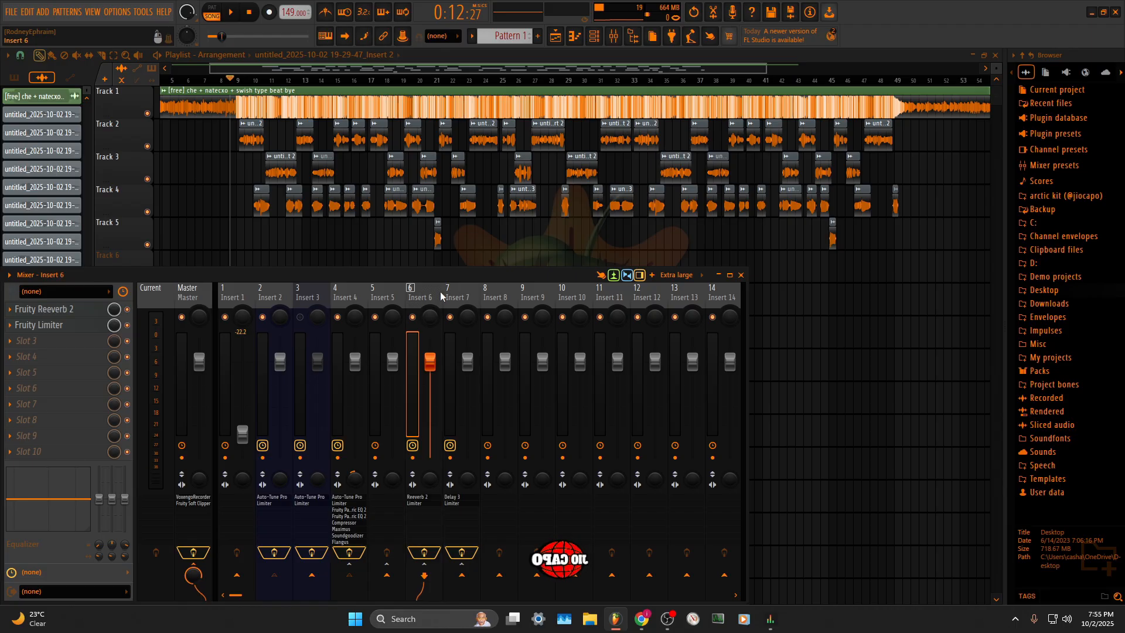
left_click(443, 298)
left_click(324, 297)
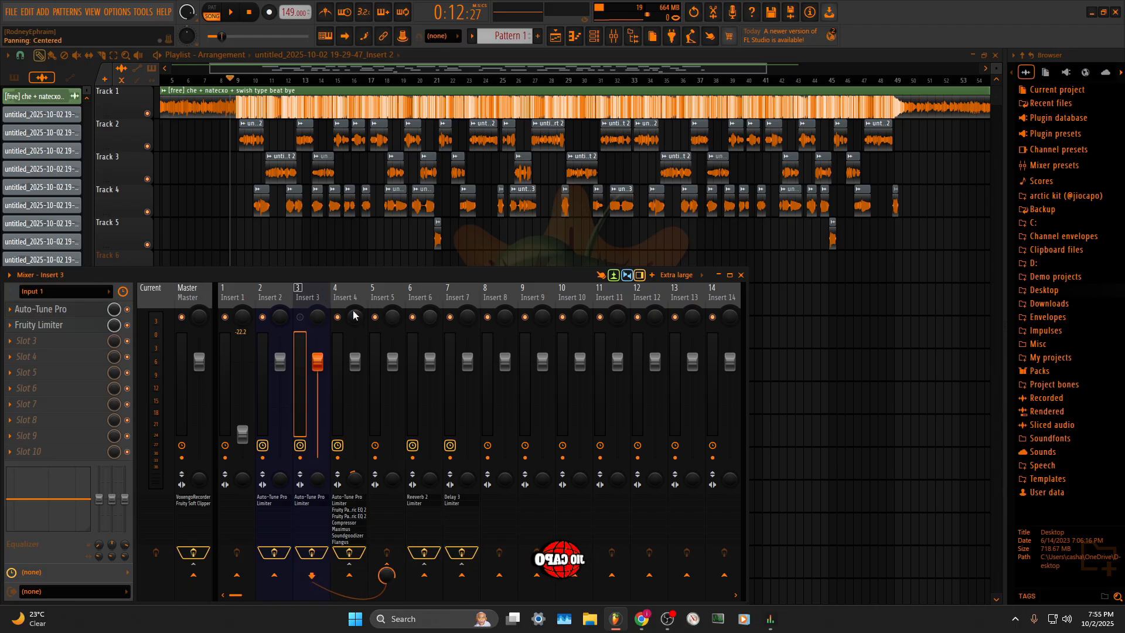
left_click(346, 298)
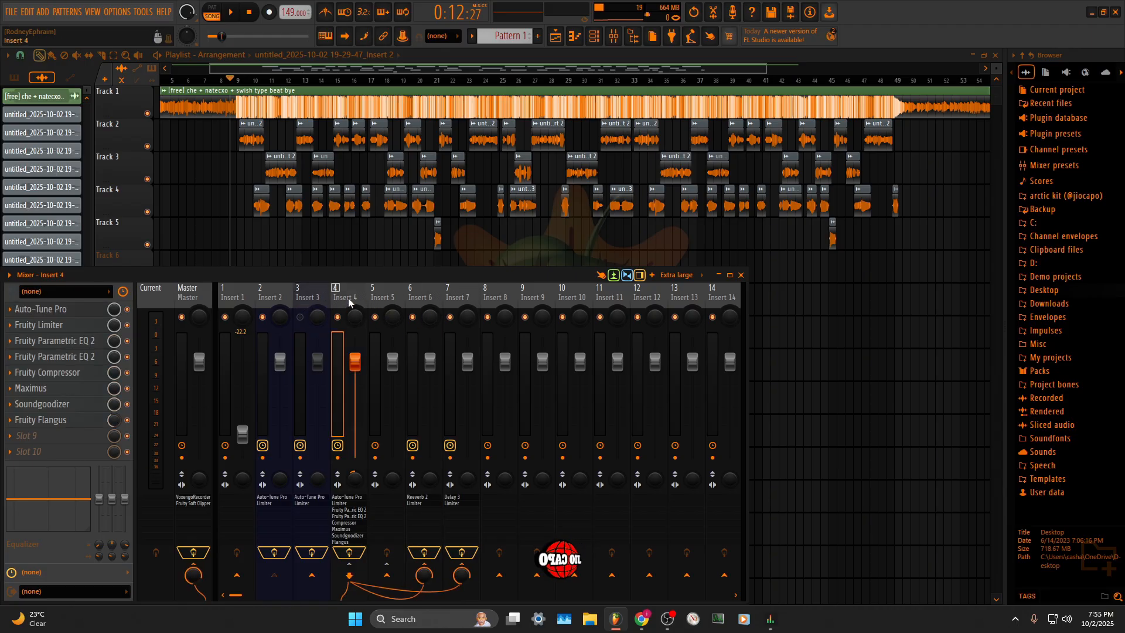
Arm Insert 2 for recording to monitor the live vocal through Insert 4's chain and the two sends
left_click(271, 300)
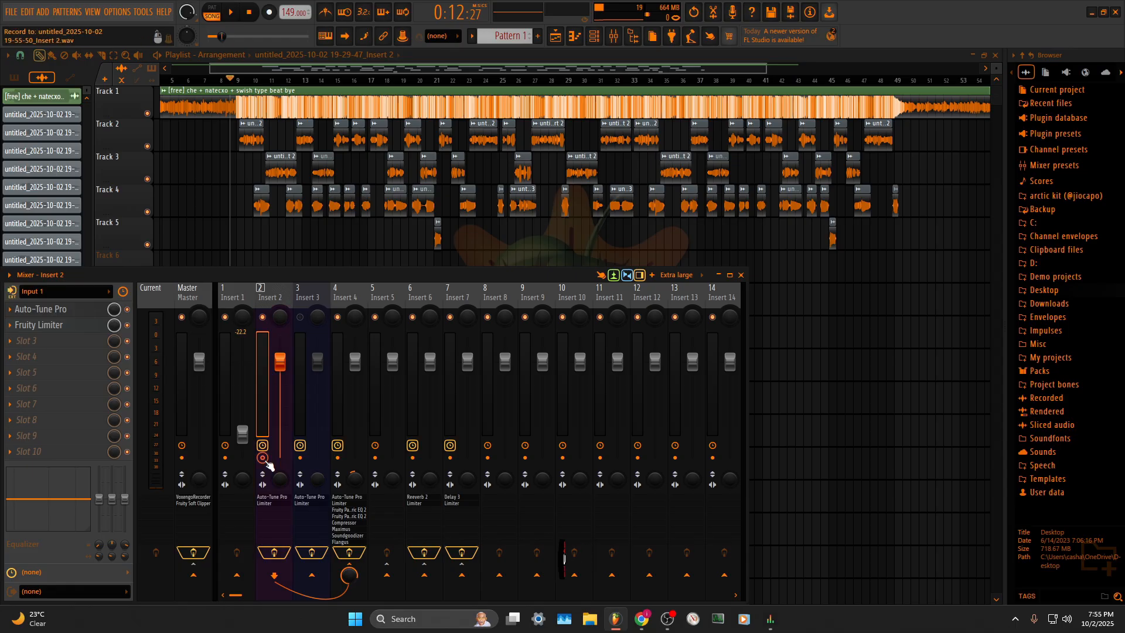
left_click(262, 458)
left_click(347, 296)
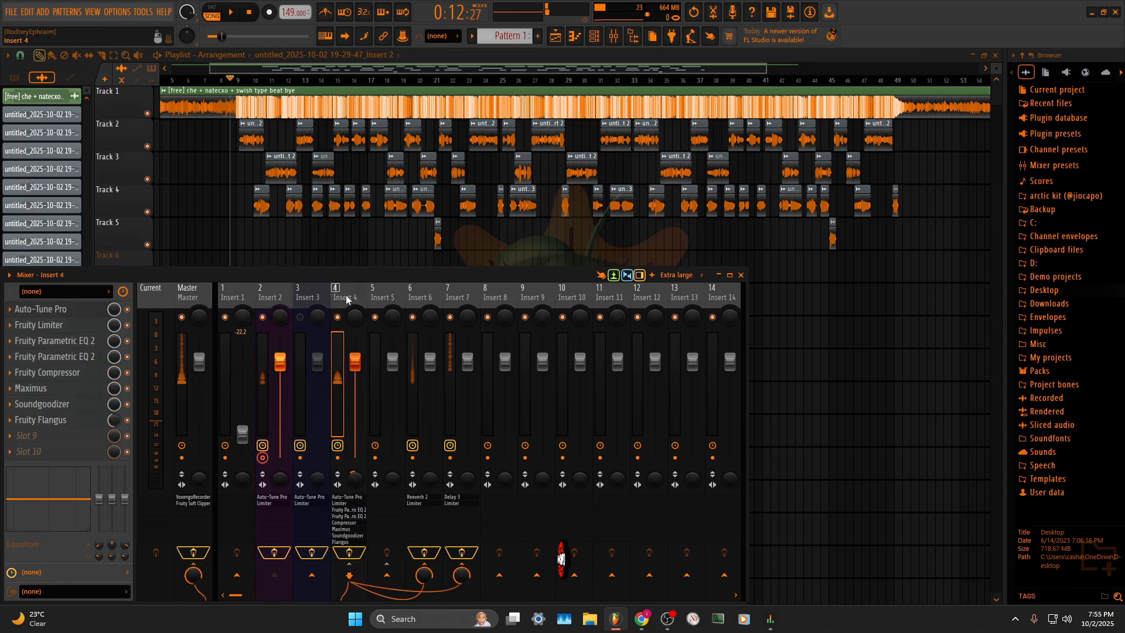
Set the wet level of Fruity Reeverb 2 on Insert 6 to 20% and close it
left_click(412, 299)
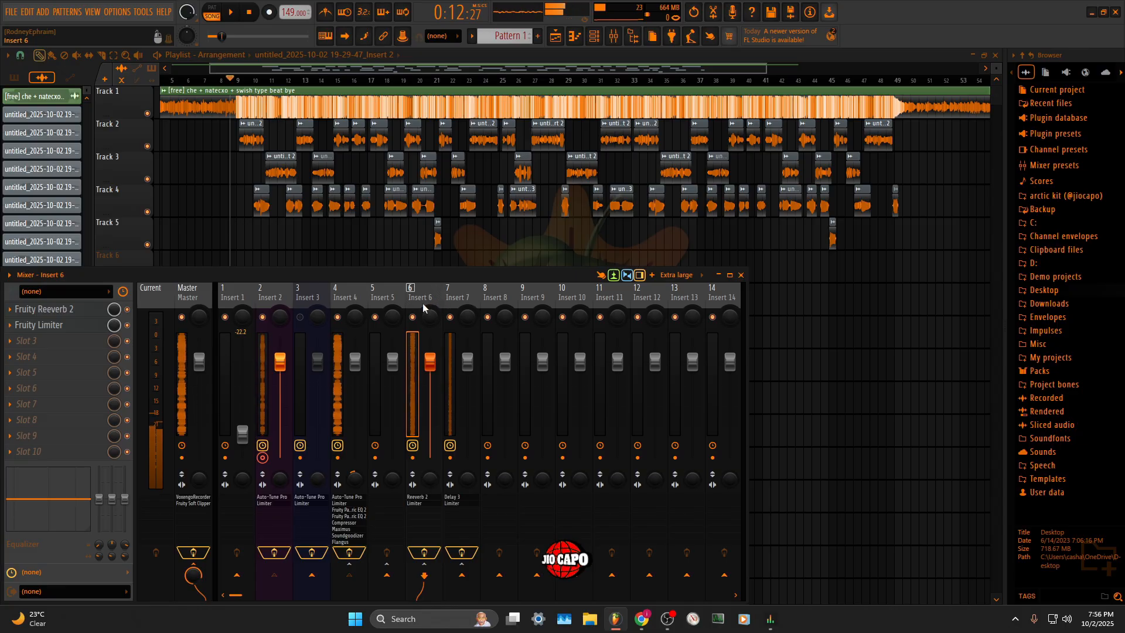
left_click(61, 316)
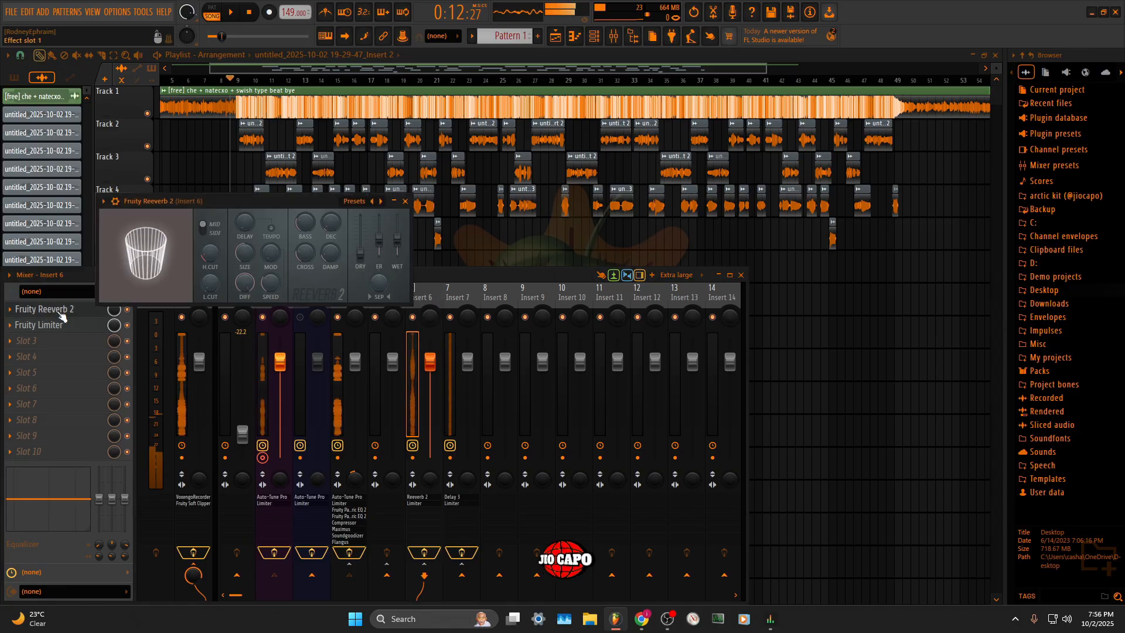
left_click_drag(400, 249, 400, 259)
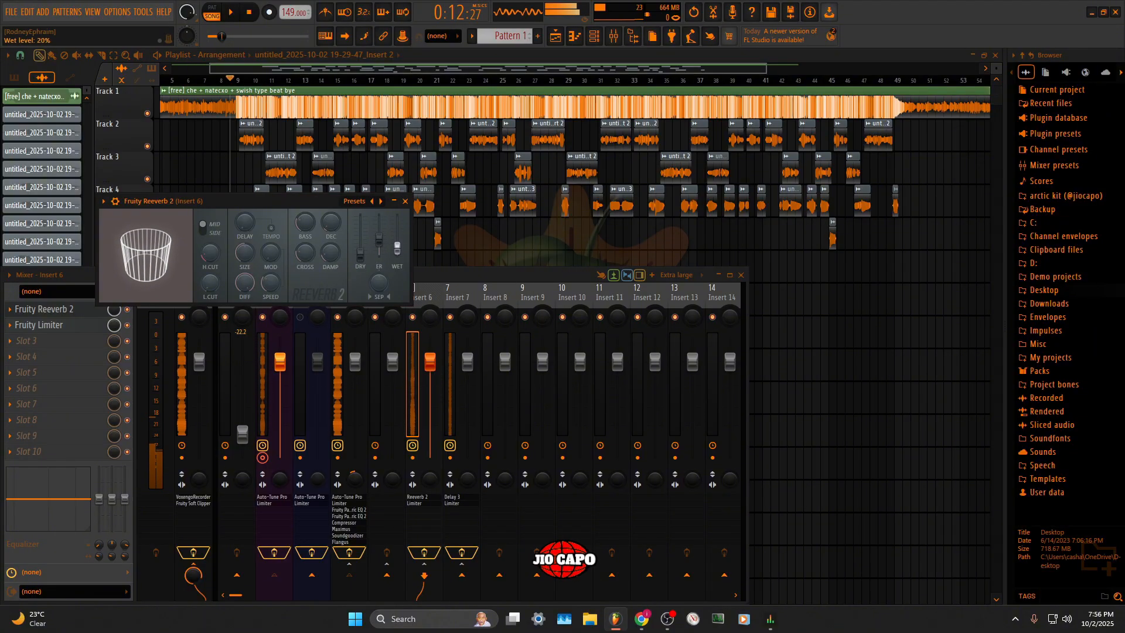
left_click(405, 201)
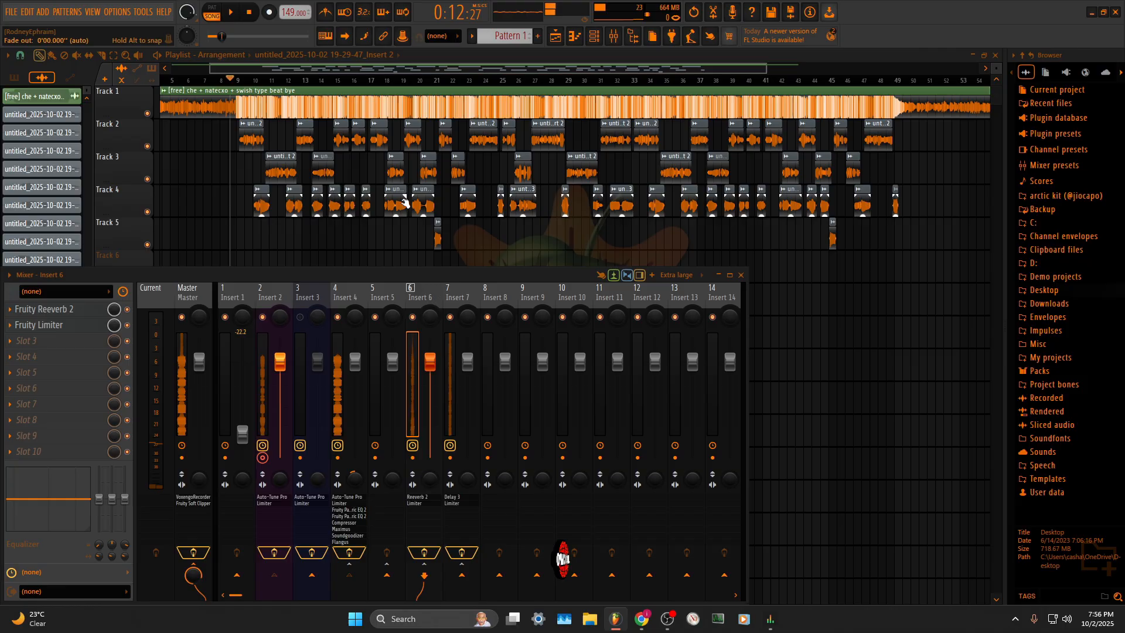
Inspect the feedback settings of Fruity Delay 3 on Insert 7 and close it
left_click(457, 288)
left_click(41, 309)
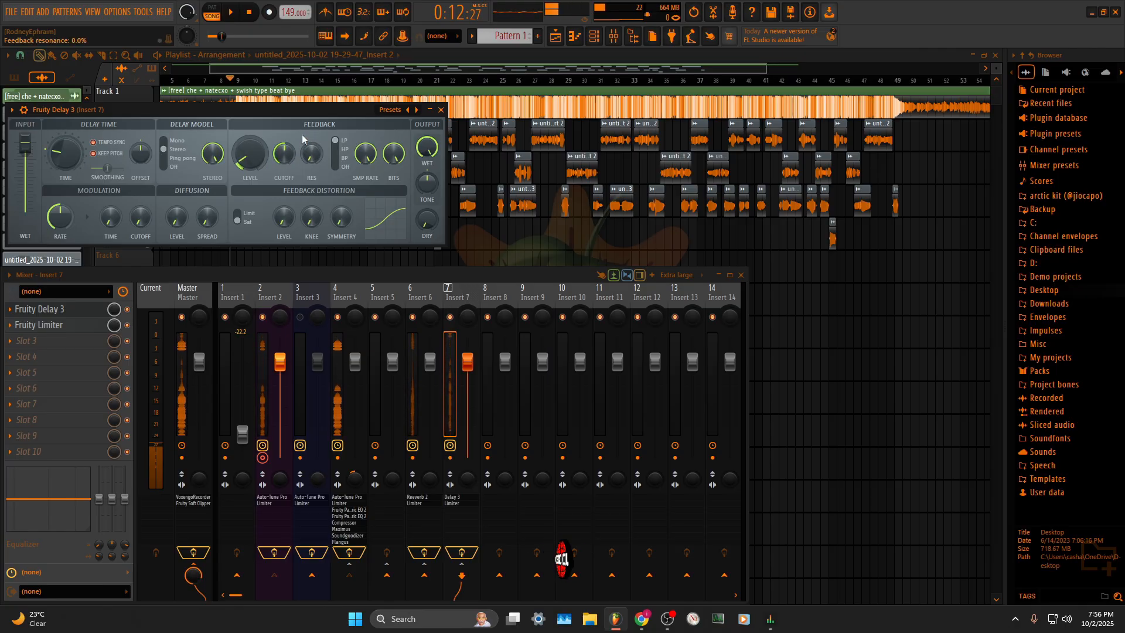
left_click(442, 109)
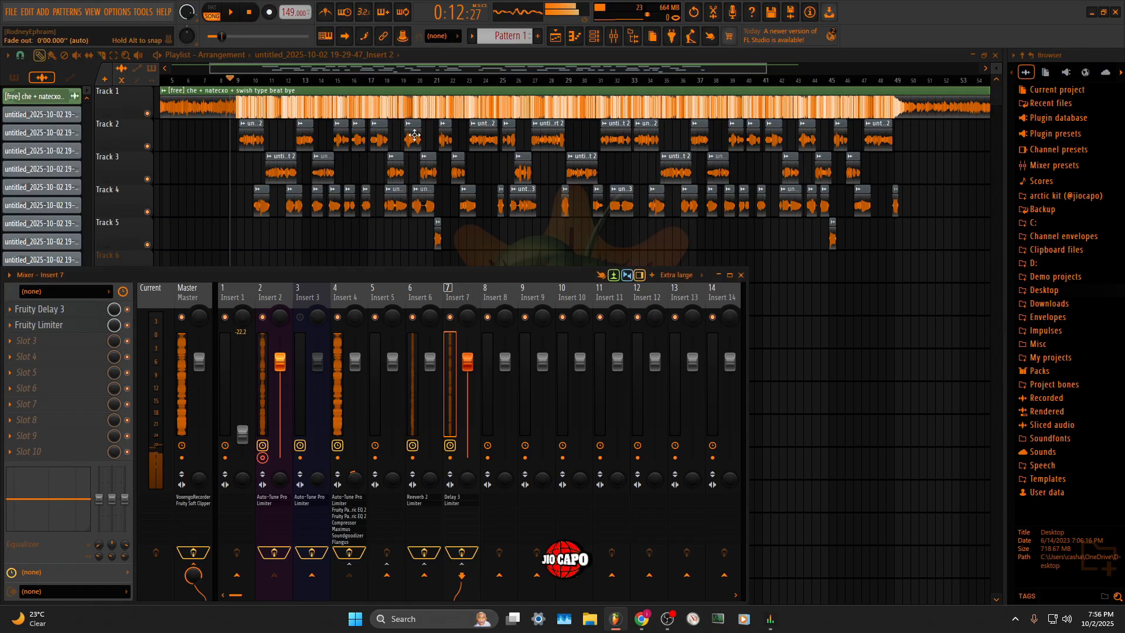
Readjust the compressor threshold of Fruity Limiter on Insert 7 to about -35.0 dB and close it
left_click(46, 326)
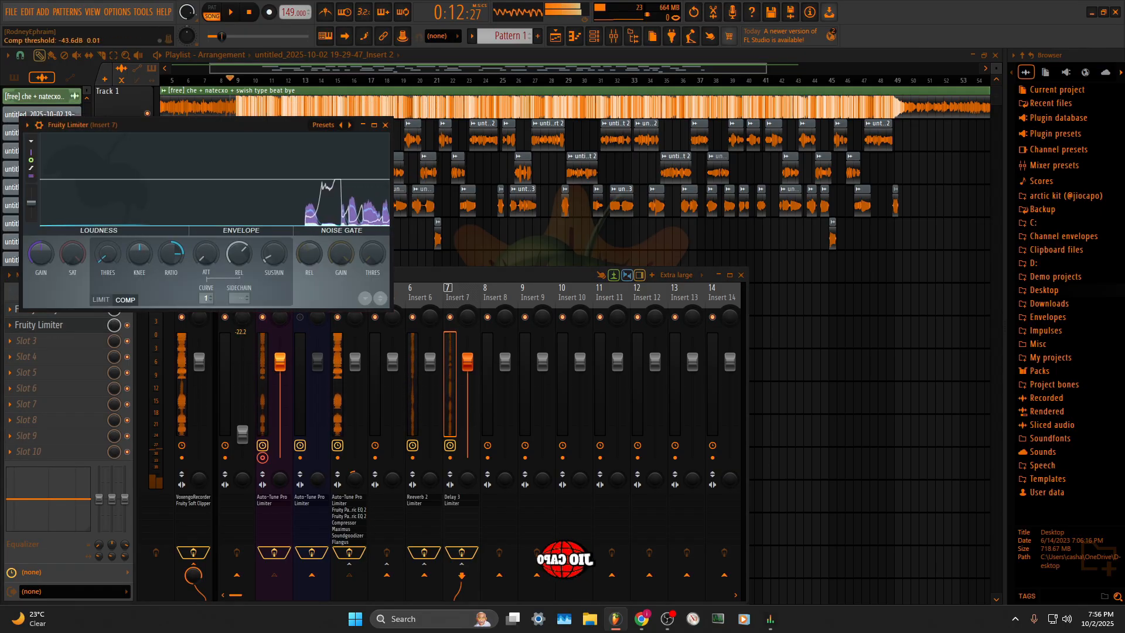
left_click_drag(159, 265, 159, 252)
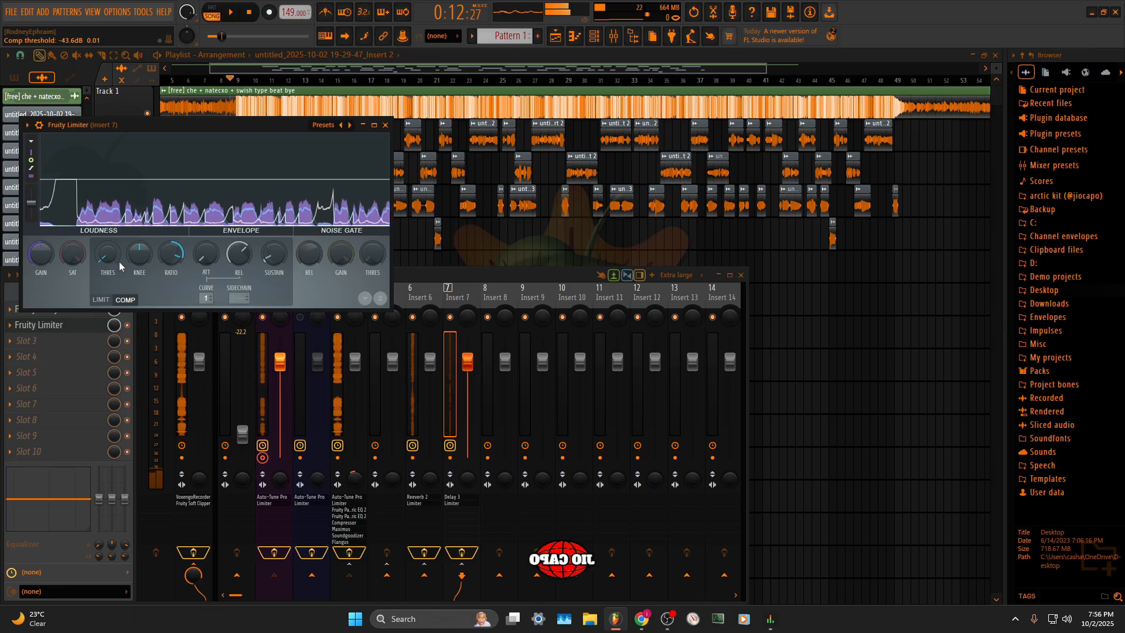
left_click_drag(103, 271, 103, 252)
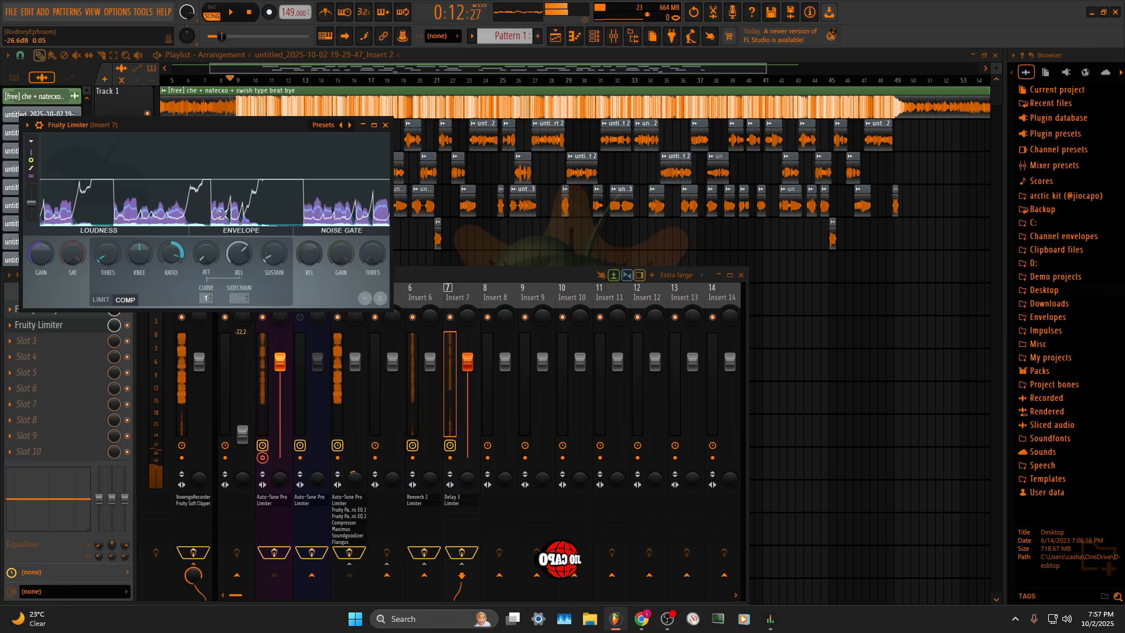
left_click(386, 125)
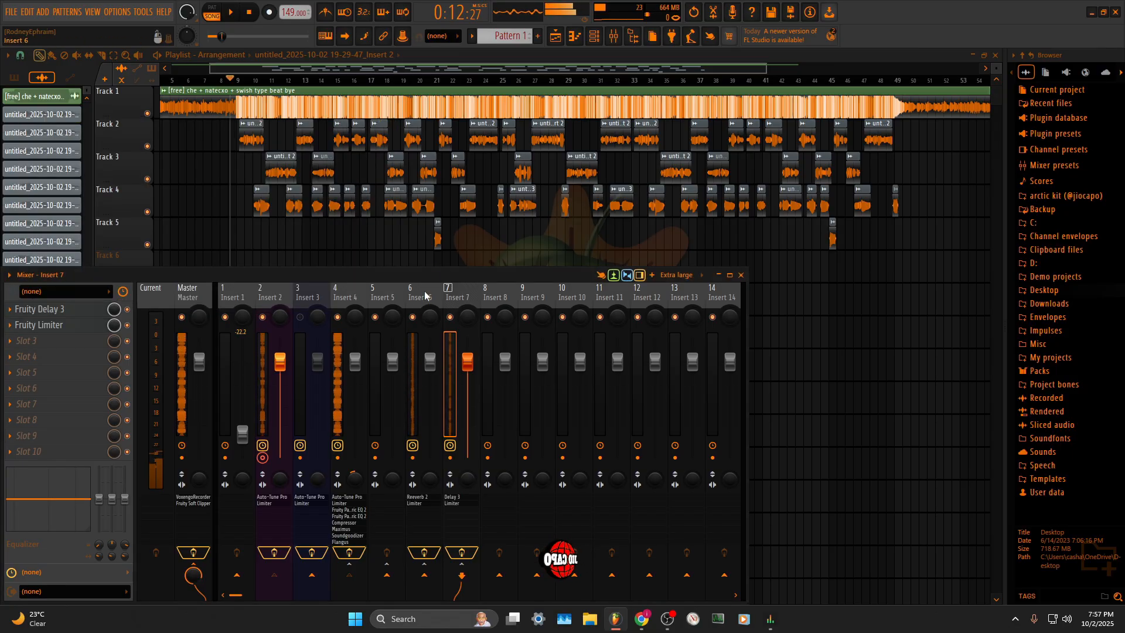
Recheck the wet level of Fruity Reeverb 2 on Insert 6 and close it
left_click(67, 311)
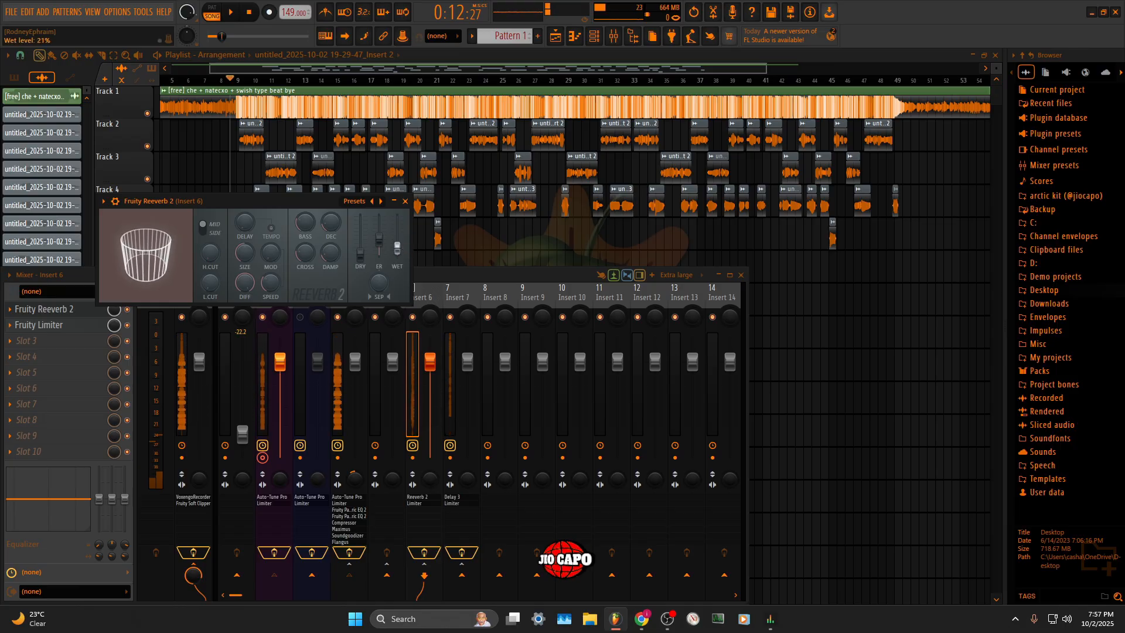
left_click(405, 201)
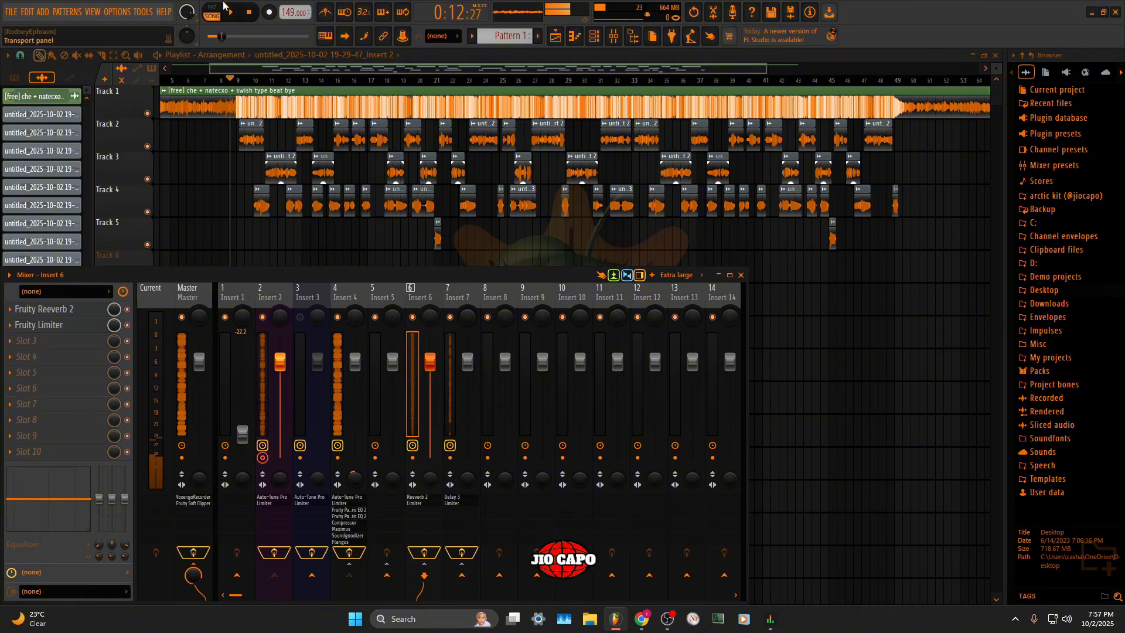
Disarm recording on Insert 2 and play the song to hear the vocals with the beat
left_click(262, 495)
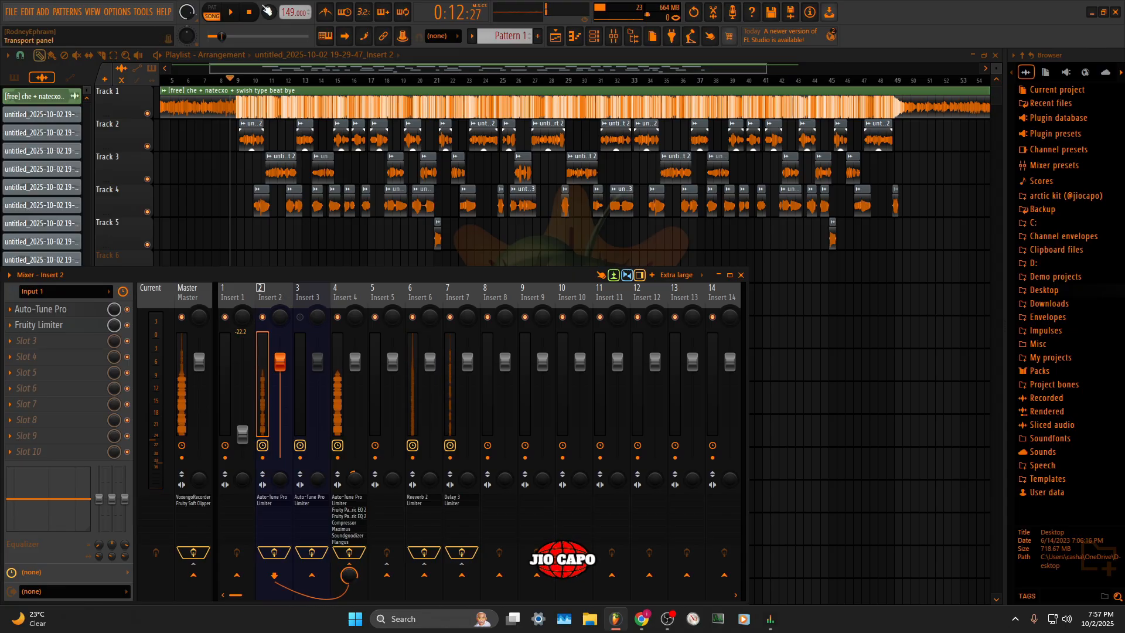
left_click(234, 12)
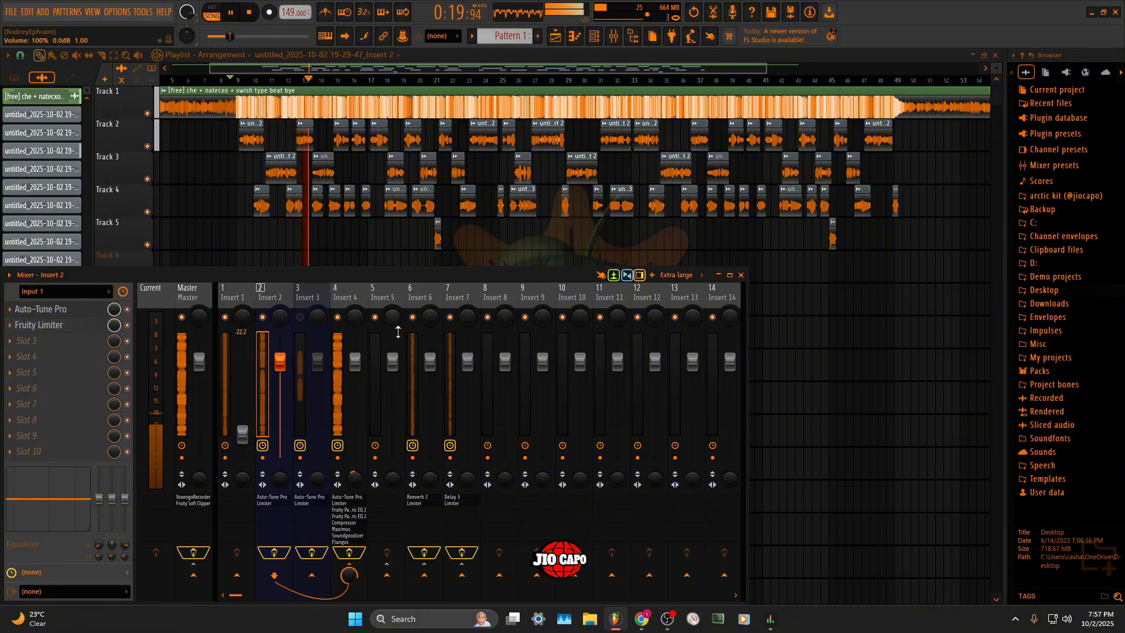
Switch Soundgoodizer on Insert 4 to mode C, fine-tune its amount, and close it
left_click(354, 299)
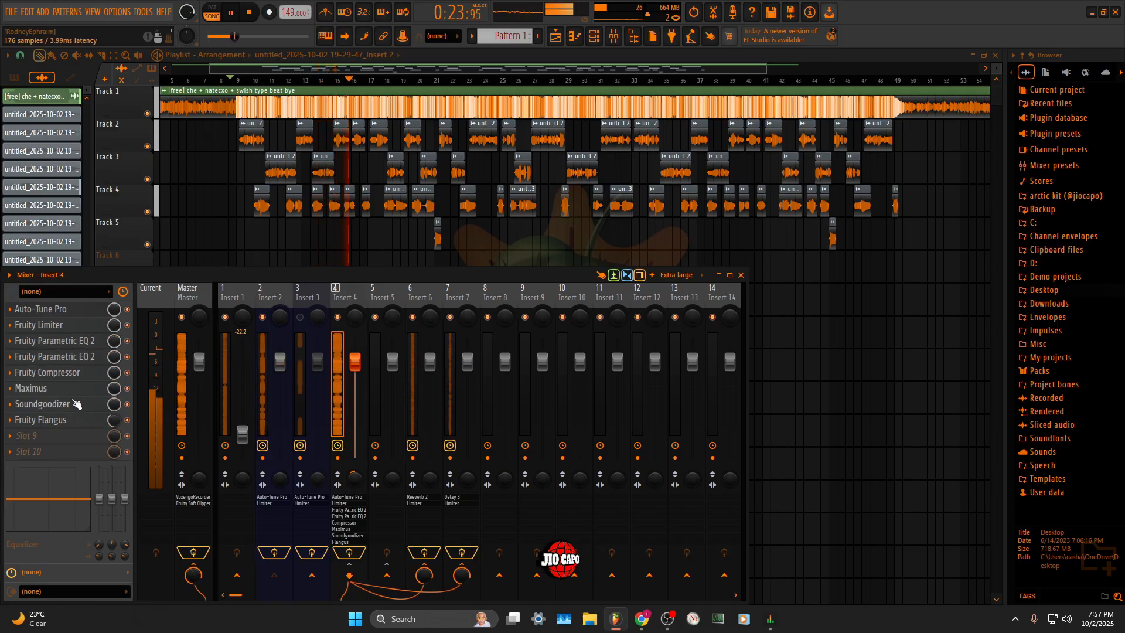
left_click(42, 403)
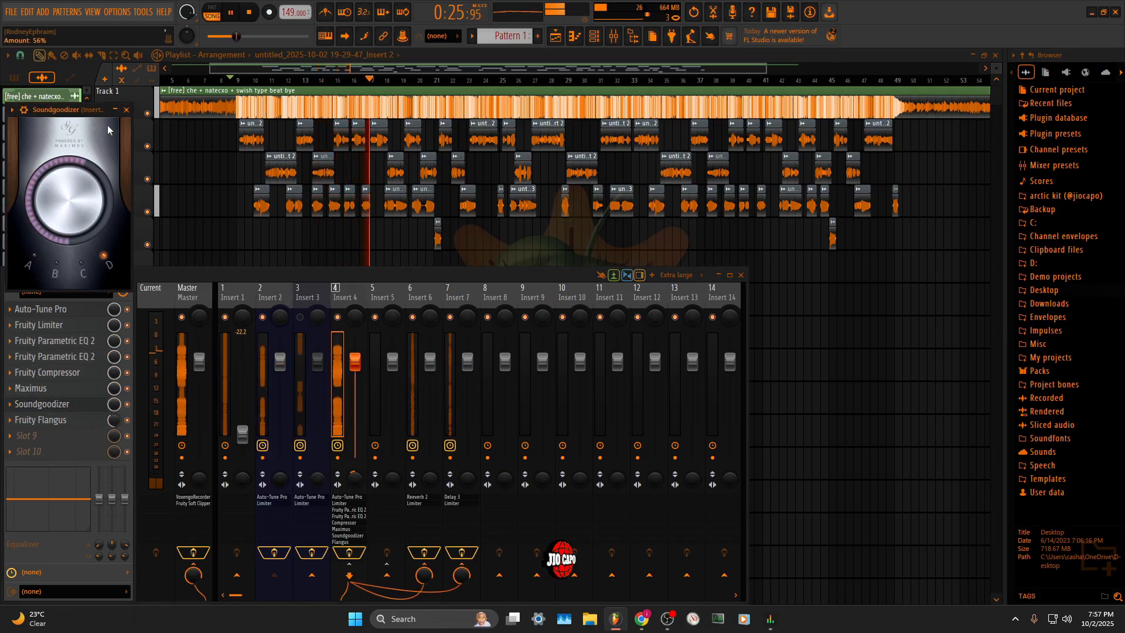
left_click(82, 262)
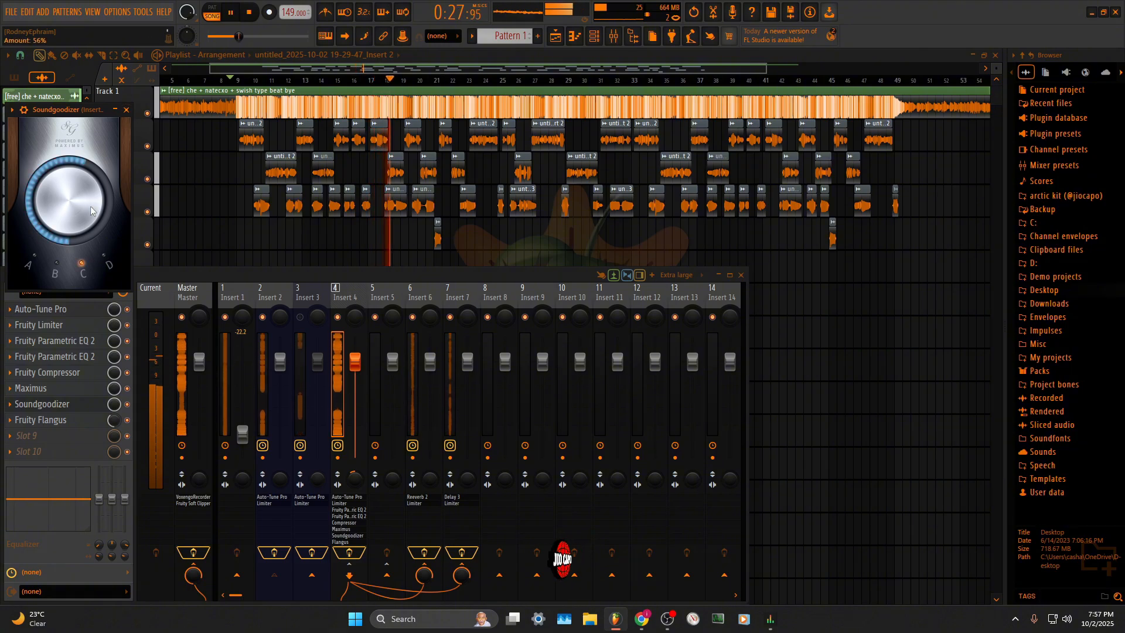
left_click_drag(90, 206, 91, 212)
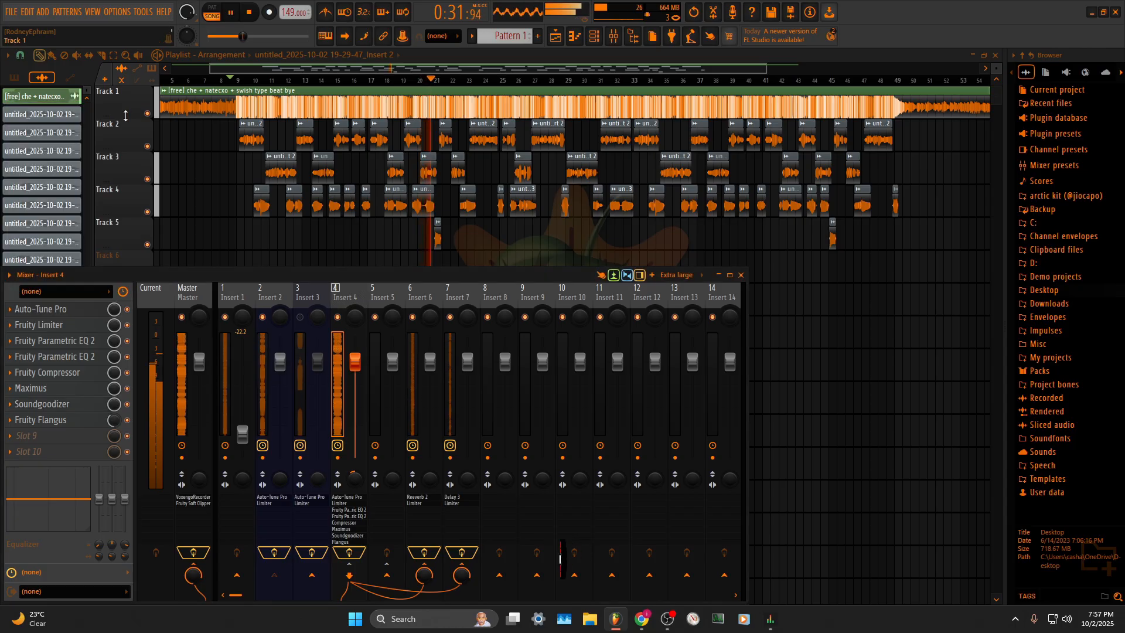
key("Escape")
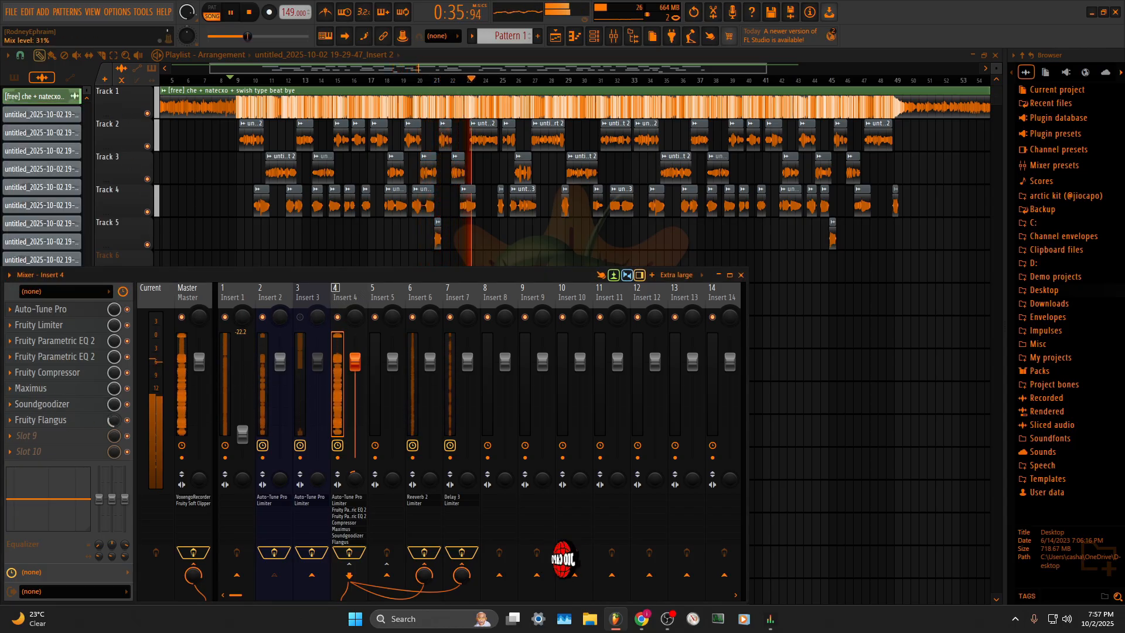
Set the wet level of Fruity Flangus on Insert 4 to -66%, close it, and widen the insert's stereo separation
left_click(93, 421)
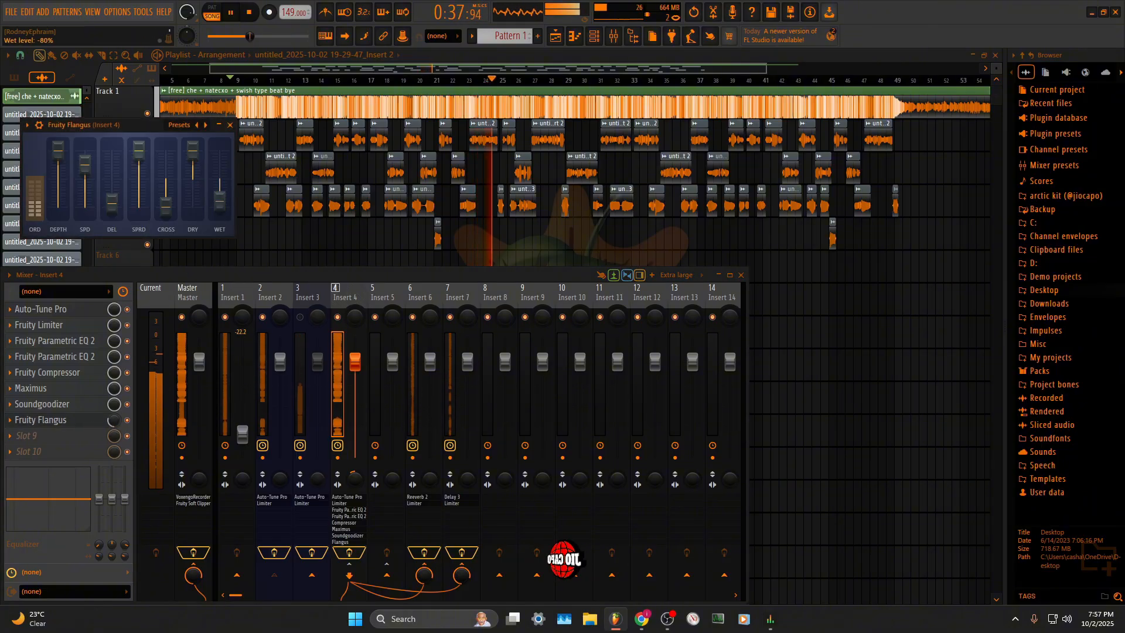
left_click_drag(219, 196, 219, 198)
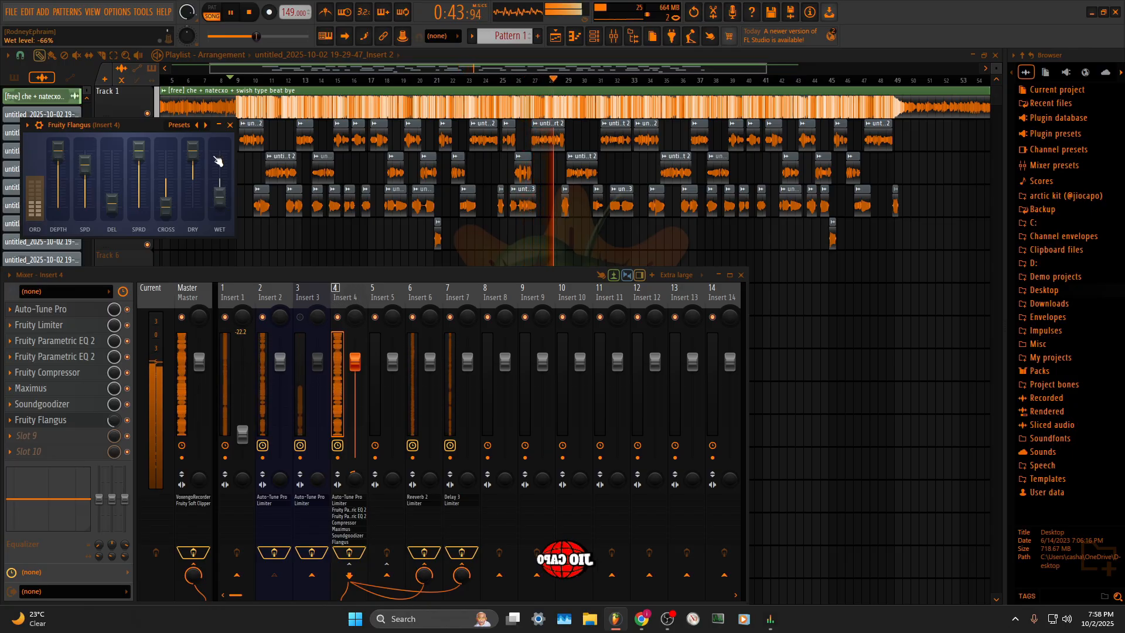
left_click(230, 125)
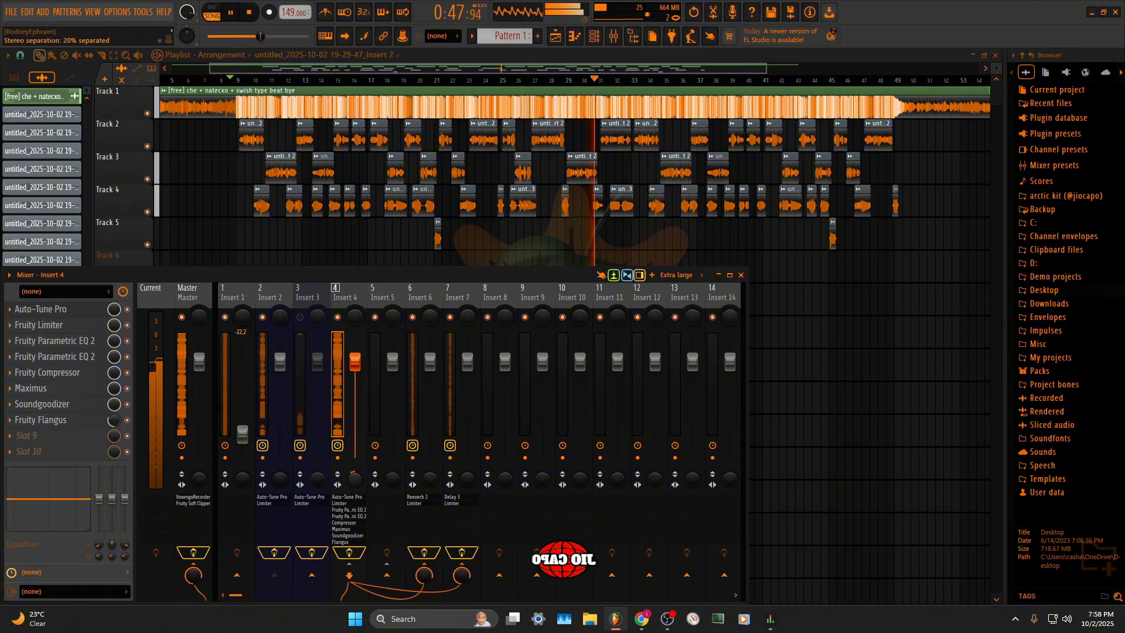
left_click_drag(355, 479, 355, 482)
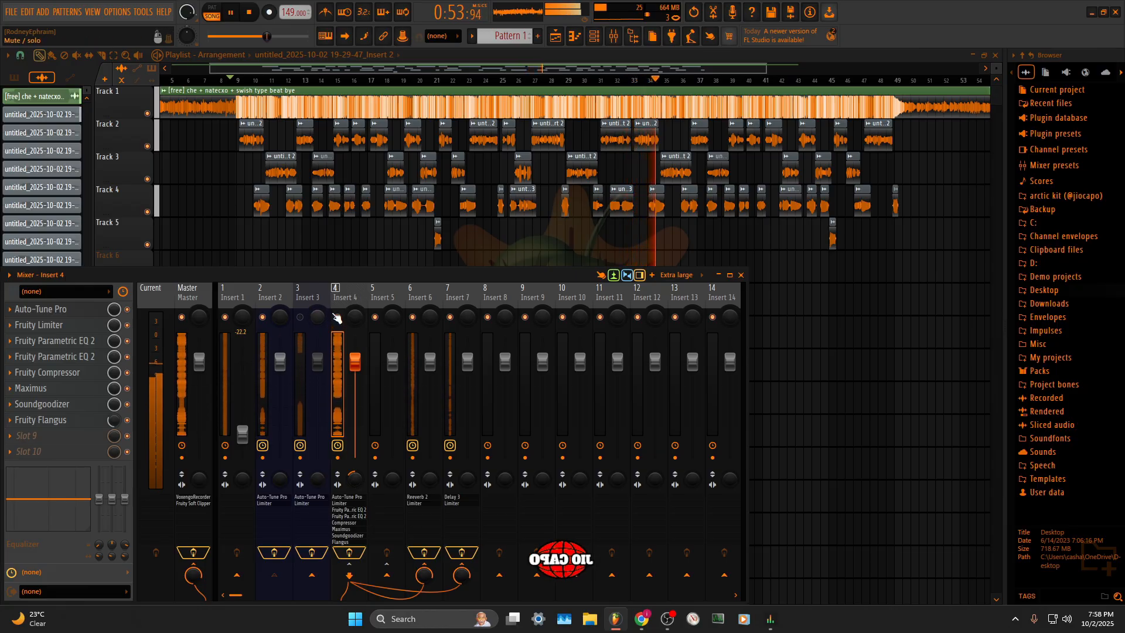
Set Insert 7's Fruity Limiter to a compressor threshold of about -32.0 dB, adjust its ratio, and stop playback
left_click(456, 293)
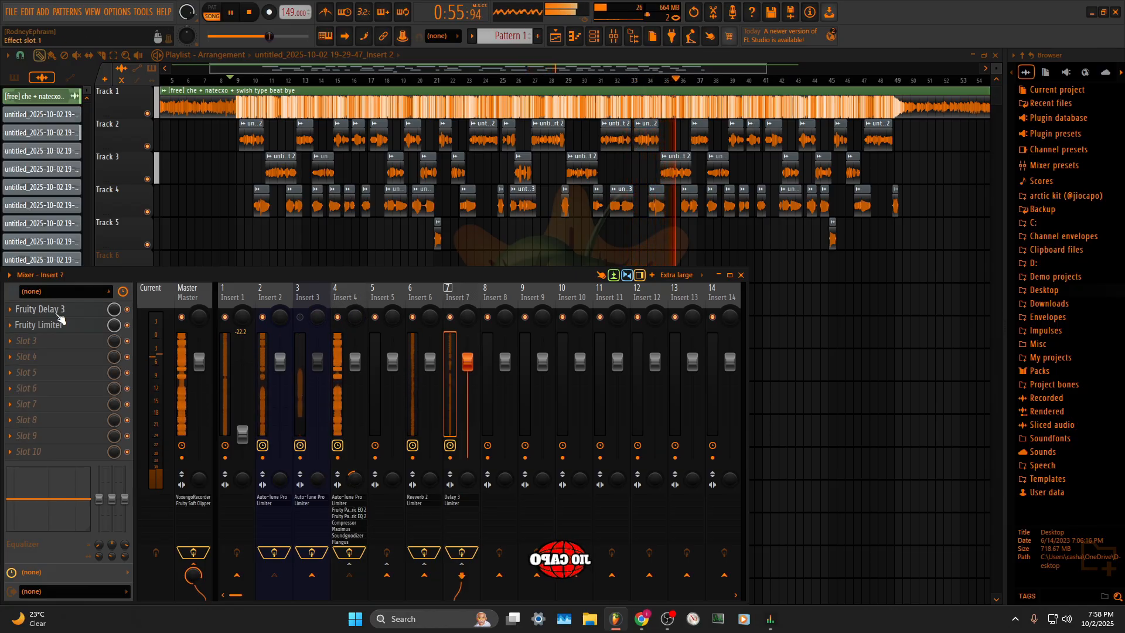
left_click(41, 324)
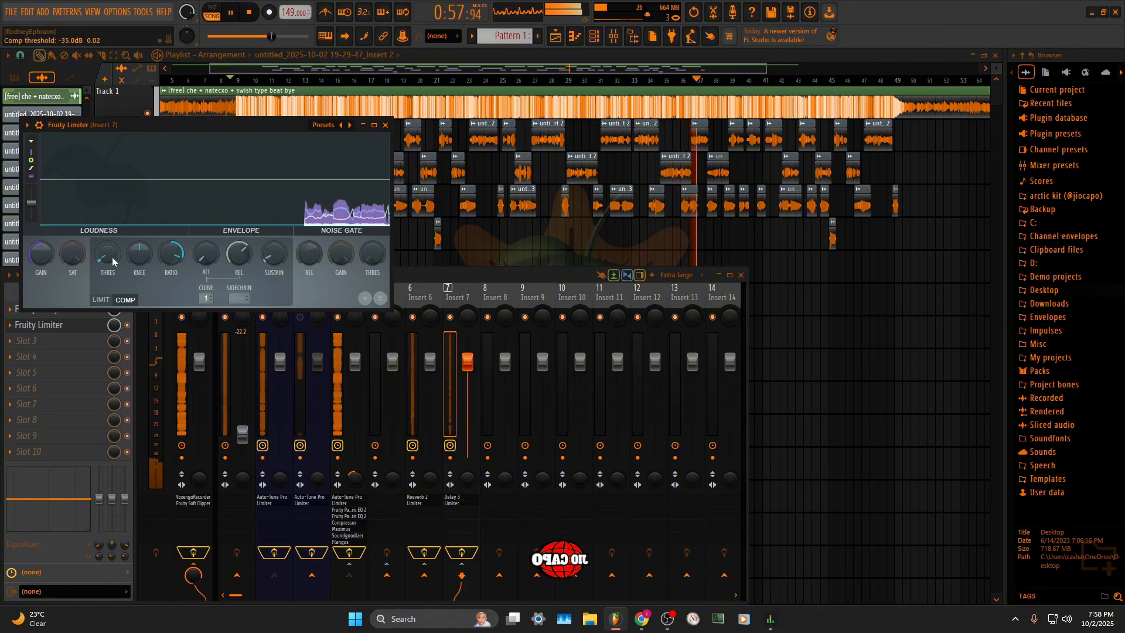
left_click_drag(111, 257, 111, 276)
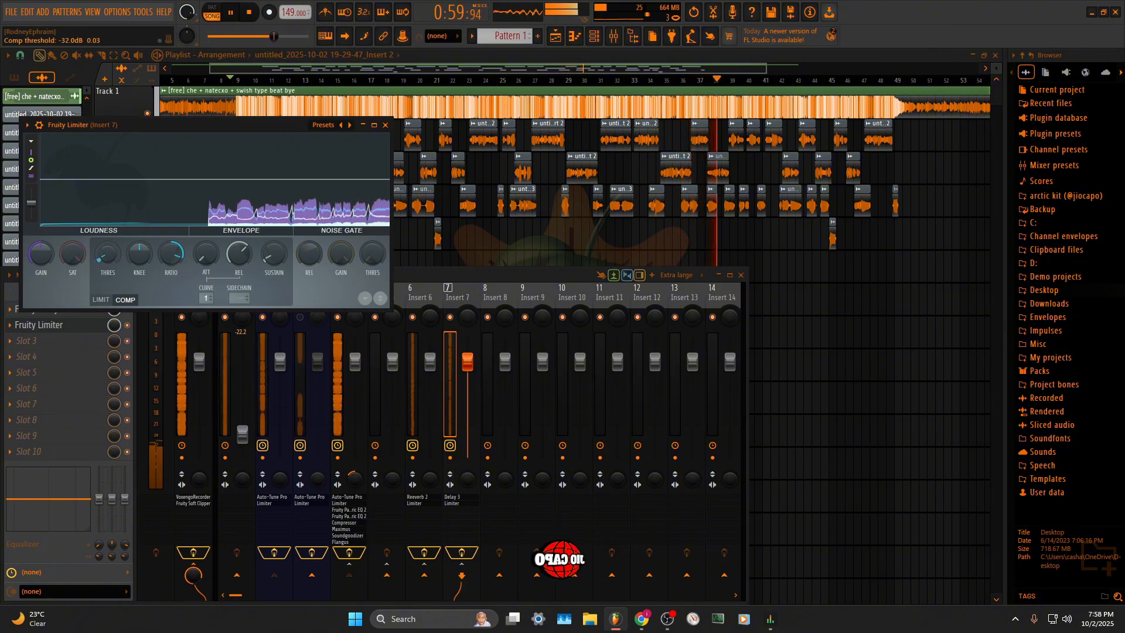
left_click_drag(168, 261, 168, 273)
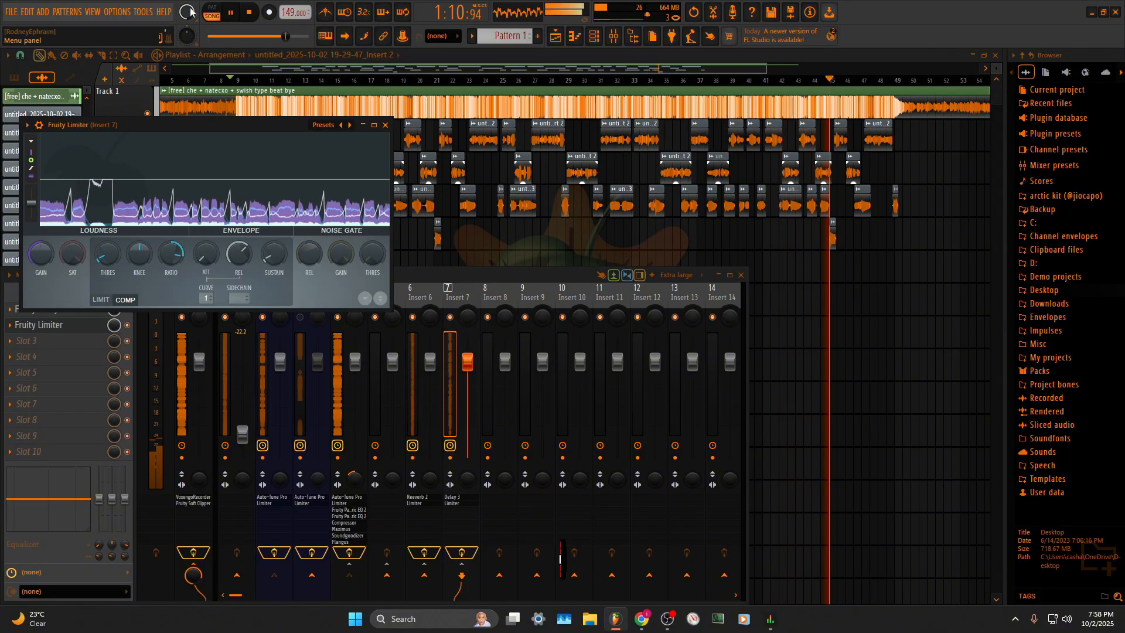
left_click(251, 14)
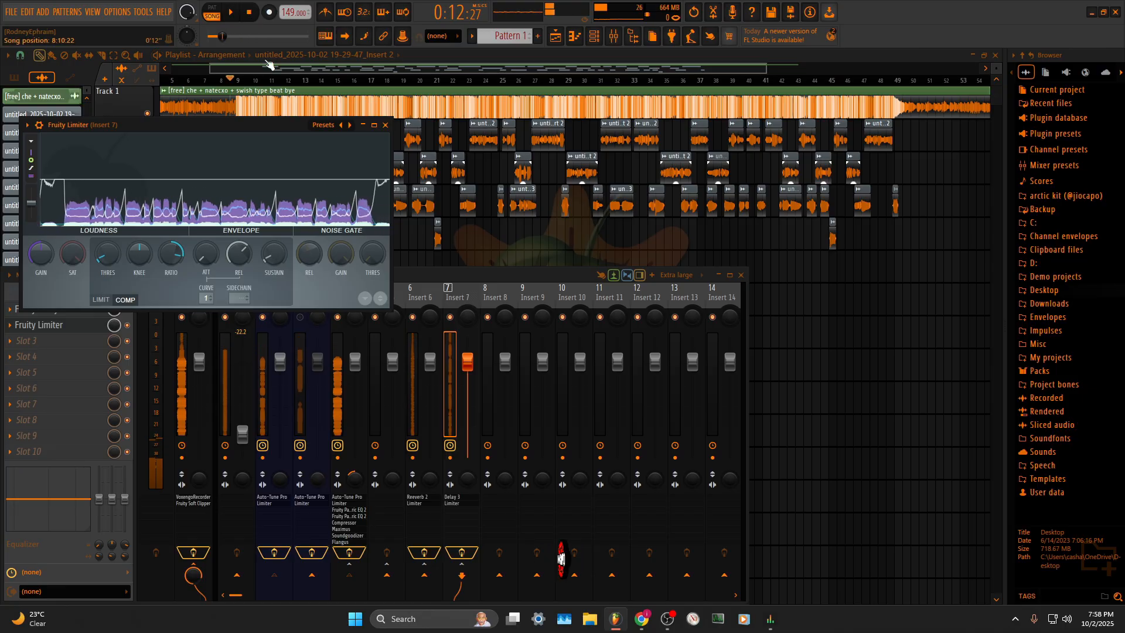
Set the sidechain input of Fruity Limiter on Insert 7 to 1
left_click_drag(239, 299, 238, 293)
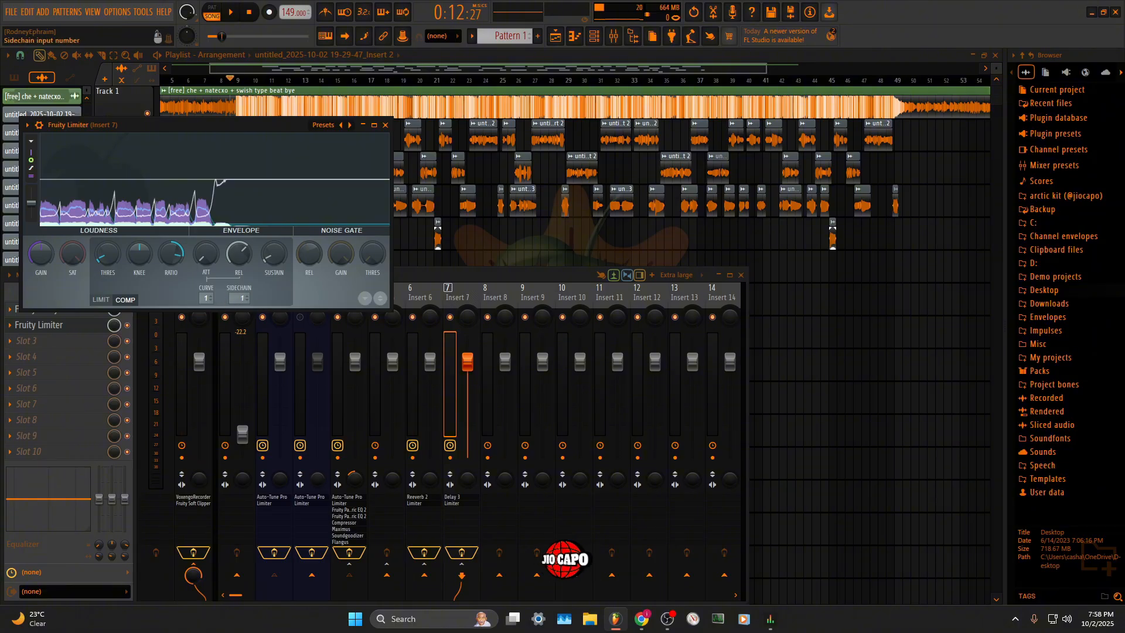
left_click(425, 295)
left_click(238, 127)
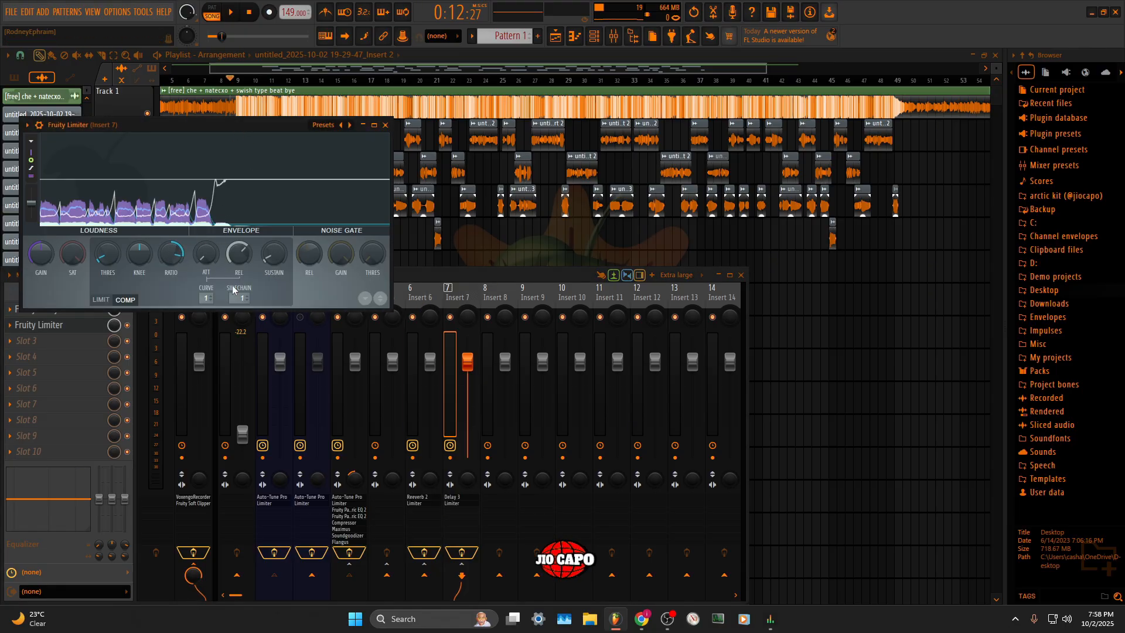
Close Insert 7's Fruity Limiter and check the sidechain setting of the Fruity Limiter on Insert 6
left_click(434, 294)
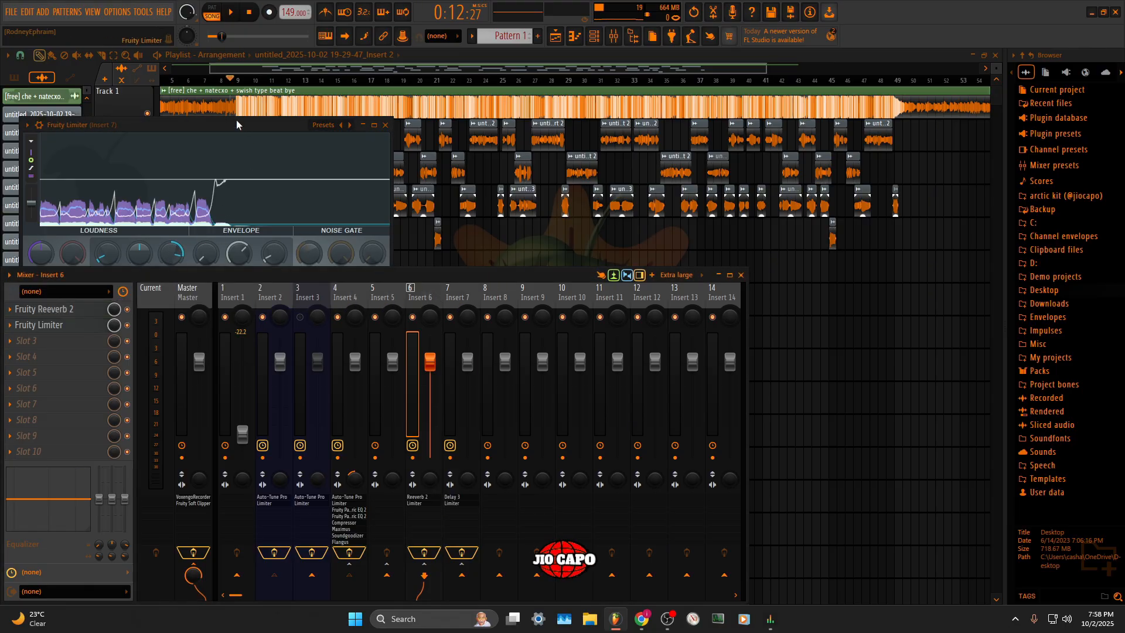
left_click(386, 126)
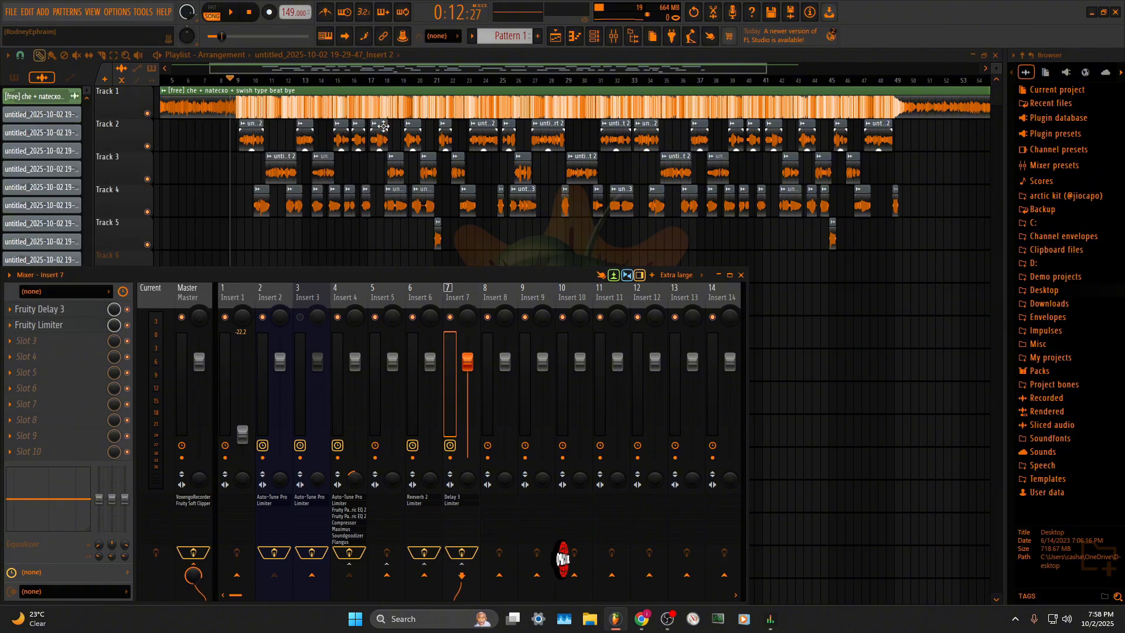
left_click(430, 288)
left_click(63, 326)
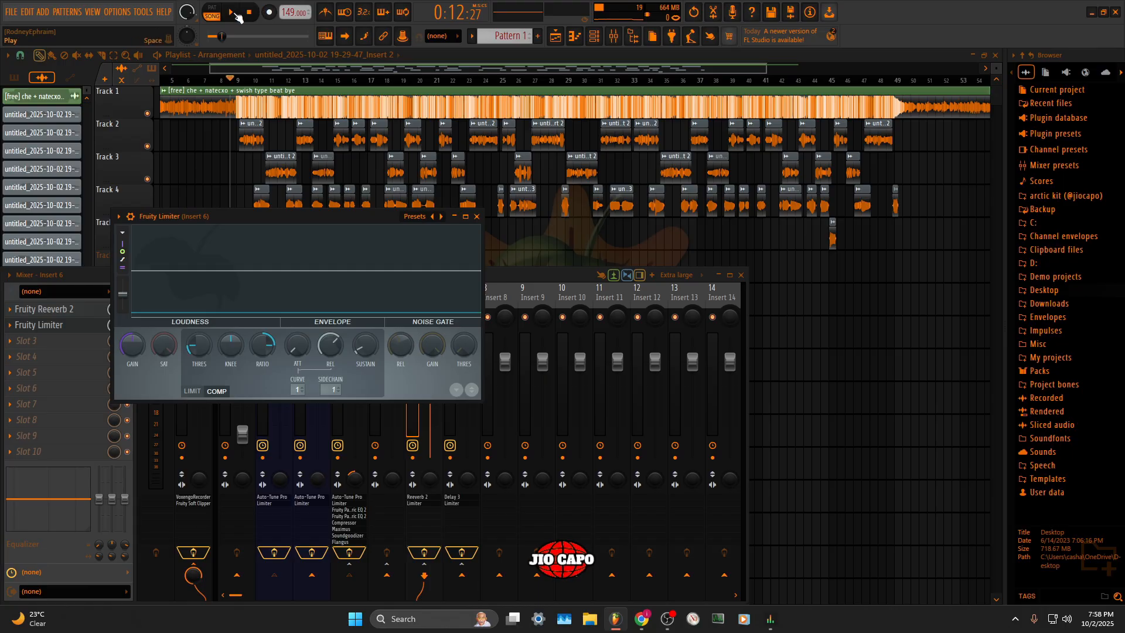
left_click(477, 216)
Audition Fruity Delay 3 on Insert 7 during playback and examine its feedback and output settings
left_click(461, 299)
left_click(52, 309)
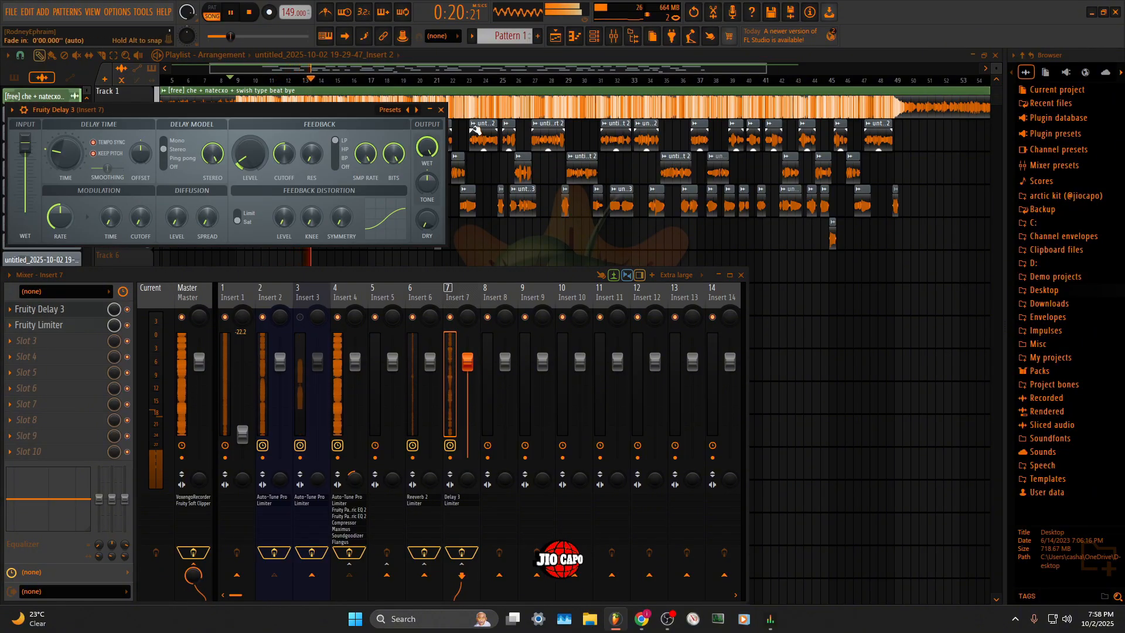
left_click(441, 109)
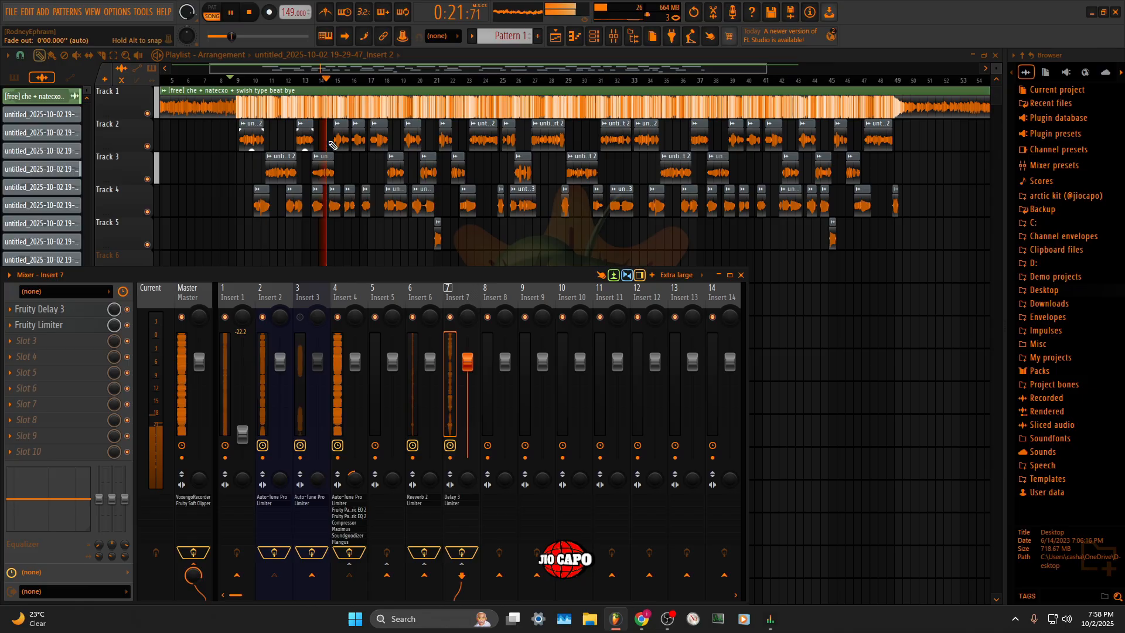
left_click(63, 327)
left_click(63, 327)
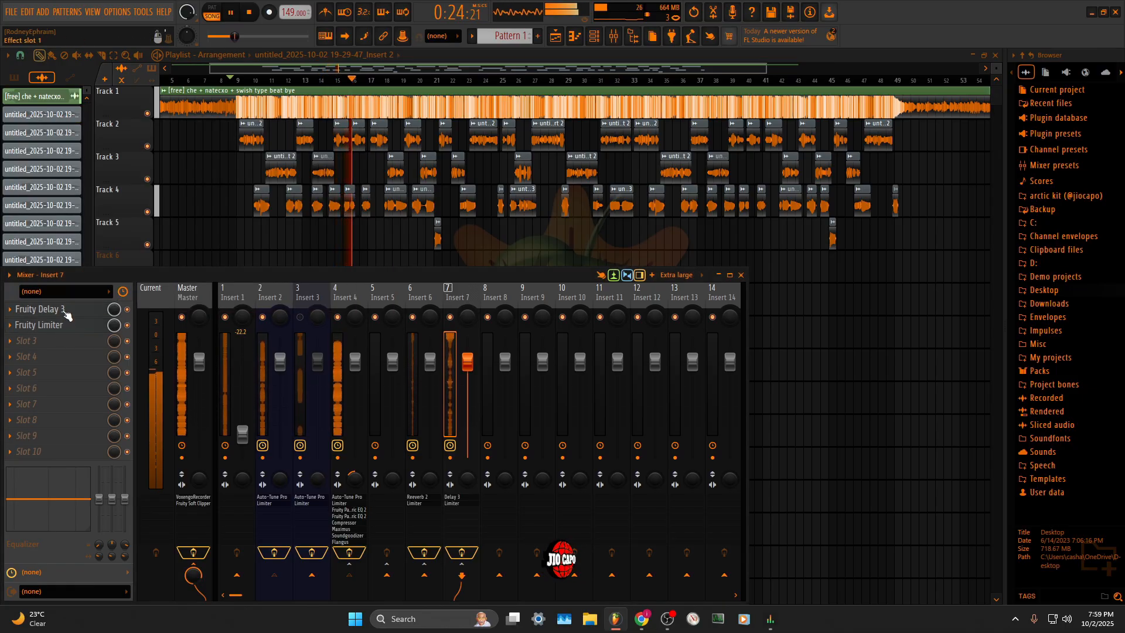
left_click(65, 312)
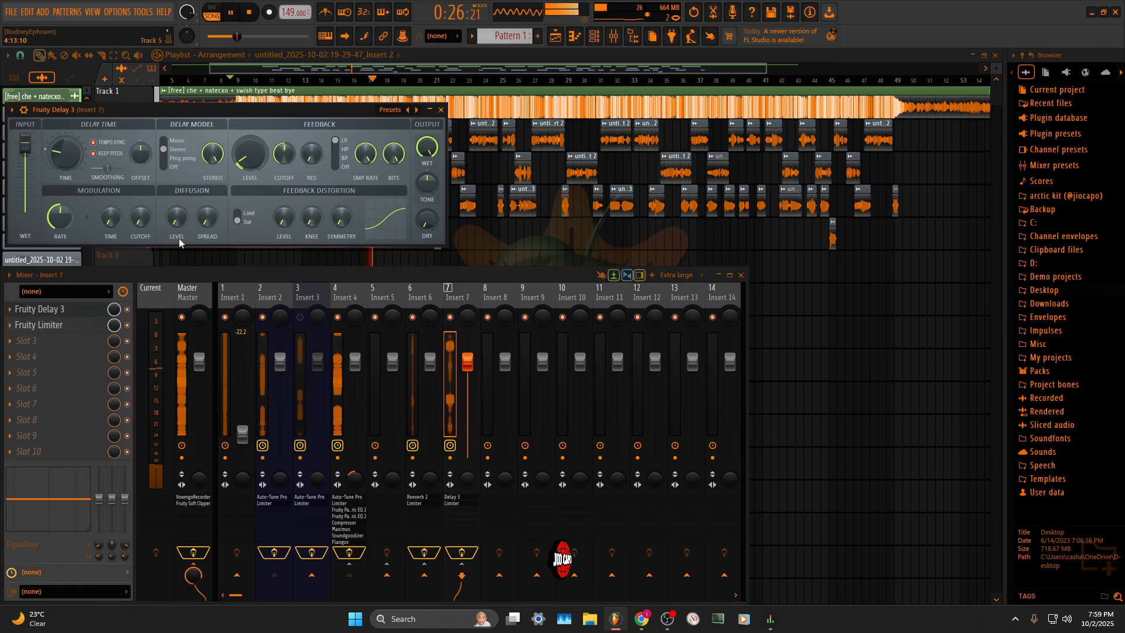
left_click(66, 313)
left_click(233, 4)
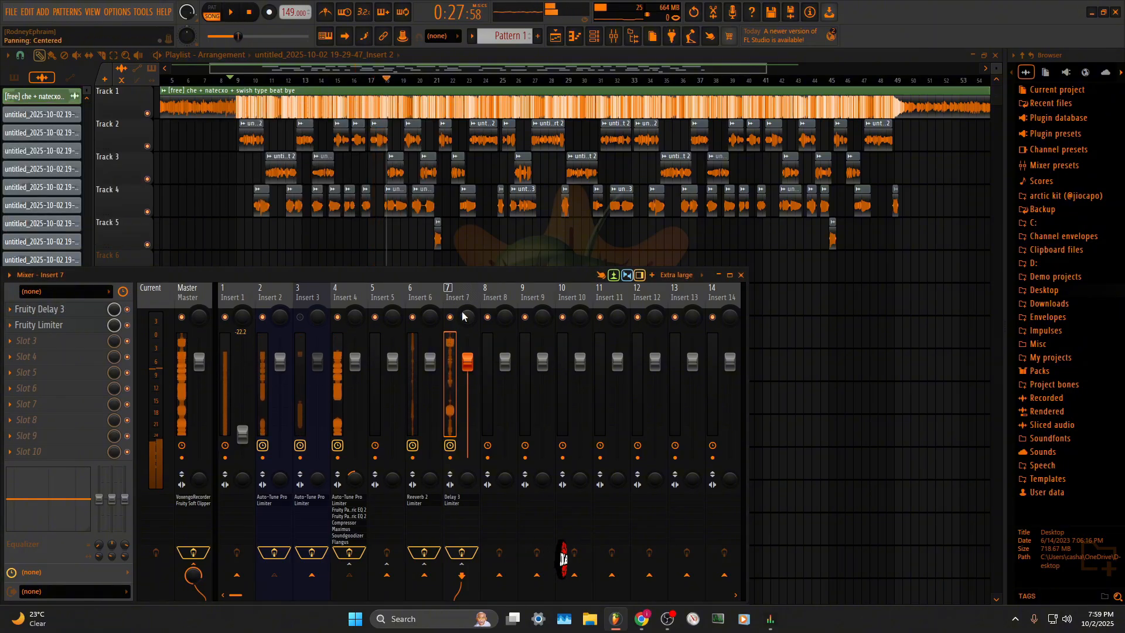
left_click(65, 311)
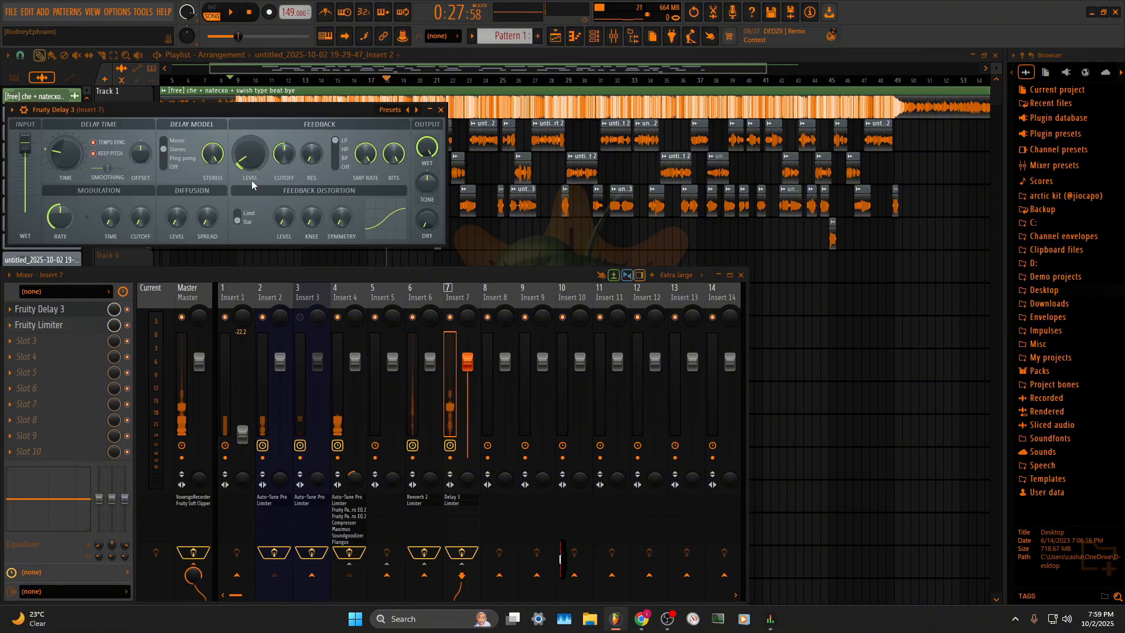
left_click(437, 110)
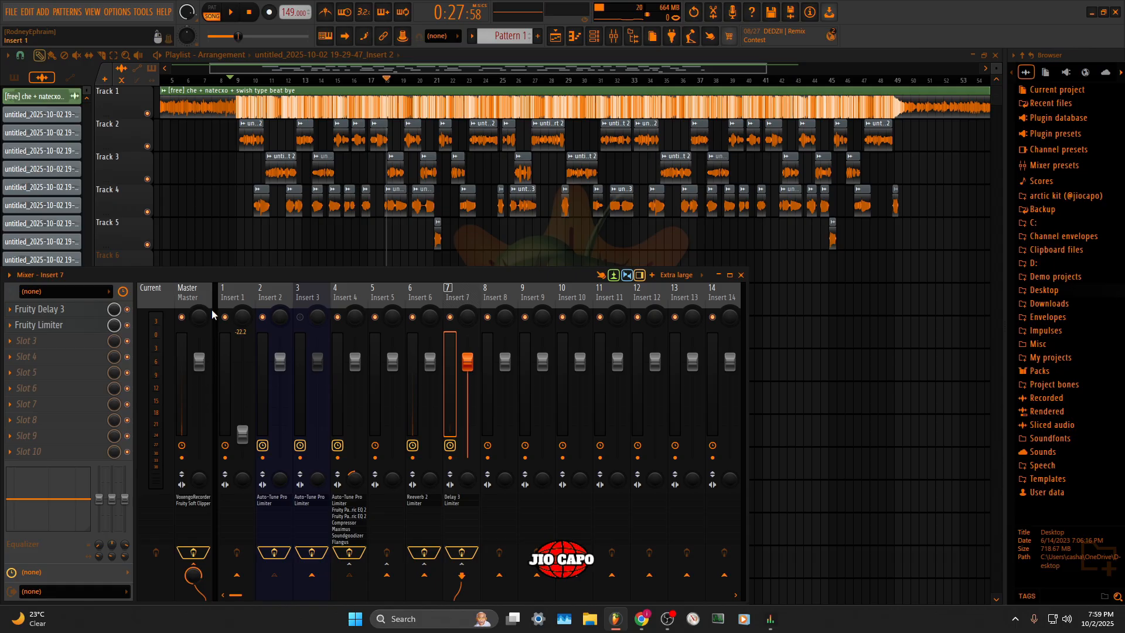
Adjust the compressor threshold of Fruity Limiter on Insert 7, restart playback, and close the plugin
left_click(67, 327)
left_click_drag(107, 254, 107, 264)
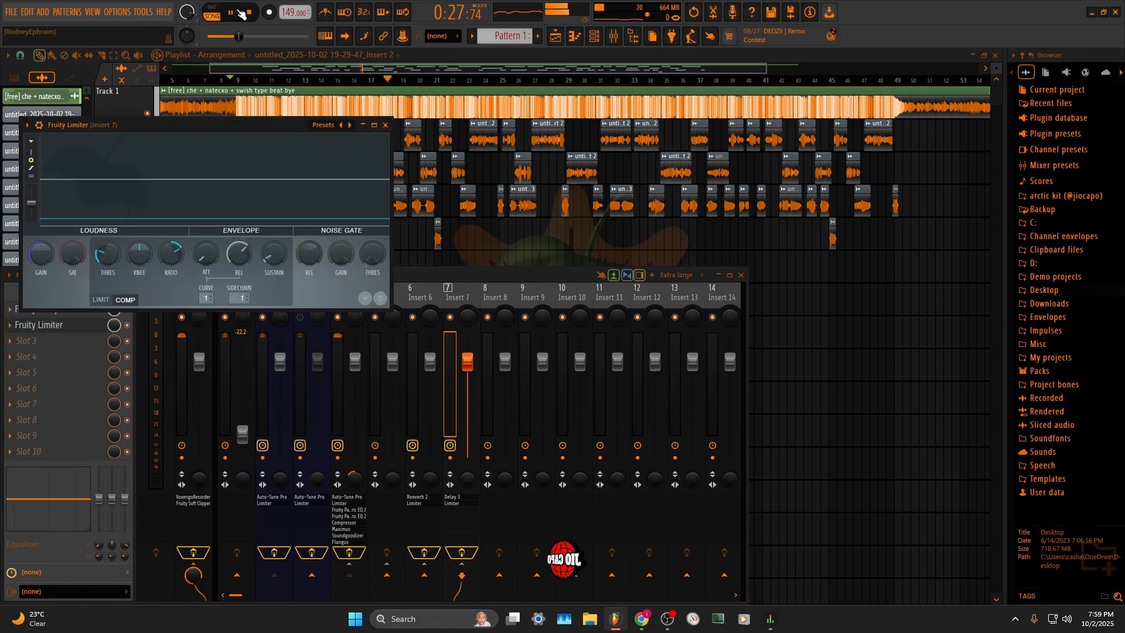
left_click(385, 125)
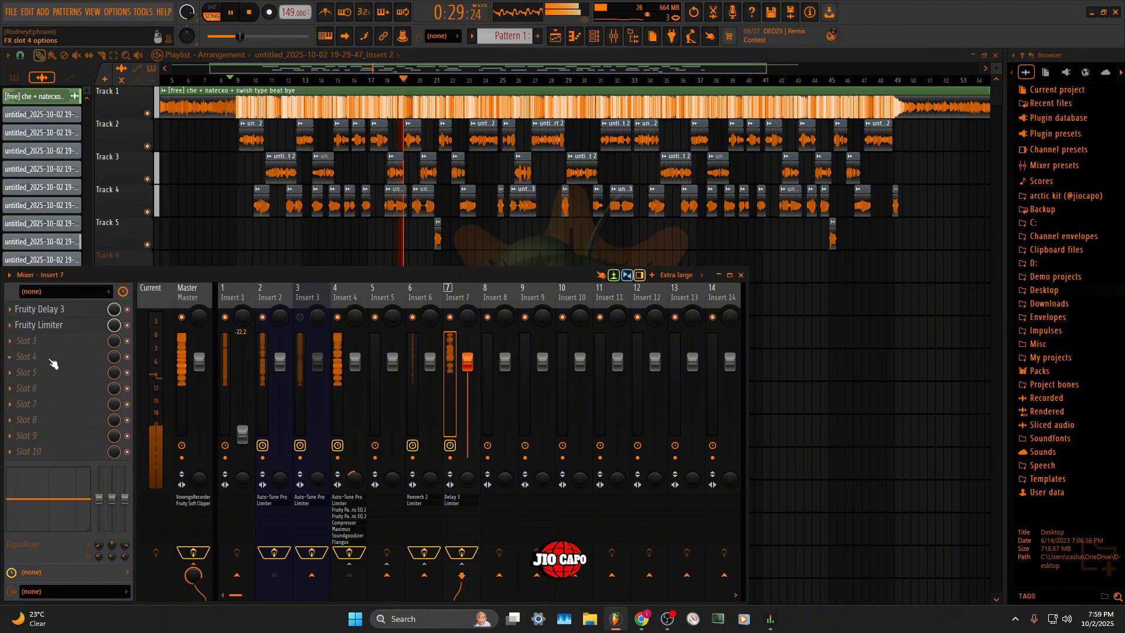
In Insert 7's Fruity Delay 3, adjust the feedback level, set feedback cutoff to about 4788 Hz and output wet to 26.6%
left_click(71, 310)
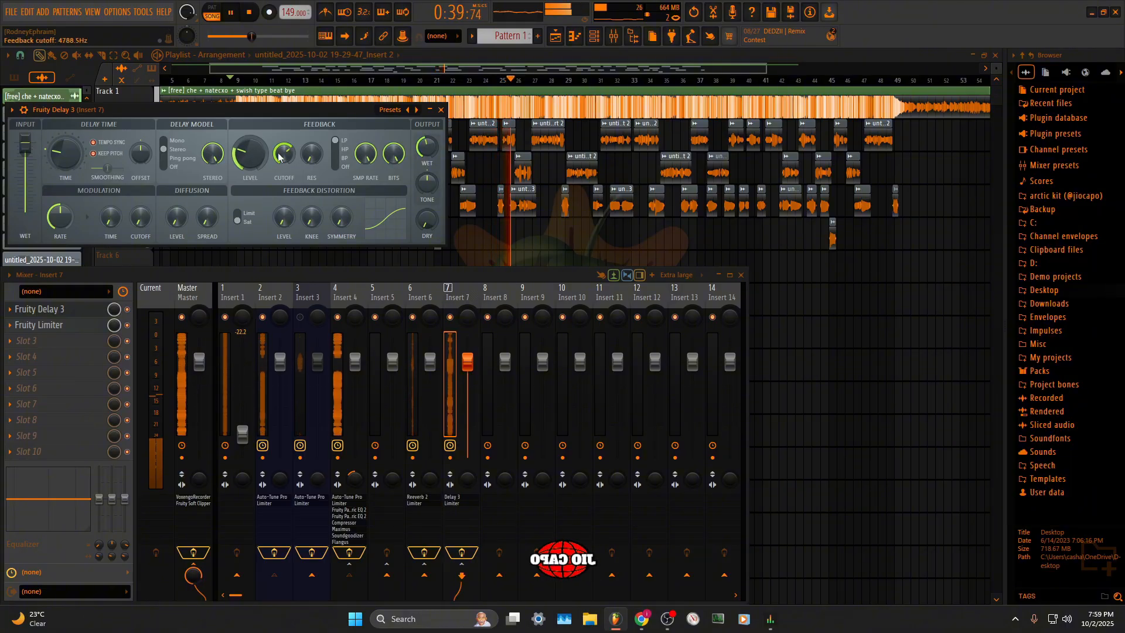
left_click(441, 110)
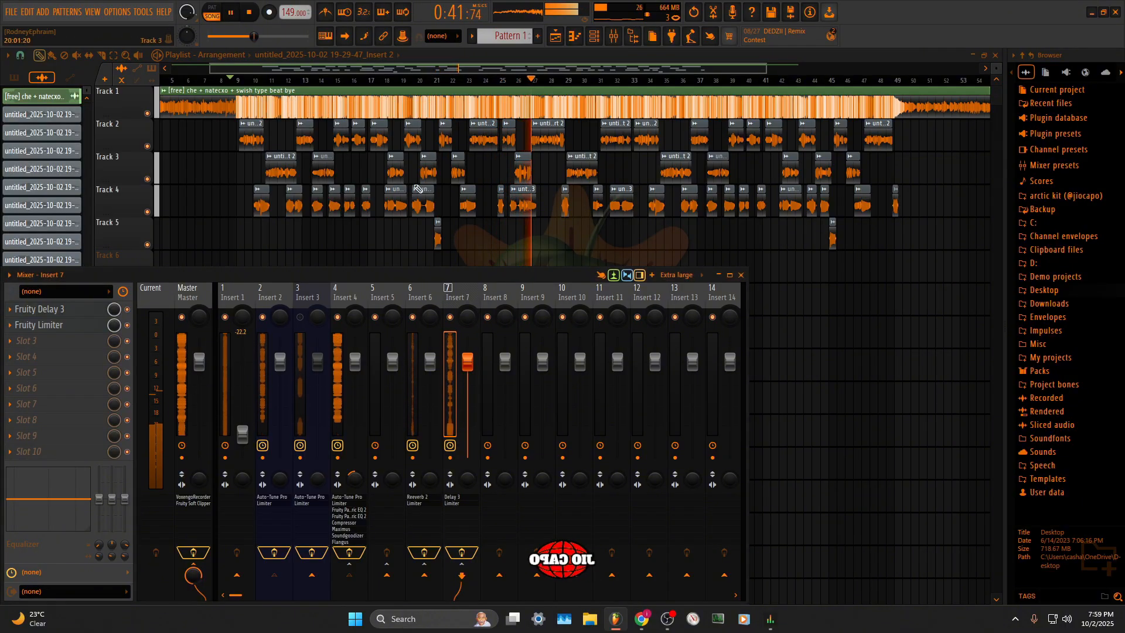
left_click(39, 309)
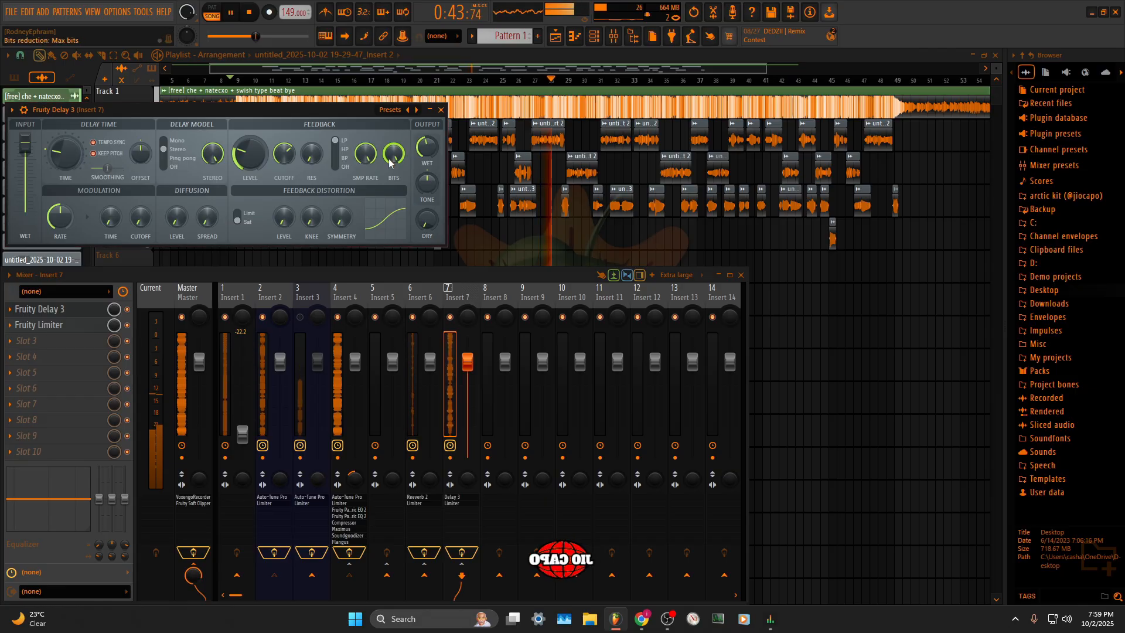
left_click_drag(435, 151, 434, 152)
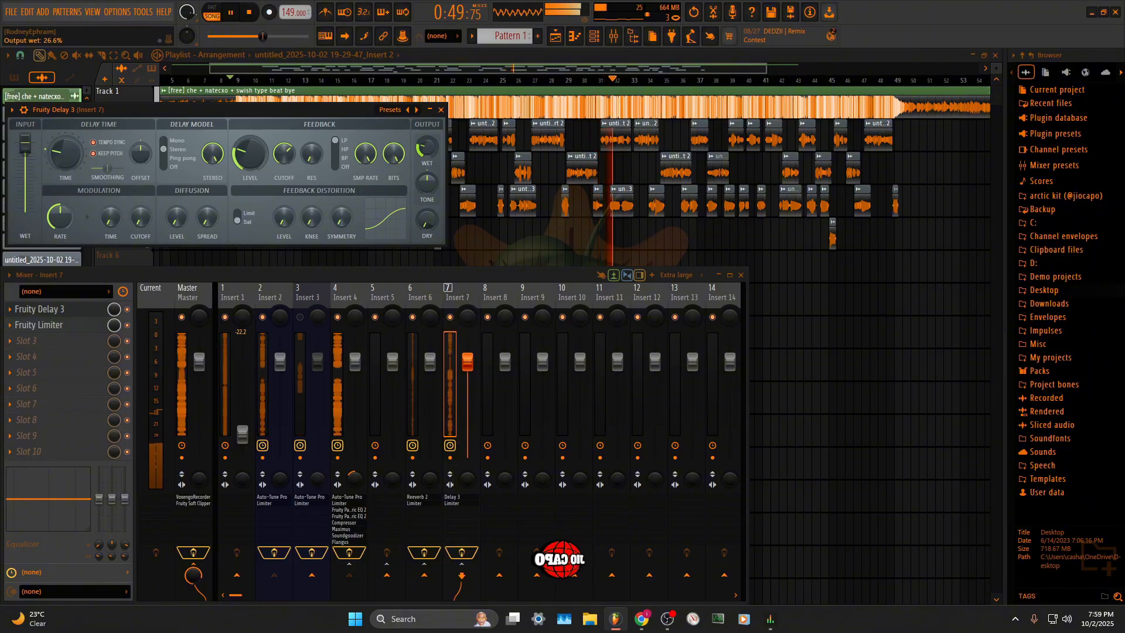
left_click(441, 110)
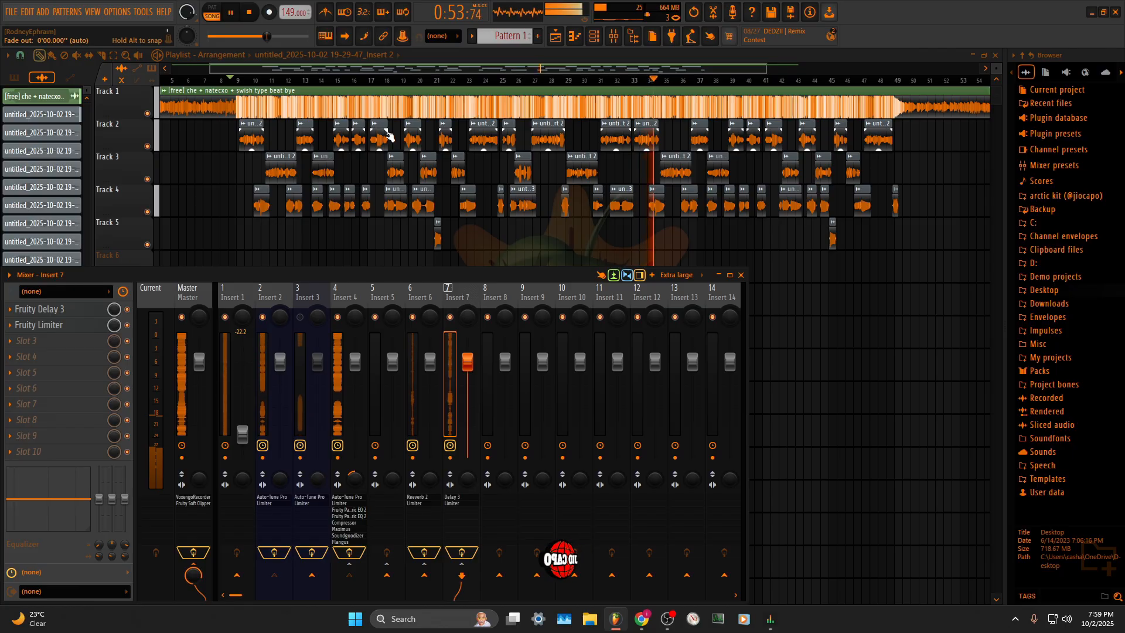
Select Insert 4, stop playback, and reset the insert's volume fader to its default
left_click(345, 292)
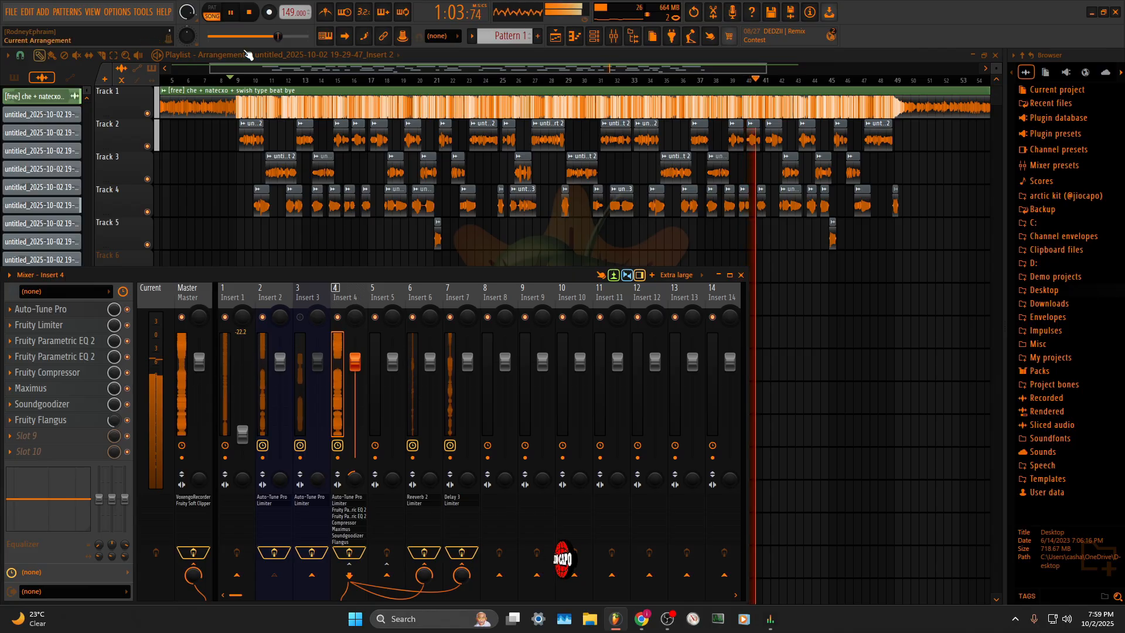
left_click(250, 14)
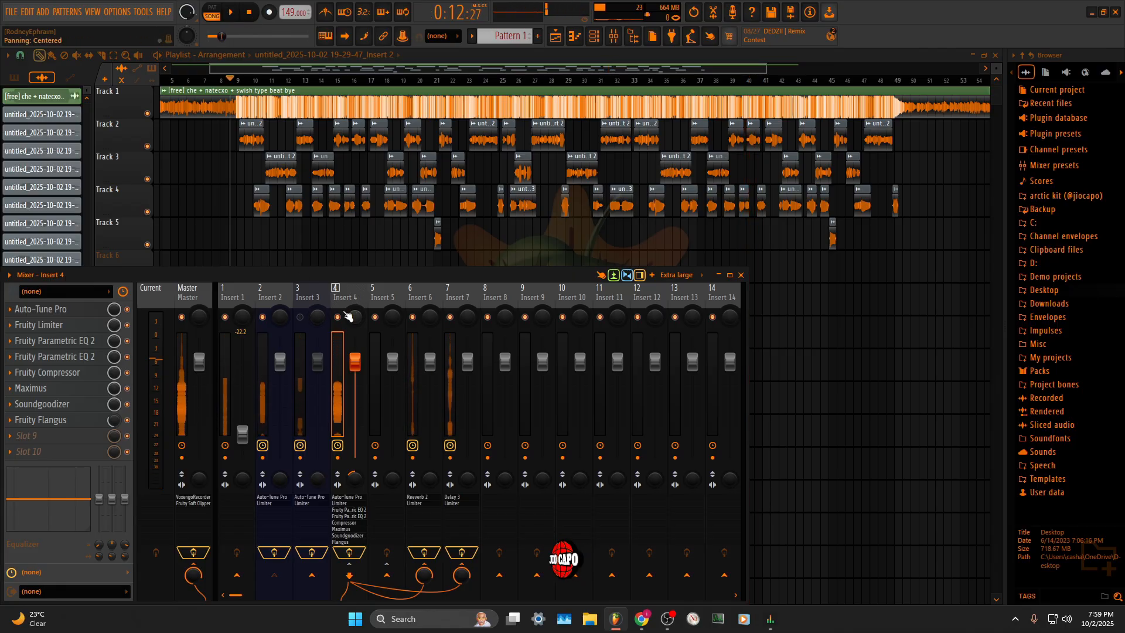
right_click(355, 369)
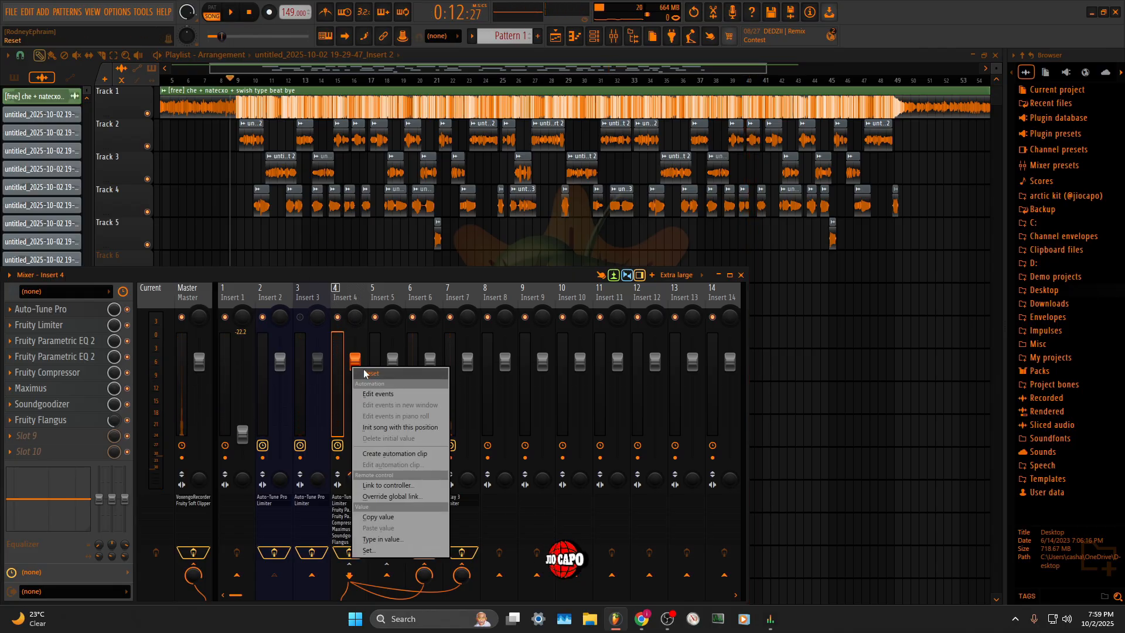
left_click(365, 373)
Save Insert 4's mixer track state to the Downloads folder as mainahhhhh
right_click(356, 303)
mouse_move(420, 266)
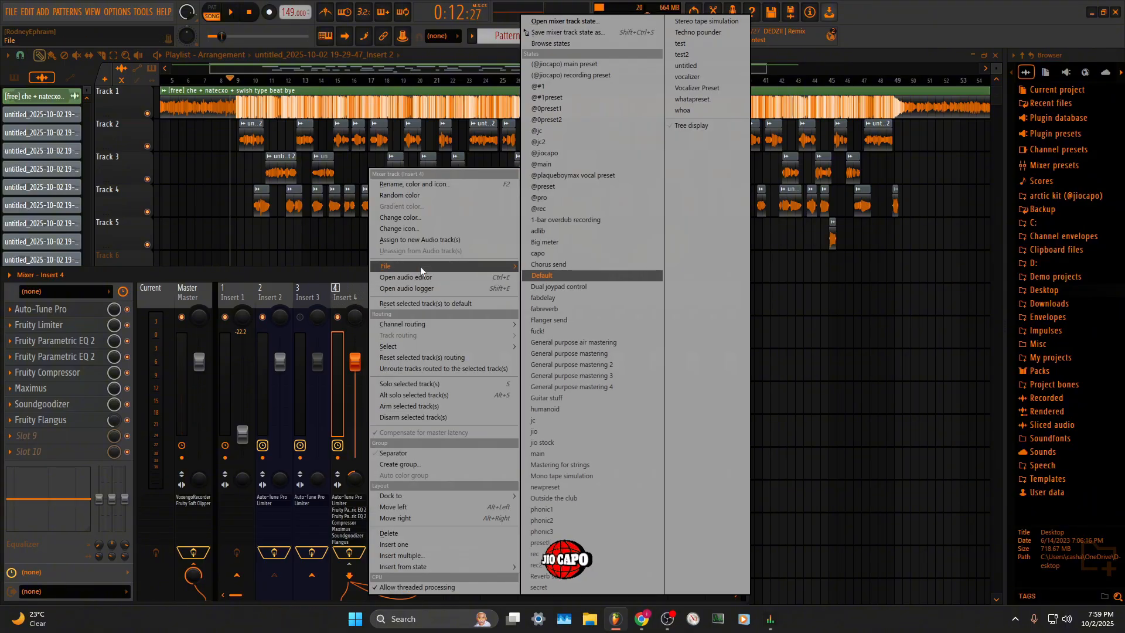
left_click(589, 34)
scroll(47, 129, "up", 5)
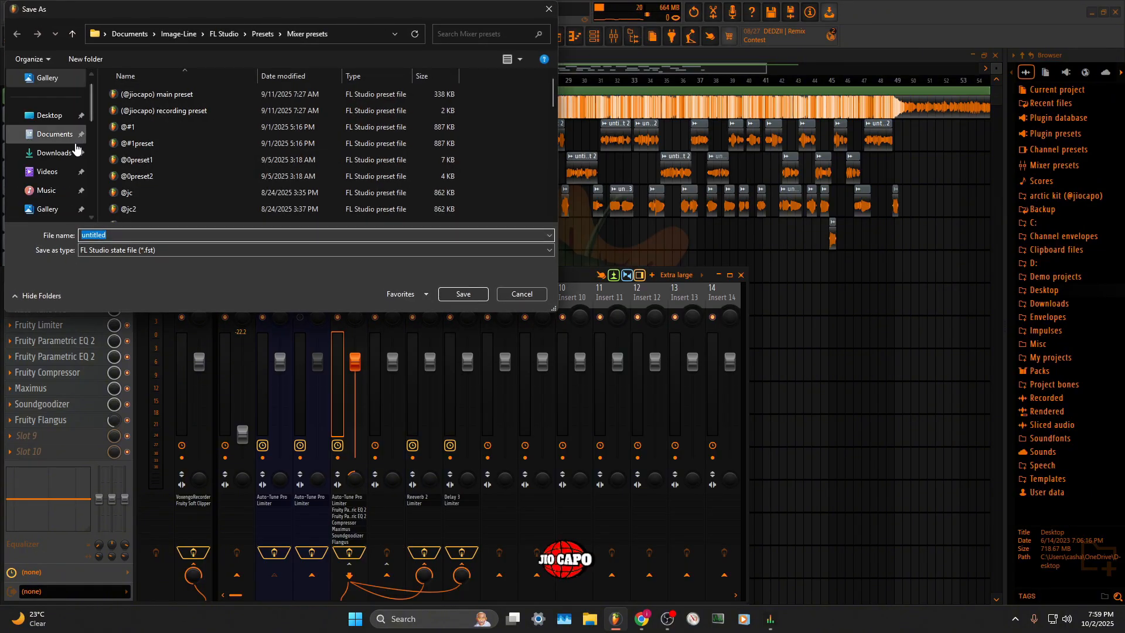
left_click(54, 153)
left_click(155, 239)
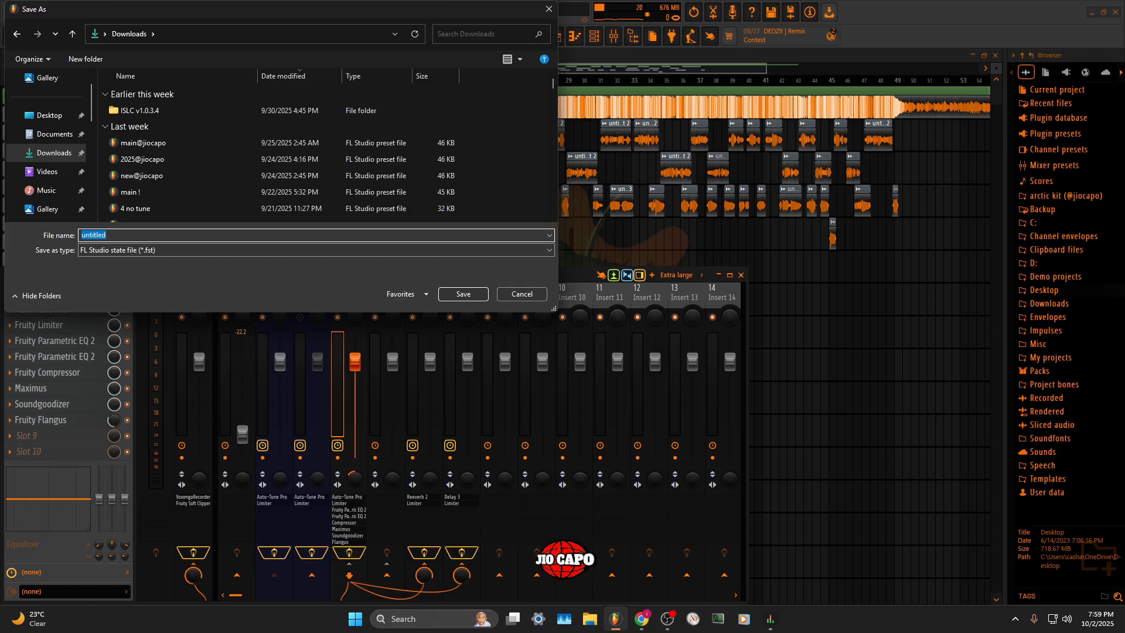
type("maintutorial")
key("Return")
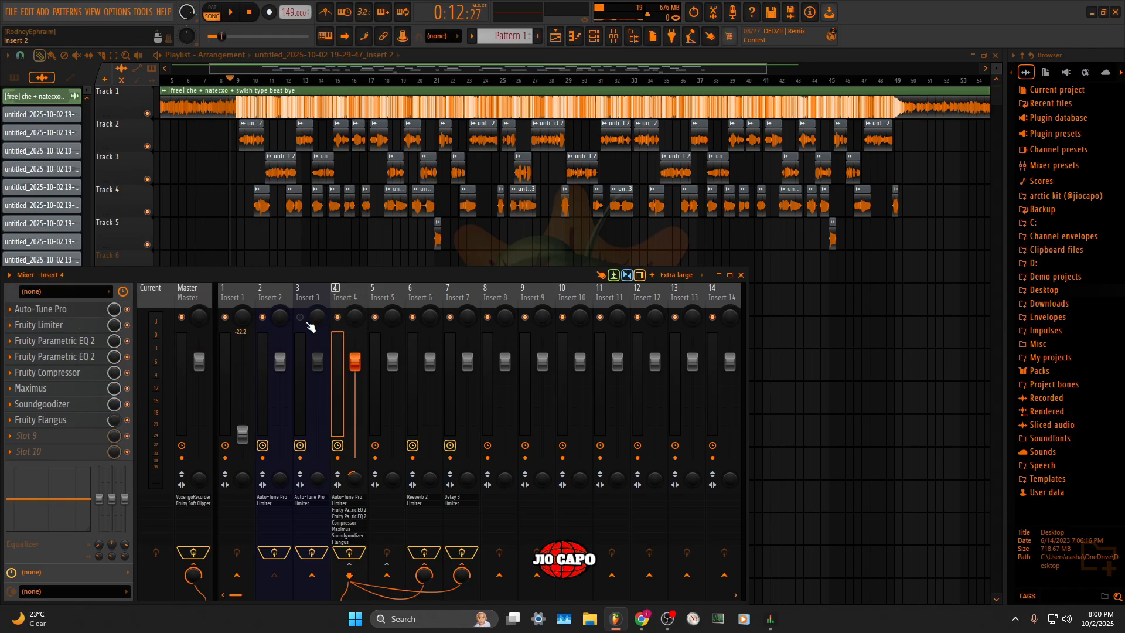
Load the mainahhhhh preset from the Downloads folder onto Insert 5
left_click(588, 626)
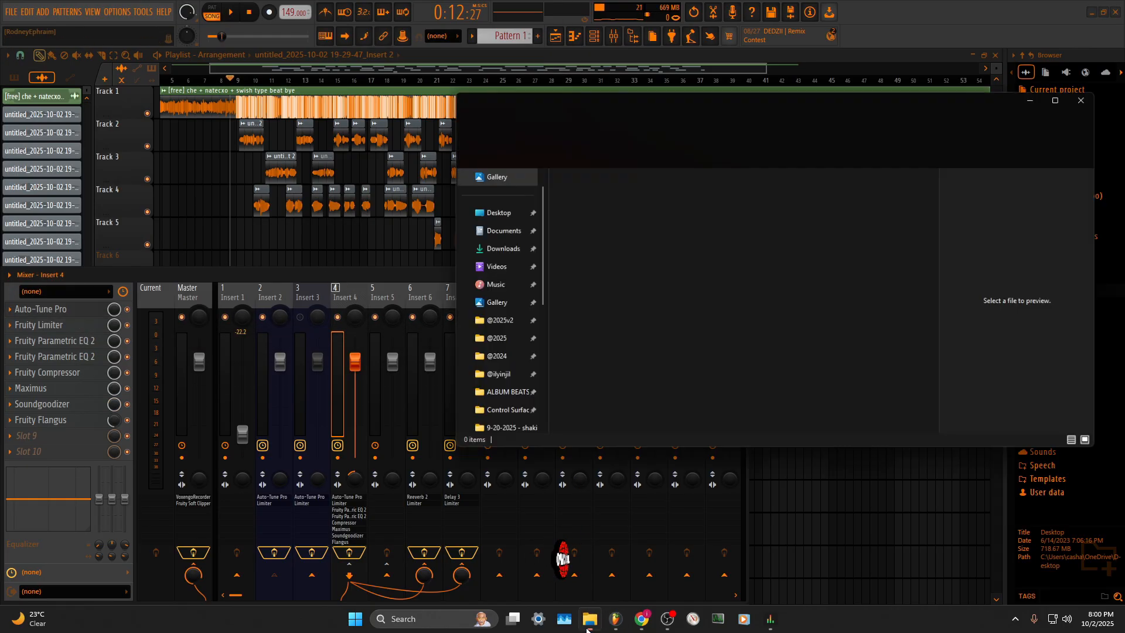
left_click(491, 248)
left_click(570, 232)
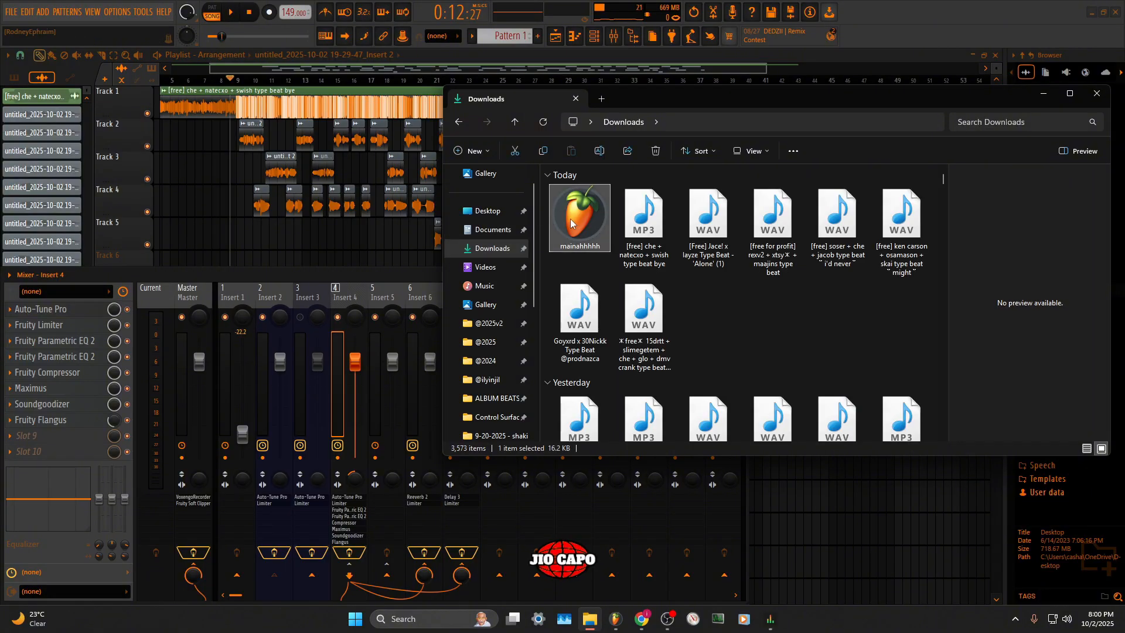
left_click_drag(571, 219, 385, 329)
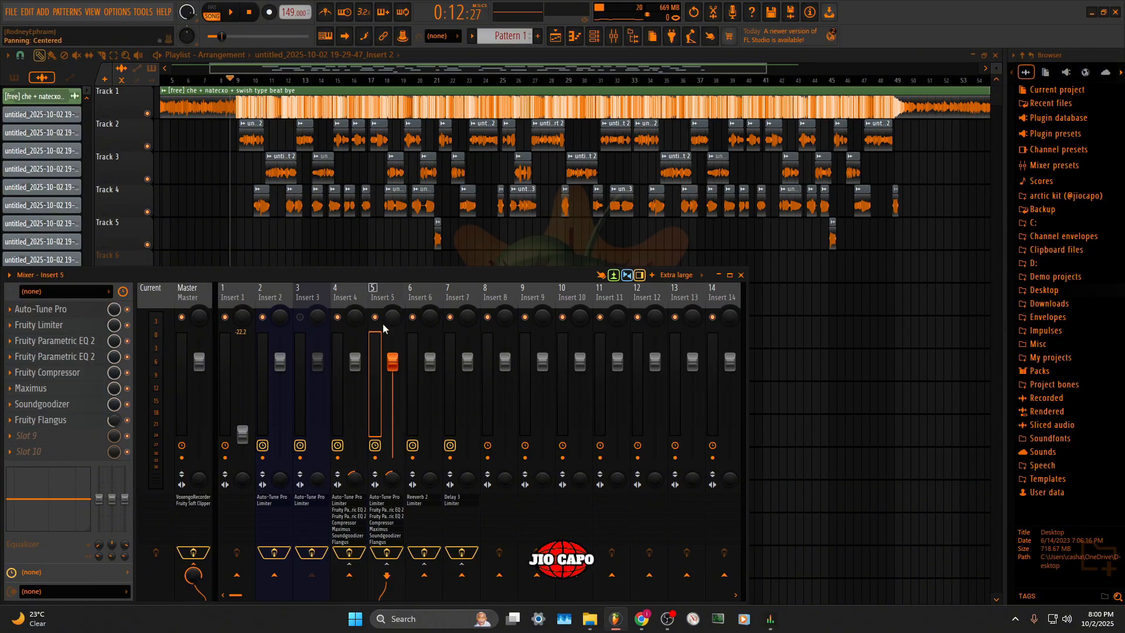
Free slot 7 on Insert 5 by moving Fruity Flangus to slot 9 and Soundgoodizer to slot 8, keeping Maximus in slot 6
left_click(9, 421)
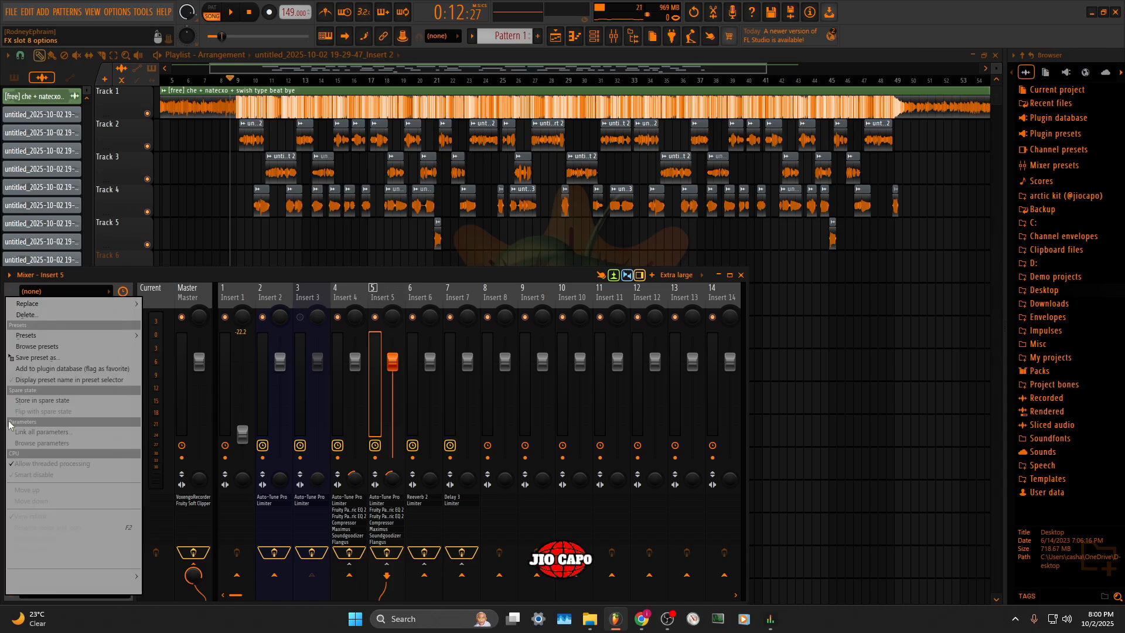
left_click(21, 502)
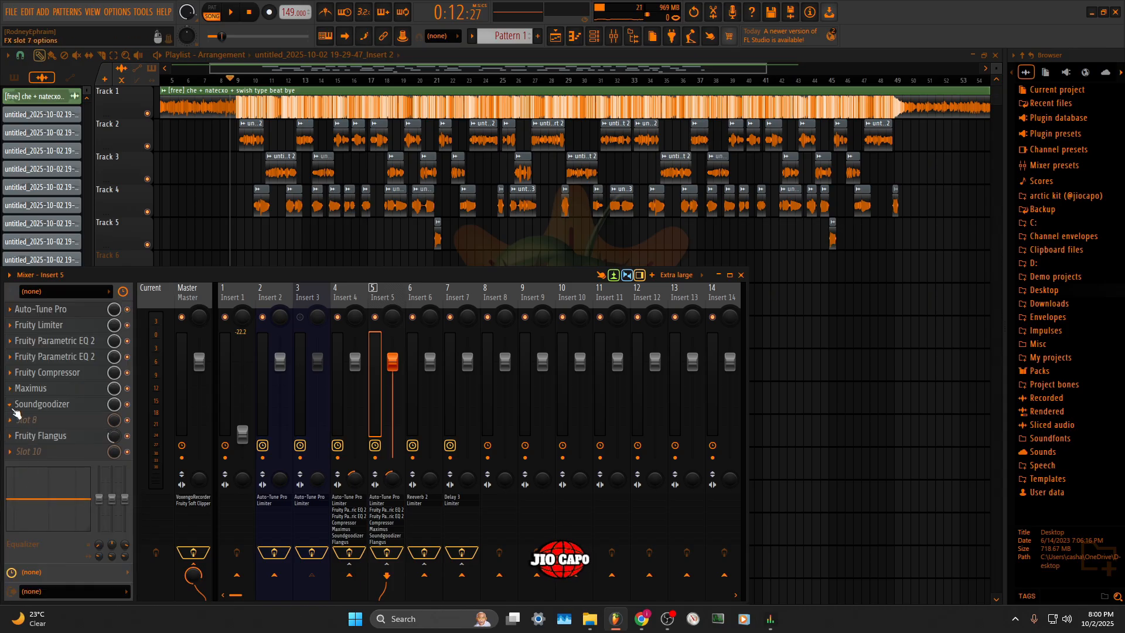
left_click(12, 408)
left_click(21, 505)
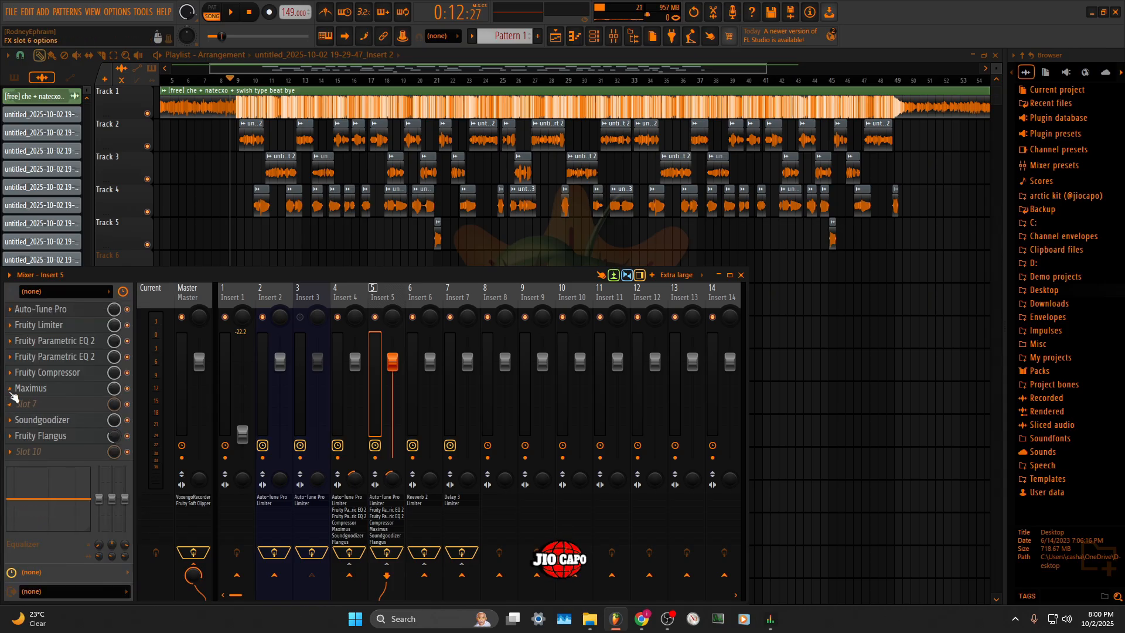
left_click(10, 391)
left_click(22, 503)
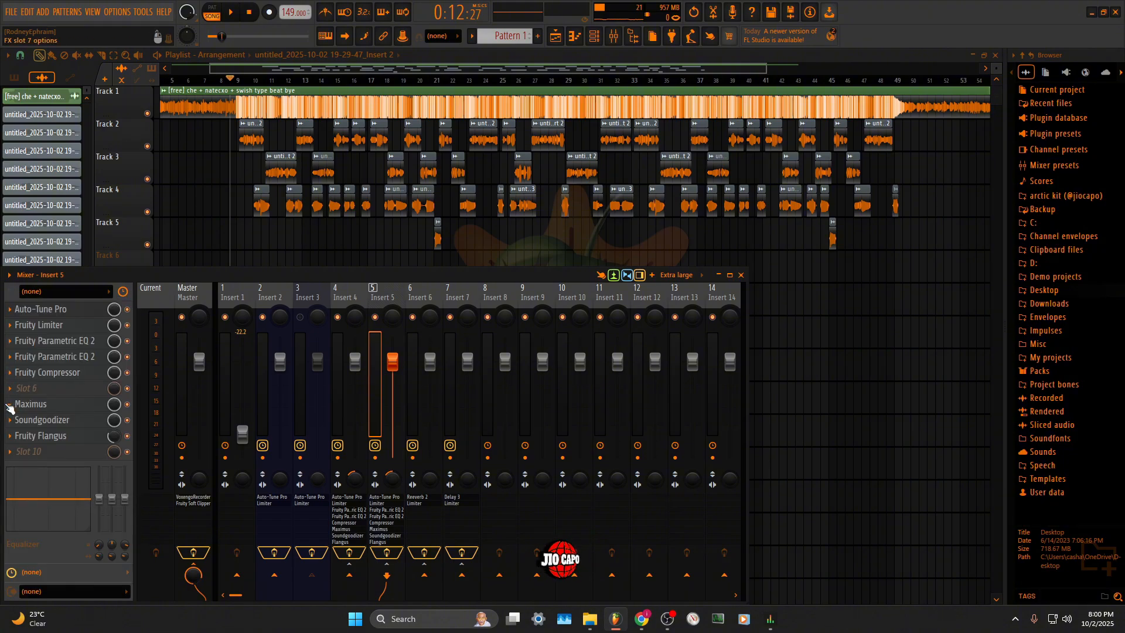
left_click(9, 409)
left_click(21, 491)
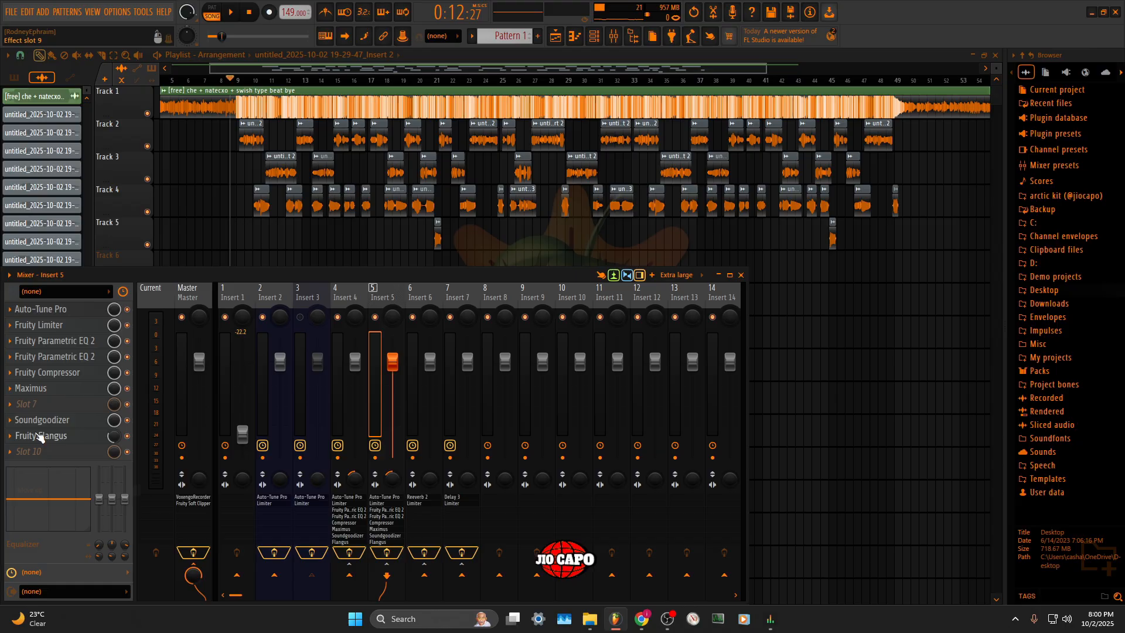
Add Fruity Love Philter to slot 7 of Insert 5 with the Simple lowpass preset, and return to the playlist
left_click(50, 406)
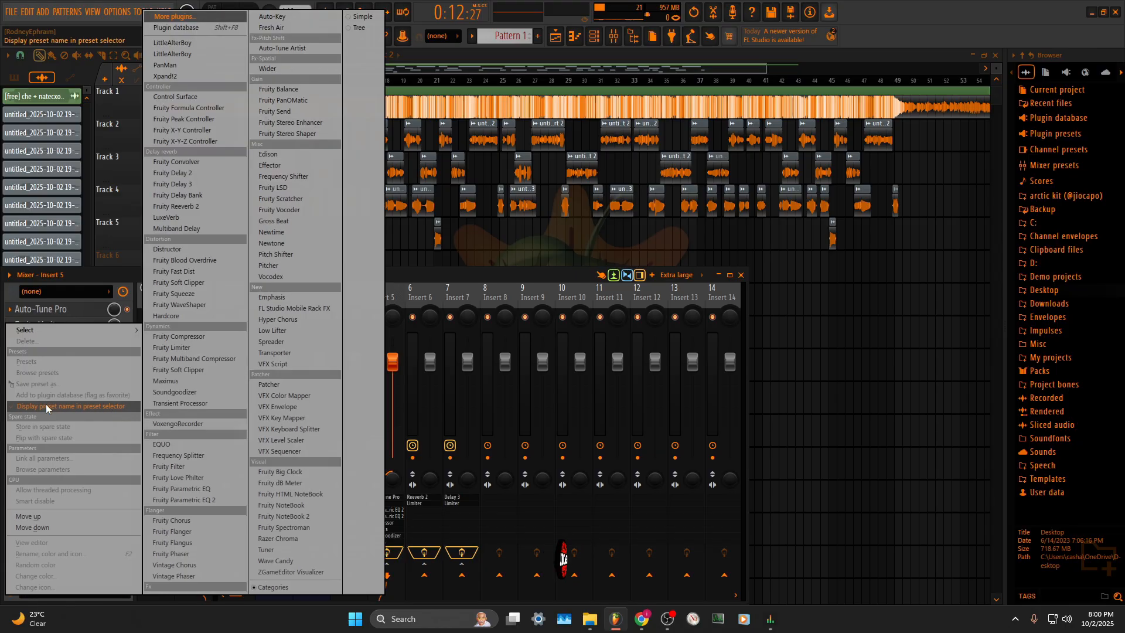
left_click(206, 476)
left_click(404, 170)
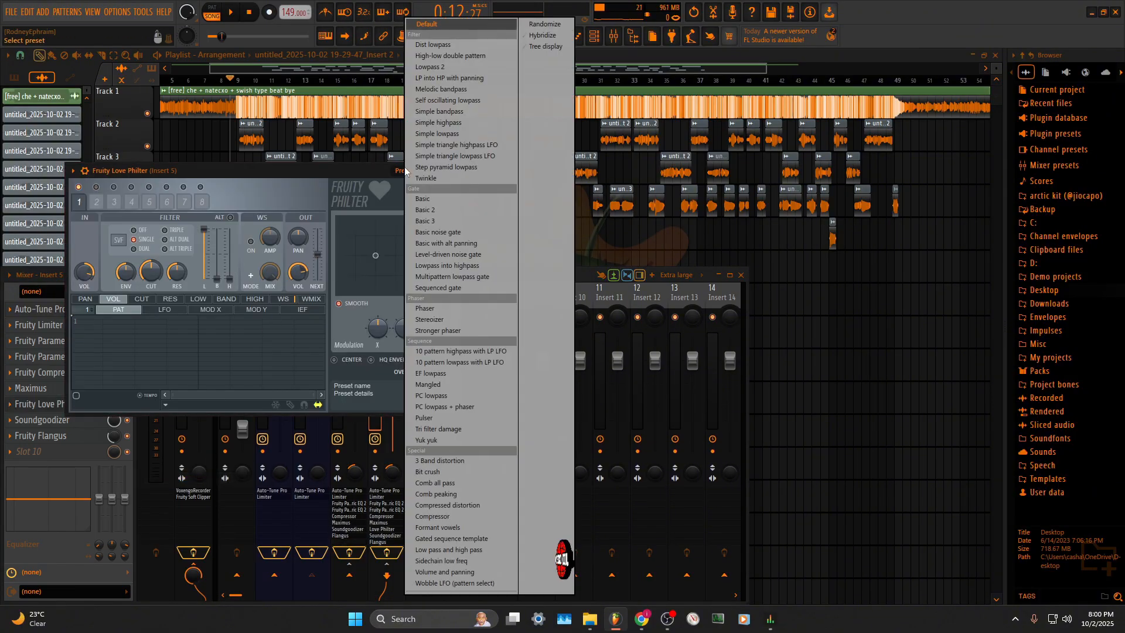
left_click(445, 134)
left_click(282, 69)
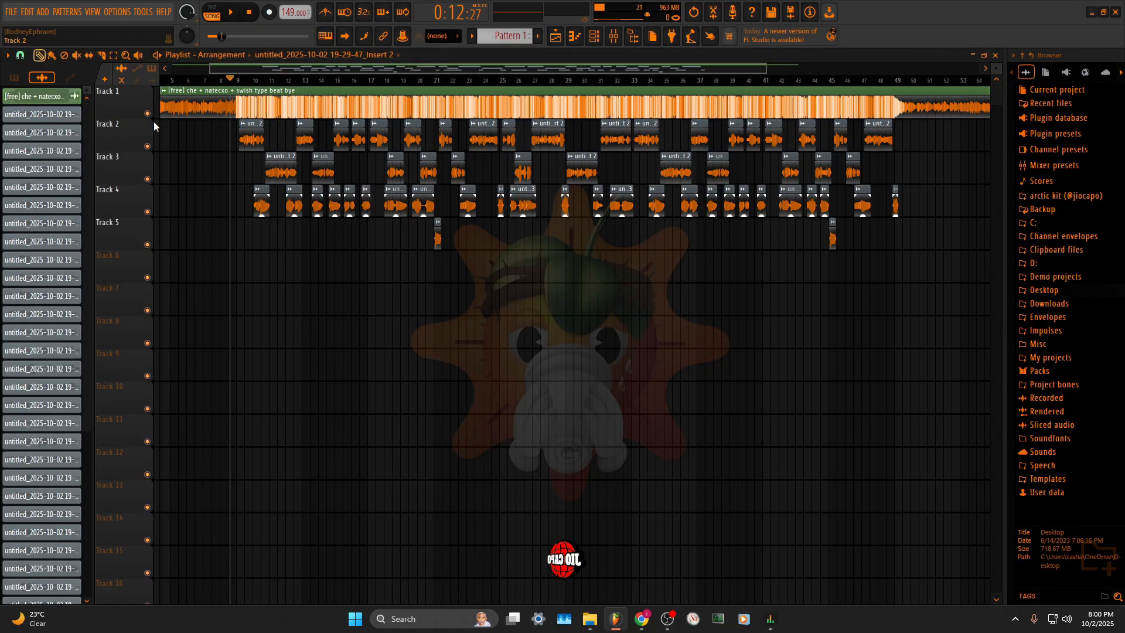
Mute Insert 2 and unmute Insert 3 in the mixer, and start song playback to audition the Insert 5 chain
left_click(612, 37)
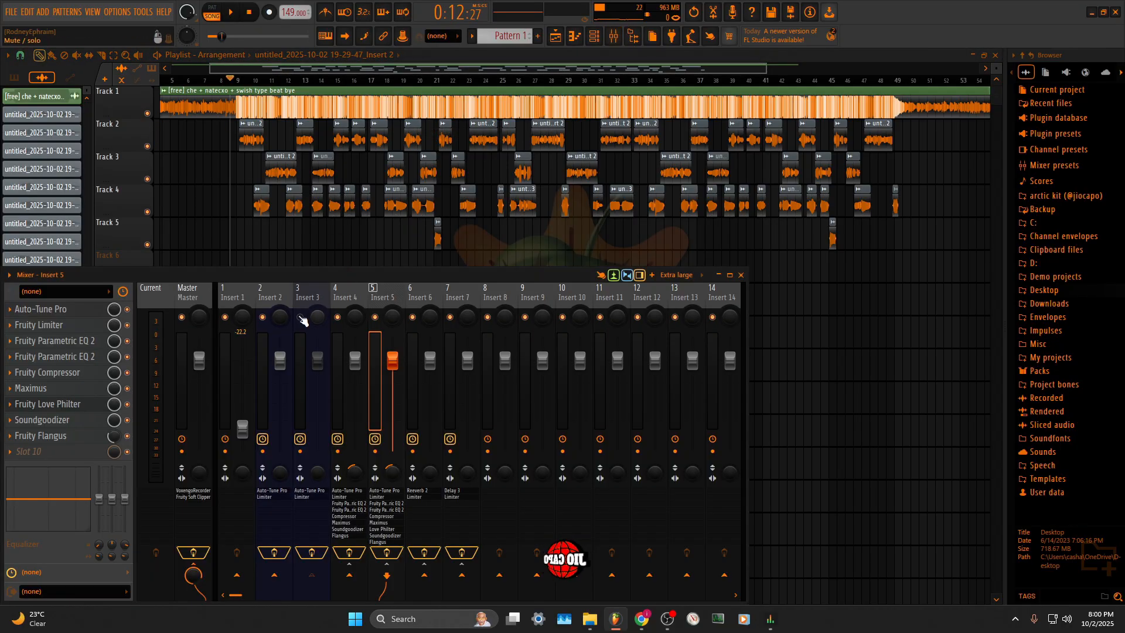
left_click(300, 317)
left_click(300, 317)
key("space")
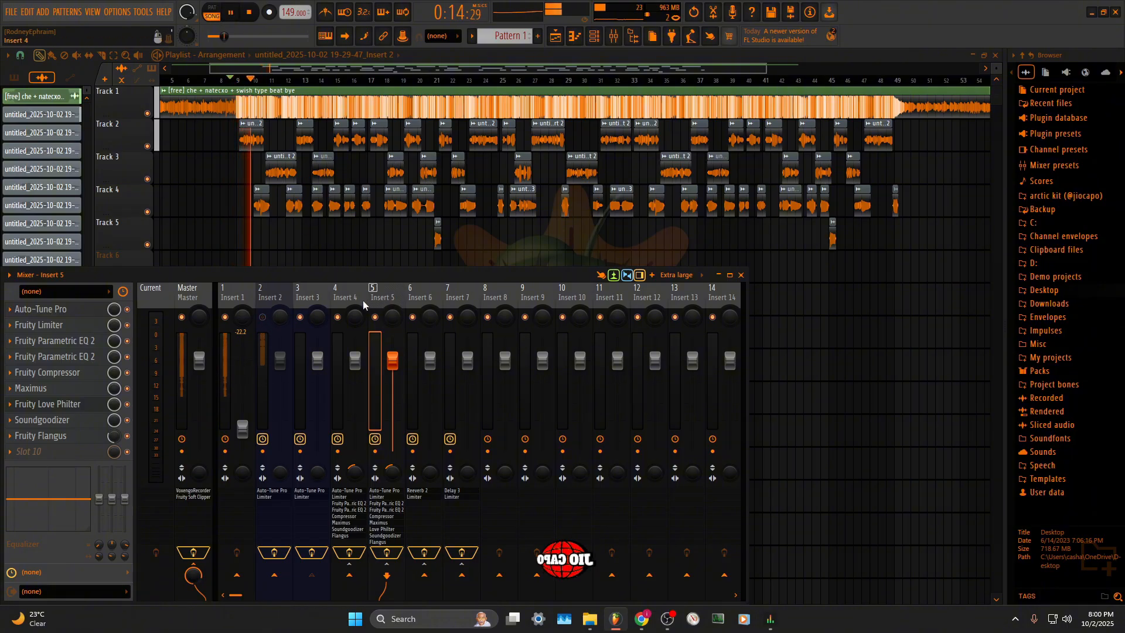
Adjust Fruity Love Philter's X/Y modulation on Insert 5 during playback, ending with X at 54%, and stop playback
left_click(88, 403)
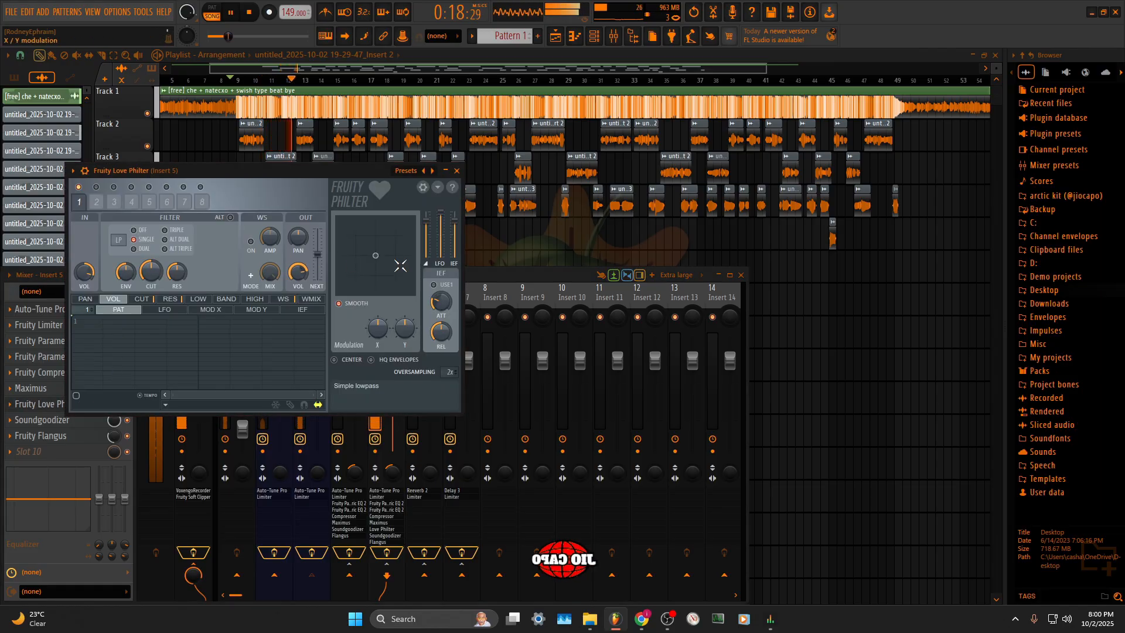
left_click_drag(400, 265, 360, 242)
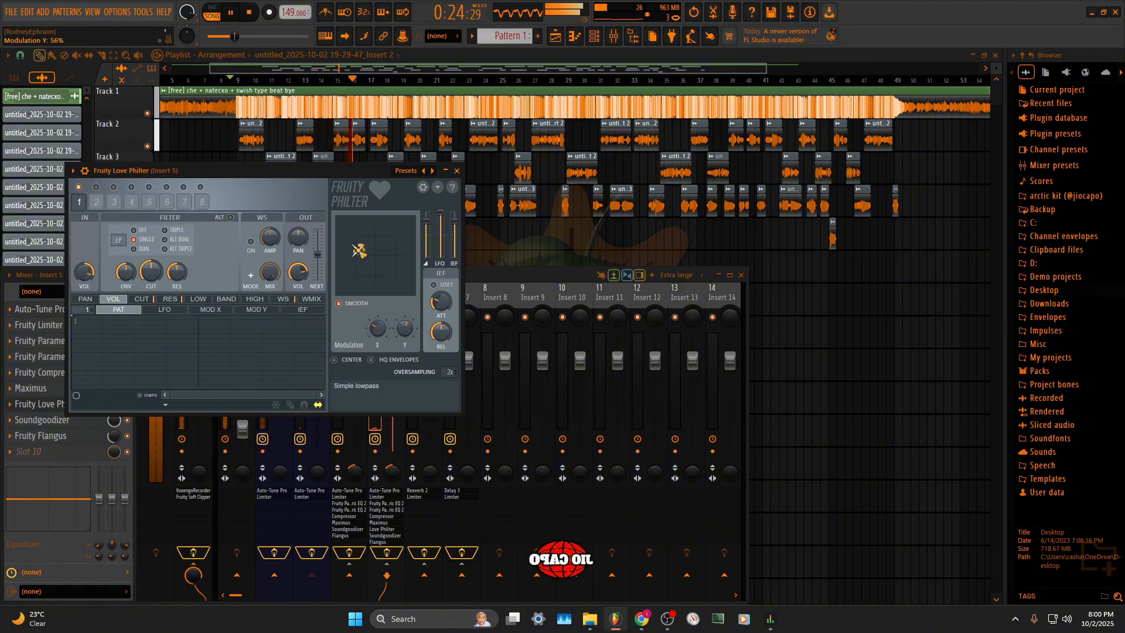
left_click_drag(361, 251, 398, 258)
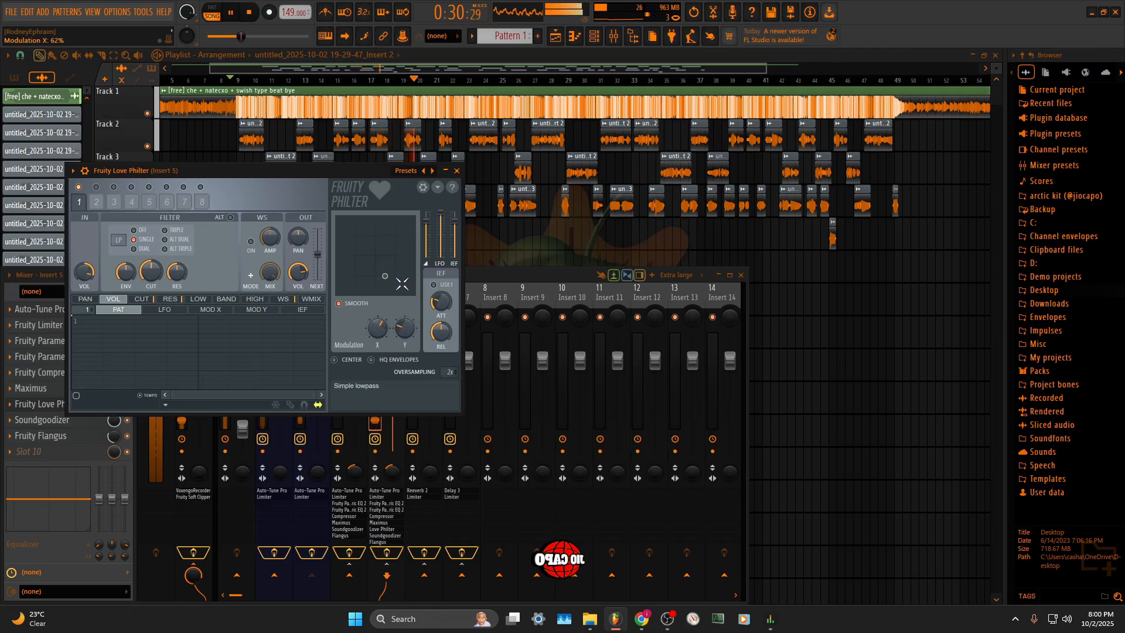
left_click_drag(381, 273, 377, 274)
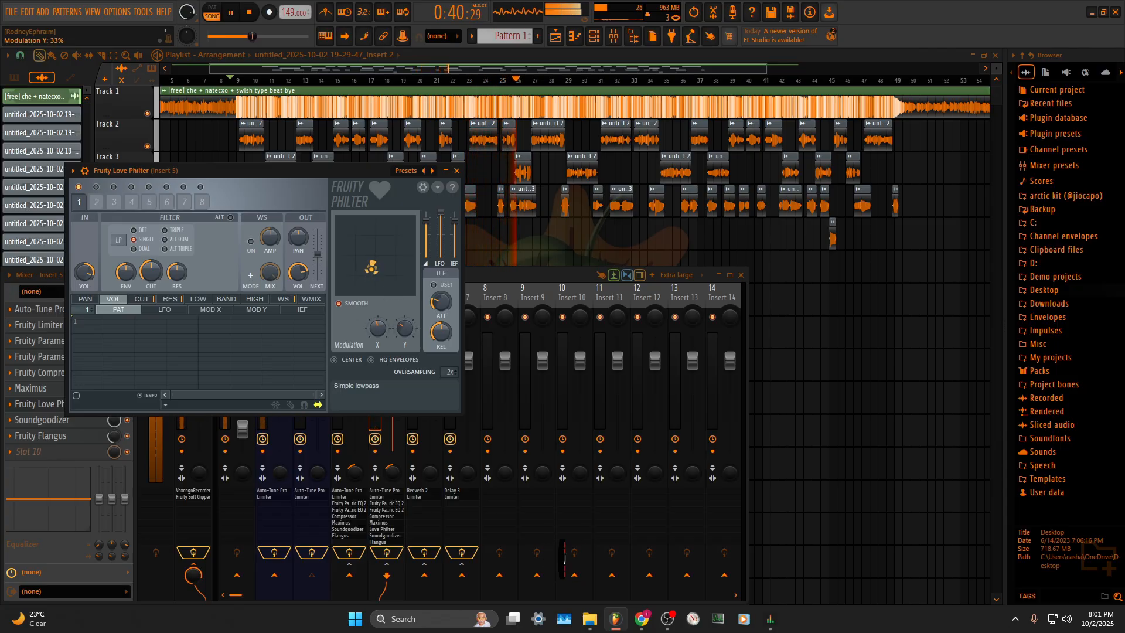
mouse_move(371, 267)
left_mouse_down()
mouse_move(380, 259)
mouse_move(391, 287)
mouse_move(379, 270)
left_mouse_up()
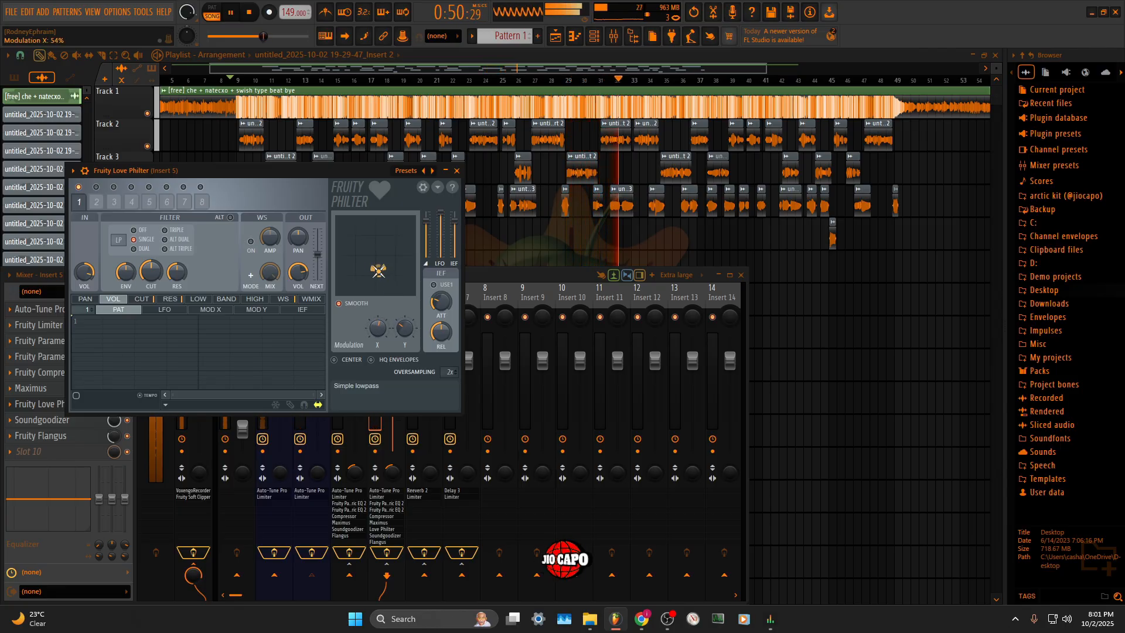
left_click(457, 170)
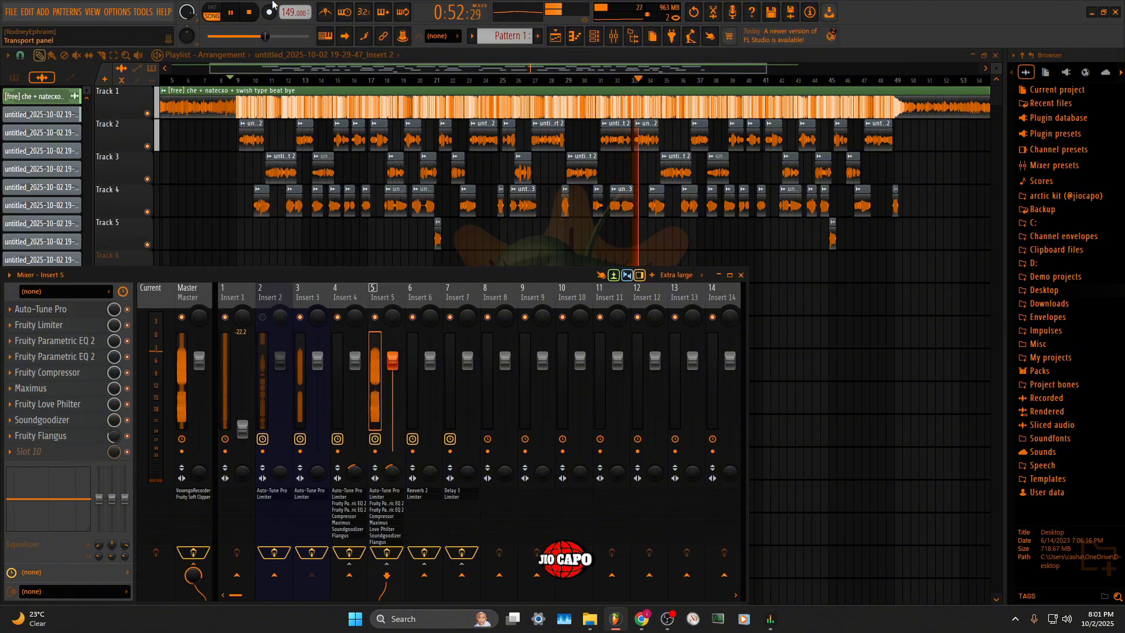
key("space")
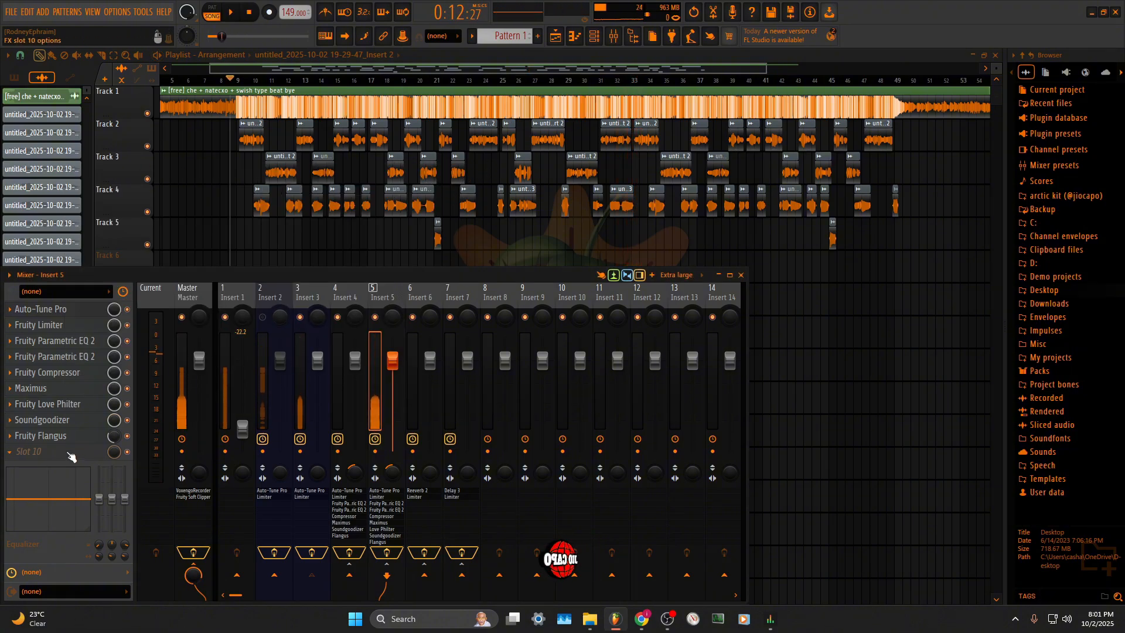
Add Fruity Filter to slot 10 of Insert 5 and randomize its parameters
left_click(68, 454)
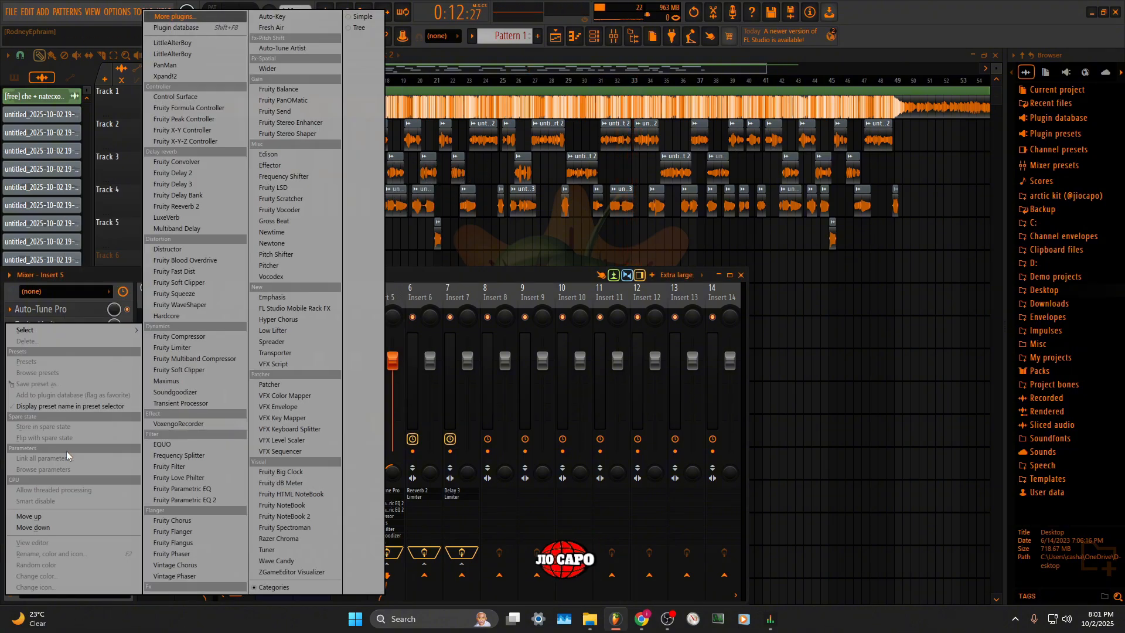
mouse_move(82, 330)
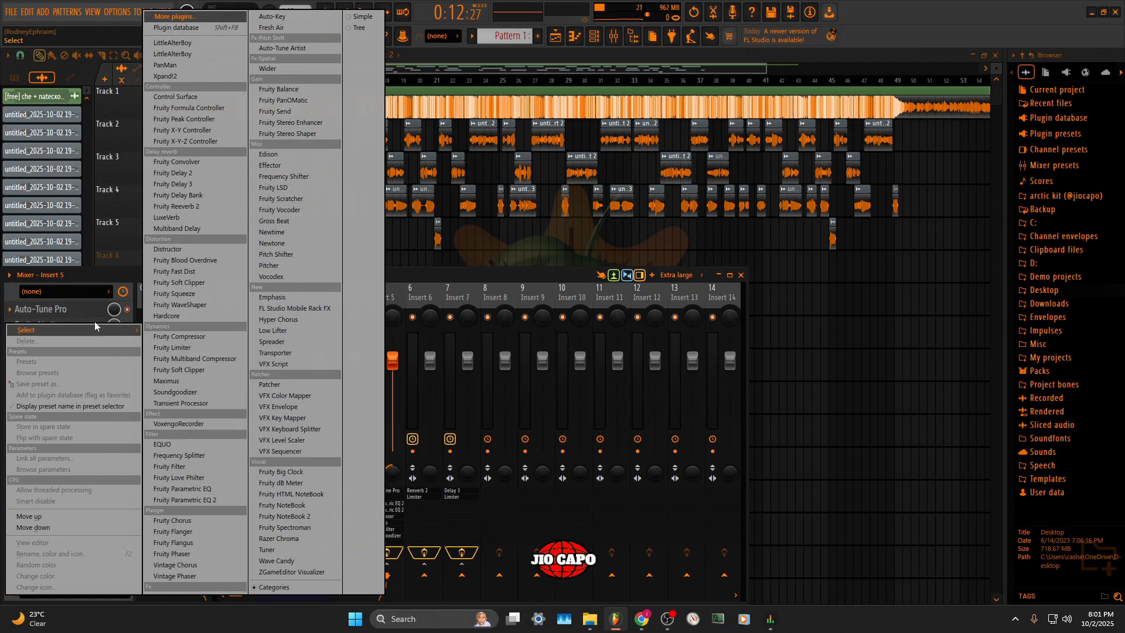
left_click(174, 466)
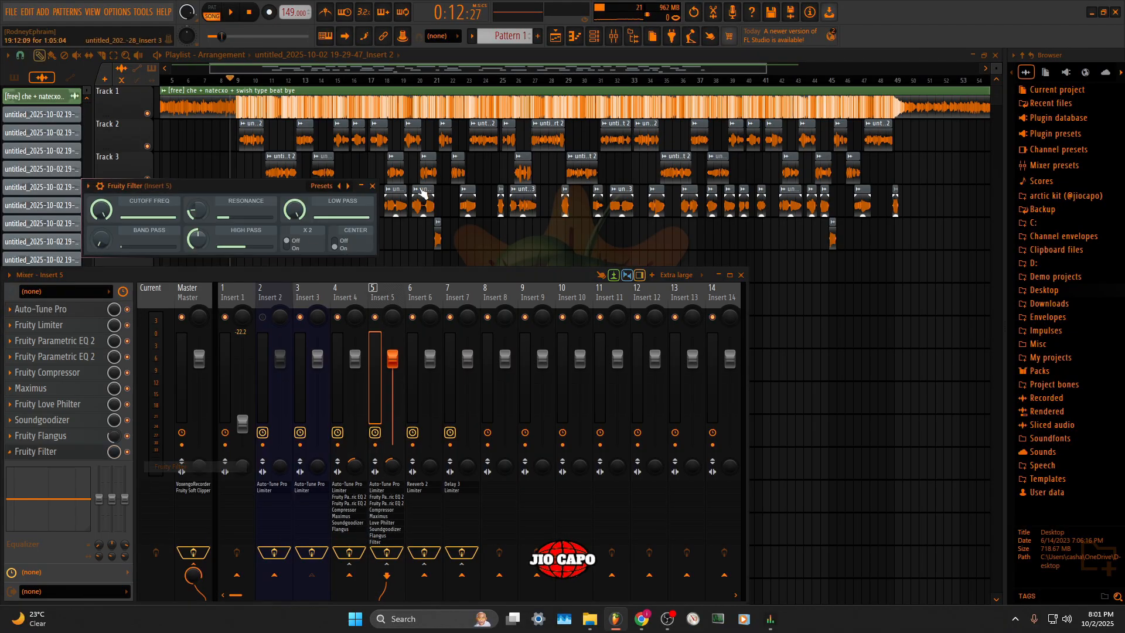
left_click(326, 190)
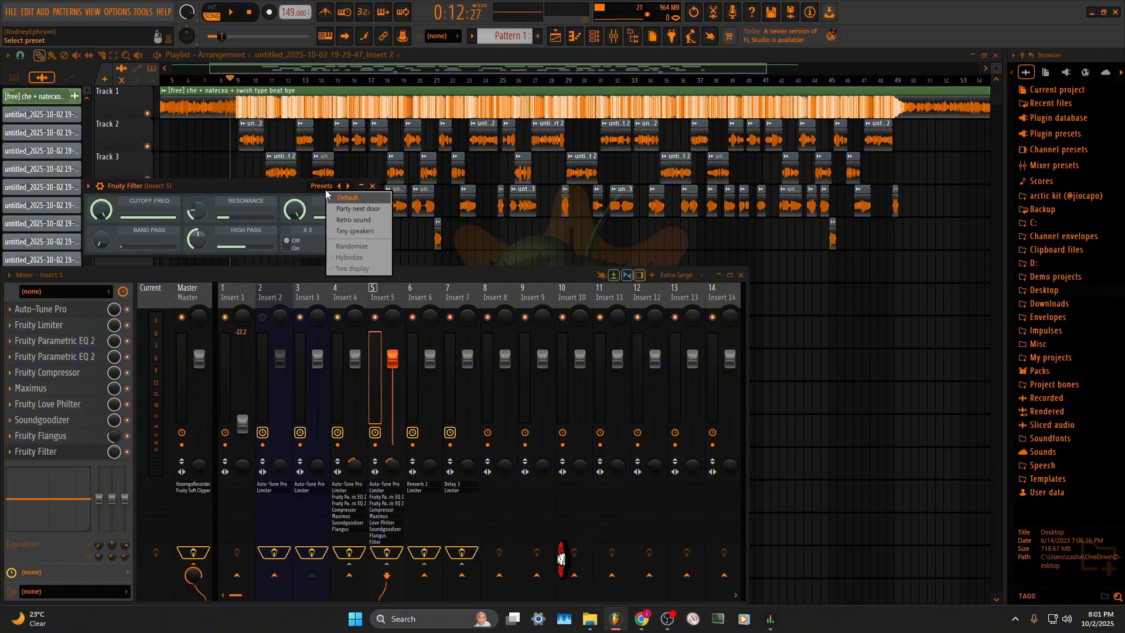
left_click(356, 249)
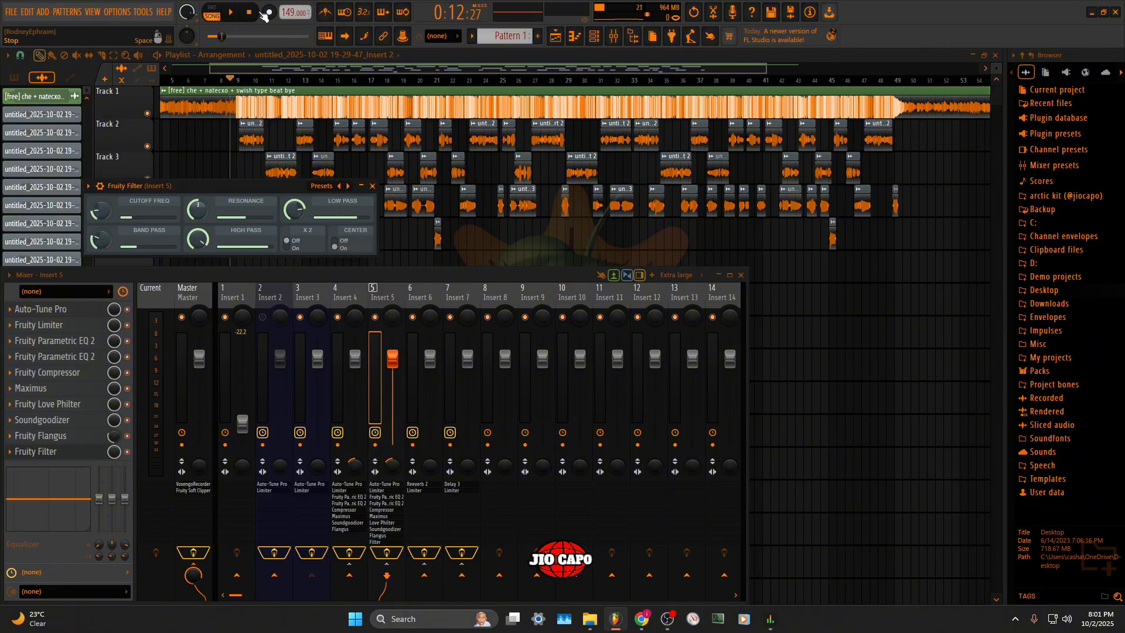
Randomize Fruity Filter's parameters repeatedly while auditioning the vocals, keep the last variation, close the plugin and stop playback
left_click(323, 187)
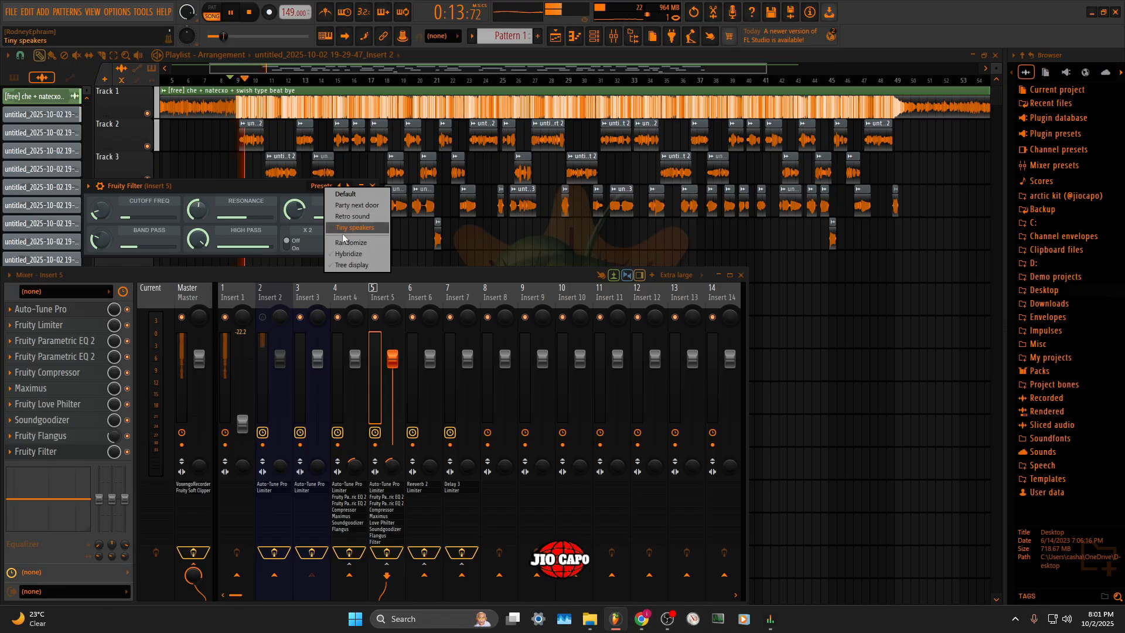
left_click(347, 243)
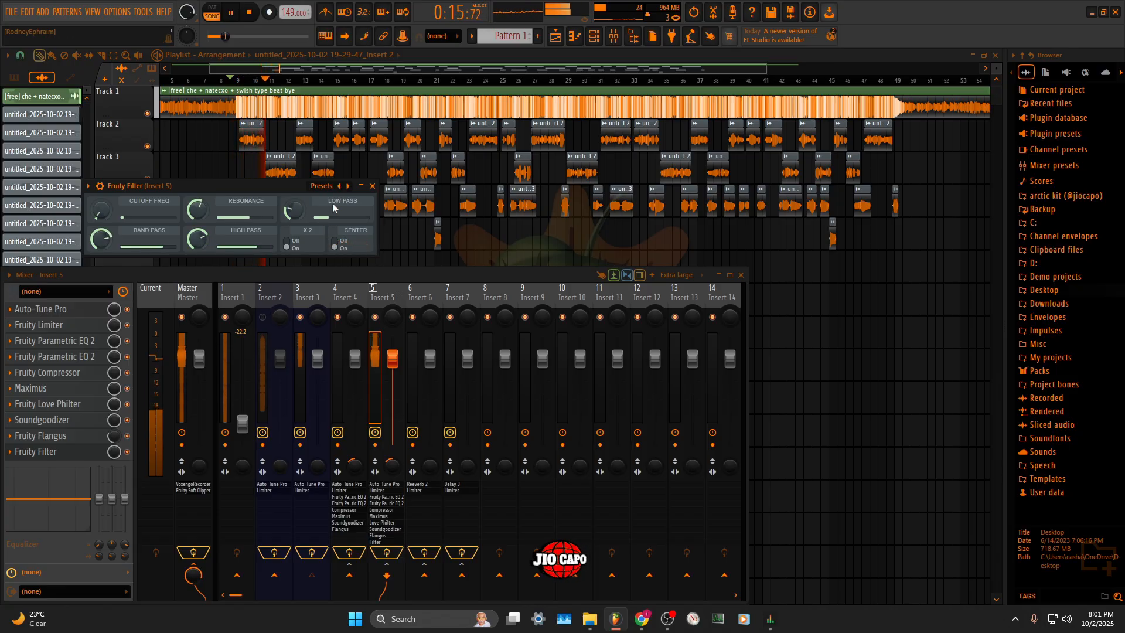
left_click(323, 186)
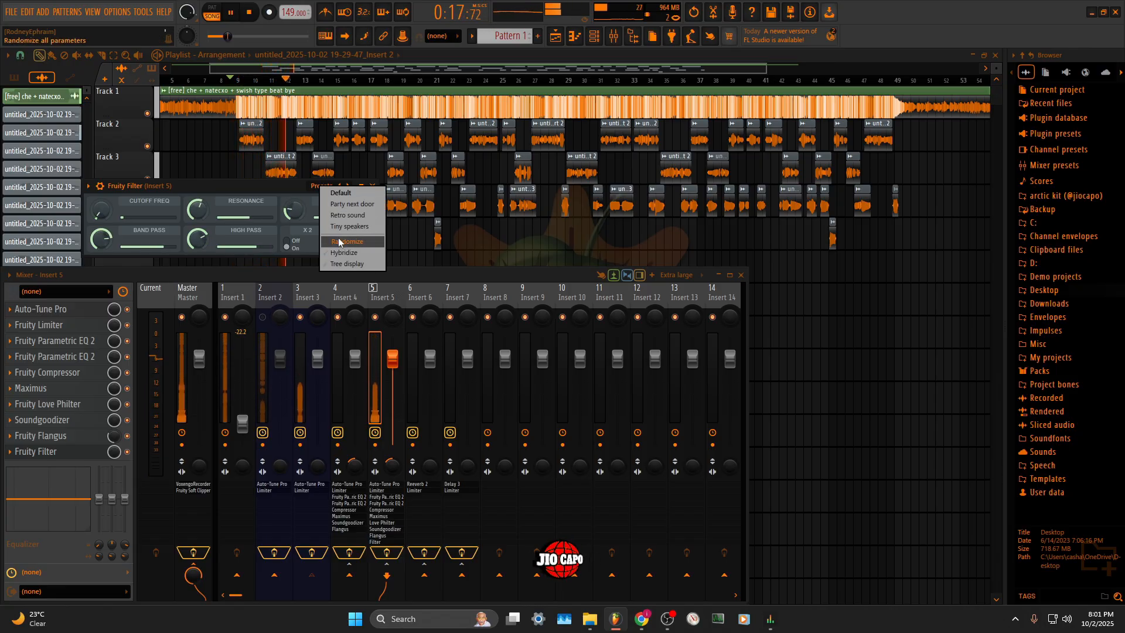
left_click(341, 242)
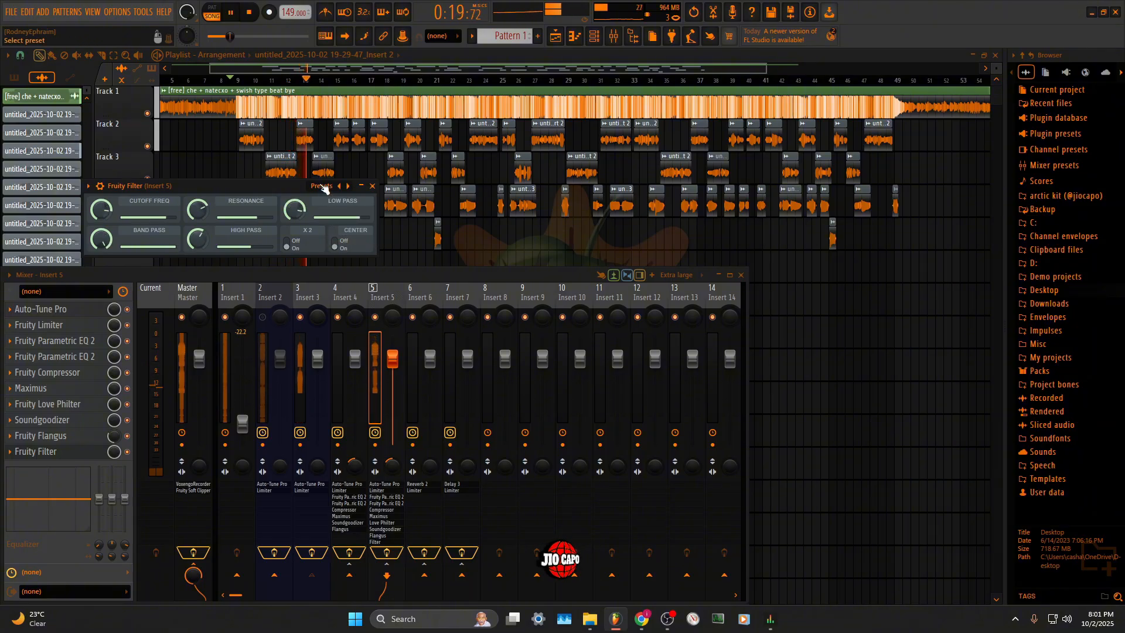
left_click(322, 186)
left_click(345, 241)
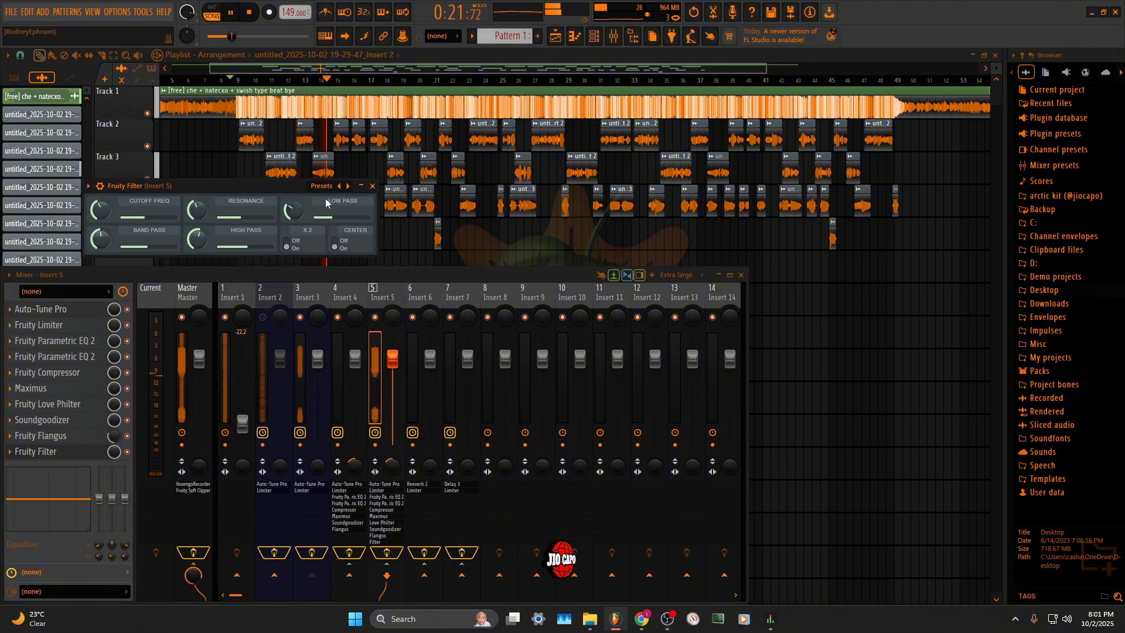
left_click(323, 186)
left_click(346, 242)
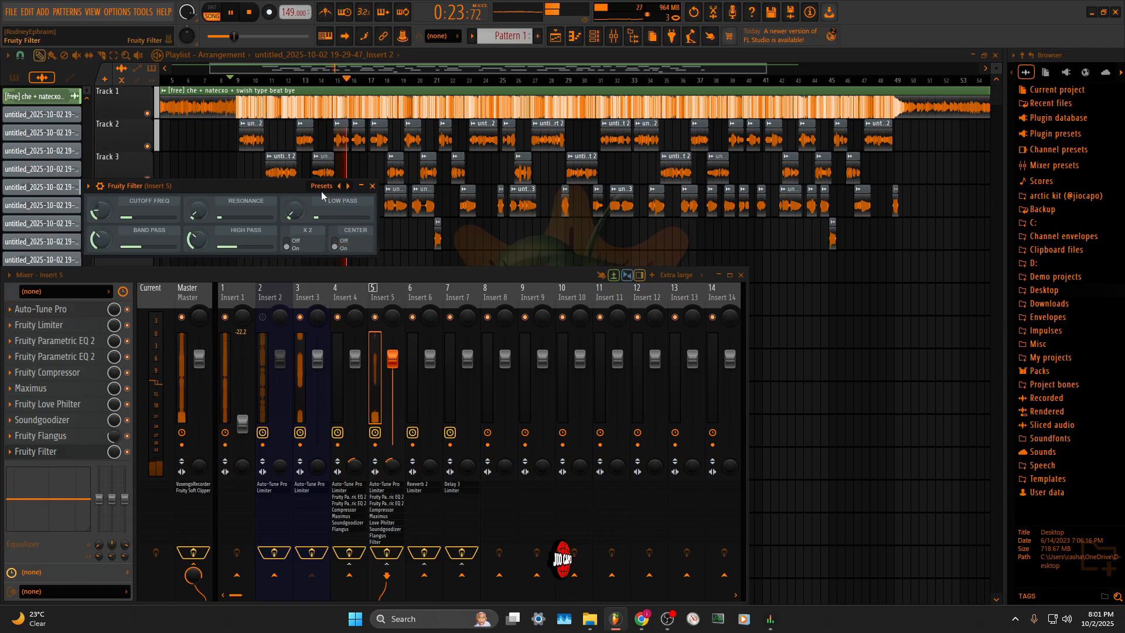
left_click(322, 187)
left_click(346, 242)
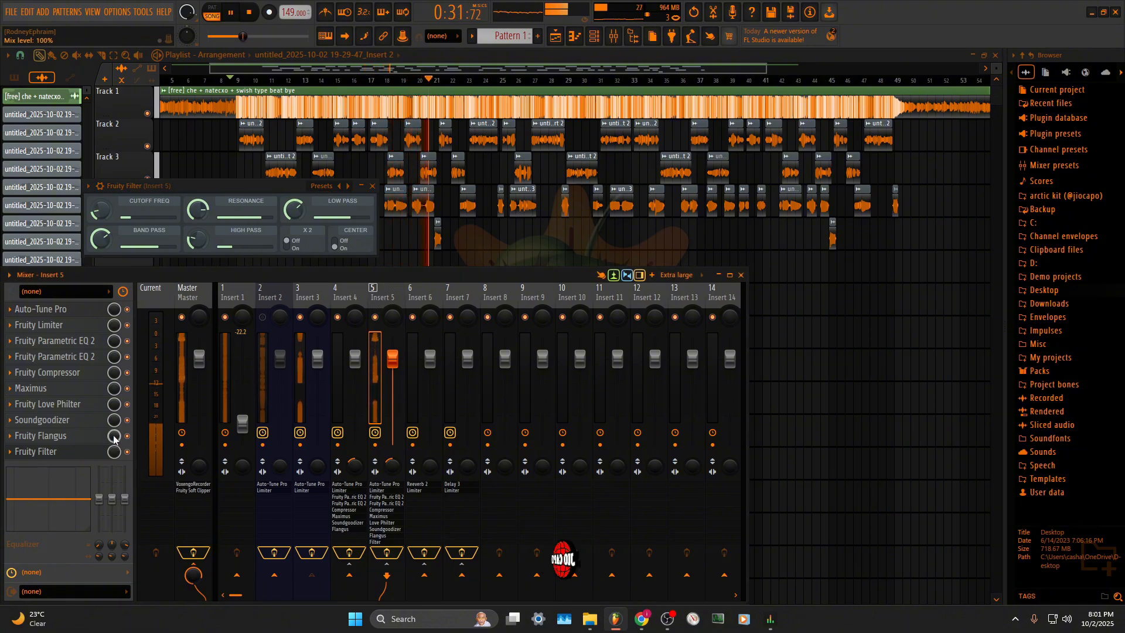
left_click(321, 185)
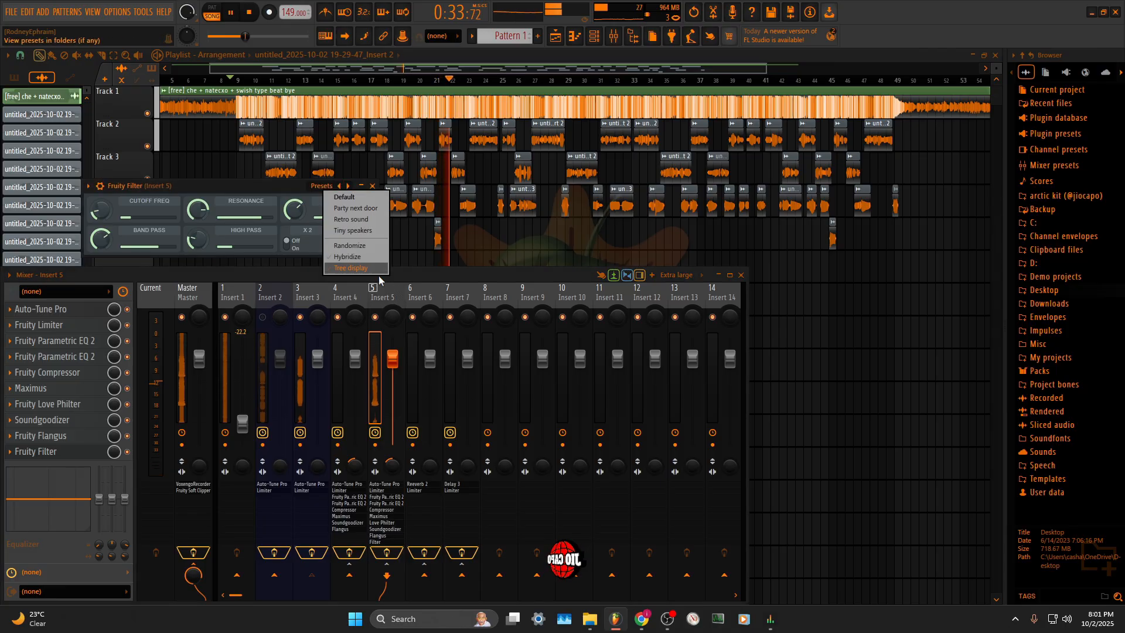
left_click(345, 247)
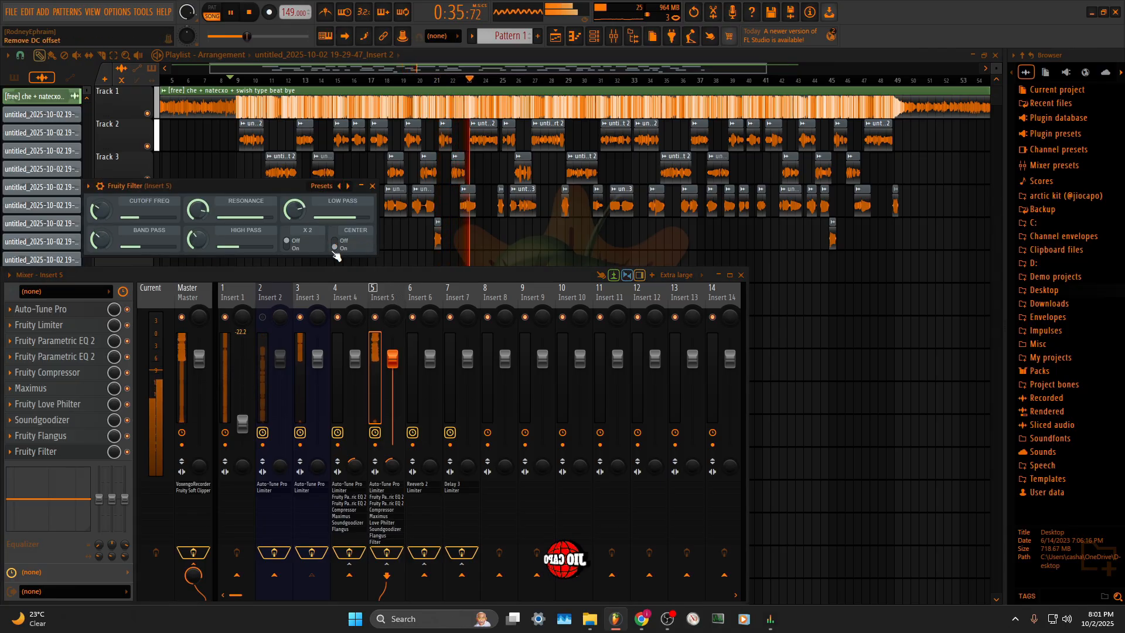
left_click(325, 187)
left_click(326, 190)
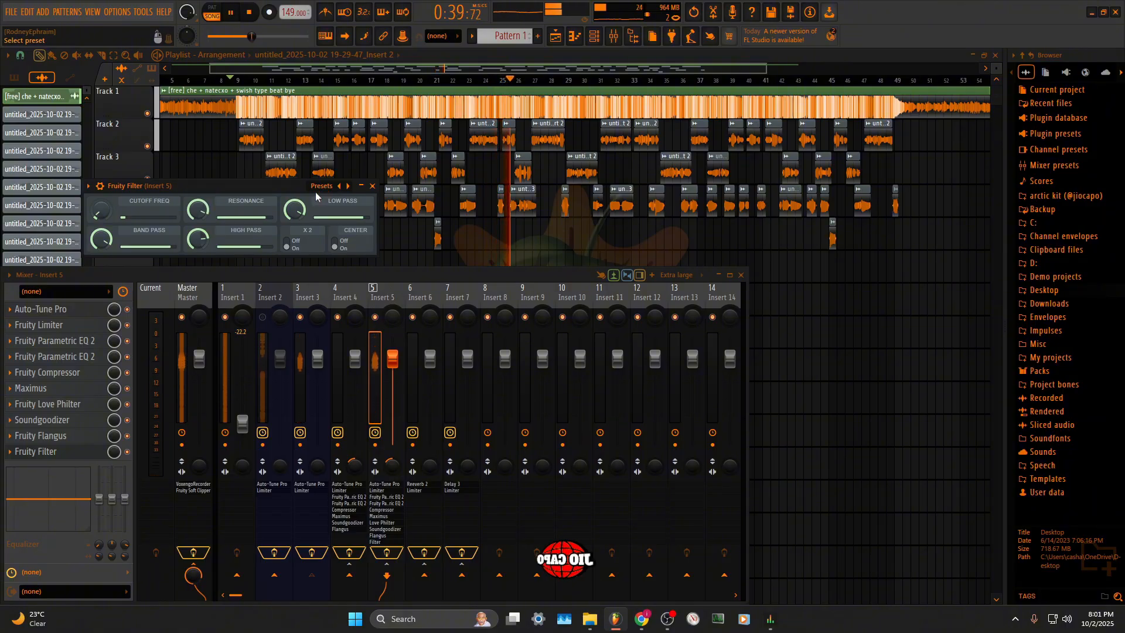
left_click(372, 185)
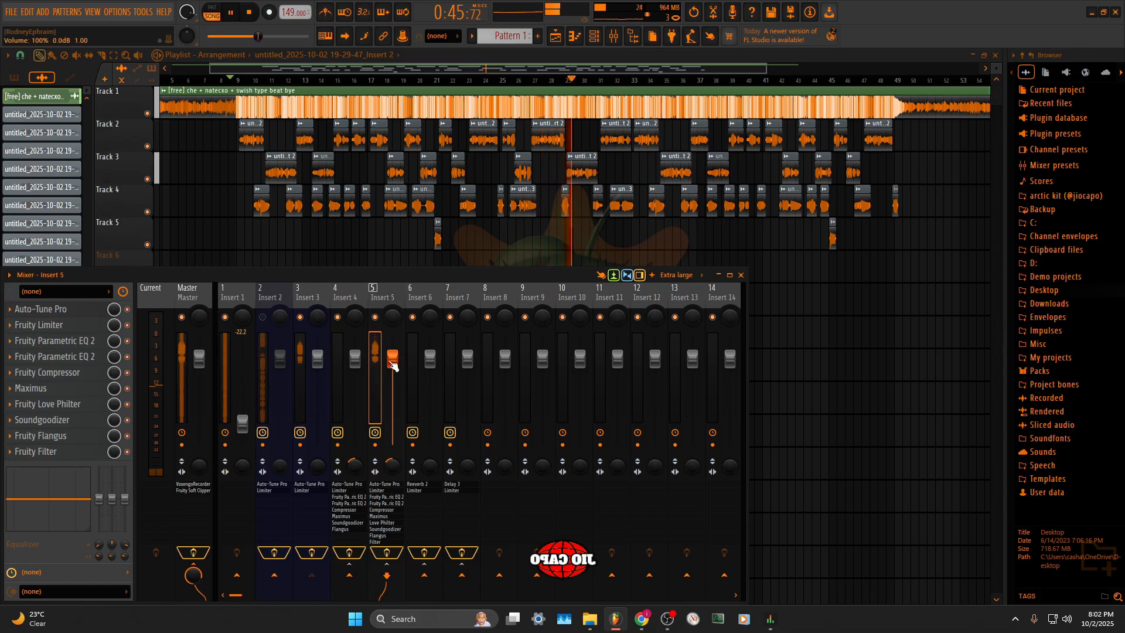
left_click(254, 18)
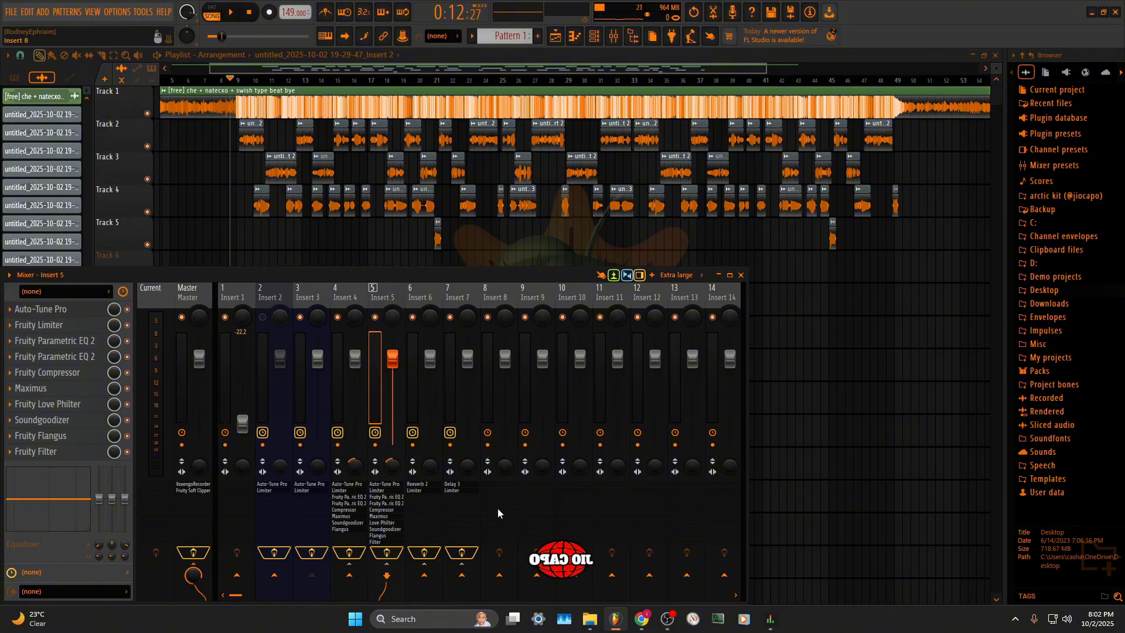
Create a send from Insert 5 to Insert 8 and add Fruity Reeverb 2 to Insert 8's first slot
left_click(501, 576)
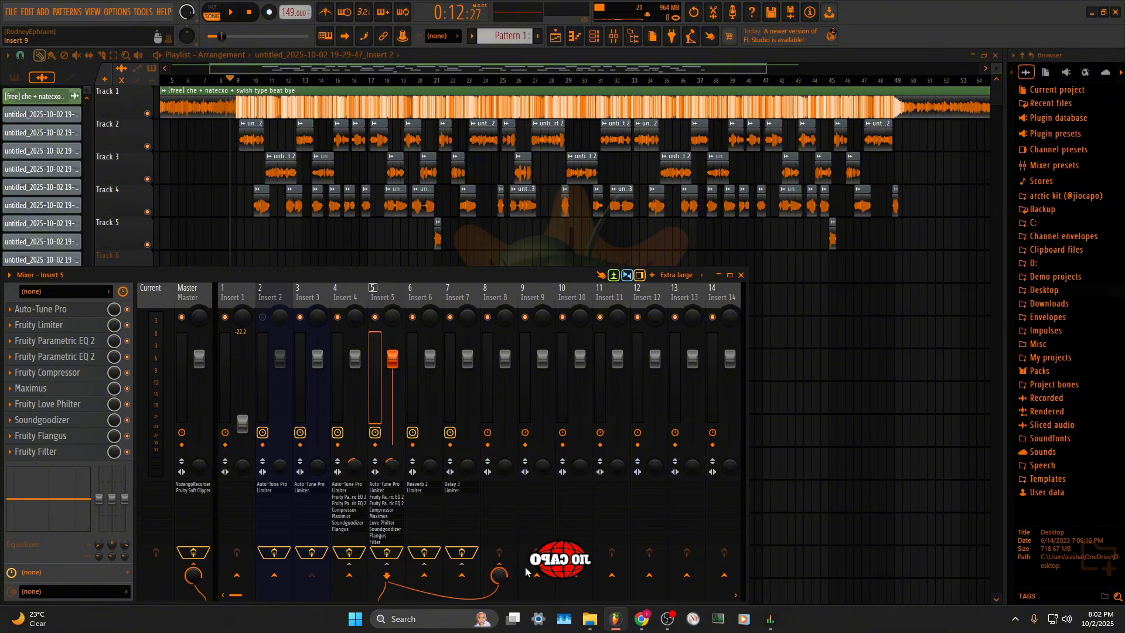
left_click(501, 297)
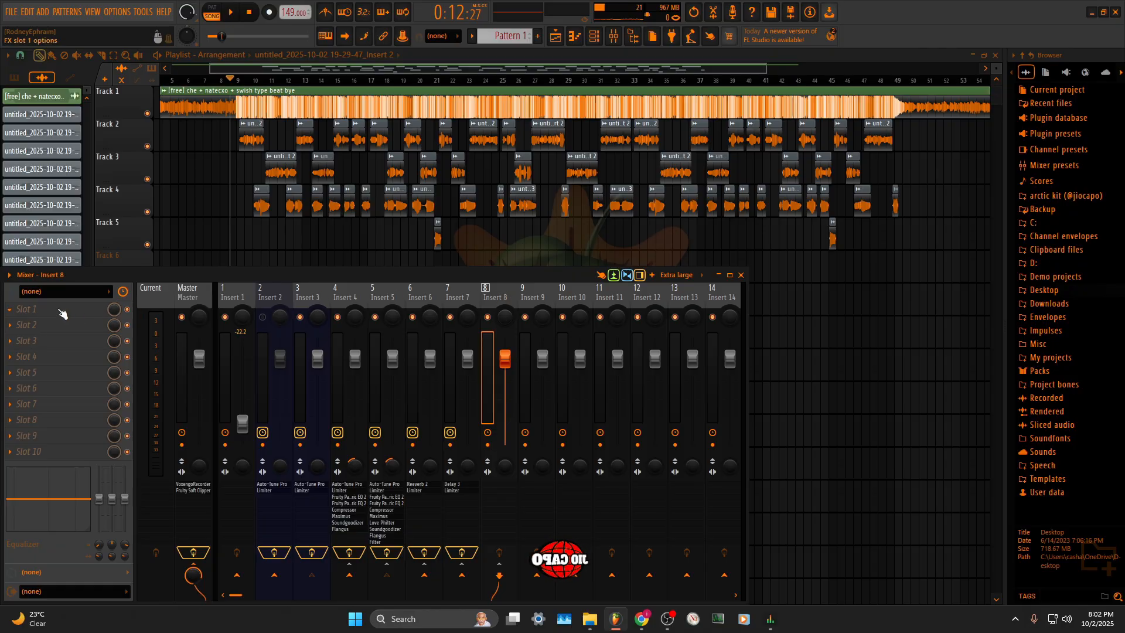
left_click(63, 315)
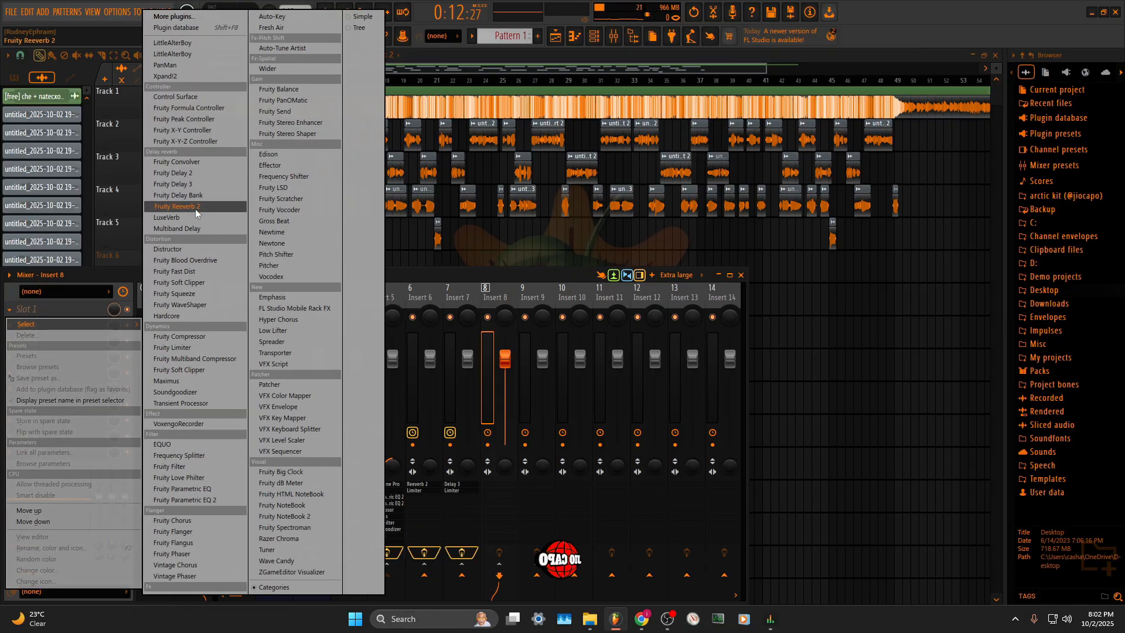
left_click(175, 206)
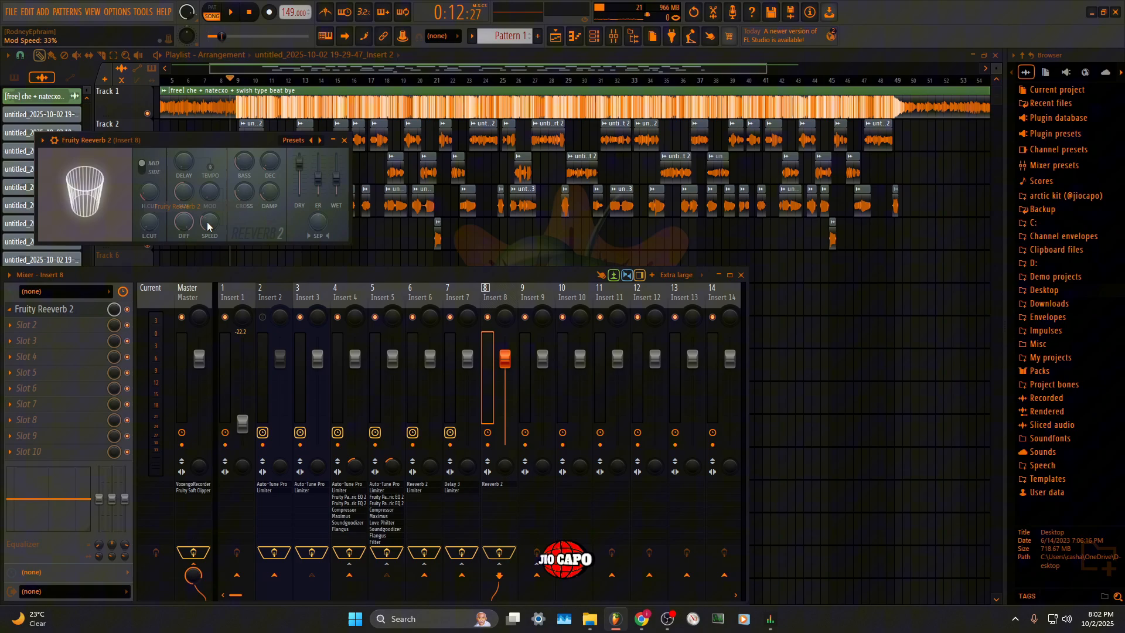
Check the effects on Insert 6 and Fruity Delay 3's settings on Insert 7, close the plugin windows and reselect Insert 8
left_click(334, 300)
key("Right")
key("Right")
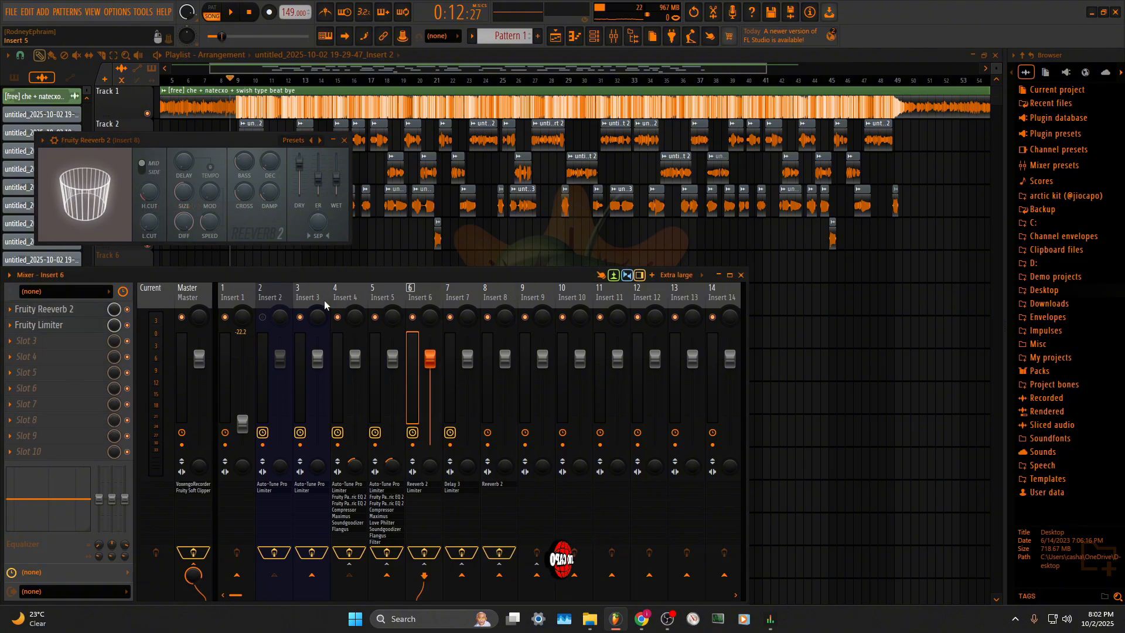
key("Right")
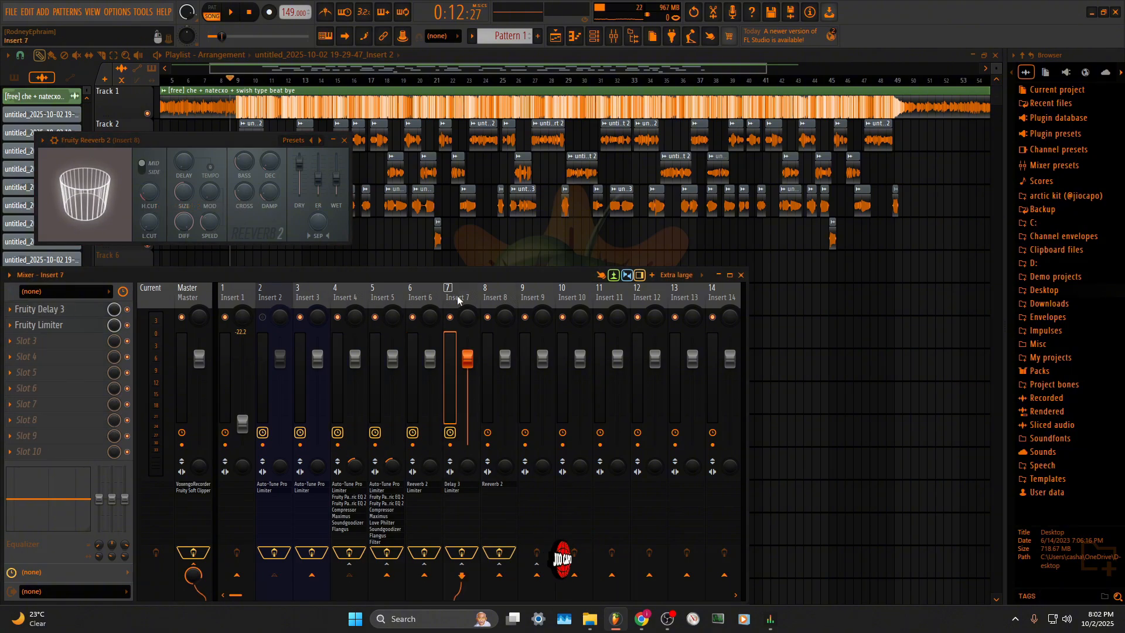
left_click(88, 310)
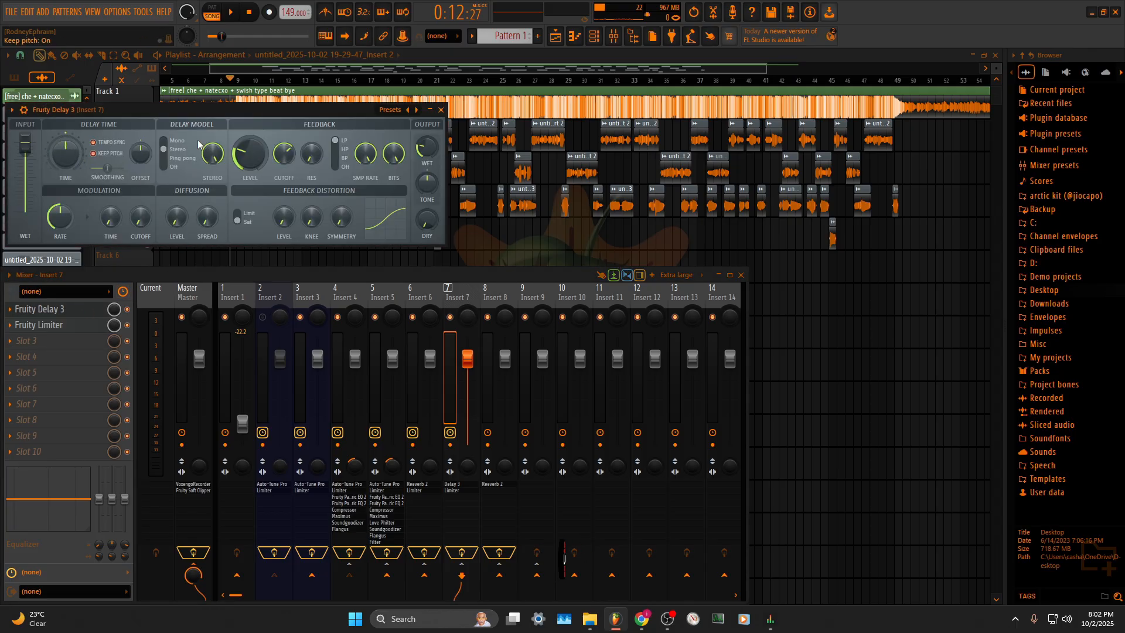
left_click(443, 109)
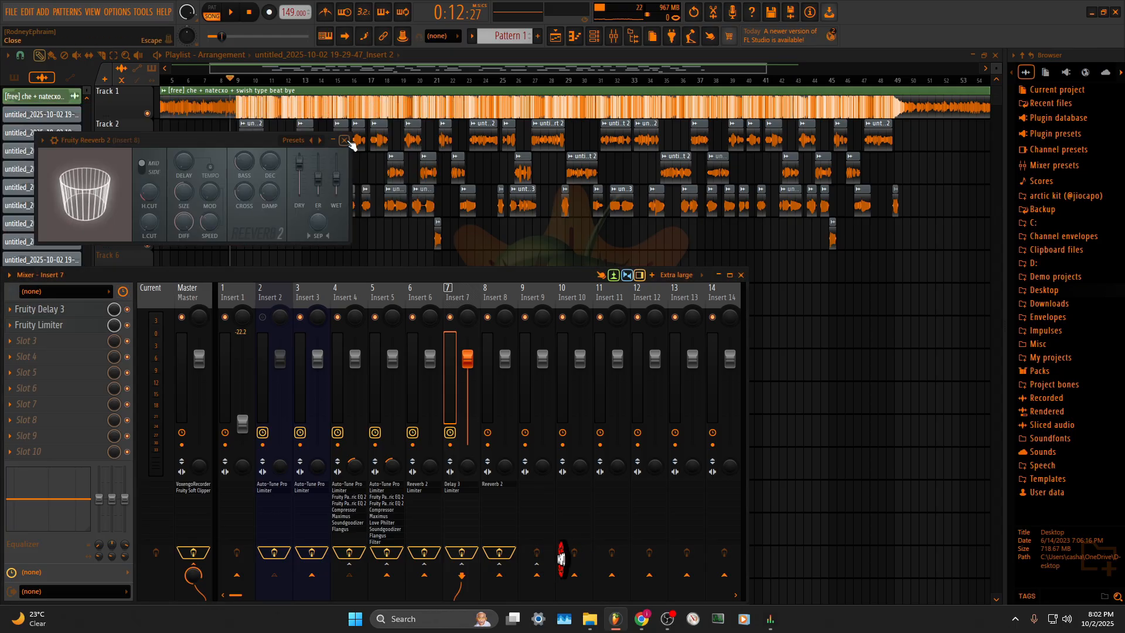
key("Right")
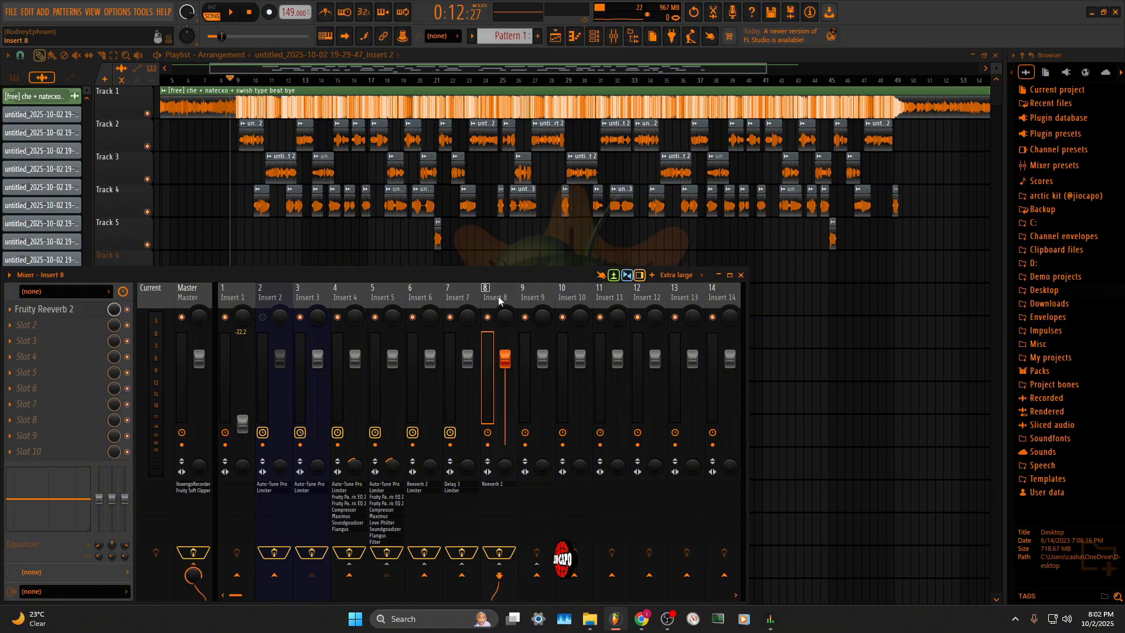
Add Fruity Delay 3 to the first slot of Insert 9, turn its dry output down and close the plugin
key("Right")
left_click(25, 307)
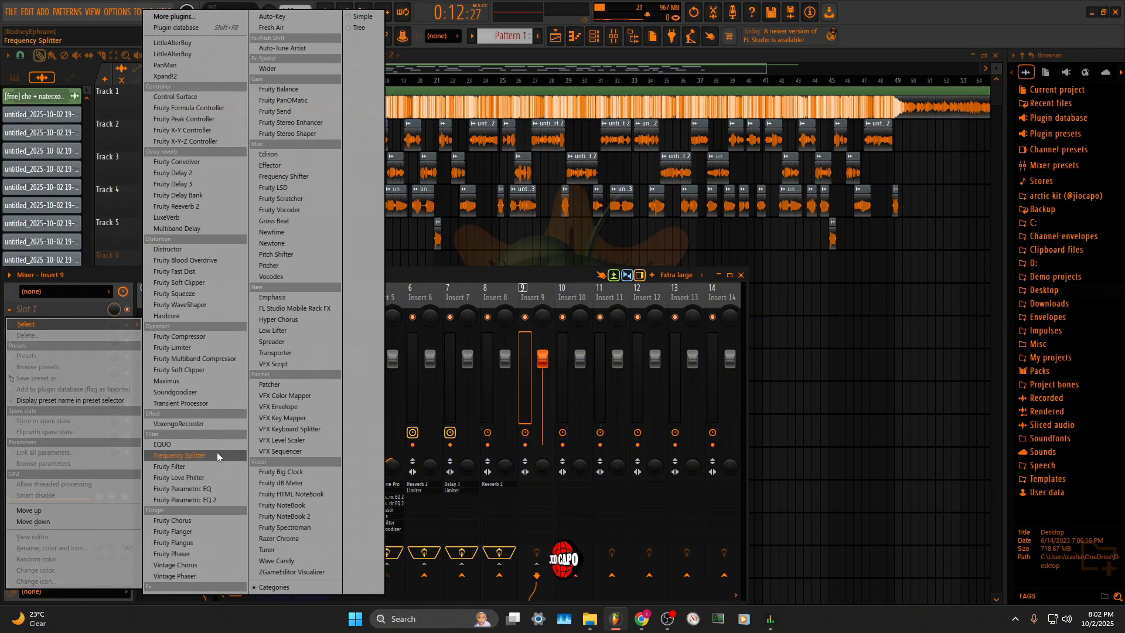
left_click(203, 184)
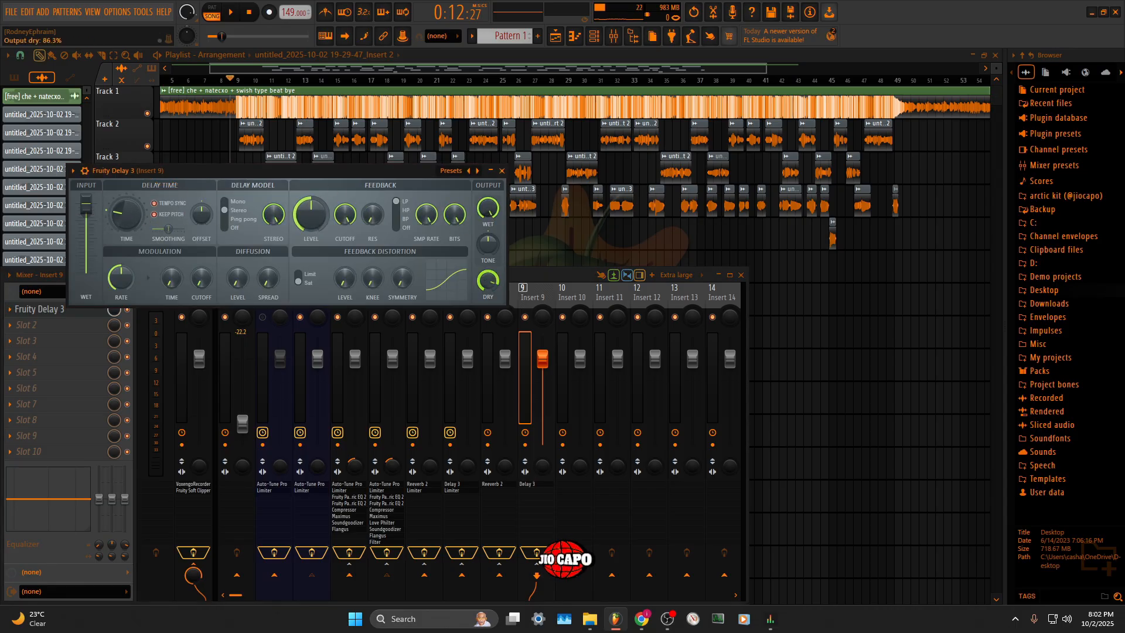
left_click(502, 171)
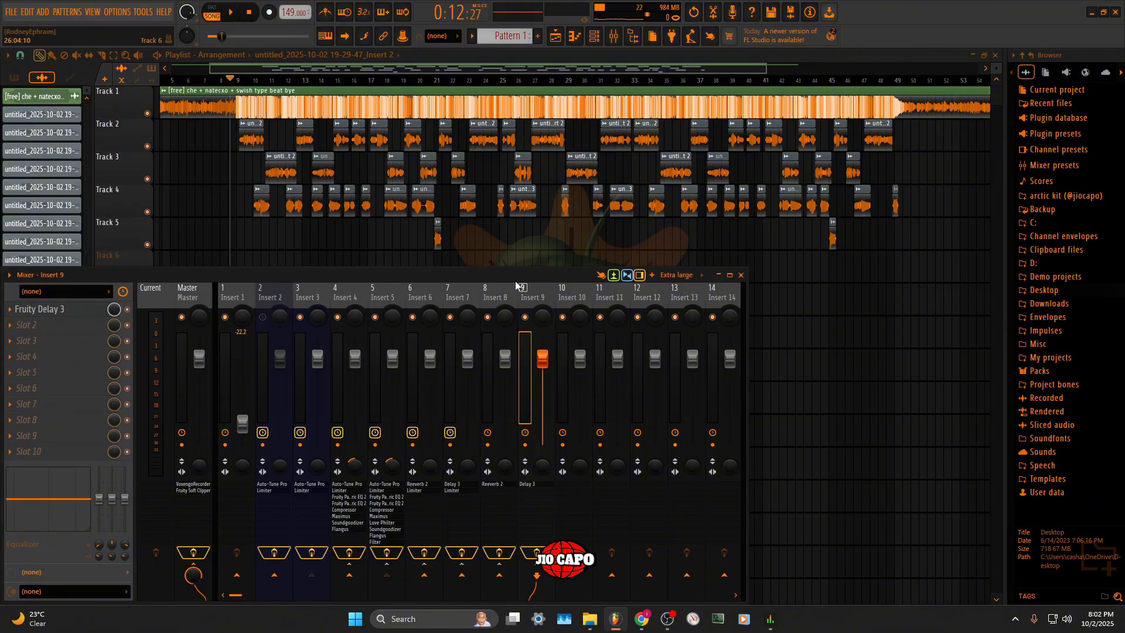
Lower the dry level of Fruity Reeverb 2 on Insert 8 and close the plugin
key("Left")
left_click(78, 311)
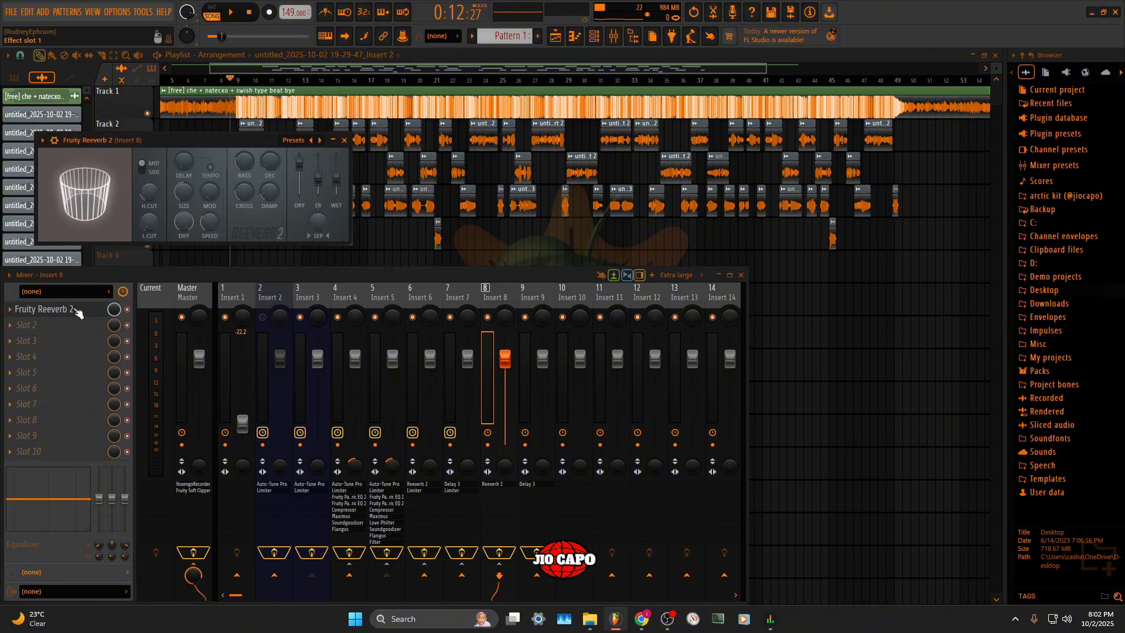
left_click(344, 140)
Review the effects and sends on Inserts 4 to 7, and send Insert 5 to Insert 9
left_click(429, 297)
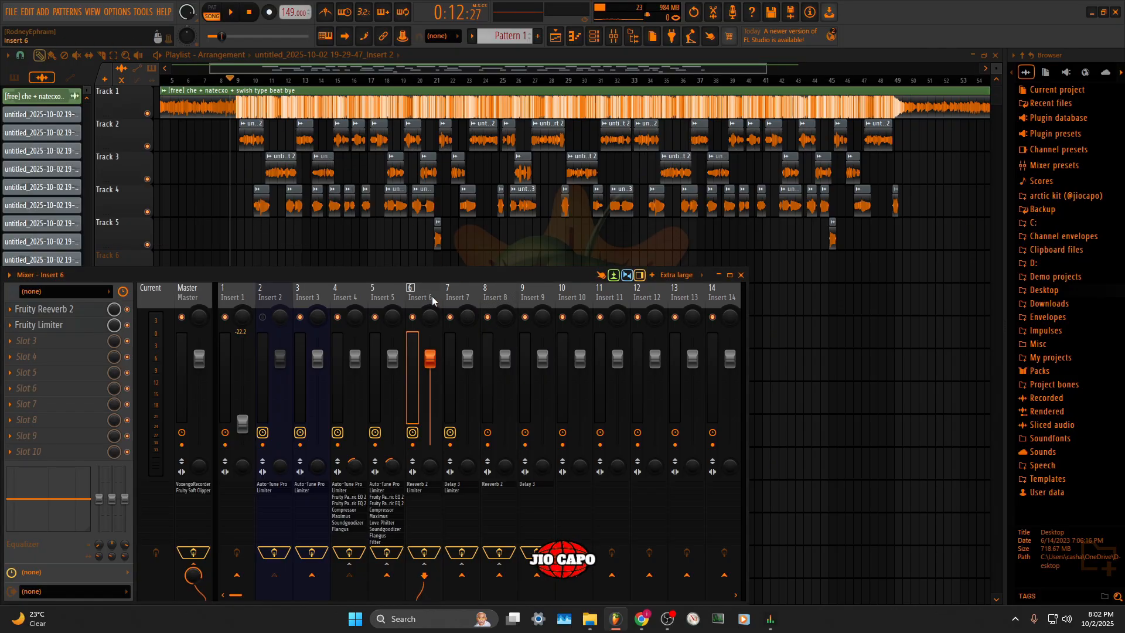
left_click(459, 306)
left_click(380, 299)
left_click(350, 293)
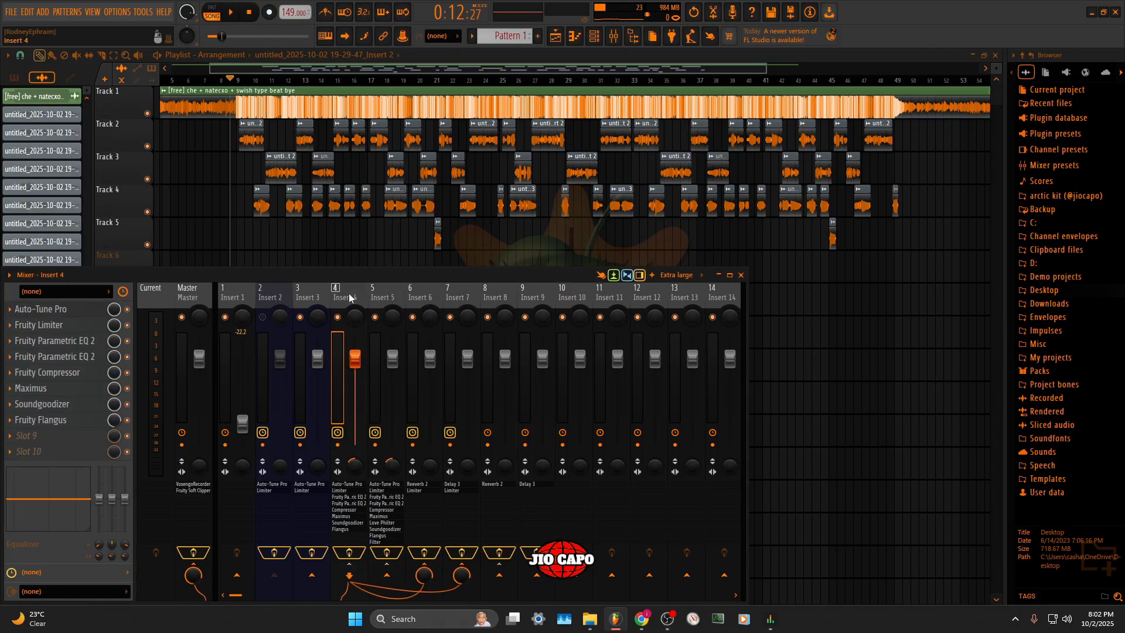
left_click(387, 297)
Add Fruity Limiter to slot 2 of Insert 8, lower its compressor threshold, raise the ratio and set sidechain input 1
left_click(497, 301)
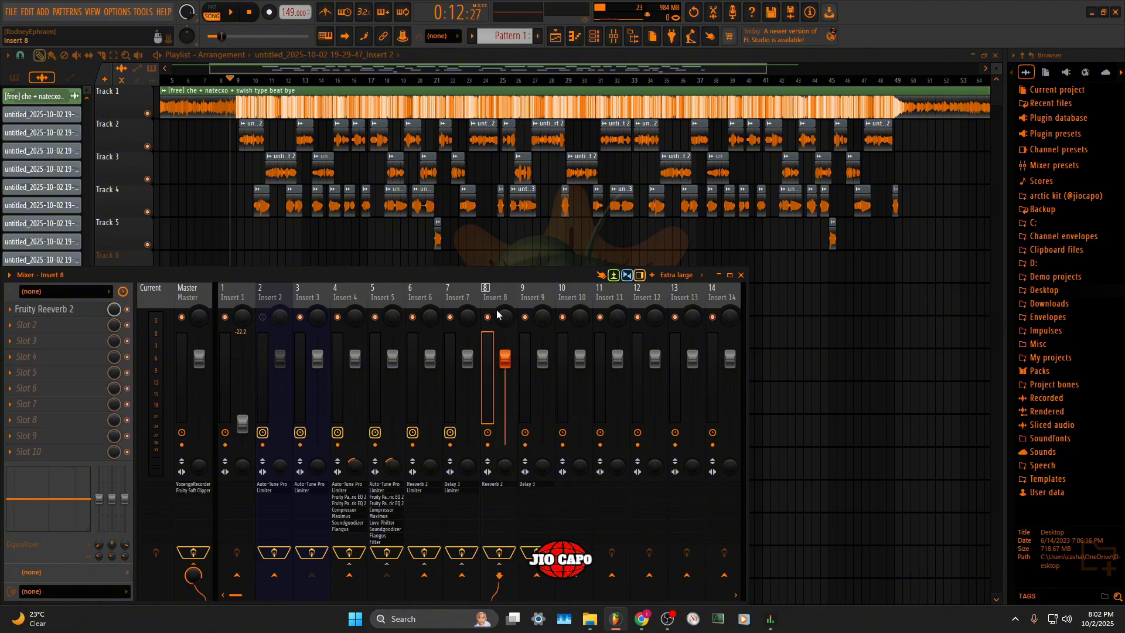
left_click(81, 330)
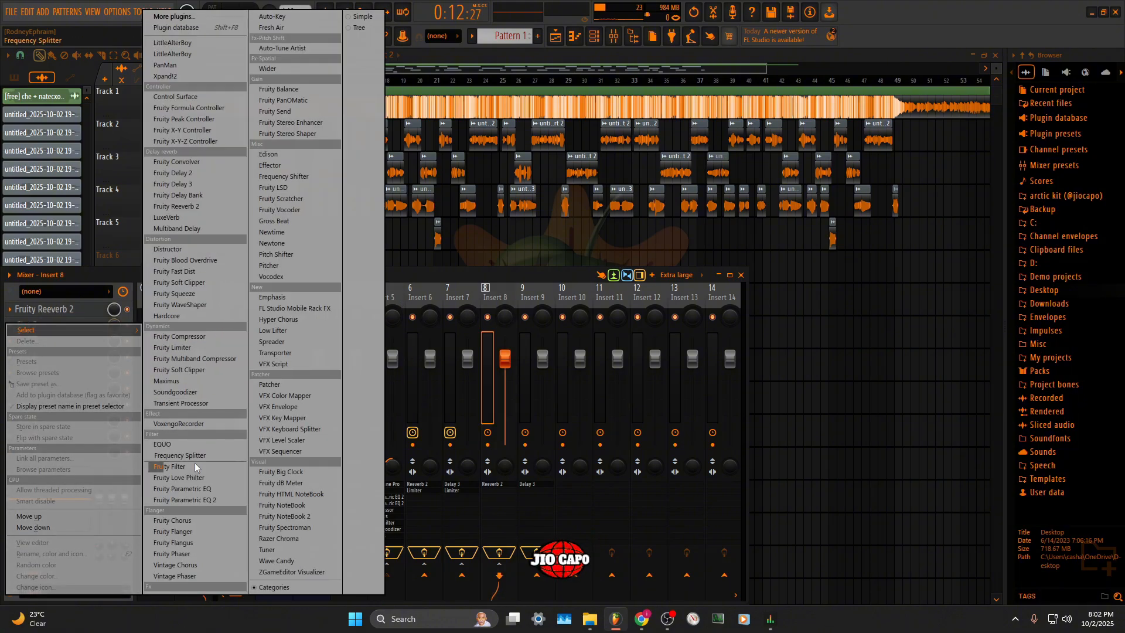
left_click(186, 348)
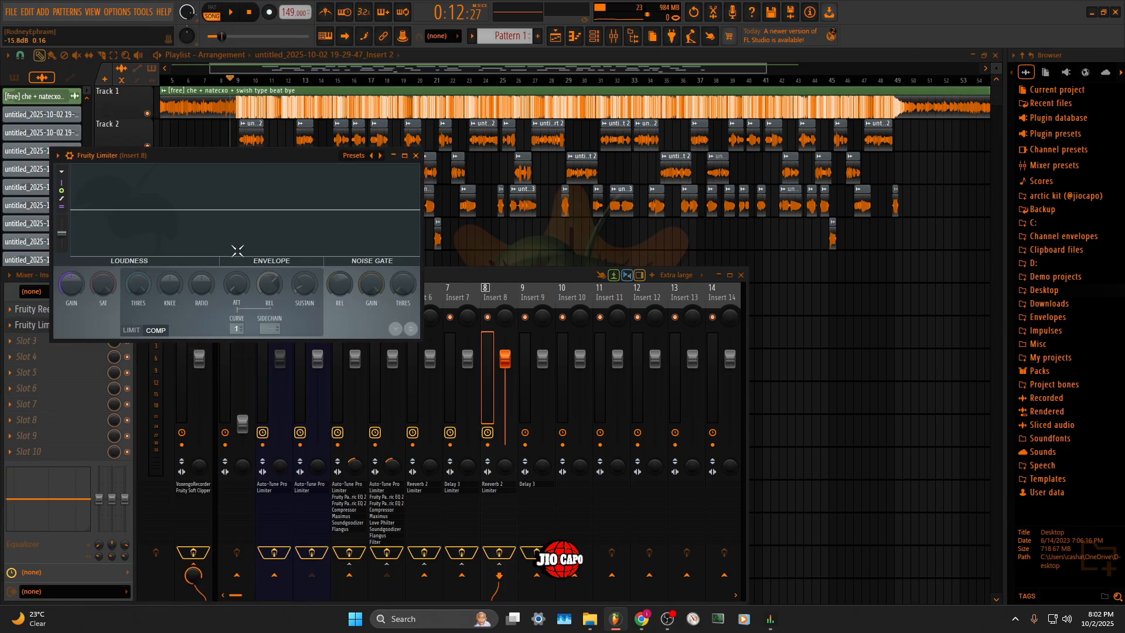
left_click_drag(138, 284, 138, 337)
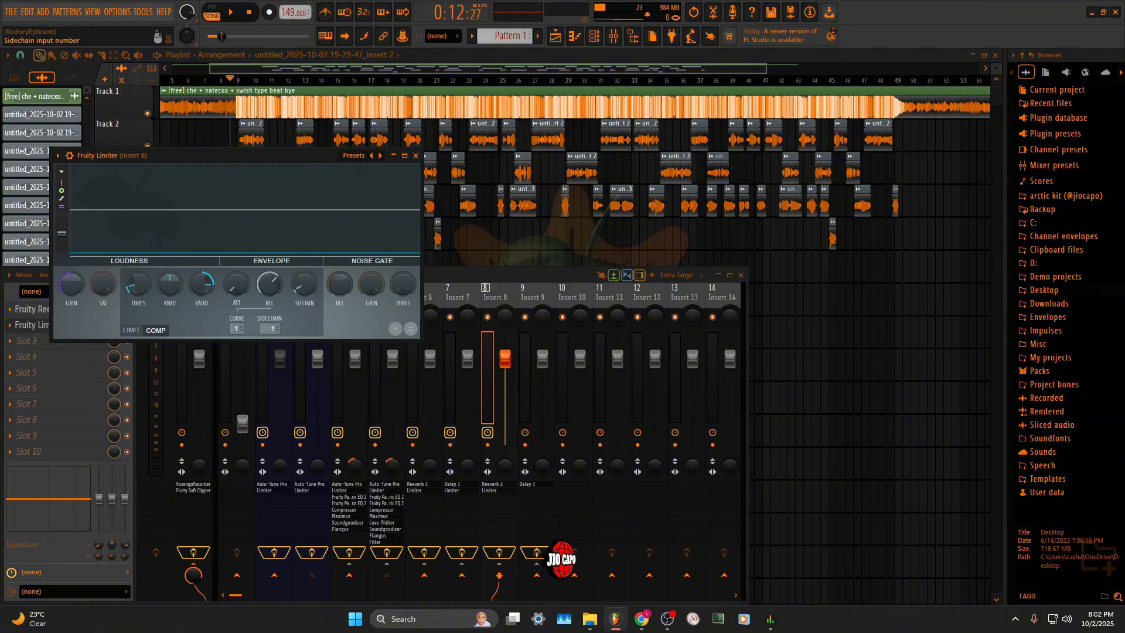
left_click(416, 156)
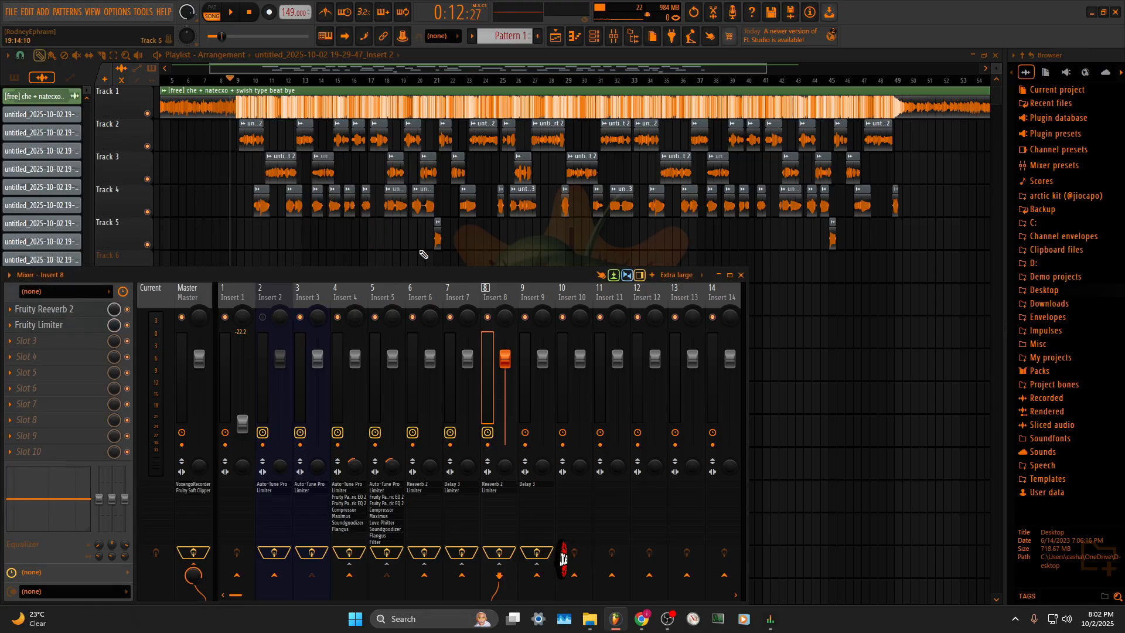
Add Fruity Limiter to slot 2 of Insert 9, switch it to compressor mode, lower the threshold, raise the ratio and close it
left_click(525, 296)
left_click(59, 324)
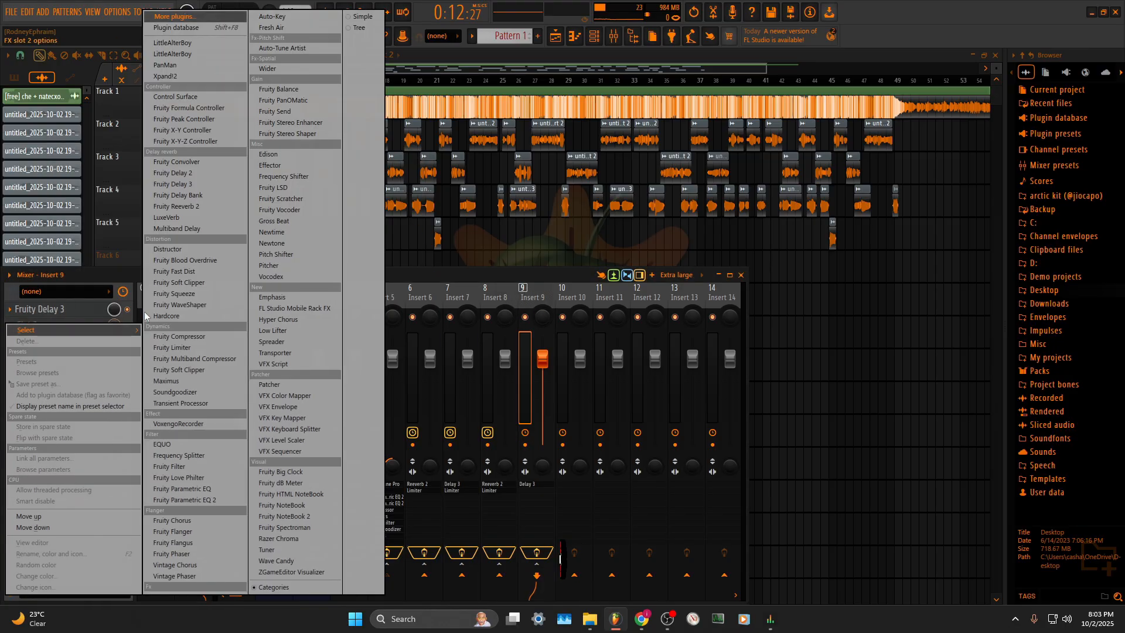
left_click(197, 348)
left_click(186, 360)
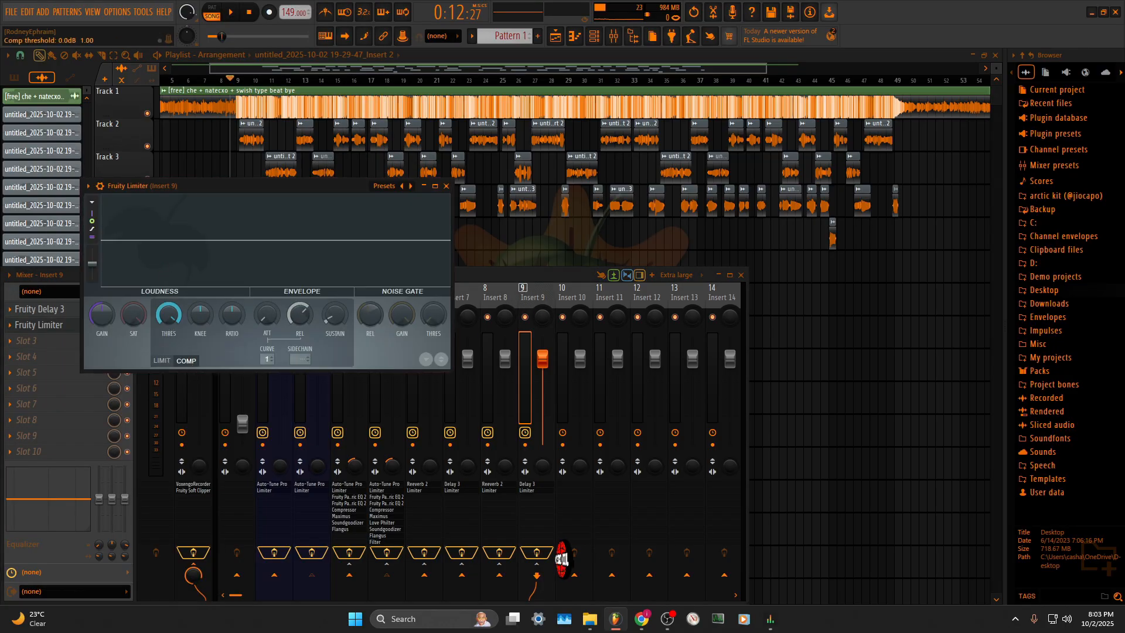
left_click_drag(168, 314, 174, 326)
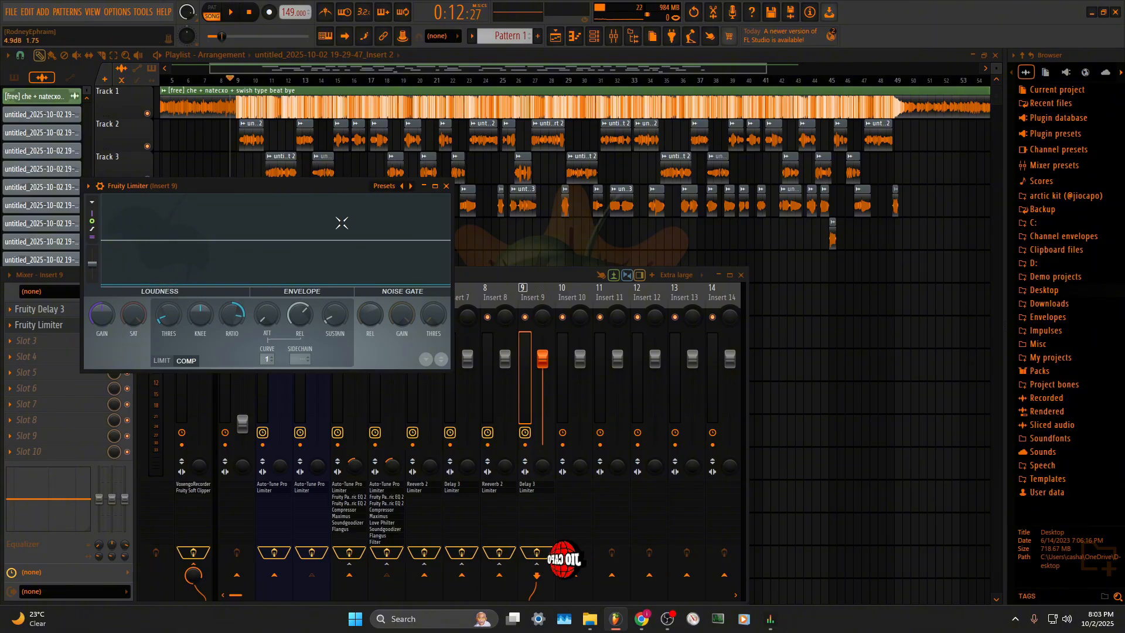
left_click_drag(170, 328, 171, 331)
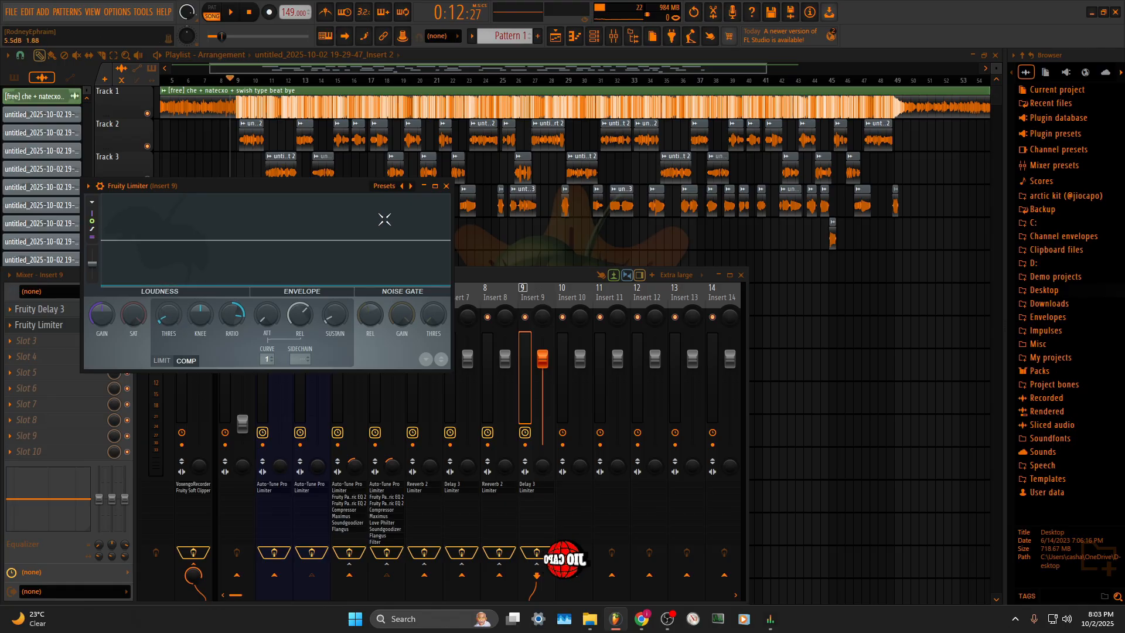
left_click(448, 186)
Start playback and adjust the wet level and room size of Fruity Reeverb 2 on Insert 8 while listening
left_click(237, 17)
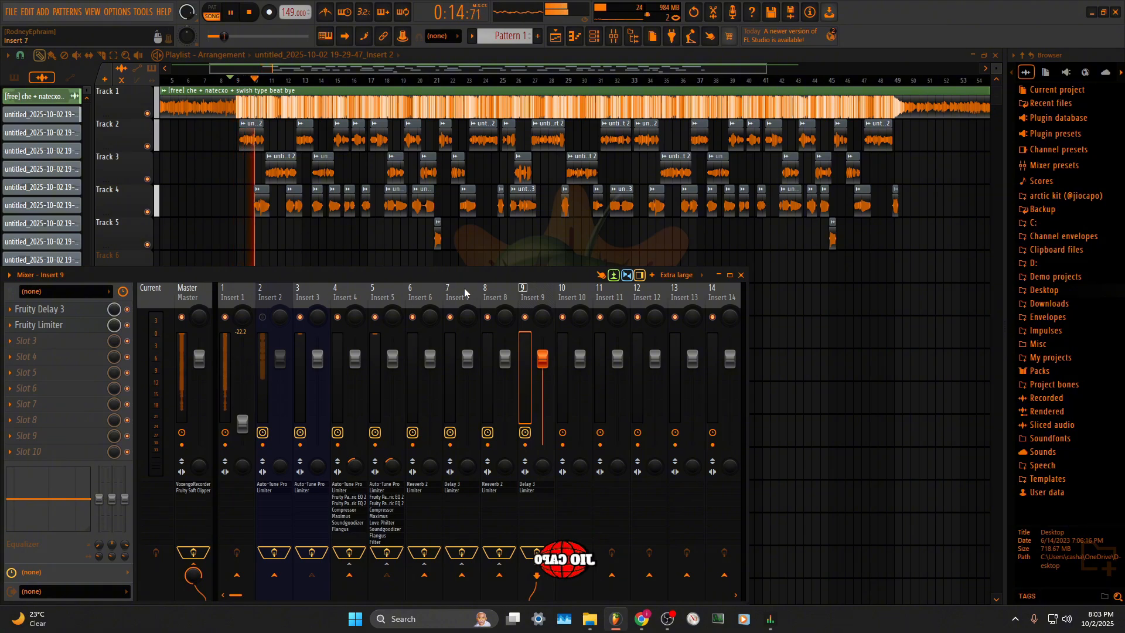
left_click(495, 297)
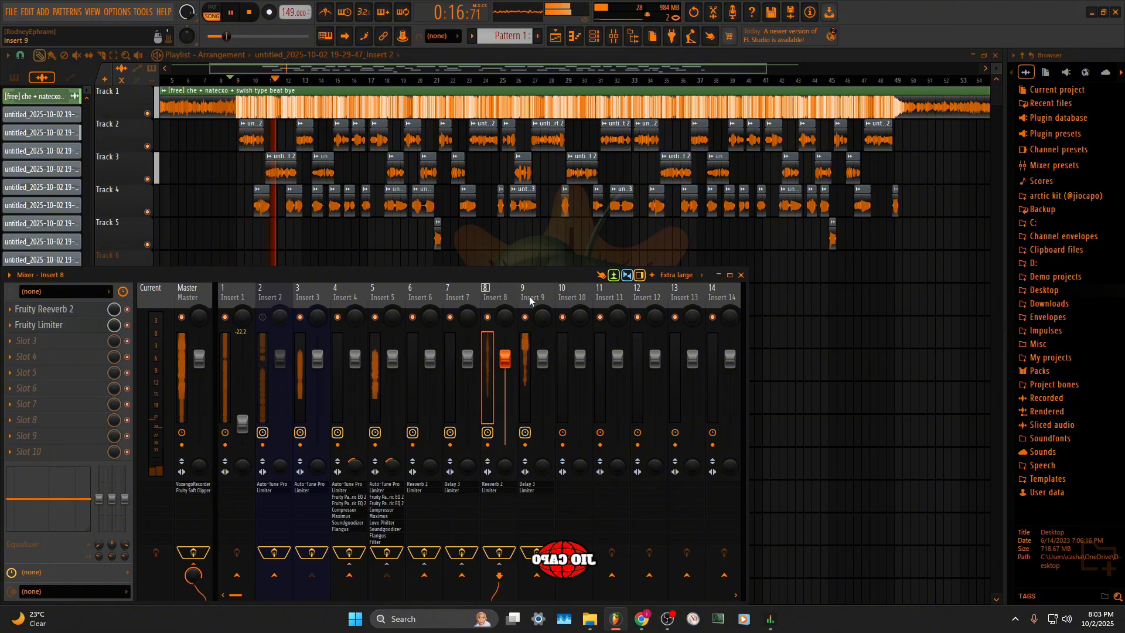
left_click(44, 308)
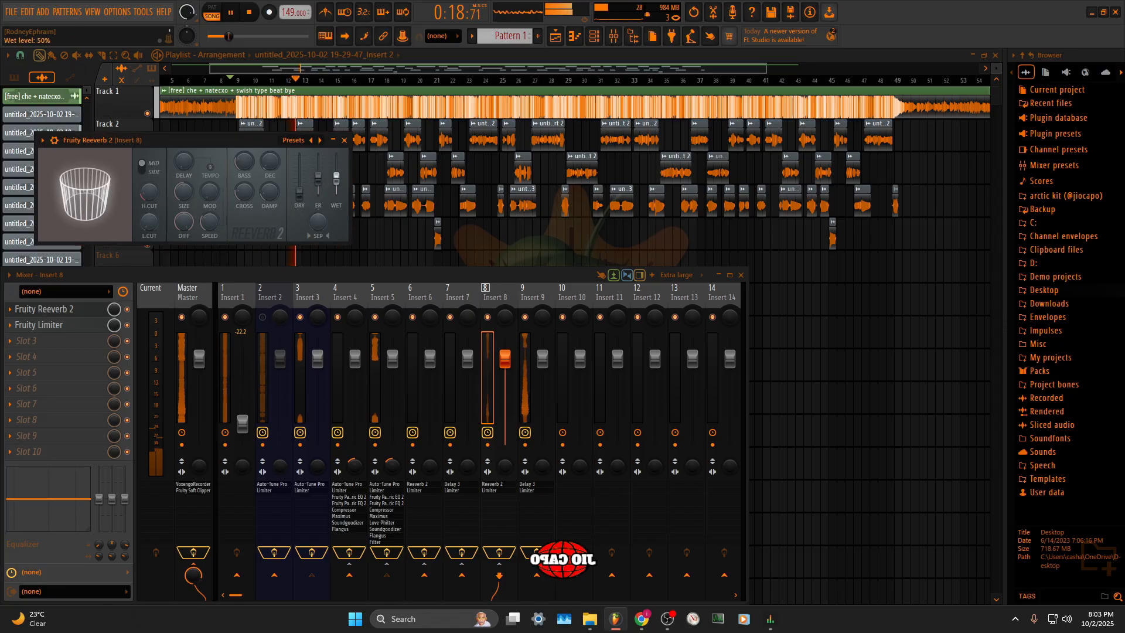
left_click_drag(336, 177, 337, 170)
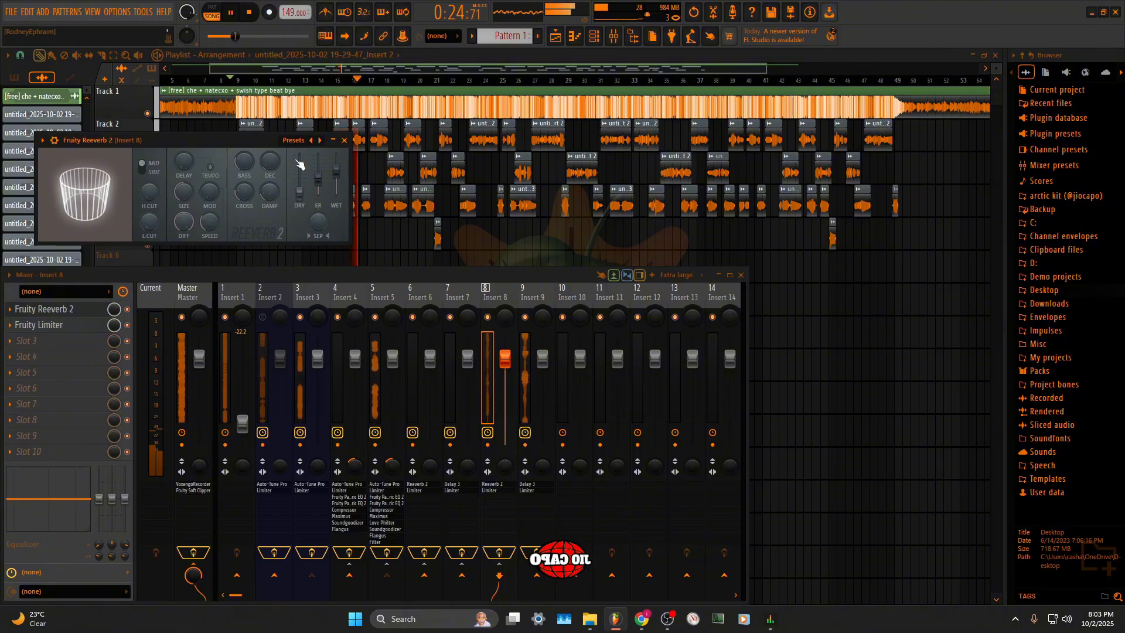
mouse_move(184, 191)
left_mouse_down()
mouse_move(183, 178)
mouse_move(186, 195)
left_mouse_up()
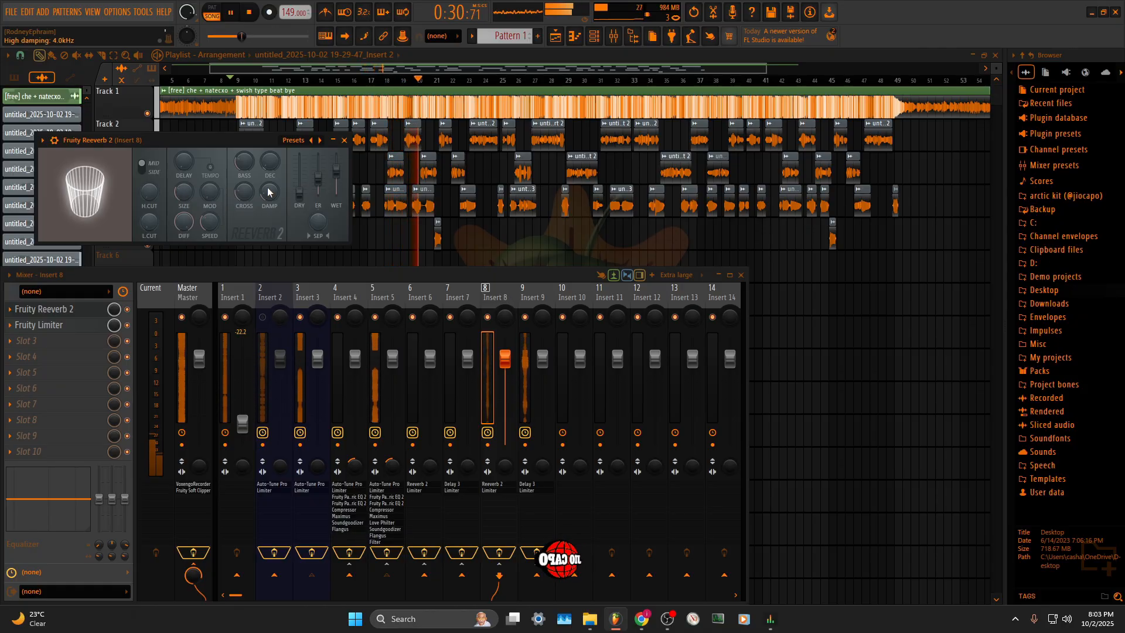
left_click_drag(183, 191, 266, 159)
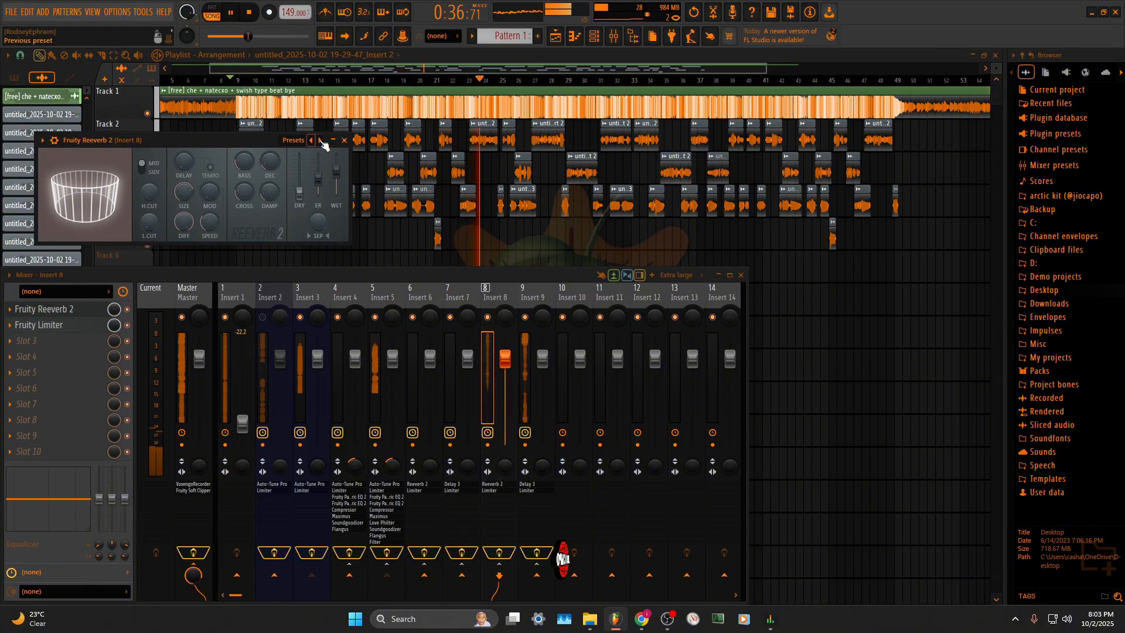
left_click(345, 141)
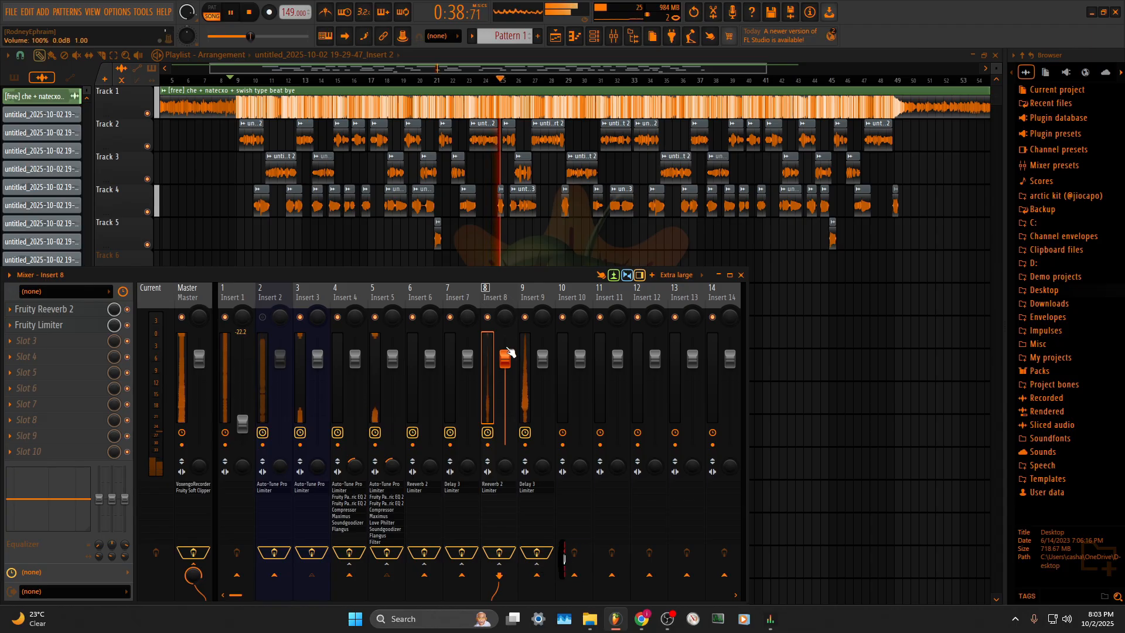
Adjust the wet output of Fruity Delay 3 on Insert 9 during playback and close the plugin
left_click(536, 299)
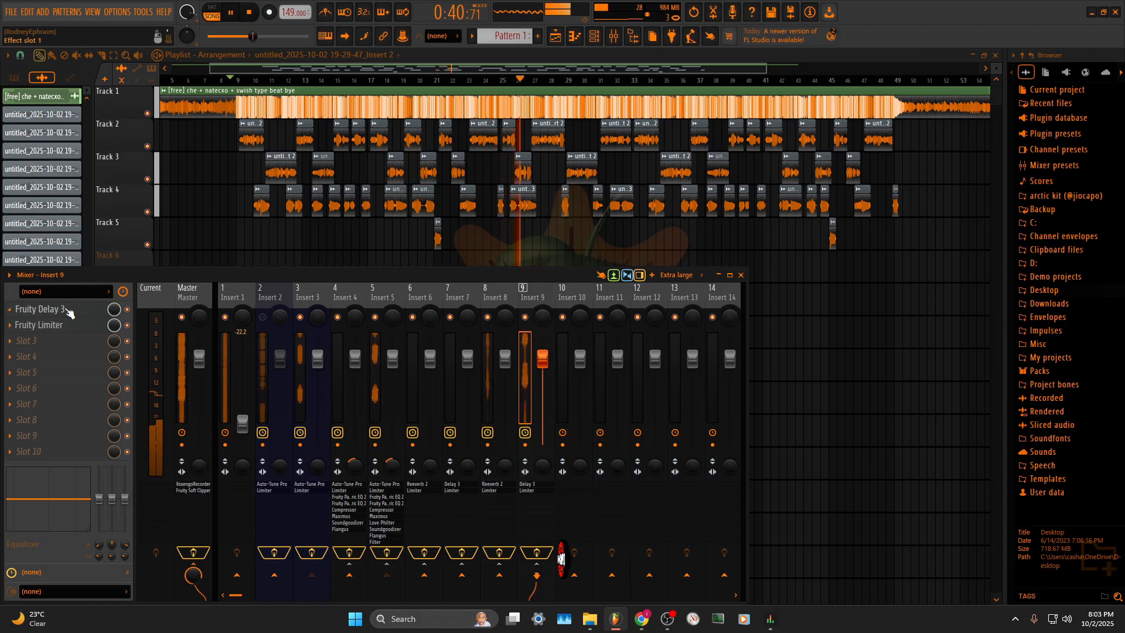
left_click(39, 308)
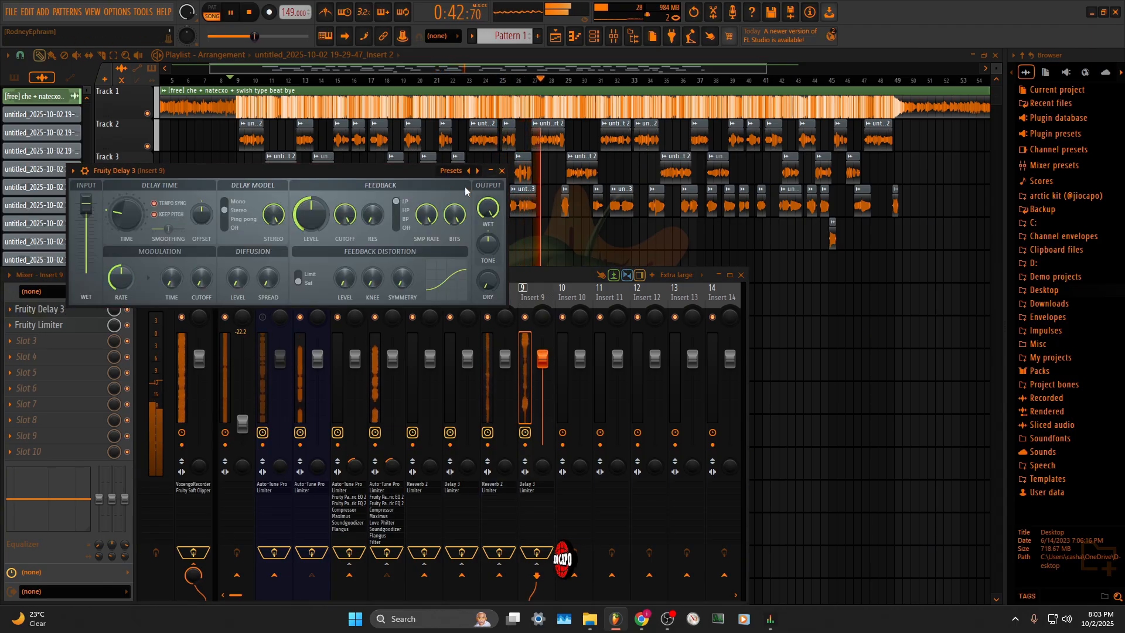
left_click_drag(488, 209, 491, 211)
left_click(502, 170)
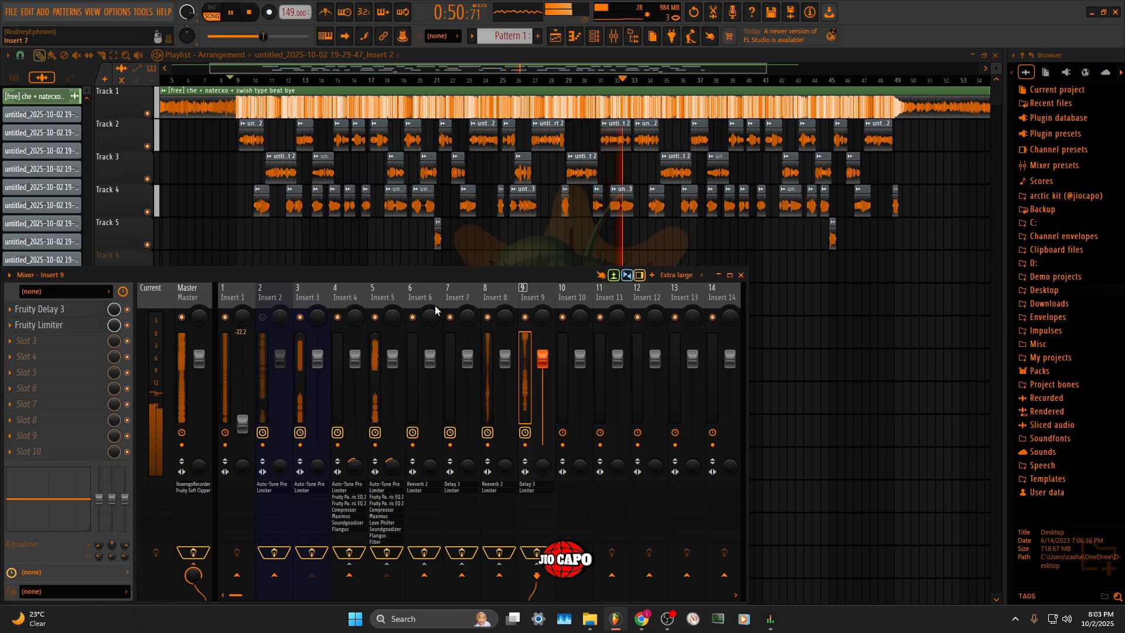
Adjust the stereo separation of Inserts 4 and 5 during playback, bringing Insert 5 to about 31% separated, and stop playback
left_click(383, 292)
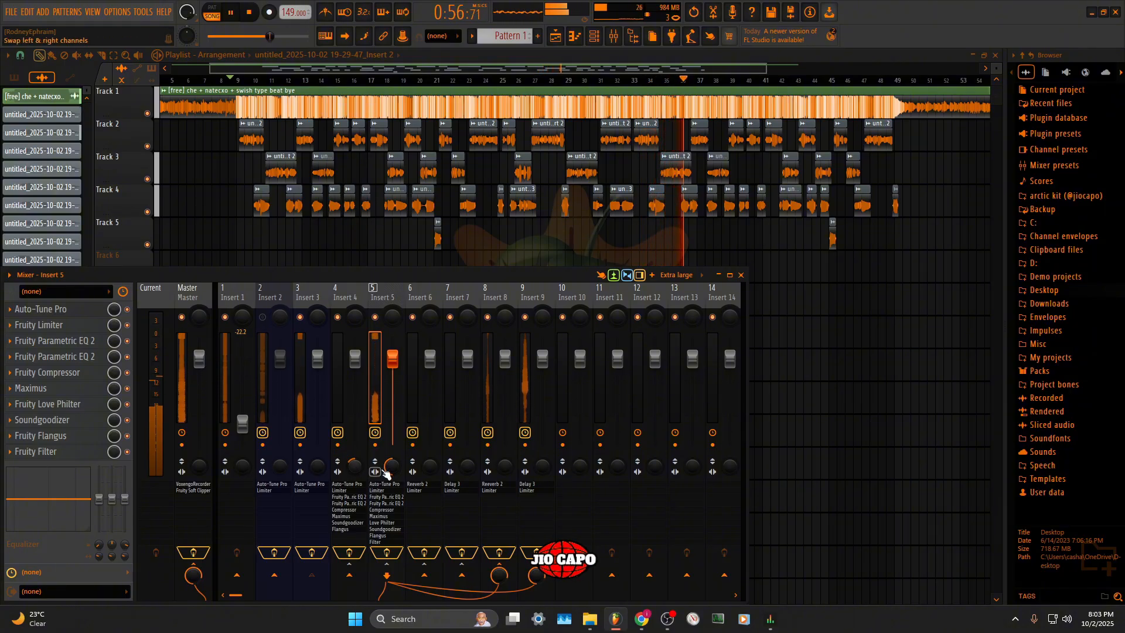
left_click_drag(391, 468, 391, 454)
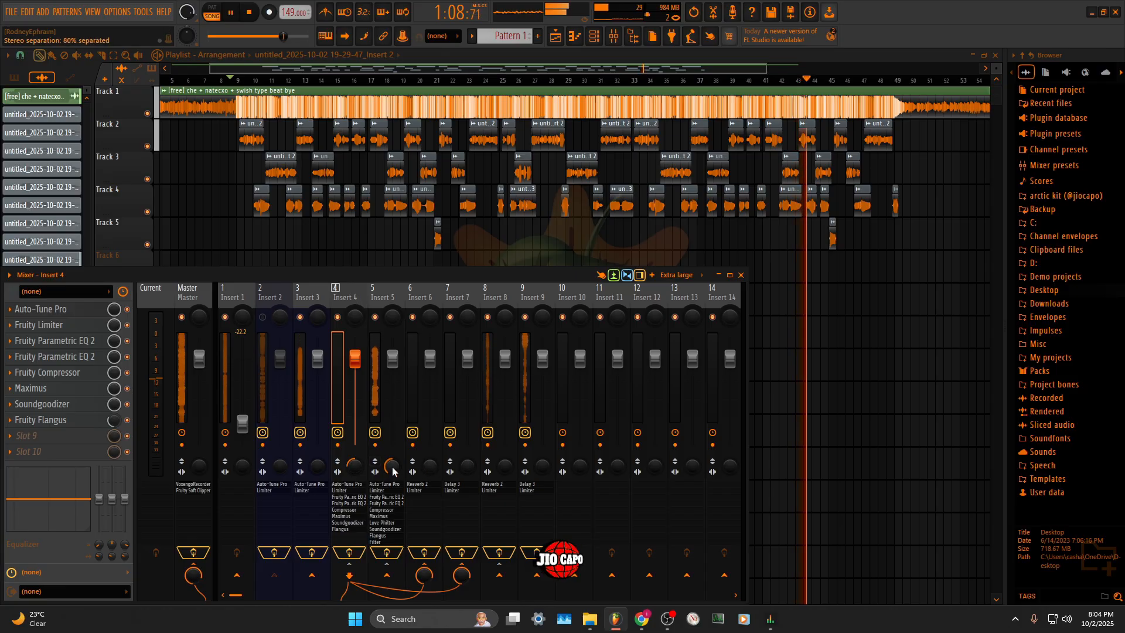
left_click_drag(393, 470, 394, 438)
key("space")
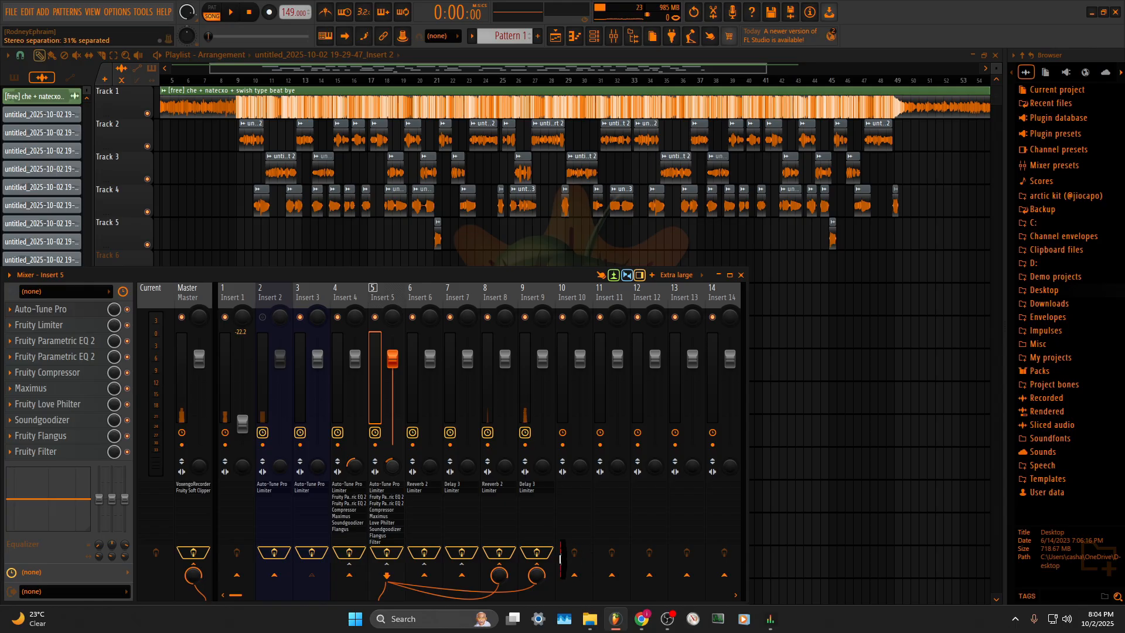
Reduce Insert 4's stereo separation and widen the reverb and delay tracks on Inserts 6 to 9
left_click_drag(358, 475, 358, 472)
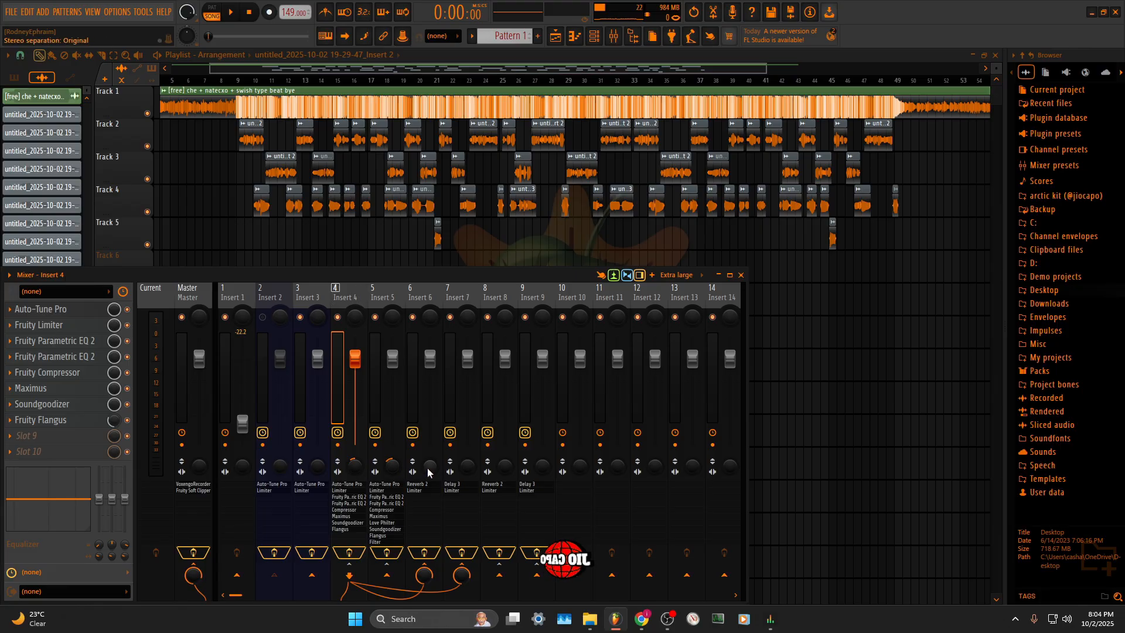
left_click(441, 475)
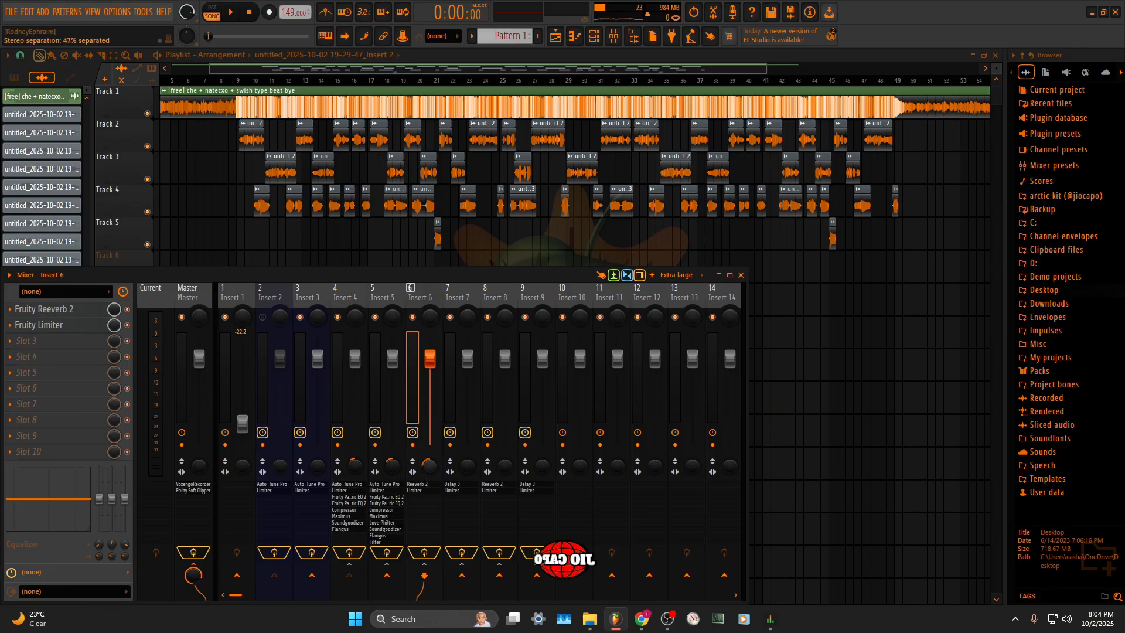
left_click(449, 474)
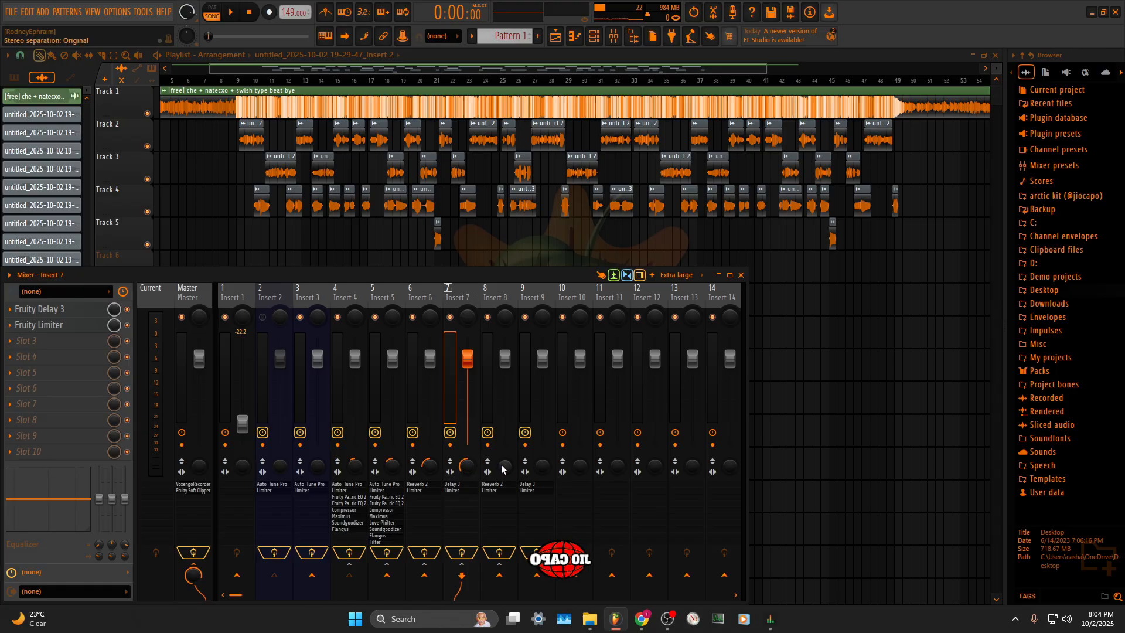
left_click_drag(502, 468, 502, 457)
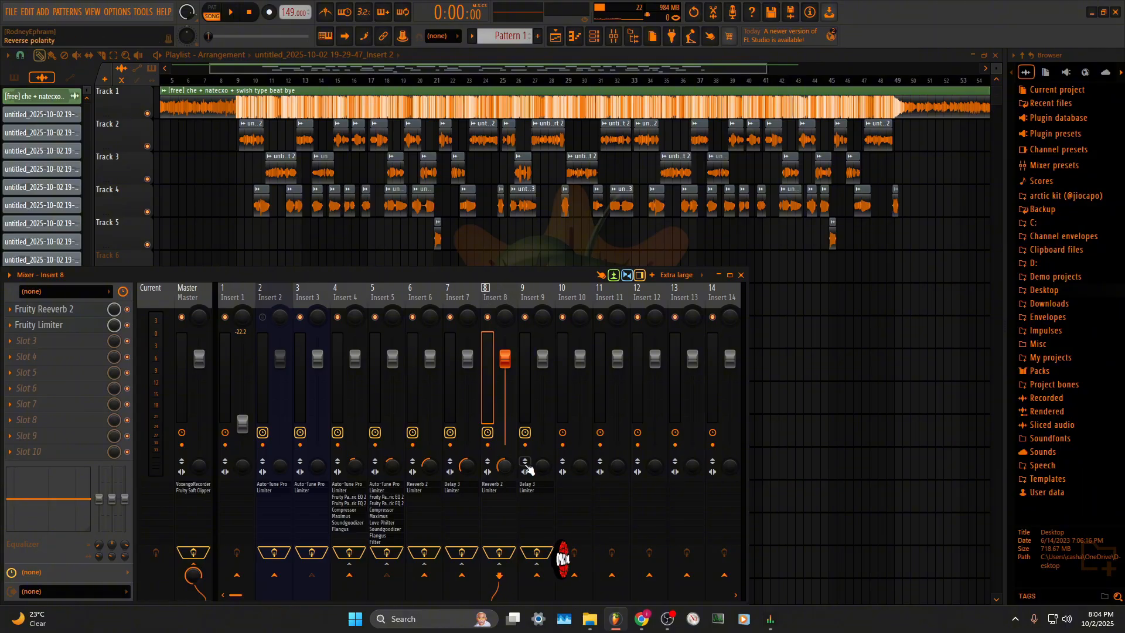
left_click_drag(543, 466, 543, 454)
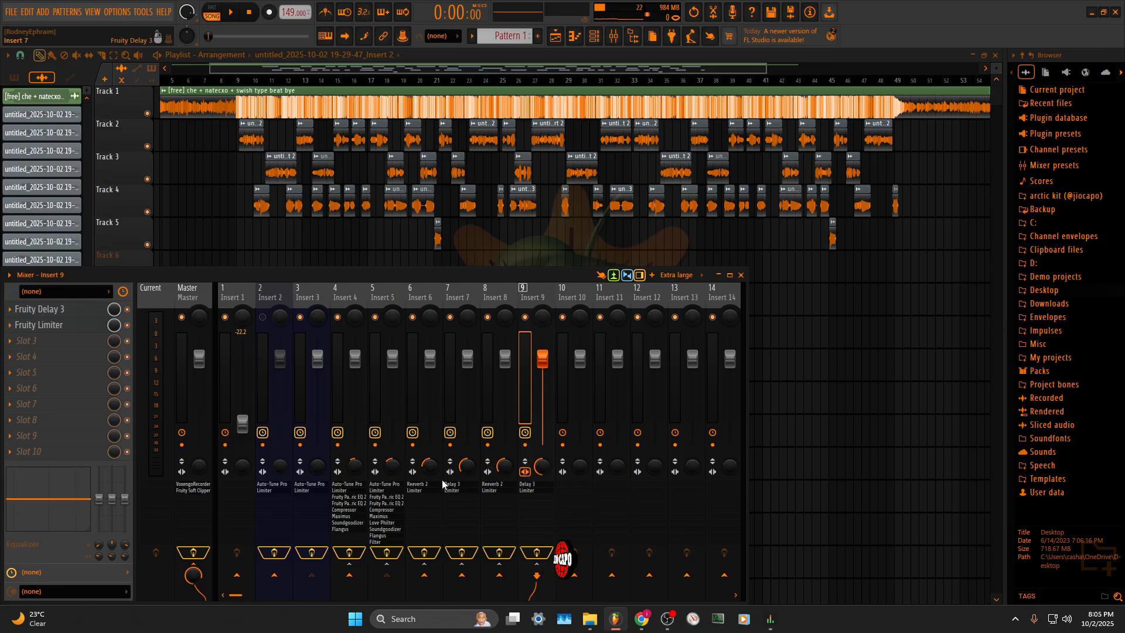
Swap the left and right channels on Inserts 6 and 9, and reverse the polarity on Inserts 7 and 8
left_click(413, 471)
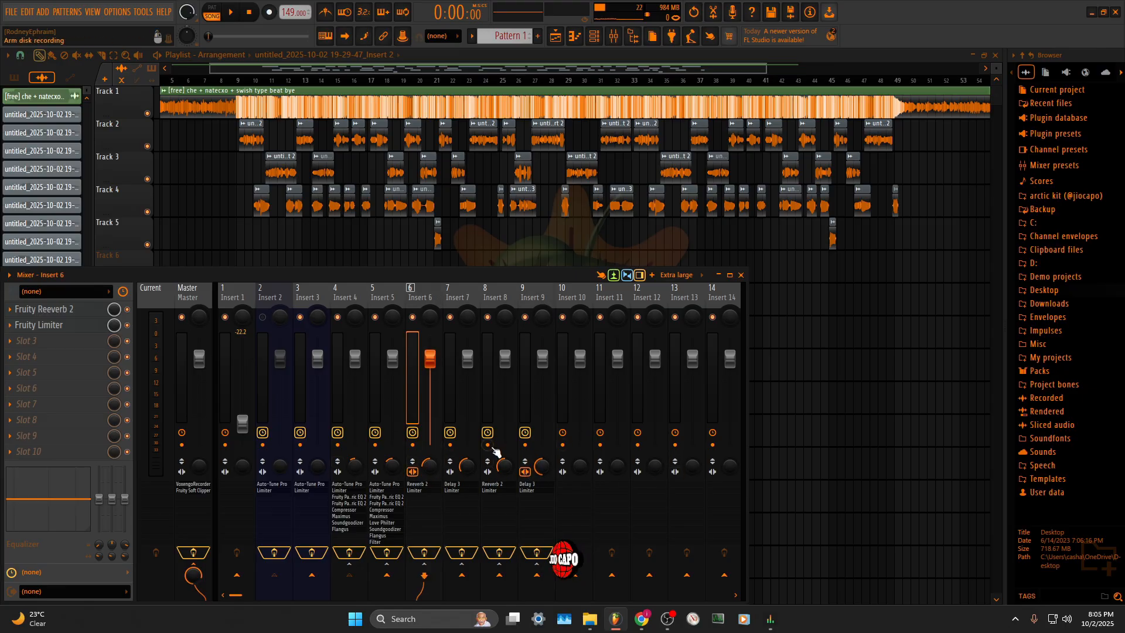
left_click(450, 461)
left_click(488, 462)
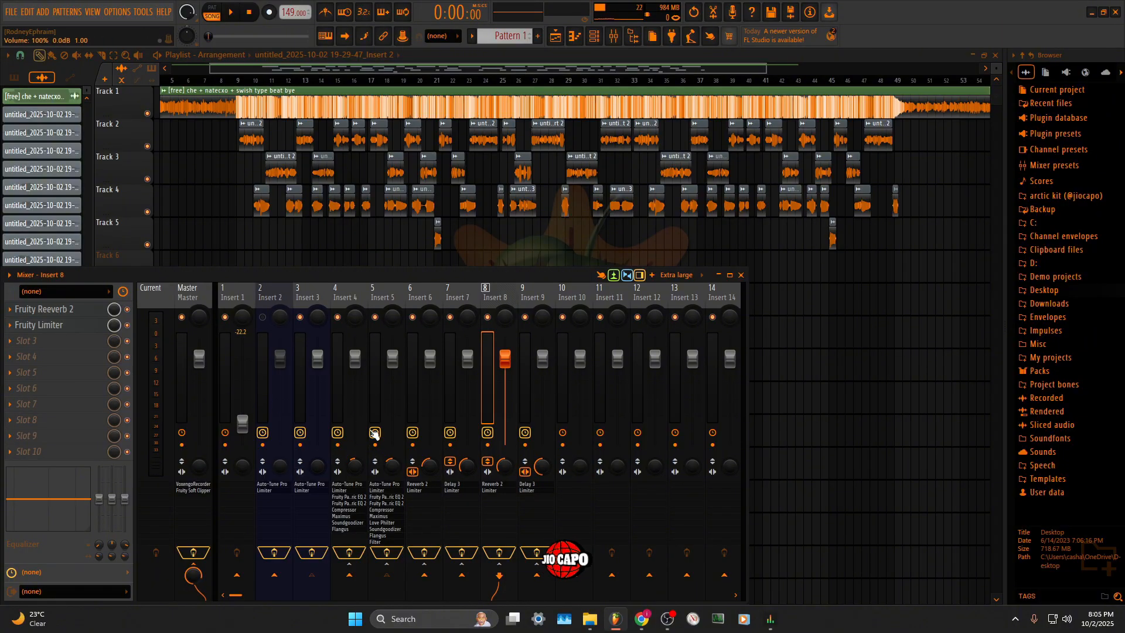
Start playback and raise the beat's fader on Insert 1 back to about 0 dB
left_click(293, 298)
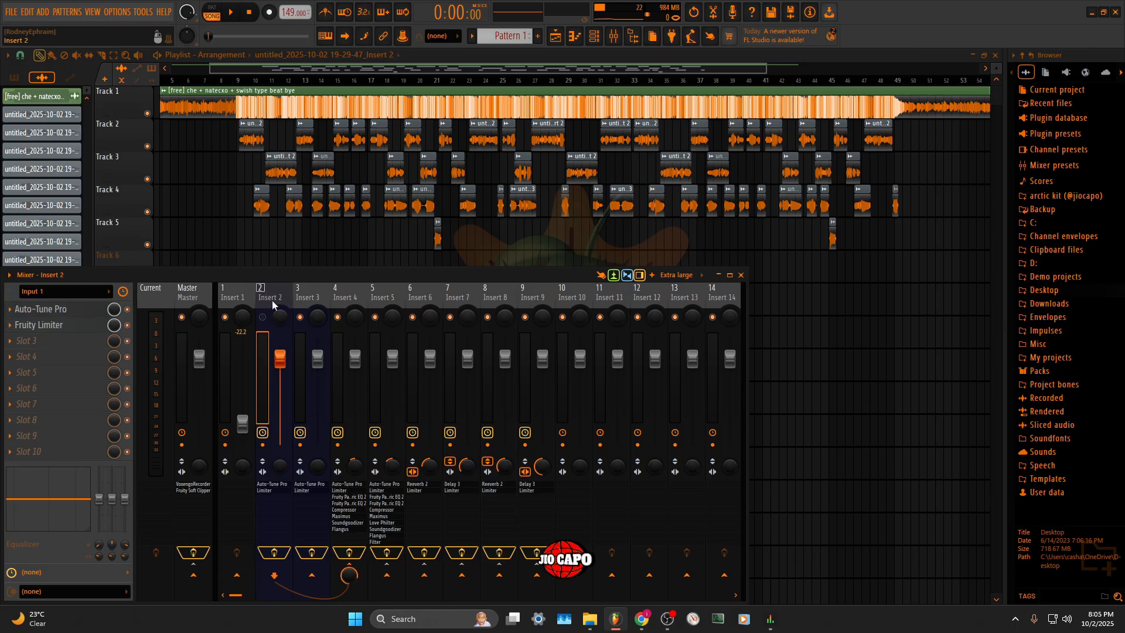
left_click(233, 13)
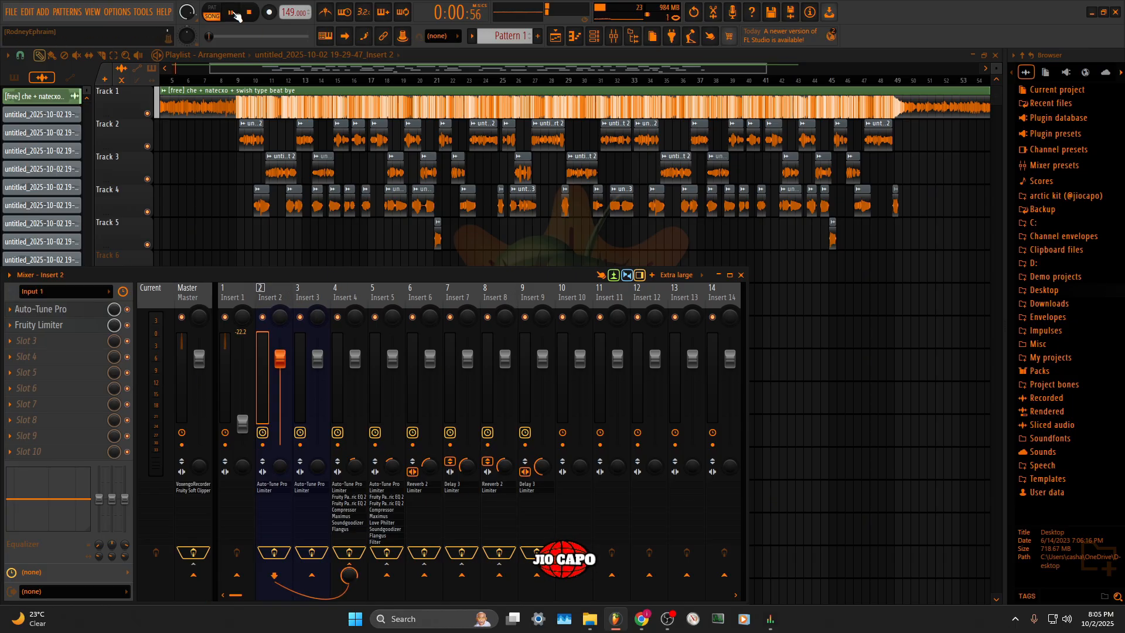
left_click_drag(242, 423, 242, 360)
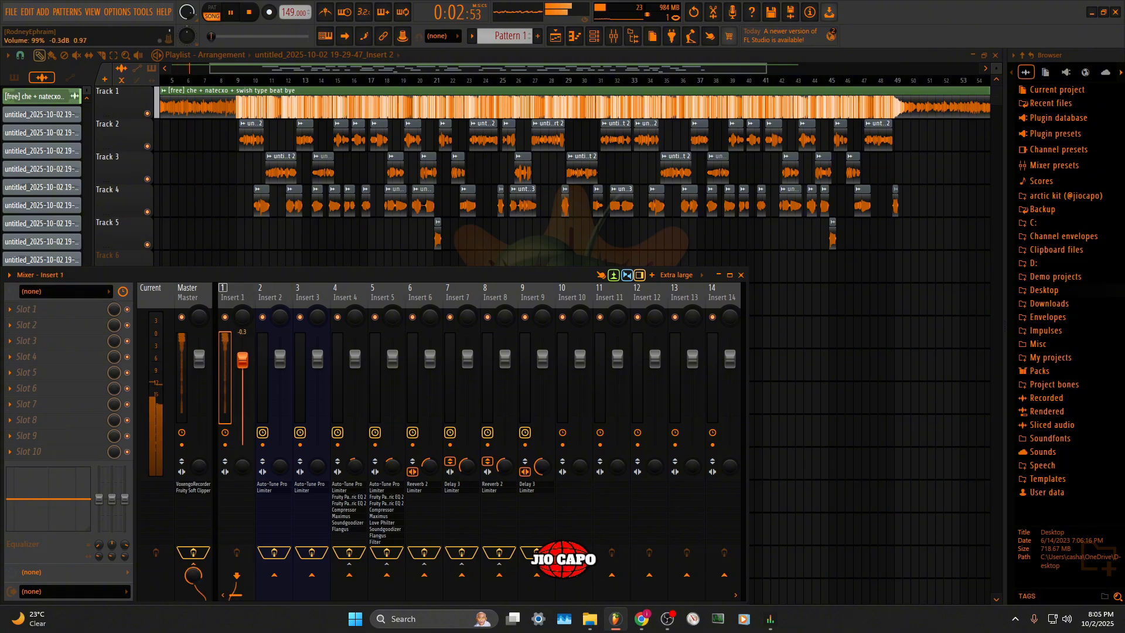
left_click(192, 293)
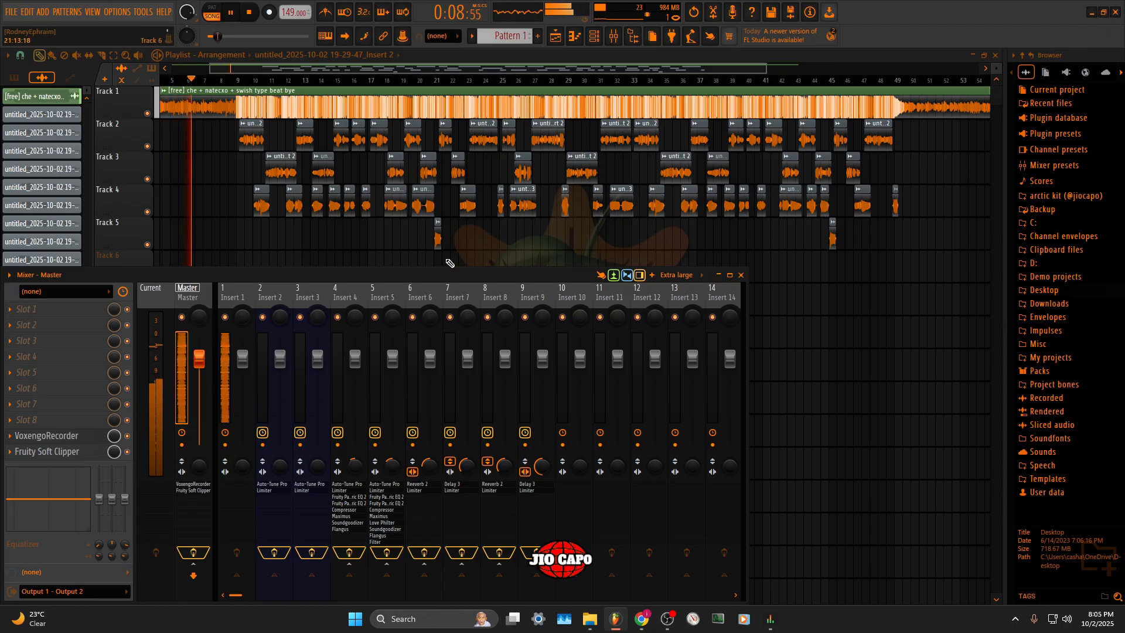
left_click_drag(430, 68, 419, 68)
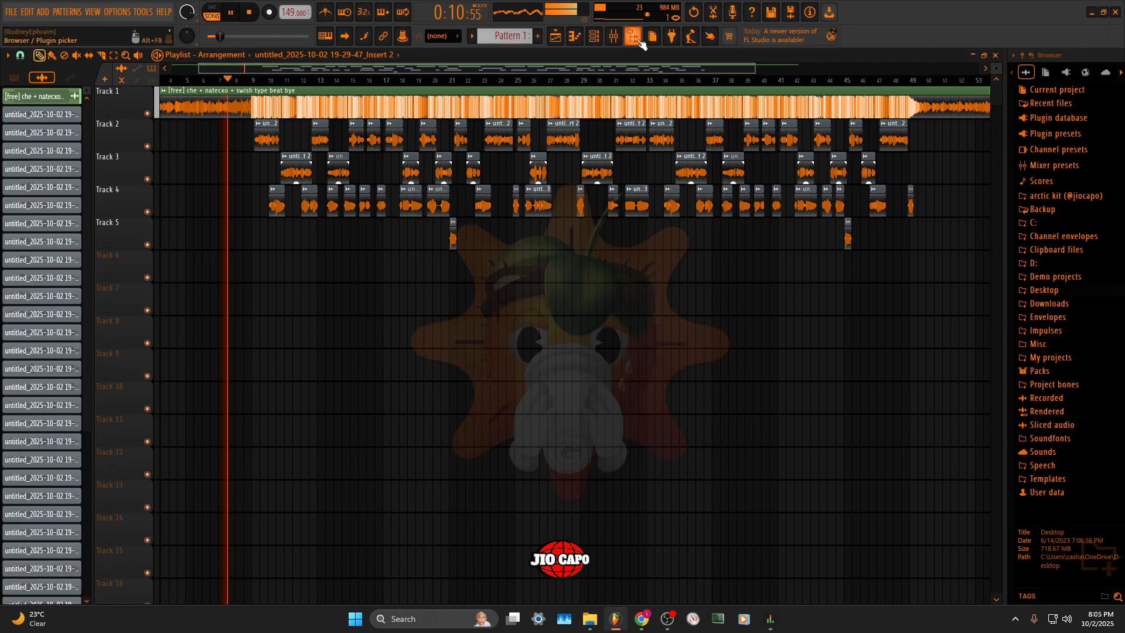
left_click_drag(580, 68, 554, 68)
left_click(618, 36)
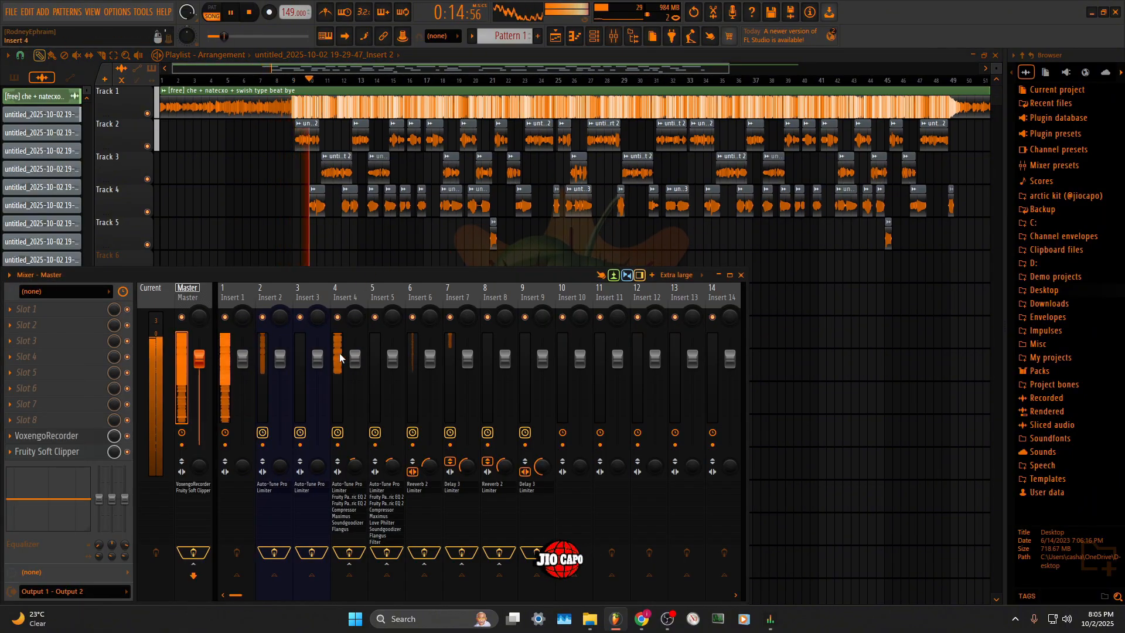
Raise Insert 4's volume to 4.5 dB and set the Fruity Compressor gain on Insert 5 to about 15 dB
left_click_drag(355, 357, 392, 338)
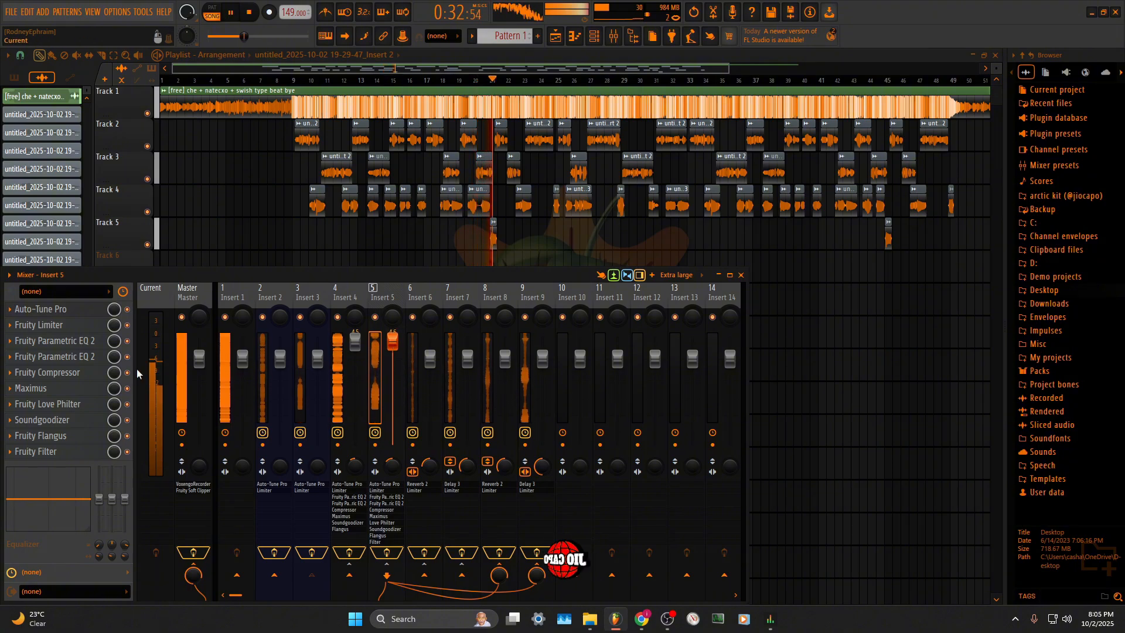
left_click(47, 372)
left_click_drag(311, 225, 310, 220)
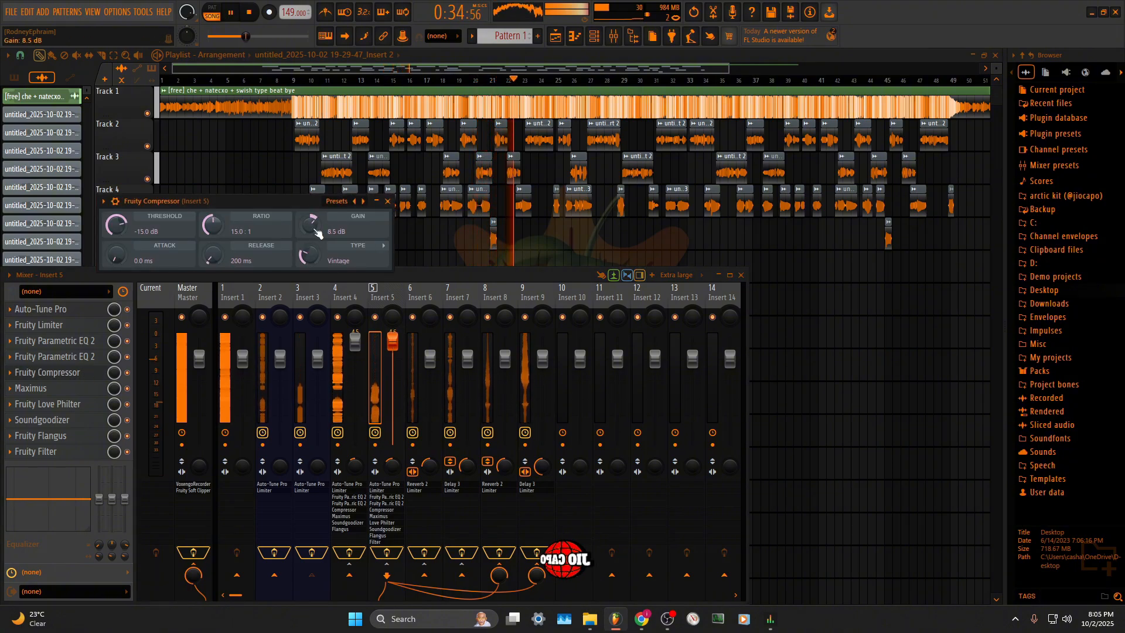
left_click_drag(393, 341, 392, 359)
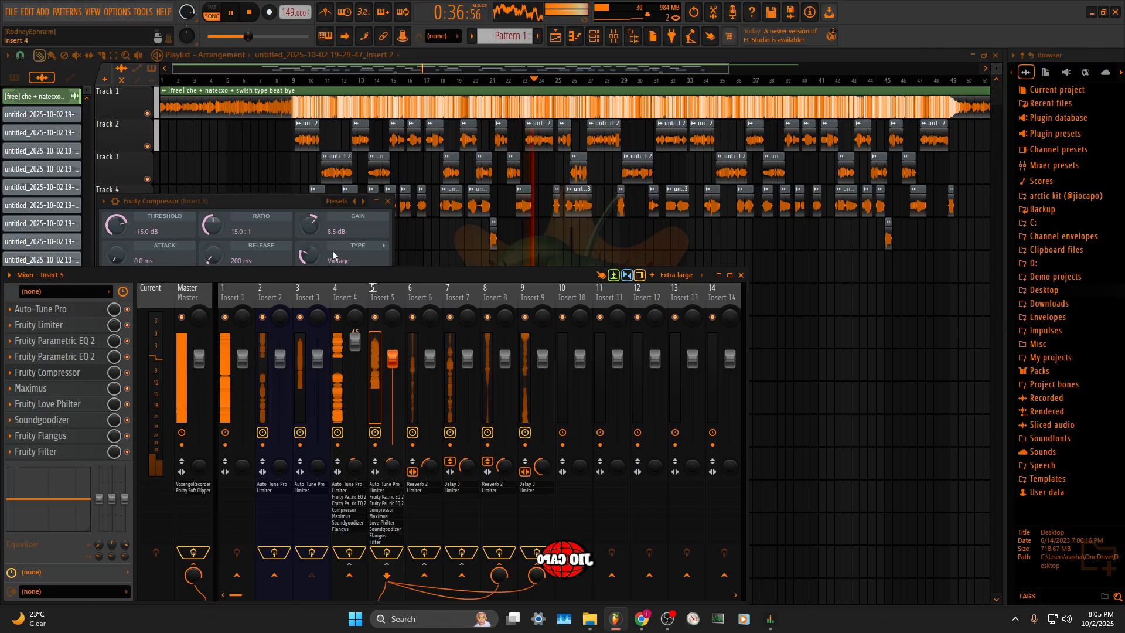
left_click_drag(311, 225, 310, 218)
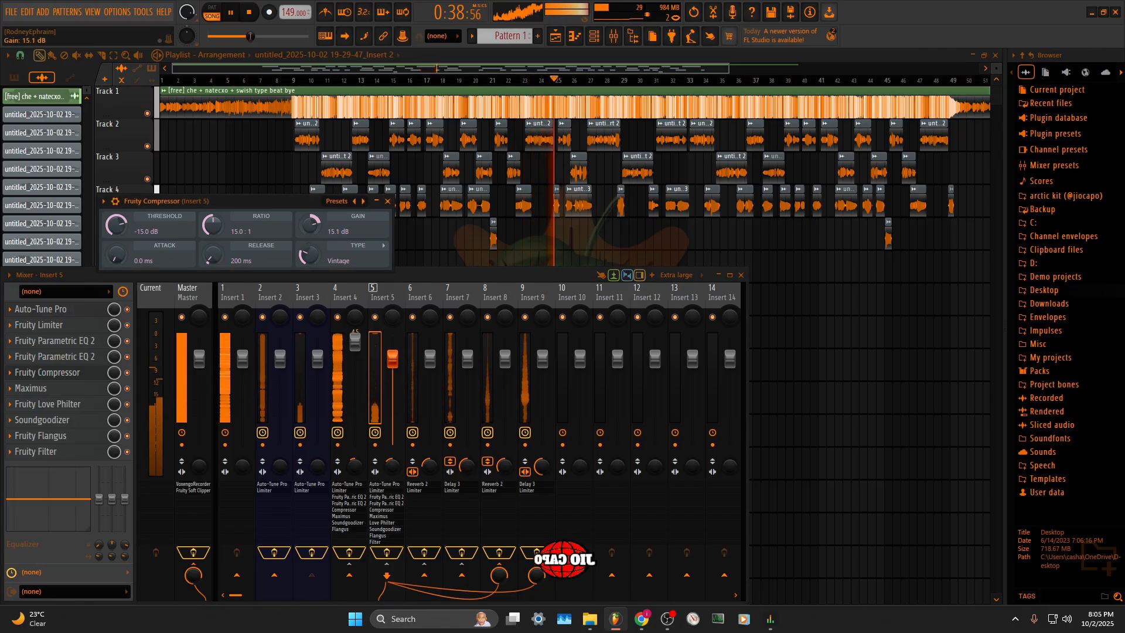
Adjust the X/Y modulation in Fruity Love Philter on Insert 5 to about 59% X, and close the plugin
left_click(105, 403)
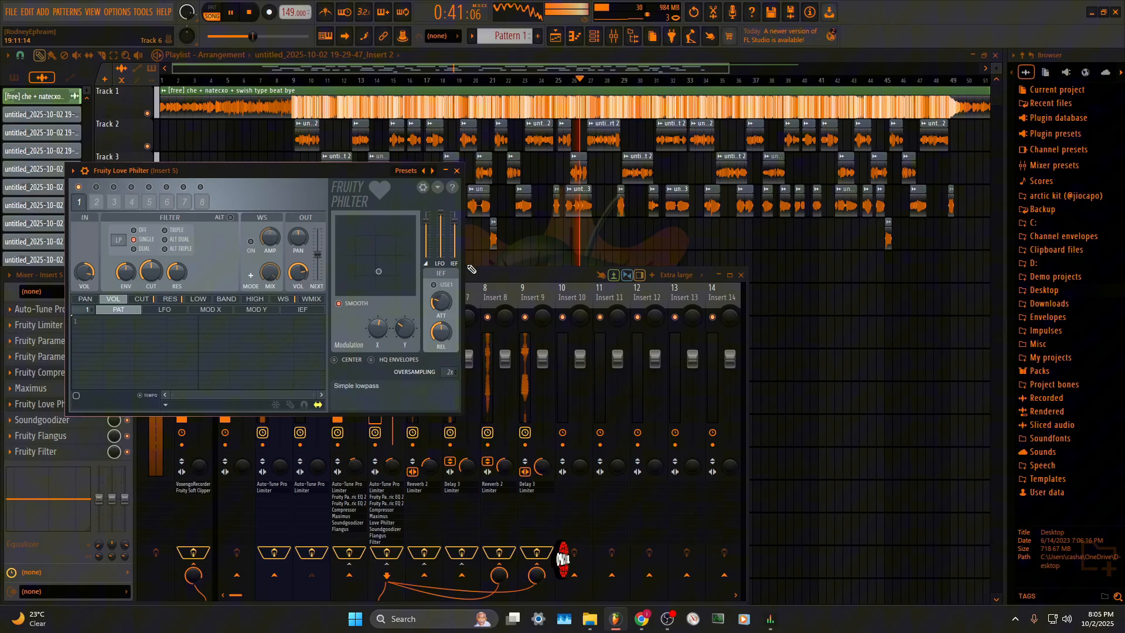
left_click(457, 171)
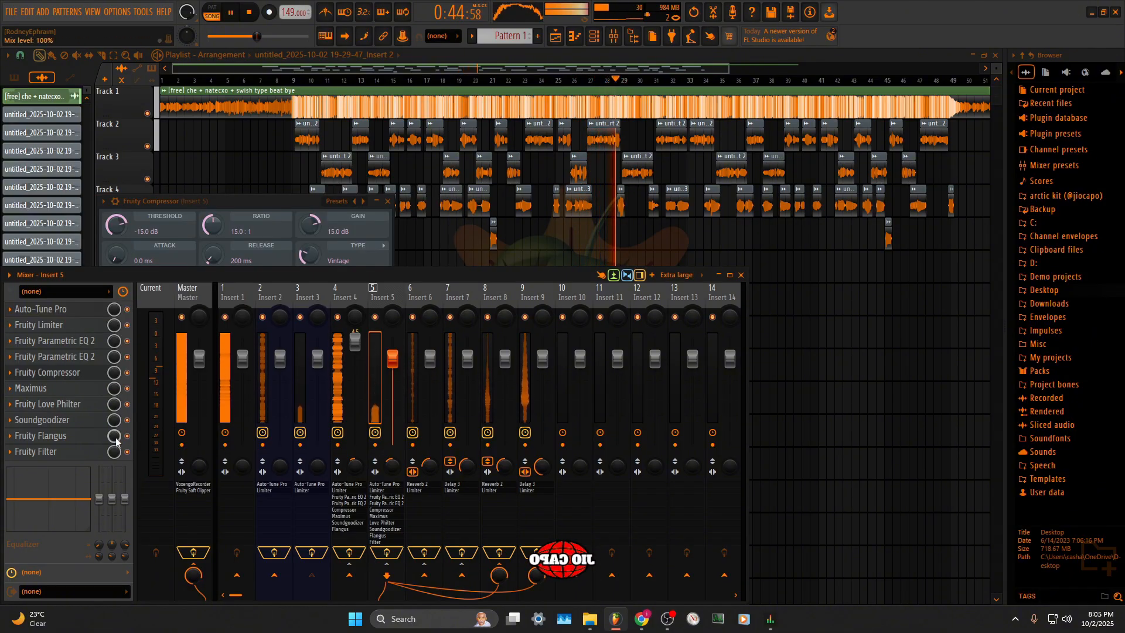
left_click(69, 440)
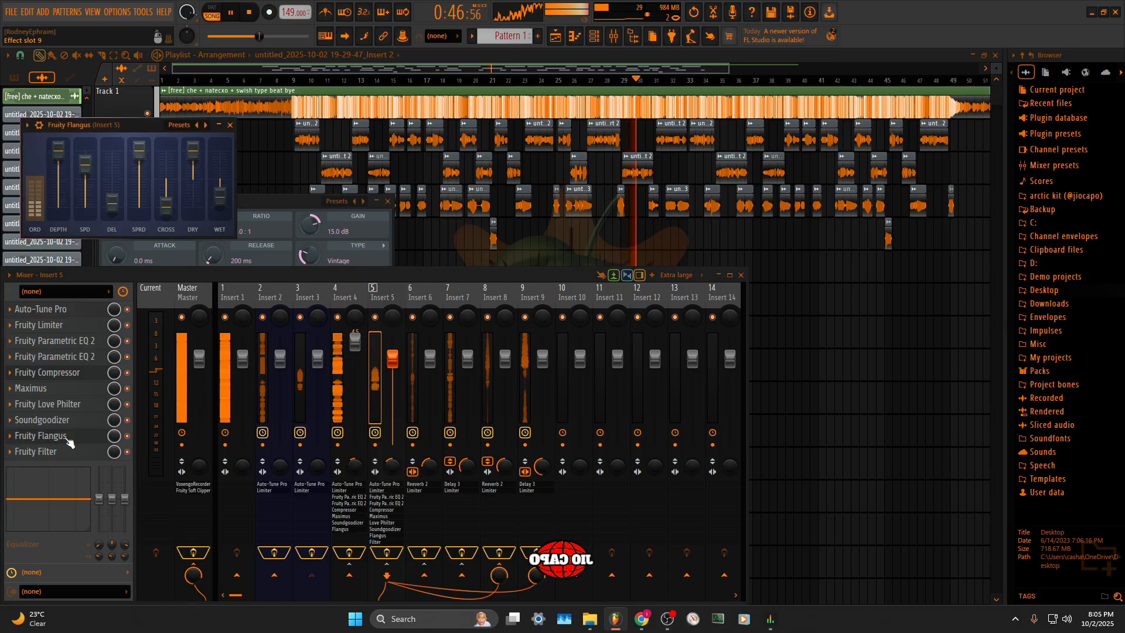
left_click(64, 436)
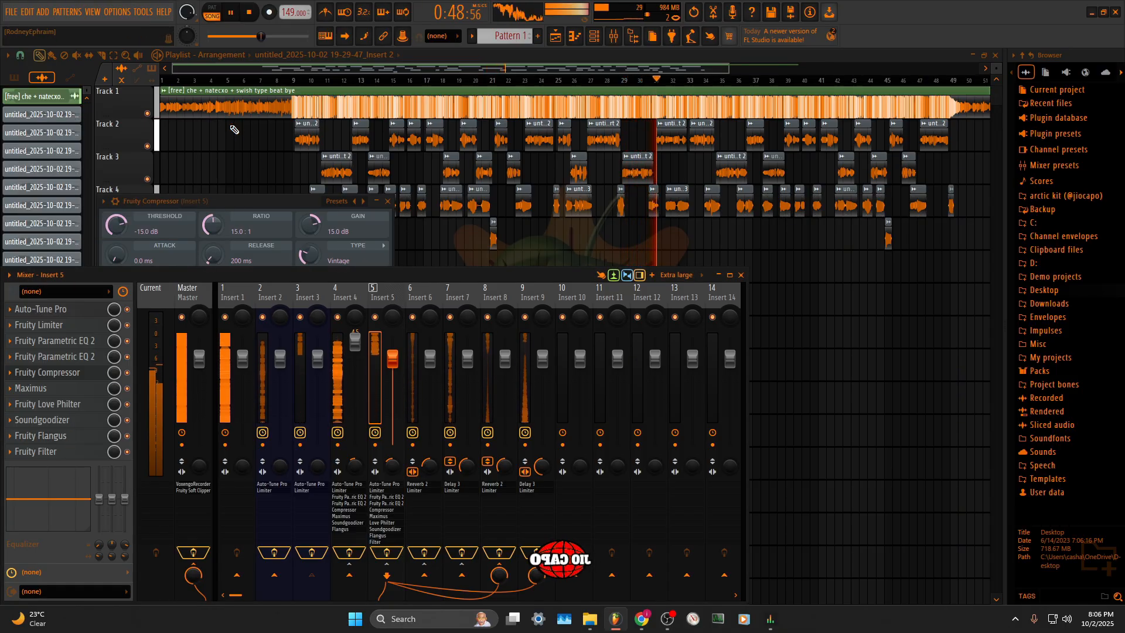
left_click(88, 403)
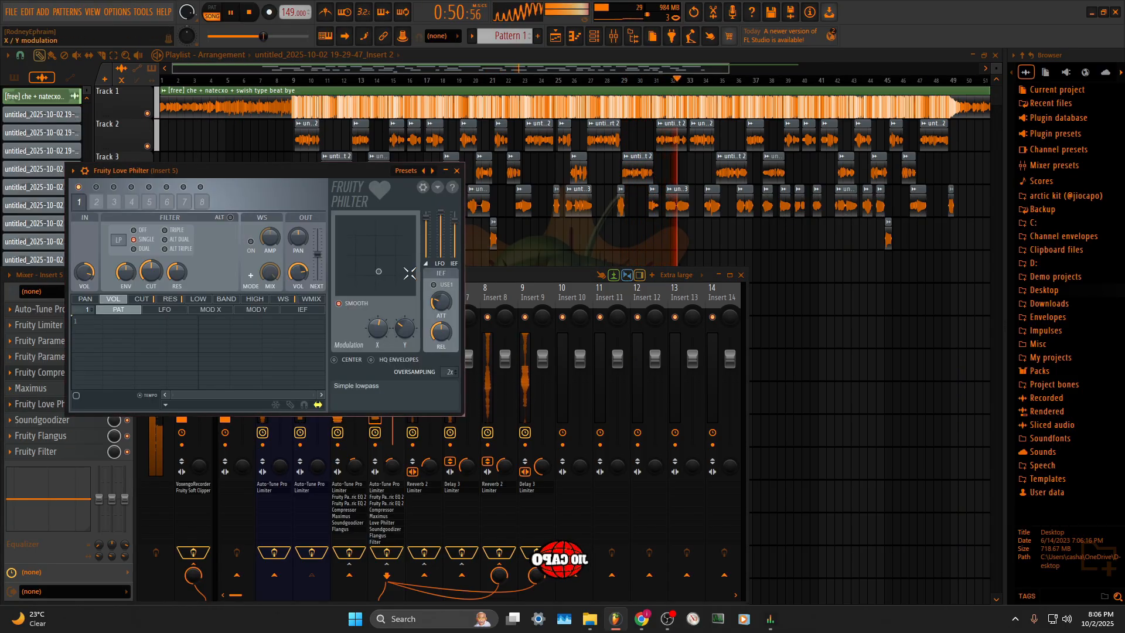
left_click_drag(381, 263, 382, 269)
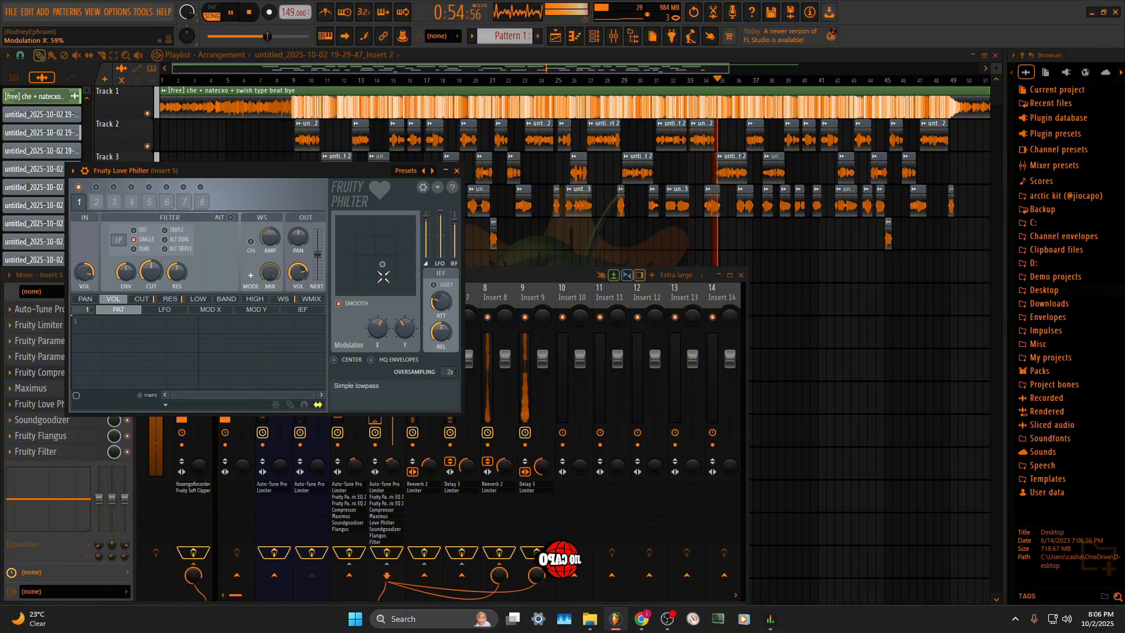
left_click(457, 171)
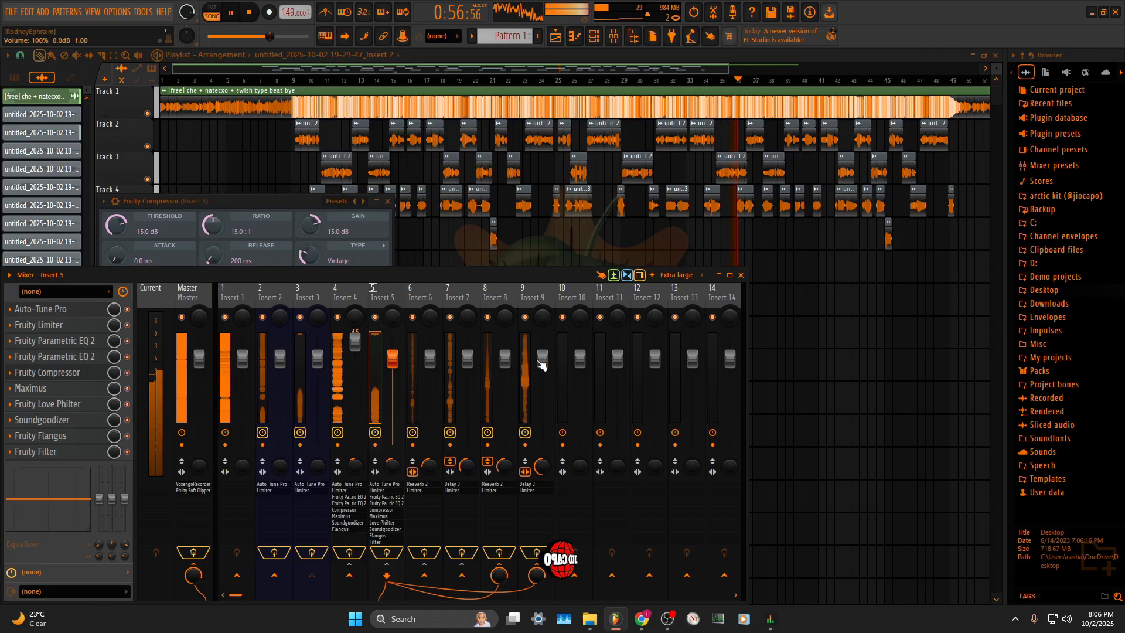
Lower the effect track faders to -4.0 dB on Insert 9, -2.0 dB on Insert 8, -3.0 dB on Insert 7 and -1.5 dB on Insert 6
left_click(542, 366)
left_click_drag(542, 368, 505, 366)
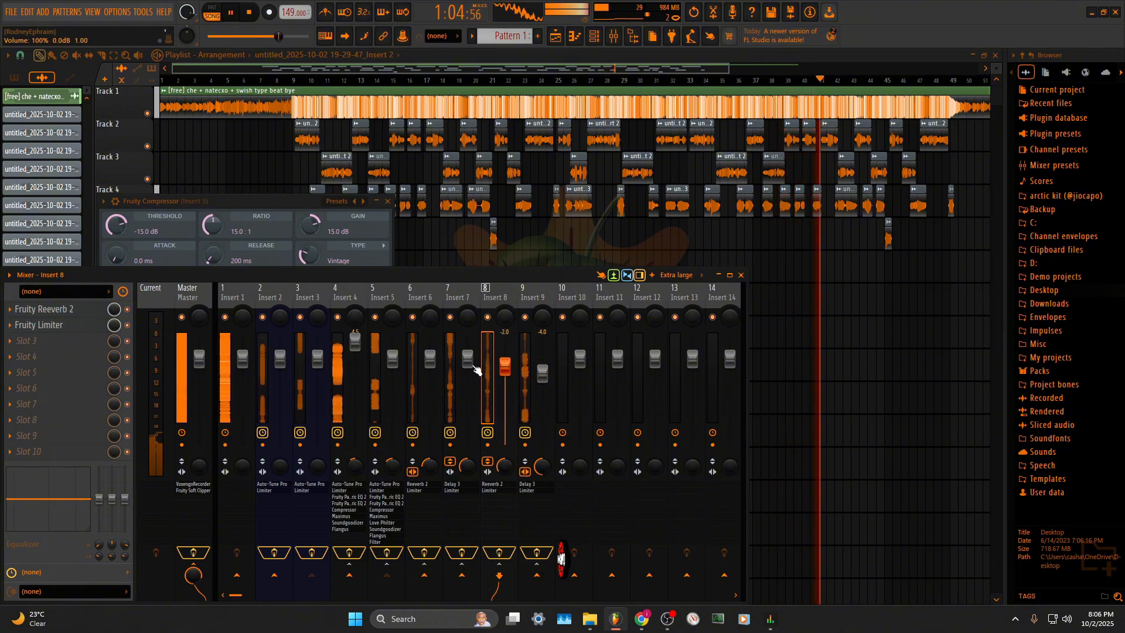
left_click_drag(469, 359, 468, 370)
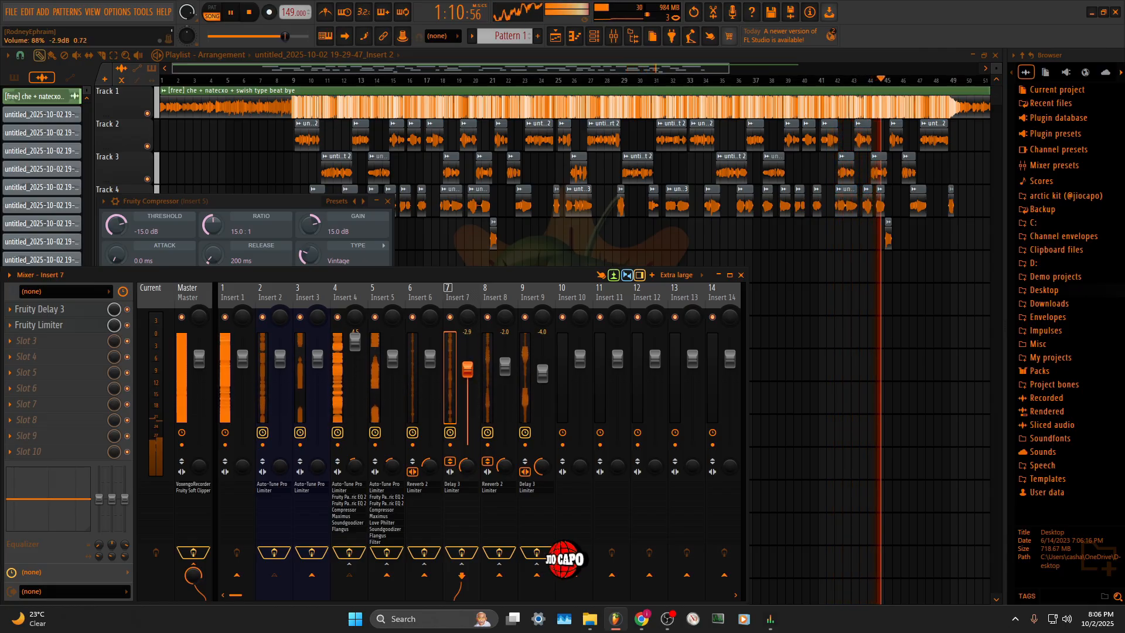
left_click_drag(430, 359, 431, 364)
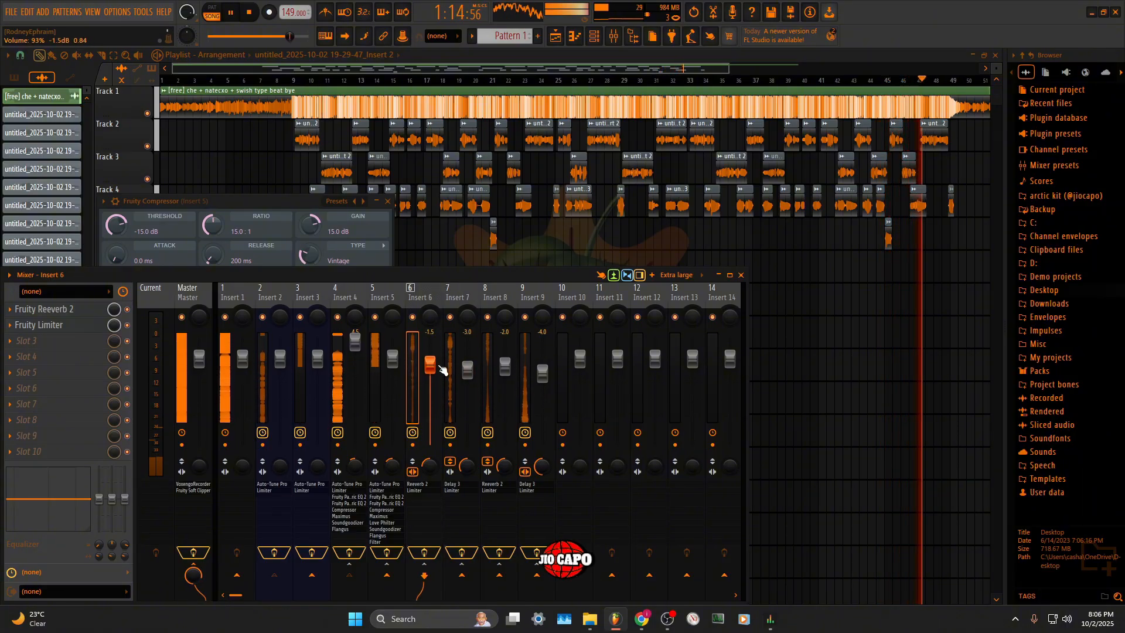
Raise Insert 5's volume to 3.0 dB, then close its compressor and stop playback
left_click(358, 344)
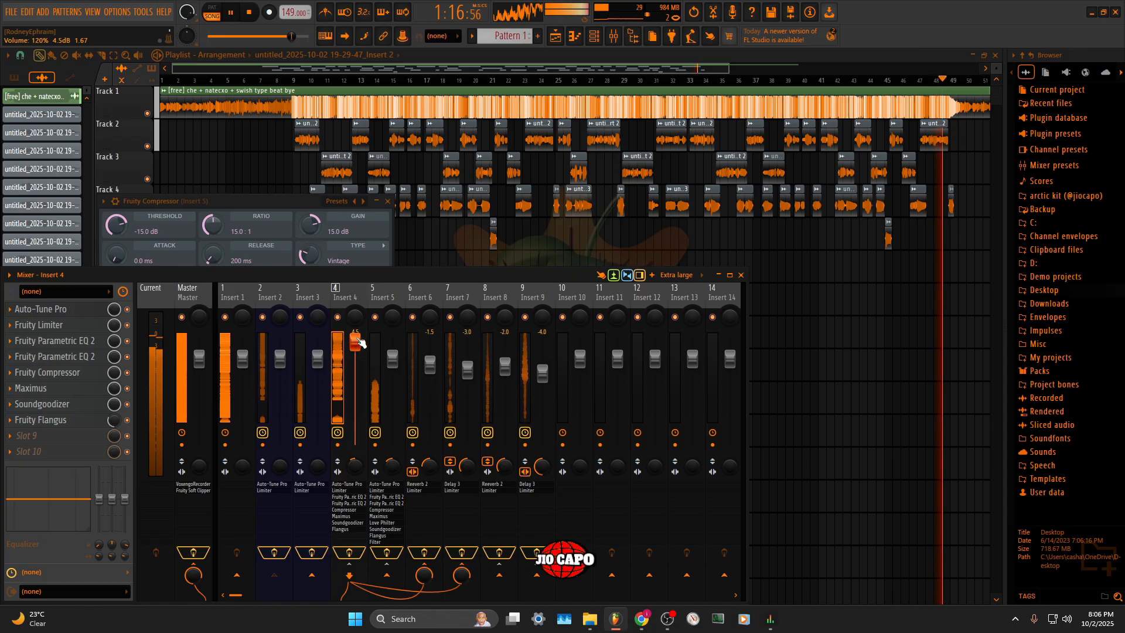
left_click_drag(393, 357, 393, 349)
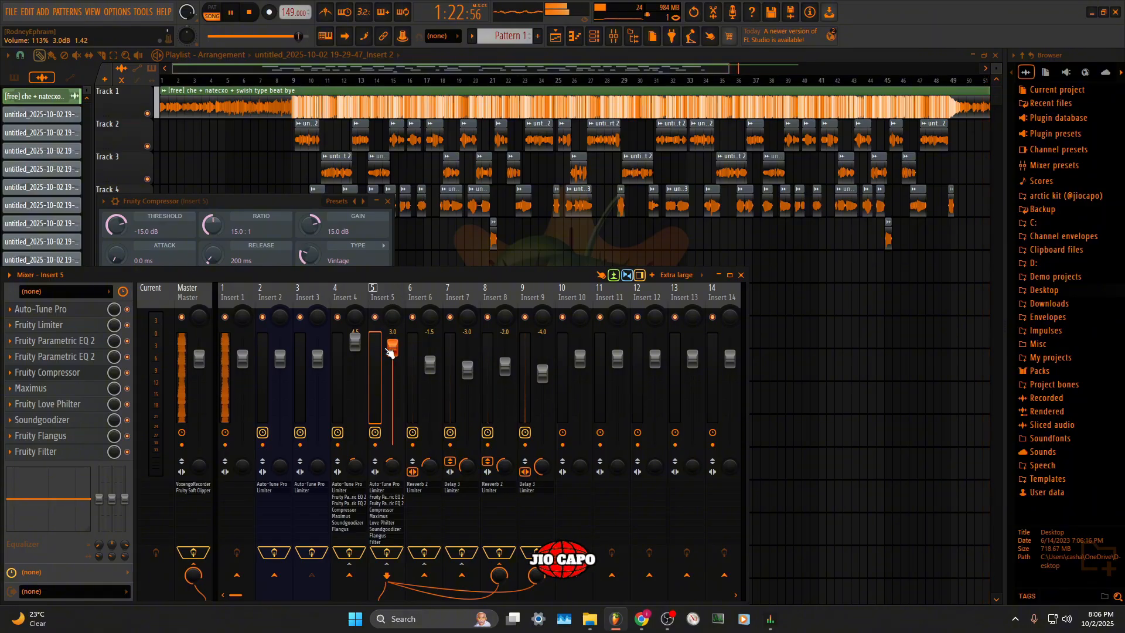
left_click(316, 296)
left_click(245, 300)
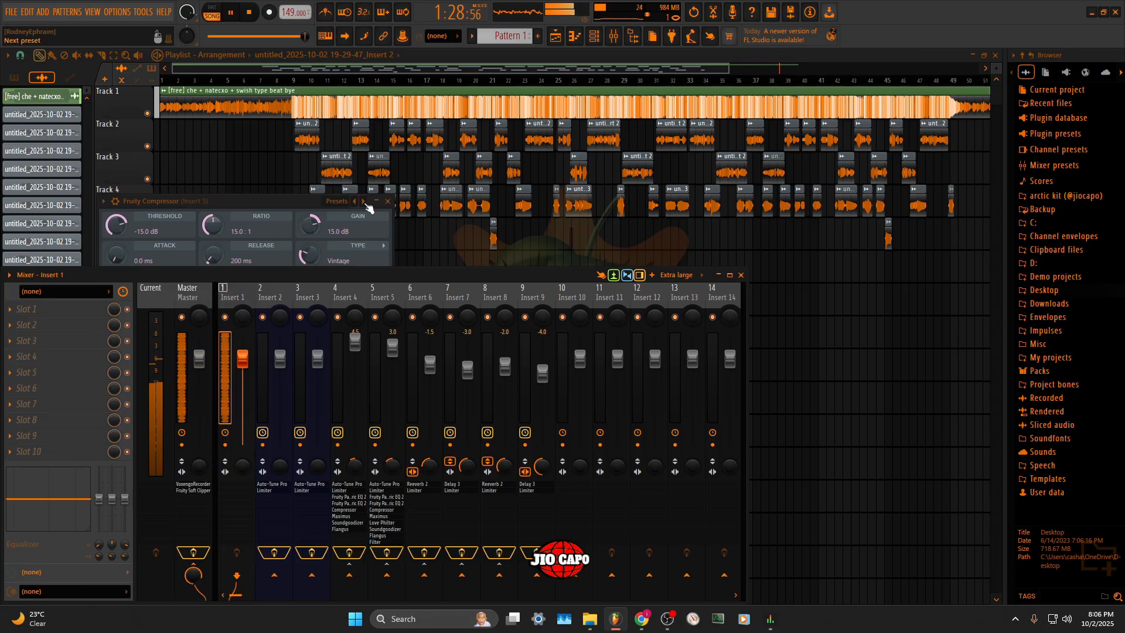
left_click(388, 202)
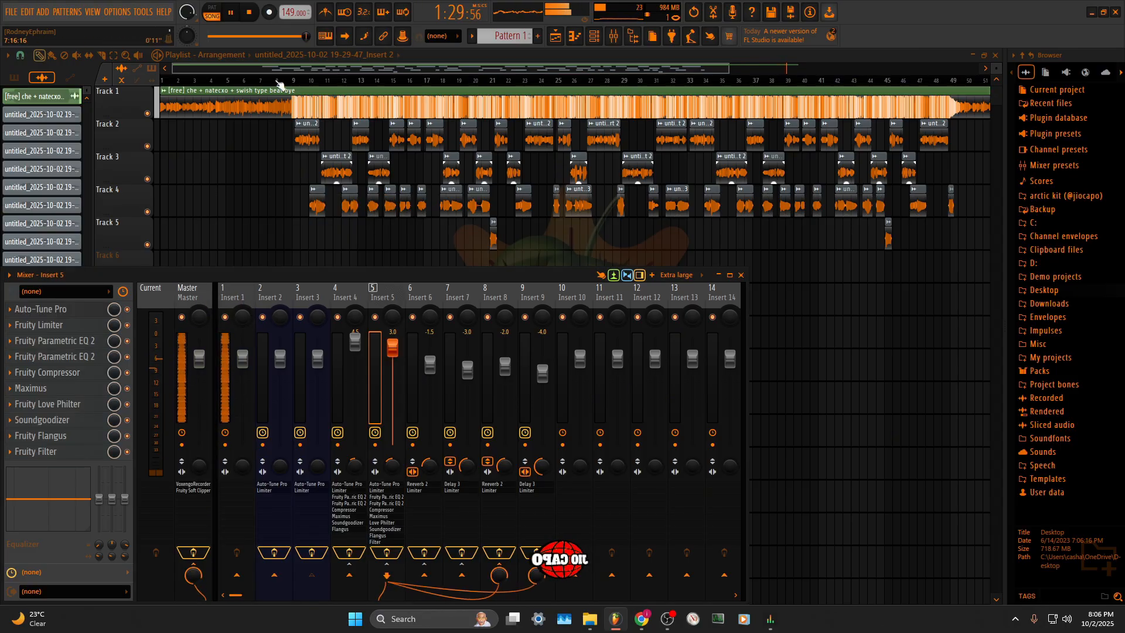
left_click(249, 12)
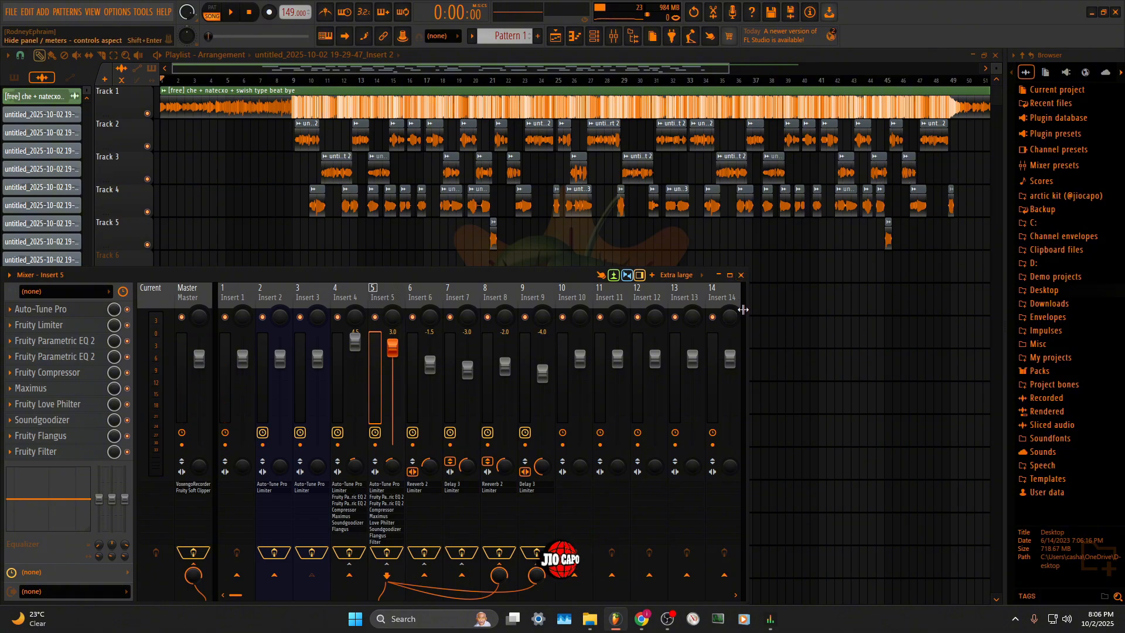
Narrow the mixer so it ends at Insert 9, and restore the program window from its maximized size
left_click_drag(744, 311, 561, 314)
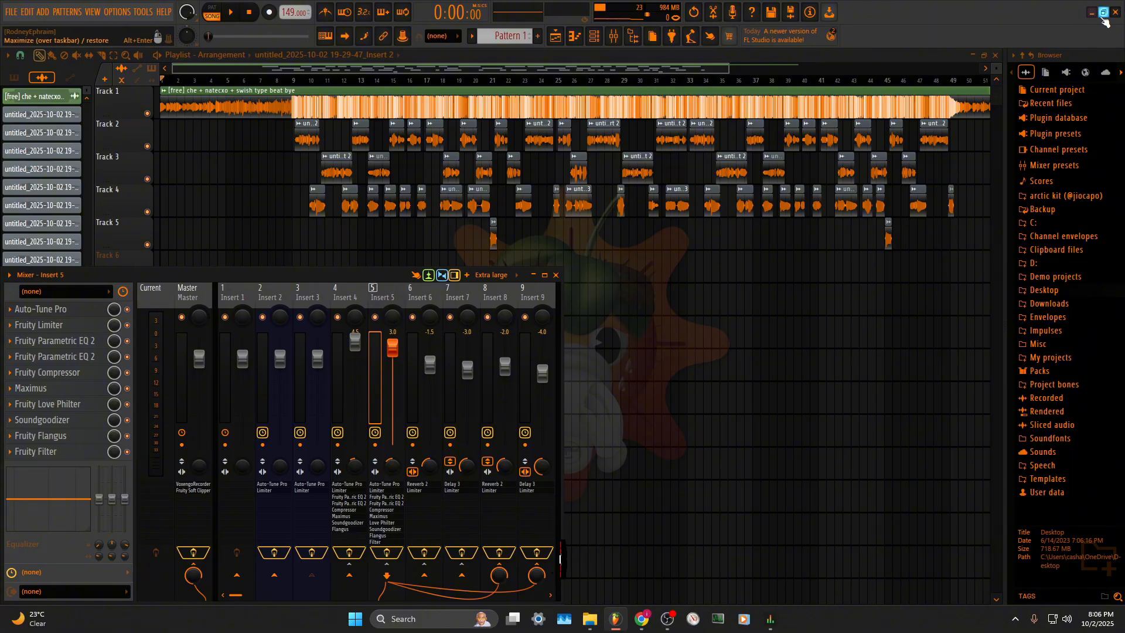
left_click(1103, 16)
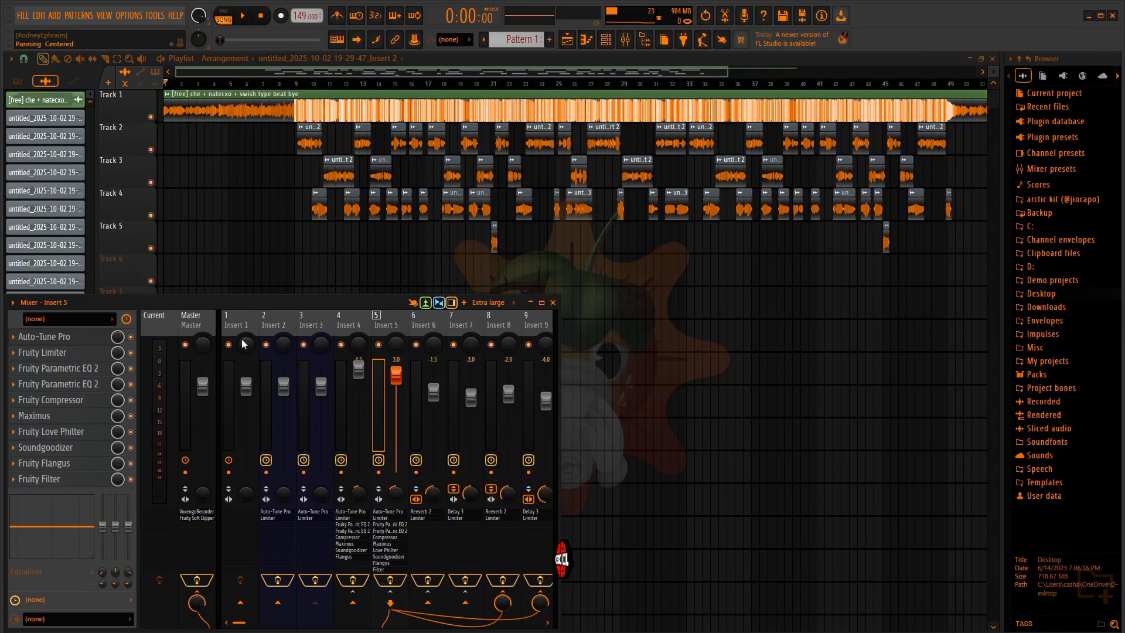
Step back and forth through the Master and Inserts 1 to 9, examining their effect chains and routing, and maximize the program window
left_click(202, 326)
left_click(240, 322)
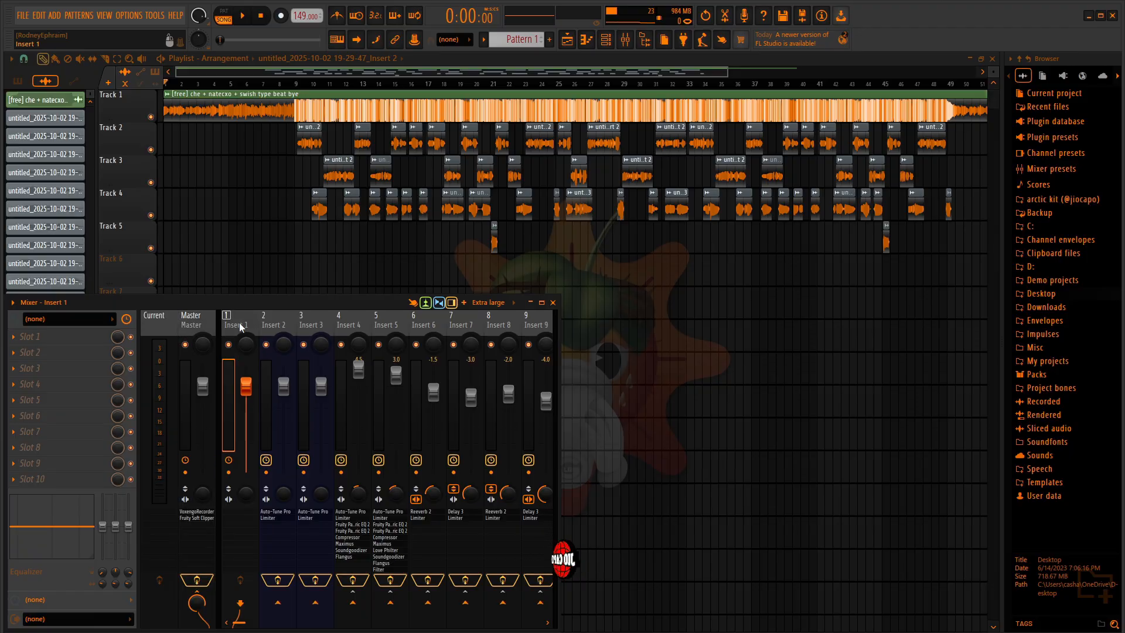
left_click(279, 322)
left_click(342, 319)
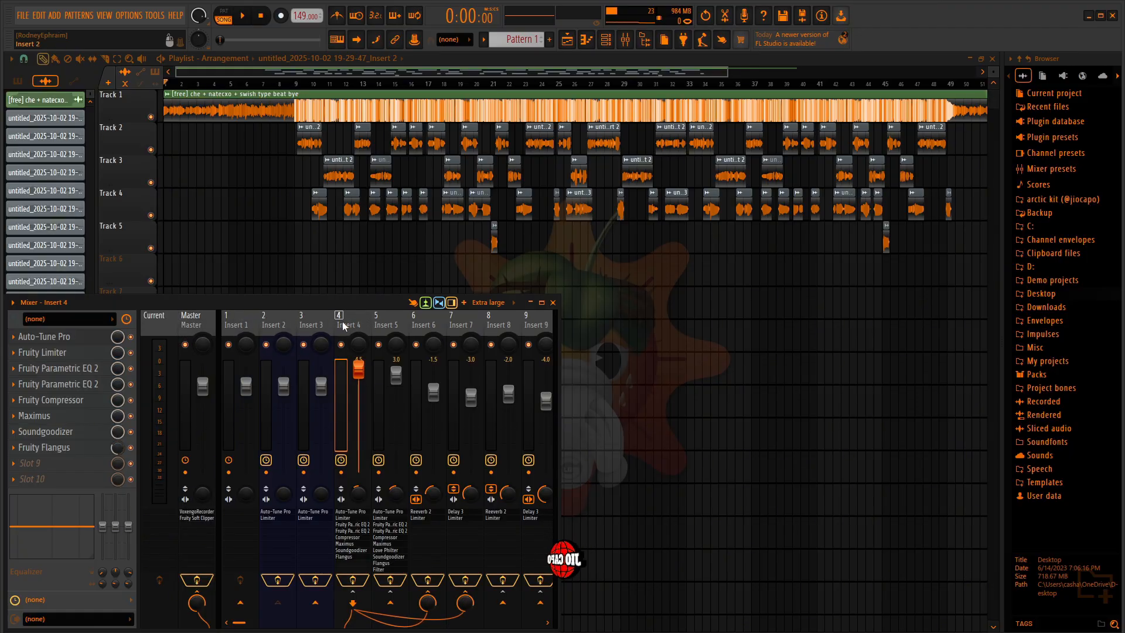
left_click(322, 322)
left_click(380, 319)
left_click(423, 318)
left_click(453, 318)
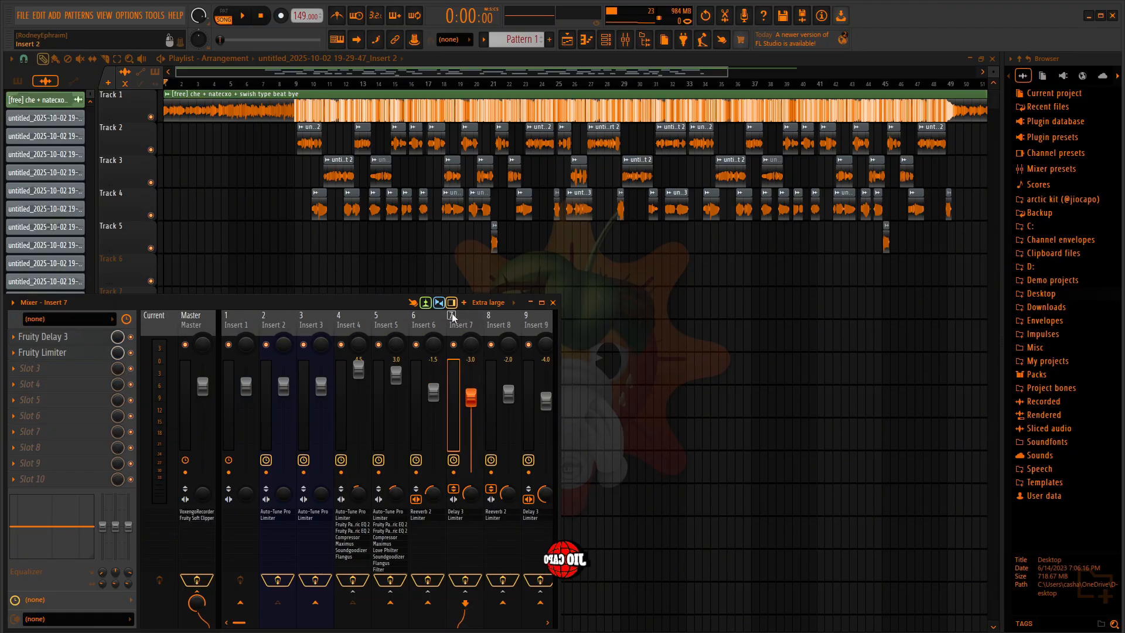
left_click(497, 318)
left_click(522, 321)
left_click(454, 324)
left_click(347, 328)
left_click(239, 328)
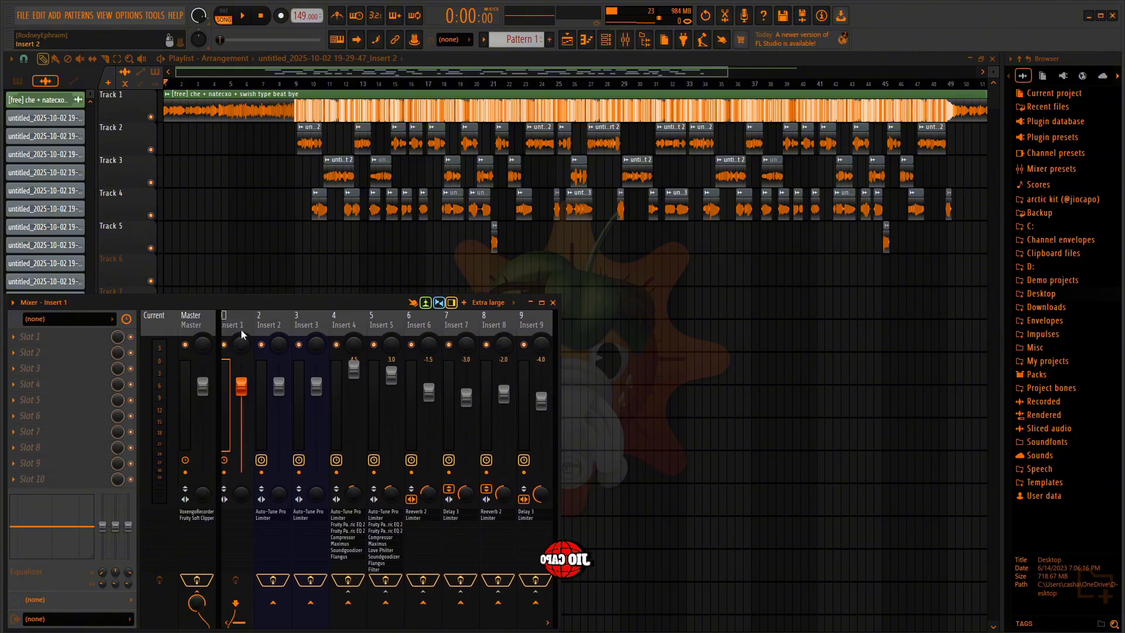
left_click(199, 320)
left_click(234, 320)
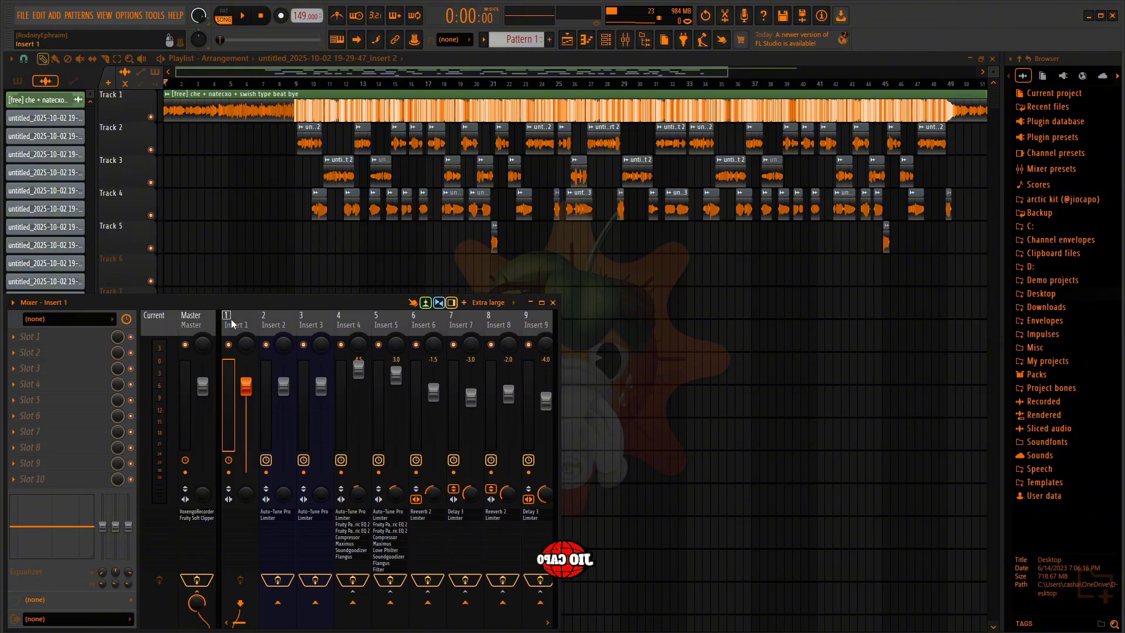
left_click(273, 316)
left_click(318, 315)
left_click(350, 313)
left_click(383, 311)
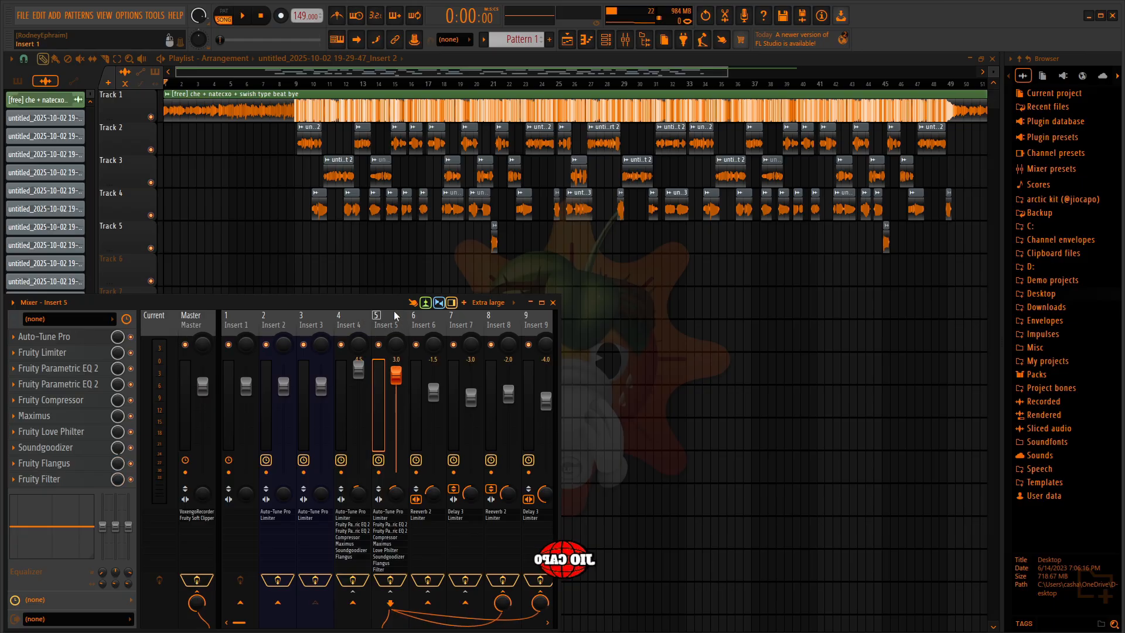
left_click(419, 311)
left_click(493, 312)
left_click(425, 321)
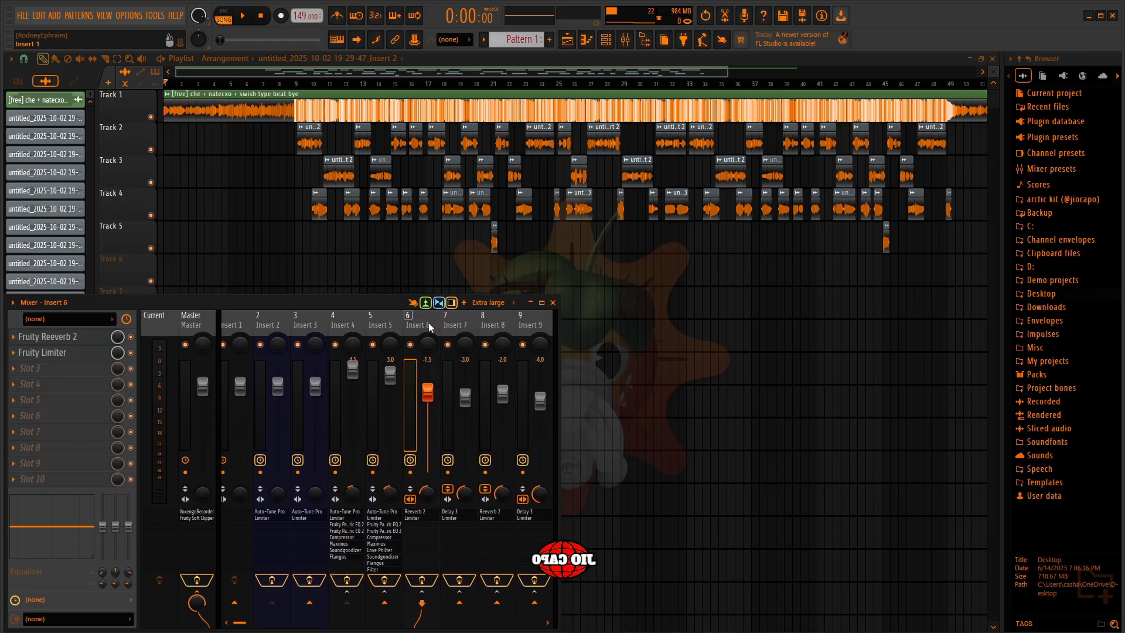
left_click(311, 319)
left_click(234, 319)
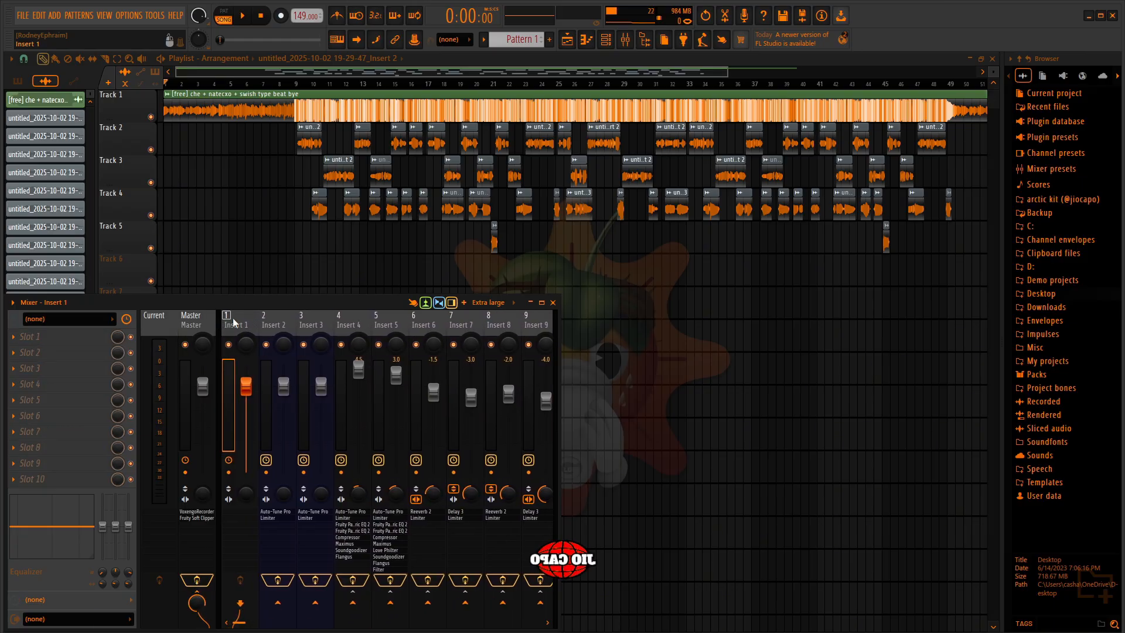
left_click(1108, 21)
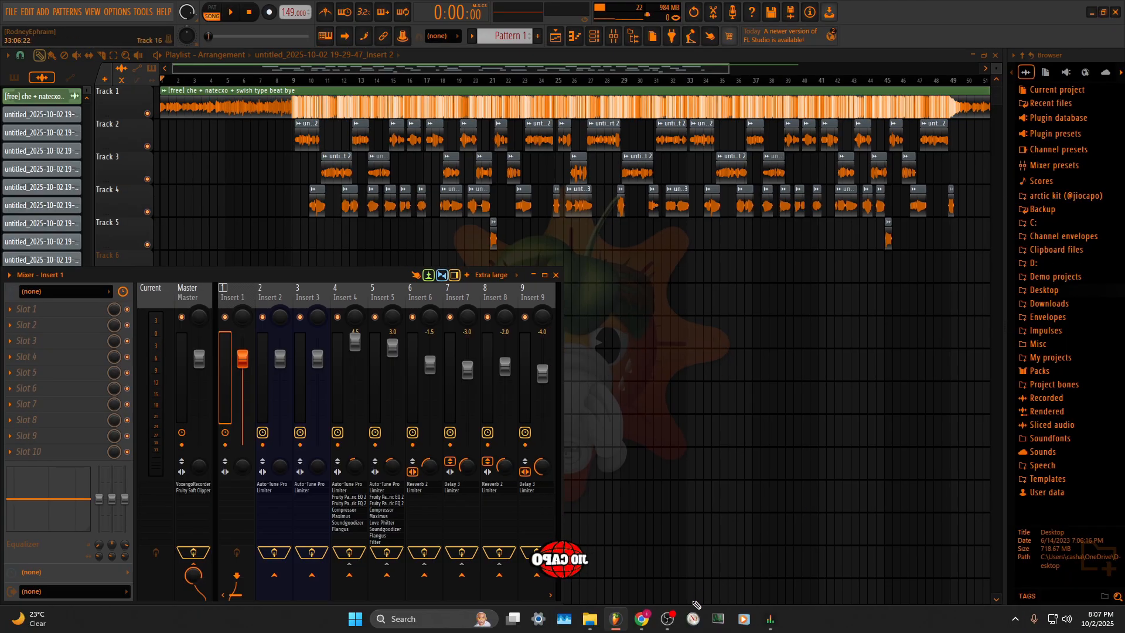